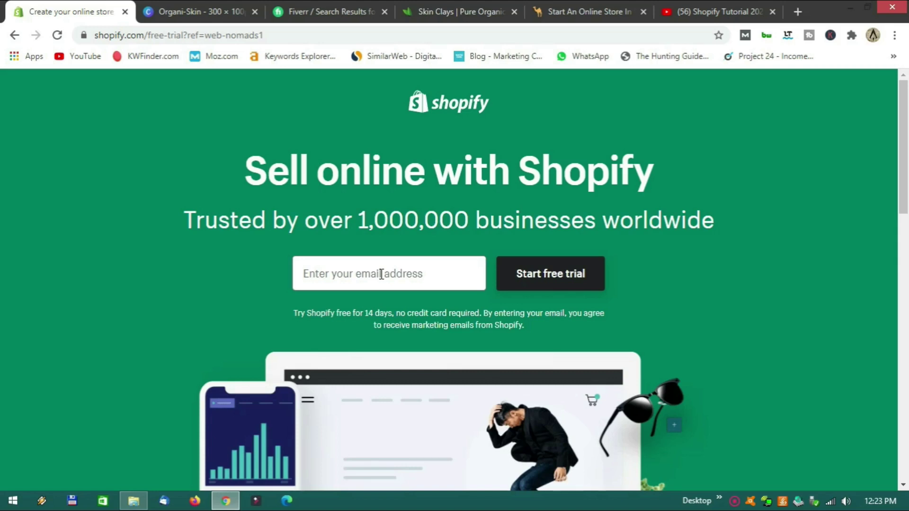
Fill in the saved email address and start the Shopify free trial.
click(381, 274)
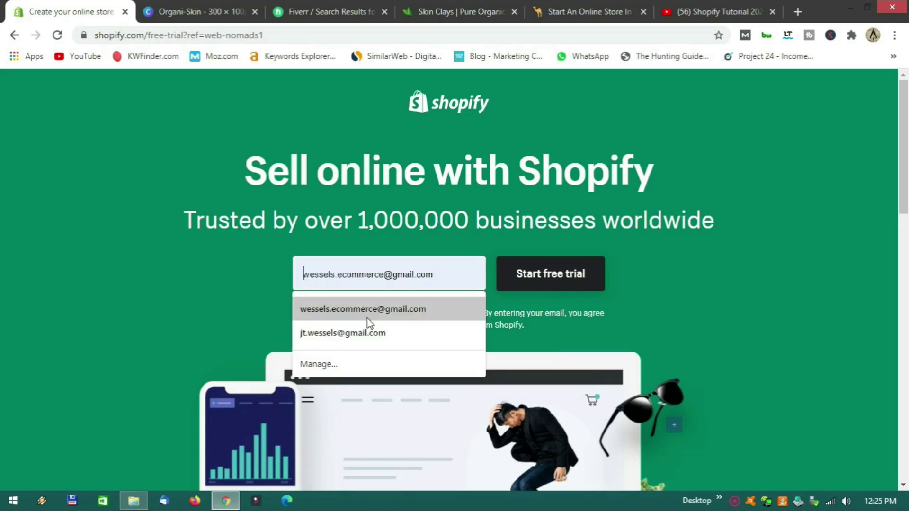
click(370, 308)
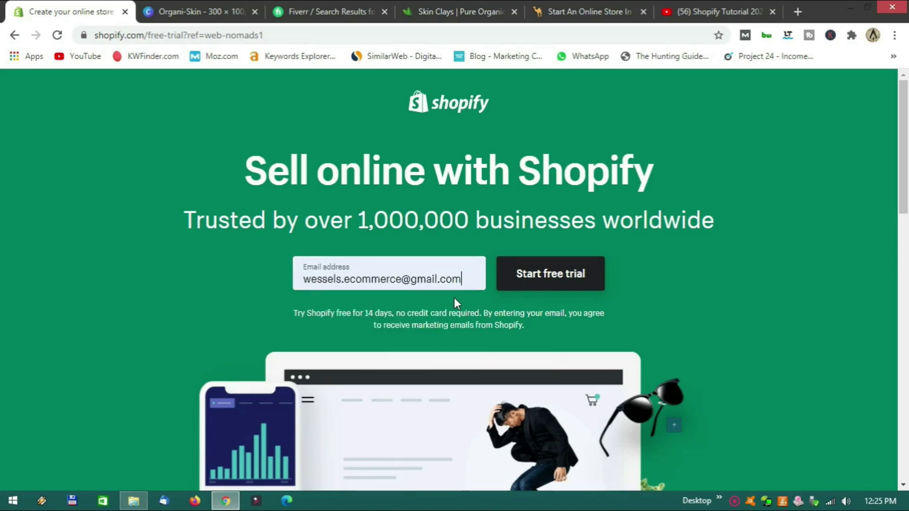
click(539, 278)
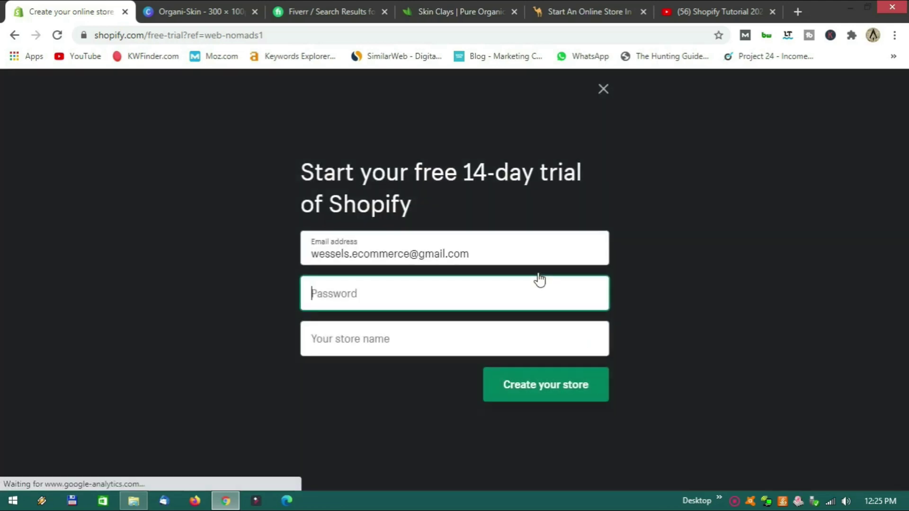
Enter the account password and name the store 'Organi Skin'.
click(402, 295)
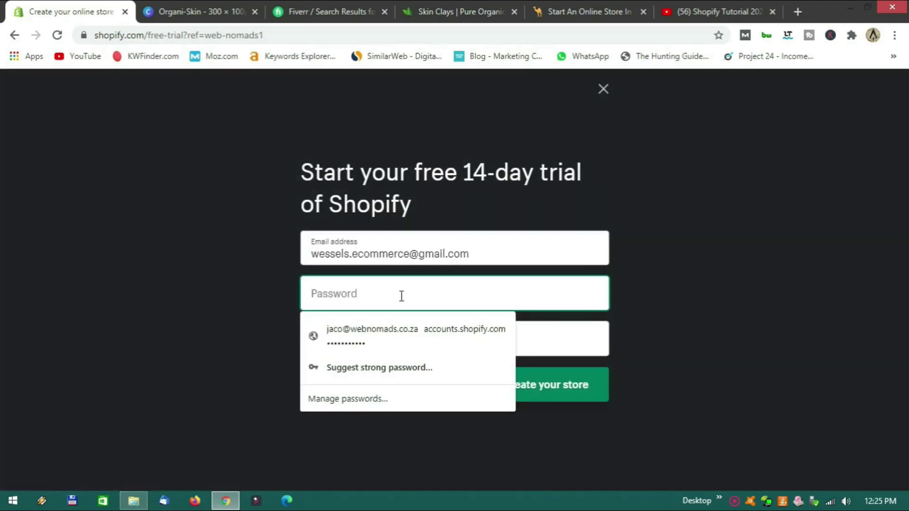
text(***********)
key(Tab)
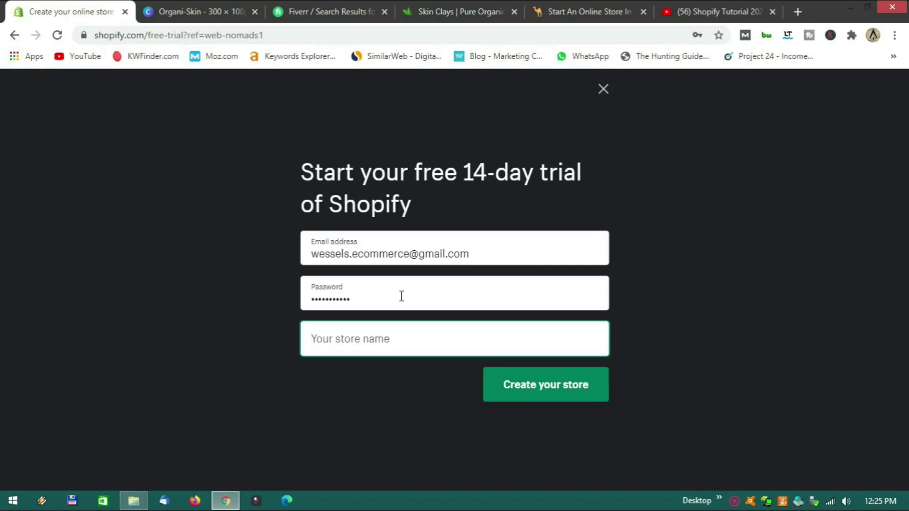
text(Organi)
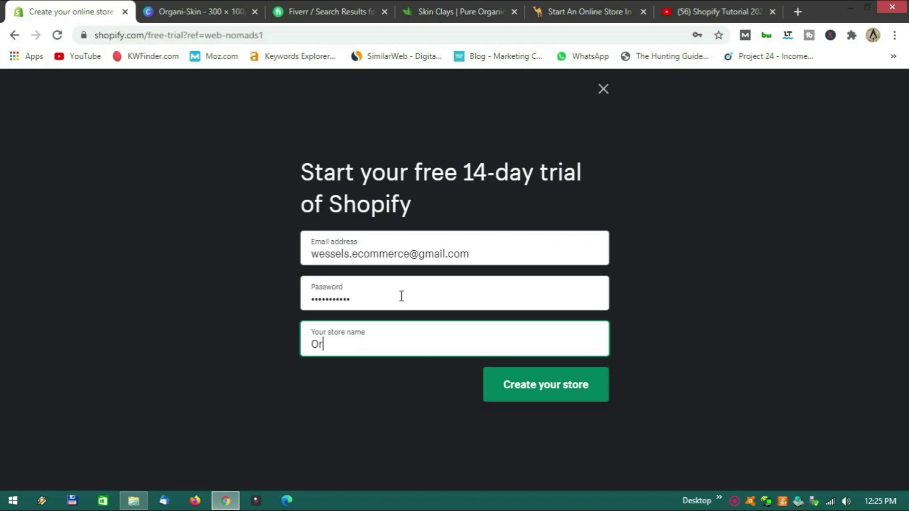
text( Skin)
Create the Organi Skin store, save its password in Chrome, and view the setup questions.
click(548, 392)
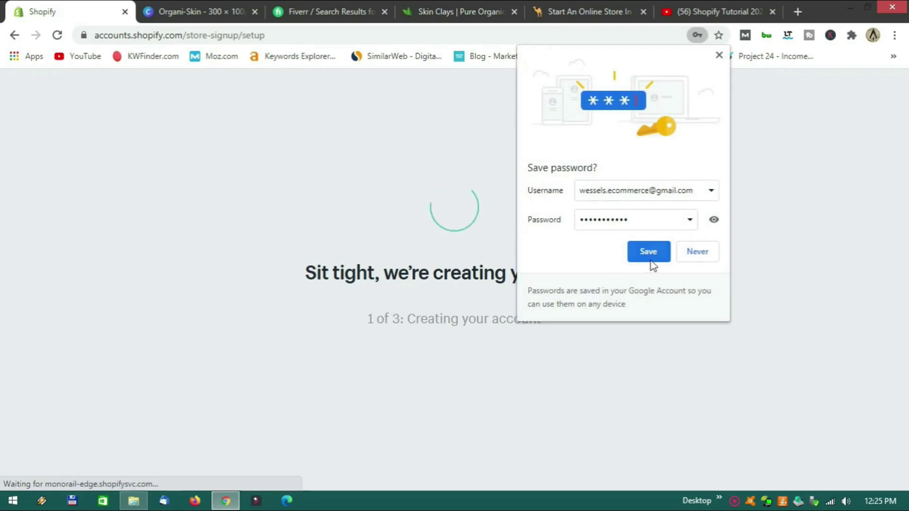
click(649, 256)
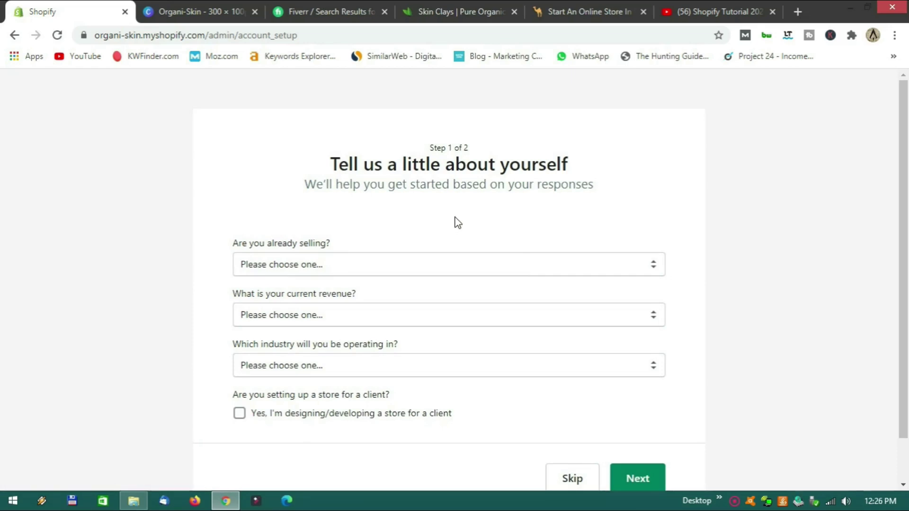
scroll(452, 221, down, 1)
scroll(452, 221, up, 1)
scroll(427, 222, down, 1)
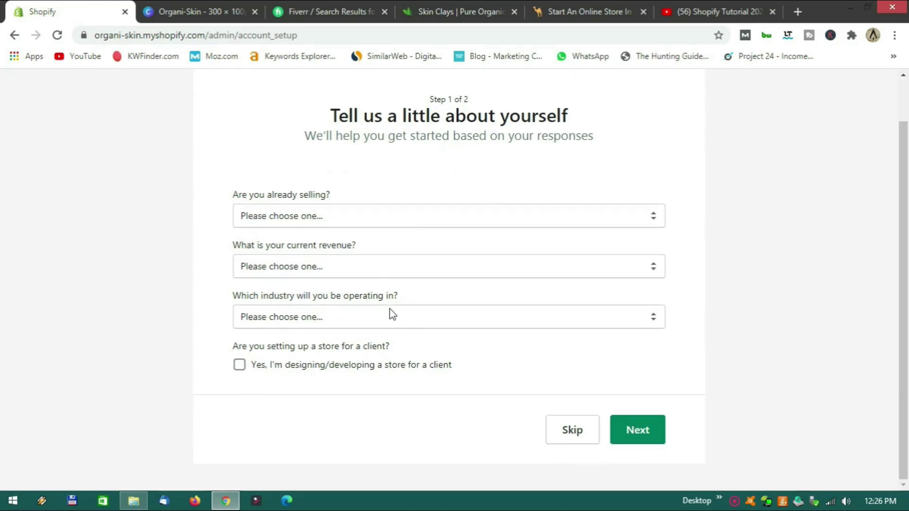
Skip the about-yourself questions and submit the business address form with South Africa preselected.
click(572, 433)
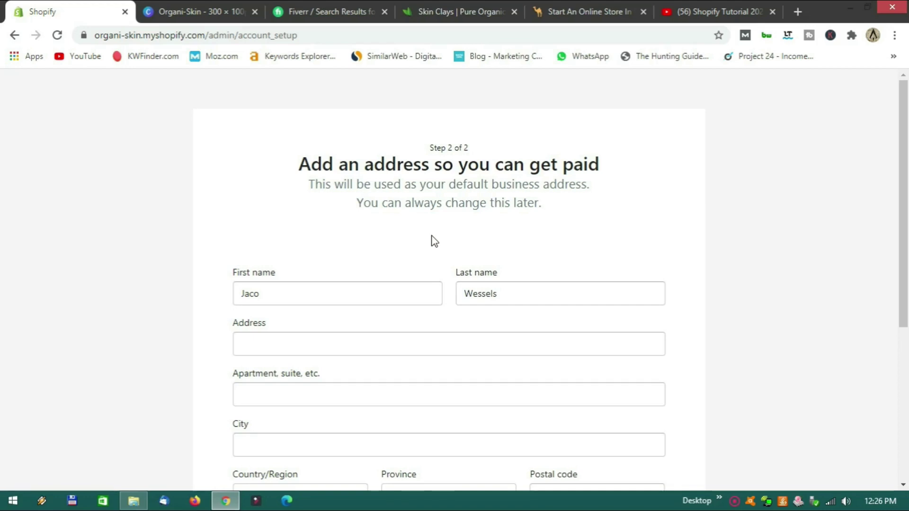
scroll(431, 238, down, 1)
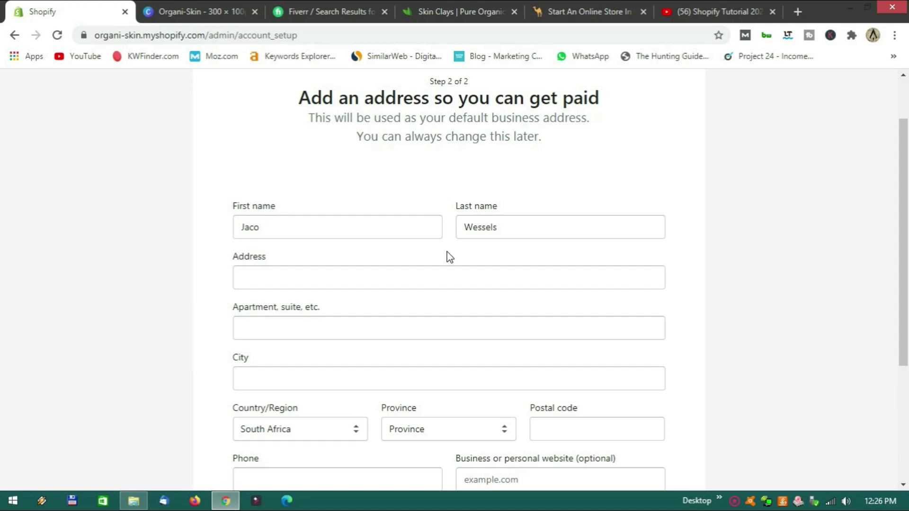
scroll(450, 257, down, 1)
scroll(449, 258, up, 2)
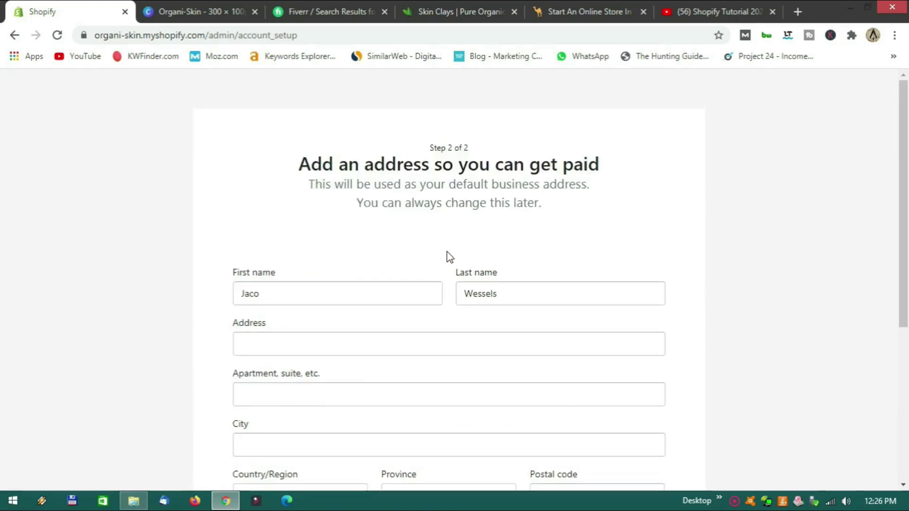
scroll(450, 257, down, 1)
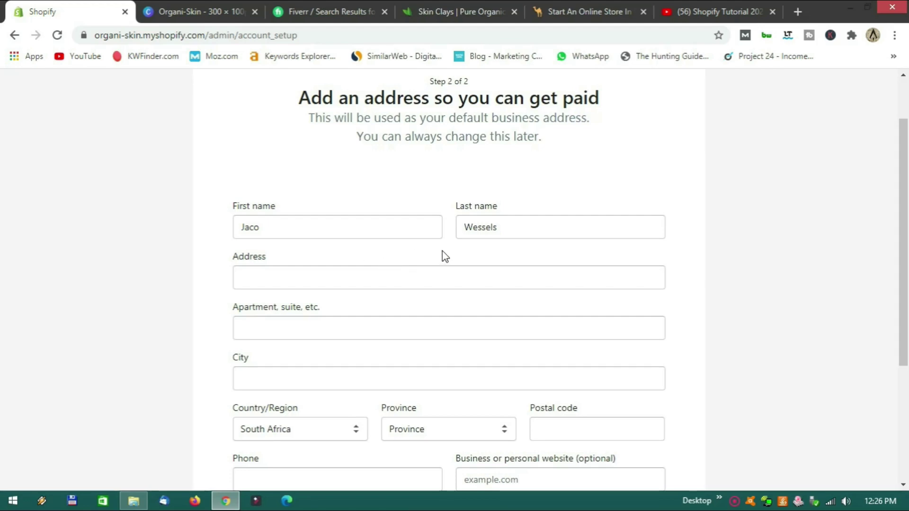
scroll(443, 256, down, 4)
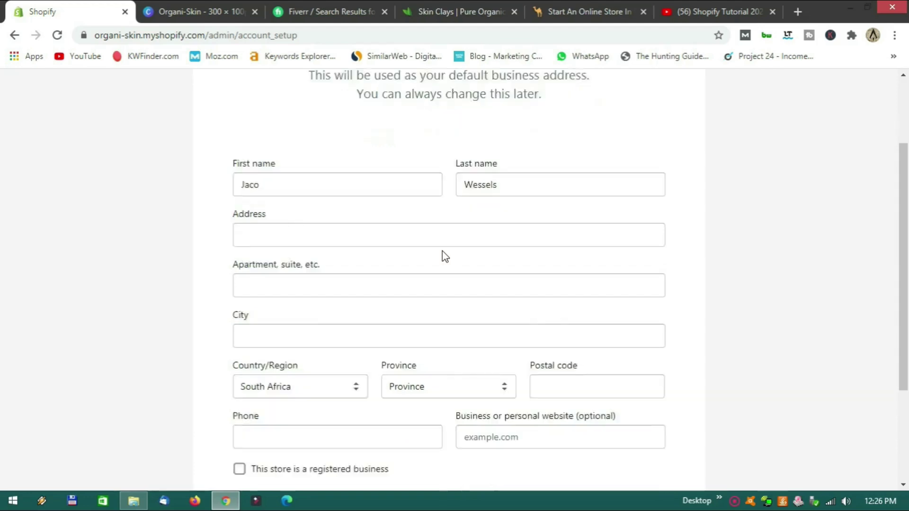
scroll(439, 322, up, 2)
scroll(440, 322, up, 4)
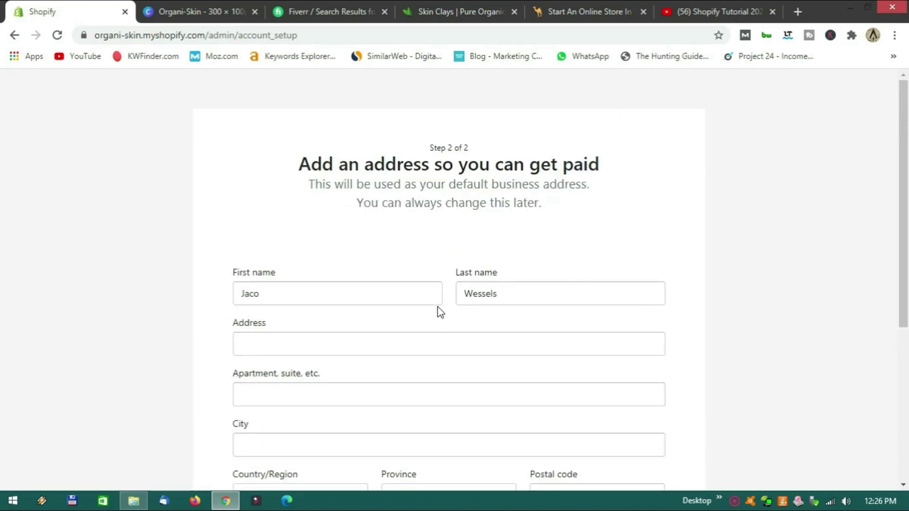
scroll(439, 310, down, 3)
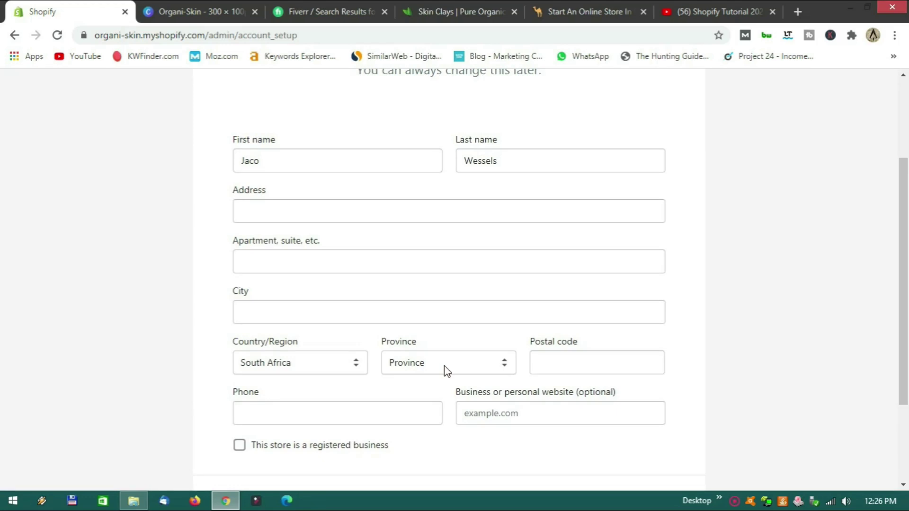
key(F5)
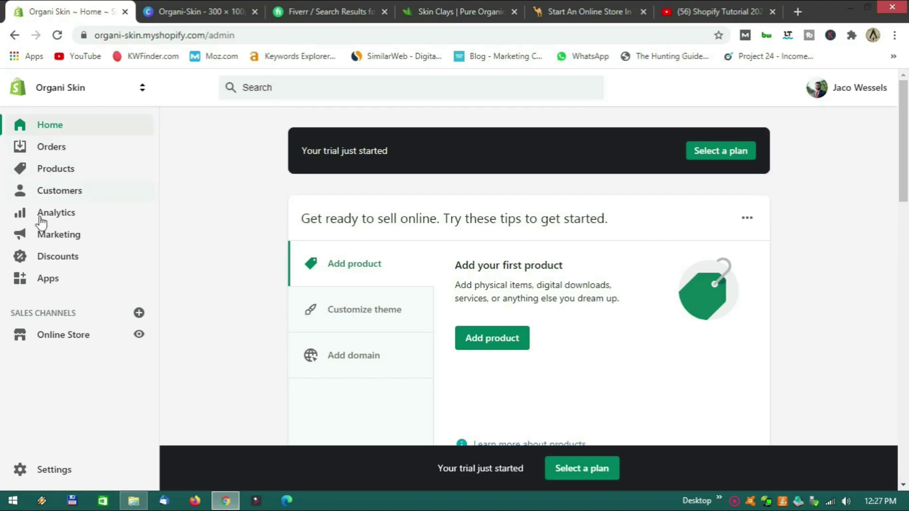
Browse the Orders, Products, Inventory and Collections pages, ending on Customers.
click(58, 155)
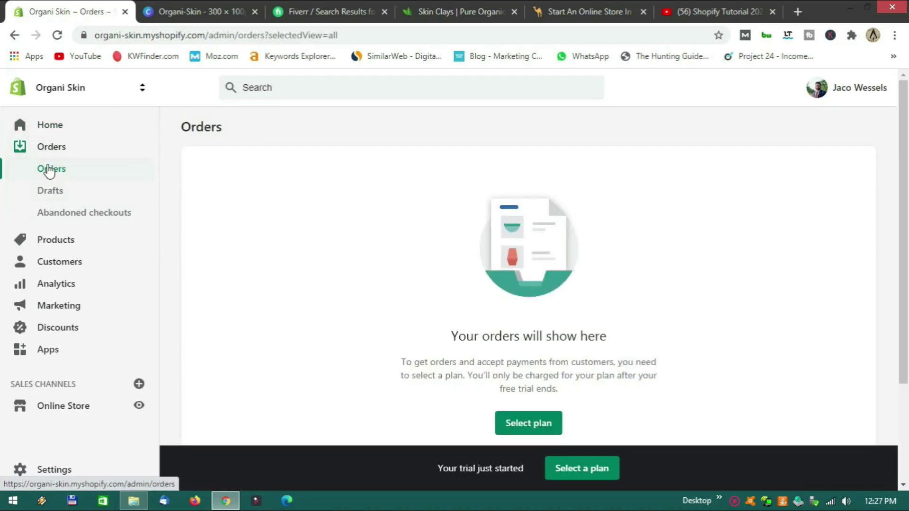
scroll(49, 178, down, 2)
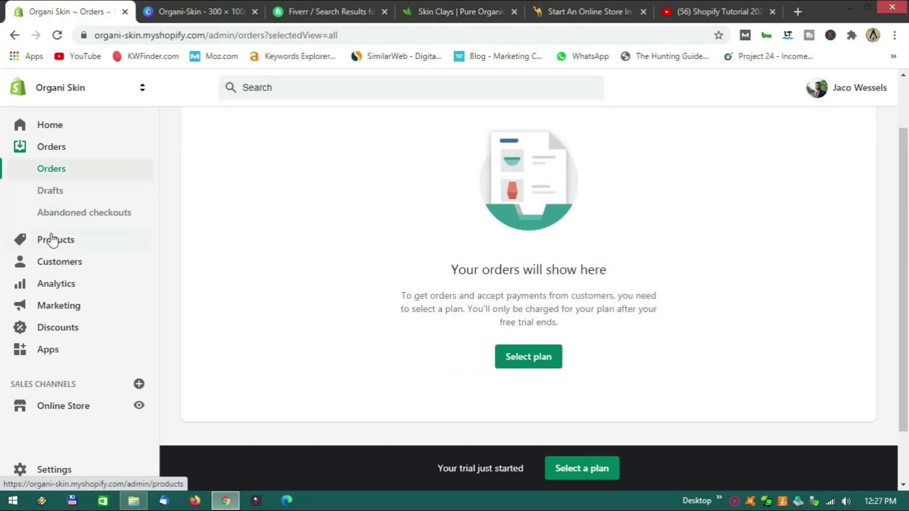
click(50, 240)
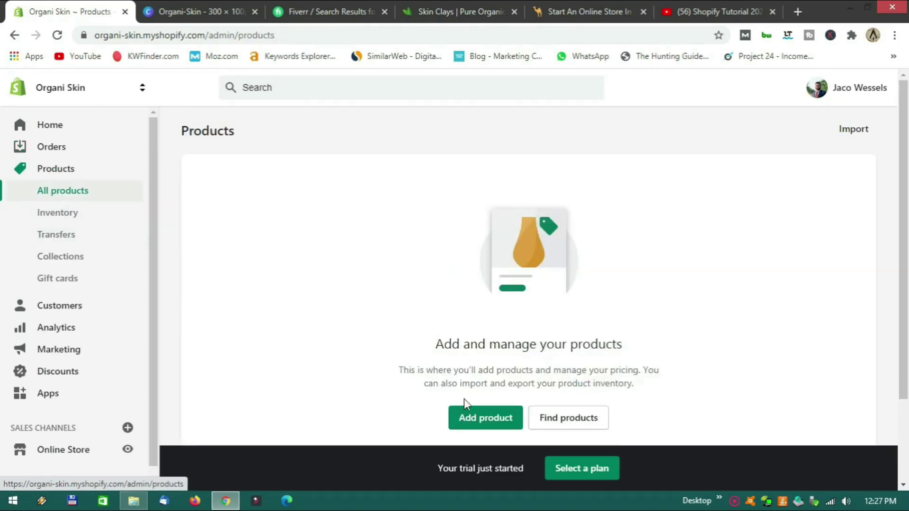
click(57, 215)
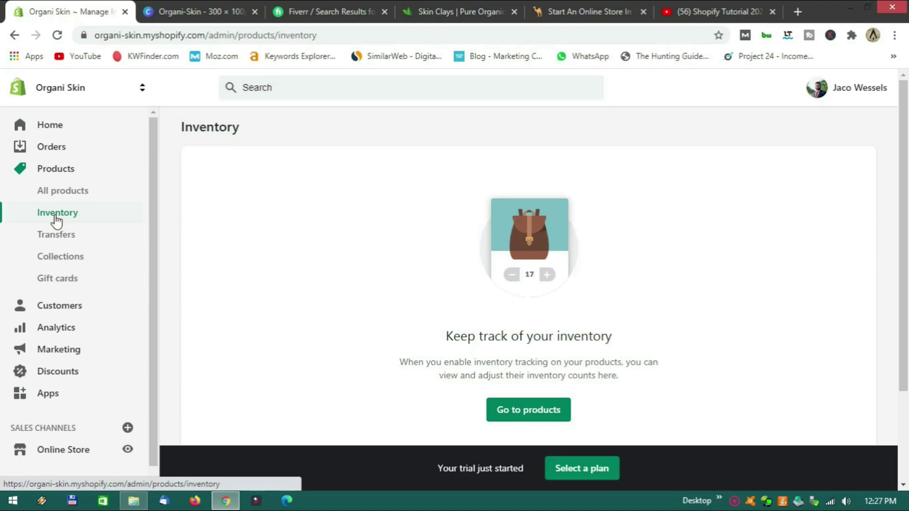
click(59, 257)
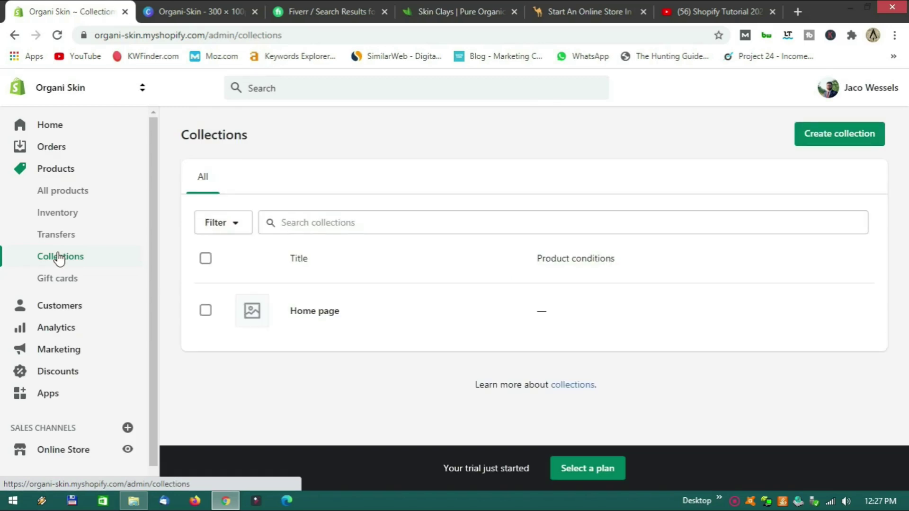
scroll(59, 257, down, 1)
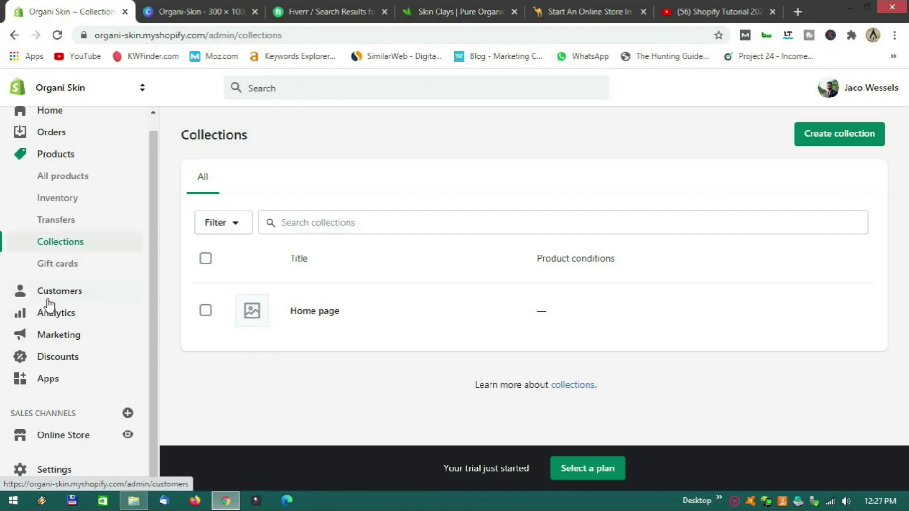
click(49, 301)
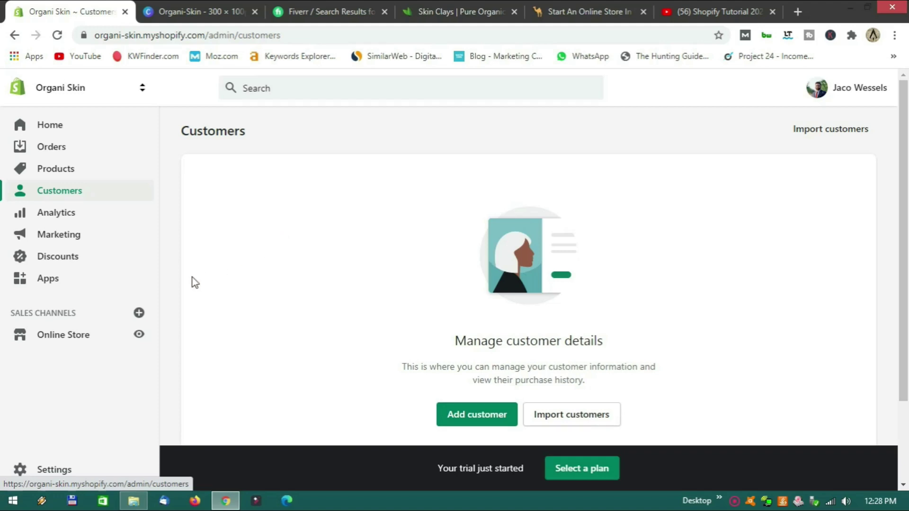
Open the Analytics dashboard and scroll through its R 0,00 sales and 0 sessions cards.
click(57, 214)
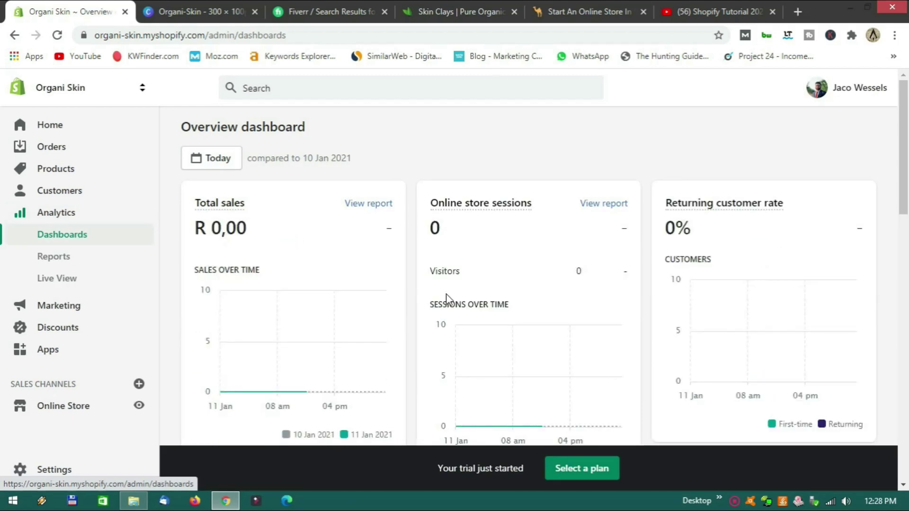
scroll(447, 292, down, 7)
scroll(447, 291, up, 7)
scroll(410, 214, down, 3)
scroll(410, 215, down, 3)
scroll(410, 245, up, 3)
scroll(410, 250, down, 8)
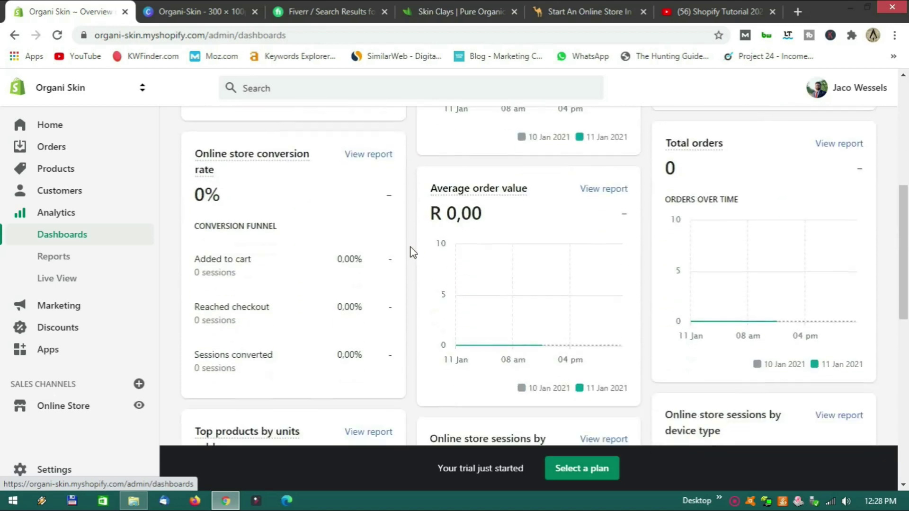
scroll(413, 265, up, 10)
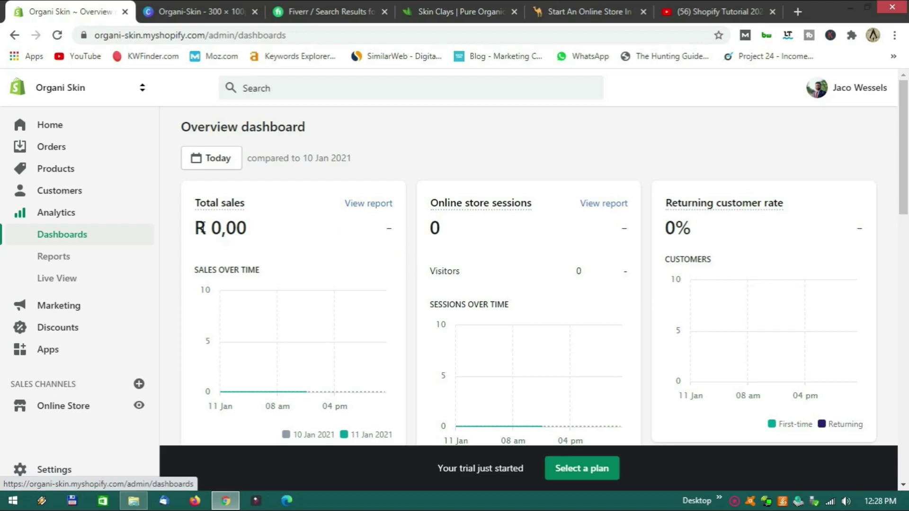
Highlight the R currency symbol in total sales, then clear the selection.
double_click(197, 228)
click(194, 248)
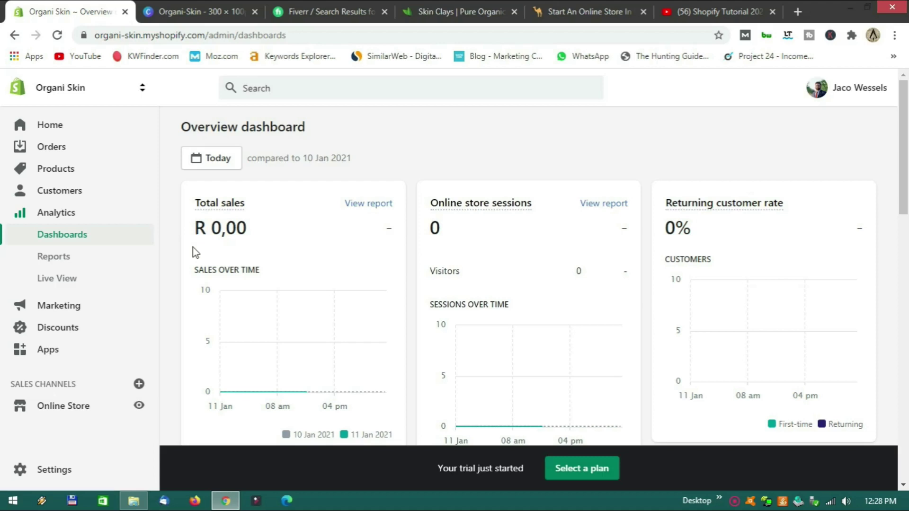
double_click(204, 234)
click(203, 252)
Look through the Reports and Marketing pages.
click(71, 258)
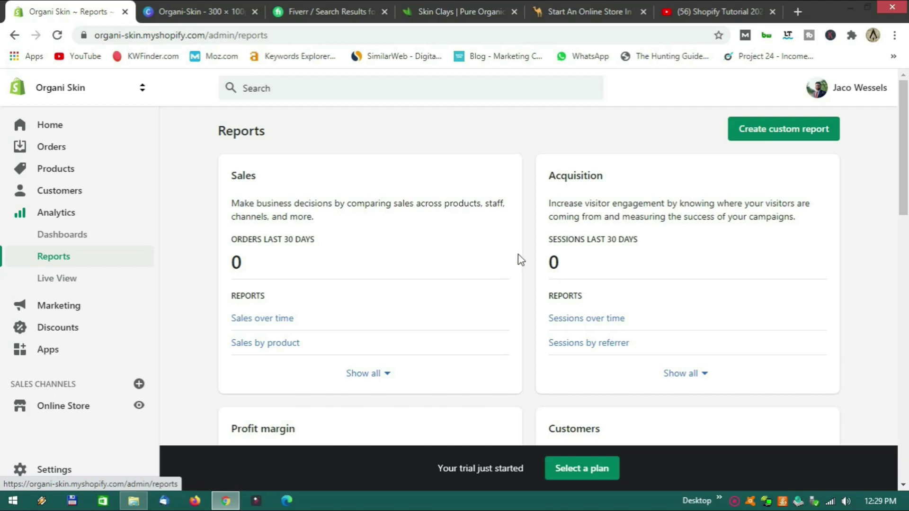
scroll(521, 260, down, 4)
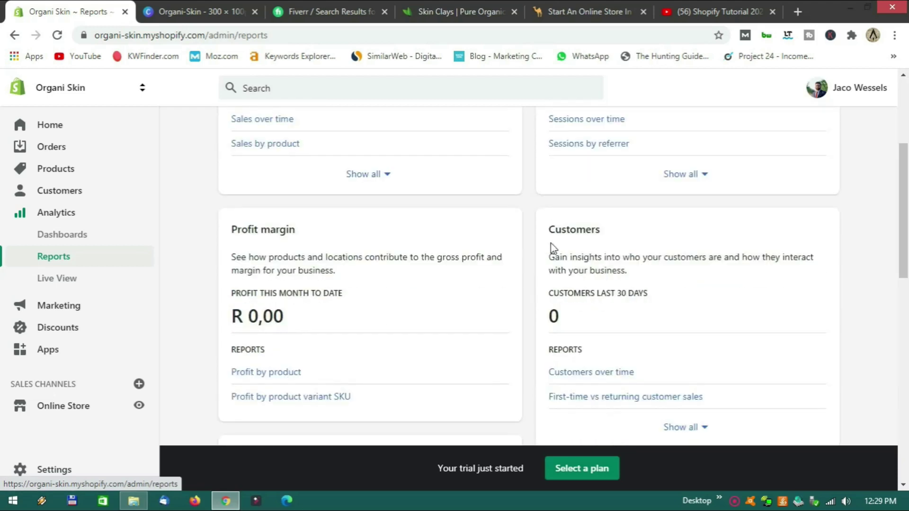
scroll(206, 248, down, 3)
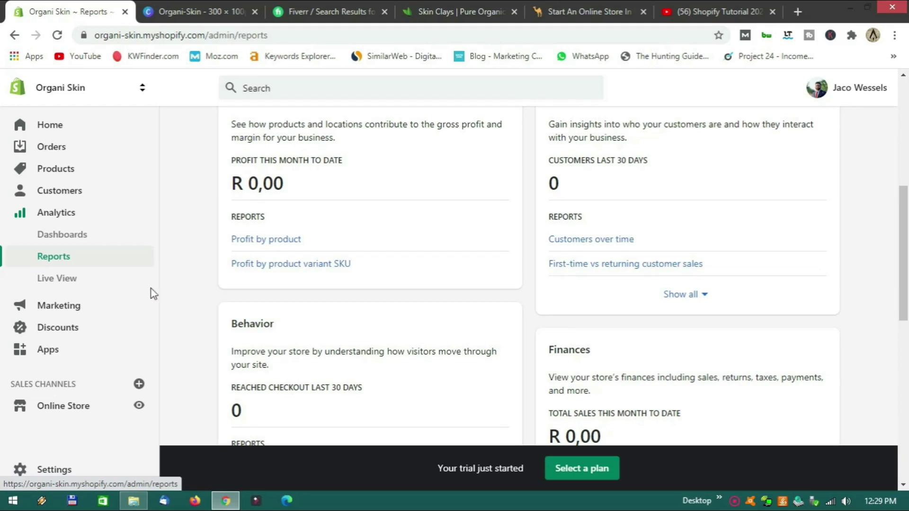
click(68, 305)
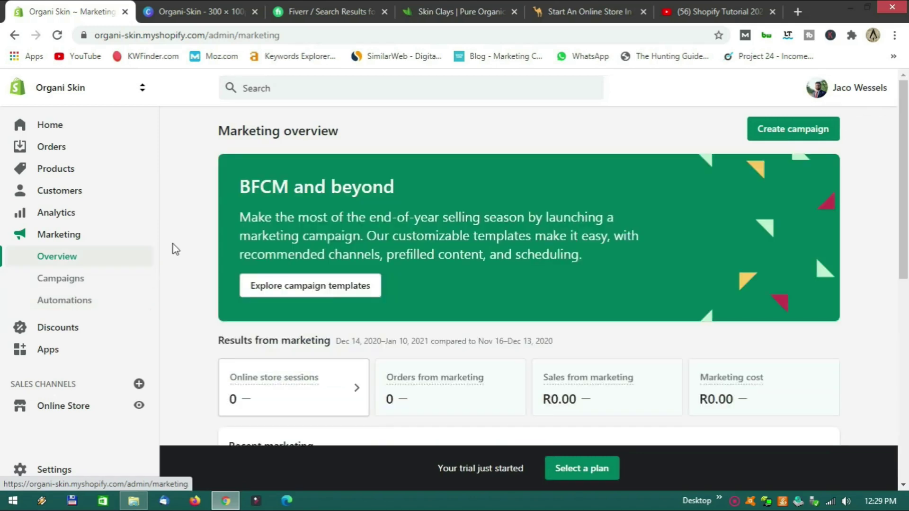
scroll(195, 235, down, 4)
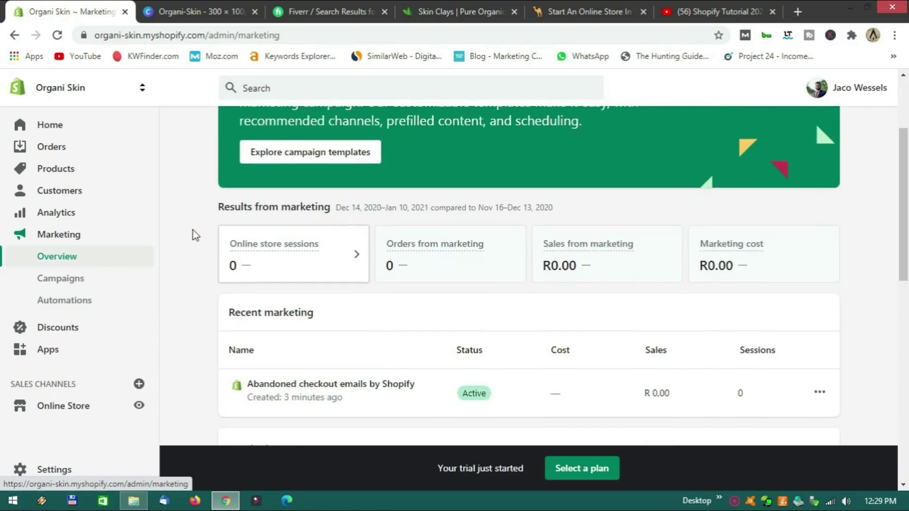
scroll(195, 235, down, 3)
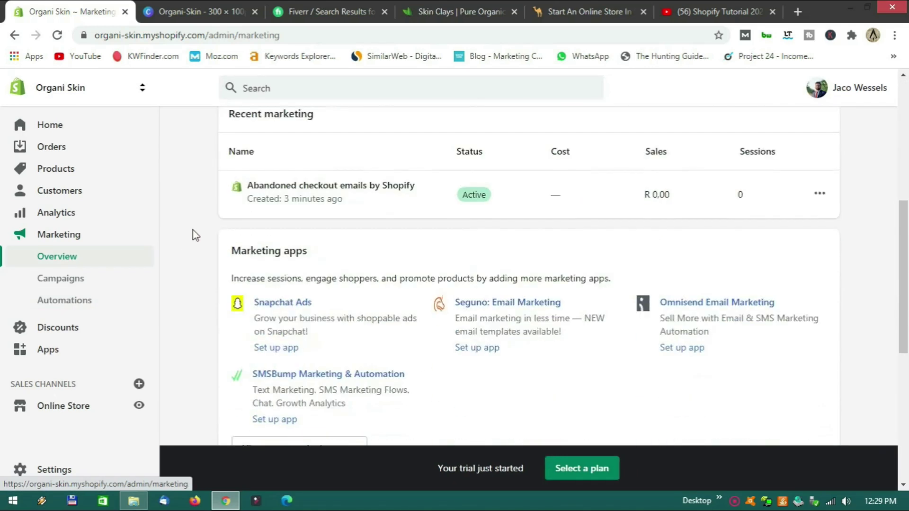
scroll(195, 236, down, 1)
scroll(195, 235, up, 5)
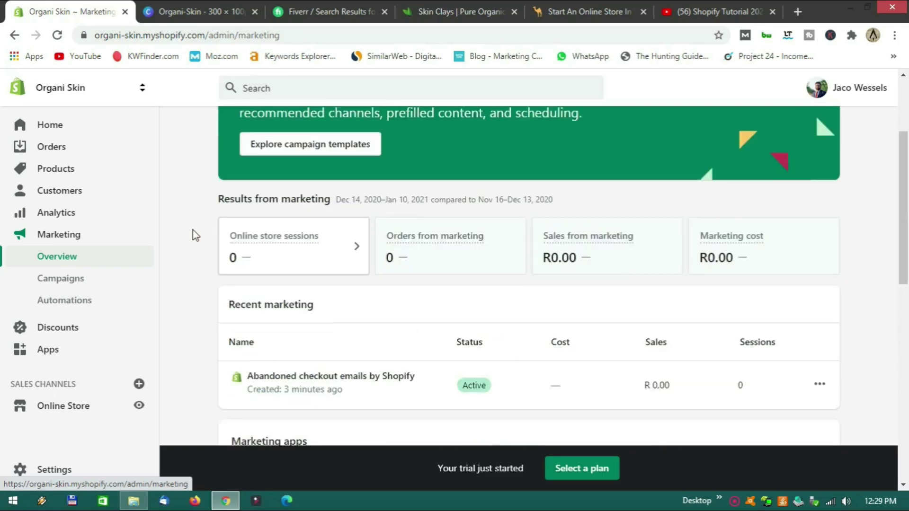
scroll(195, 236, up, 3)
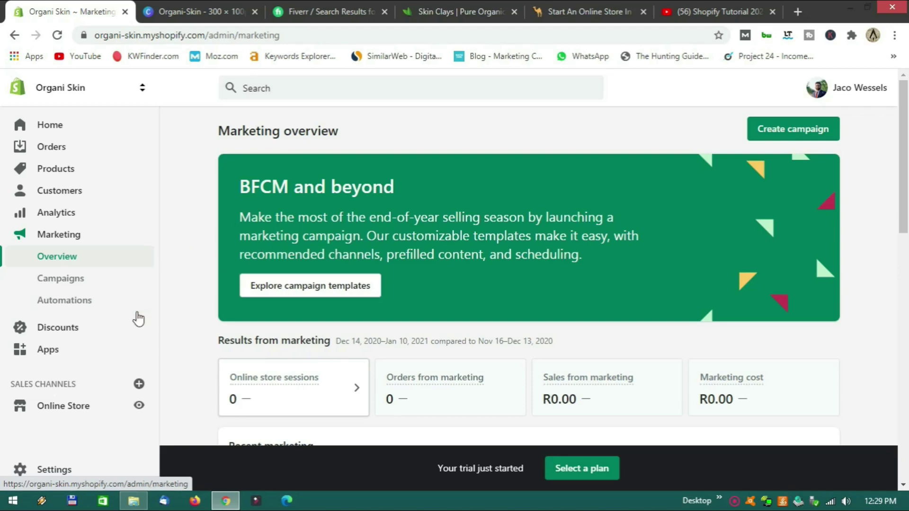
Review the Discounts and Apps pages, then open Online Store Themes with Debut current.
click(76, 328)
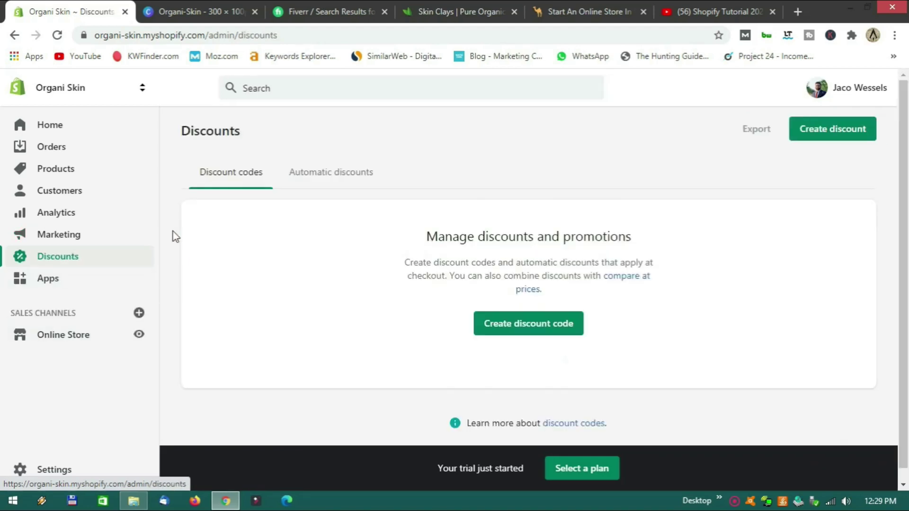
scroll(264, 262, down, 3)
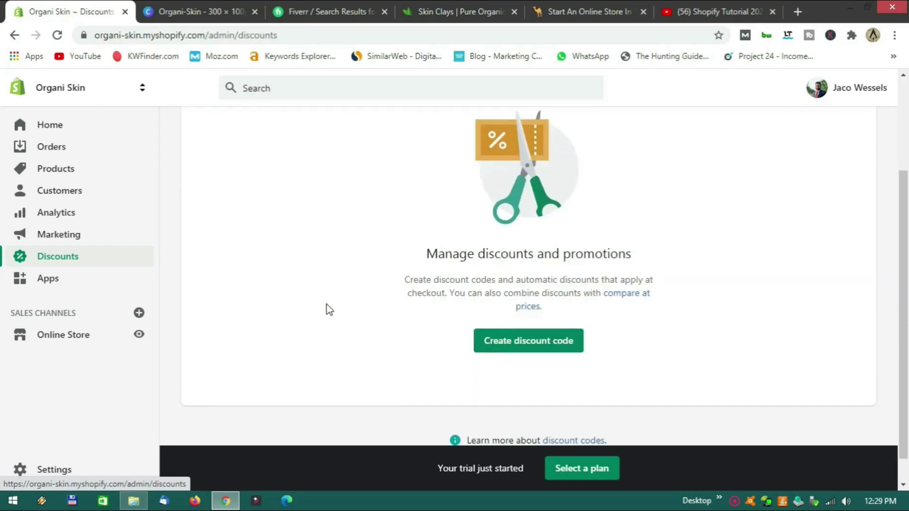
scroll(315, 293, down, 1)
scroll(315, 293, up, 4)
scroll(316, 292, down, 1)
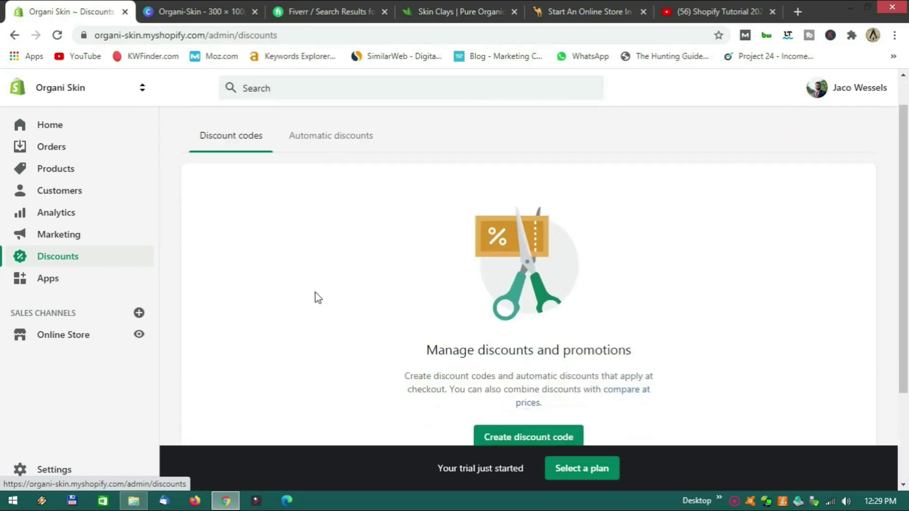
scroll(316, 293, down, 2)
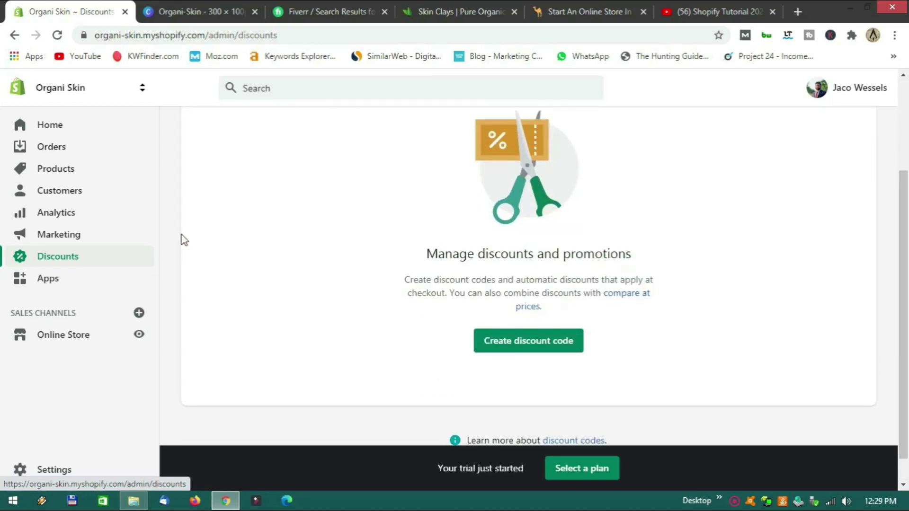
scroll(168, 257, up, 2)
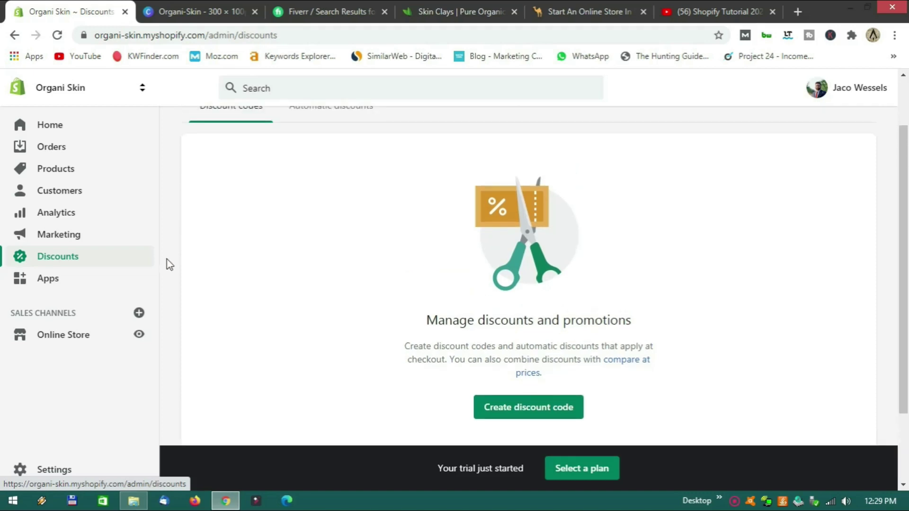
click(92, 285)
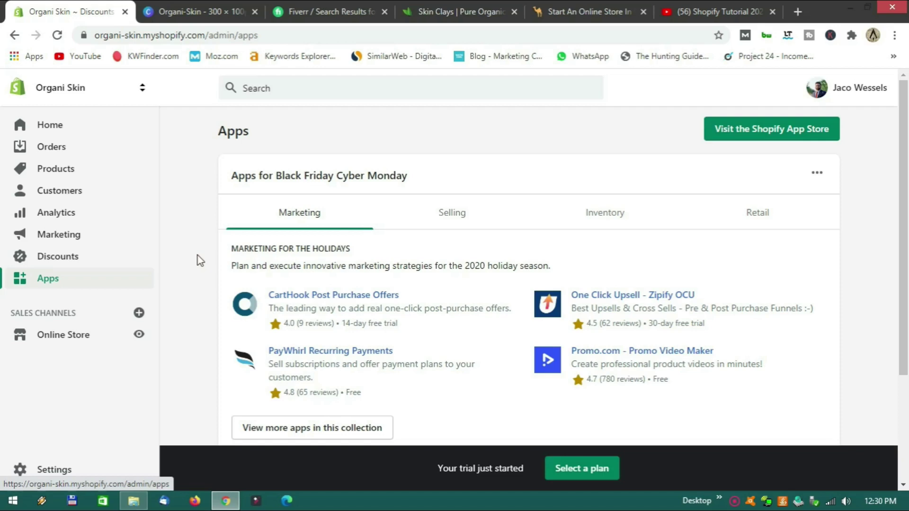
click(69, 343)
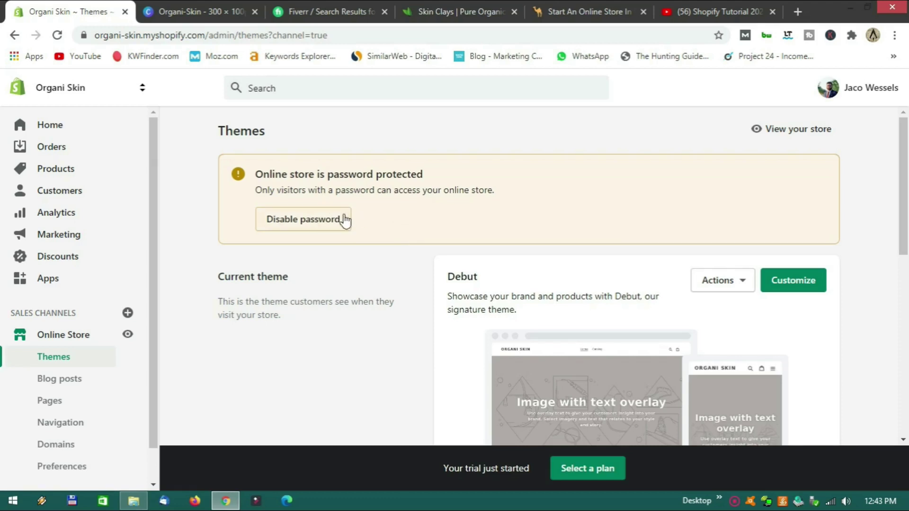
Scroll down to the Theme library and open Explore free themes.
scroll(411, 231, down, 3)
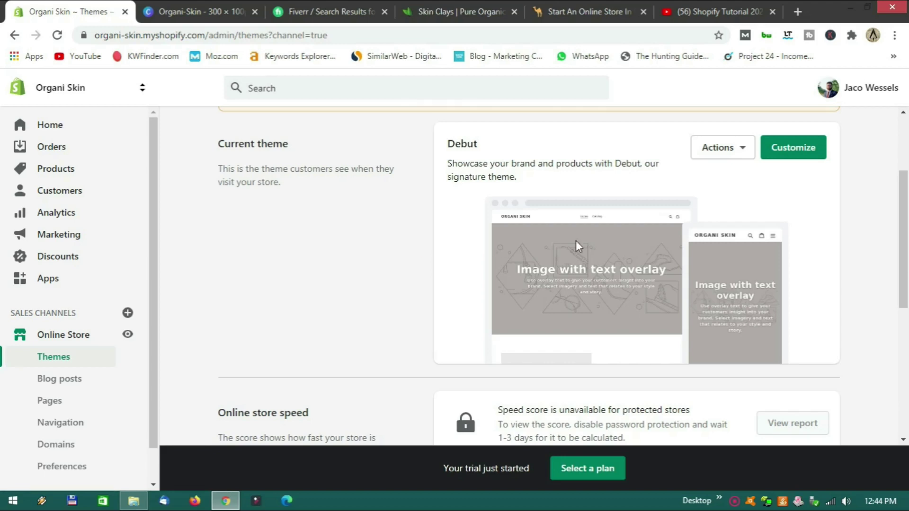
scroll(799, 236, down, 1)
scroll(799, 236, down, 2)
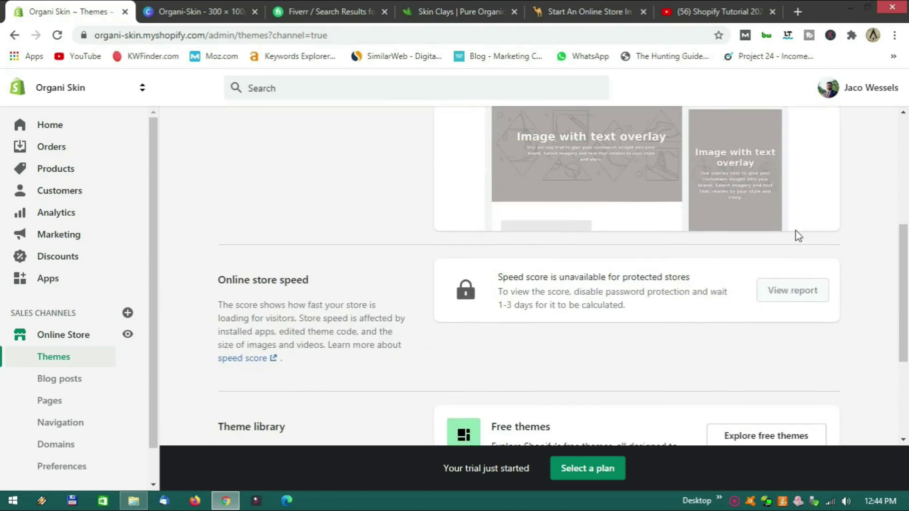
scroll(799, 236, down, 3)
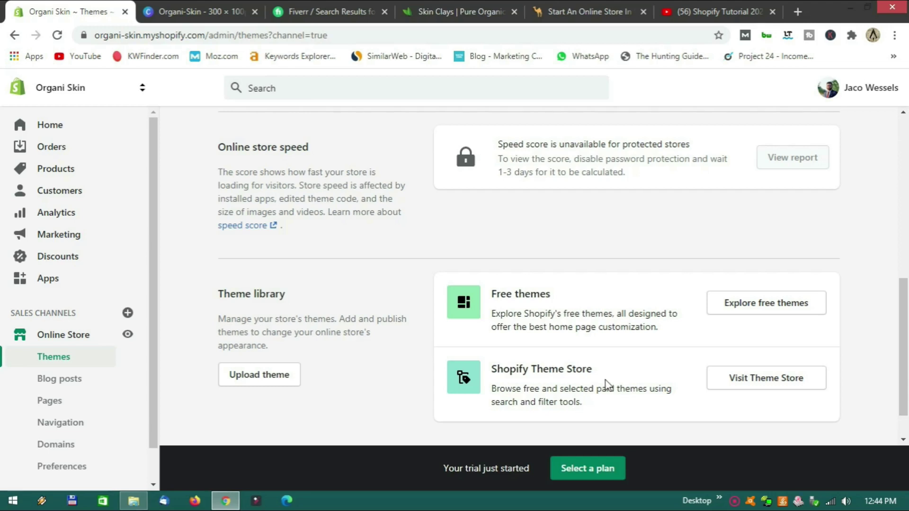
click(746, 313)
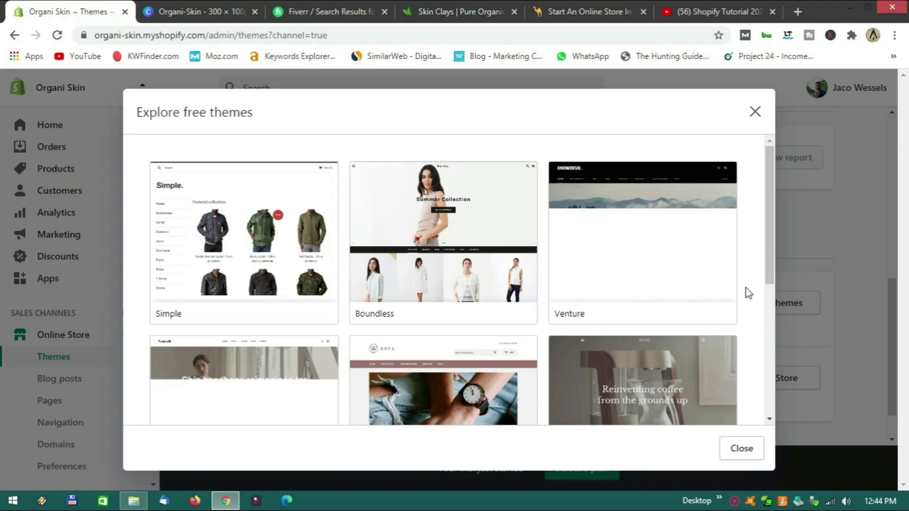
Pick the Debut theme with its Light style and add it to the theme library.
scroll(746, 289, down, 3)
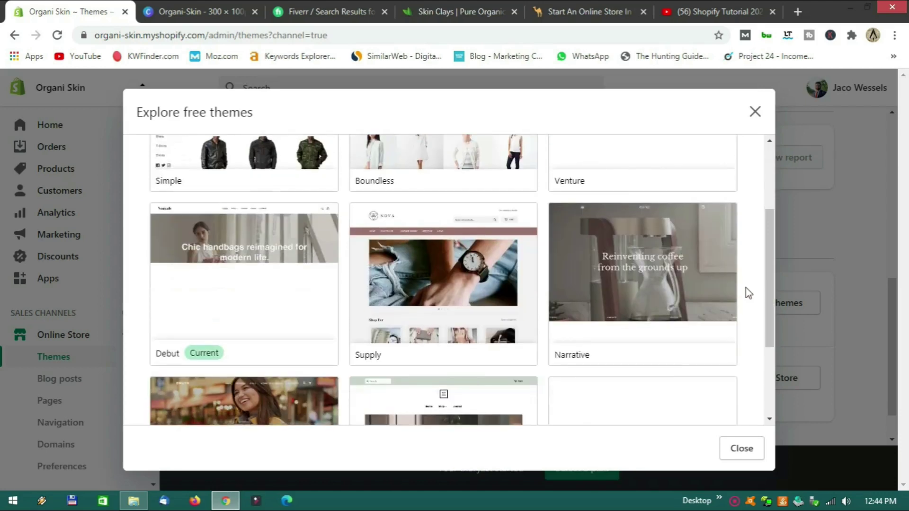
scroll(746, 289, down, 2)
scroll(746, 290, up, 5)
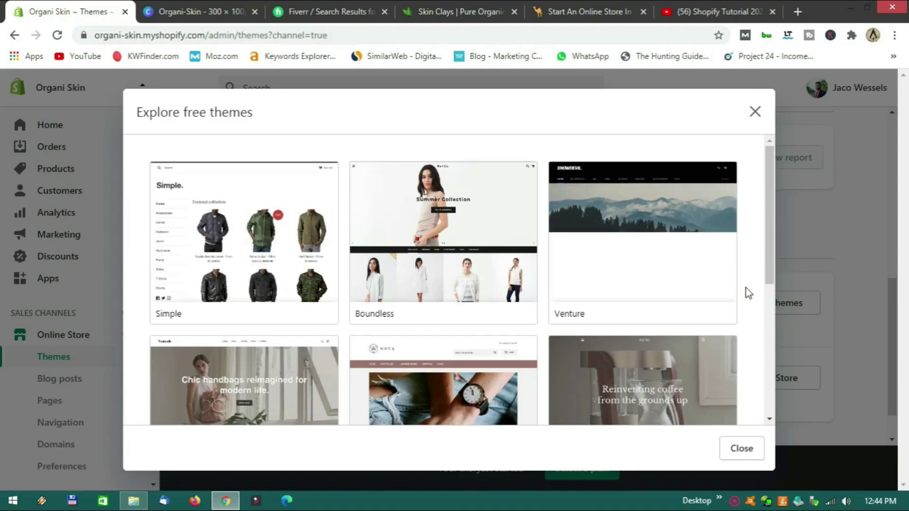
scroll(746, 288, down, 3)
scroll(746, 288, up, 3)
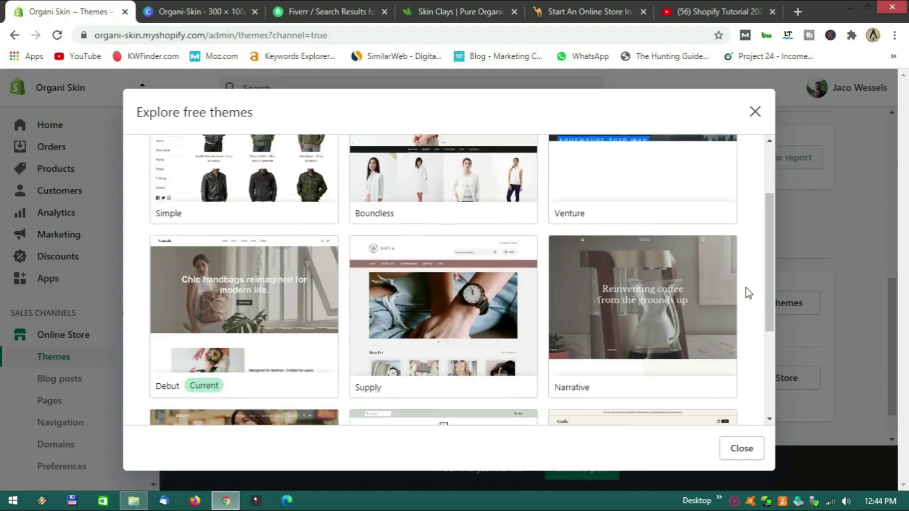
scroll(745, 288, down, 5)
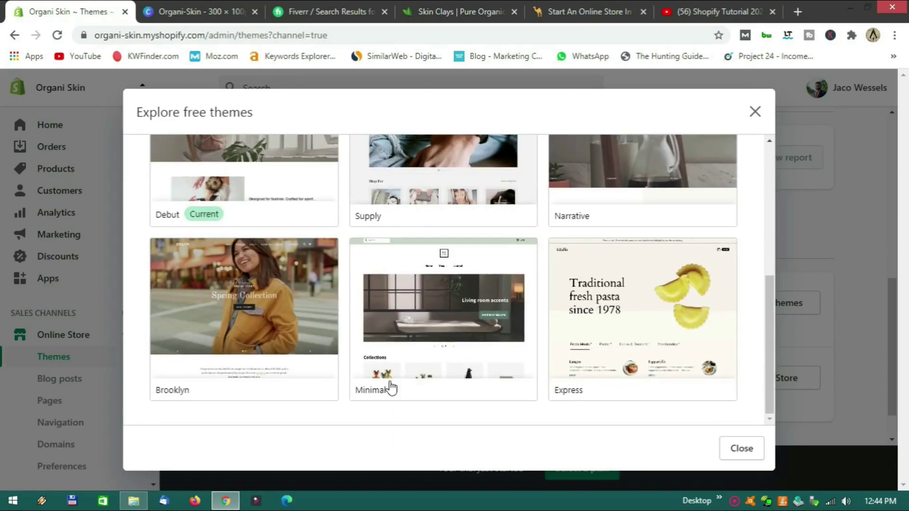
scroll(327, 393, up, 4)
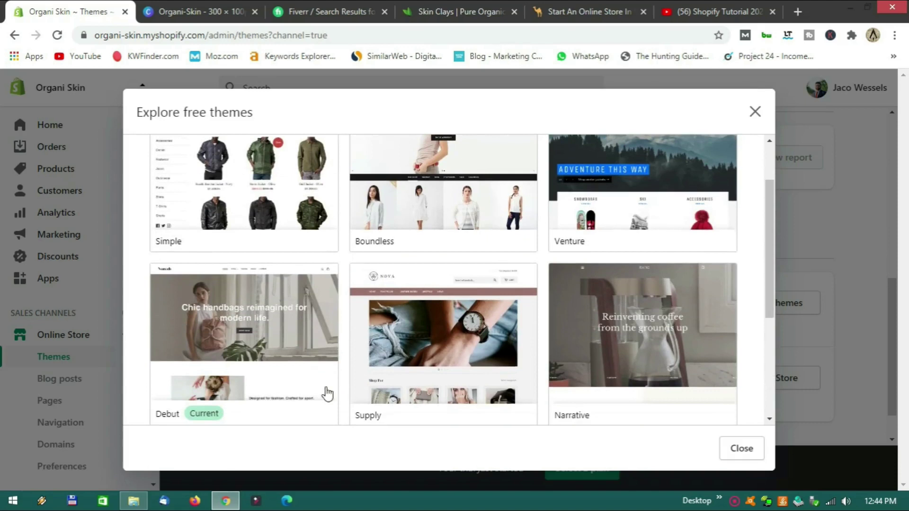
scroll(284, 360, down, 1)
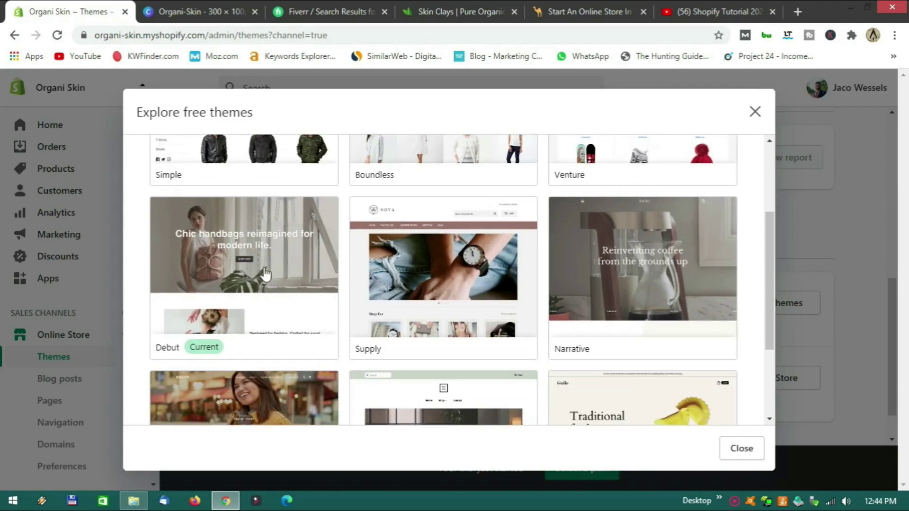
click(264, 280)
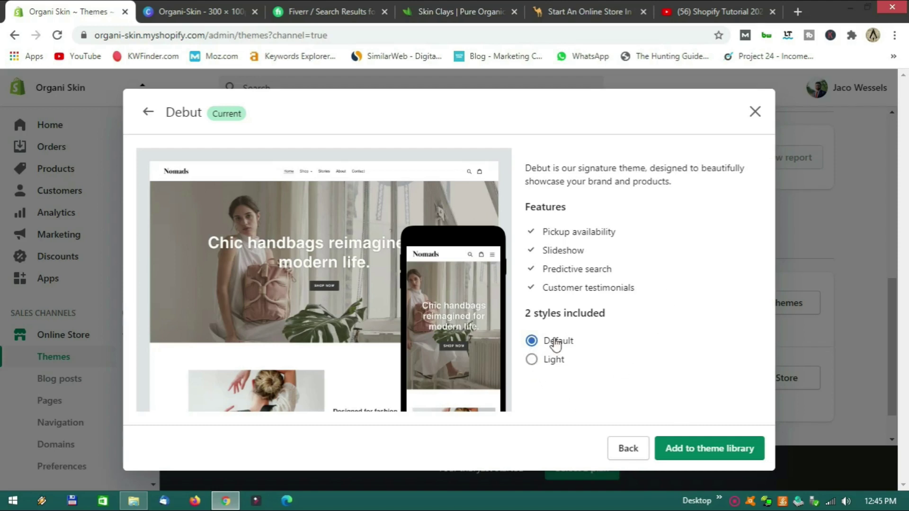
click(532, 360)
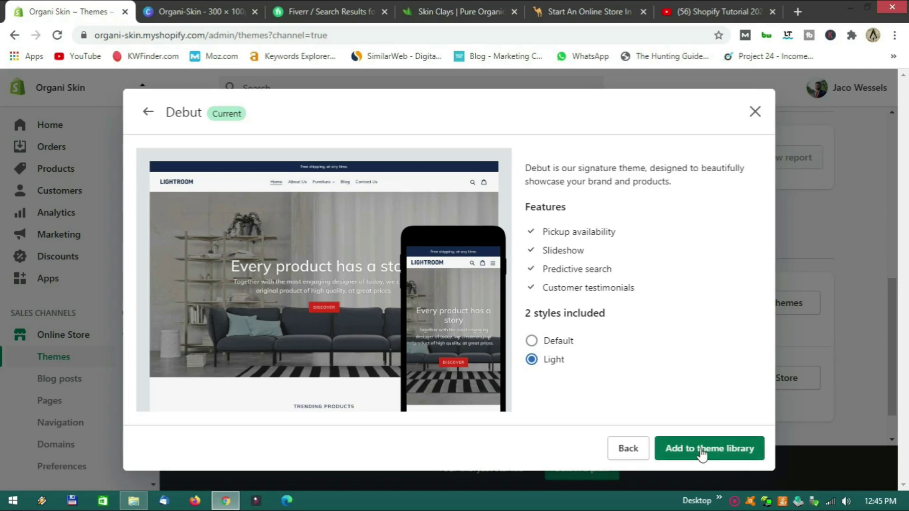
click(702, 453)
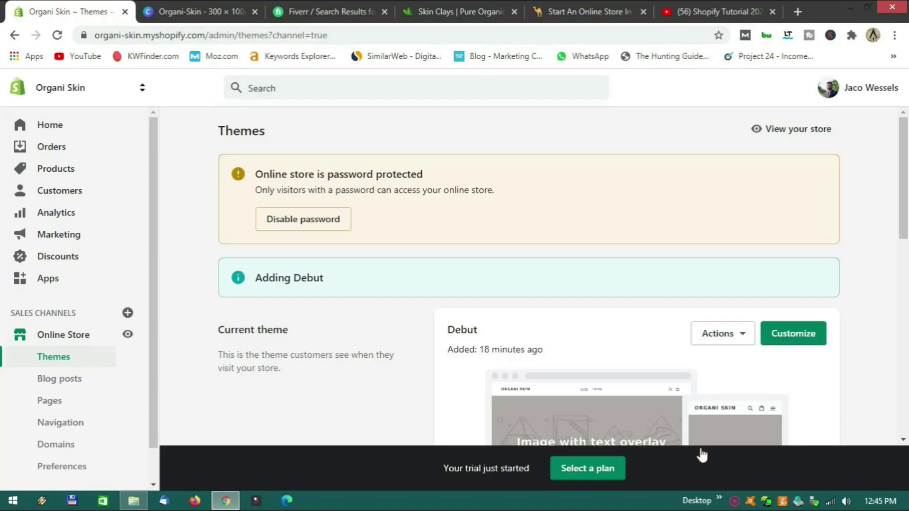
scroll(685, 328, down, 3)
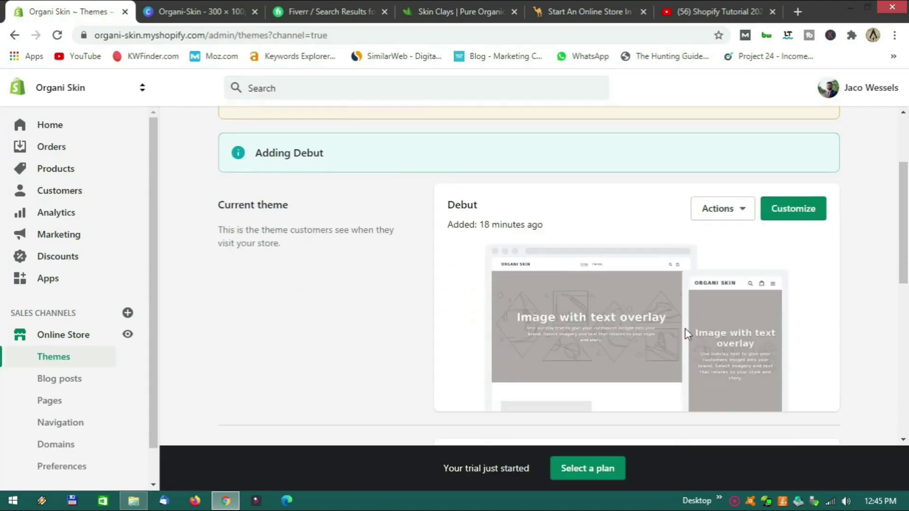
scroll(691, 326, up, 1)
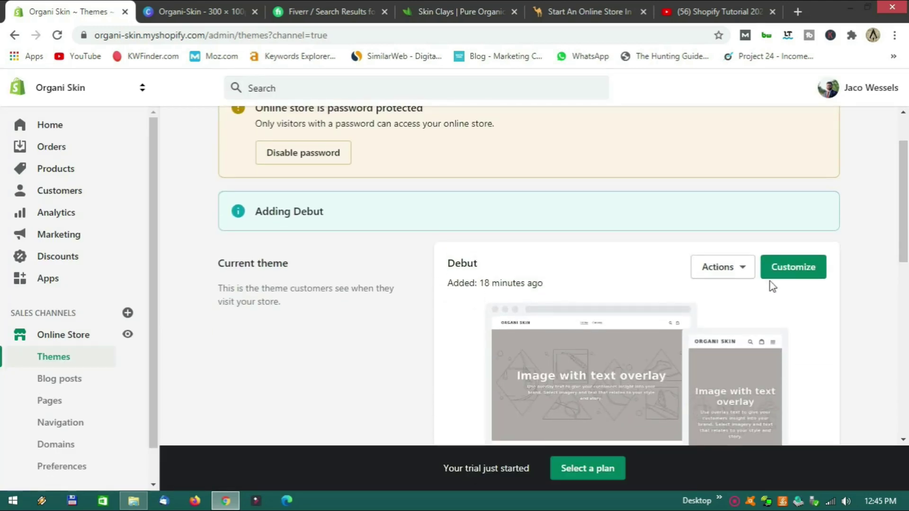
click(781, 274)
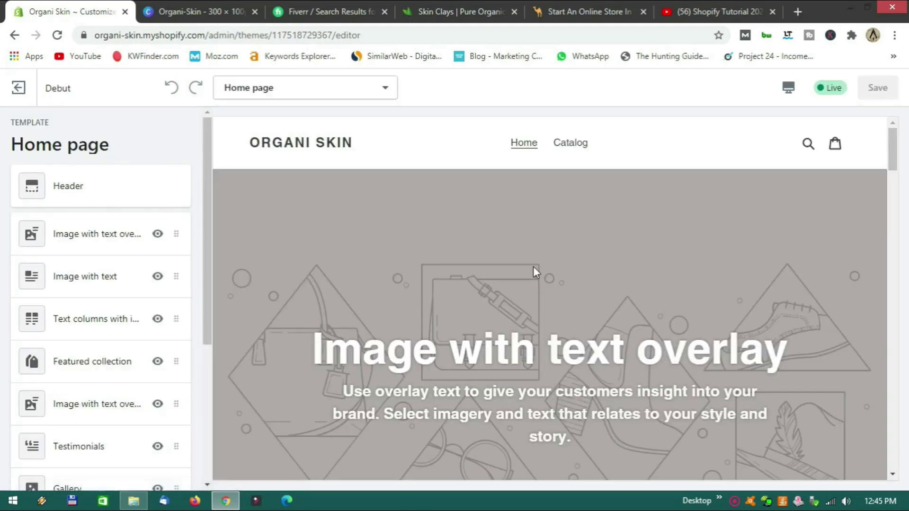
scroll(544, 256, down, 8)
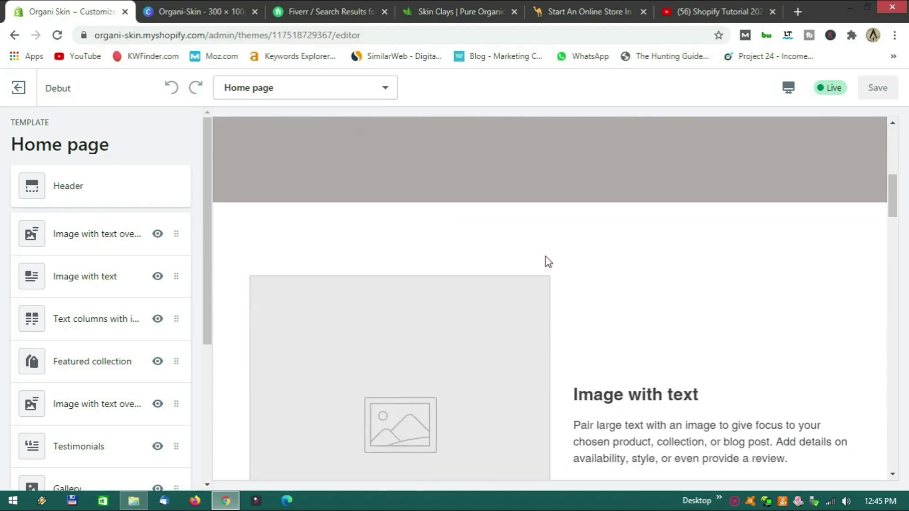
scroll(548, 262, down, 15)
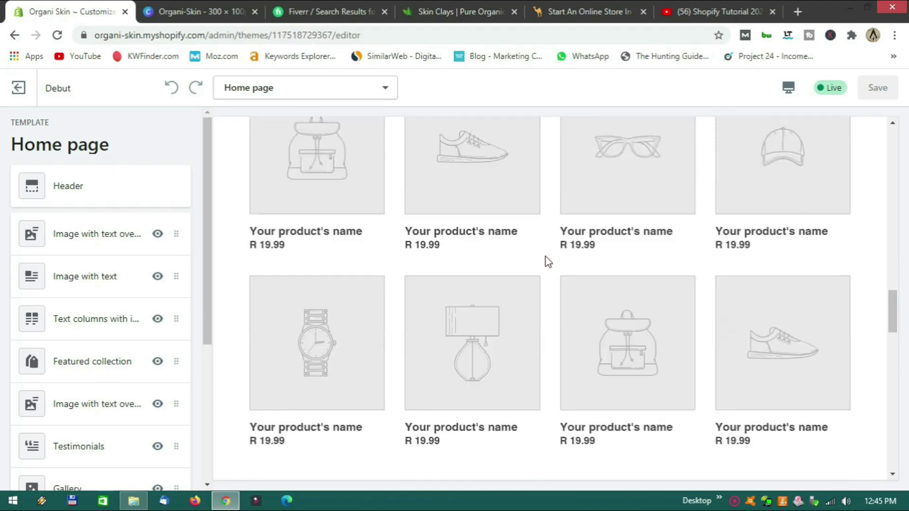
scroll(548, 262, down, 12)
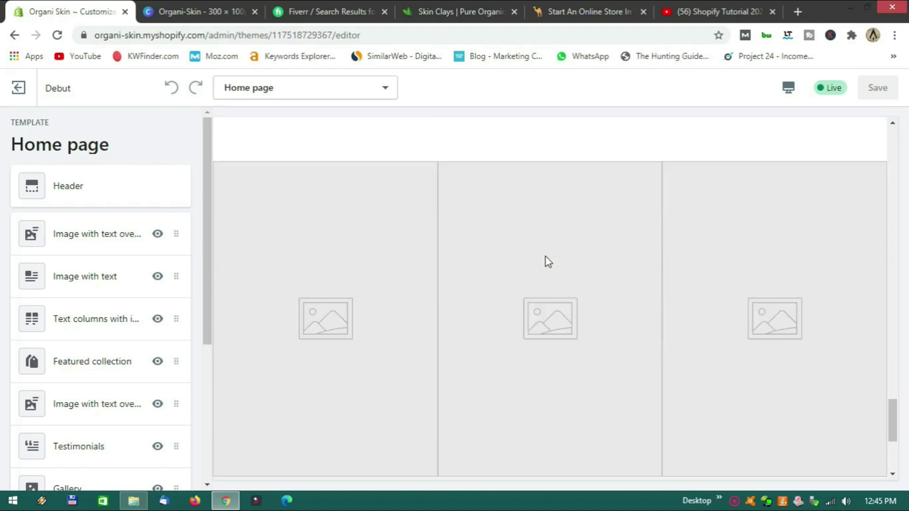
scroll(547, 262, down, 3)
scroll(548, 261, up, 12)
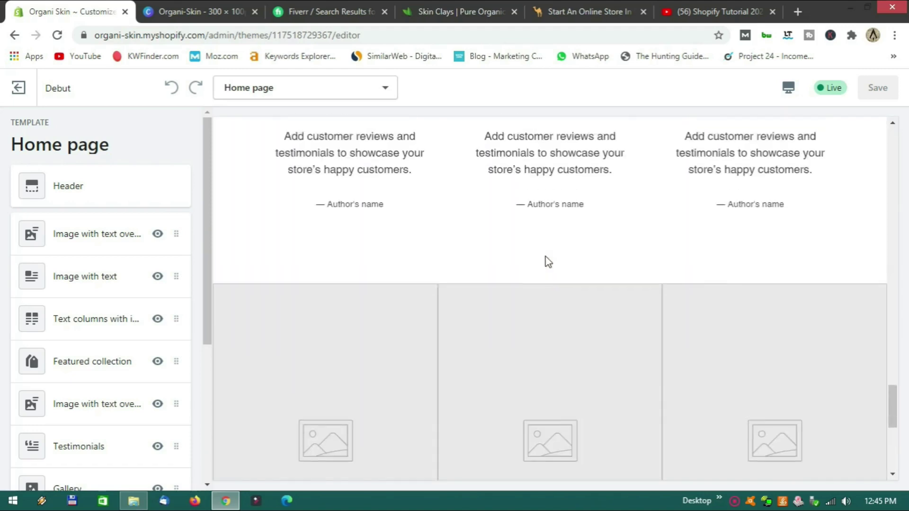
scroll(548, 261, up, 10)
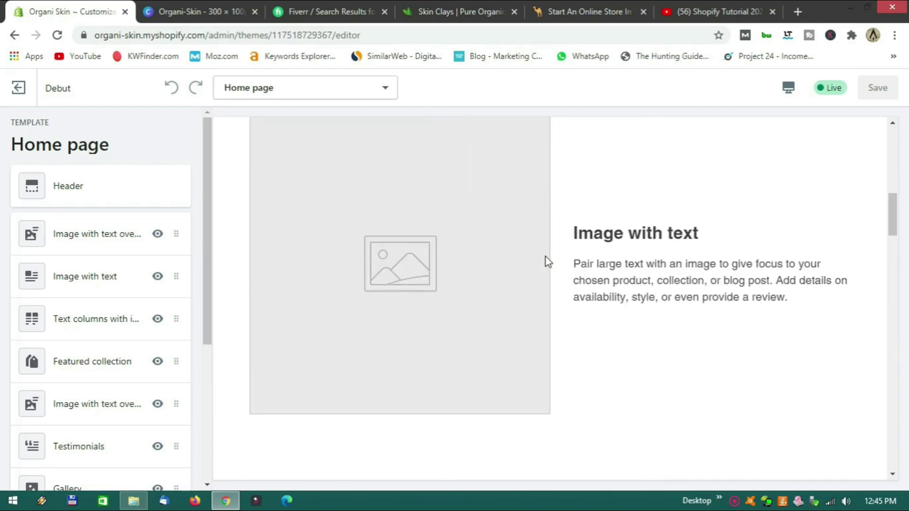
scroll(547, 261, up, 5)
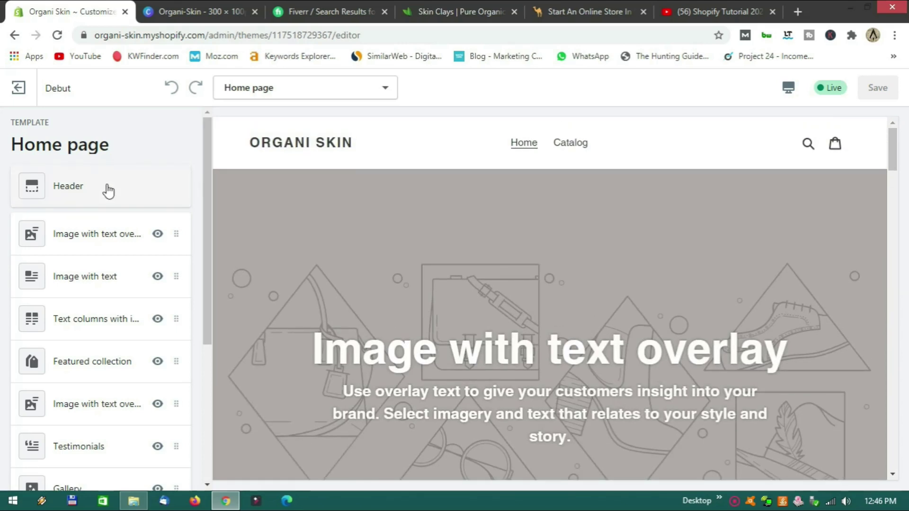
scroll(105, 196, down, 5)
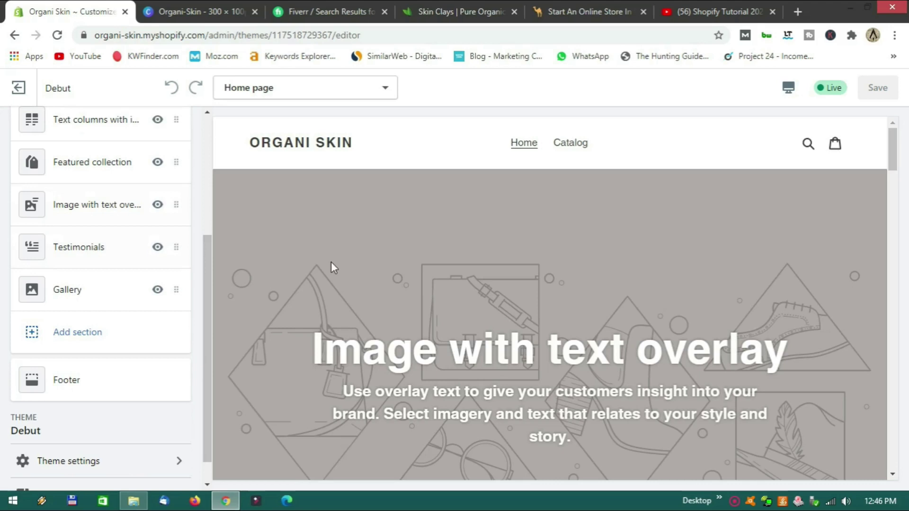
scroll(331, 268, down, 4)
scroll(98, 305, down, 1)
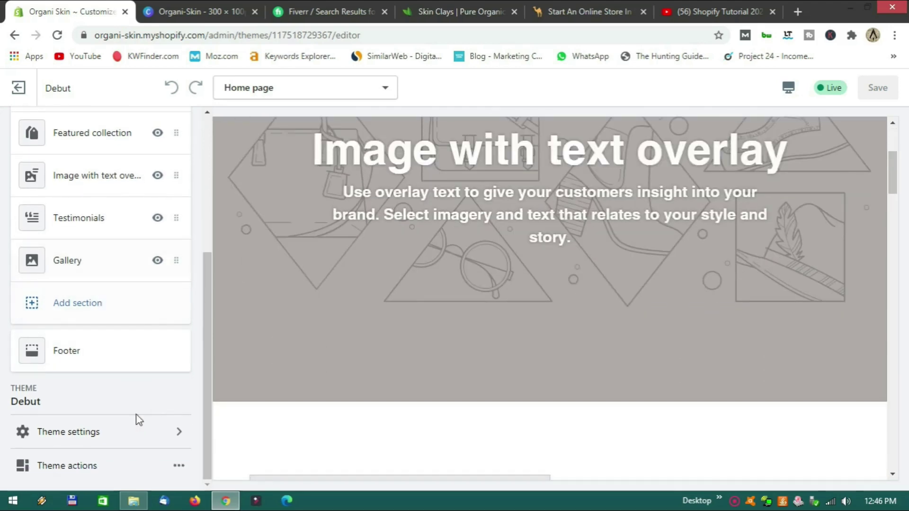
scroll(109, 416, up, 5)
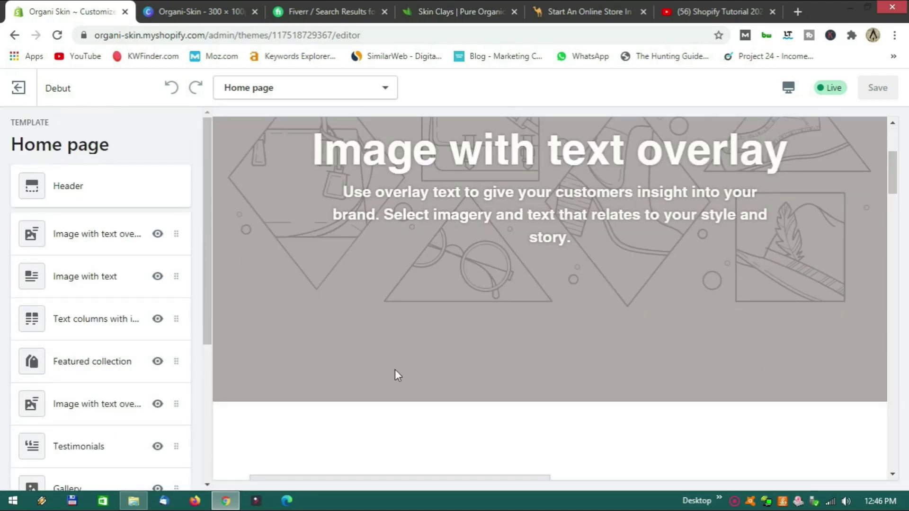
scroll(438, 370, up, 4)
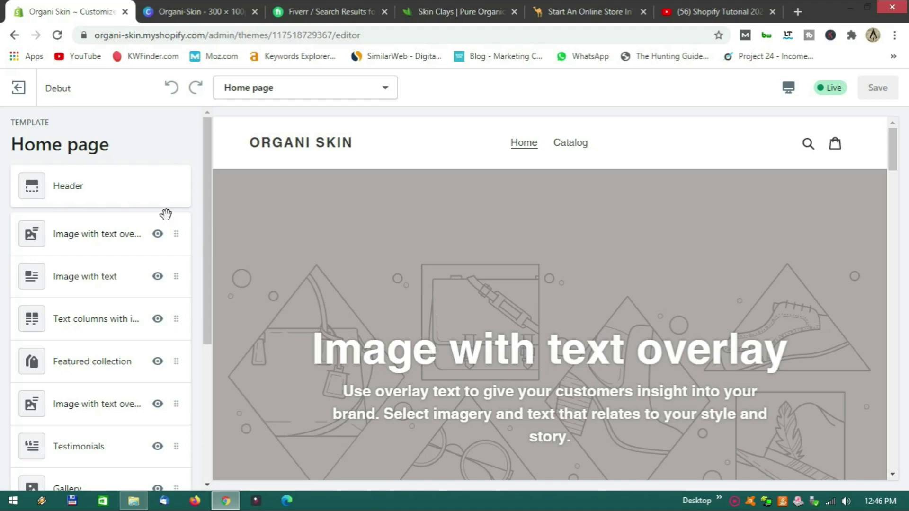
Try a centered header logo, revert to Left alignment, and open the logo image picker.
click(111, 192)
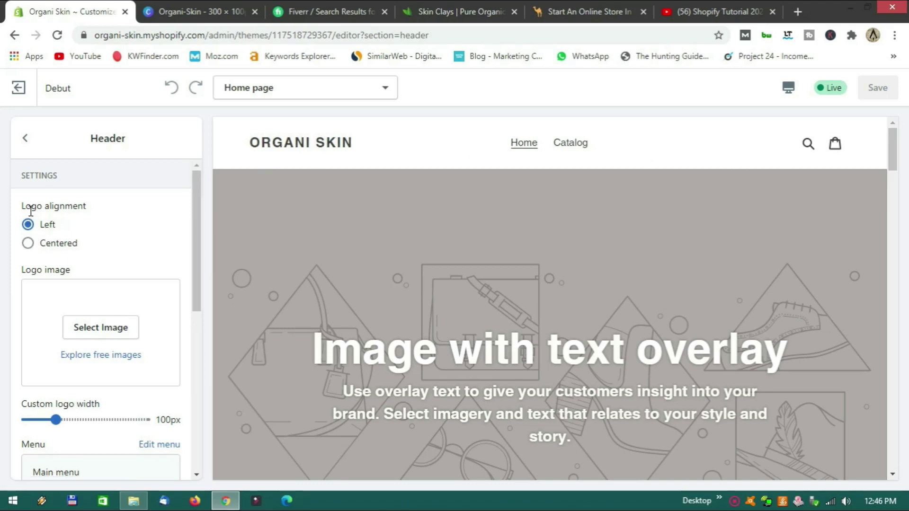
click(52, 248)
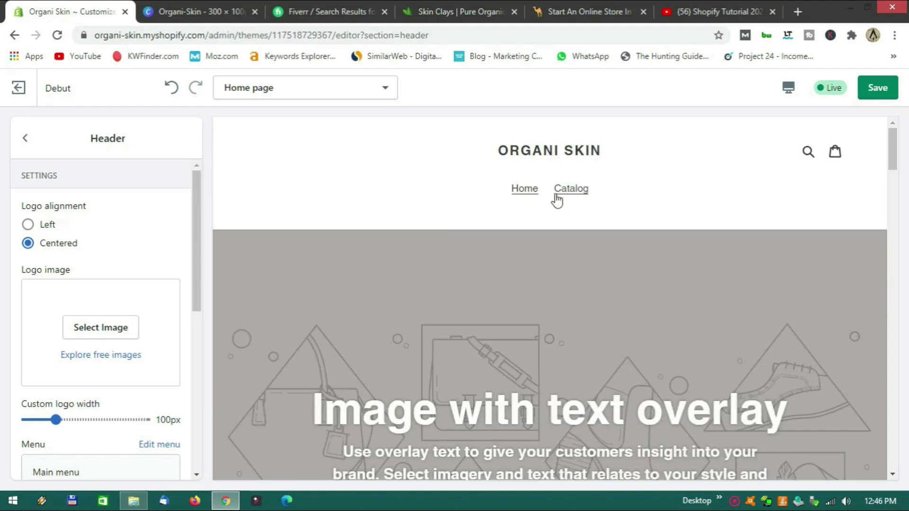
key(ctrl+s)
click(46, 231)
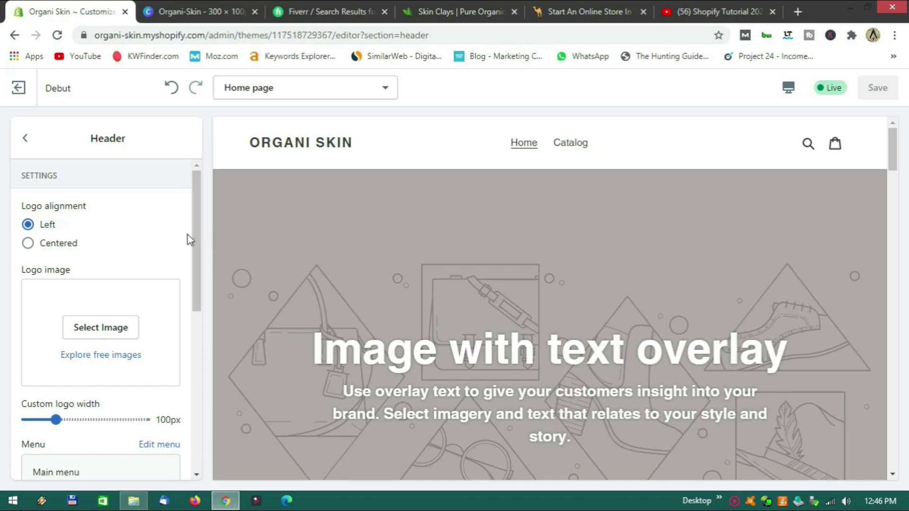
scroll(178, 223, down, 1)
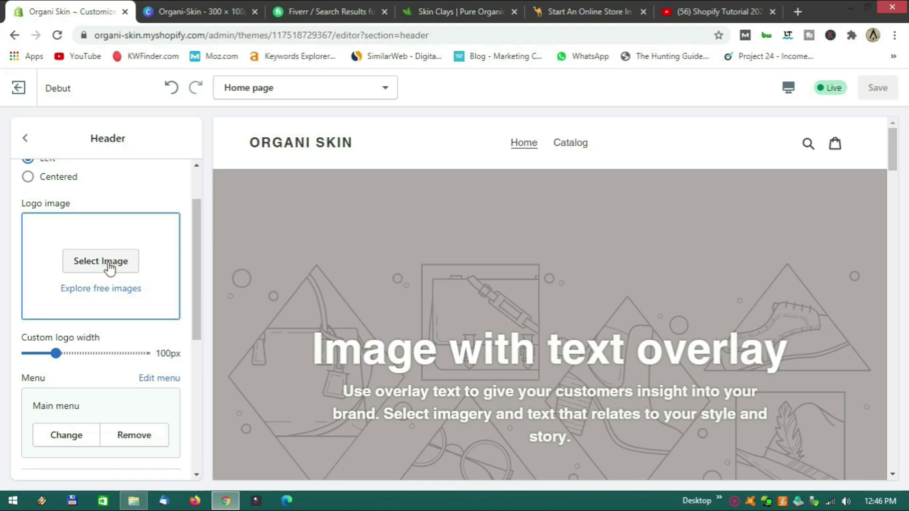
click(110, 268)
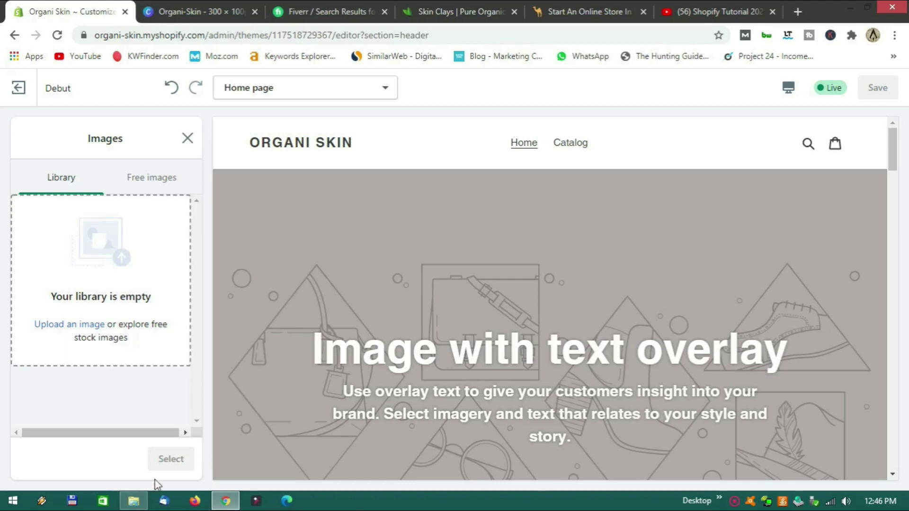
Upload the Organi-Skin (3) logo file and select it as the header logo.
click(133, 501)
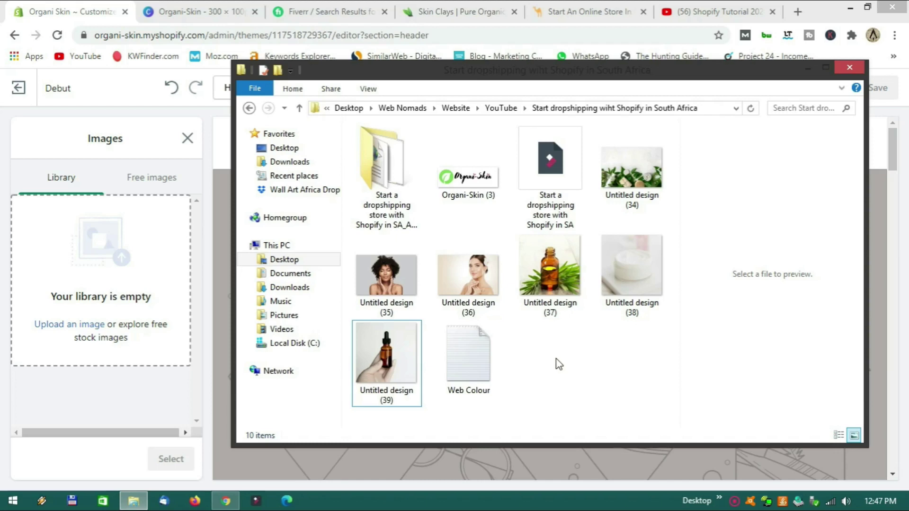
drag(519, 73, 579, 71)
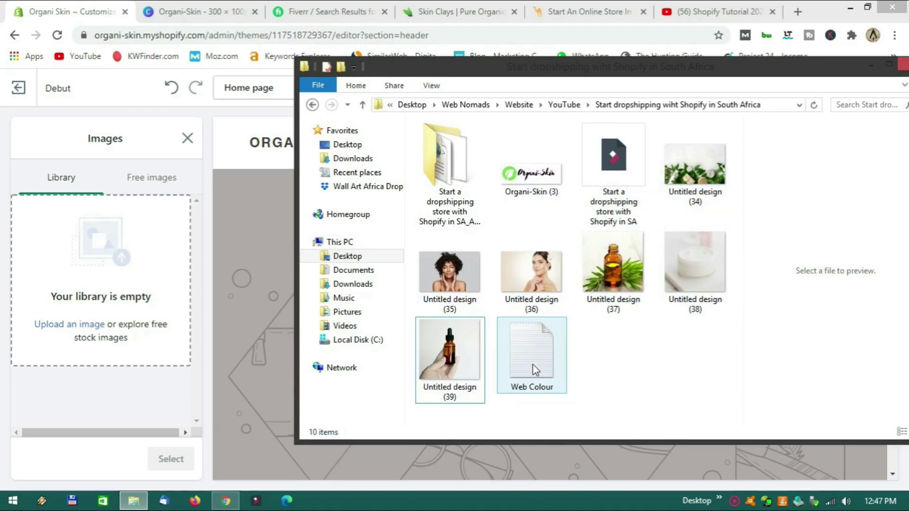
click(536, 180)
drag(536, 180, 103, 272)
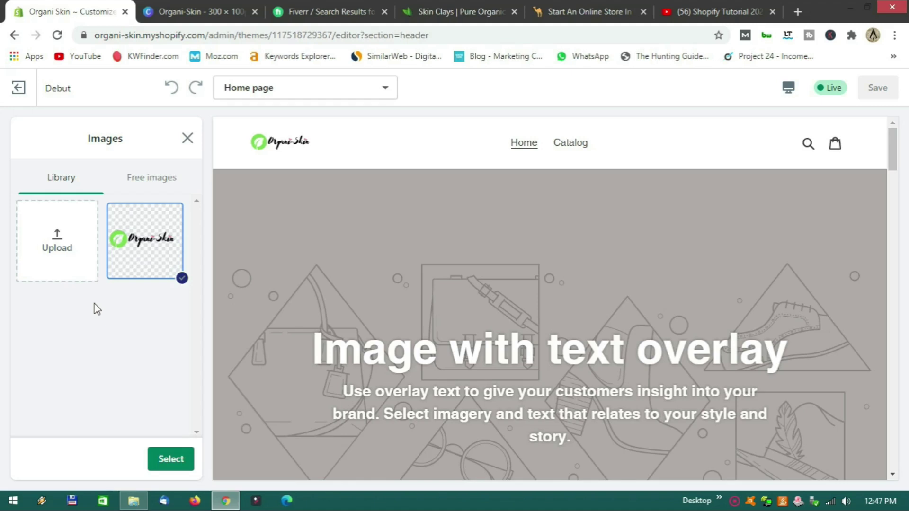
click(173, 459)
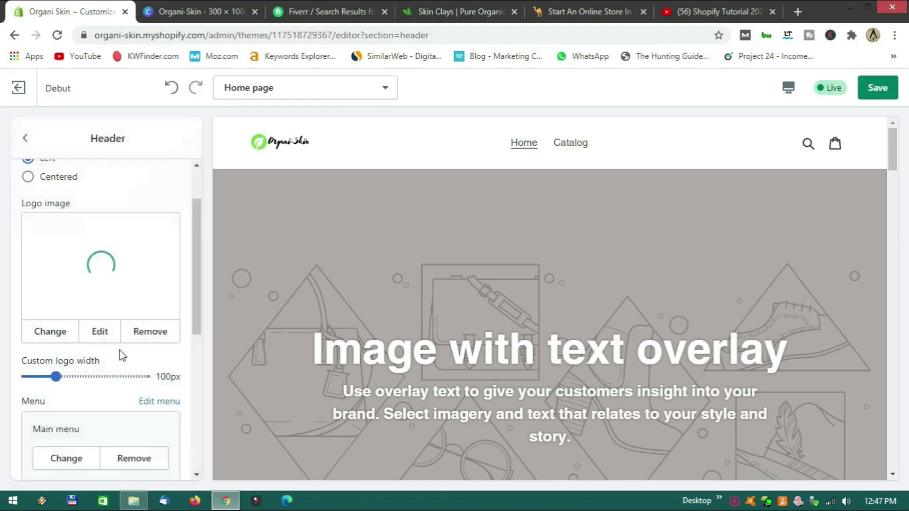
Set the custom logo width to 150px and bring up the Canva logo design.
scroll(101, 298, down, 2)
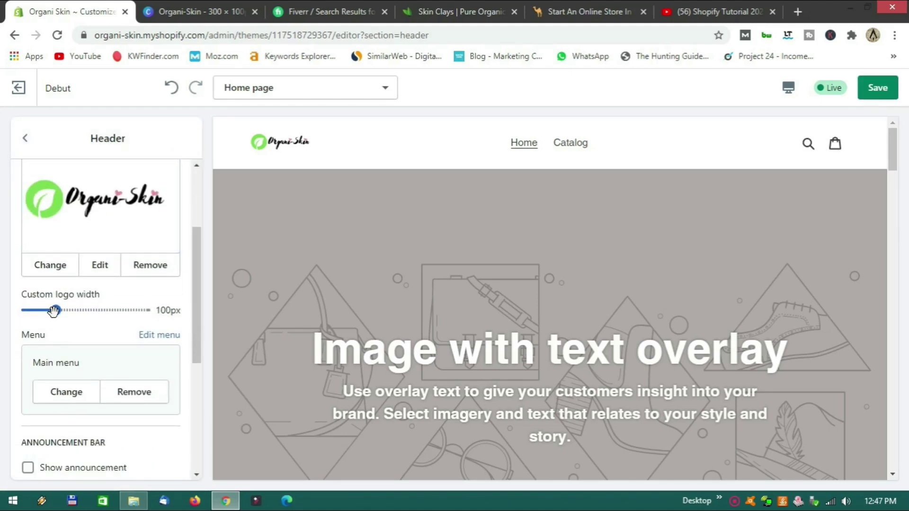
drag(56, 310, 67, 311)
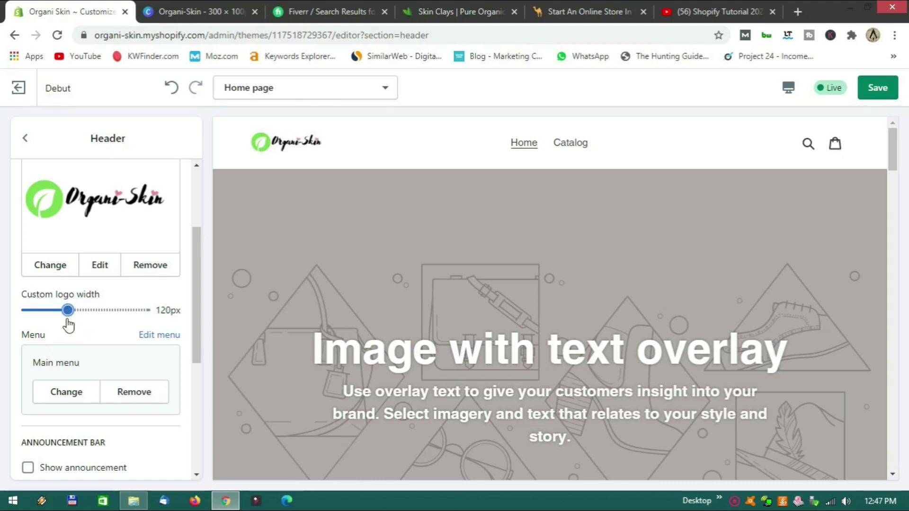
drag(68, 310, 73, 310)
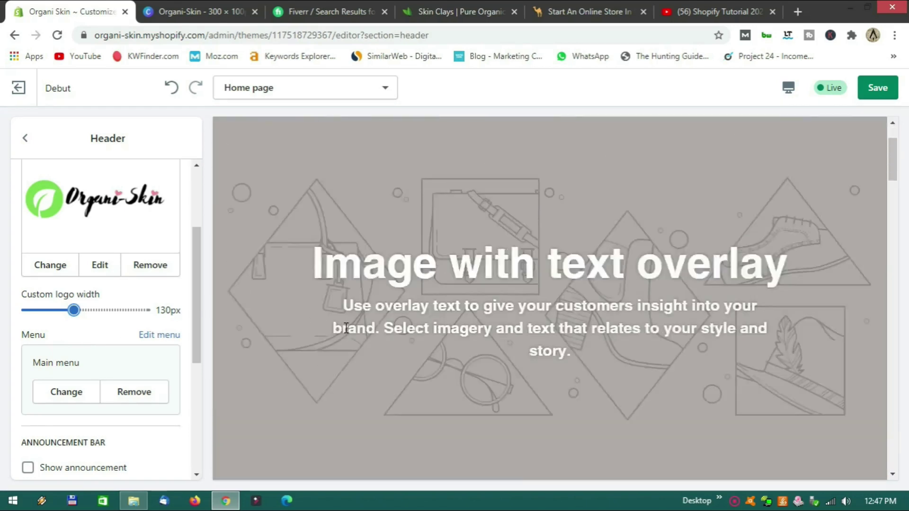
drag(74, 310, 80, 310)
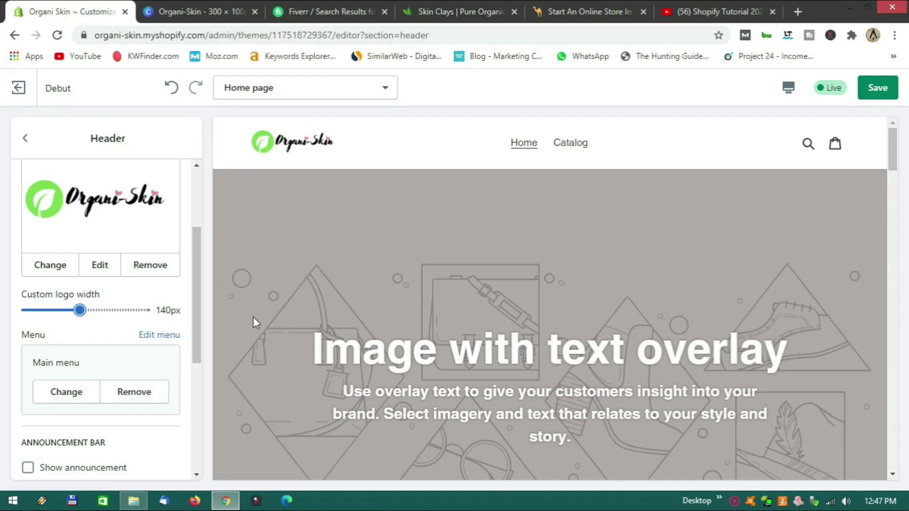
drag(80, 310, 85, 311)
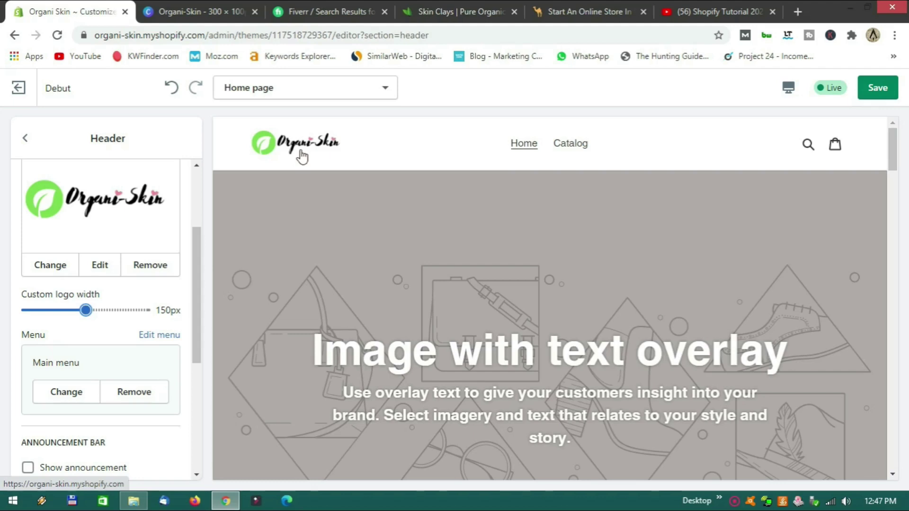
click(203, 23)
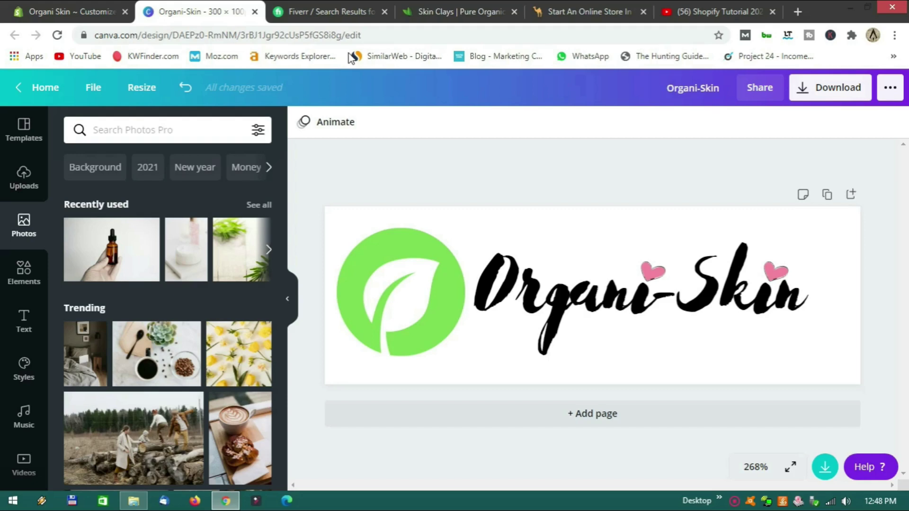
Browse the Fiverr 'logo design' seller results, then return to the Shopify theme editor.
click(337, 10)
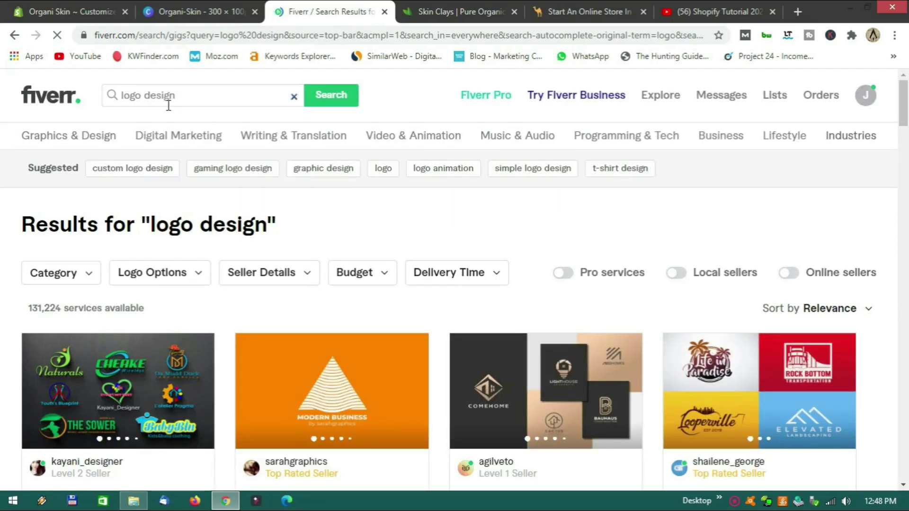
scroll(304, 203, down, 3)
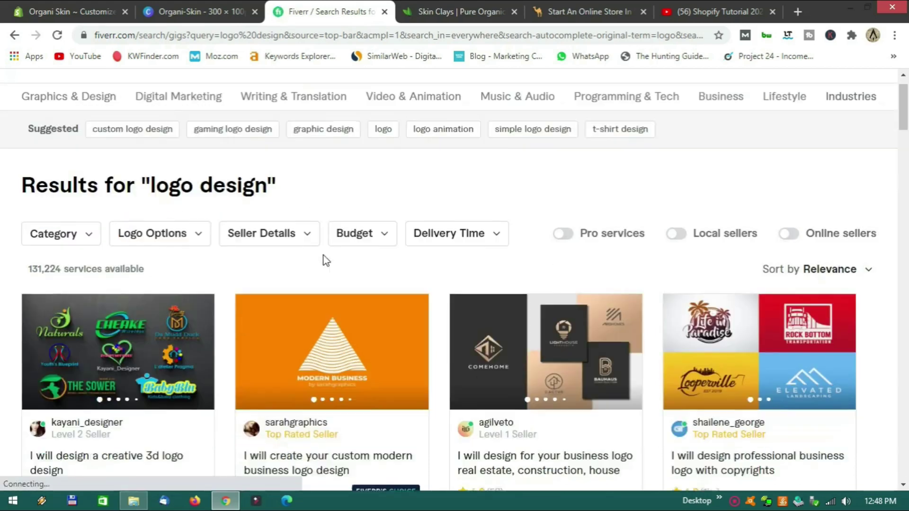
scroll(223, 219, down, 2)
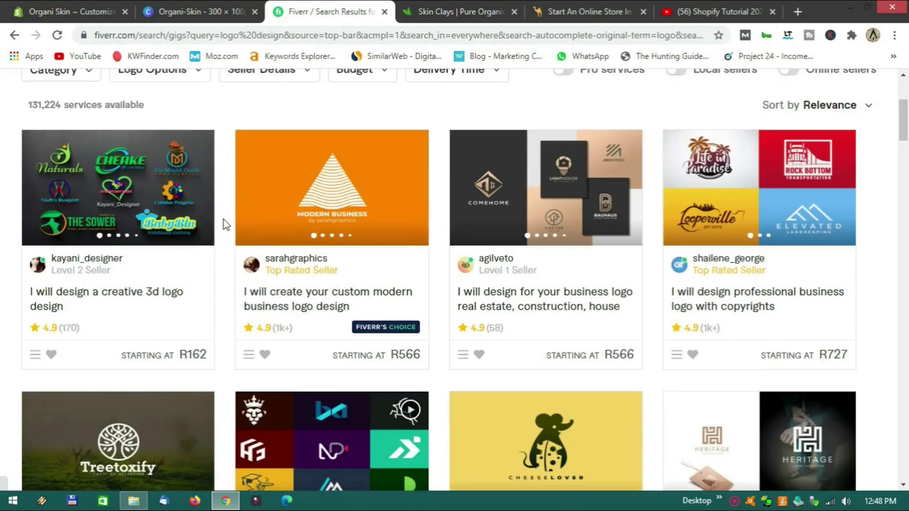
scroll(223, 219, up, 3)
scroll(227, 239, down, 3)
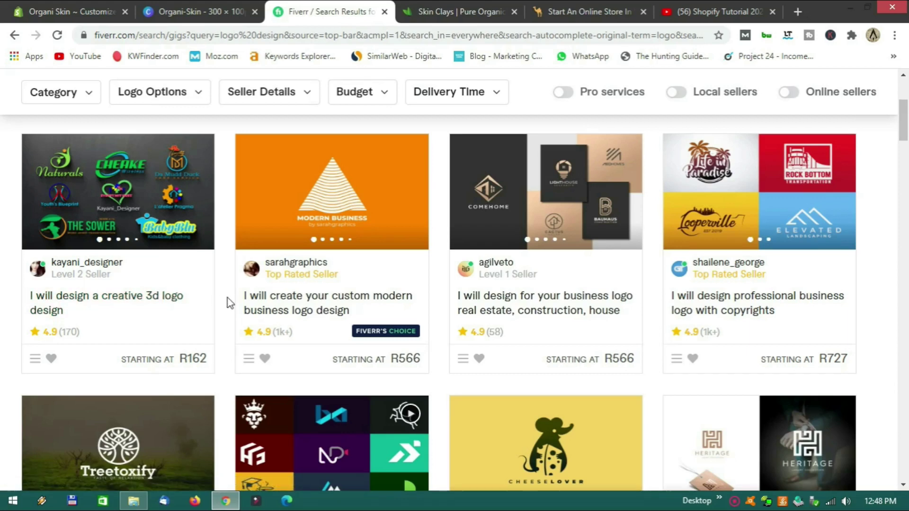
scroll(227, 303, down, 10)
scroll(227, 303, up, 8)
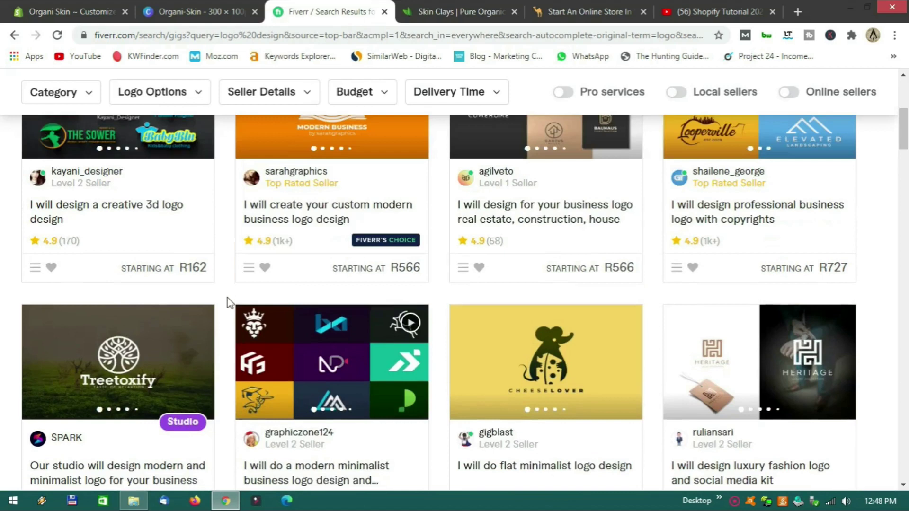
scroll(228, 302, up, 2)
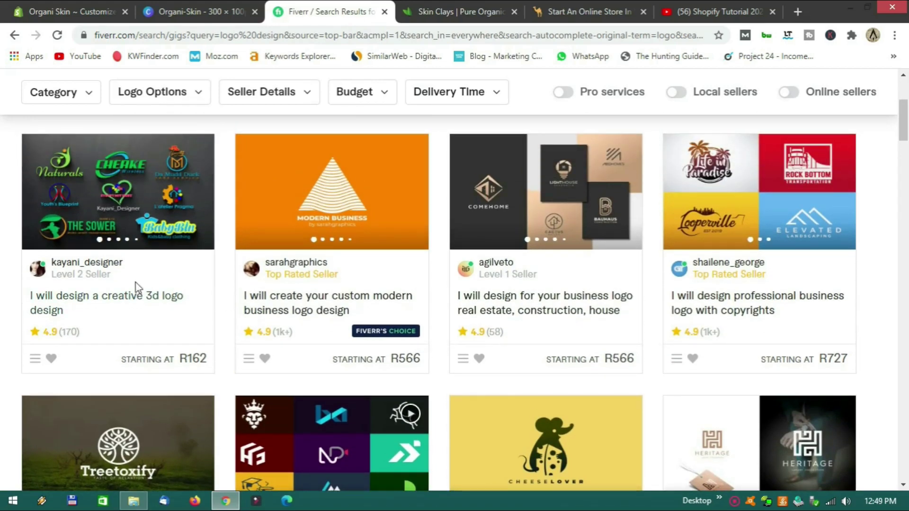
scroll(231, 293, down, 1)
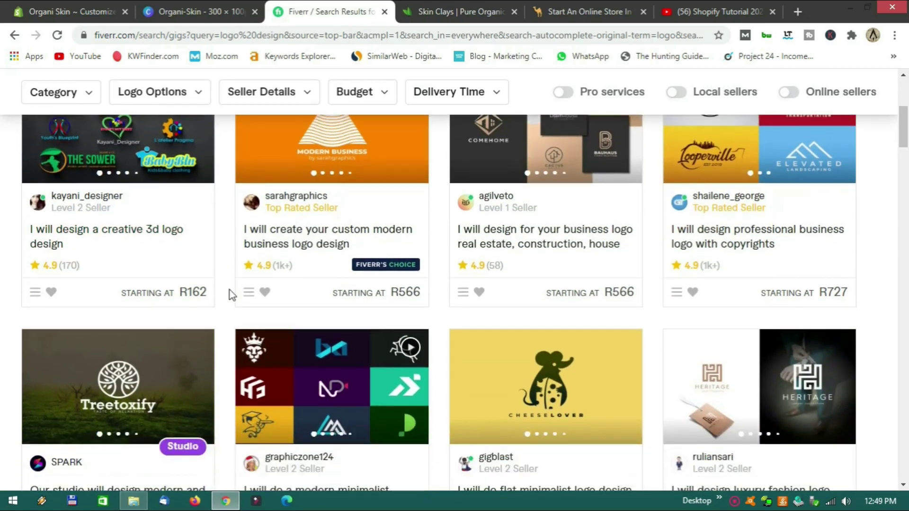
scroll(229, 292, down, 5)
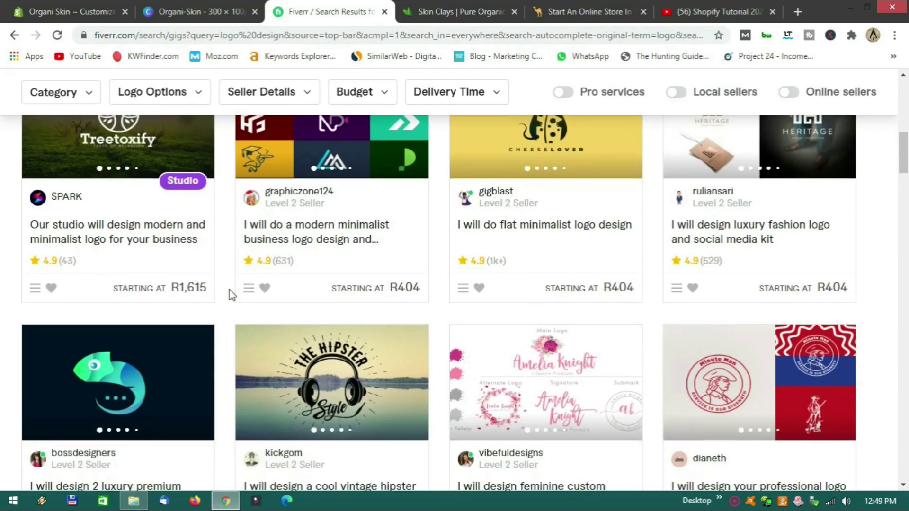
scroll(225, 279, down, 3)
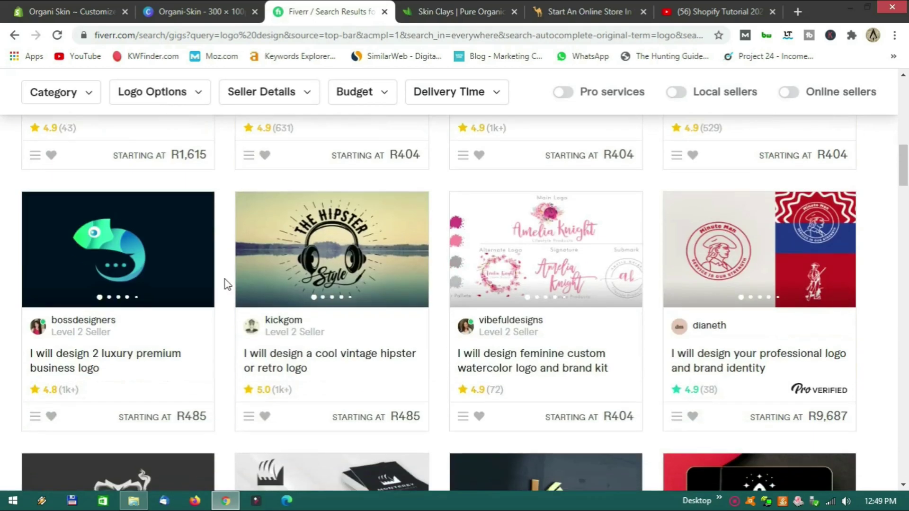
scroll(225, 279, up, 13)
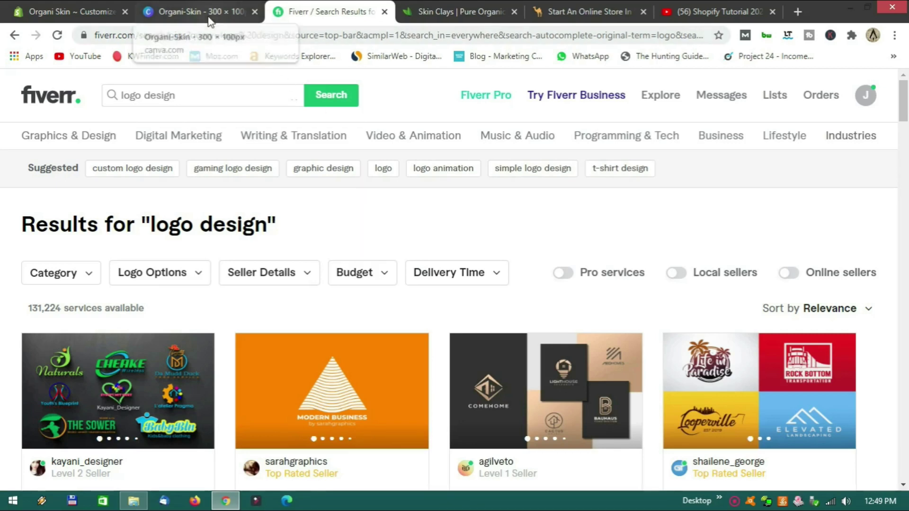
click(79, 12)
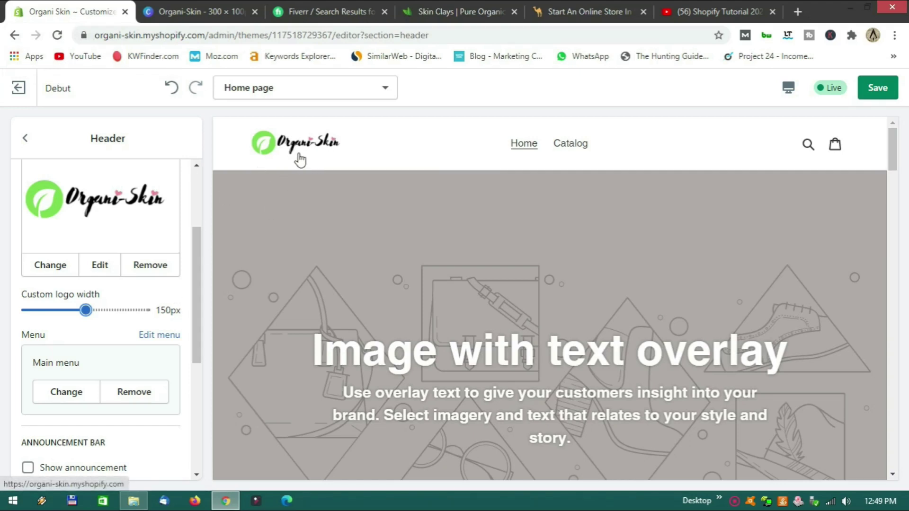
Turn on the announcement bar and set its text to 'New products'.
scroll(128, 325, down, 1)
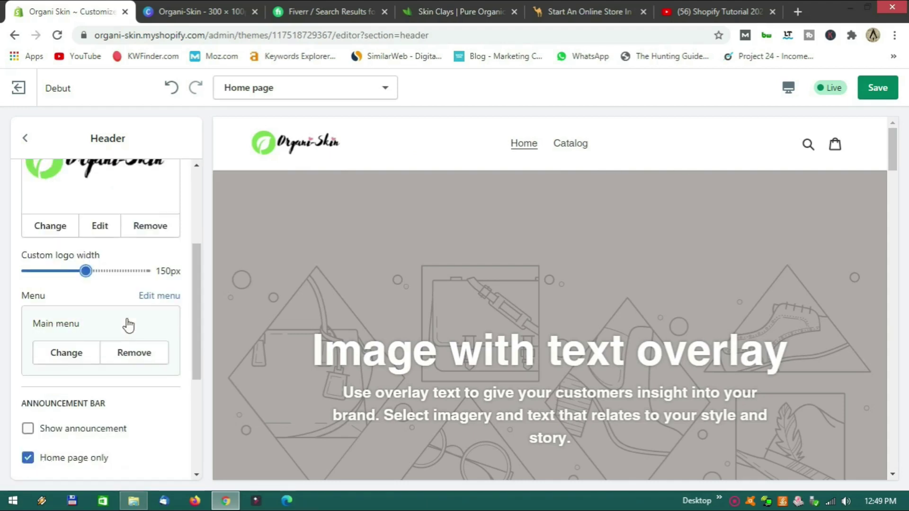
scroll(129, 326, down, 2)
scroll(132, 328, up, 2)
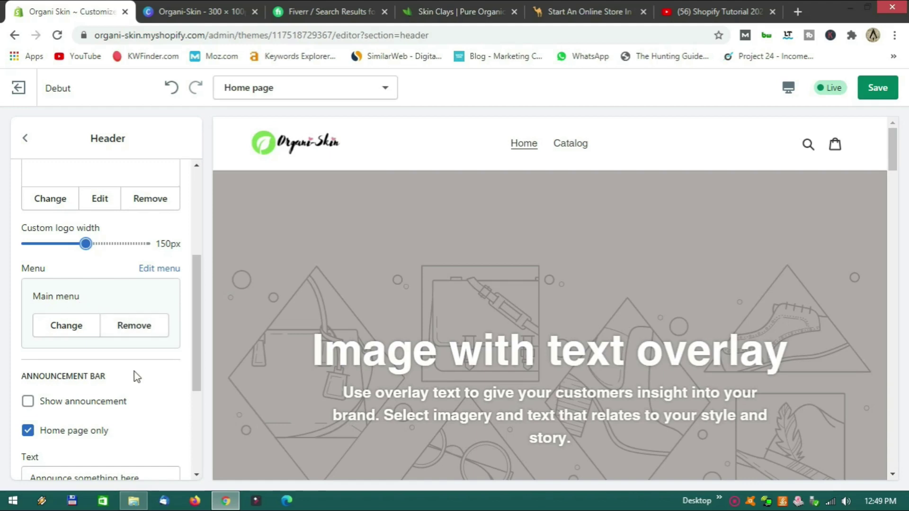
scroll(134, 372, down, 1)
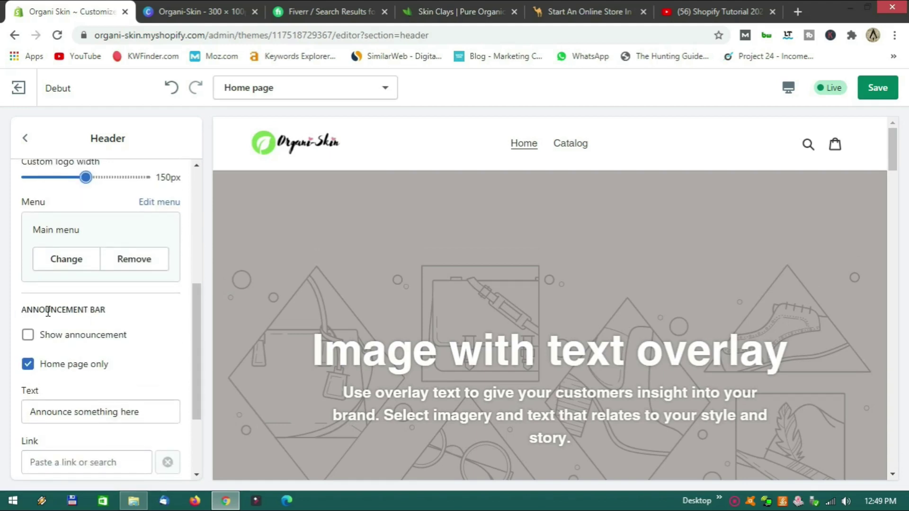
click(28, 336)
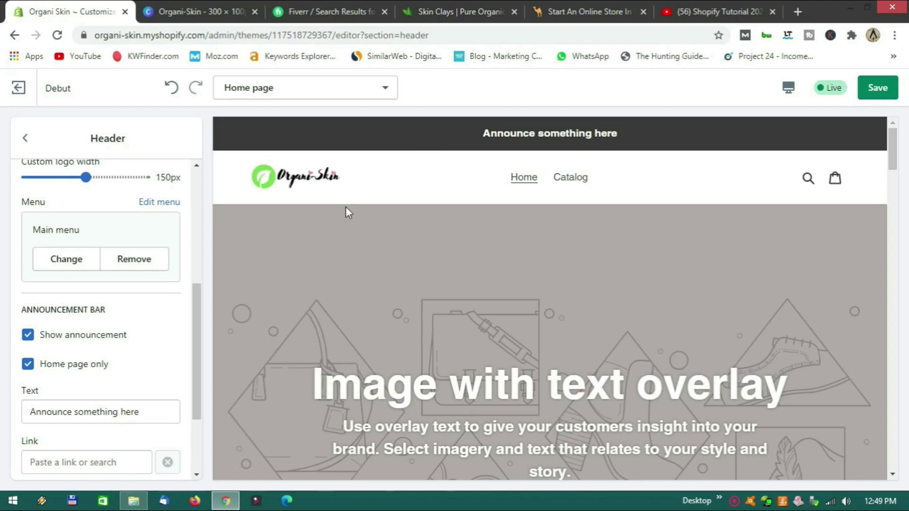
drag(142, 411, 4, 422)
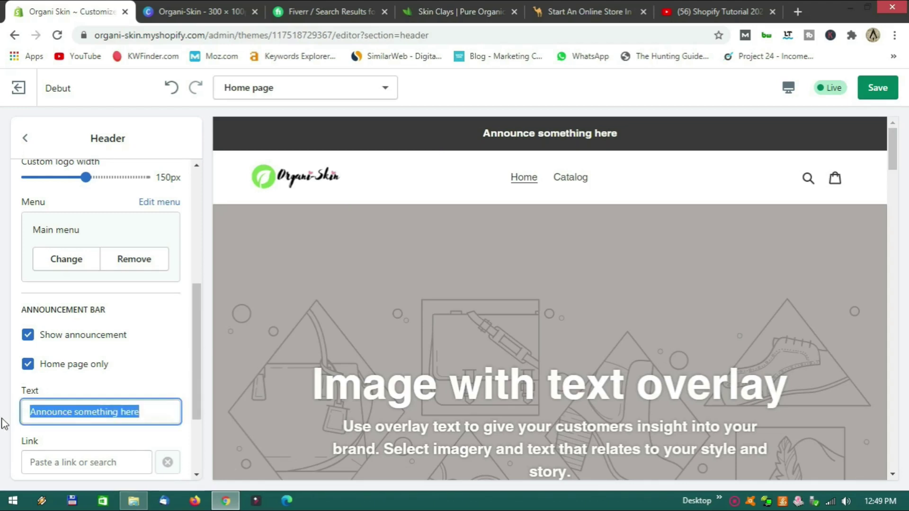
text(New)
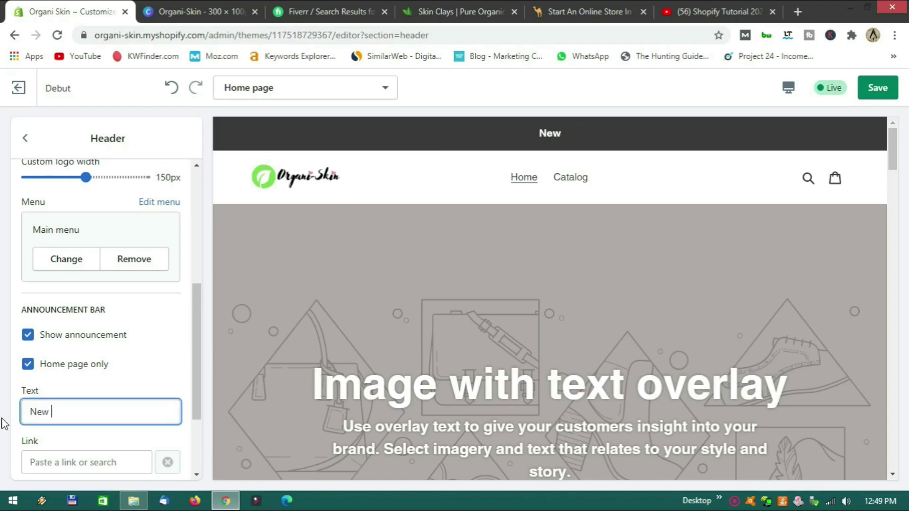
text( products)
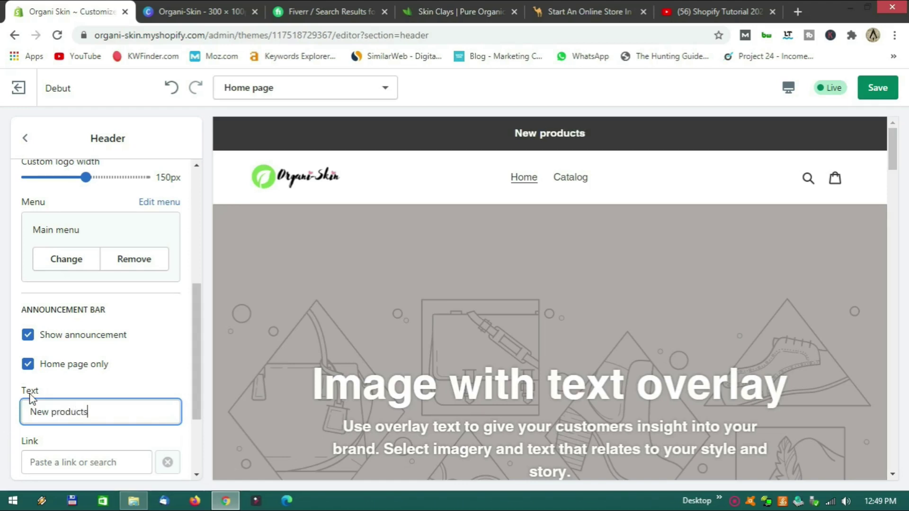
Leave the announcement Link field empty, after a quick look at the Fiverr and Canva tabs.
scroll(60, 385, down, 3)
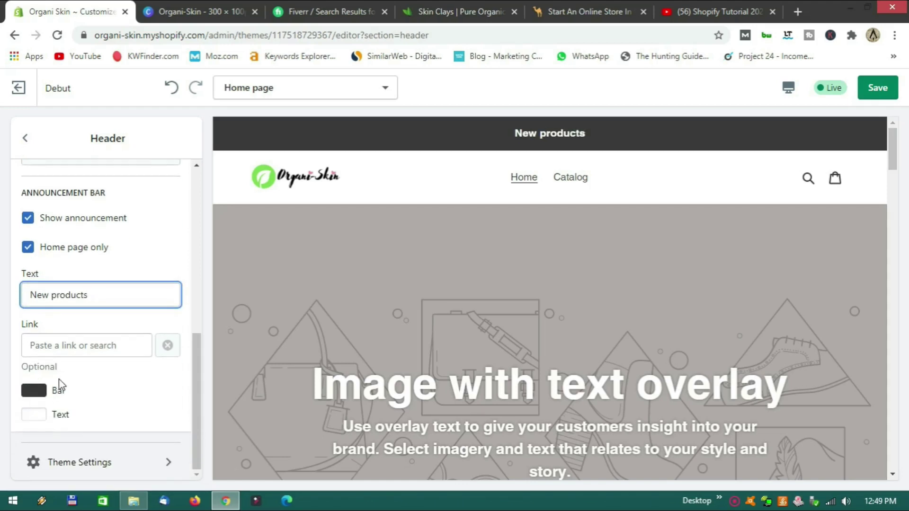
click(58, 353)
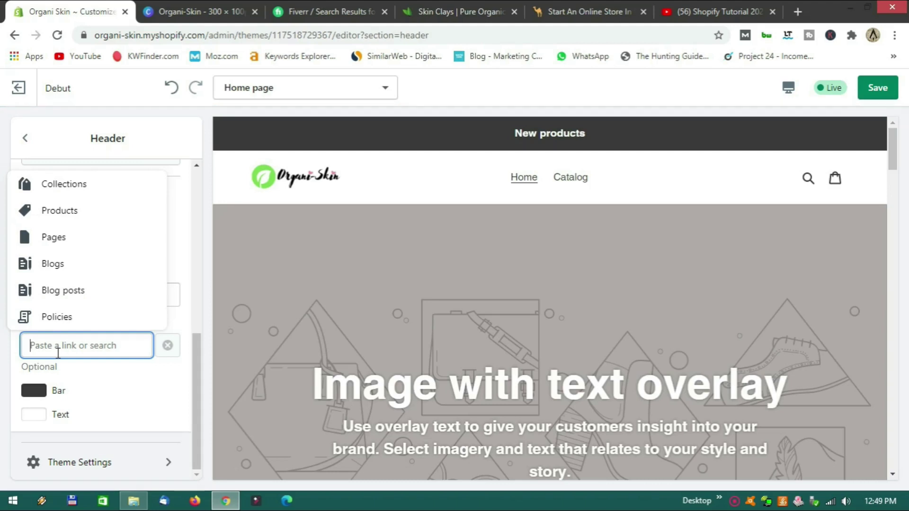
key(ctrl+3)
click(187, 12)
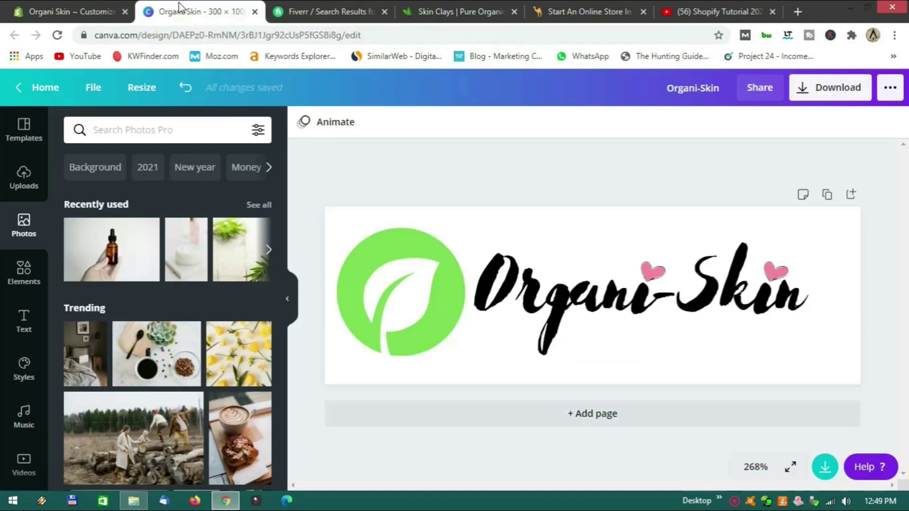
click(93, 15)
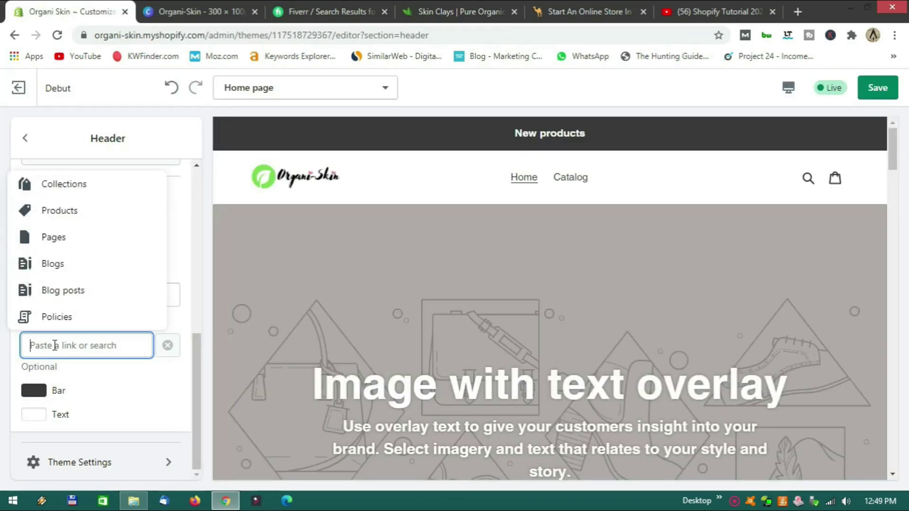
text(#)
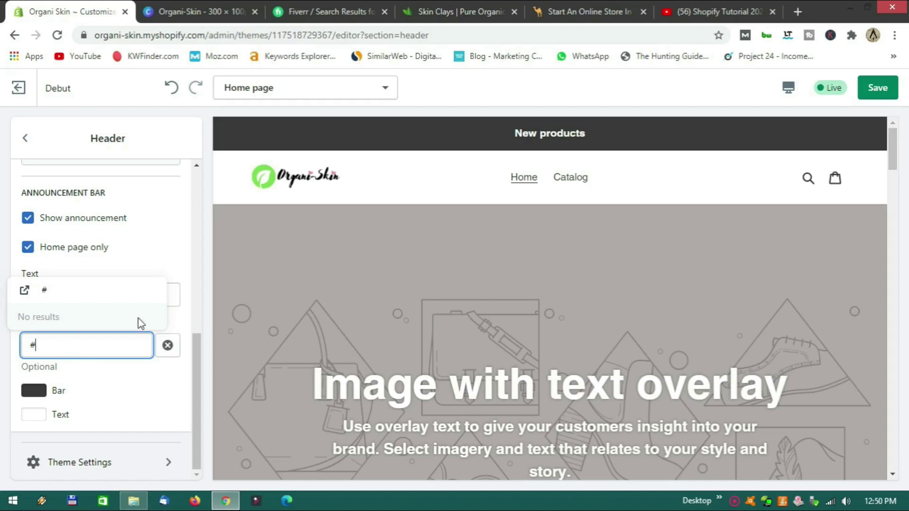
click(208, 295)
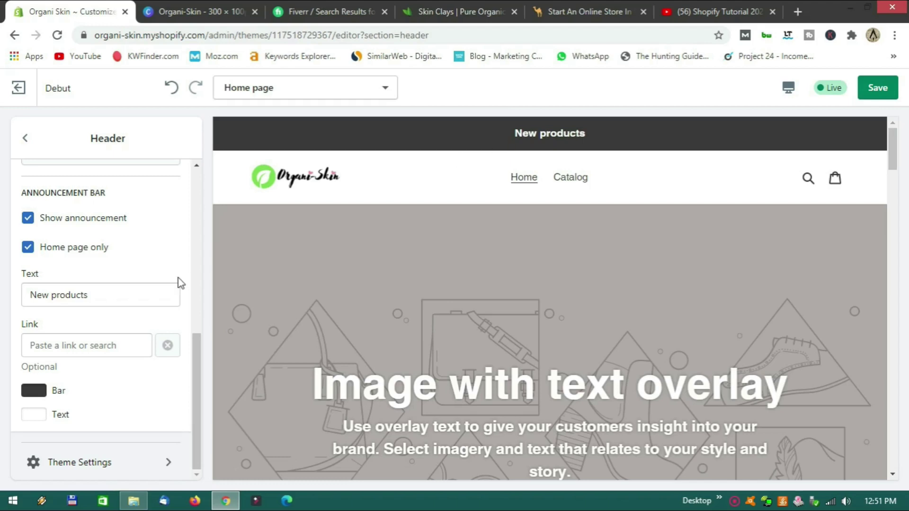
Colour the announcement bar blue #1878B9 and open the Organi-Skin images folder in File Explorer.
click(42, 387)
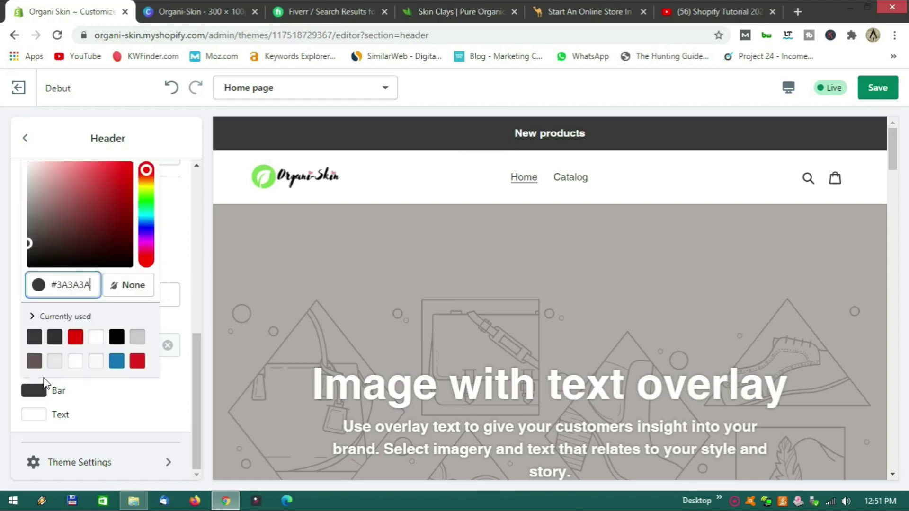
click(75, 340)
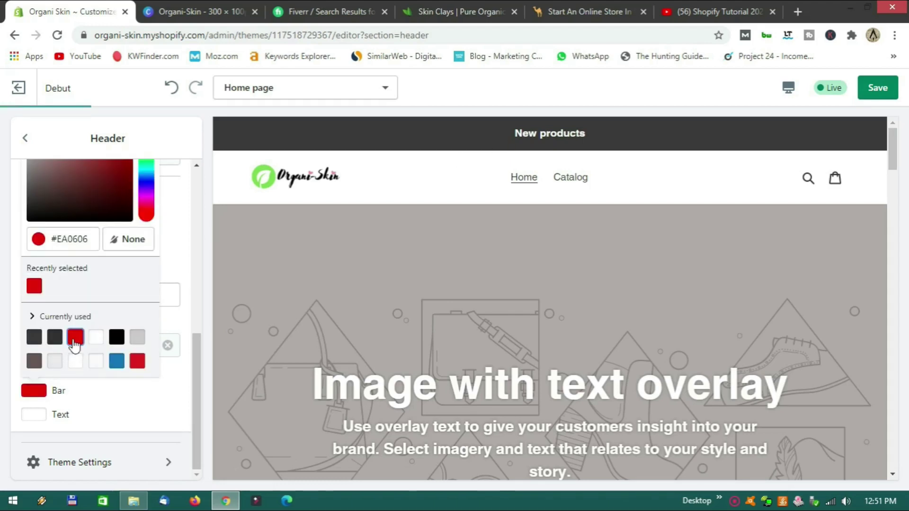
click(116, 363)
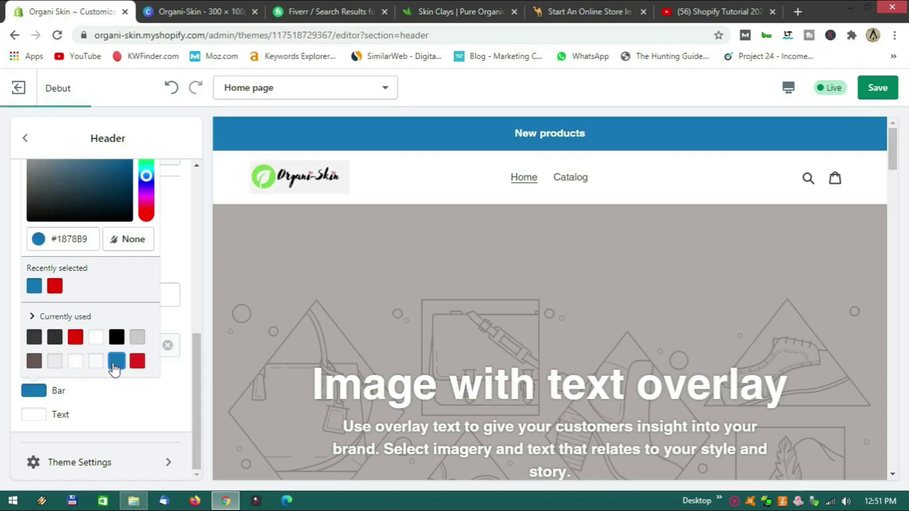
scroll(69, 250, up, 1)
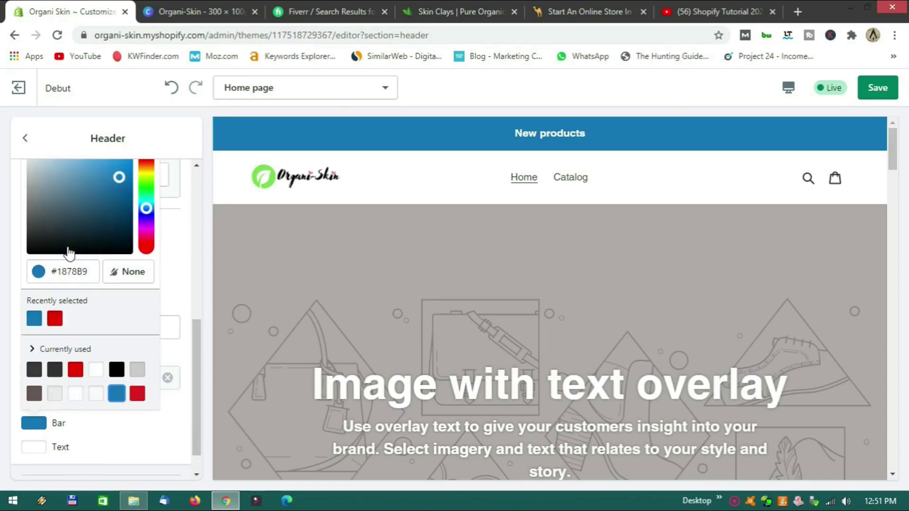
scroll(70, 251, up, 3)
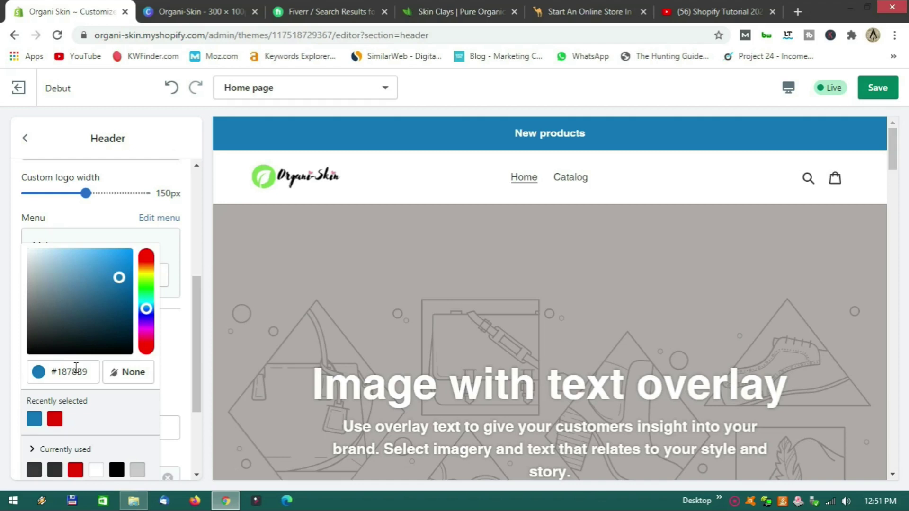
click(134, 501)
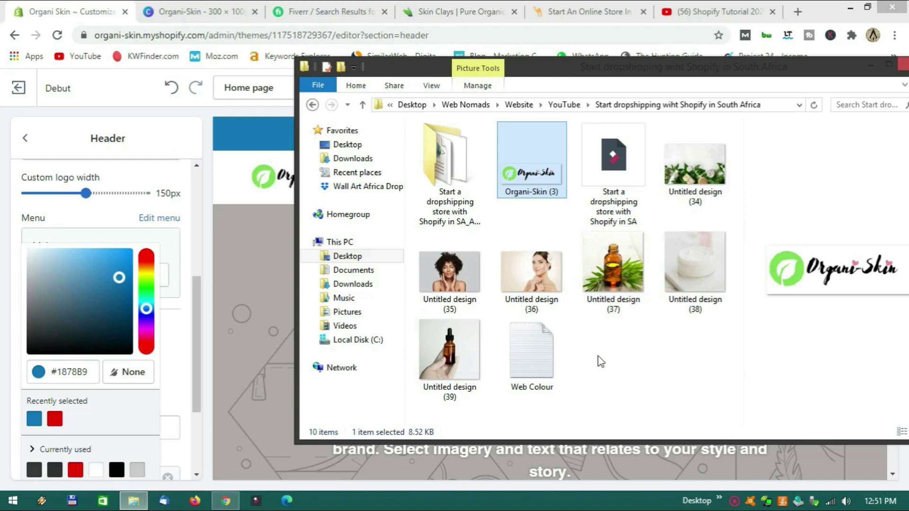
Copy the pink code #F686A2 from the Web Colour notes and select the bar's hex field.
double_click(560, 351)
drag(412, 24, 511, 104)
drag(369, 130, 407, 129)
key(ctrl+c)
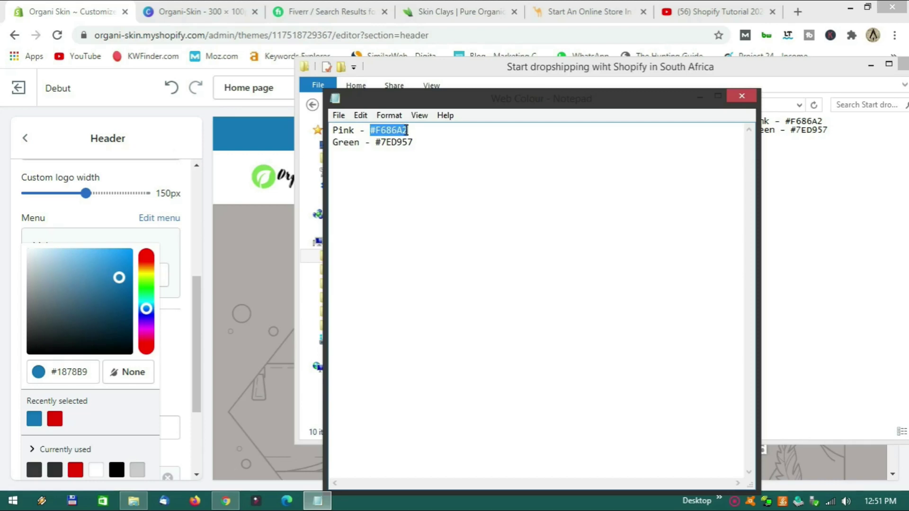
click(696, 96)
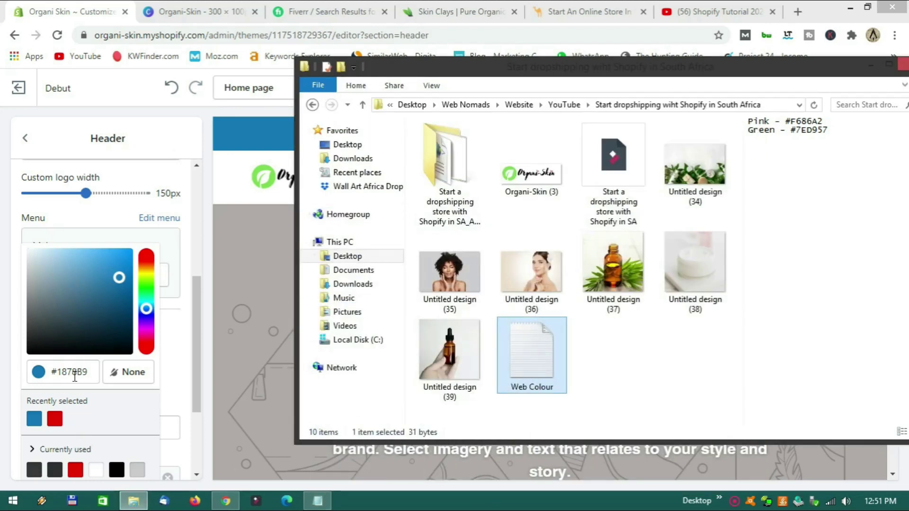
double_click(74, 377)
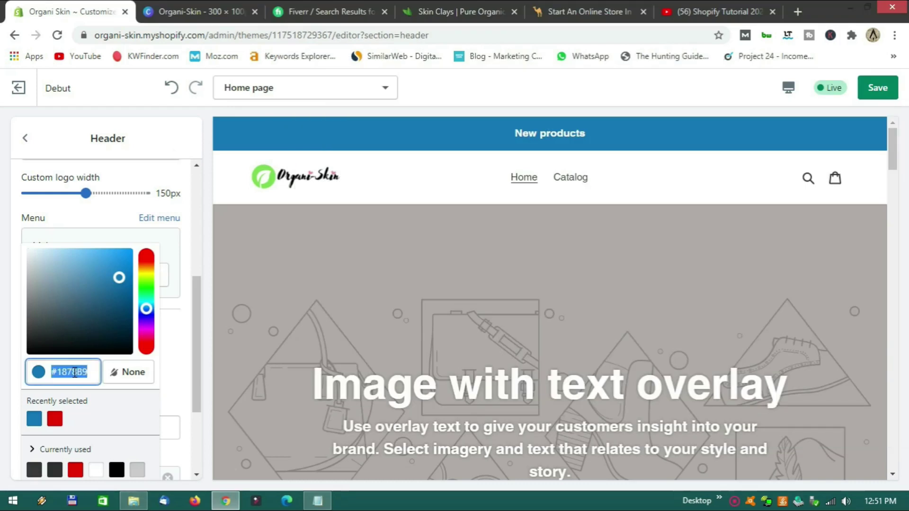
Paste #F686A2 as the announcement bar colour, close the picker, and go back to Home sections.
key(ctrl+v)
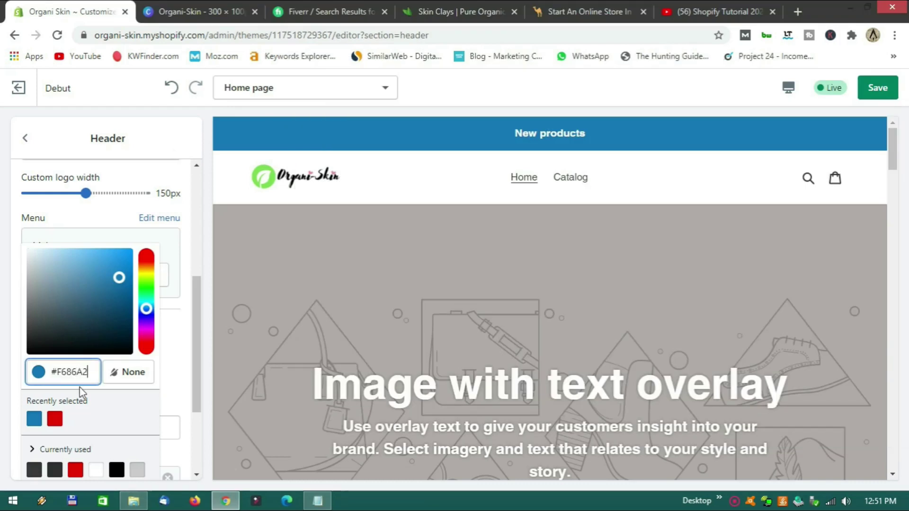
click(157, 357)
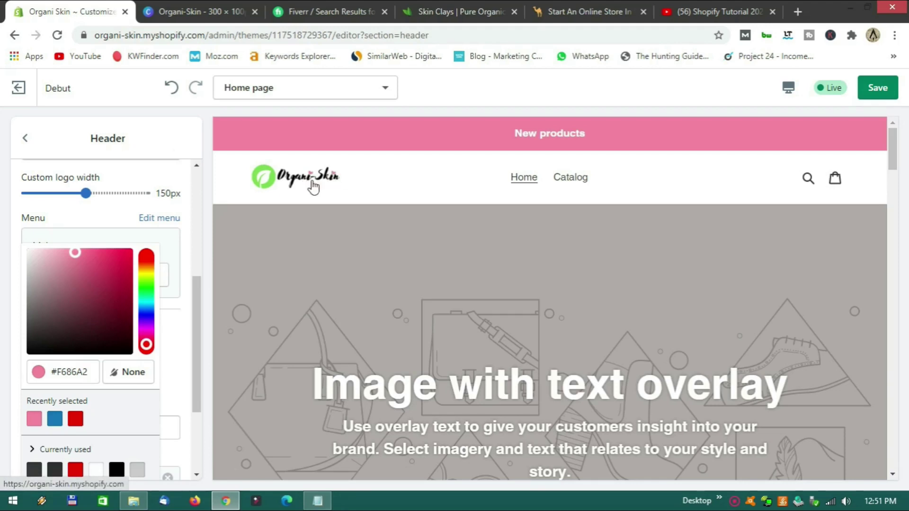
scroll(398, 260, down, 2)
scroll(401, 263, down, 6)
scroll(400, 263, up, 8)
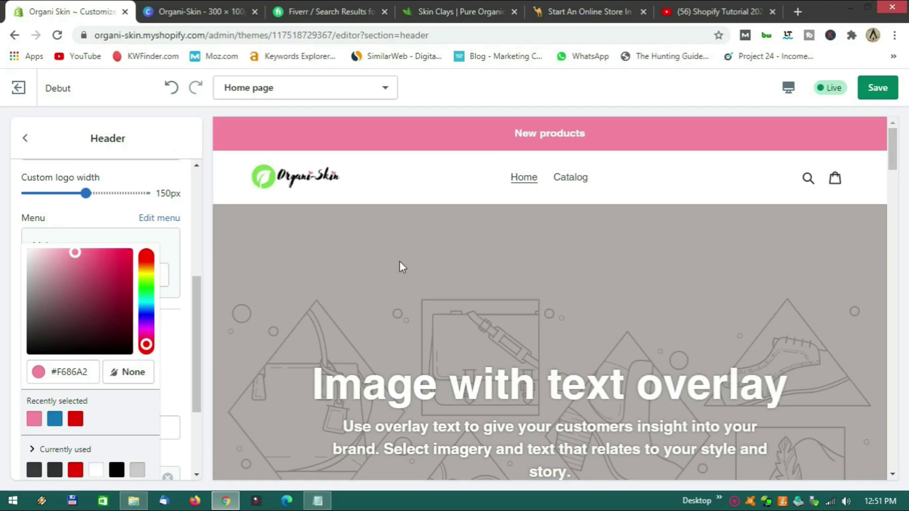
click(189, 313)
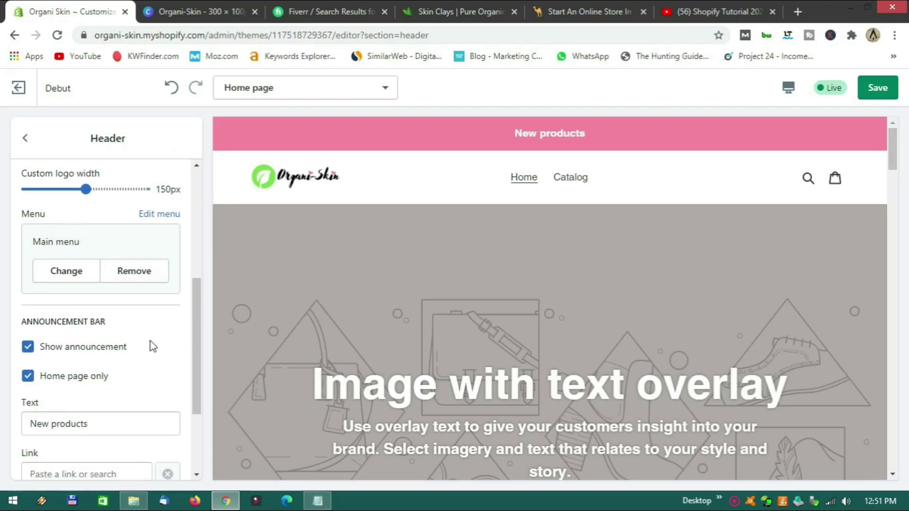
scroll(154, 332, down, 3)
scroll(183, 295, up, 8)
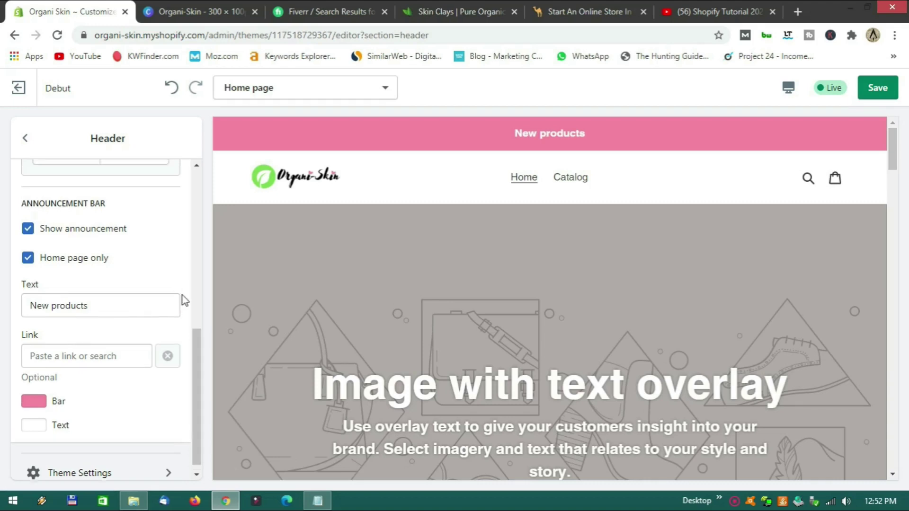
click(26, 140)
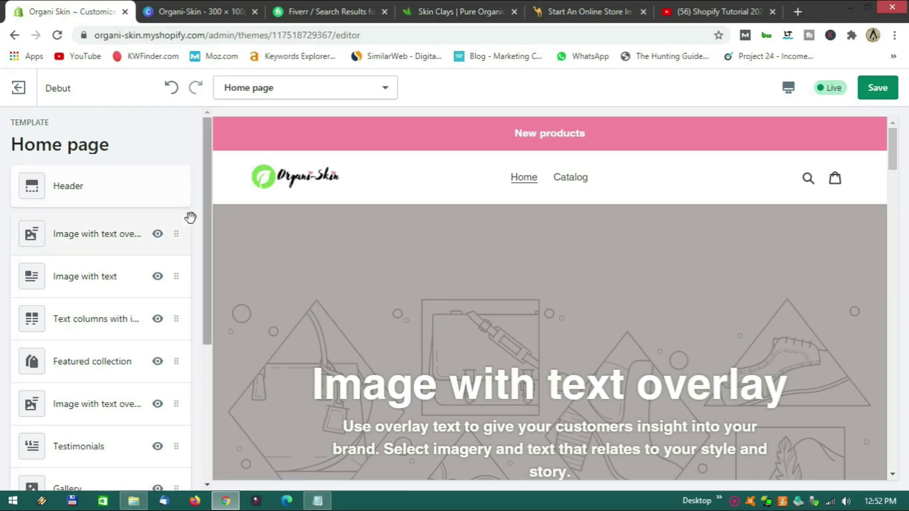
Upload the green-leaves skincare photo as the Image with text overlay background, then preview on Mobile.
scroll(334, 251, down, 3)
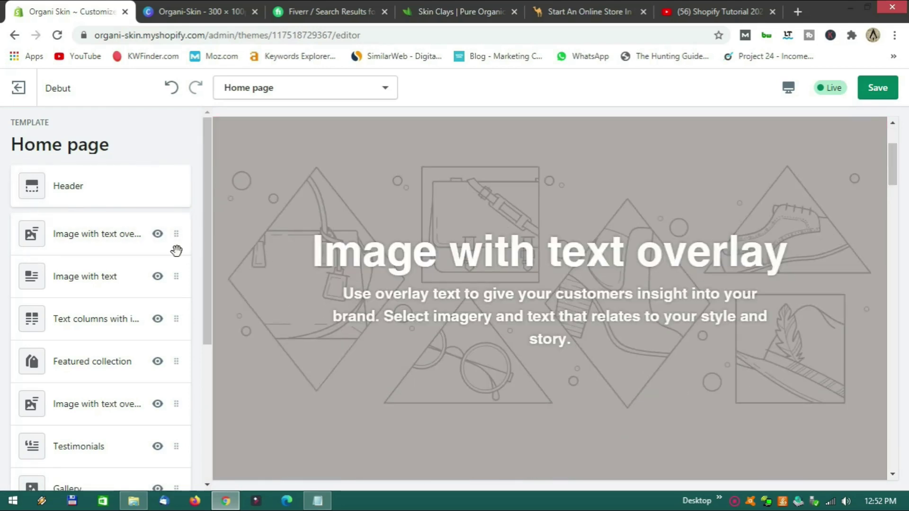
click(113, 244)
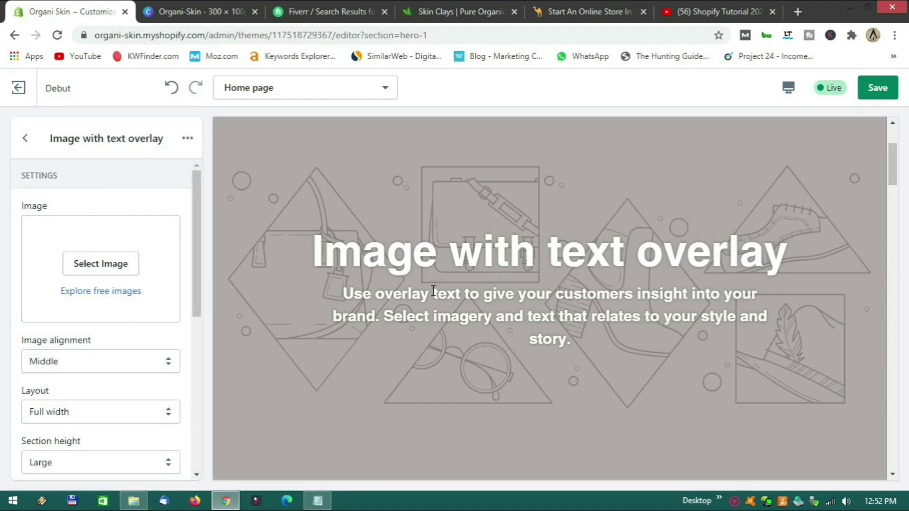
click(106, 269)
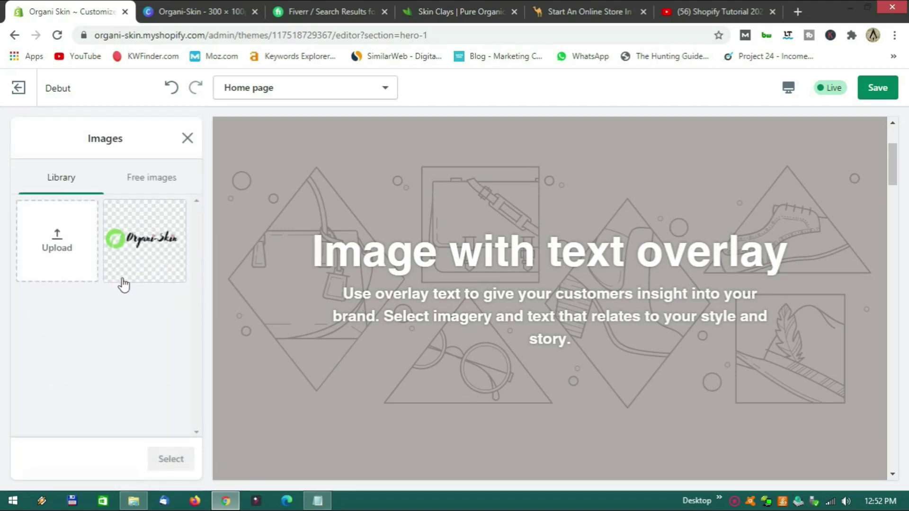
click(133, 500)
click(694, 166)
drag(695, 165, 75, 256)
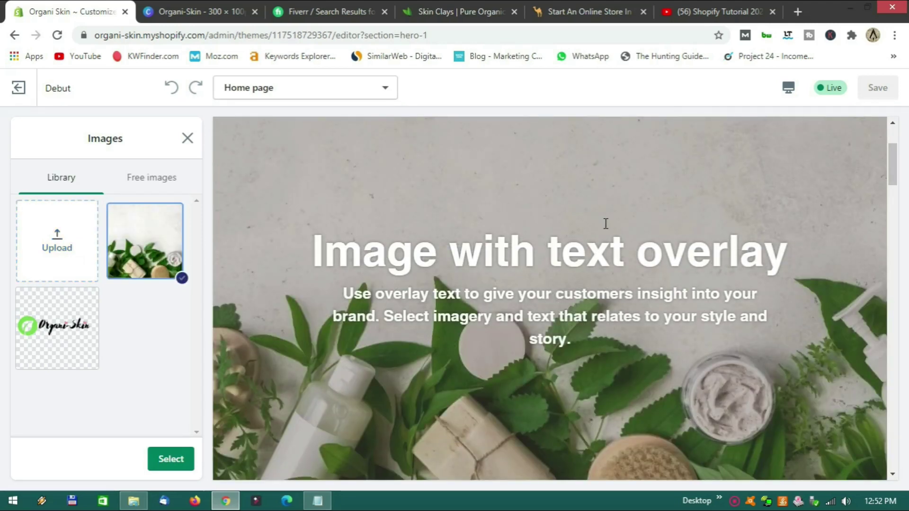
click(788, 93)
click(808, 124)
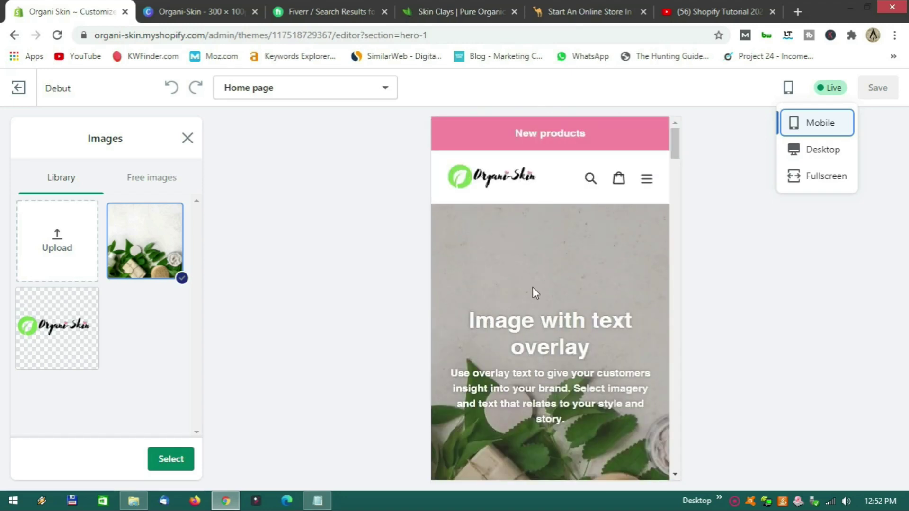
Open and close the mobile hamburger menu, then switch the preview back to Desktop.
click(647, 185)
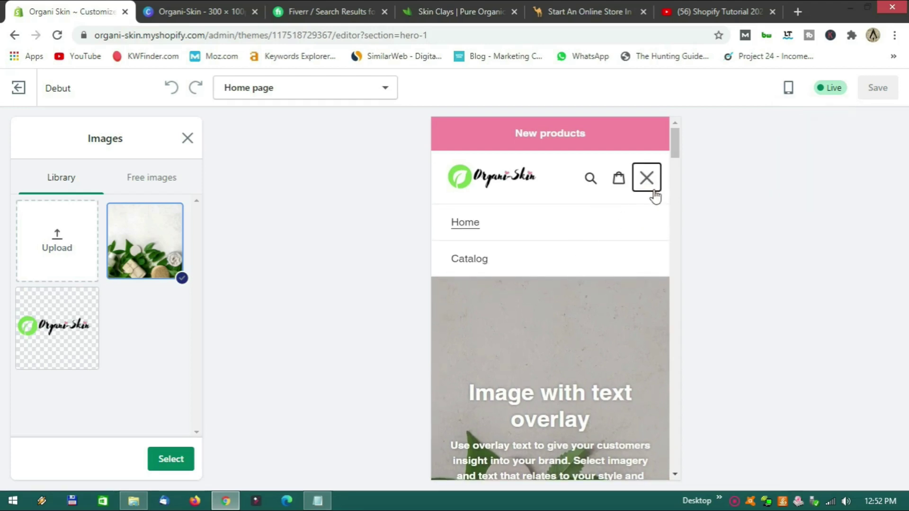
click(649, 184)
scroll(601, 304, down, 3)
scroll(601, 304, up, 3)
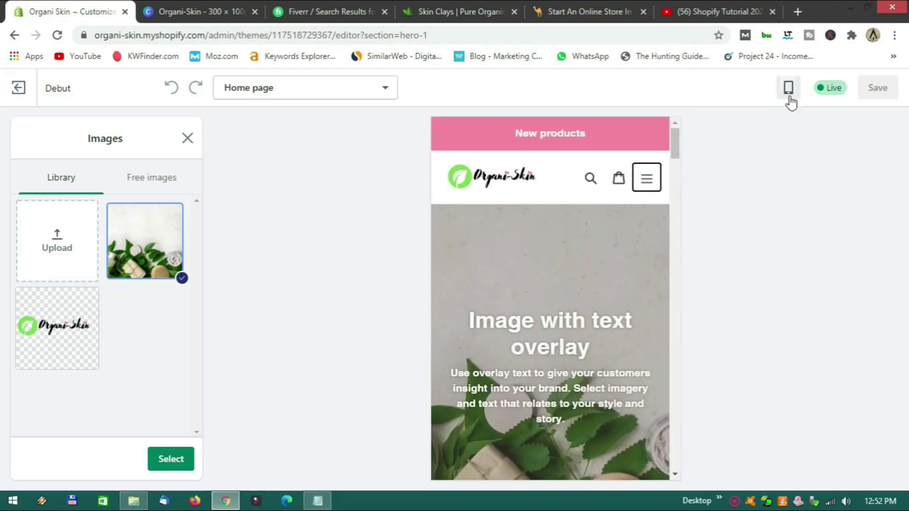
click(789, 90)
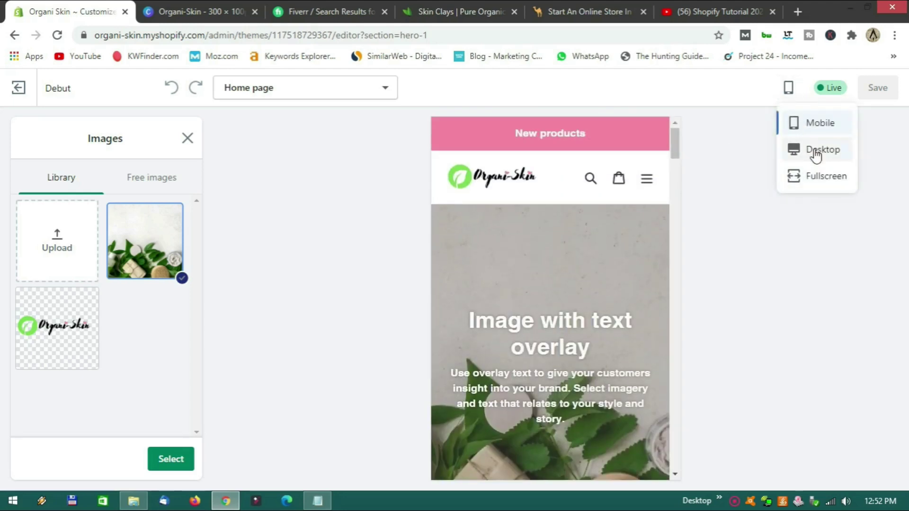
click(815, 156)
scroll(567, 267, down, 4)
scroll(567, 267, up, 2)
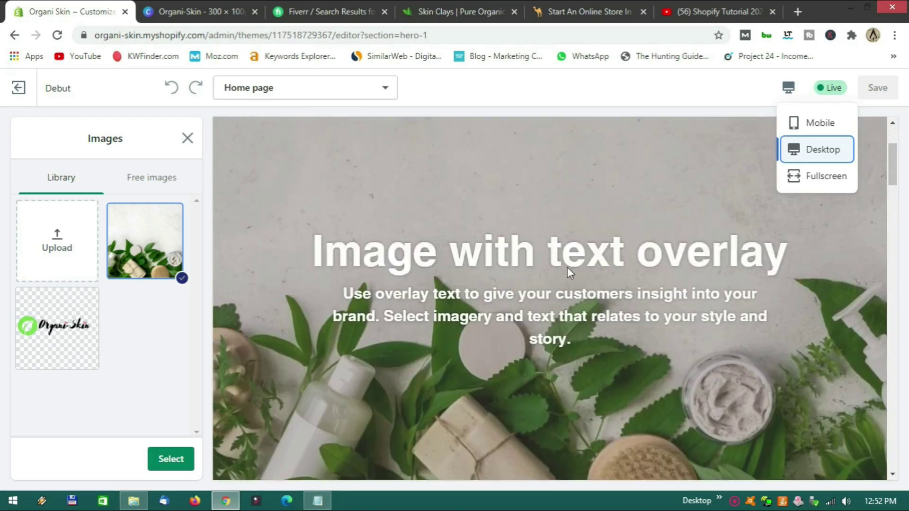
scroll(552, 262, down, 2)
scroll(553, 262, down, 2)
scroll(553, 262, up, 3)
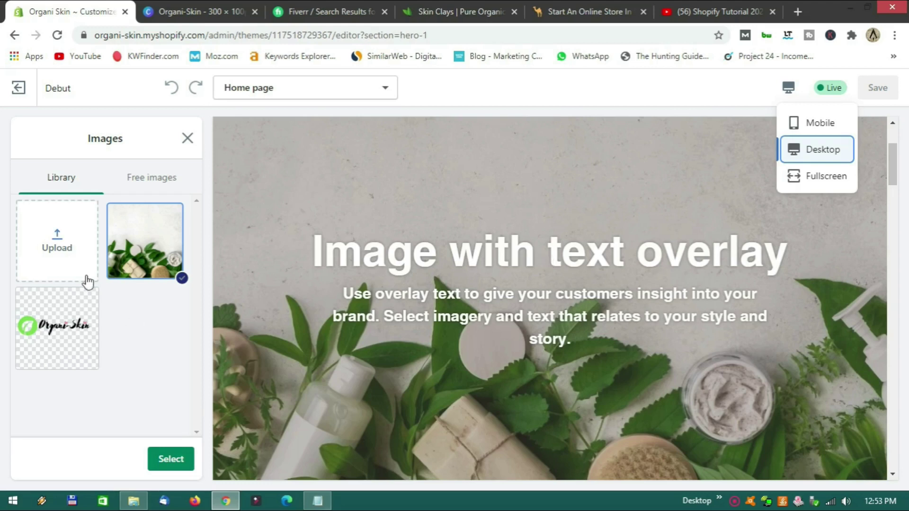
Upload Untitled design (35), the curly-haired woman portrait, into the image library.
click(134, 501)
click(465, 280)
drag(465, 280, 71, 256)
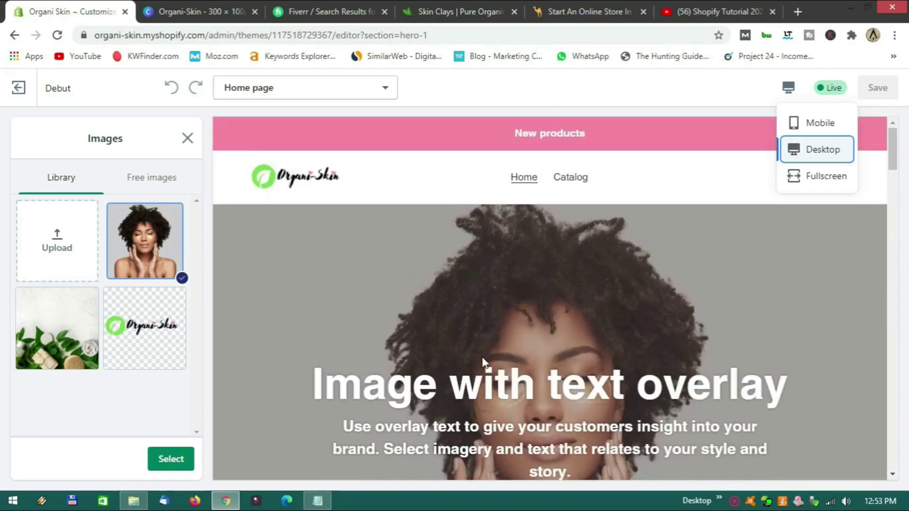
scroll(345, 307, down, 10)
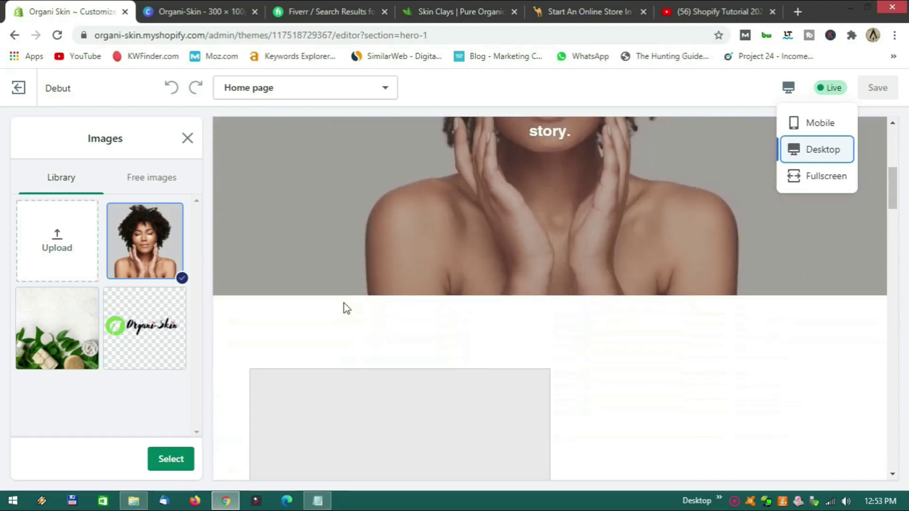
scroll(345, 308, up, 10)
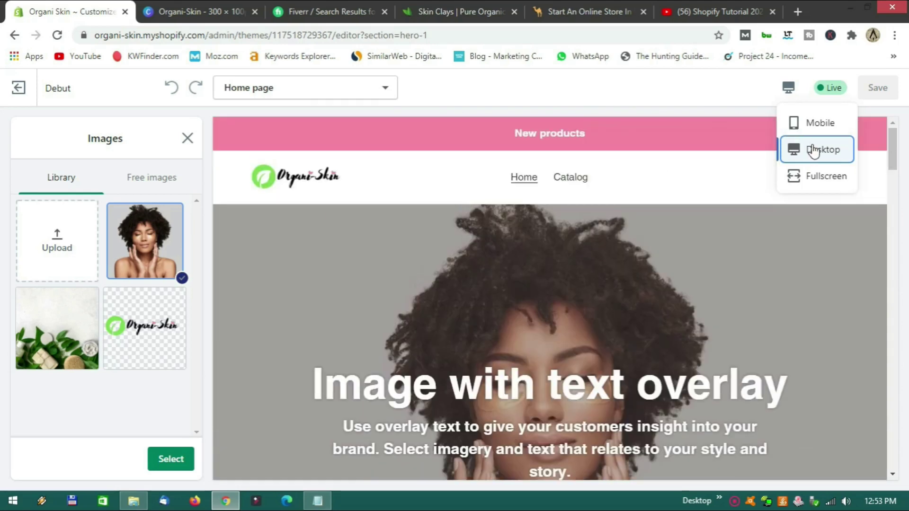
Make the portrait the hero image and review the section settings at Medium height.
click(735, 98)
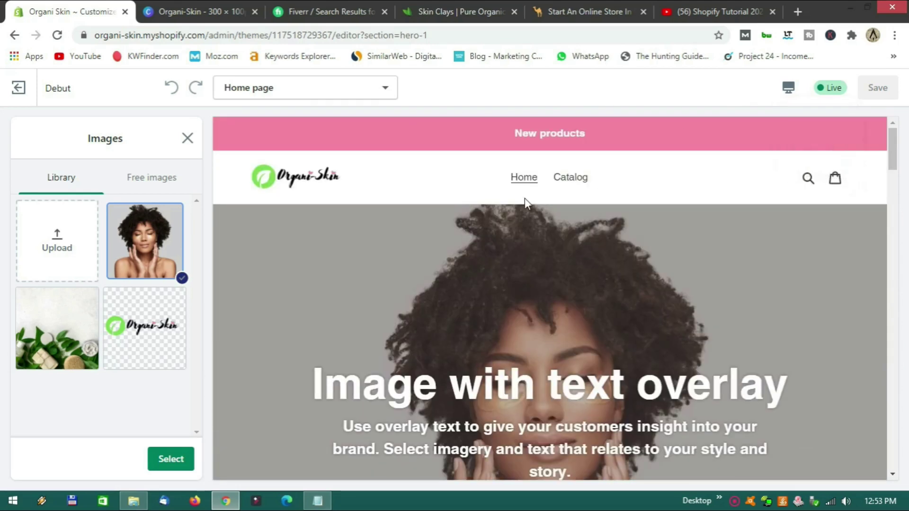
scroll(390, 251, down, 3)
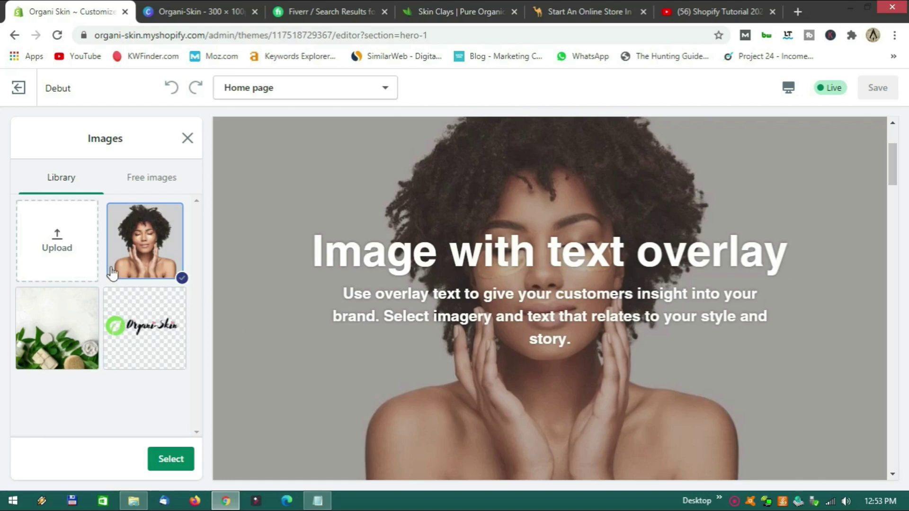
click(166, 458)
scroll(113, 292, down, 3)
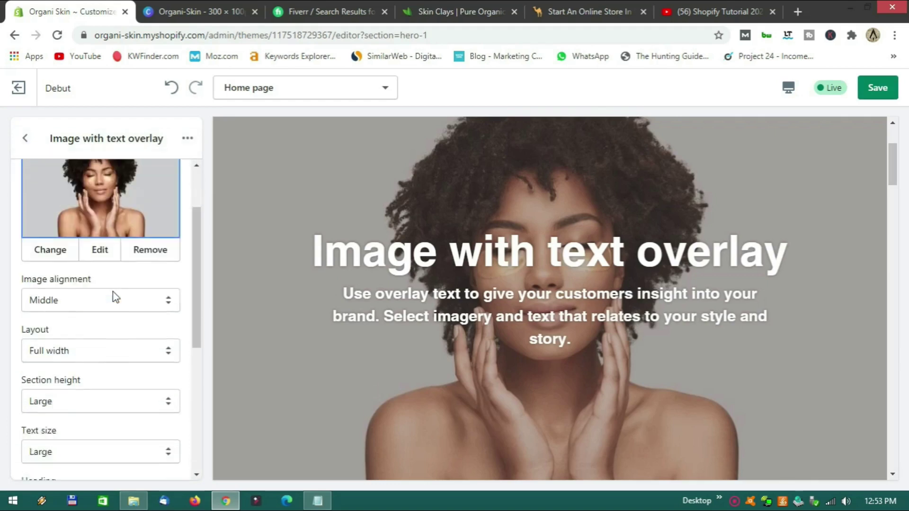
scroll(113, 309, down, 3)
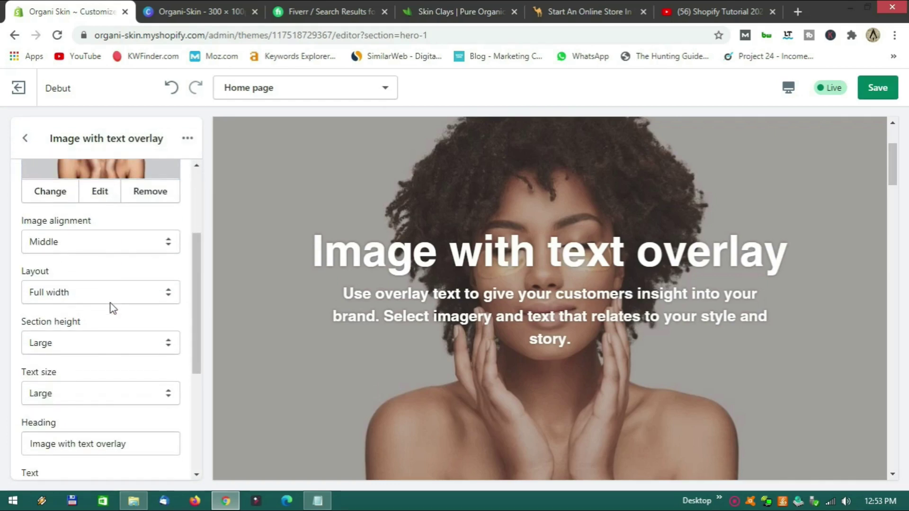
scroll(112, 300, down, 2)
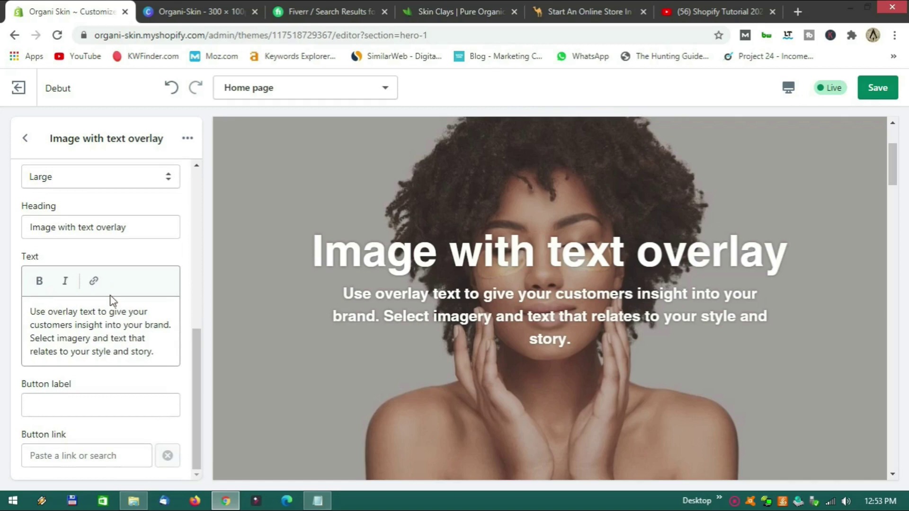
scroll(101, 381, up, 4)
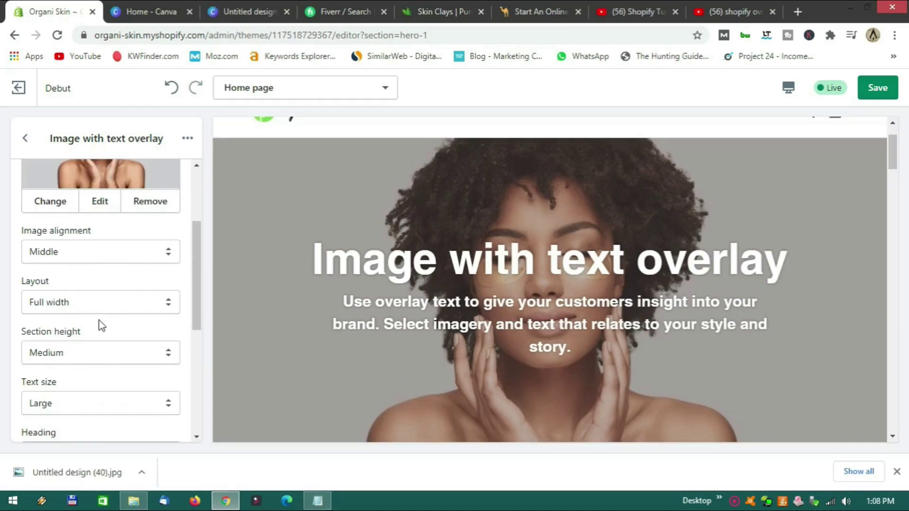
scroll(101, 325, down, 4)
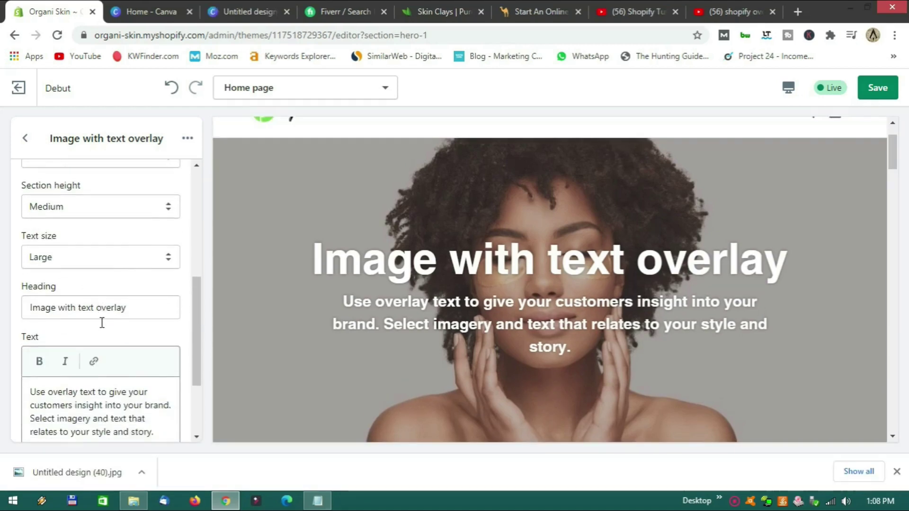
scroll(101, 325, up, 7)
scroll(103, 326, down, 7)
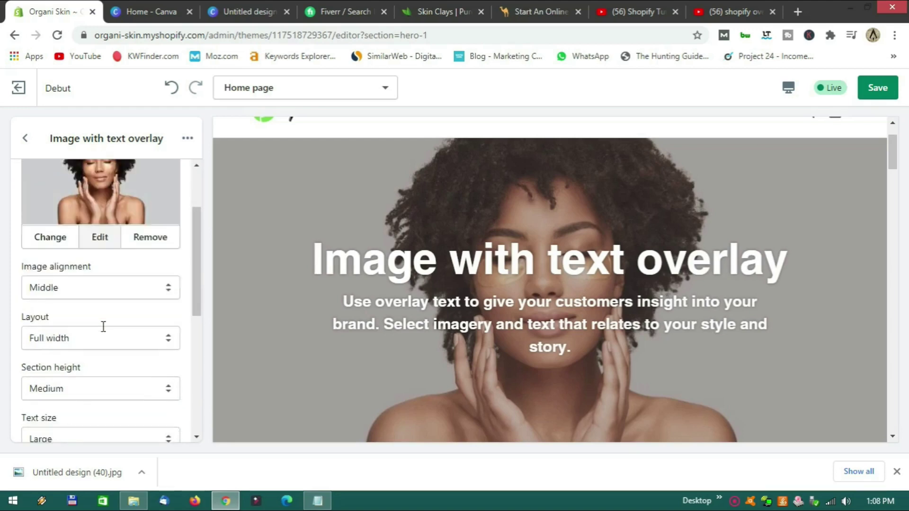
scroll(103, 327, up, 2)
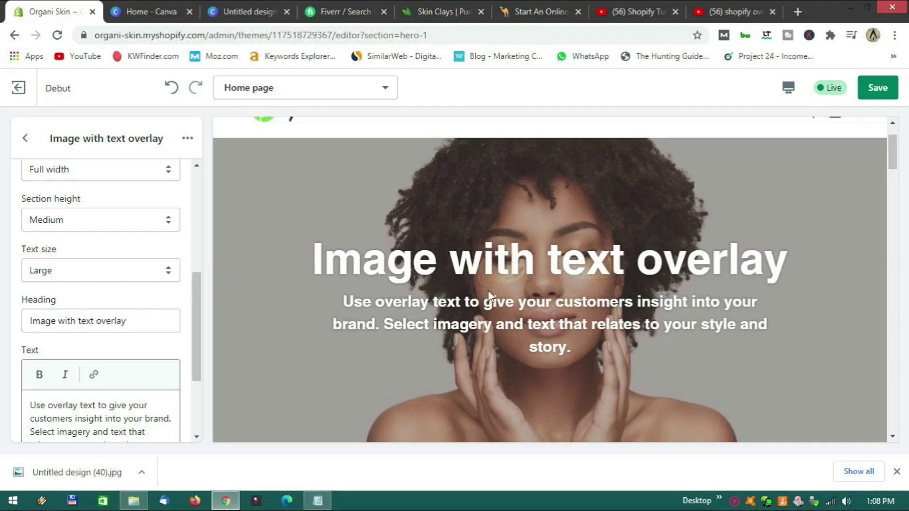
scroll(116, 301, up, 5)
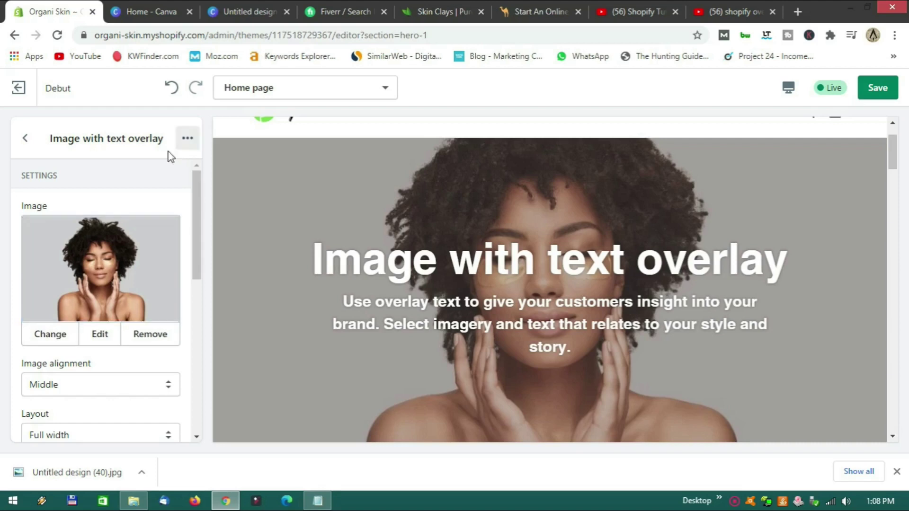
After checking the design in Canva, replace the hero image with Untitled design (40).
click(226, 10)
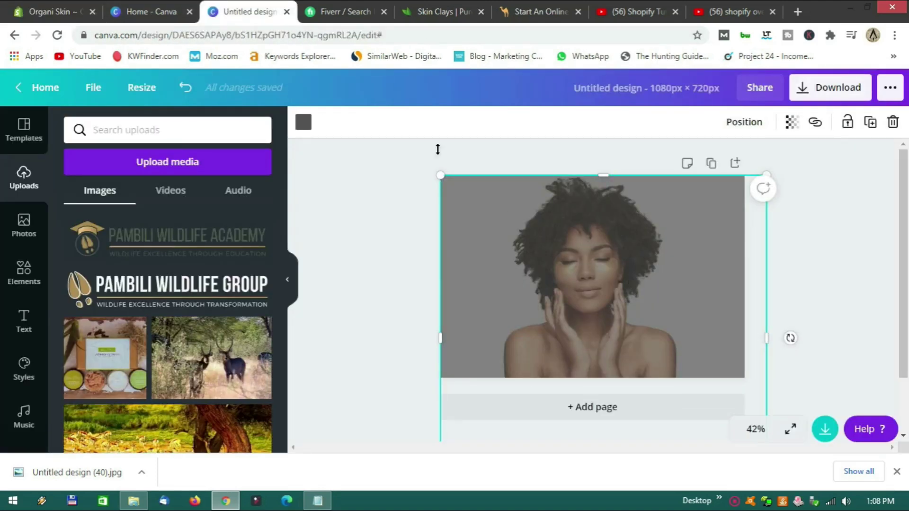
click(50, 12)
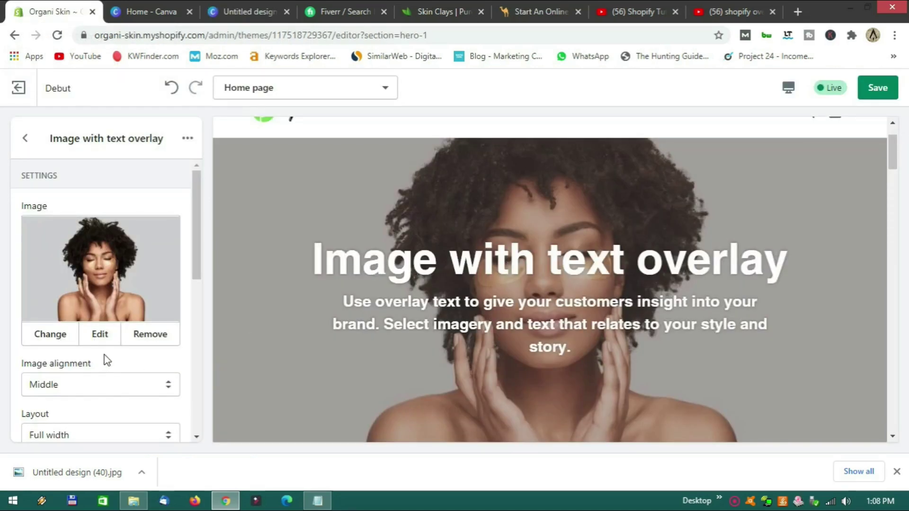
click(51, 336)
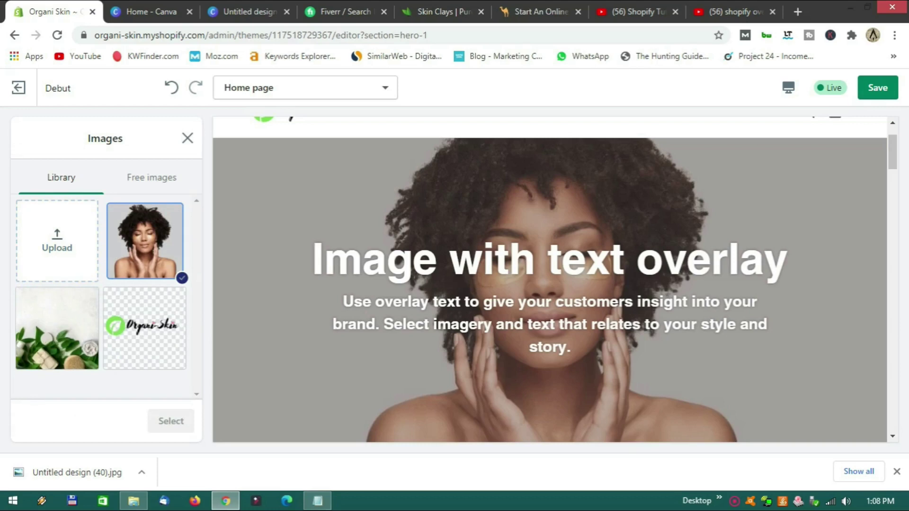
click(133, 501)
drag(531, 365, 73, 273)
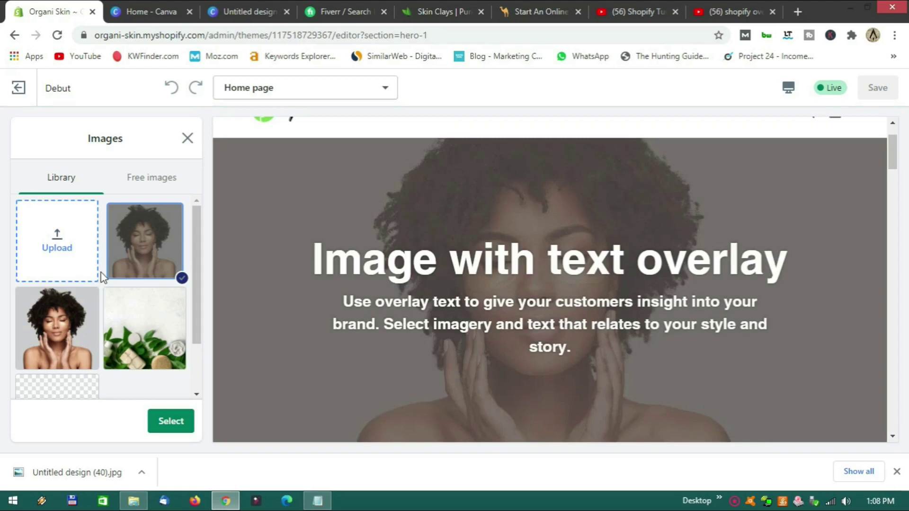
click(174, 423)
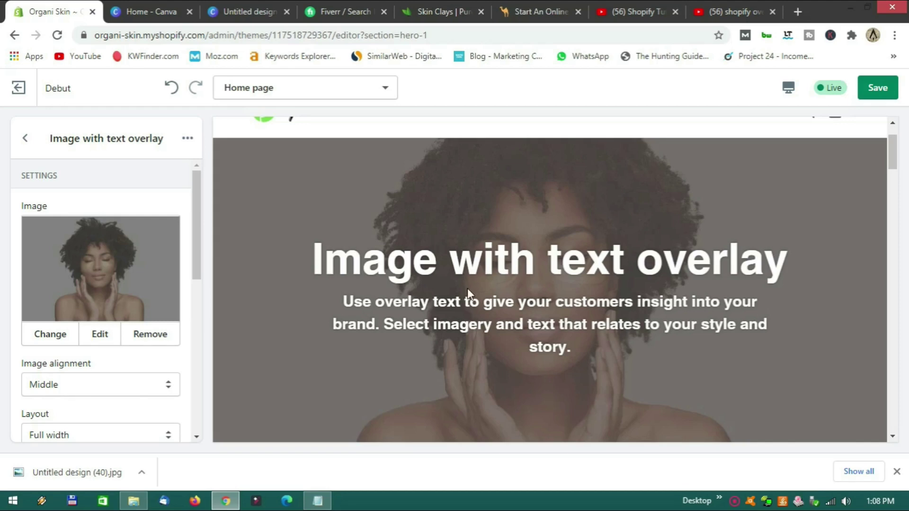
scroll(471, 296, down, 3)
scroll(471, 297, up, 5)
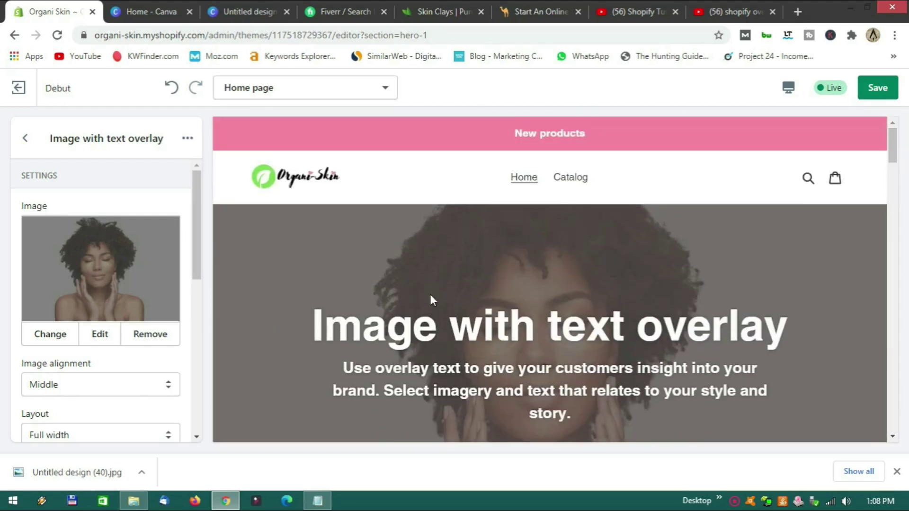
scroll(132, 296, down, 8)
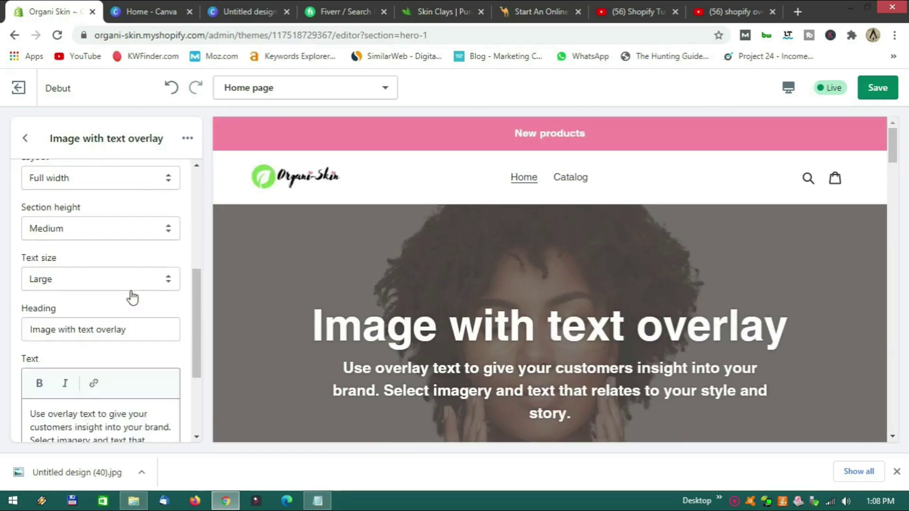
scroll(97, 298, up, 2)
Change the hero heading to 'Skin care products your skin will love'.
click(129, 254)
drag(130, 254, 27, 254)
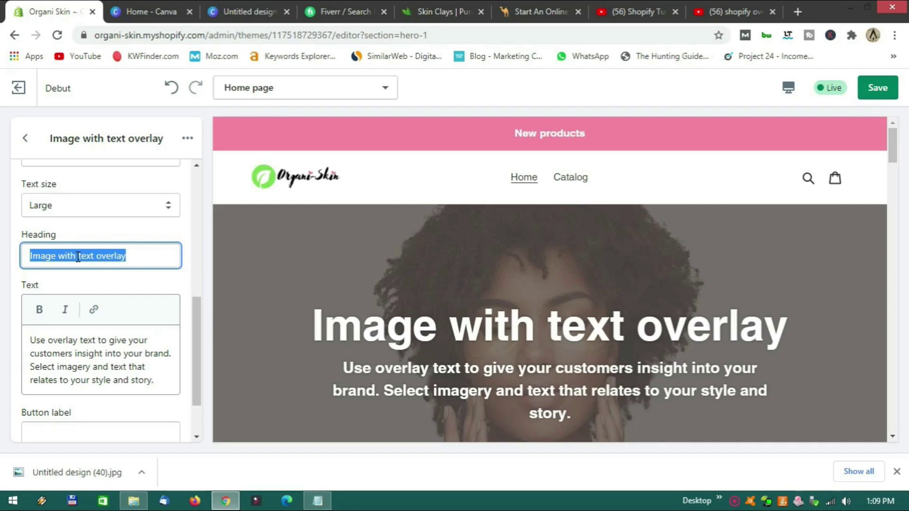
text(SKin)
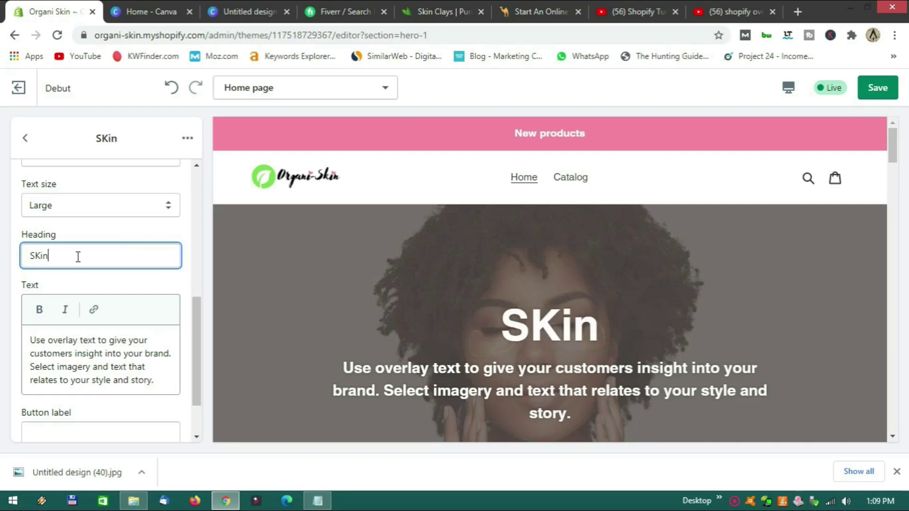
text(n)
key(BackSpace)
key(BackSpace)
key(BackSpace)
key(BackSpace)
text(kin care pro)
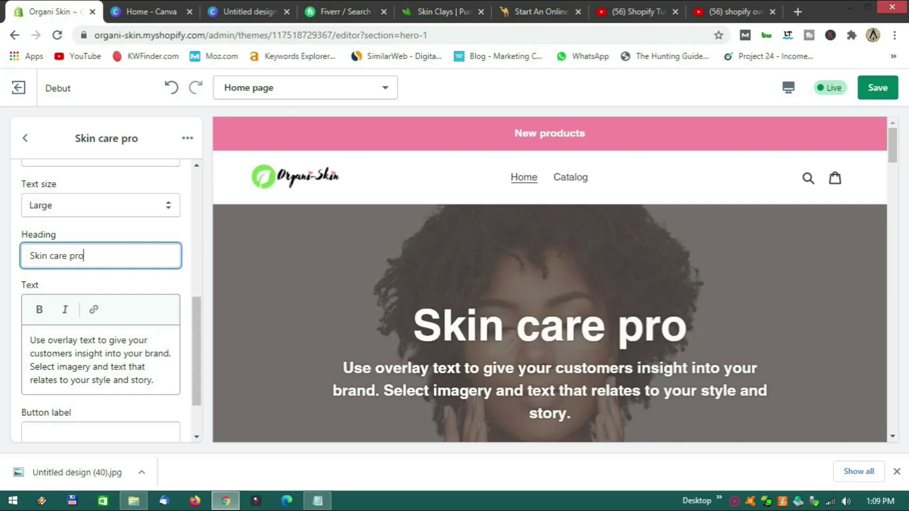
text(ducts your skin wil)
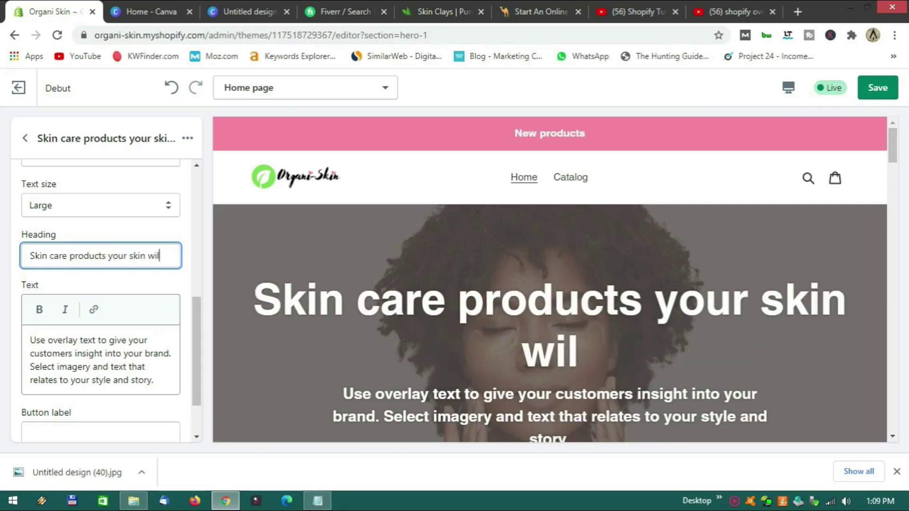
text(l love)
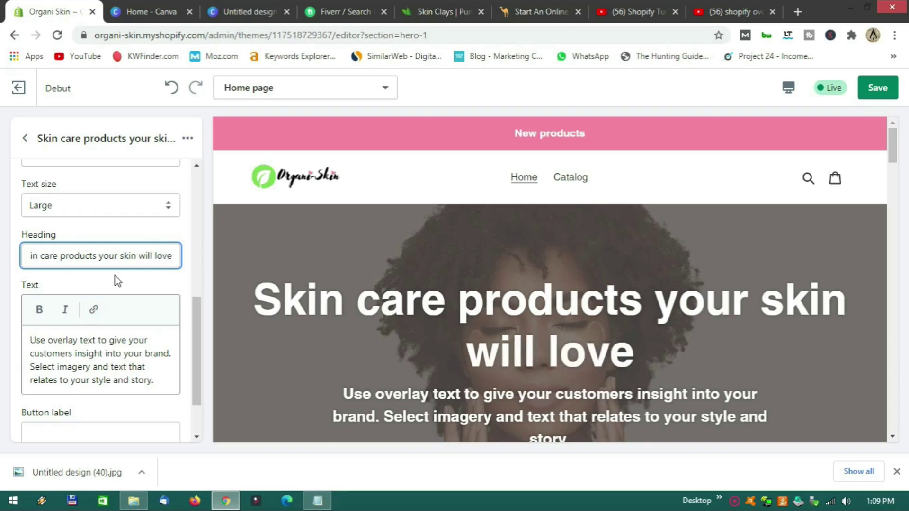
Replace the body text with 'Natural skin care products developed right here in South Africa using only organic...', fixing the spelling.
scroll(135, 290, down, 2)
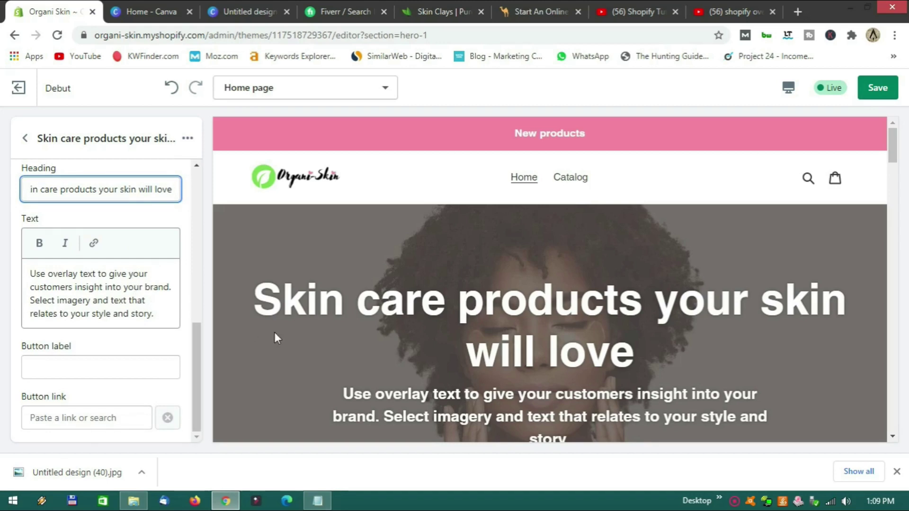
scroll(336, 306, down, 3)
drag(161, 315, 30, 273)
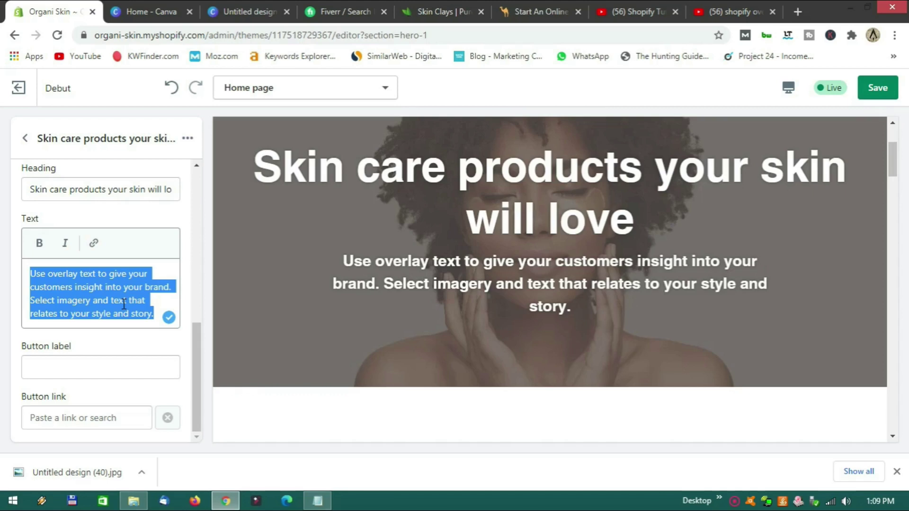
text(Narr)
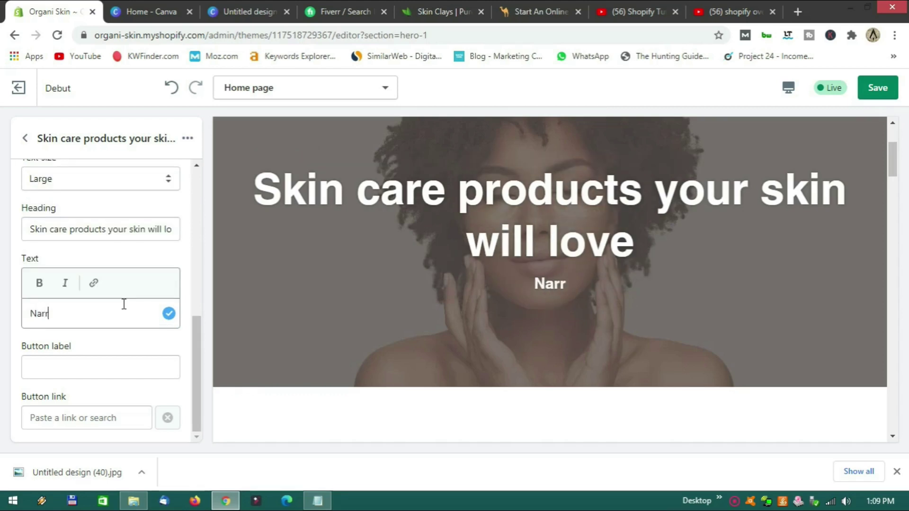
key(BackSpace)
text(tural)
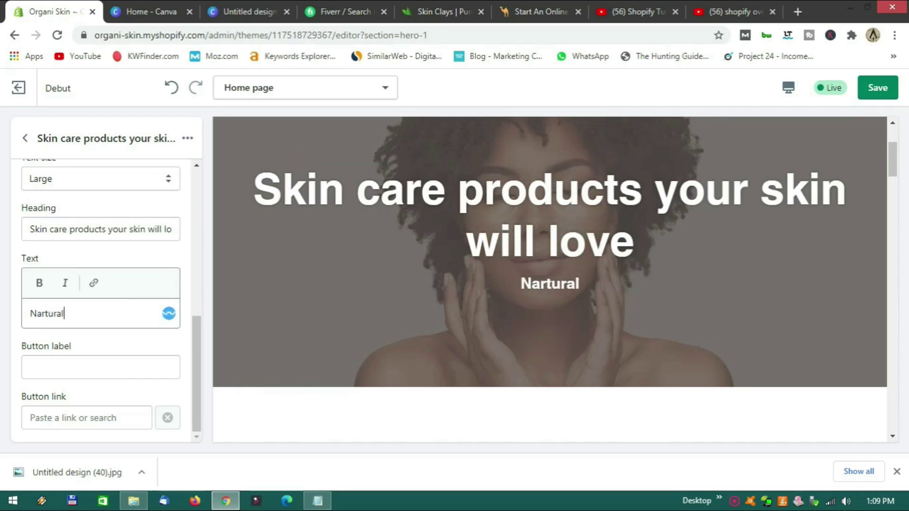
text( skin care products developed right here in South Africa using )
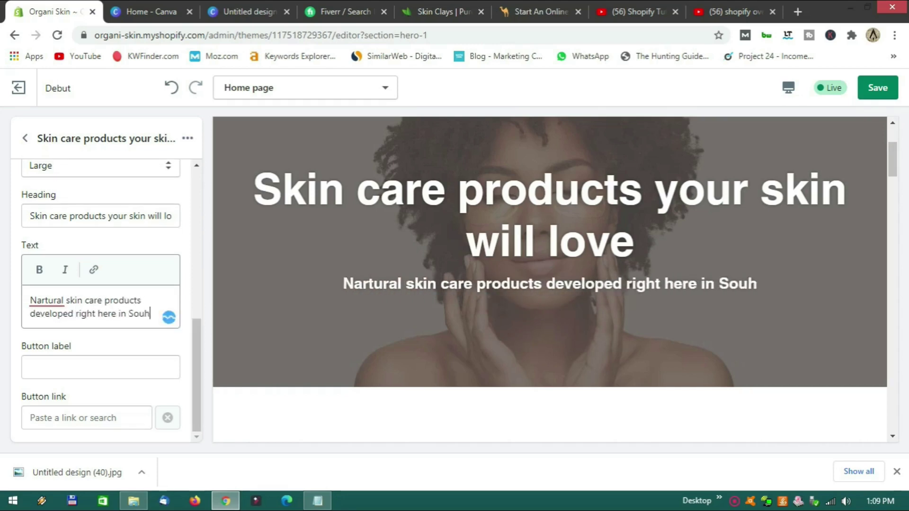
text(only organic)
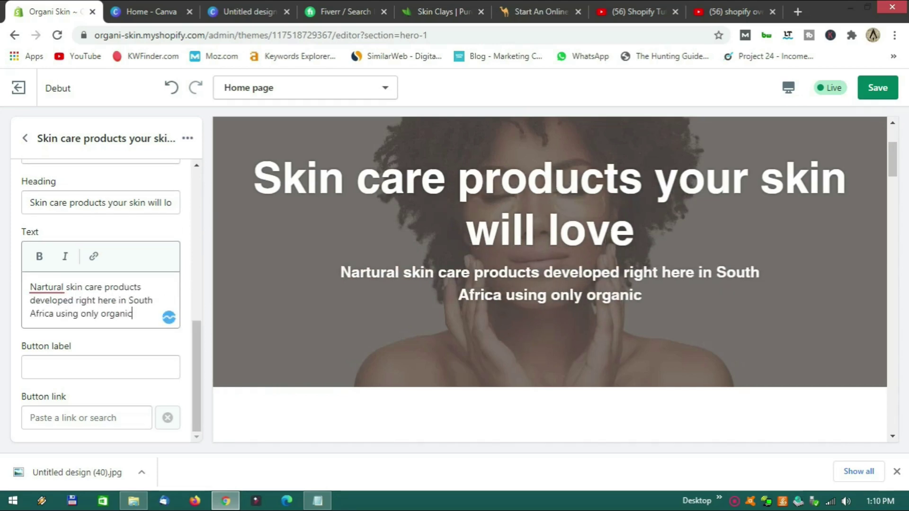
text( materials.)
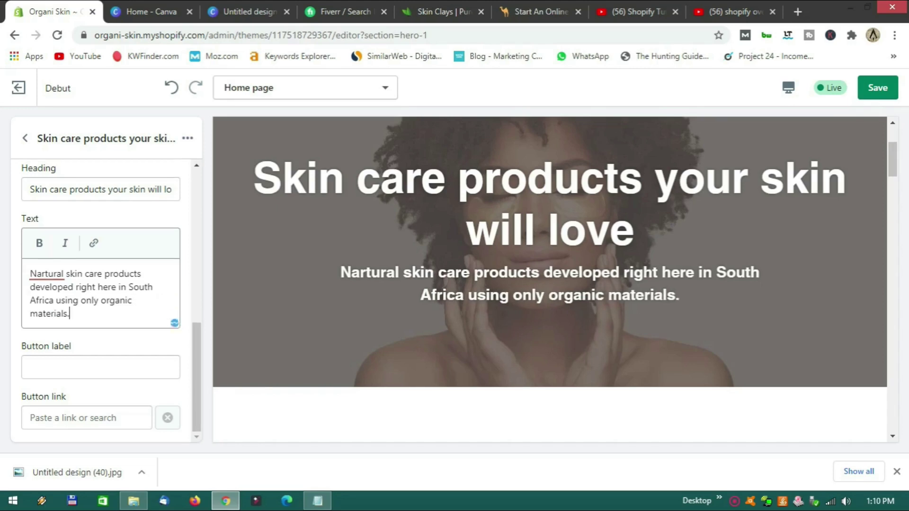
click(47, 274)
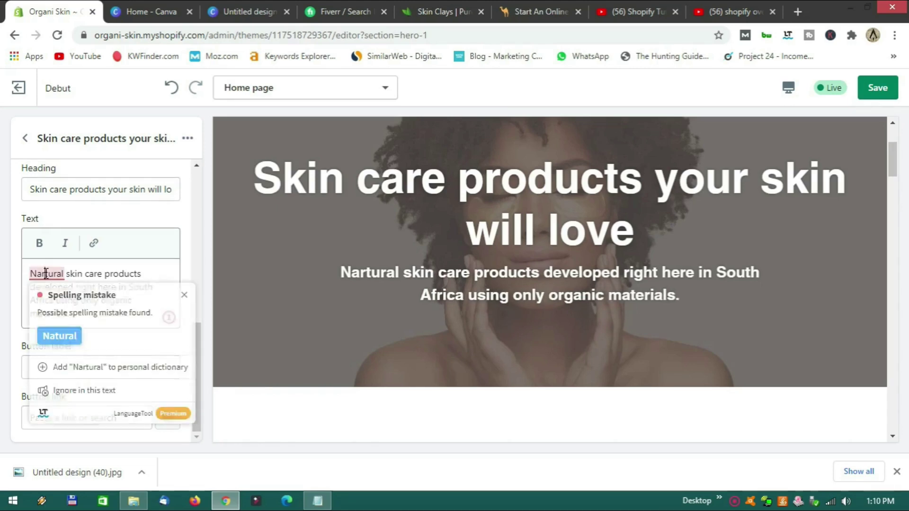
click(63, 342)
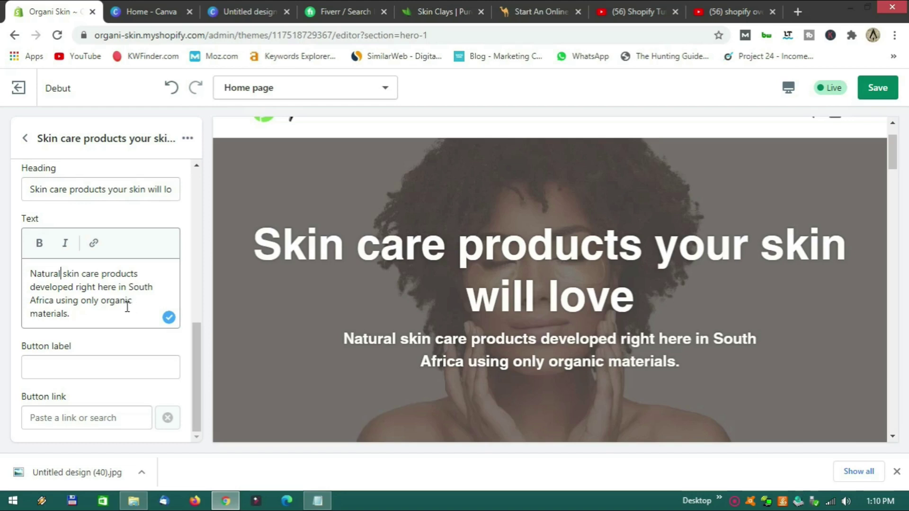
click(68, 374)
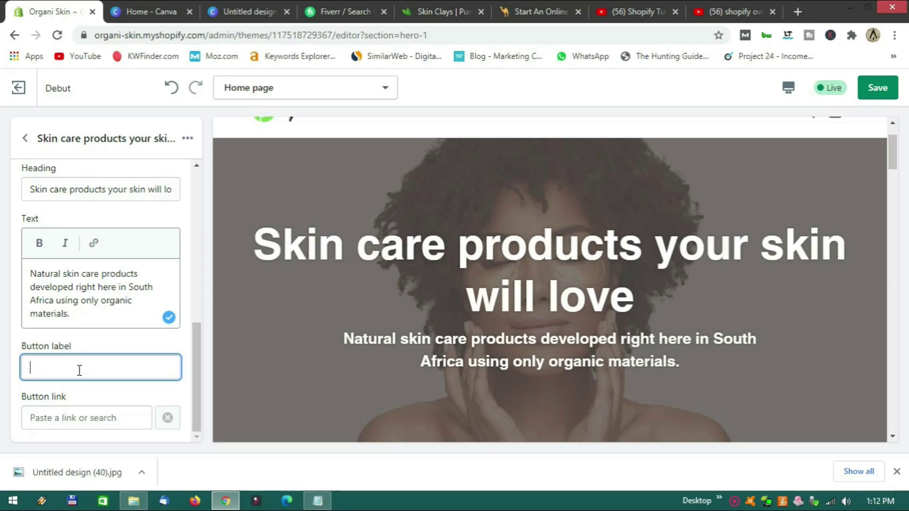
Label the hero button 'View Our Products'.
text(ew Our )
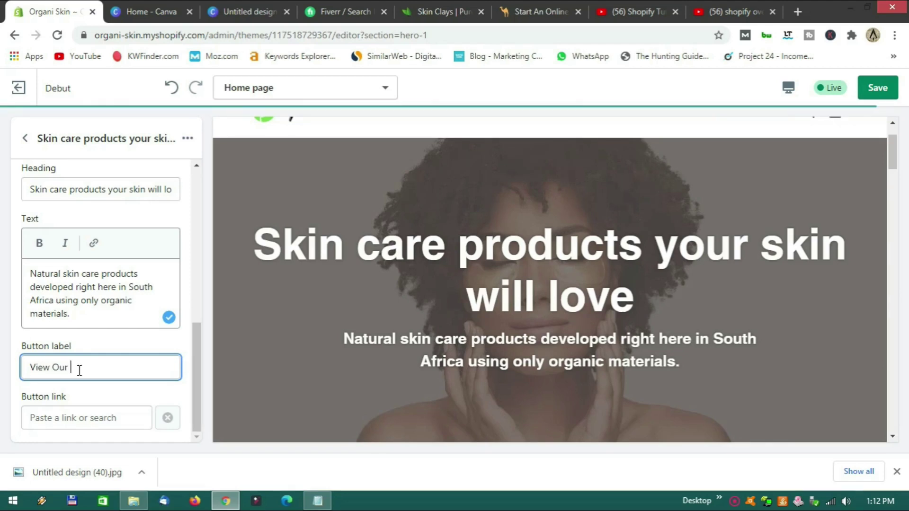
text(Products)
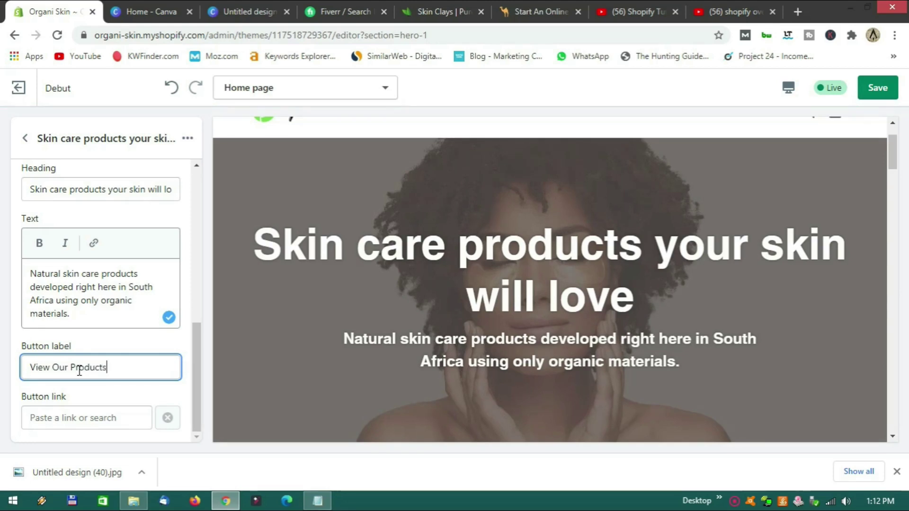
click(167, 397)
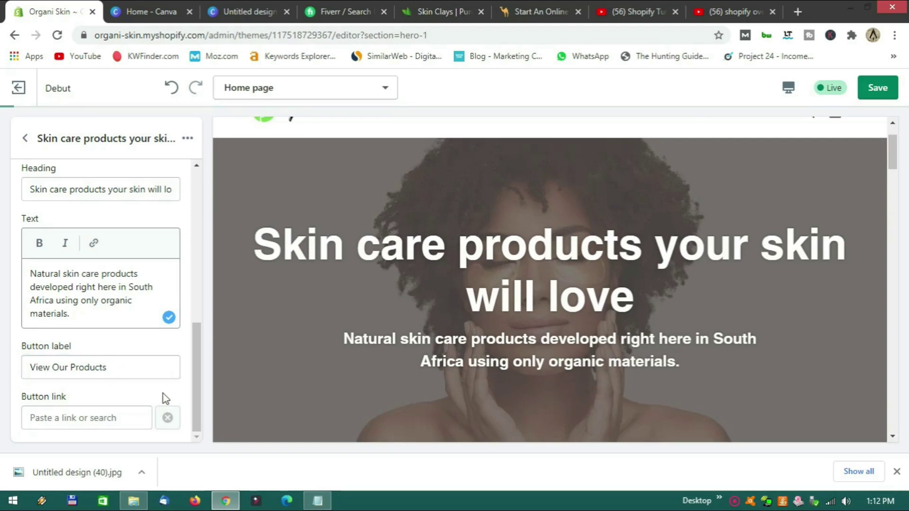
scroll(415, 361, down, 3)
scroll(403, 316, up, 1)
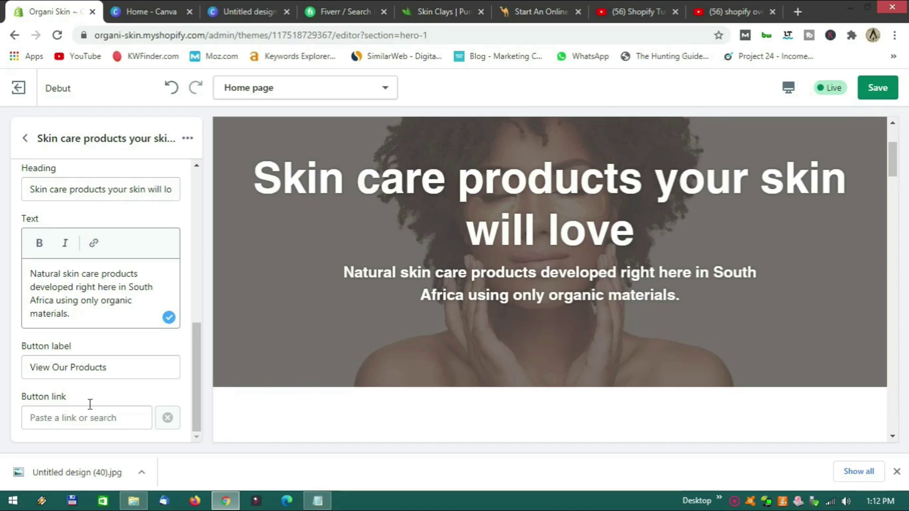
Check the empty Policies link options and leave the button link unset.
click(83, 425)
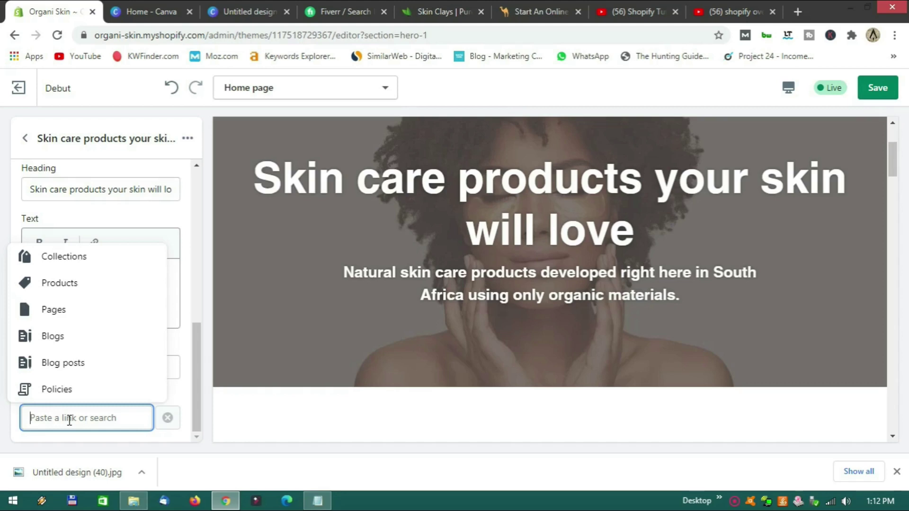
click(69, 397)
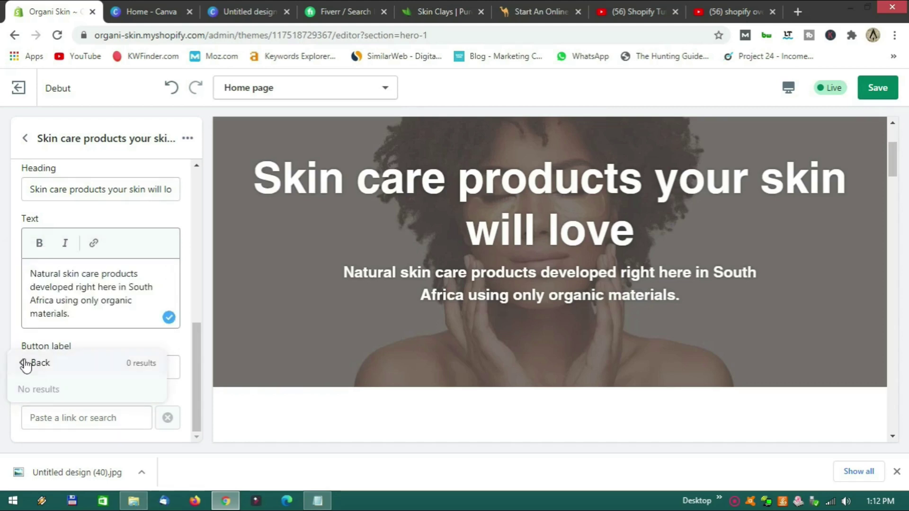
click(38, 363)
click(102, 417)
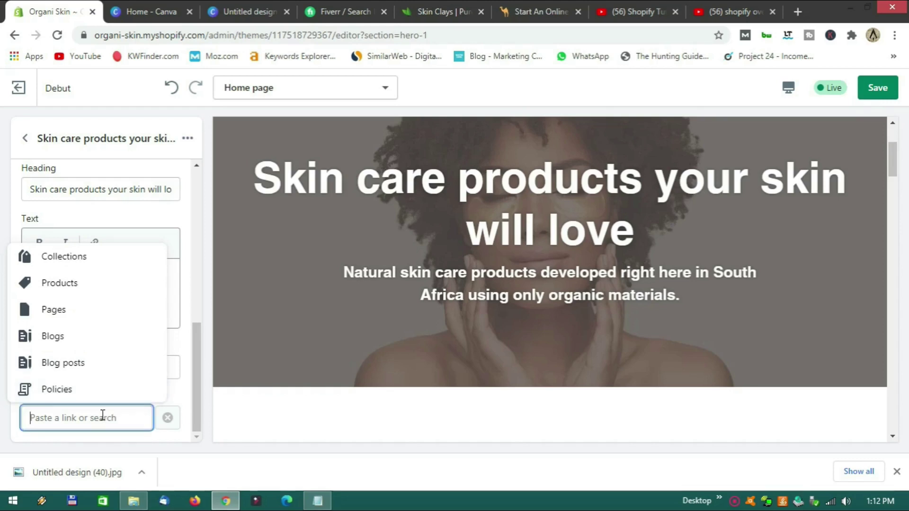
click(189, 353)
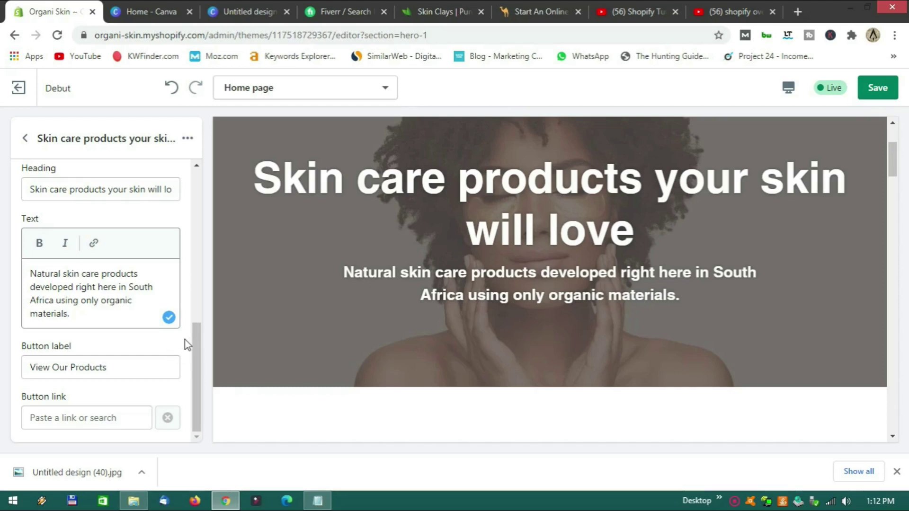
Go from the home page section list to Theme settings > Colors.
click(24, 138)
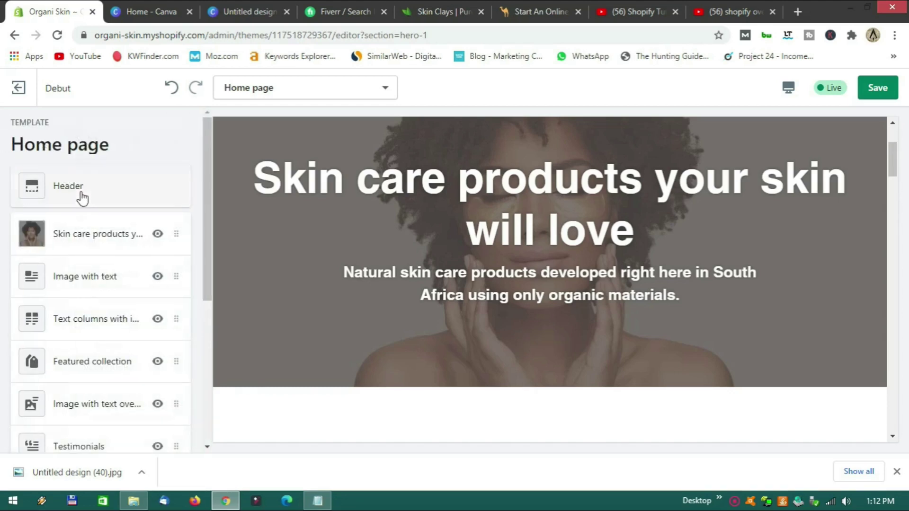
scroll(87, 345, down, 5)
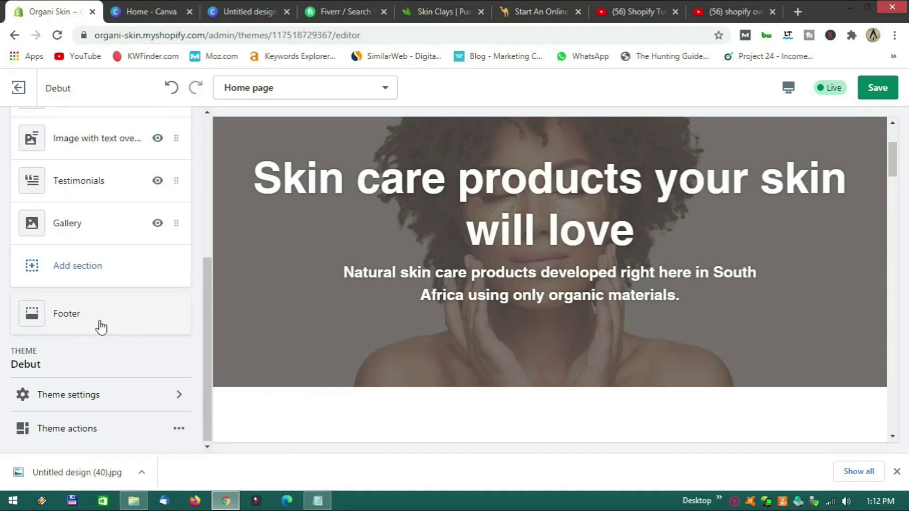
click(86, 402)
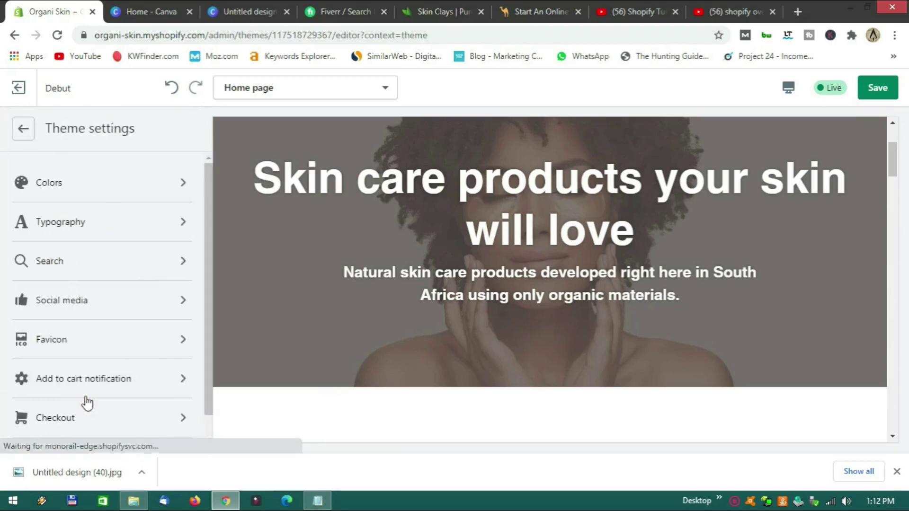
click(107, 187)
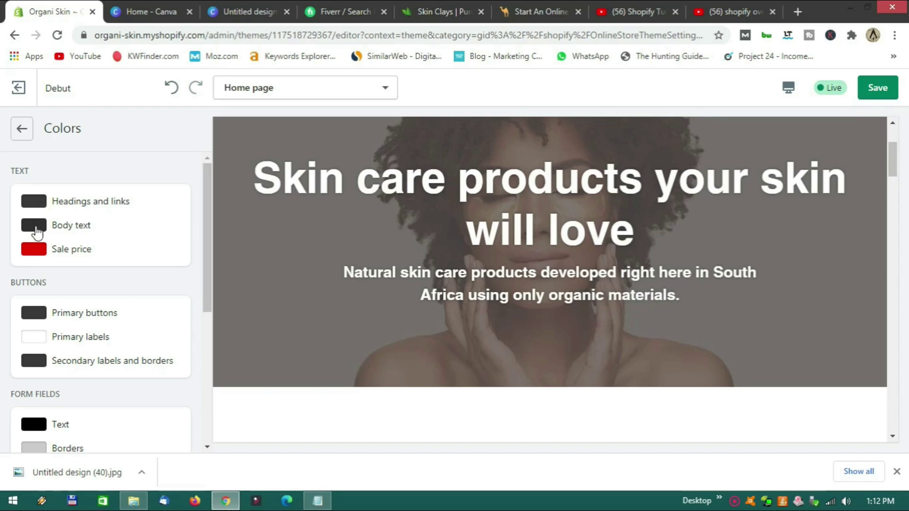
scroll(416, 322, down, 5)
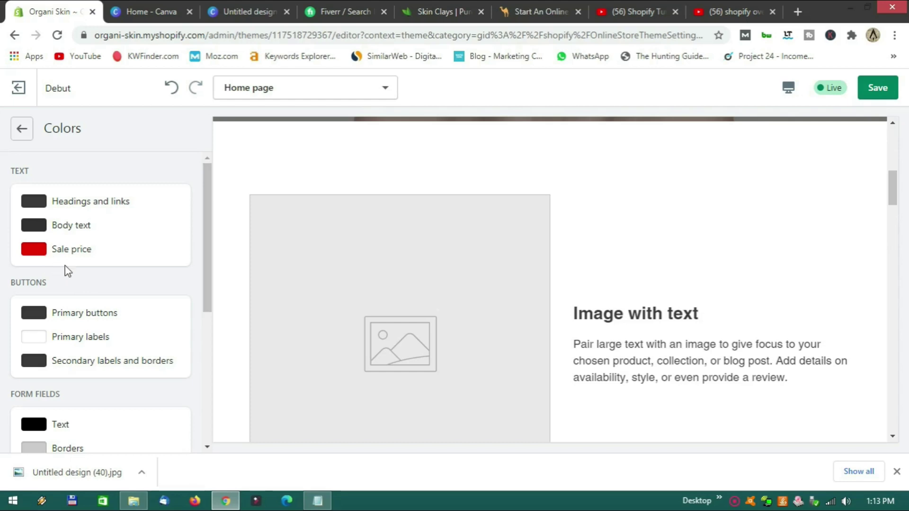
Set the Sale price colour to pink #F686A2.
click(37, 253)
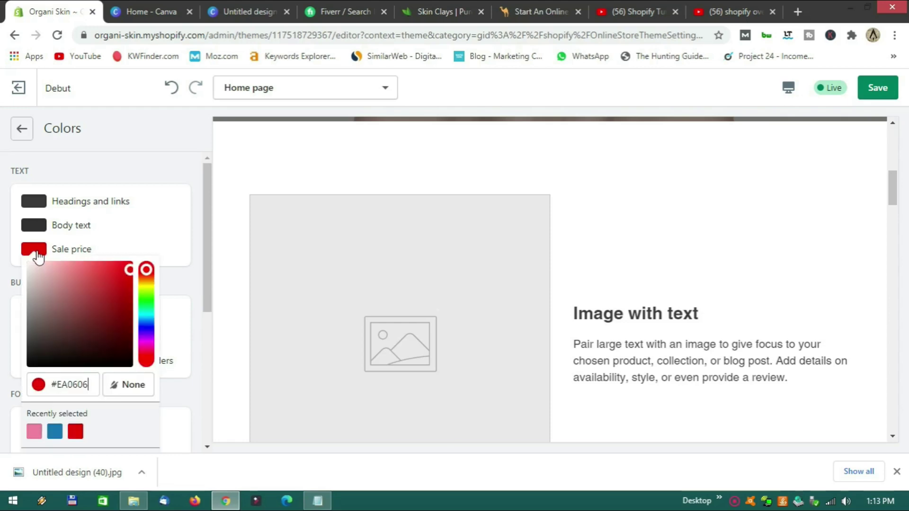
click(35, 432)
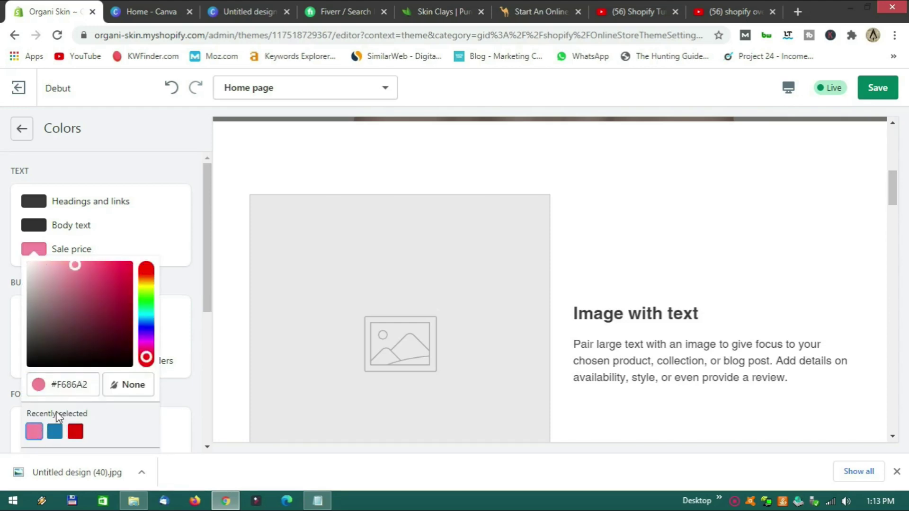
click(195, 339)
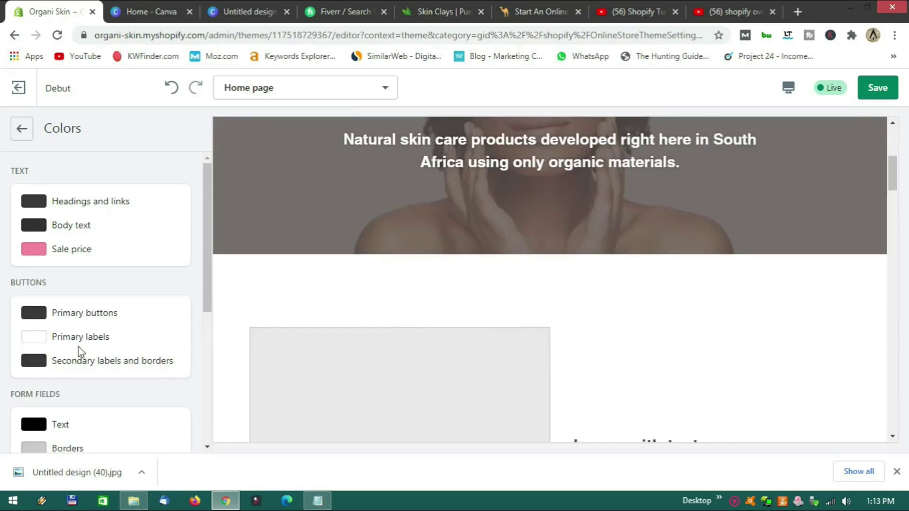
Make the Primary buttons colour the same recently used pink.
scroll(152, 332, down, 2)
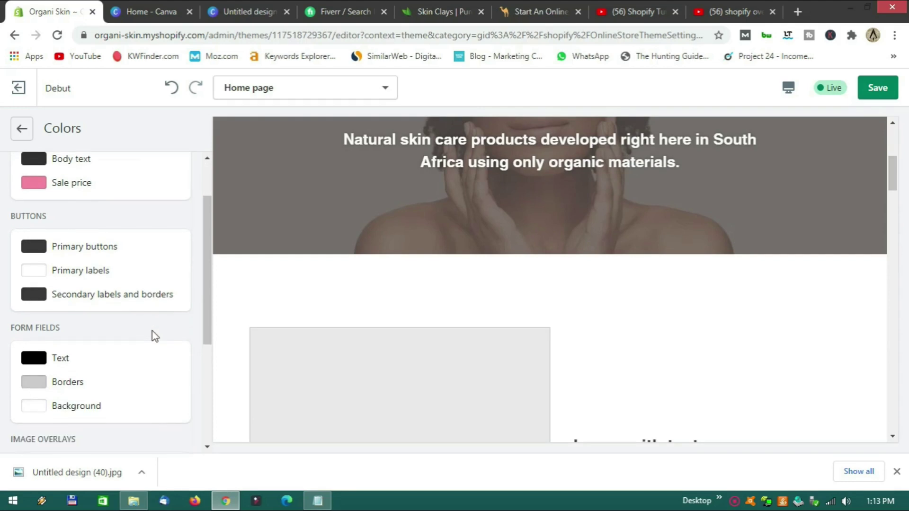
click(33, 246)
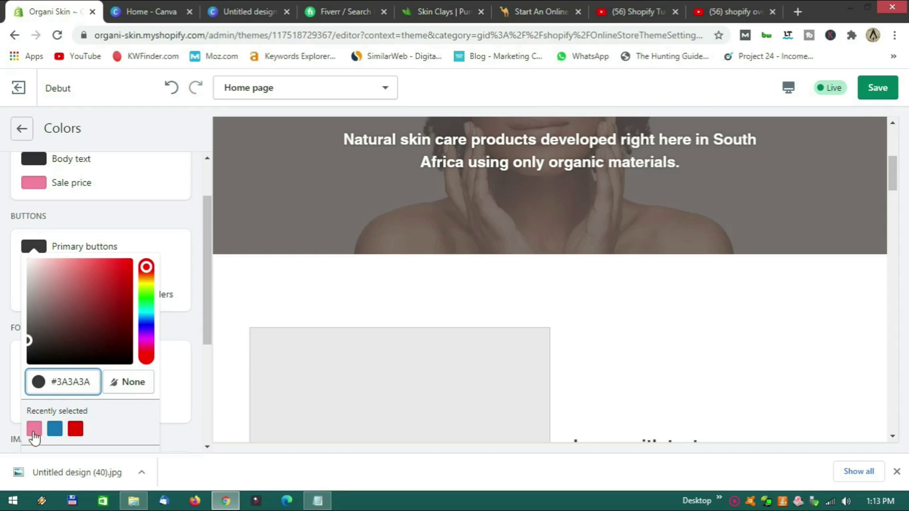
click(34, 429)
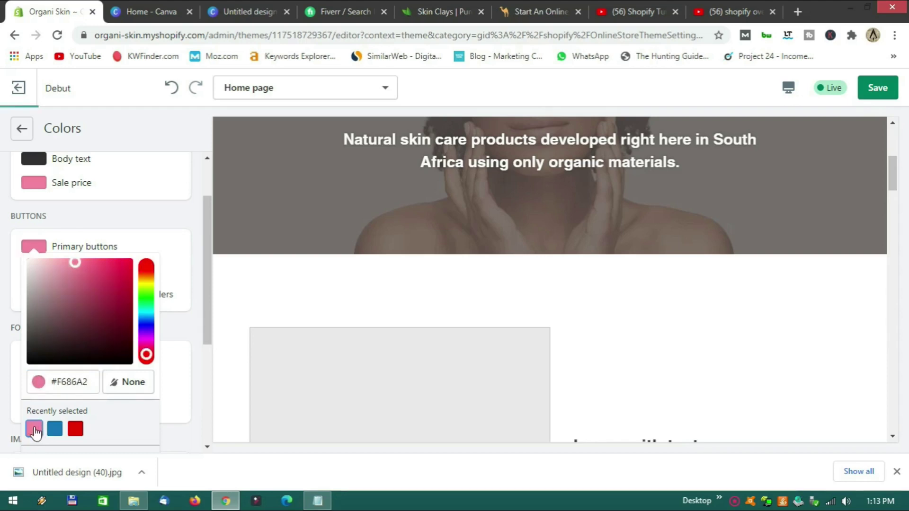
click(197, 295)
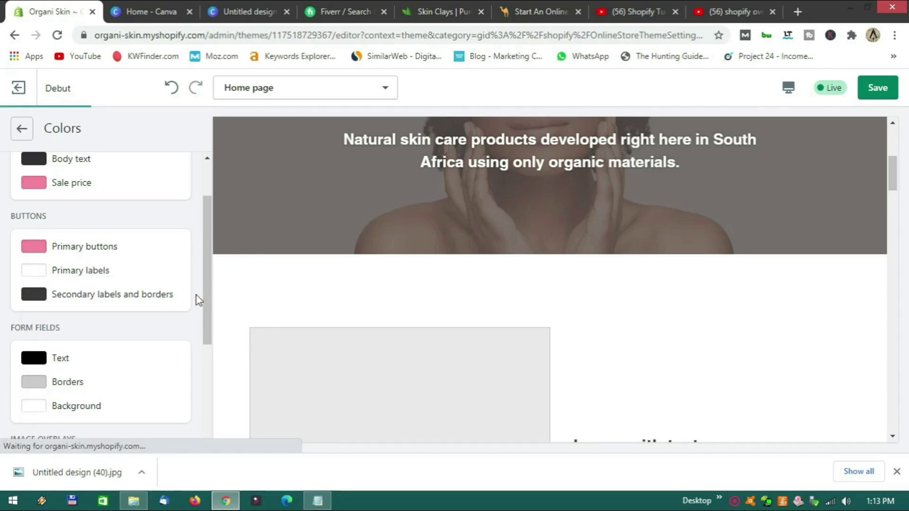
Save the theme changes.
scroll(197, 296, down, 3)
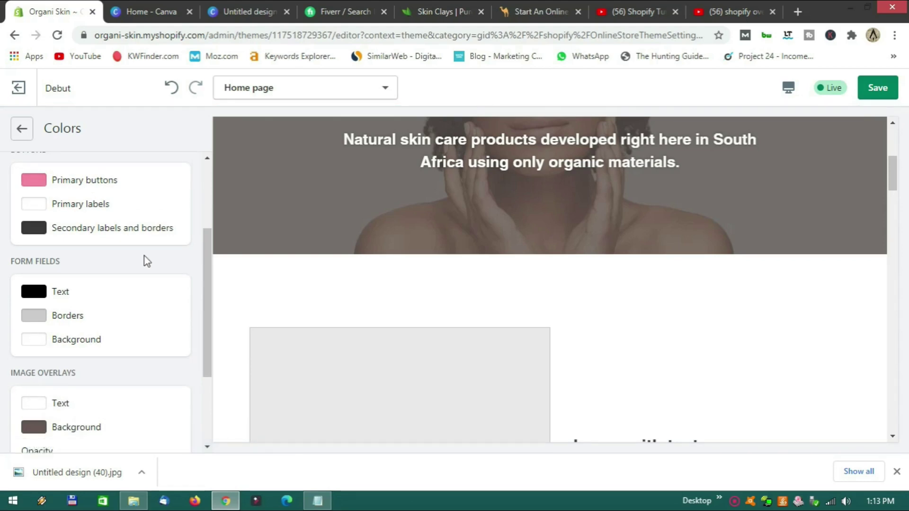
scroll(151, 256, down, 2)
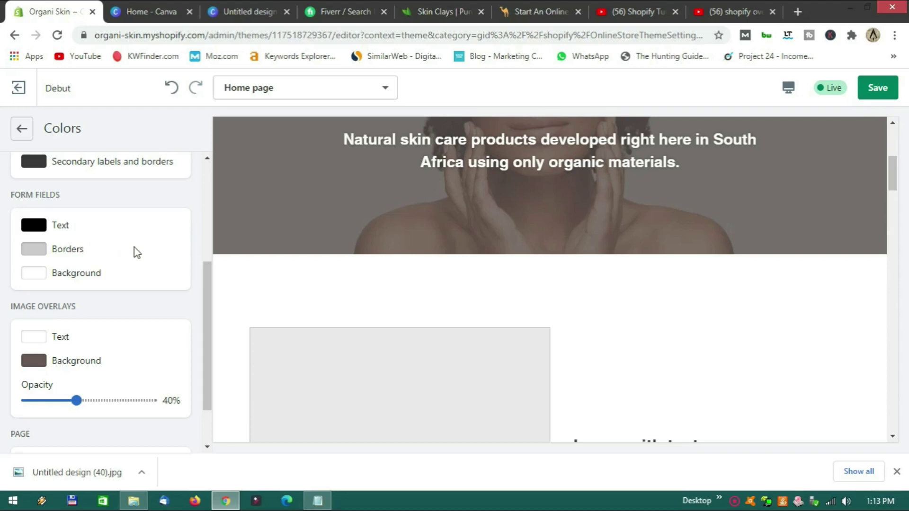
scroll(134, 248, down, 2)
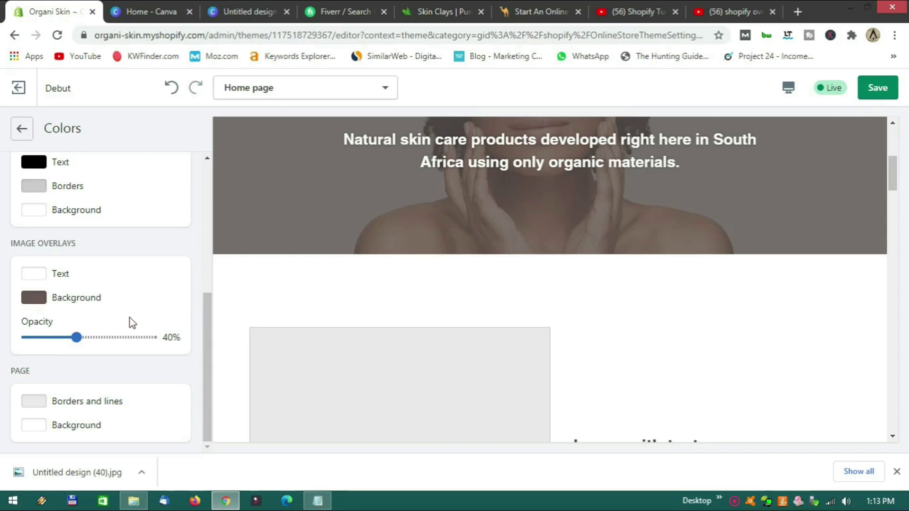
scroll(249, 298, up, 5)
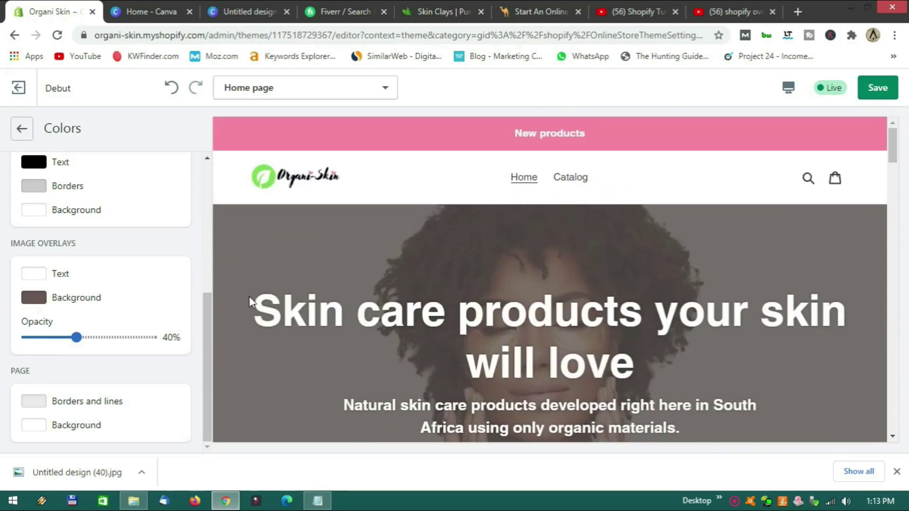
click(879, 90)
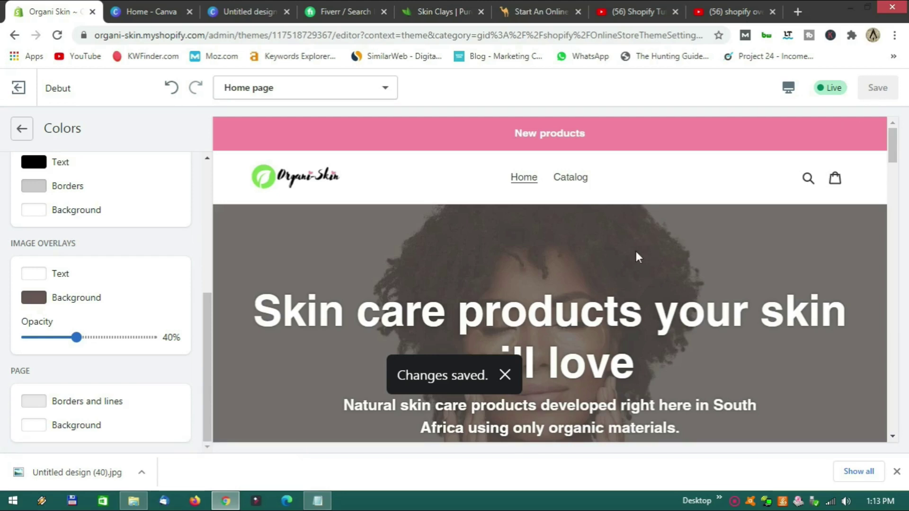
scroll(632, 251, down, 4)
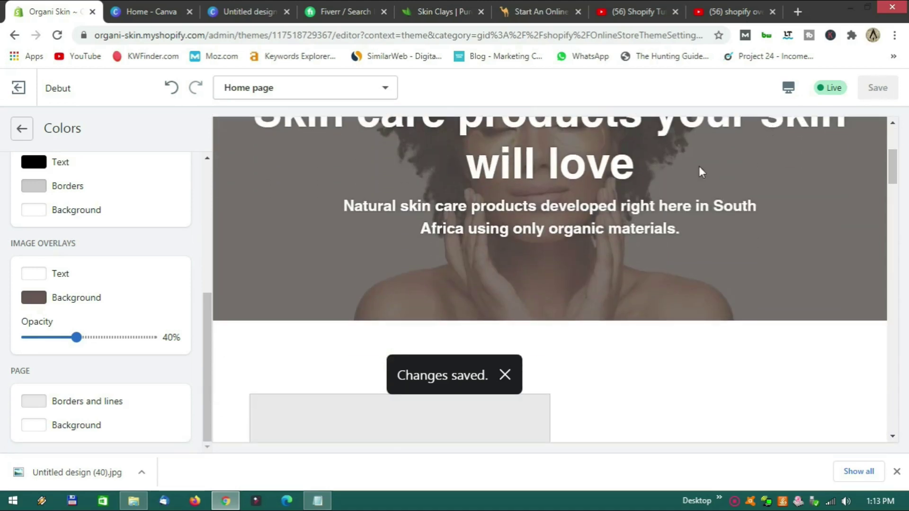
scroll(126, 336, up, 1)
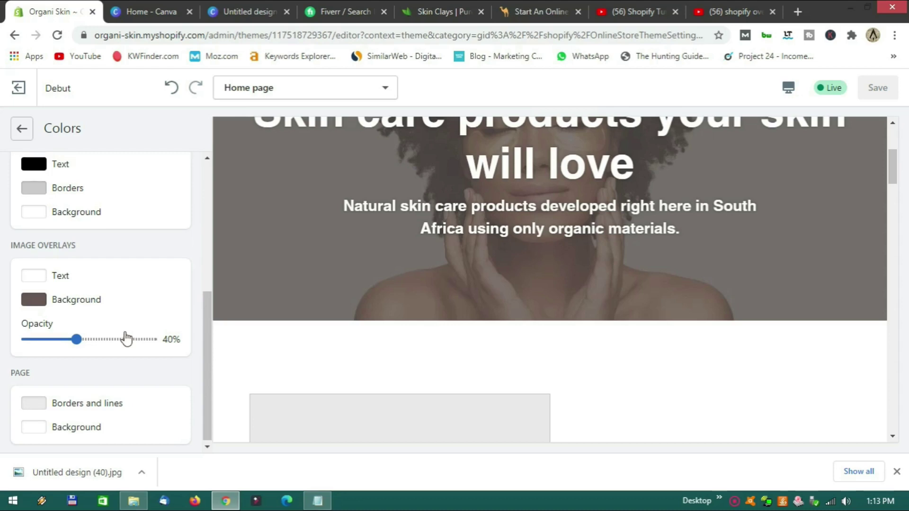
scroll(126, 339, up, 3)
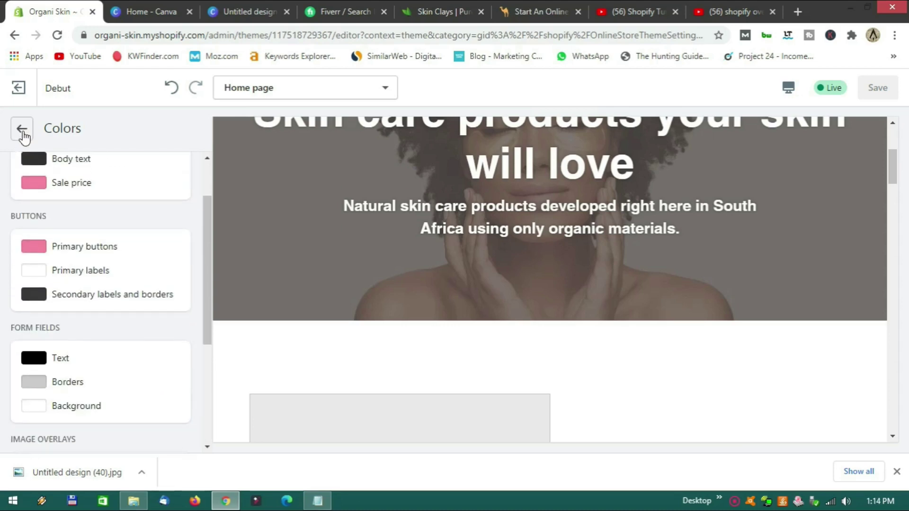
Replace the hero image with the new portrait from the image library.
click(22, 135)
click(24, 136)
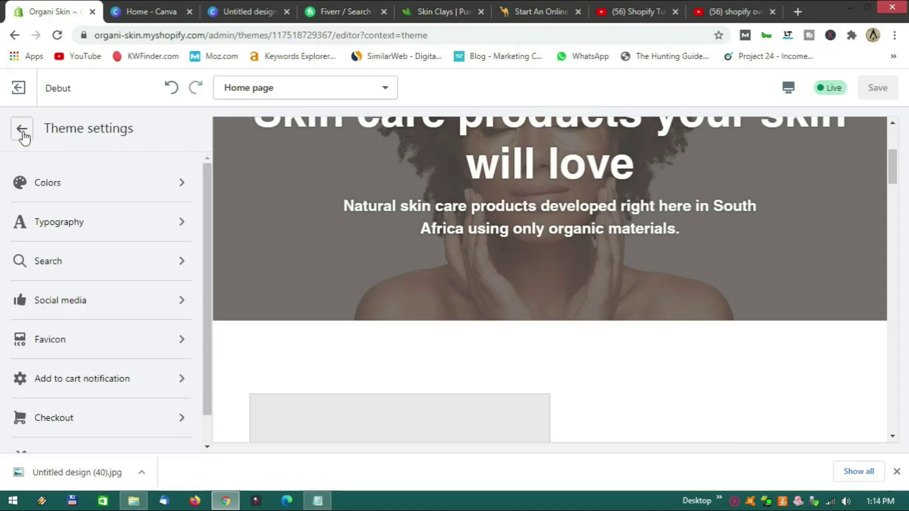
scroll(97, 279, up, 5)
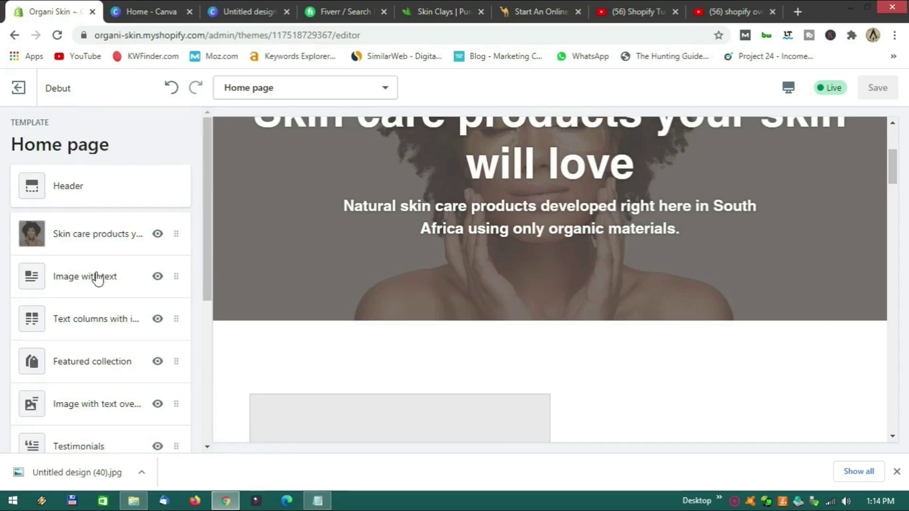
click(95, 241)
click(38, 335)
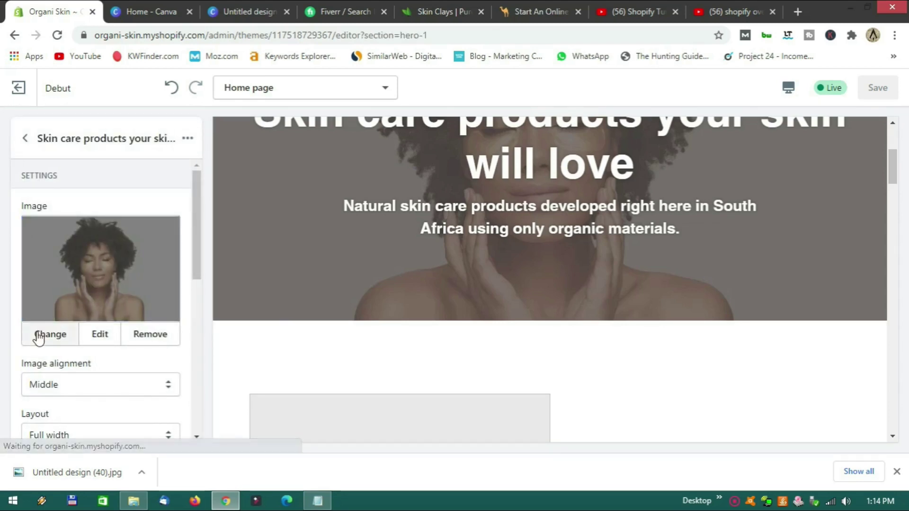
click(52, 332)
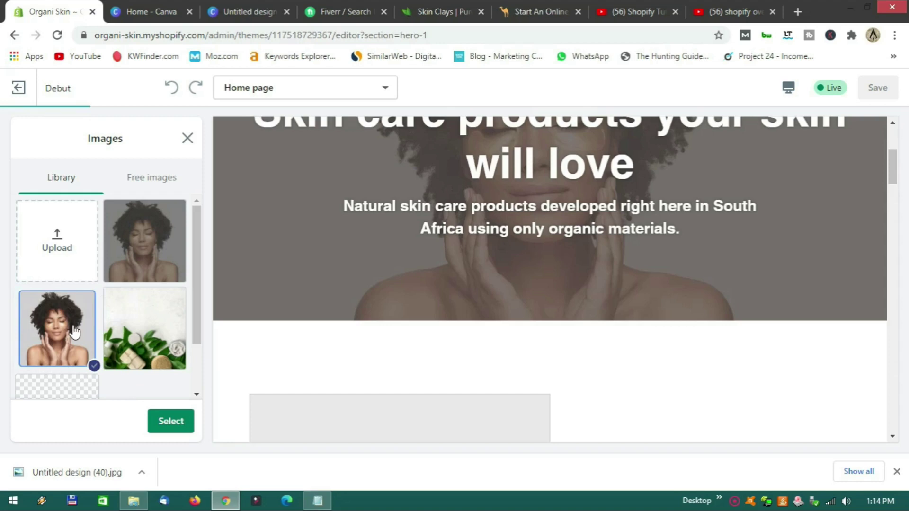
click(173, 426)
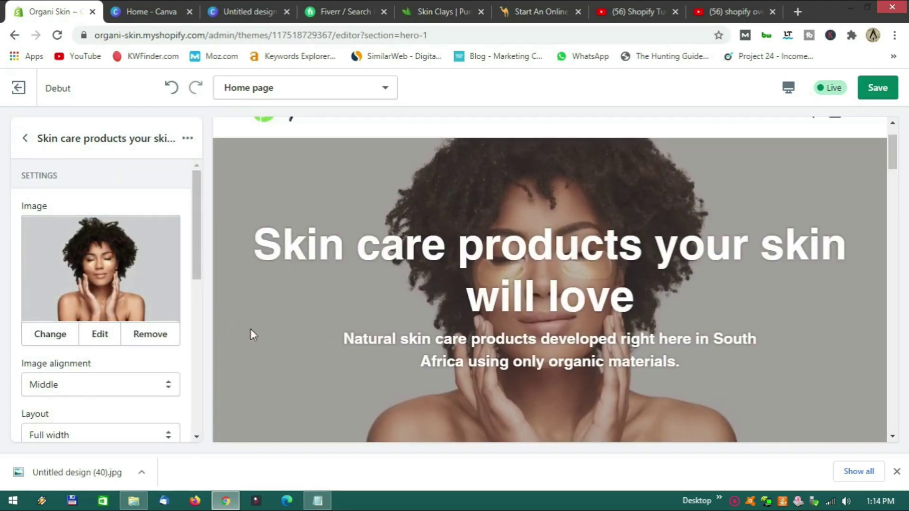
Set the image overlay opacity in Theme settings > Colors to 65%.
click(25, 139)
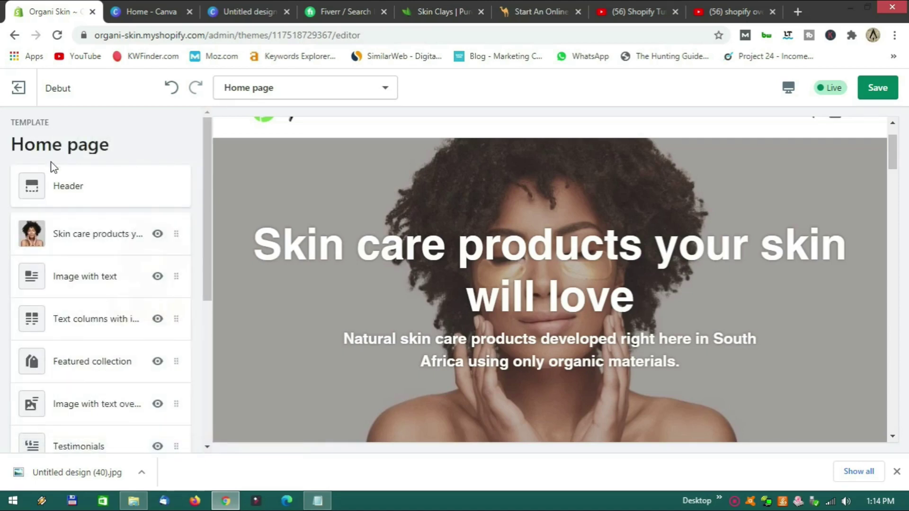
scroll(95, 278, down, 5)
click(81, 402)
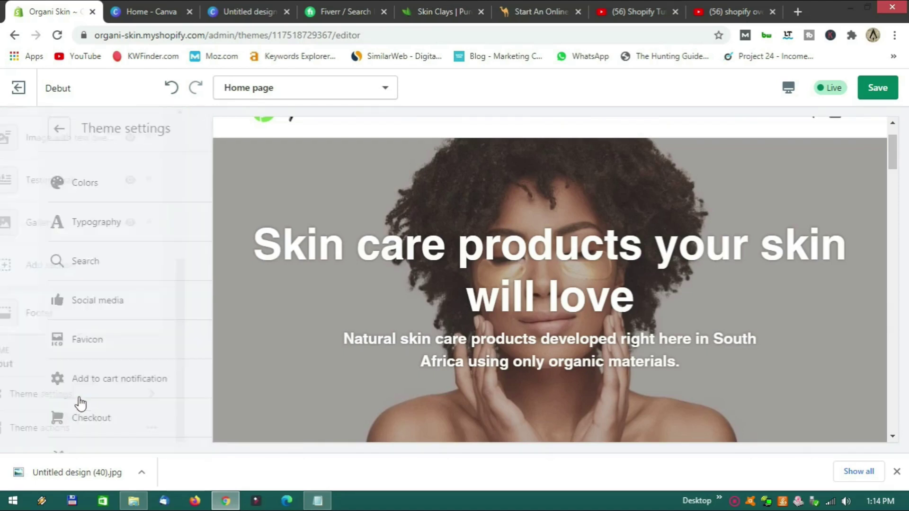
click(87, 195)
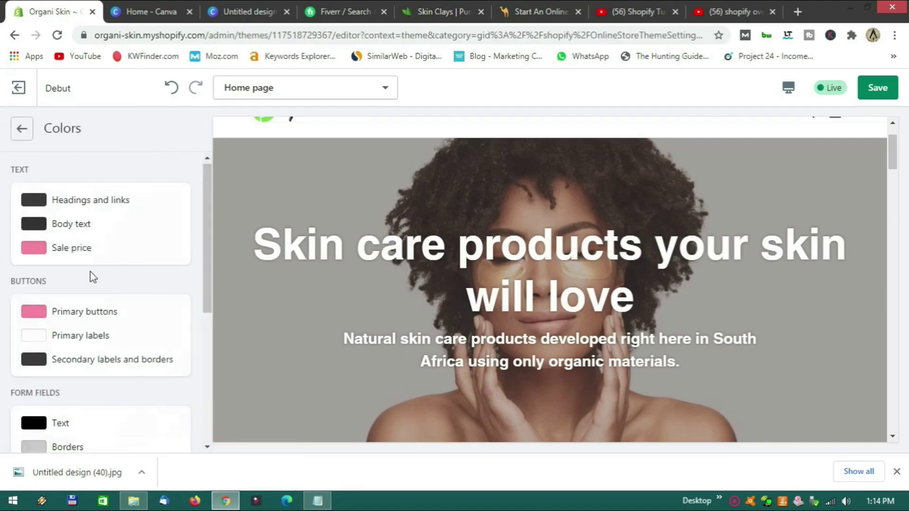
scroll(93, 278, down, 5)
drag(82, 337, 125, 336)
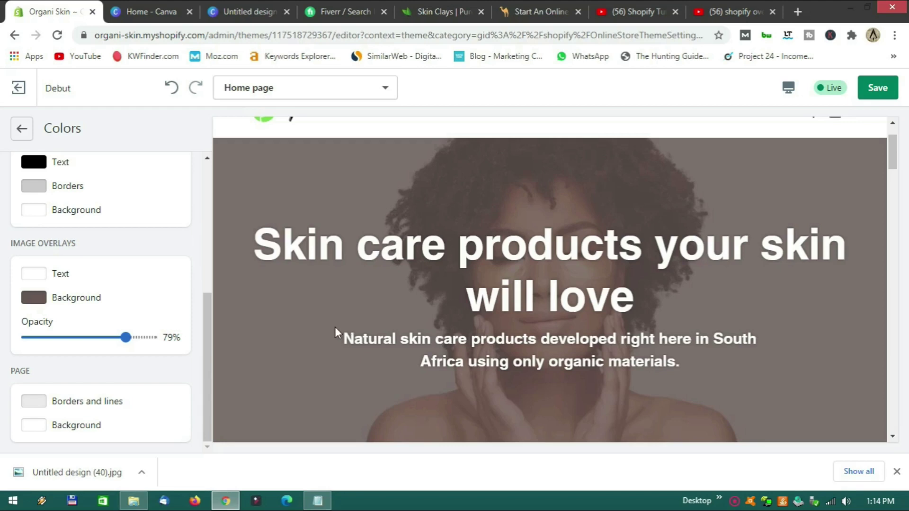
drag(127, 337, 108, 337)
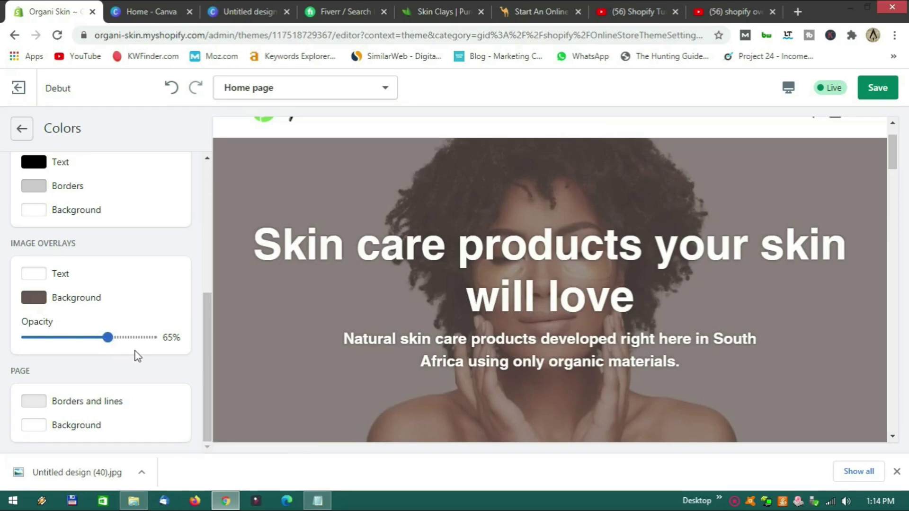
scroll(142, 366, up, 5)
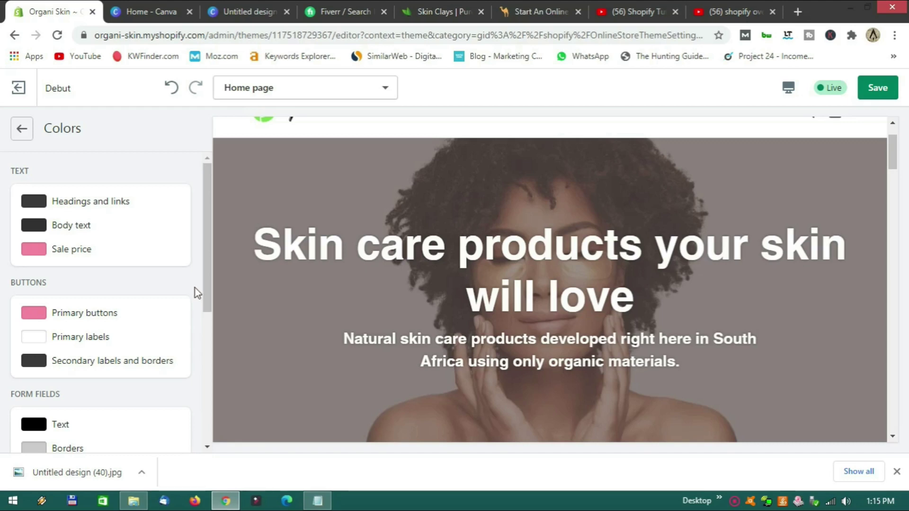
scroll(195, 288, down, 5)
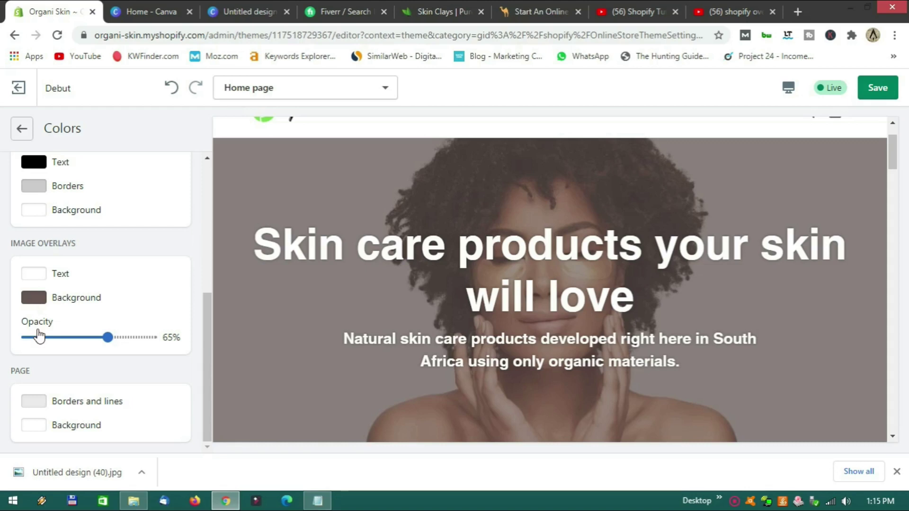
scroll(194, 328, up, 5)
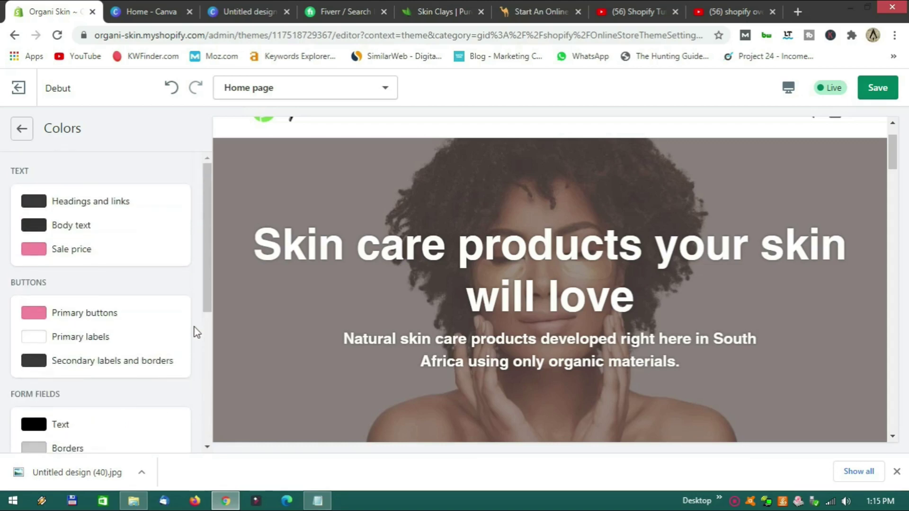
click(21, 135)
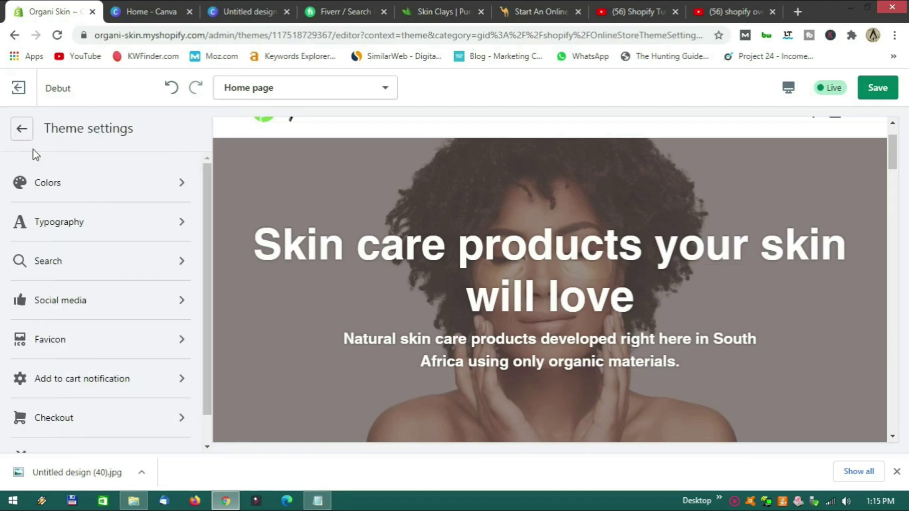
Set the heading font to Poppins in Typography.
click(90, 230)
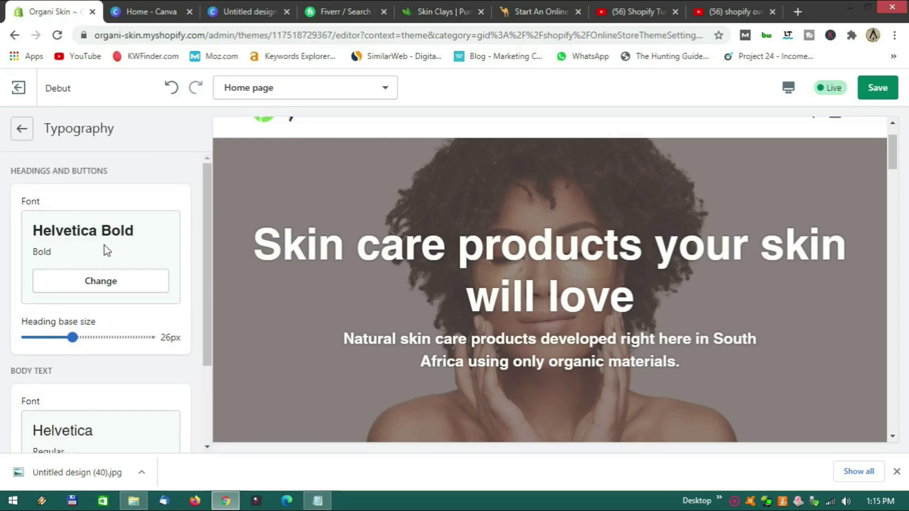
scroll(107, 251, down, 1)
scroll(98, 251, up, 1)
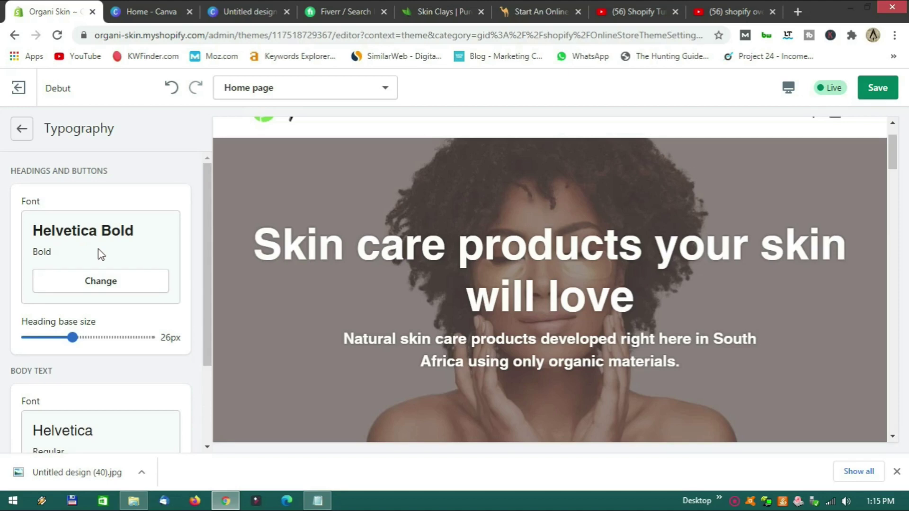
scroll(101, 254, down, 1)
scroll(97, 251, up, 1)
click(103, 281)
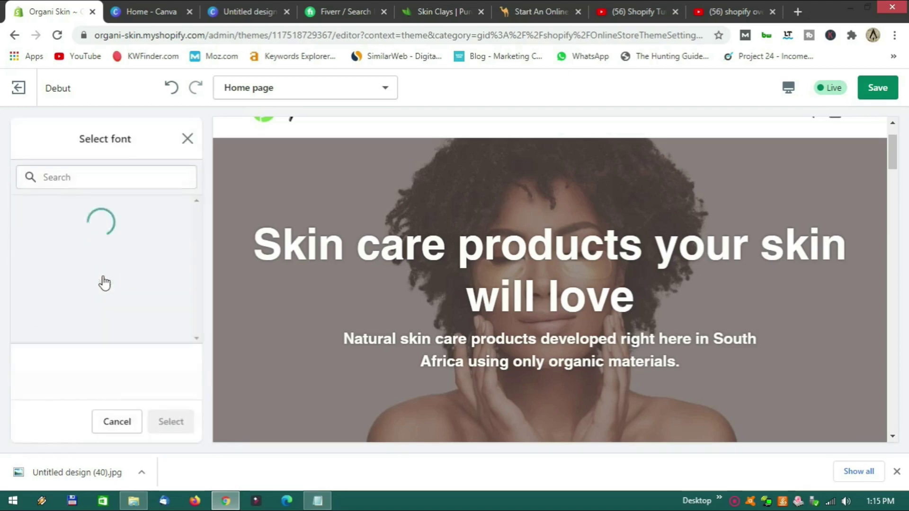
click(79, 177)
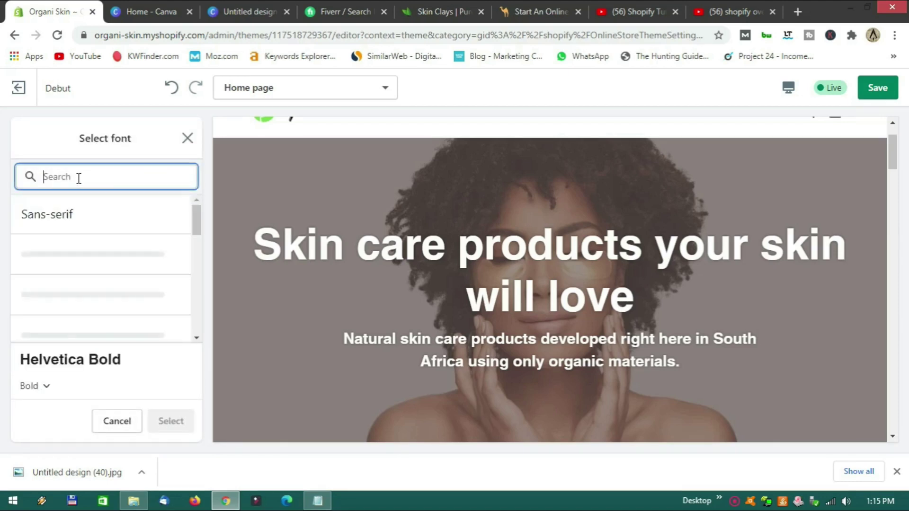
text(poppins)
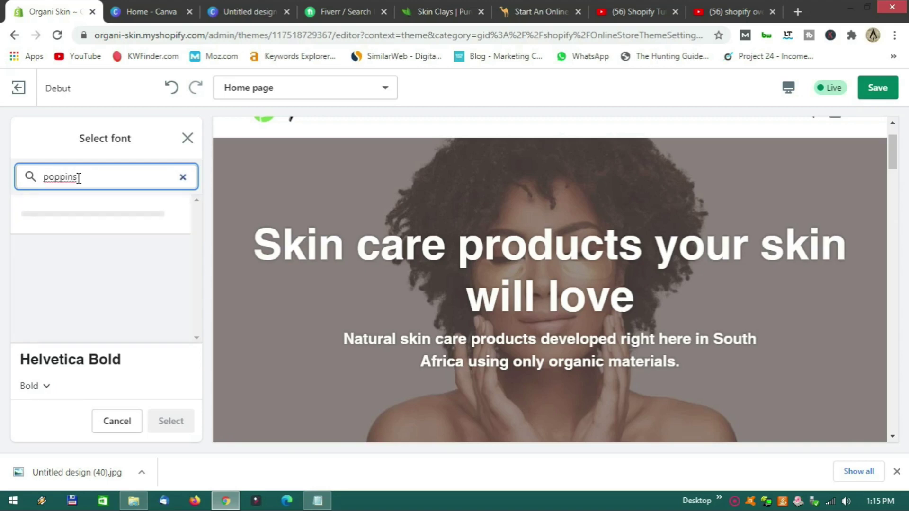
click(64, 220)
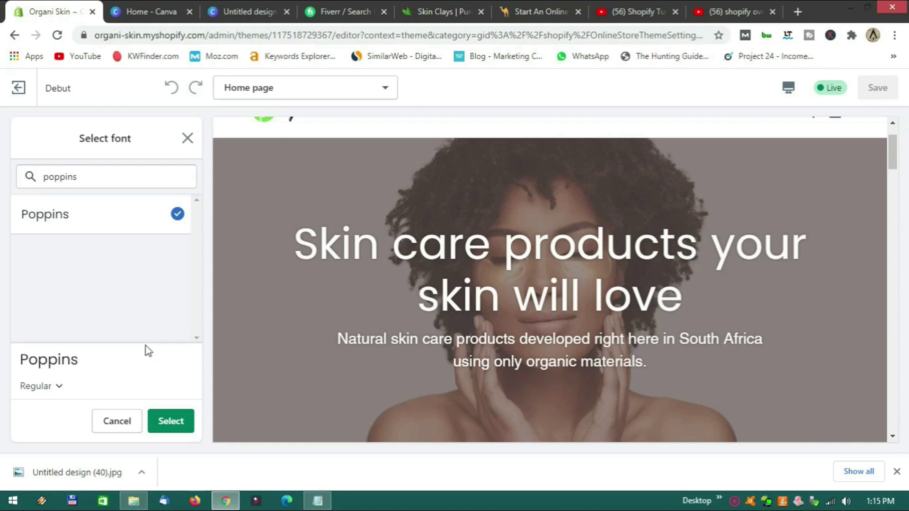
click(171, 426)
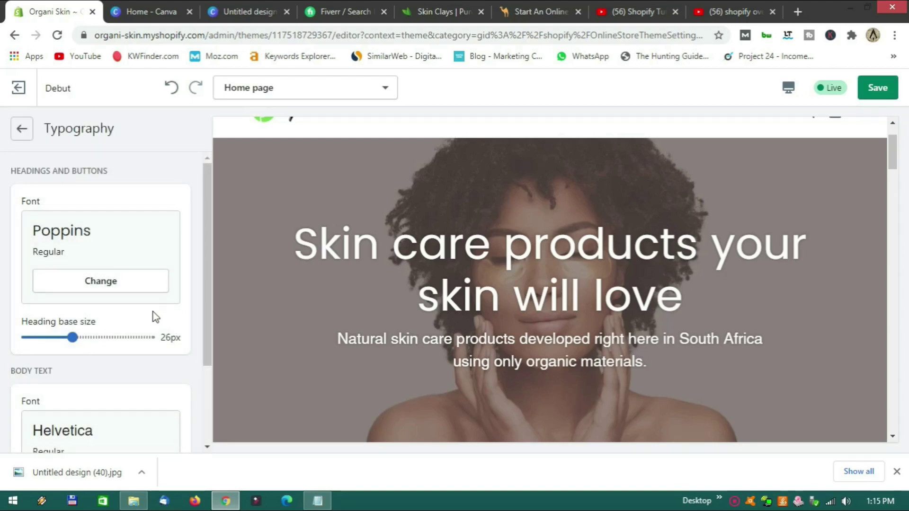
Lower the heading base size from 26px to 25px.
scroll(135, 305, down, 2)
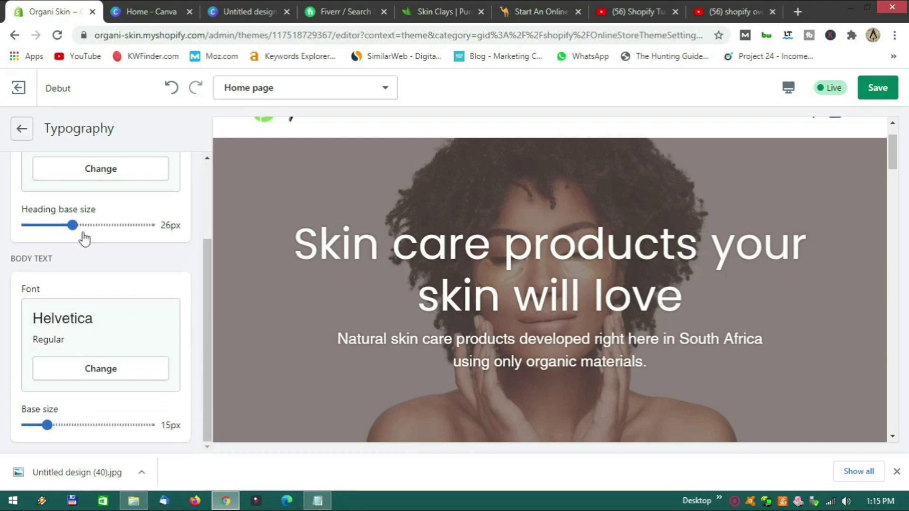
drag(70, 226, 66, 224)
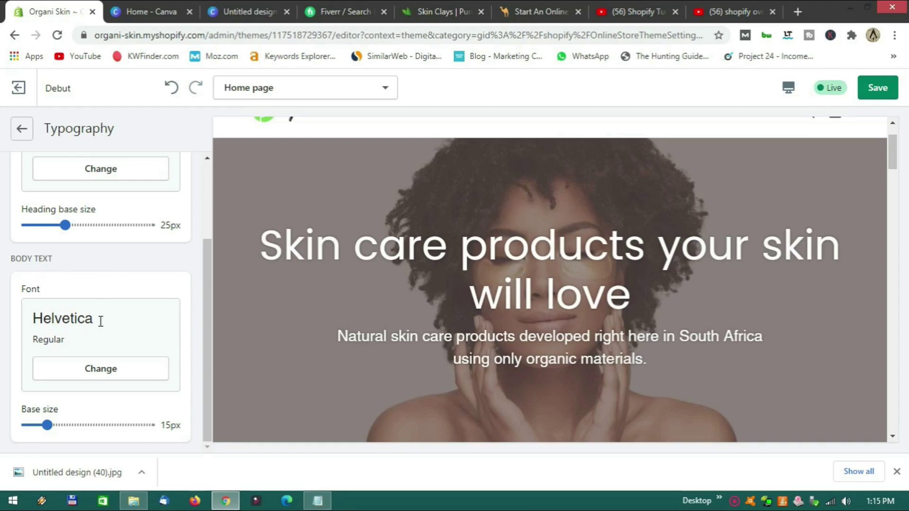
scroll(524, 361, down, 5)
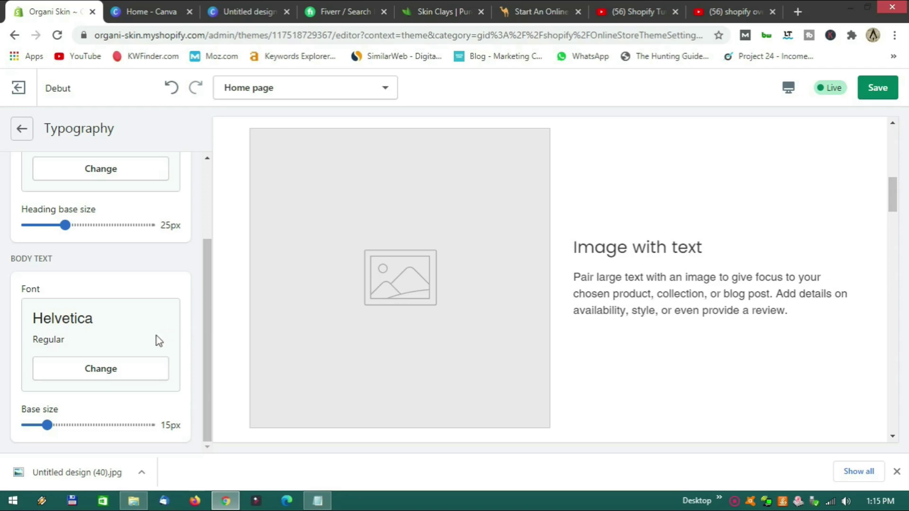
Change the body text font to Poppins.
click(115, 370)
click(70, 173)
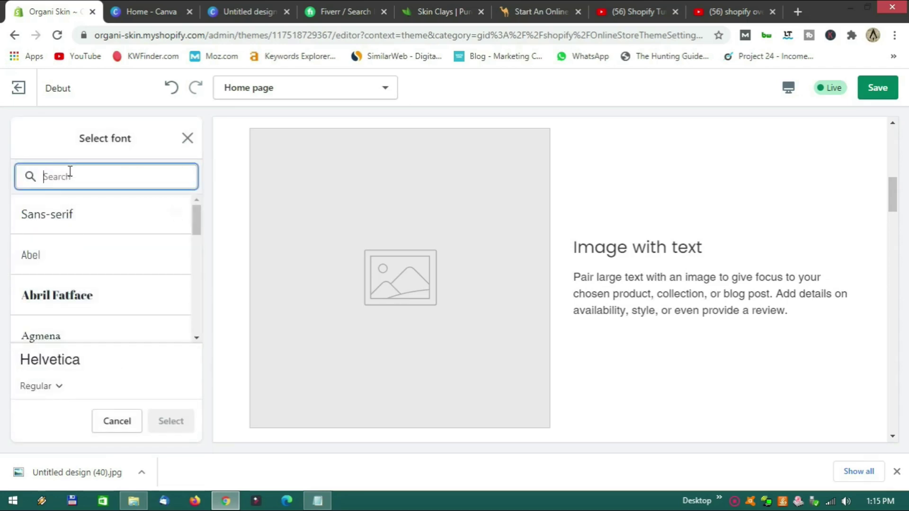
text(poppins)
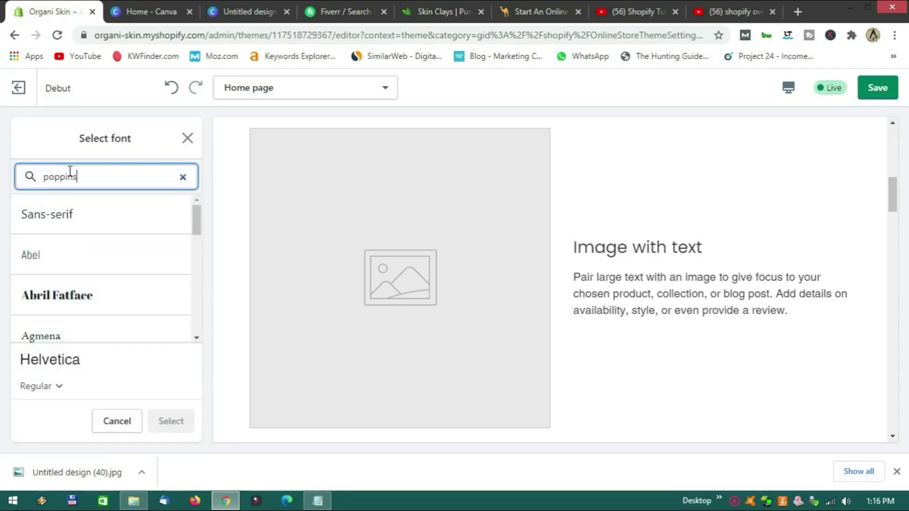
click(63, 217)
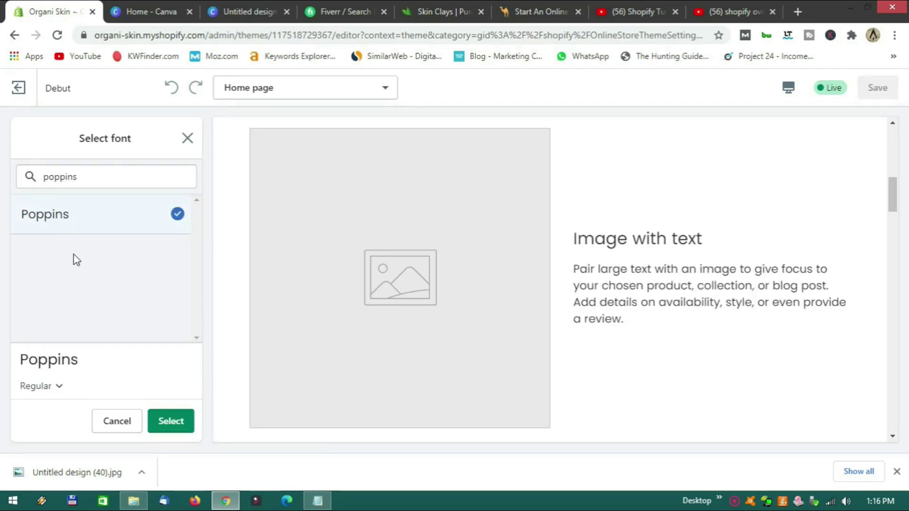
click(173, 423)
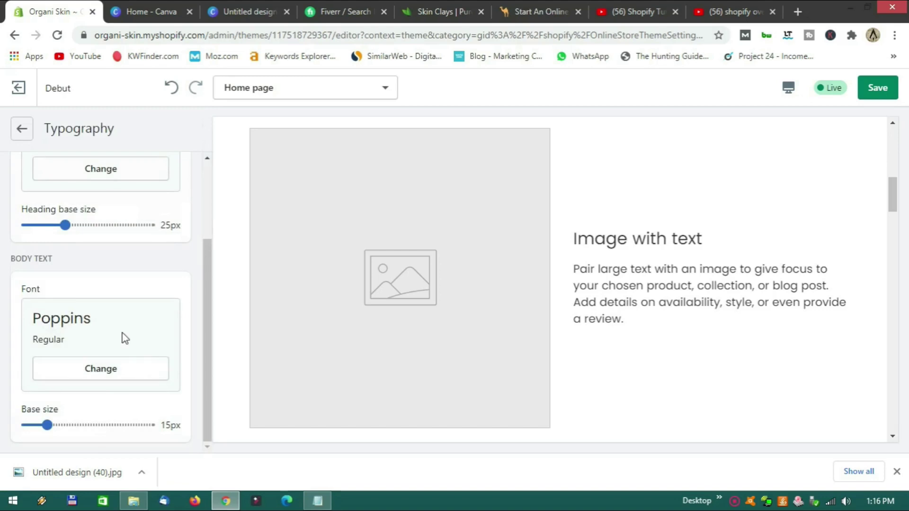
Raise the body text base size to 17px and return to Theme settings.
click(48, 425)
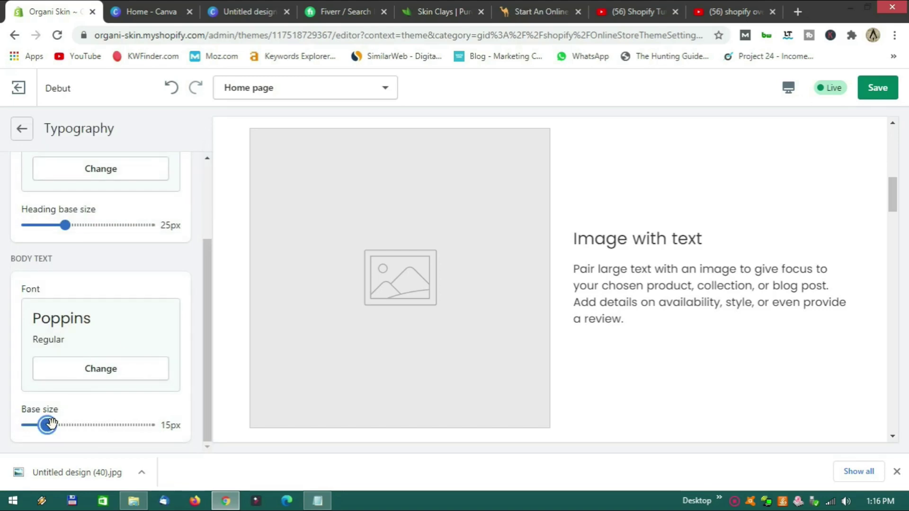
drag(55, 421, 59, 421)
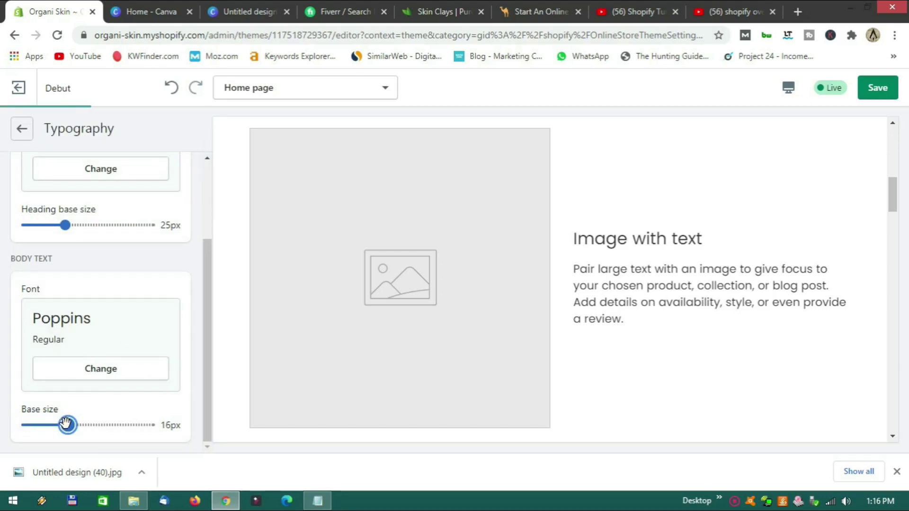
drag(77, 425, 87, 425)
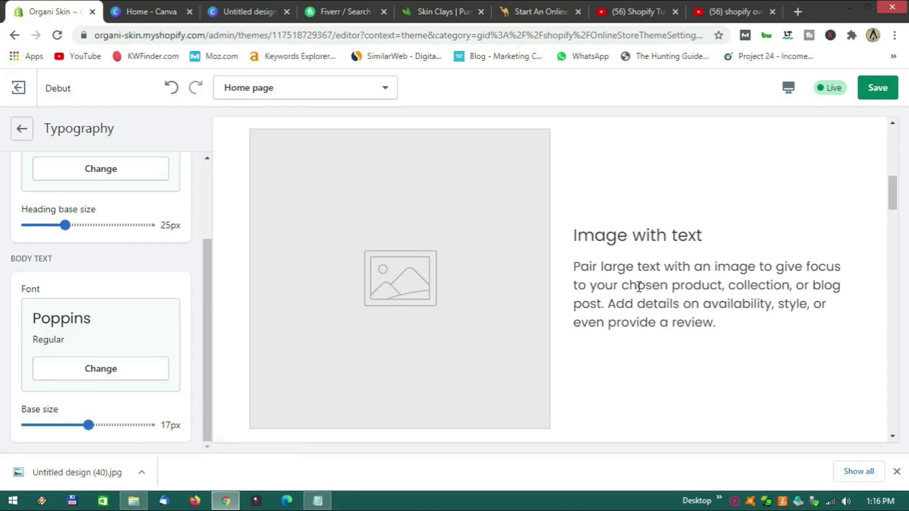
scroll(654, 306, up, 5)
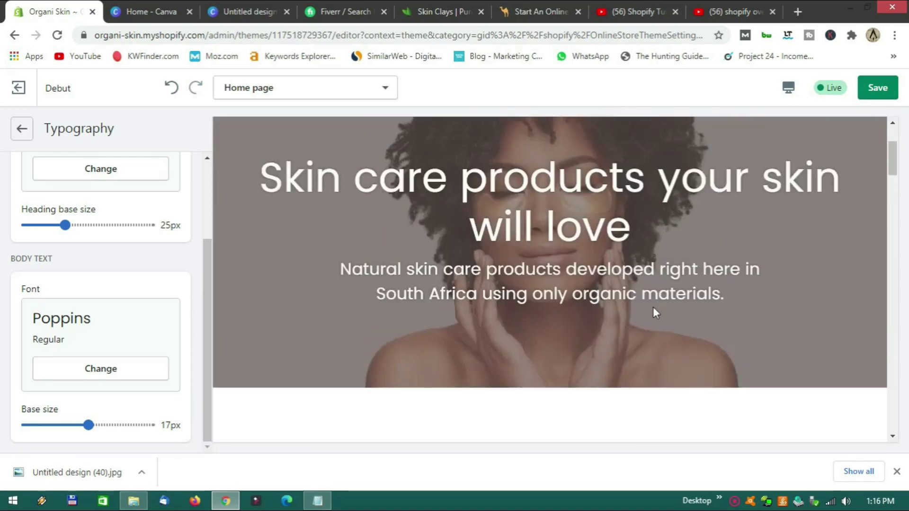
scroll(607, 315, down, 5)
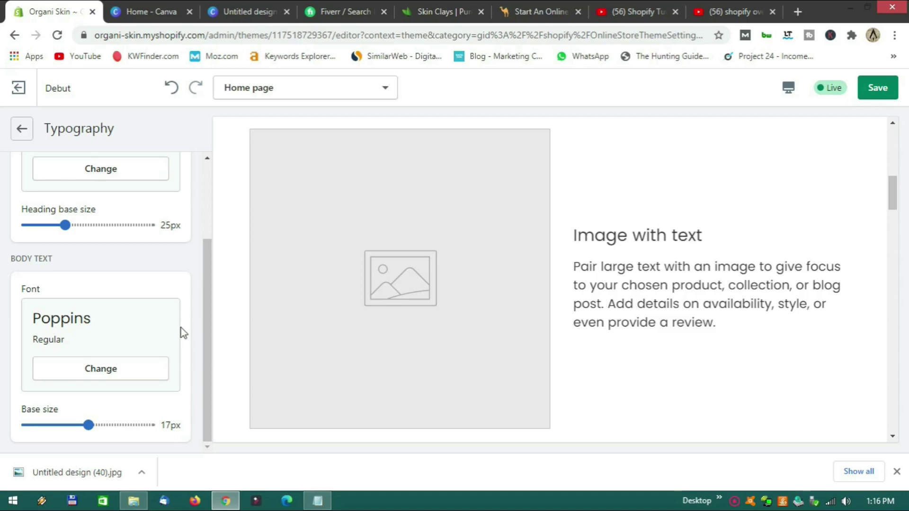
click(21, 137)
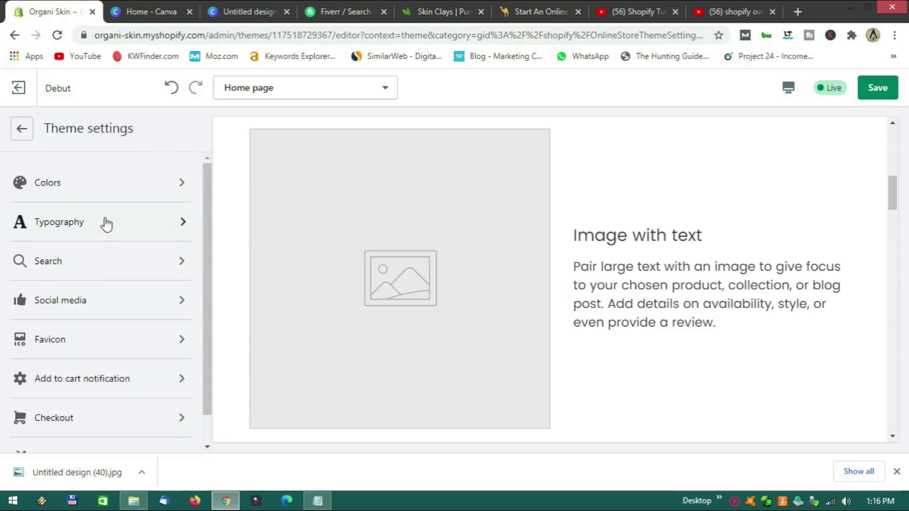
click(111, 261)
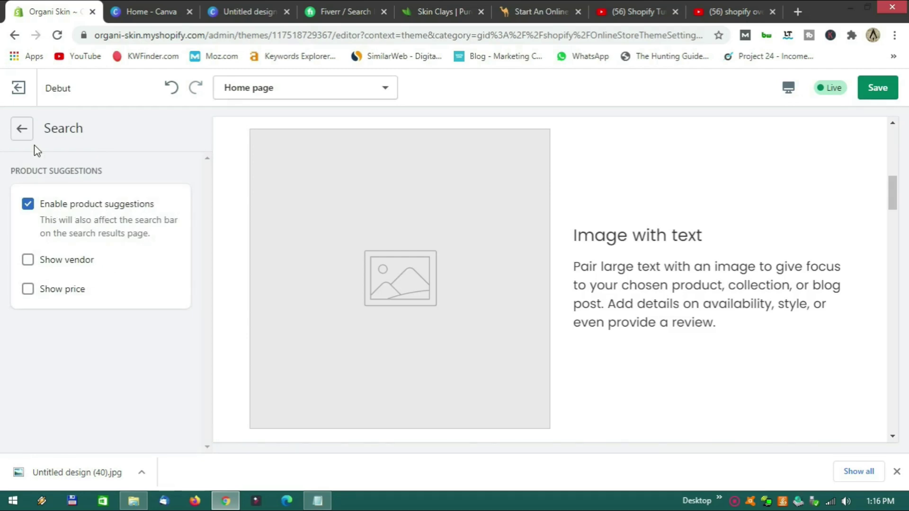
scroll(618, 179, up, 10)
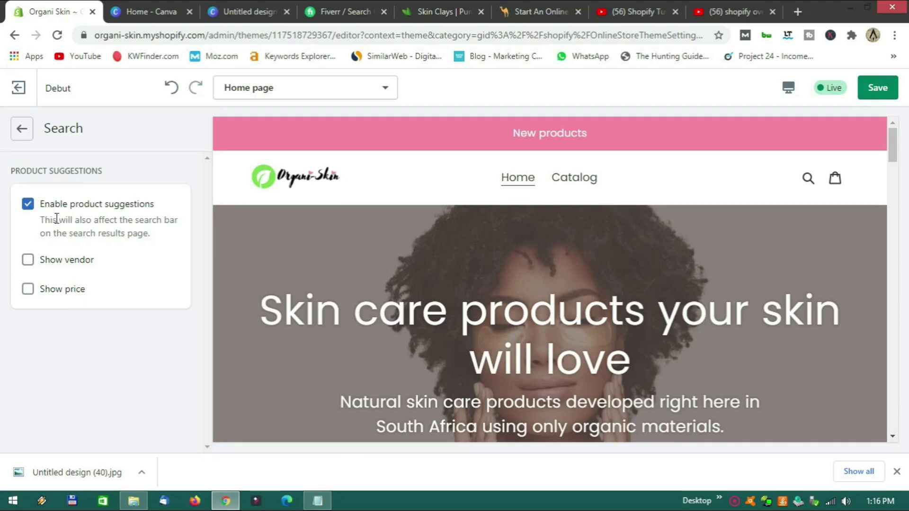
click(22, 137)
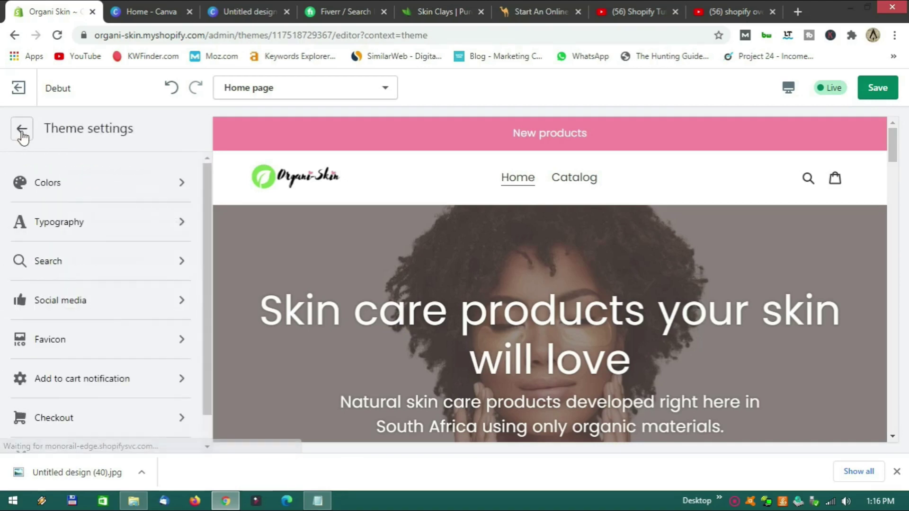
Enter '#' as the Facebook account link in Social media settings.
click(99, 303)
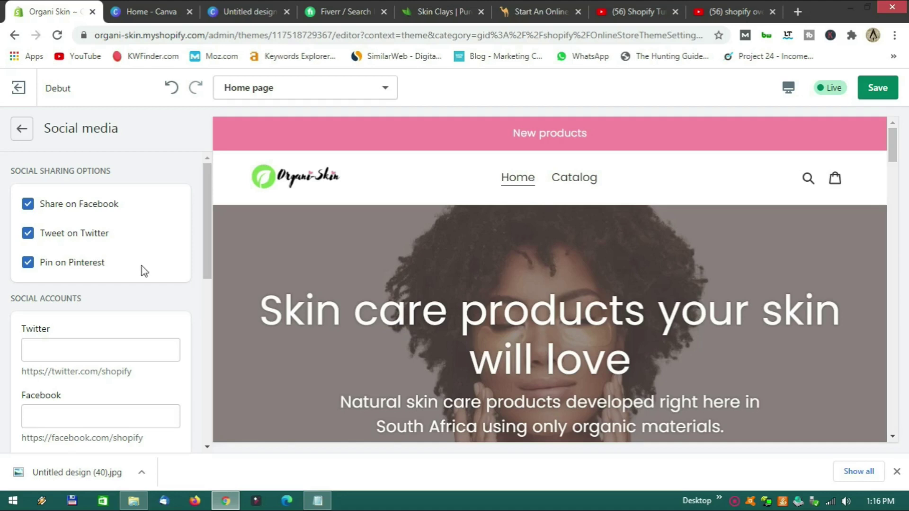
scroll(171, 304, down, 2)
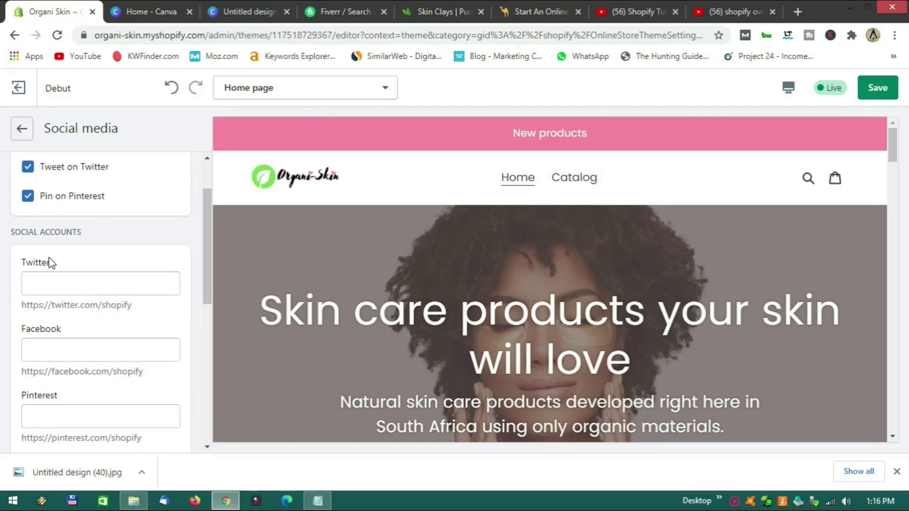
scroll(53, 287, down, 2)
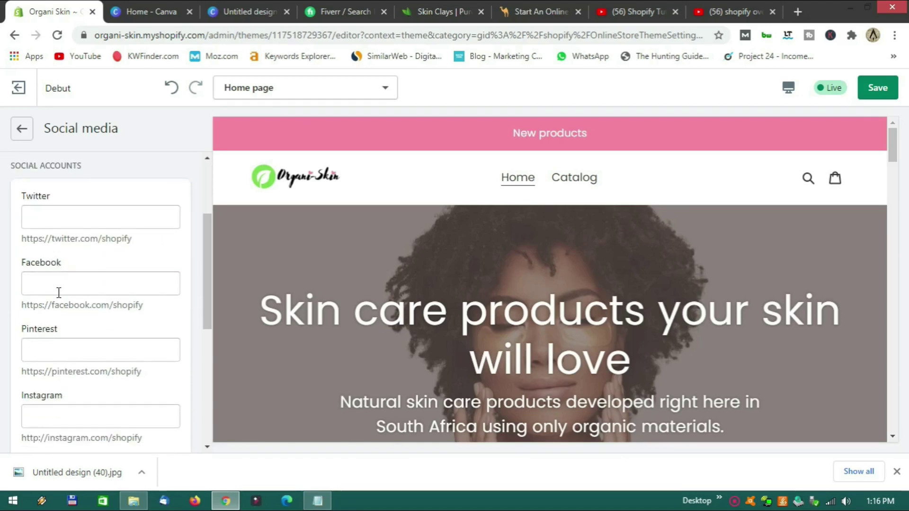
scroll(69, 350, down, 4)
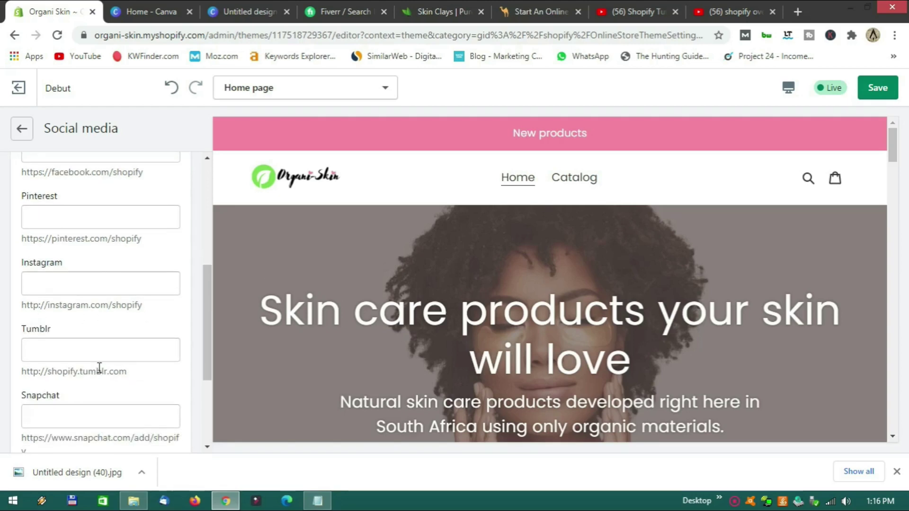
scroll(80, 371, up, 8)
scroll(490, 350, down, 1)
scroll(490, 350, down, 20)
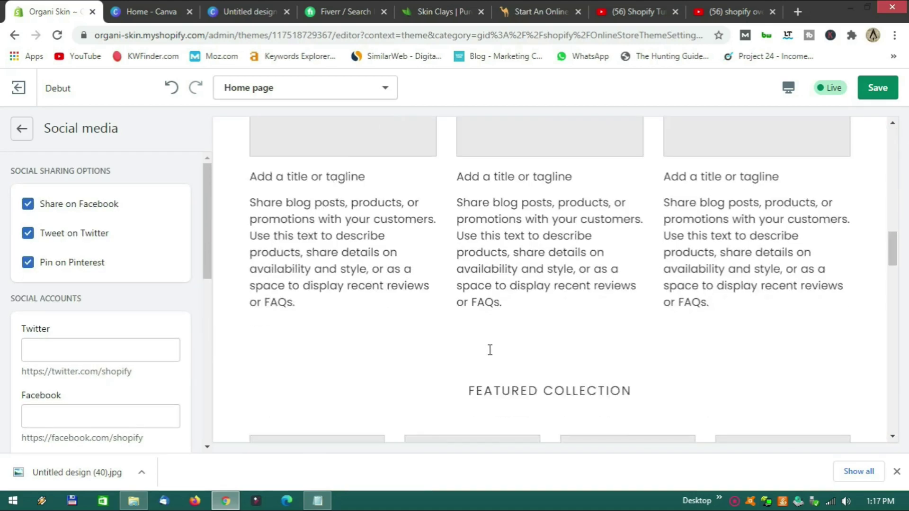
scroll(490, 350, down, 5)
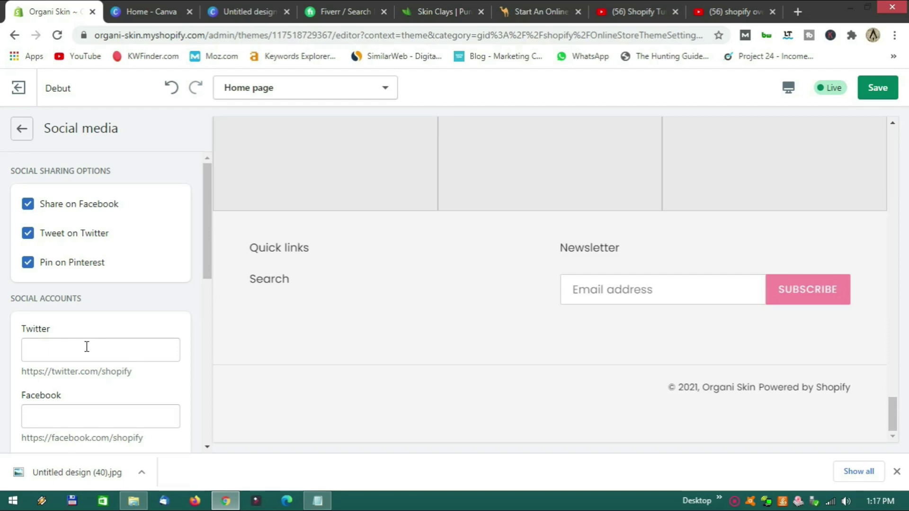
click(76, 416)
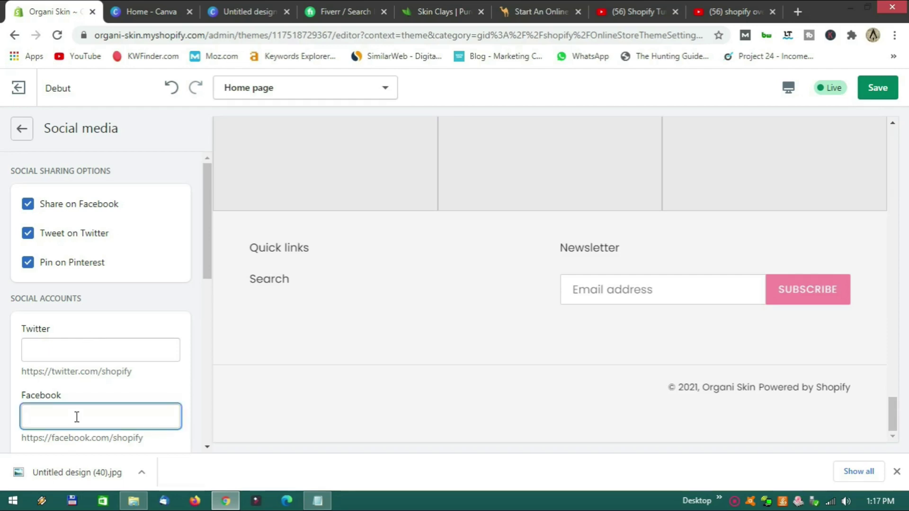
click(188, 366)
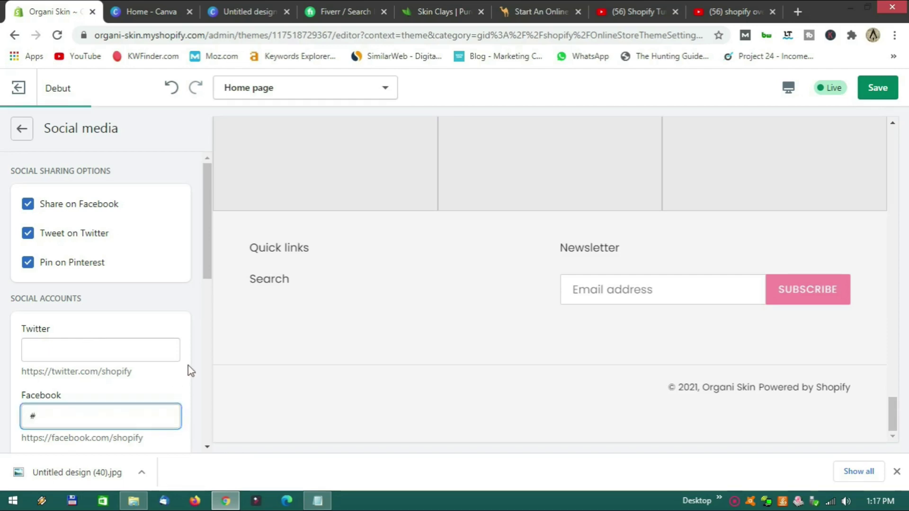
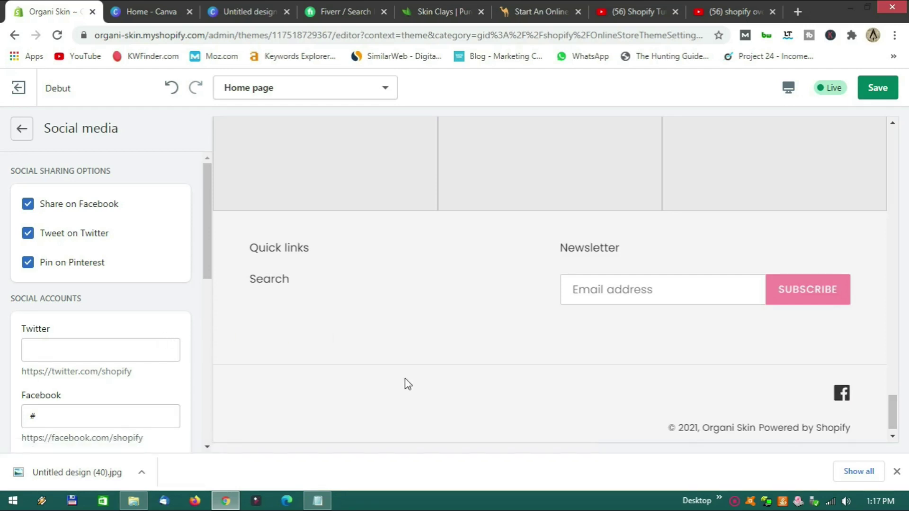
Look through the Favicon and Add to cart notification theme settings without changing them.
scroll(792, 401, down, 1)
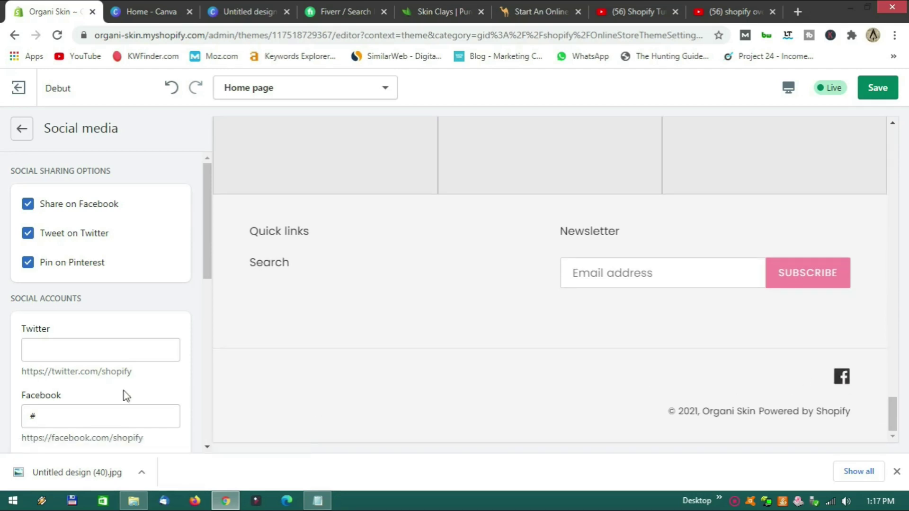
scroll(113, 407, down, 3)
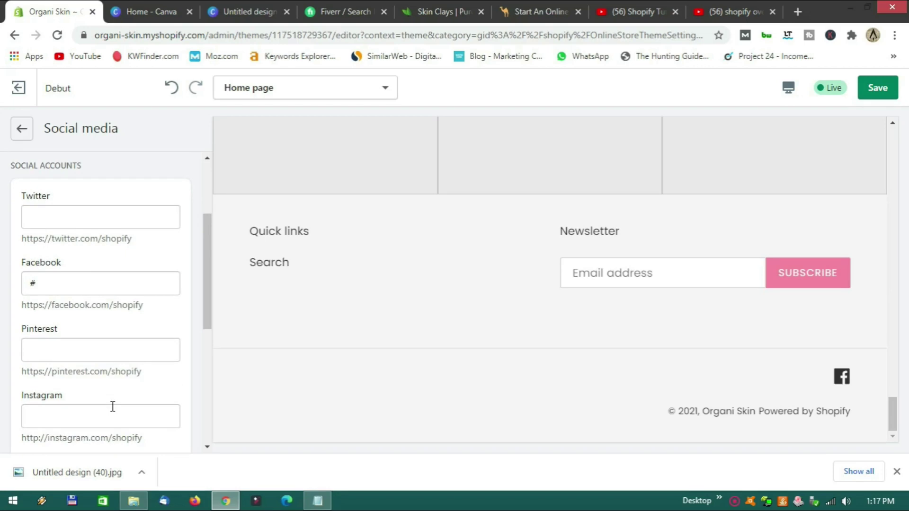
scroll(113, 406, up, 3)
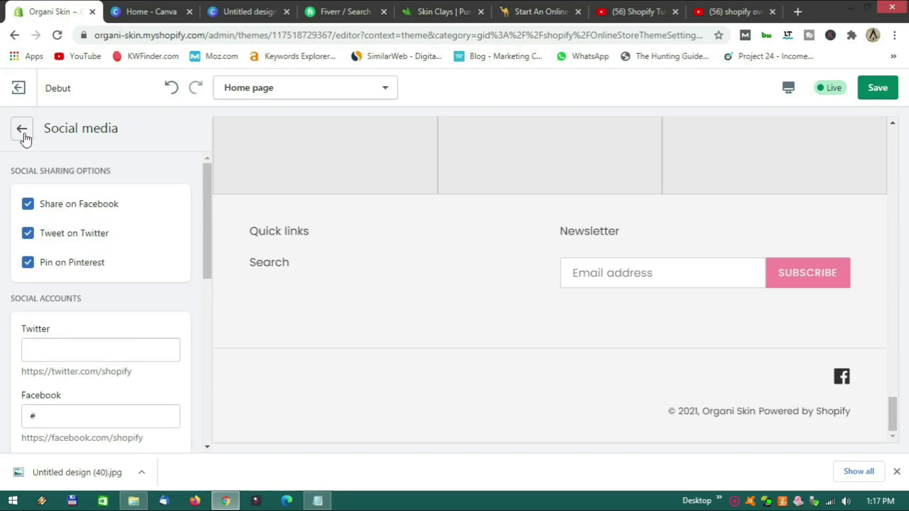
click(22, 130)
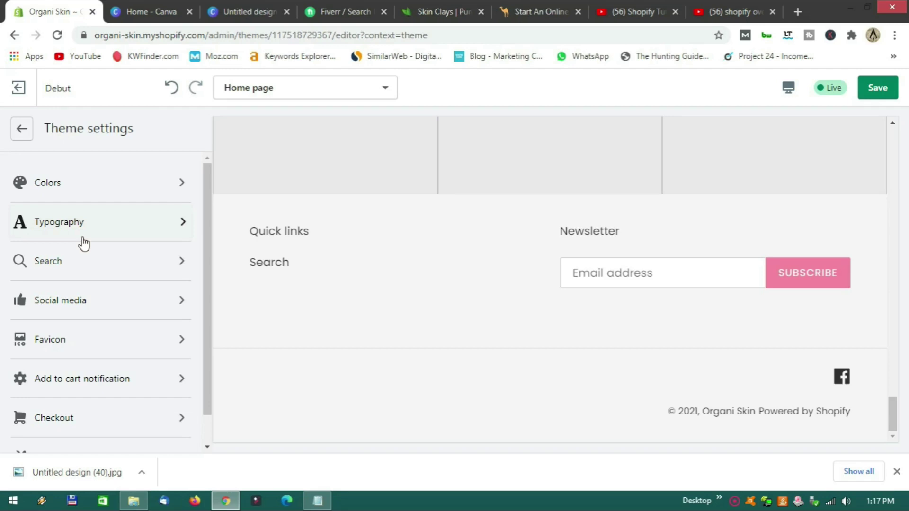
click(114, 351)
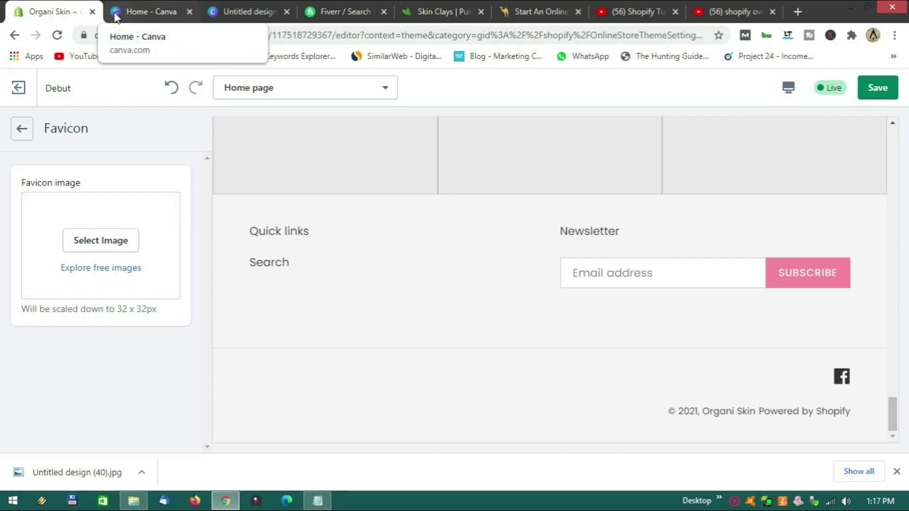
click(28, 138)
scroll(97, 260, down, 1)
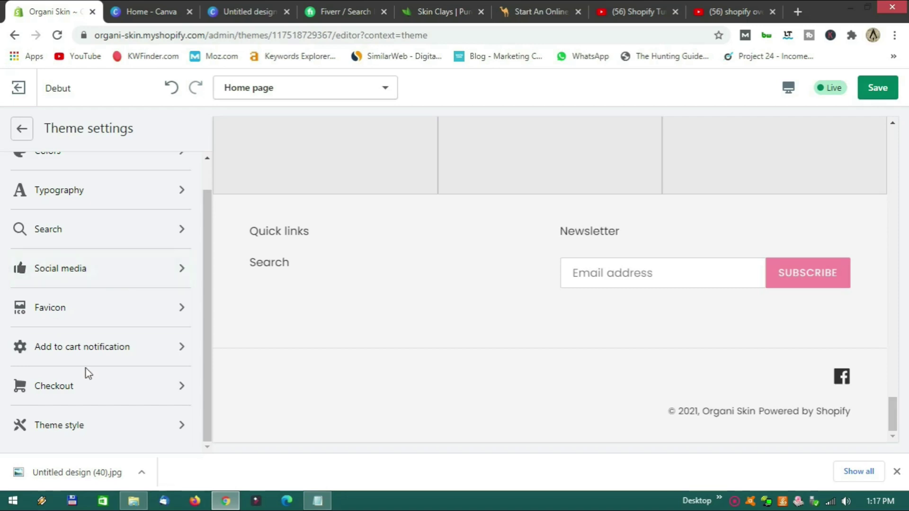
click(90, 356)
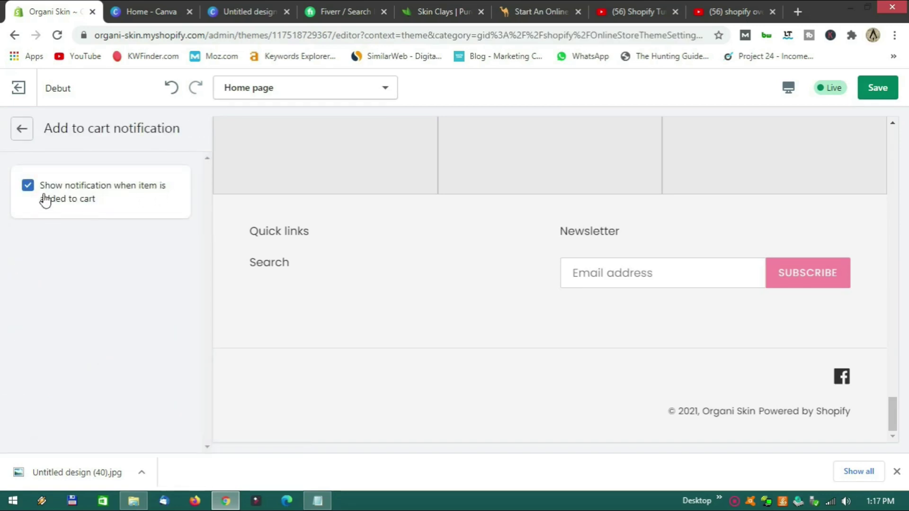
scroll(468, 315, up, 4)
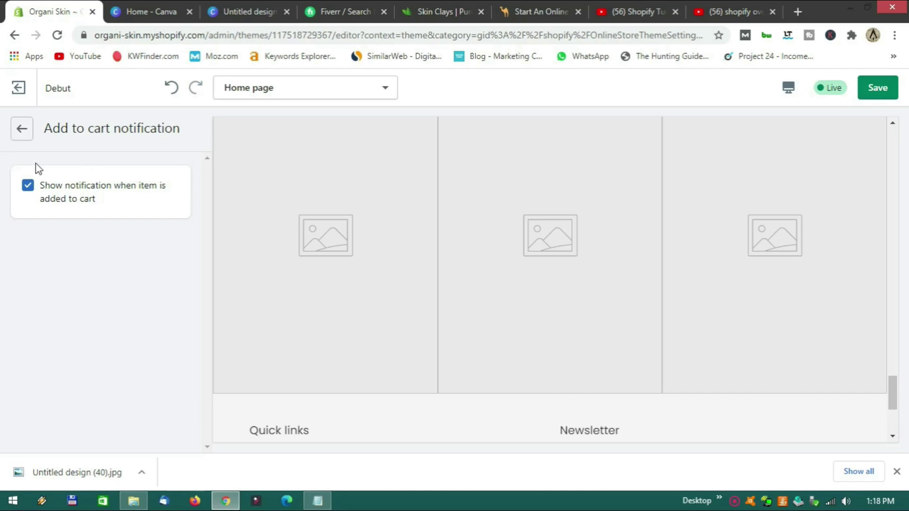
click(22, 129)
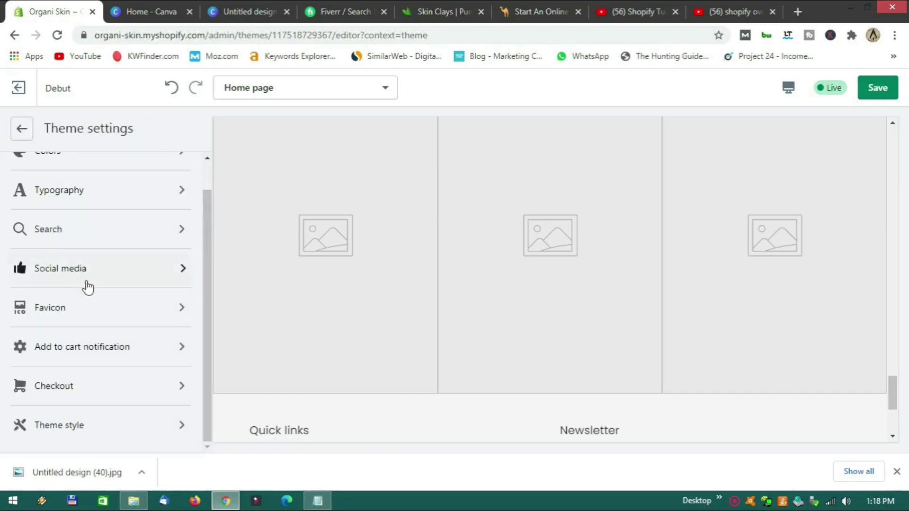
Review the Checkout settings and return to the theme settings list.
click(90, 384)
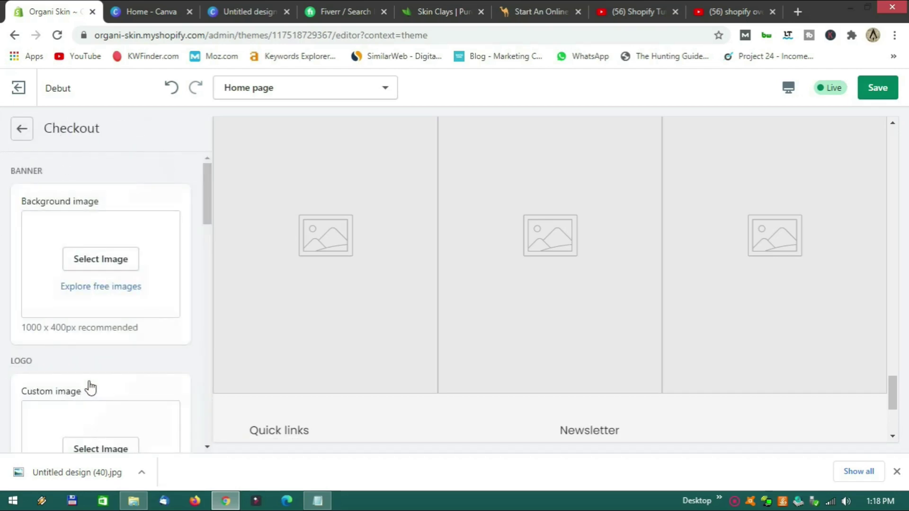
scroll(93, 366, down, 5)
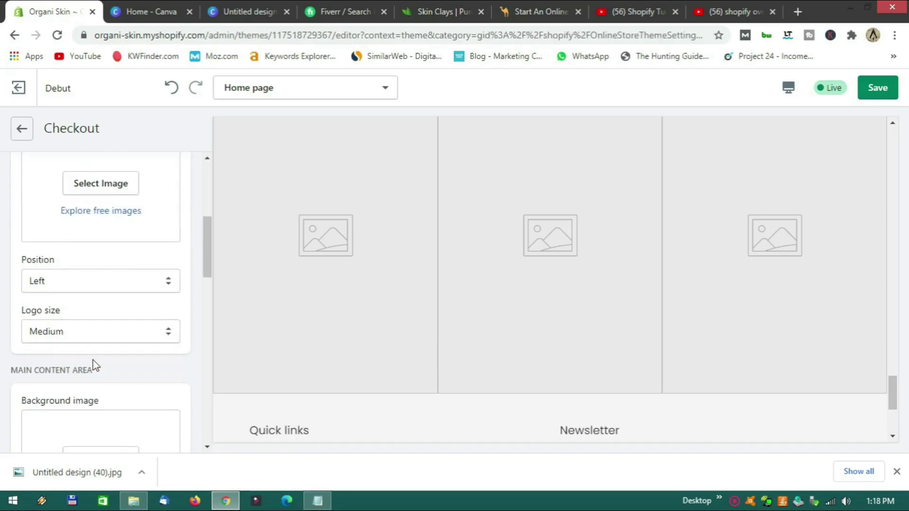
scroll(95, 366, up, 4)
scroll(101, 320, down, 8)
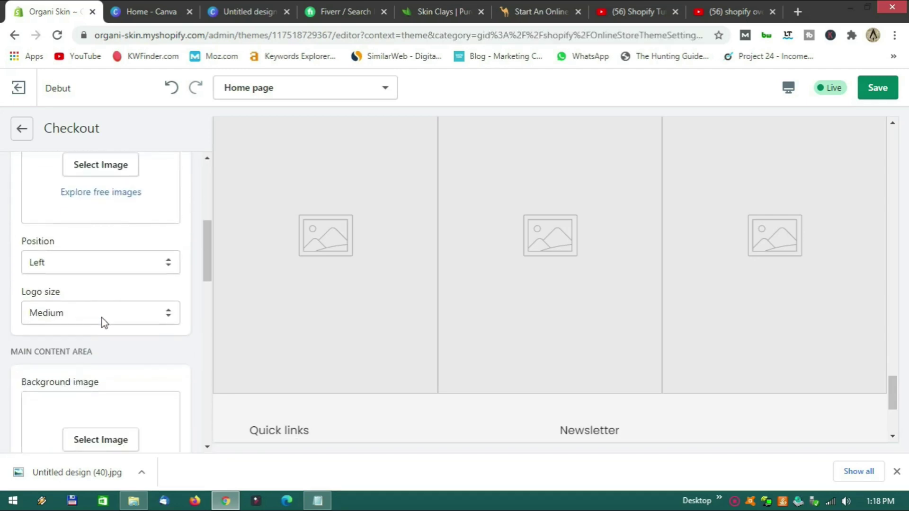
scroll(101, 317, up, 8)
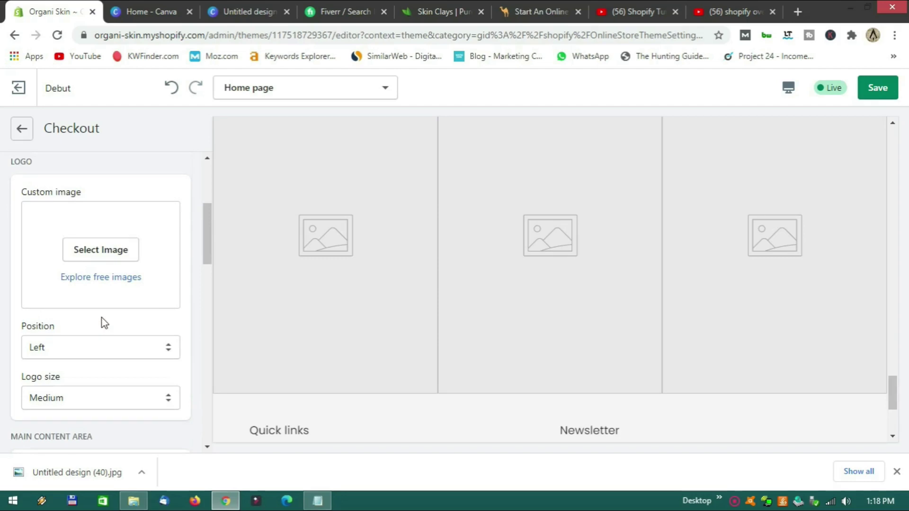
click(22, 130)
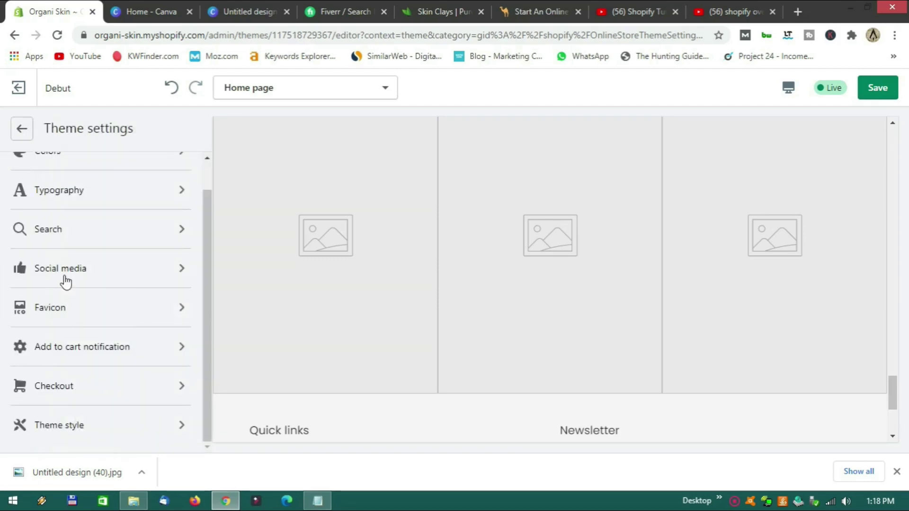
Save the theme changes from the Theme style panel, then close it.
click(87, 428)
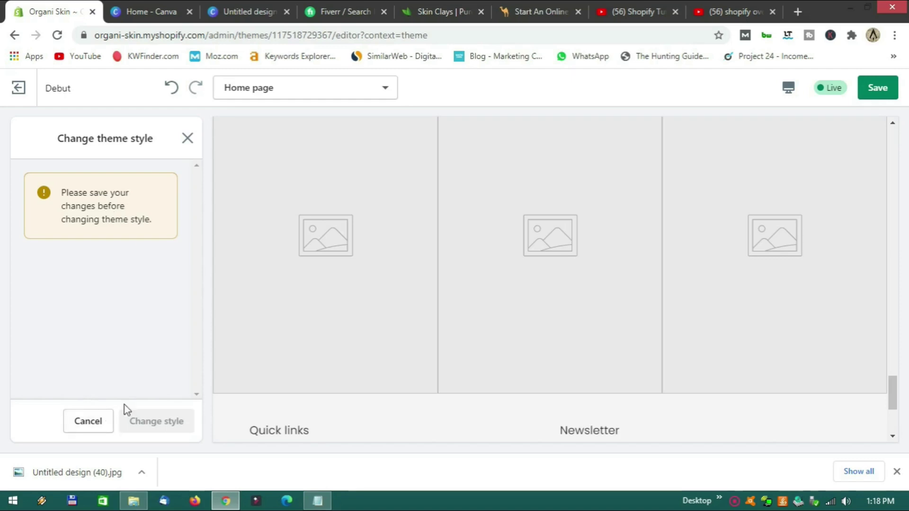
click(877, 88)
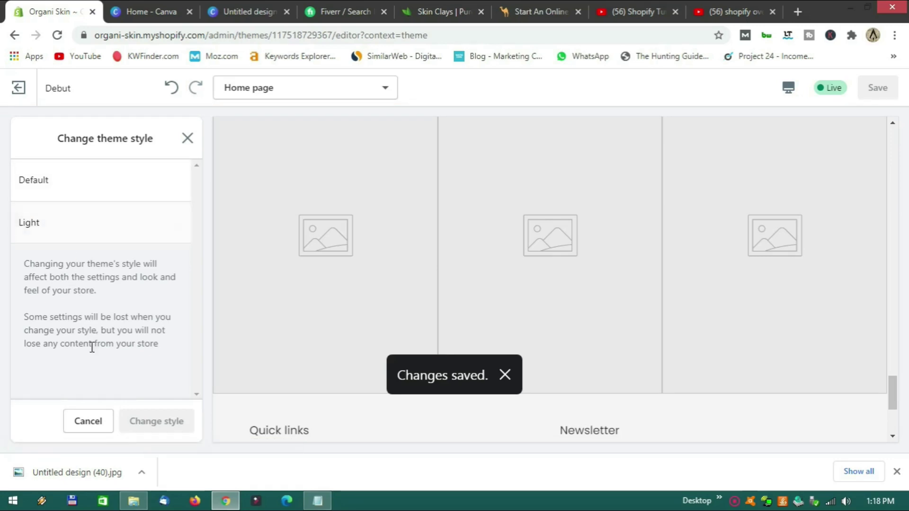
click(189, 140)
scroll(98, 390, up, 1)
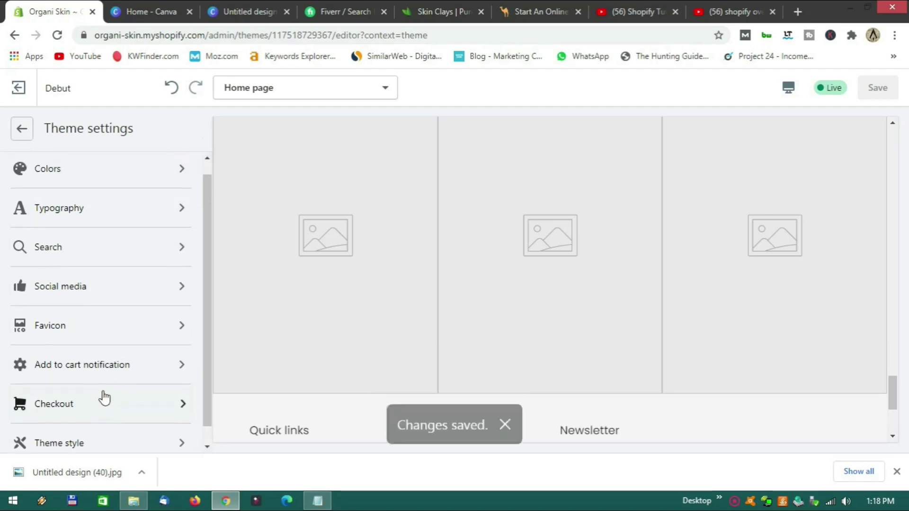
Return to the Home page section list and scroll the preview to the Image with text section.
click(21, 132)
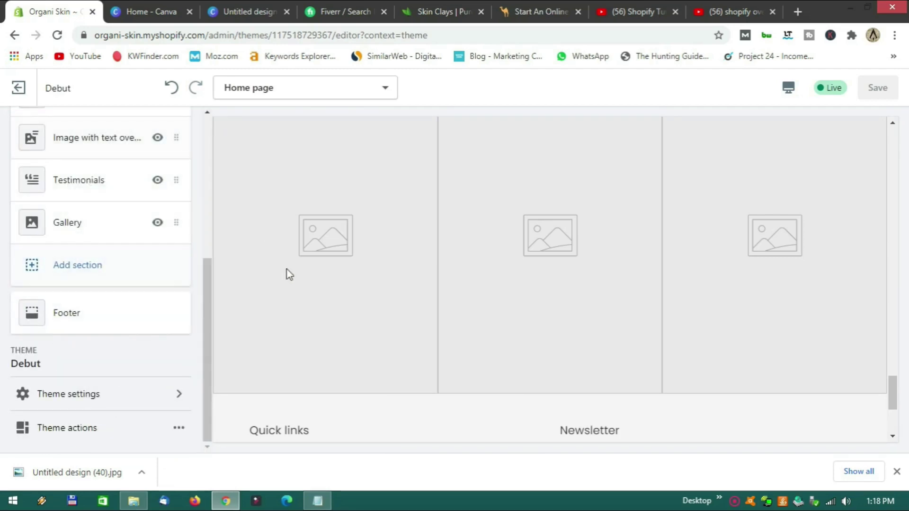
scroll(246, 308, up, 5)
scroll(135, 284, up, 5)
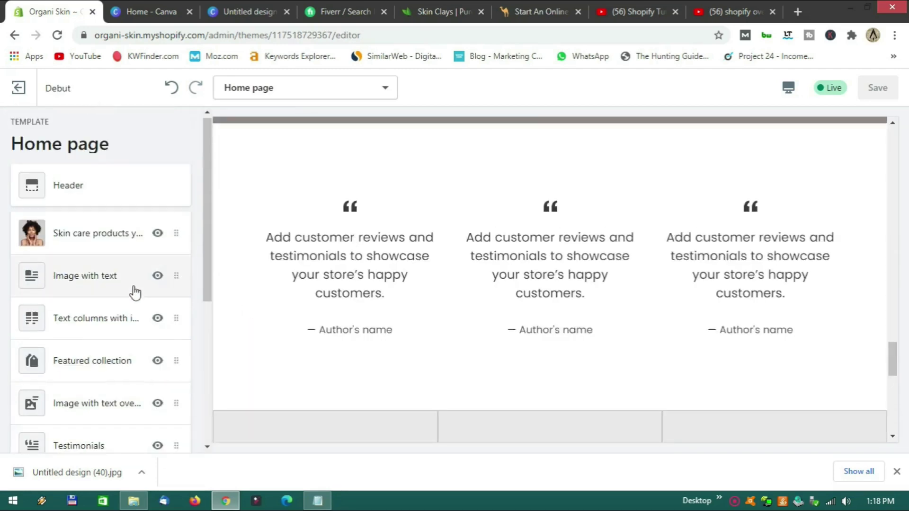
scroll(431, 314, up, 10)
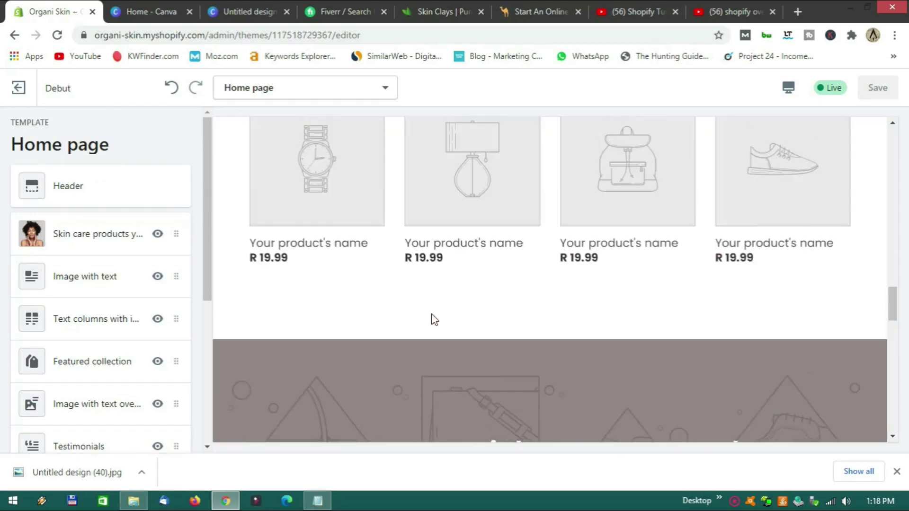
scroll(432, 318, up, 10)
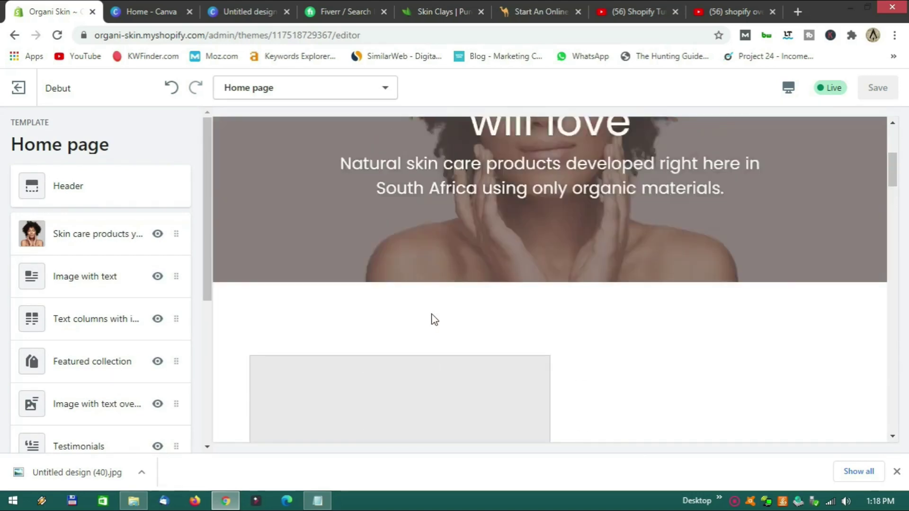
scroll(426, 312, up, 2)
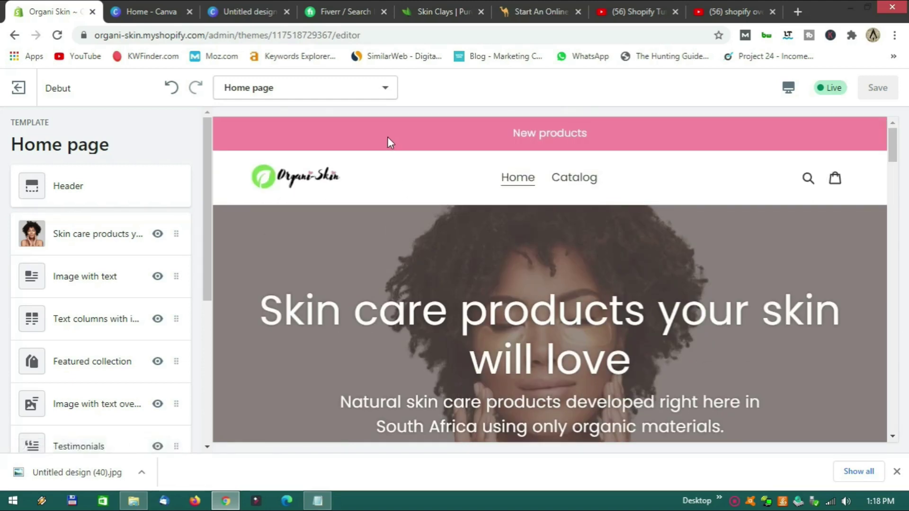
scroll(518, 276, down, 3)
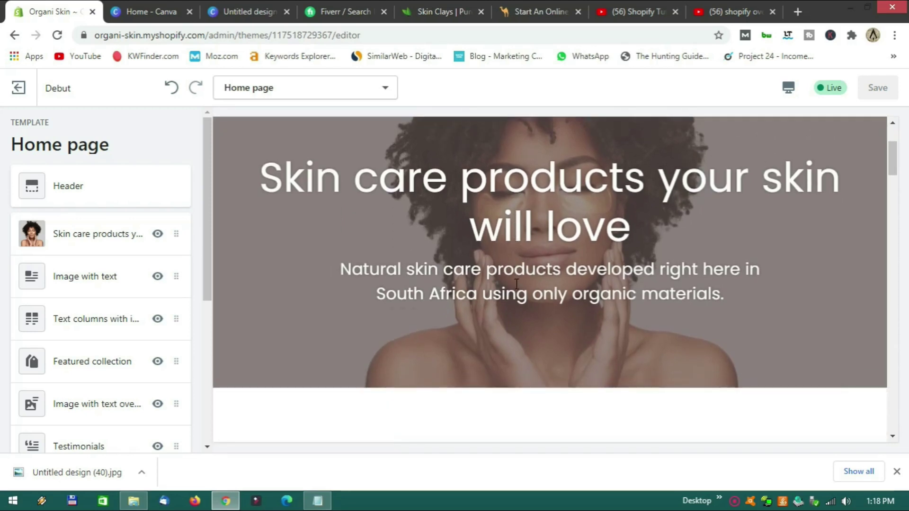
scroll(517, 279, down, 3)
scroll(516, 283, down, 3)
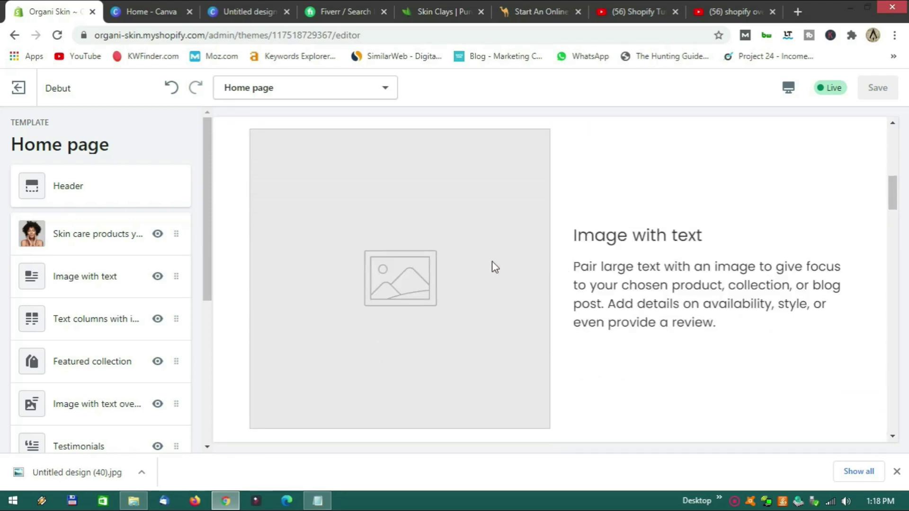
scroll(495, 284, up, 1)
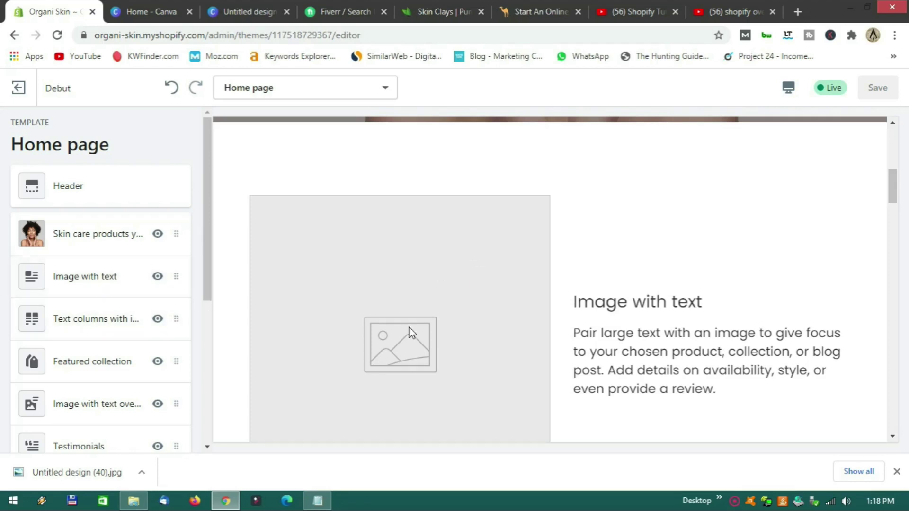
scroll(480, 313, up, 3)
scroll(479, 314, down, 3)
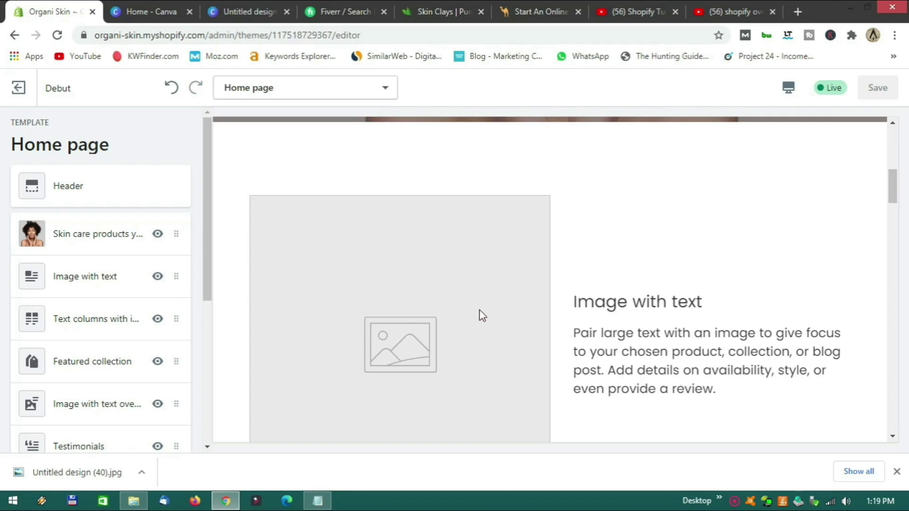
scroll(480, 313, down, 1)
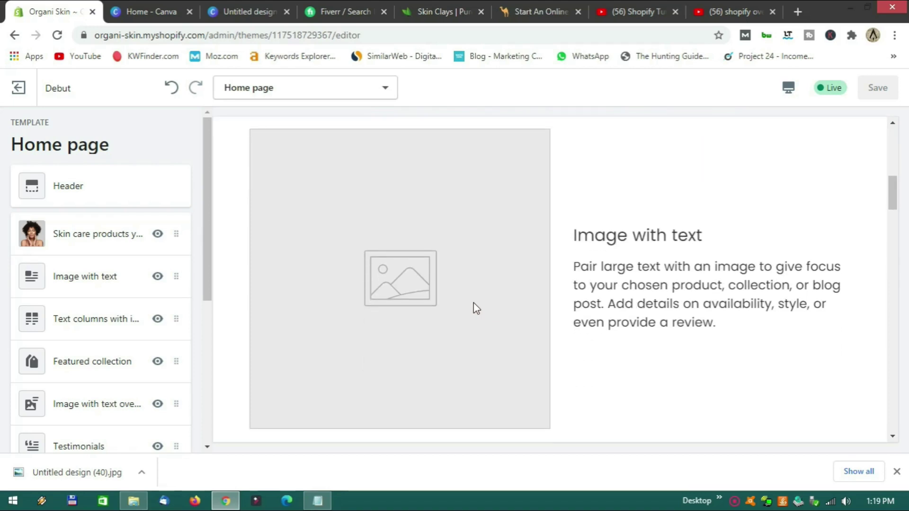
Upload the 'Untitled design (36)' portrait and use it as the Image with text section's image.
click(97, 283)
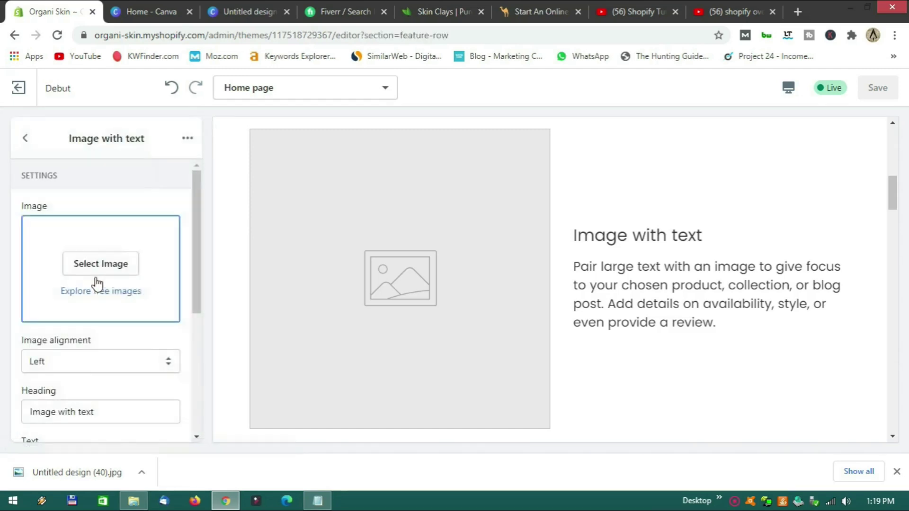
click(107, 269)
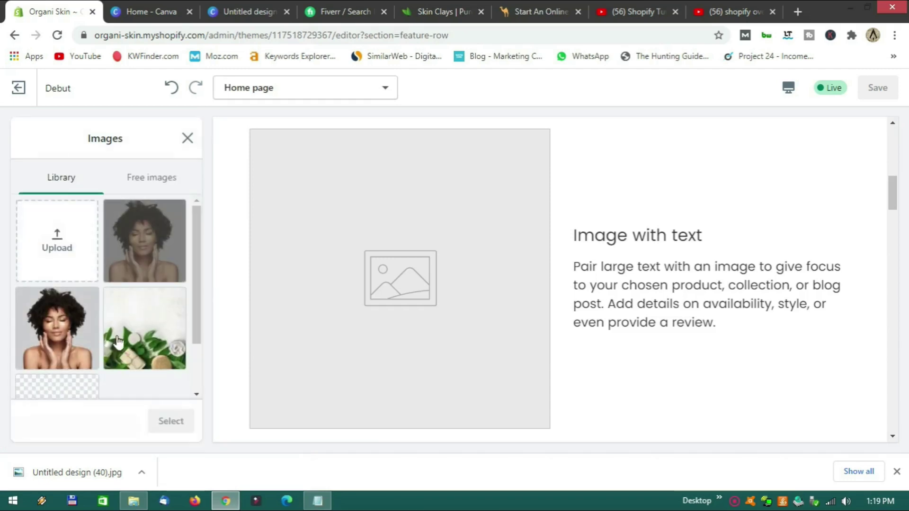
click(133, 501)
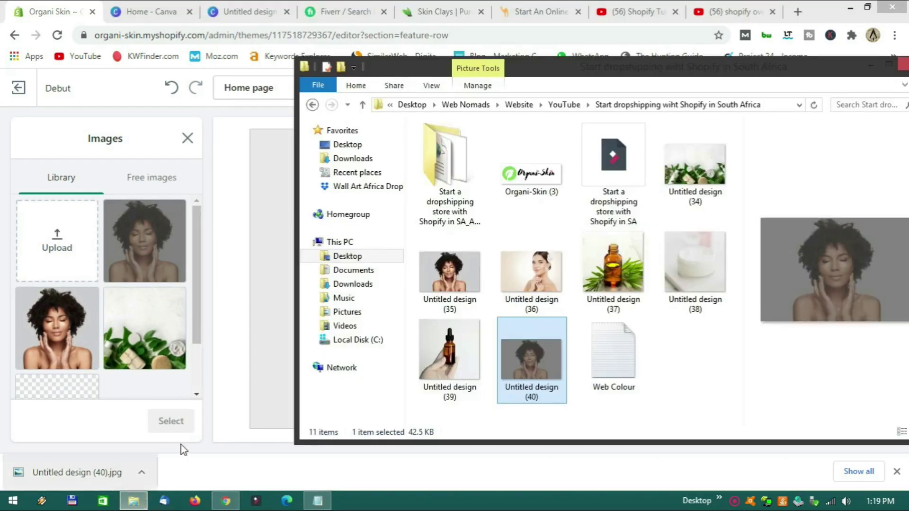
drag(540, 273, 67, 249)
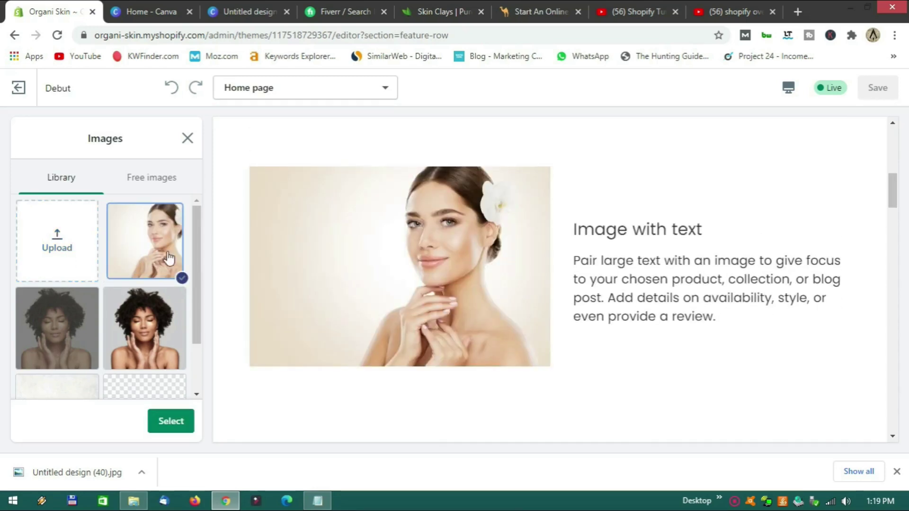
click(171, 421)
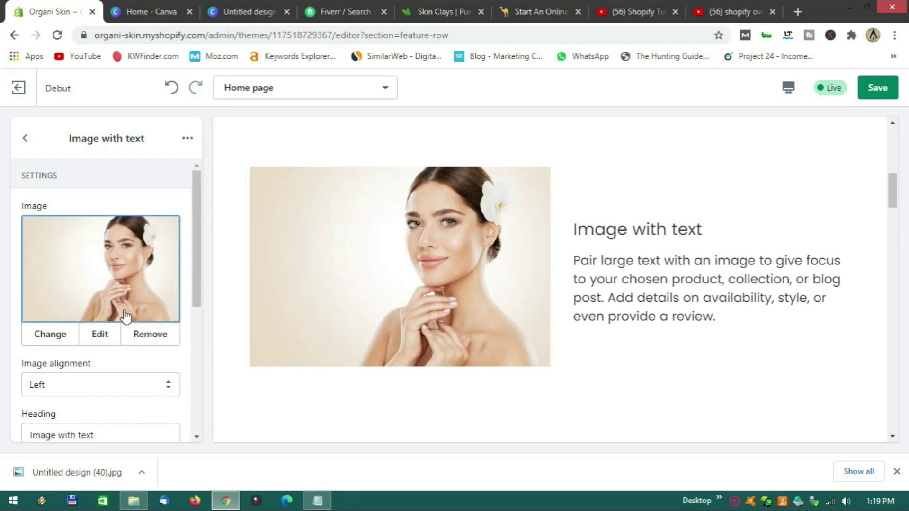
scroll(118, 303, down, 1)
scroll(116, 298, down, 2)
Keep the image aligned left and change the heading to 'We do skin care right.'.
click(109, 261)
click(88, 281)
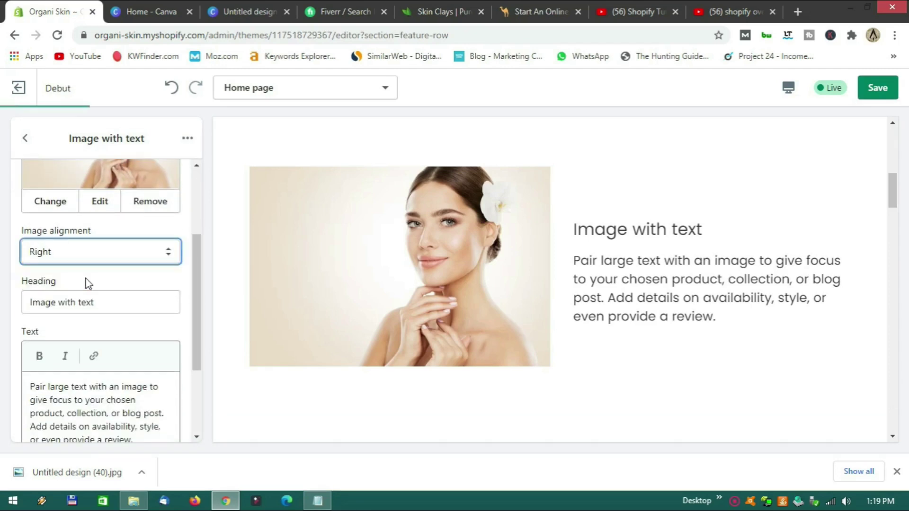
click(100, 251)
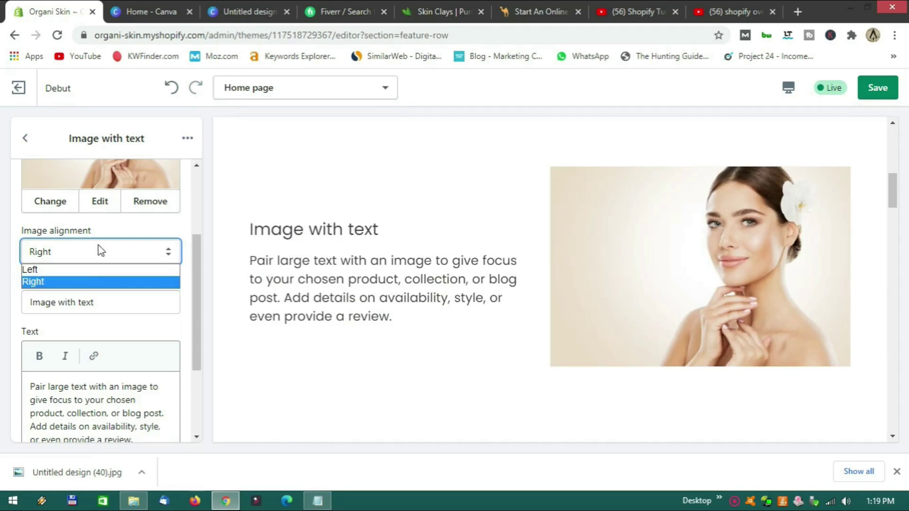
click(84, 270)
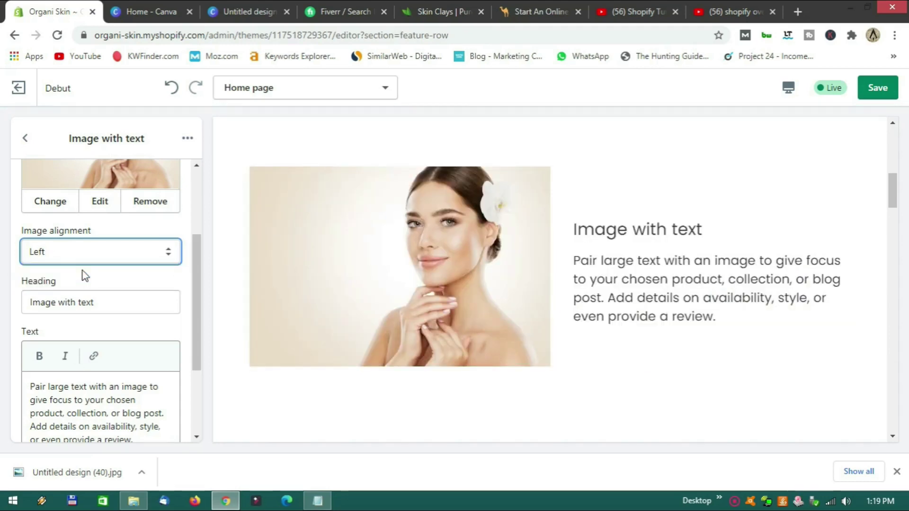
drag(102, 305, 30, 308)
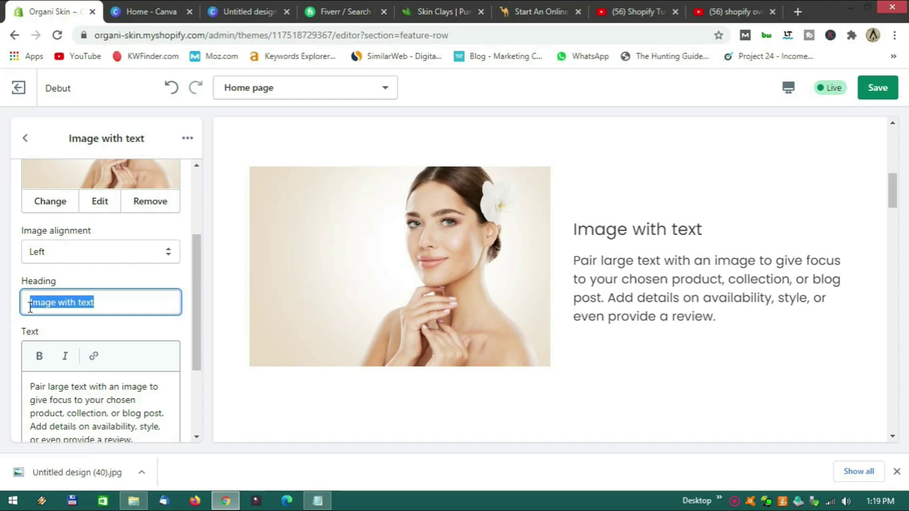
text(We do skin care right.)
scroll(38, 358, down, 3)
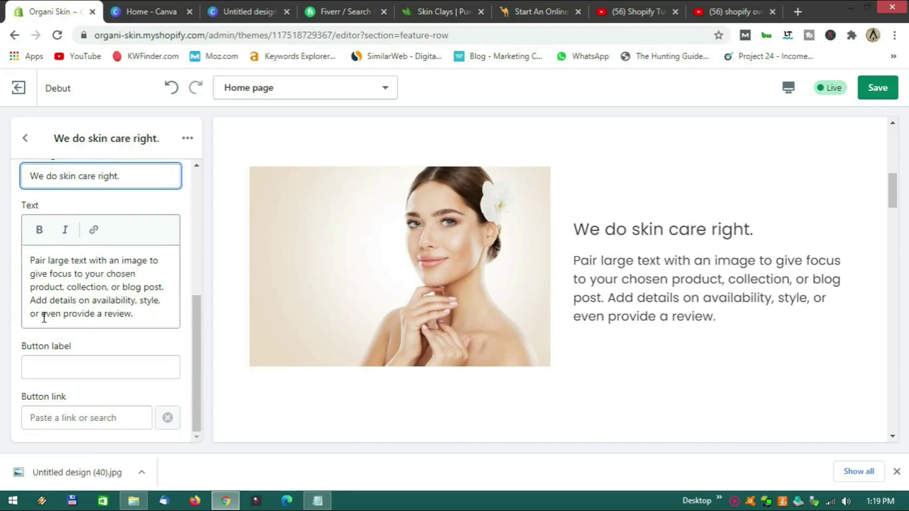
drag(30, 260, 132, 312)
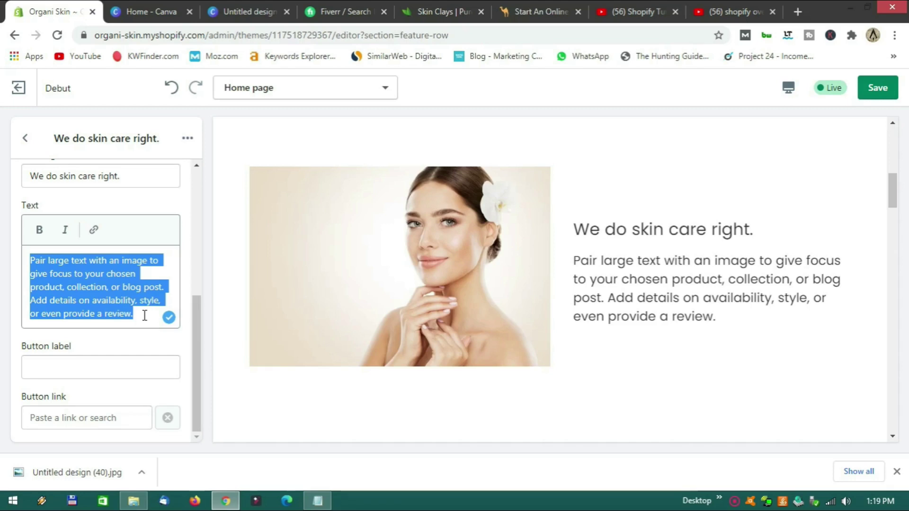
Add a 'View More' button label and set the button link to '#'.
click(85, 371)
text(View More)
click(105, 397)
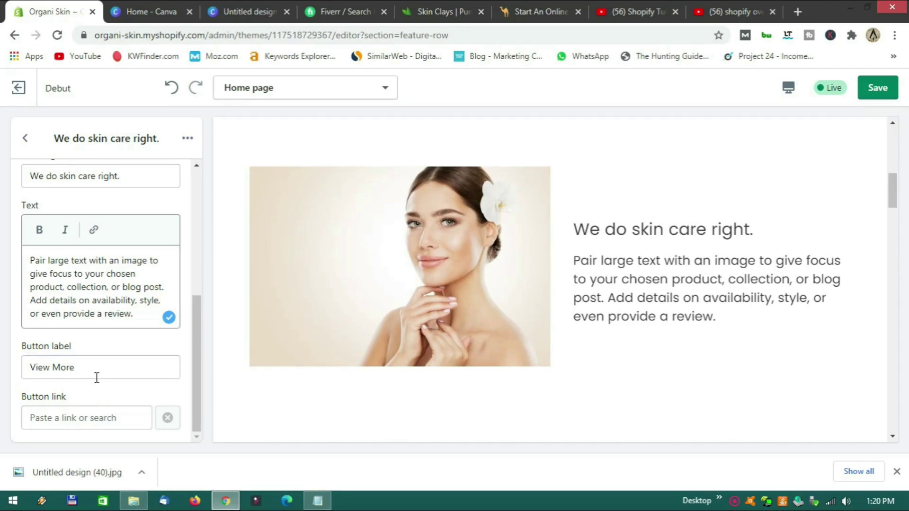
click(78, 416)
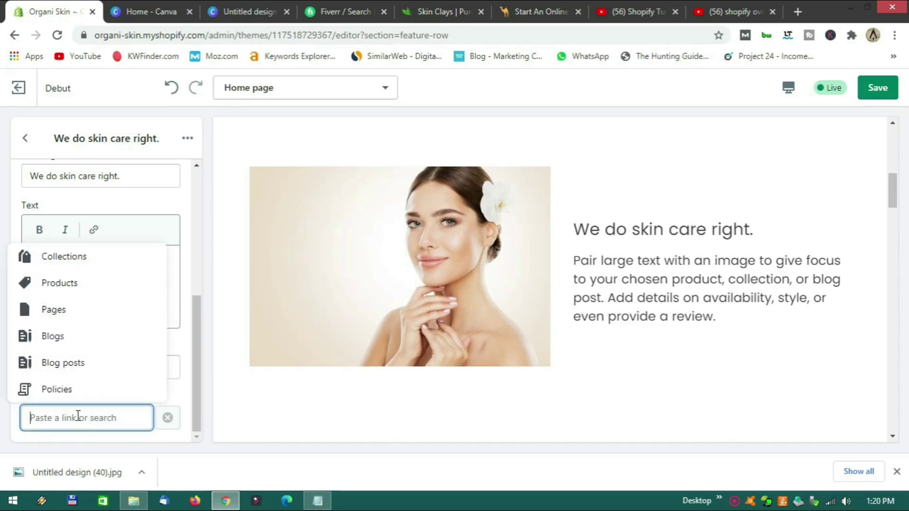
text(#)
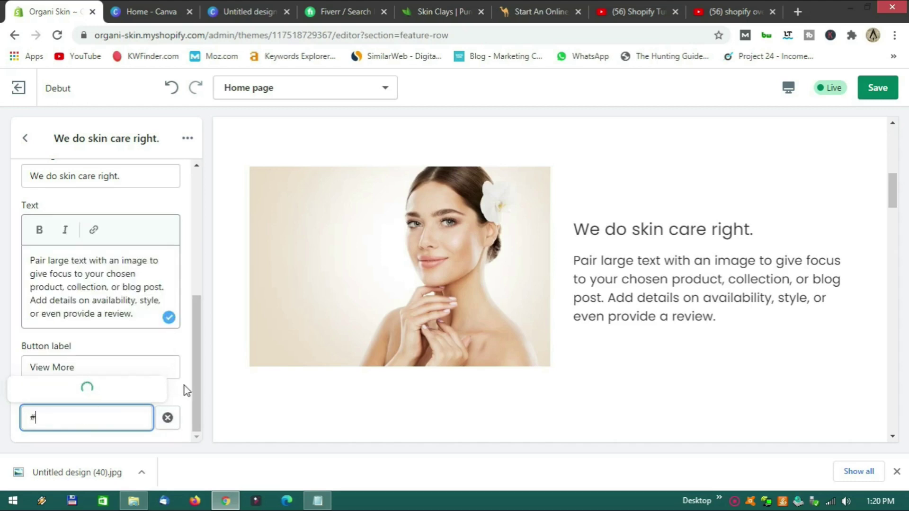
click(187, 391)
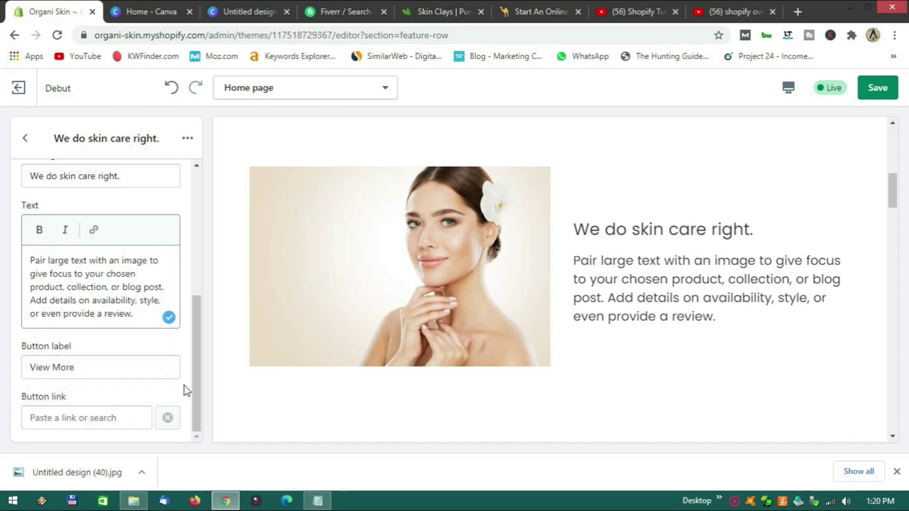
click(87, 410)
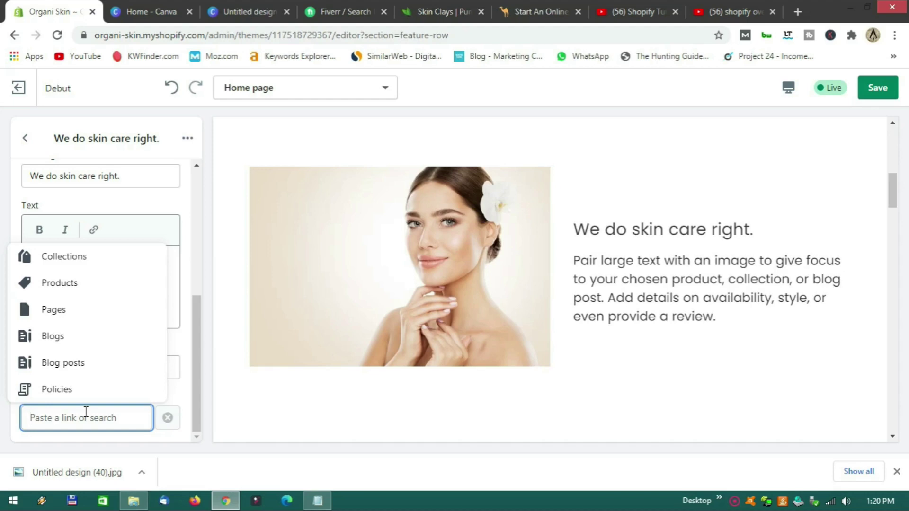
text(#)
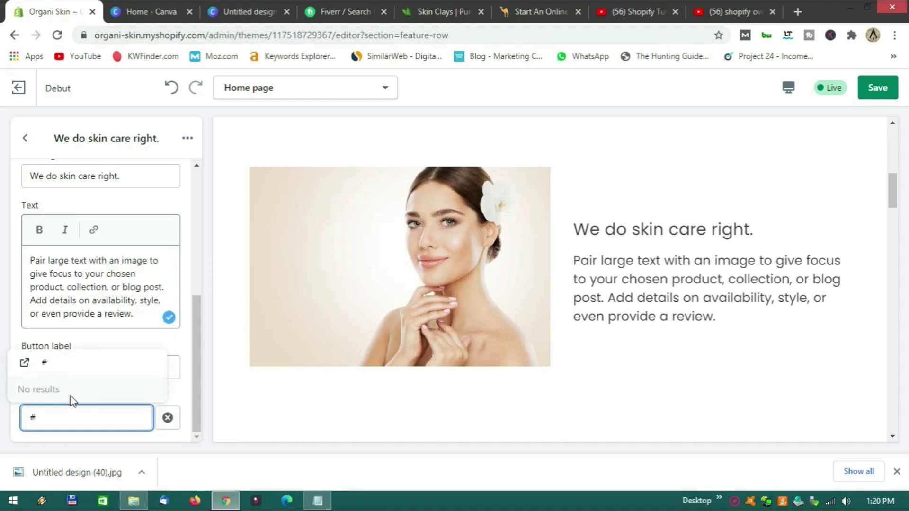
click(47, 363)
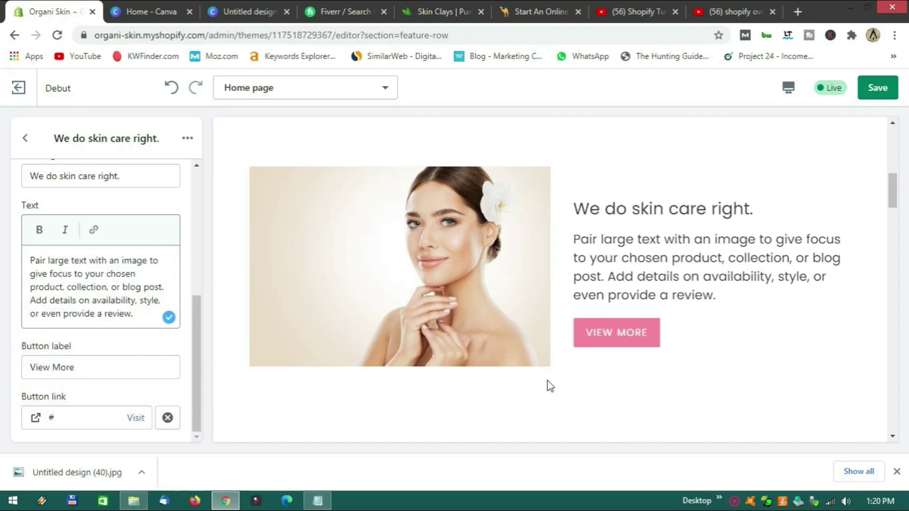
Test the VIEW MORE button in the preview and return to the section list.
click(618, 332)
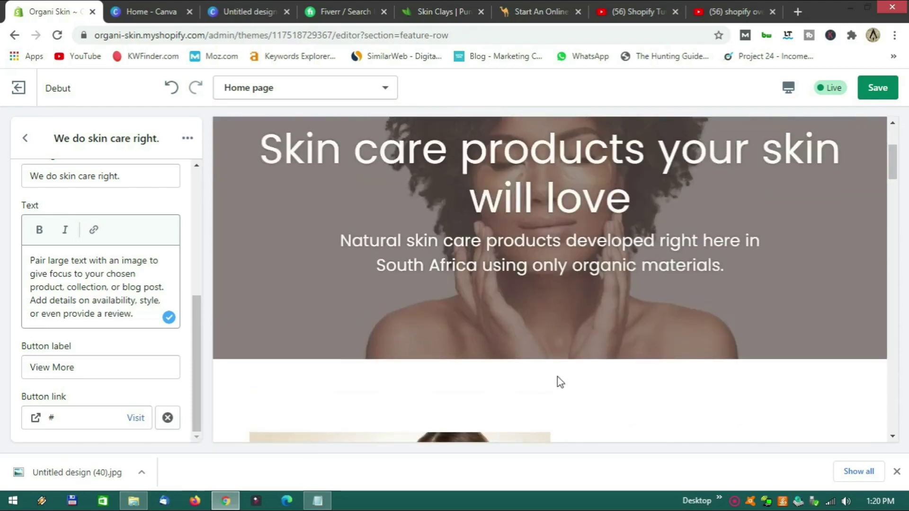
scroll(548, 330, down, 4)
click(574, 398)
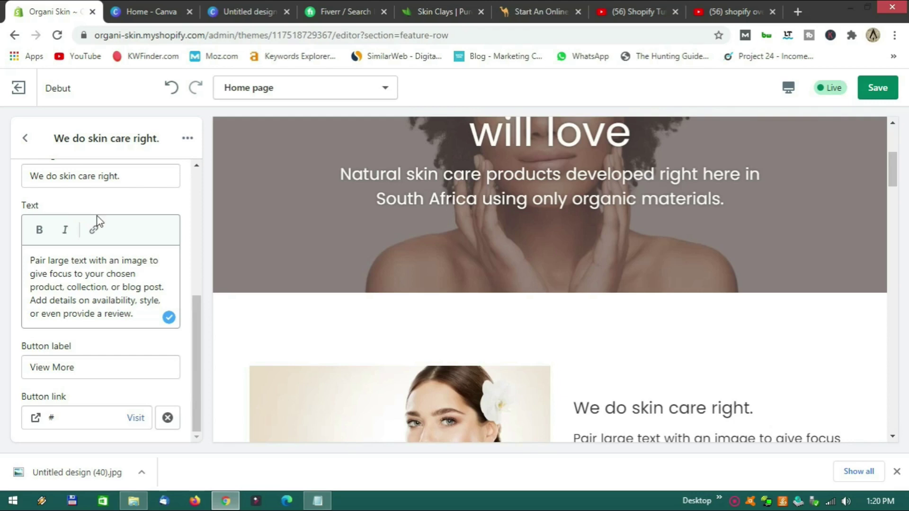
click(26, 140)
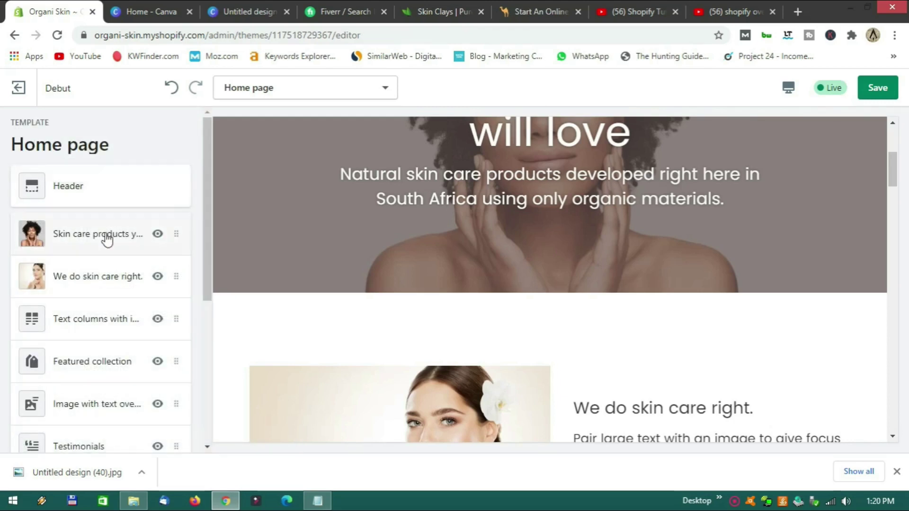
Link the hero banner's VIEW OUR PRODUCTS button to '#' and test it in the preview.
click(108, 239)
scroll(157, 317, down, 8)
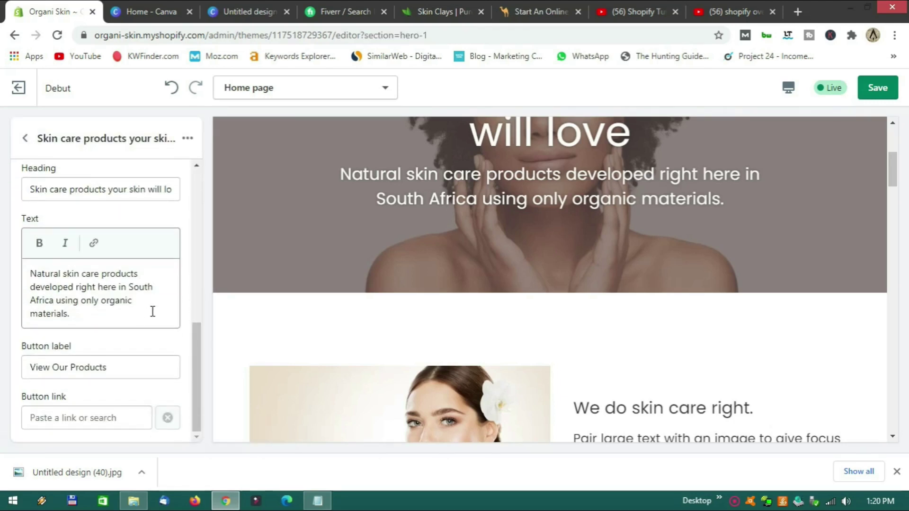
click(58, 423)
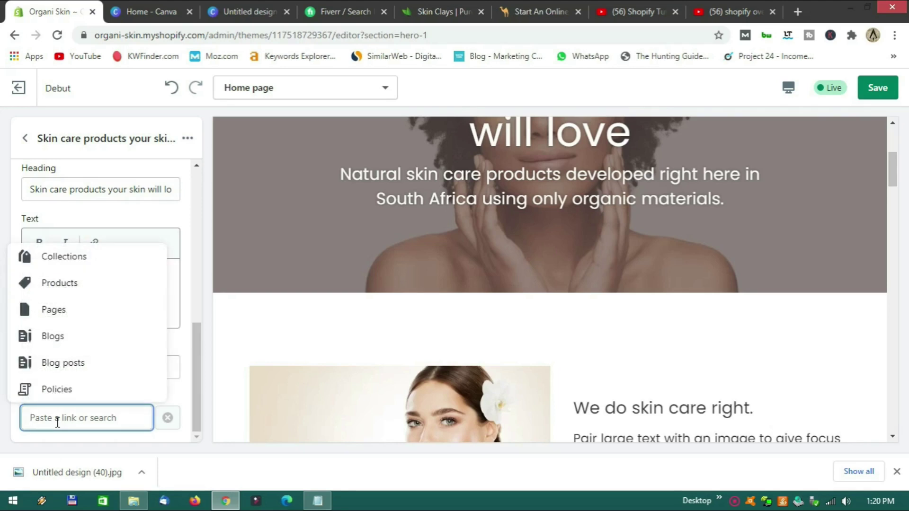
text(#)
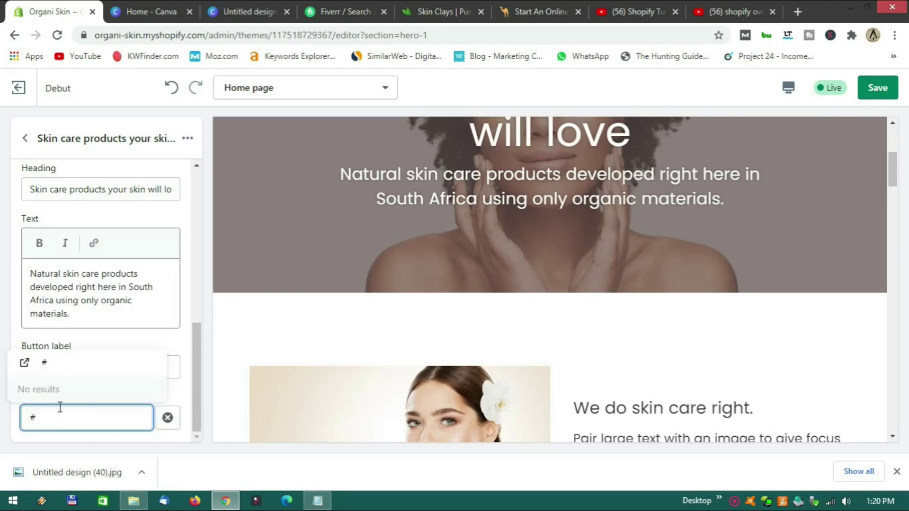
click(58, 367)
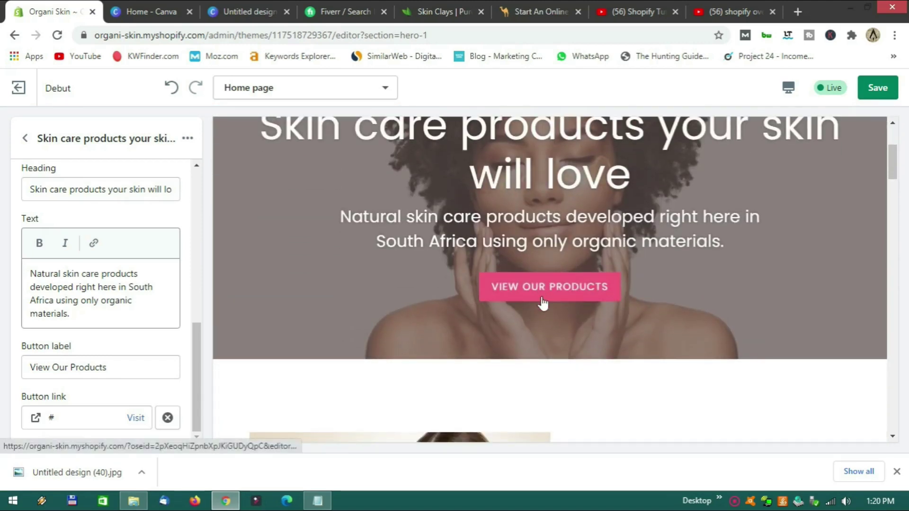
click(543, 289)
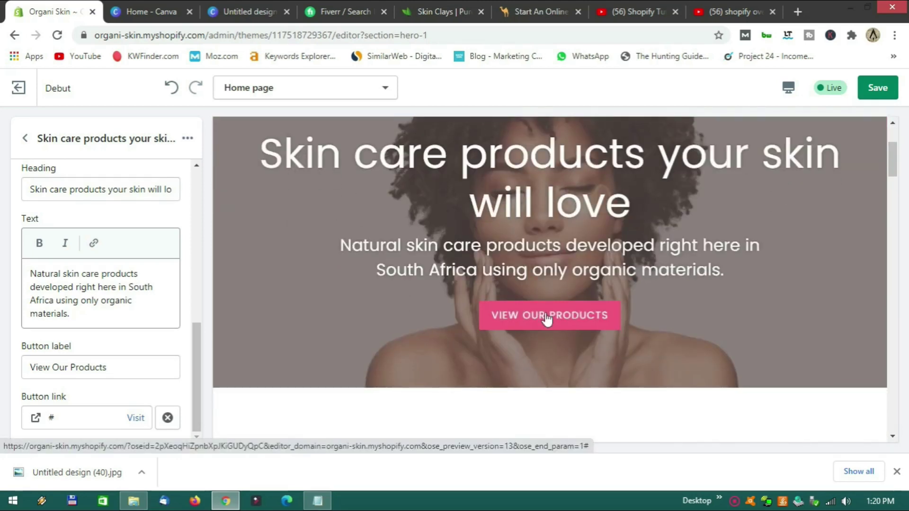
click(546, 319)
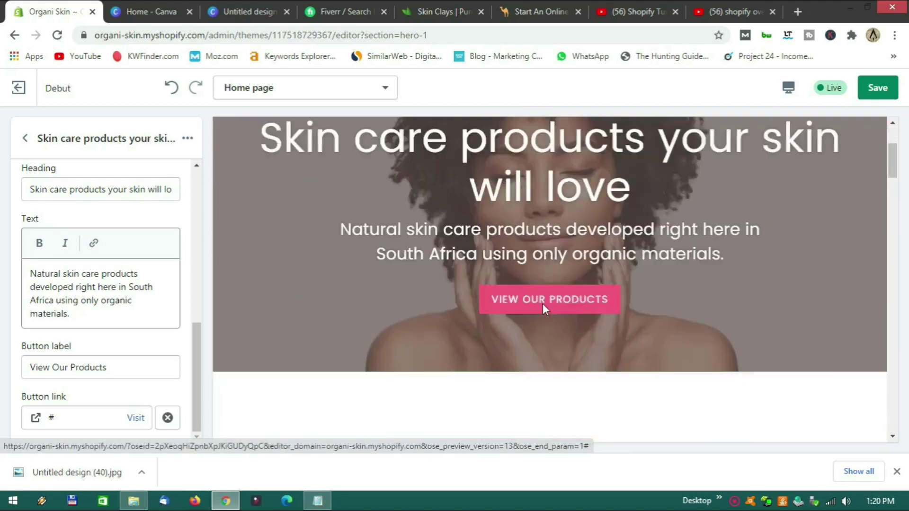
scroll(545, 301, down, 5)
scroll(544, 298, up, 10)
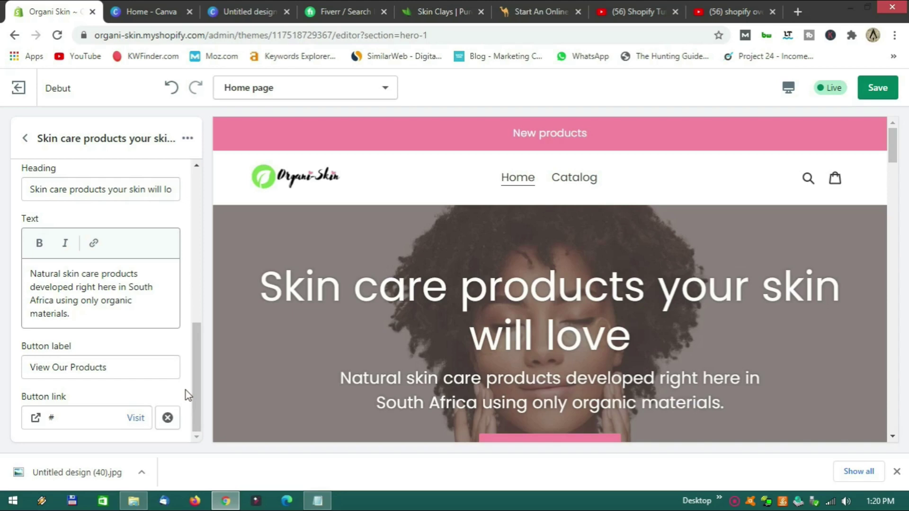
click(25, 137)
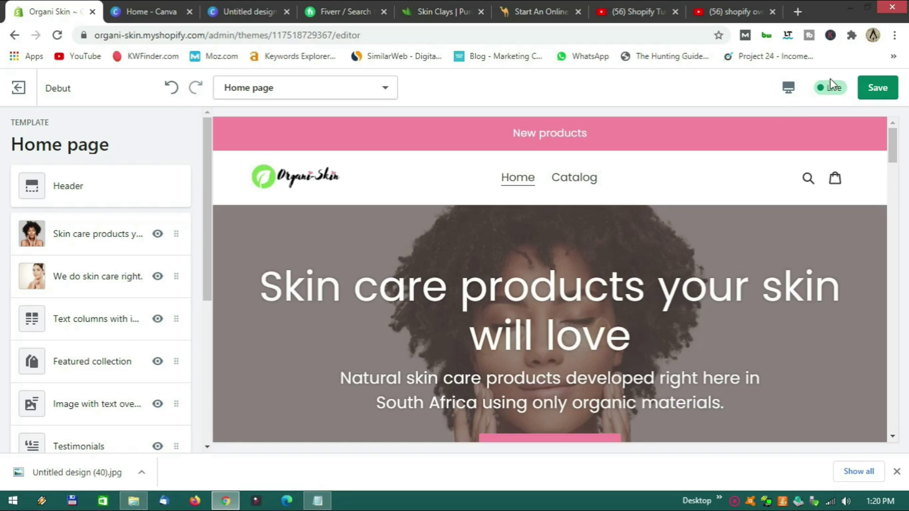
Preview the home page at desktop width and scroll through it.
click(789, 88)
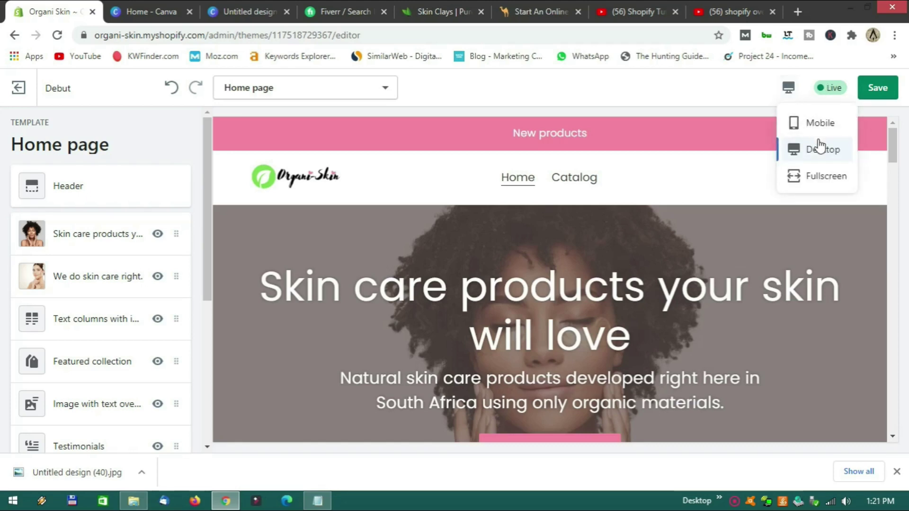
click(817, 176)
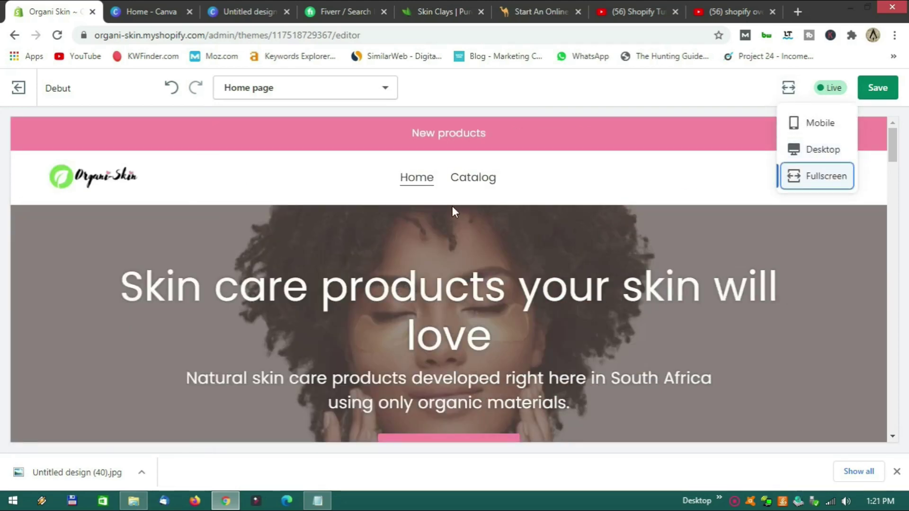
scroll(532, 192, down, 1)
scroll(531, 190, up, 1)
scroll(531, 192, down, 7)
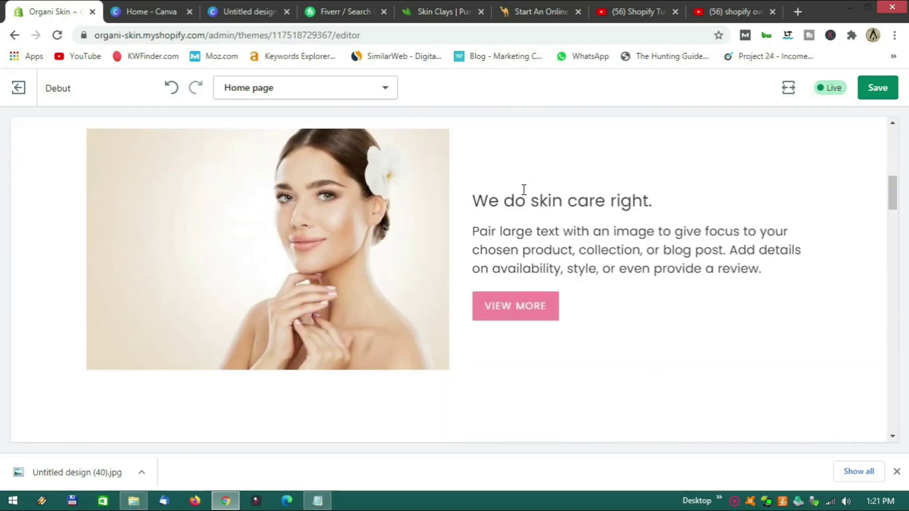
scroll(516, 197, down, 5)
scroll(507, 201, up, 10)
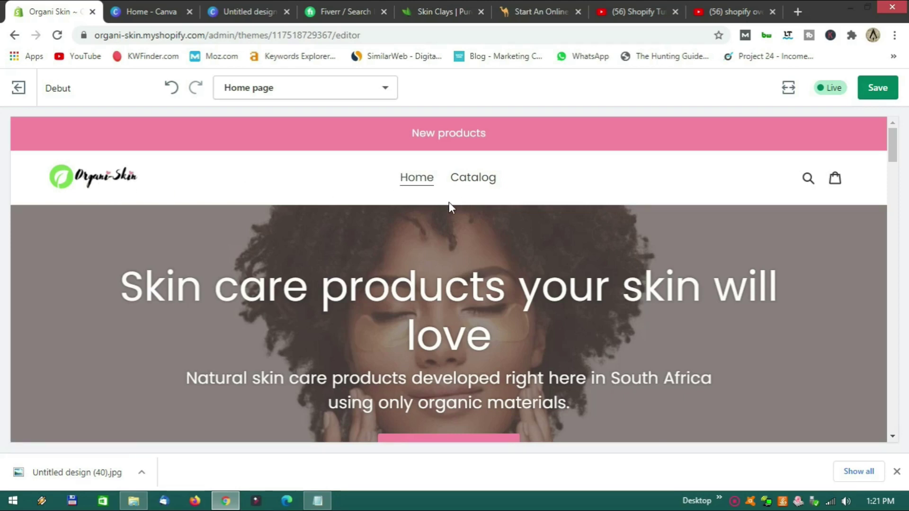
scroll(449, 203, down, 4)
scroll(449, 202, down, 8)
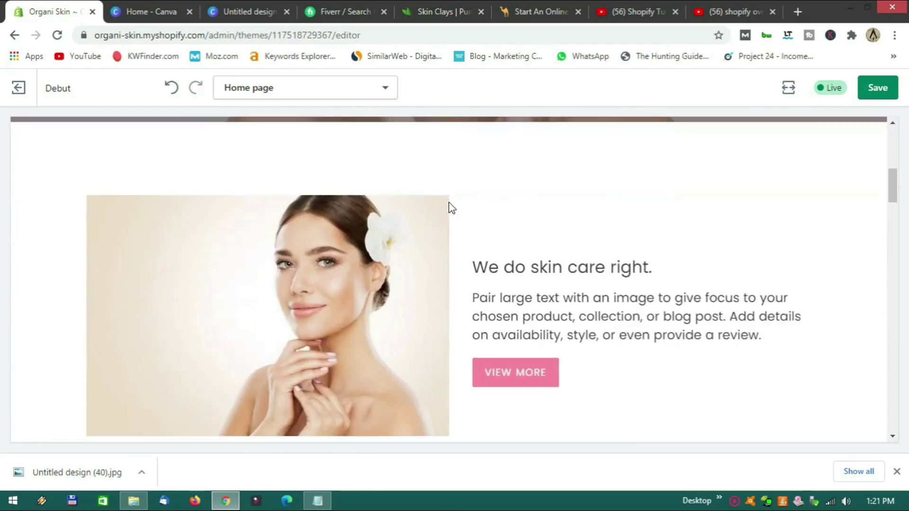
Check the mobile preview, switch back to desktop, and open the Text columns with images section.
click(788, 87)
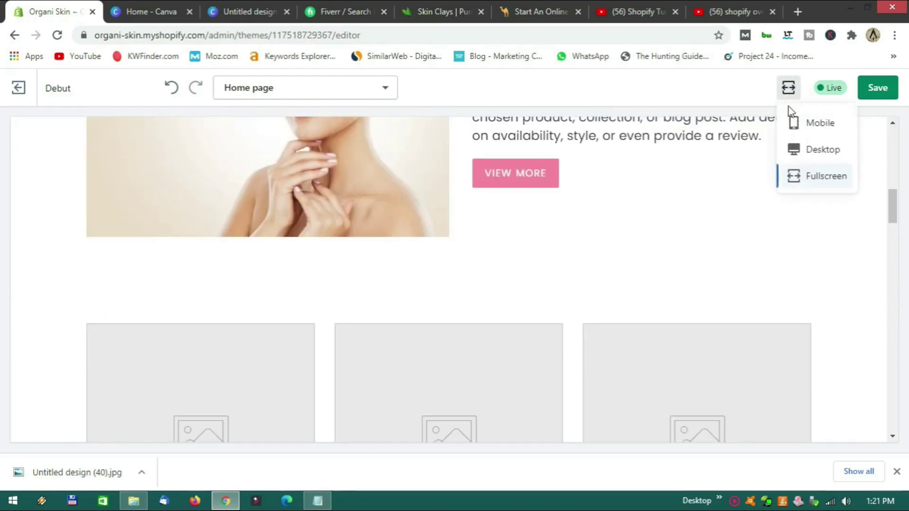
click(814, 123)
scroll(580, 183, up, 10)
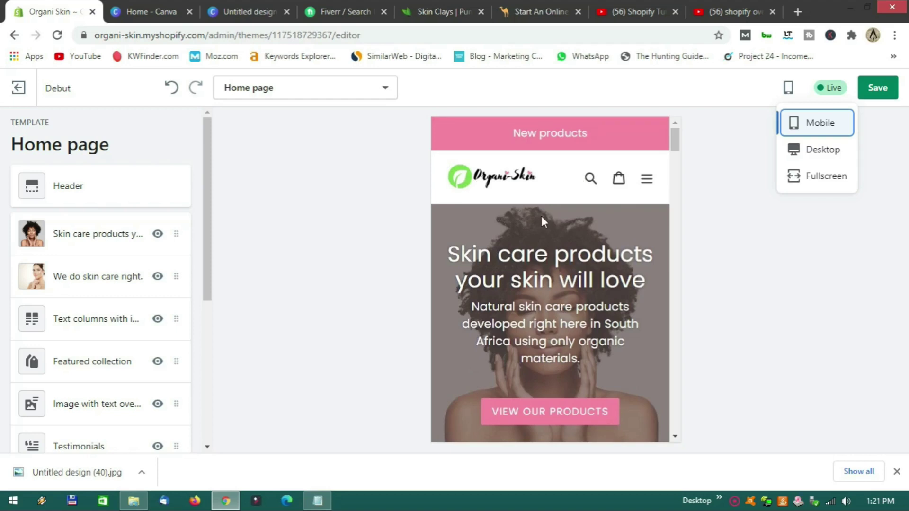
scroll(541, 216, down, 8)
scroll(544, 221, up, 8)
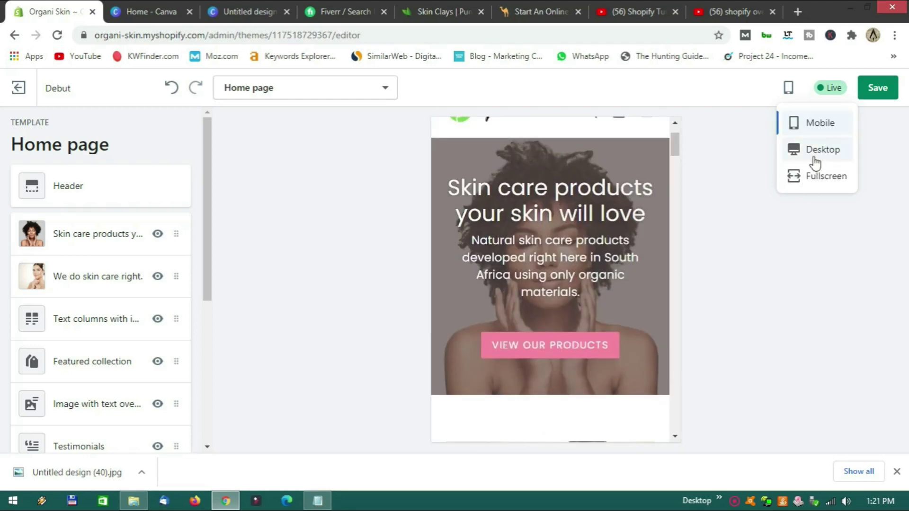
click(814, 162)
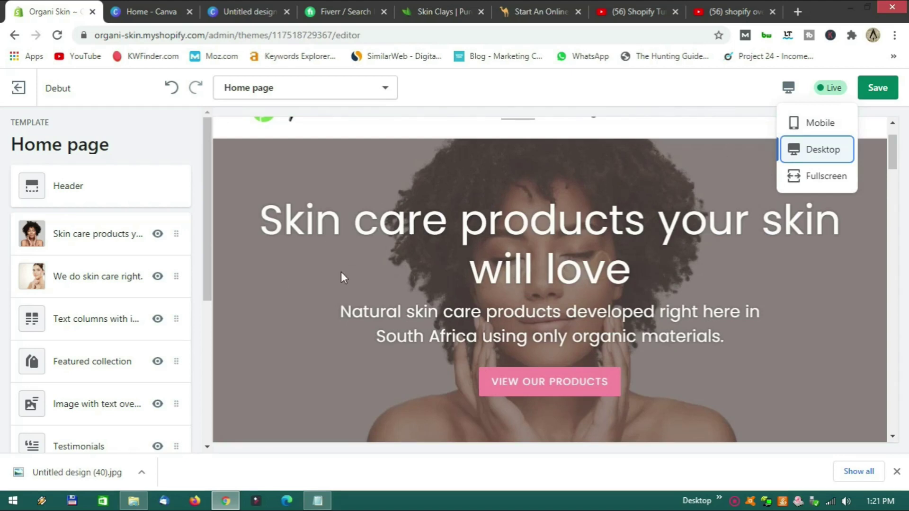
scroll(341, 273, down, 10)
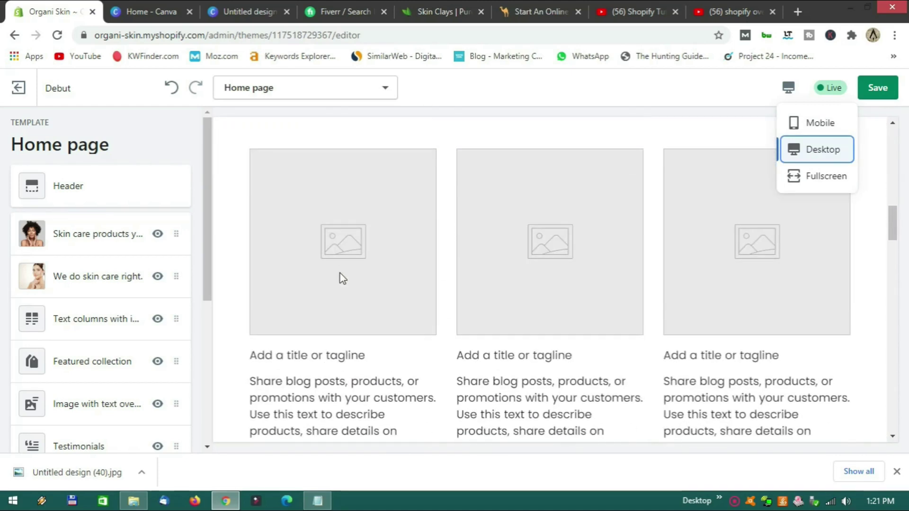
click(83, 325)
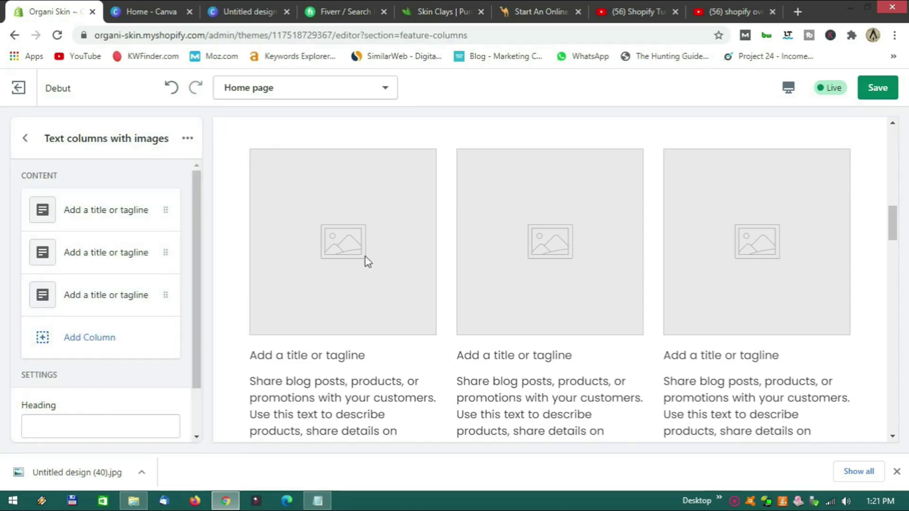
Drag Featured collection above Text columns with images in the Home page section list.
scroll(425, 265, down, 7)
scroll(447, 256, up, 8)
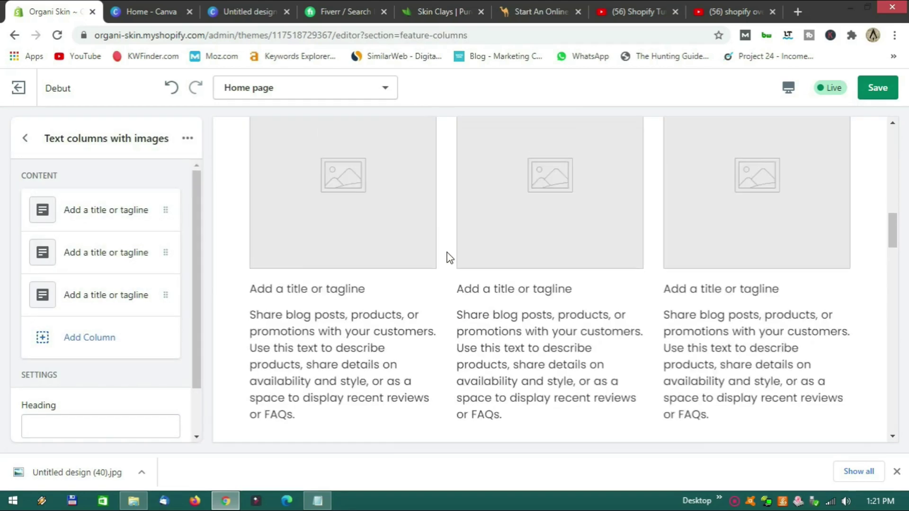
scroll(450, 258, up, 3)
scroll(449, 255, down, 3)
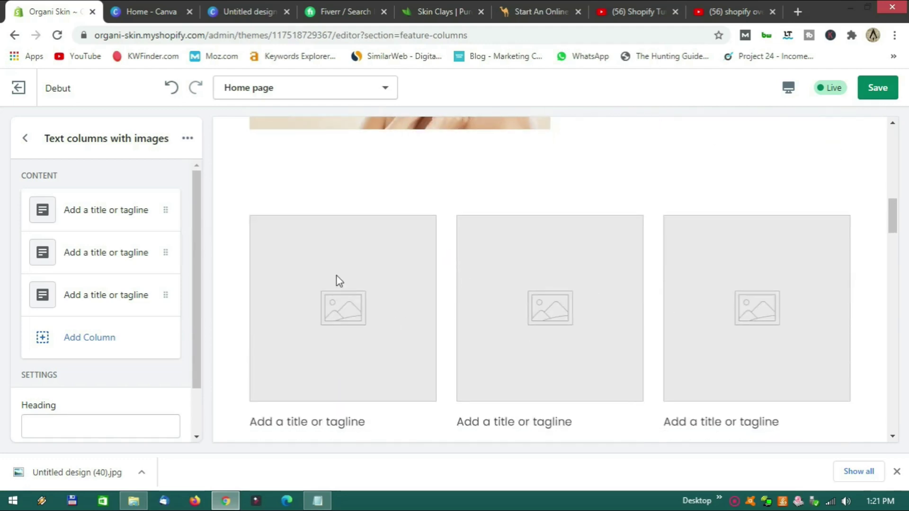
click(25, 138)
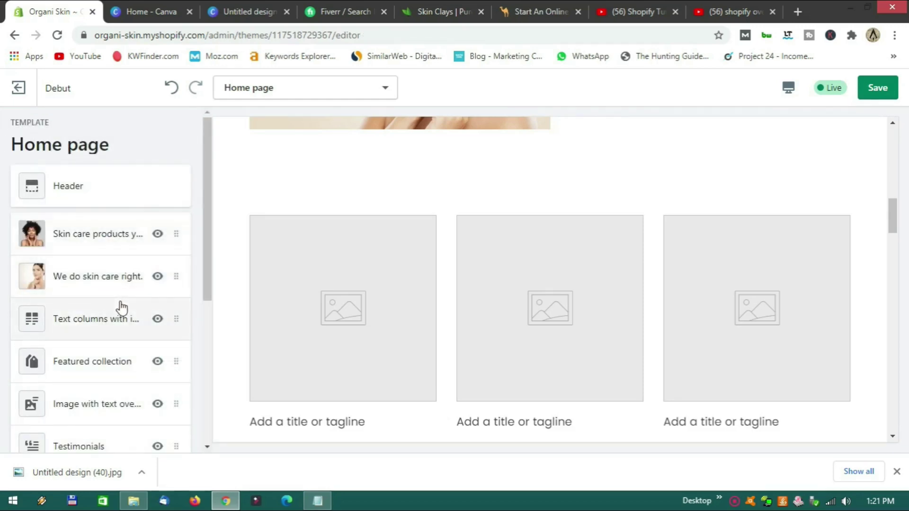
scroll(119, 307, down, 1)
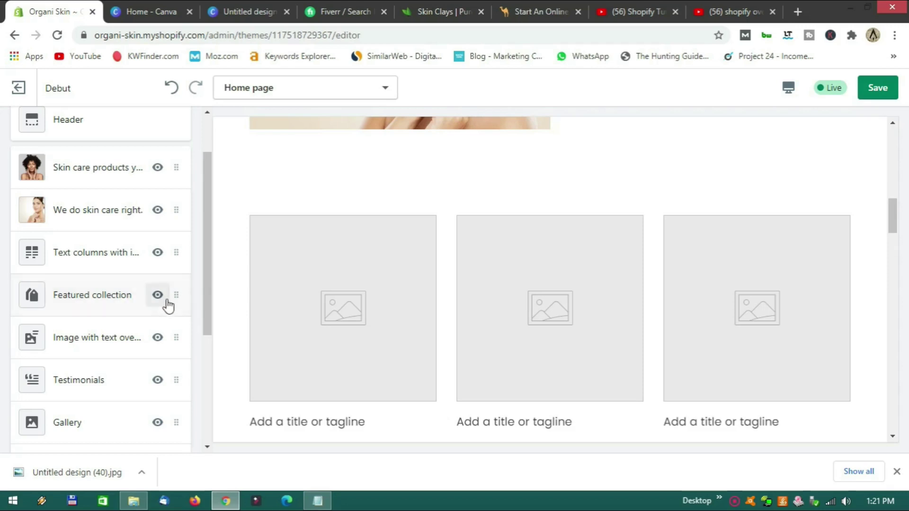
drag(177, 294, 176, 253)
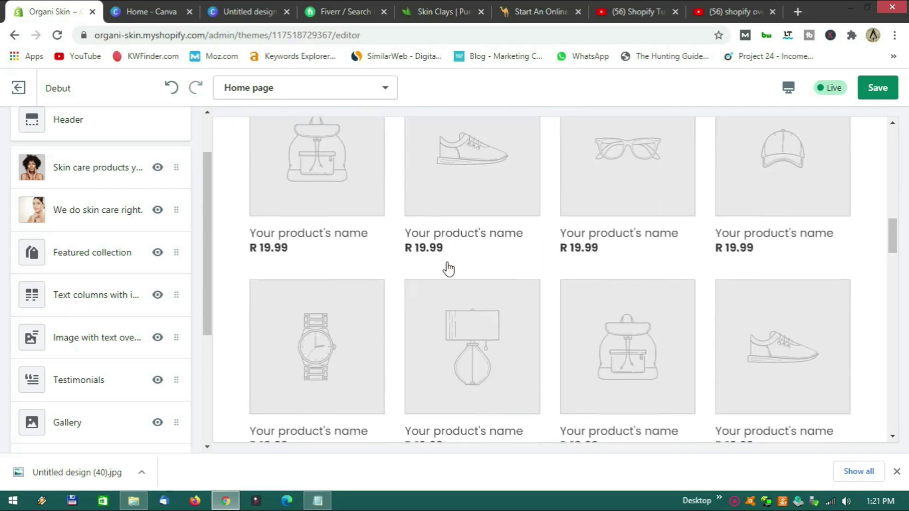
scroll(547, 280, down, 7)
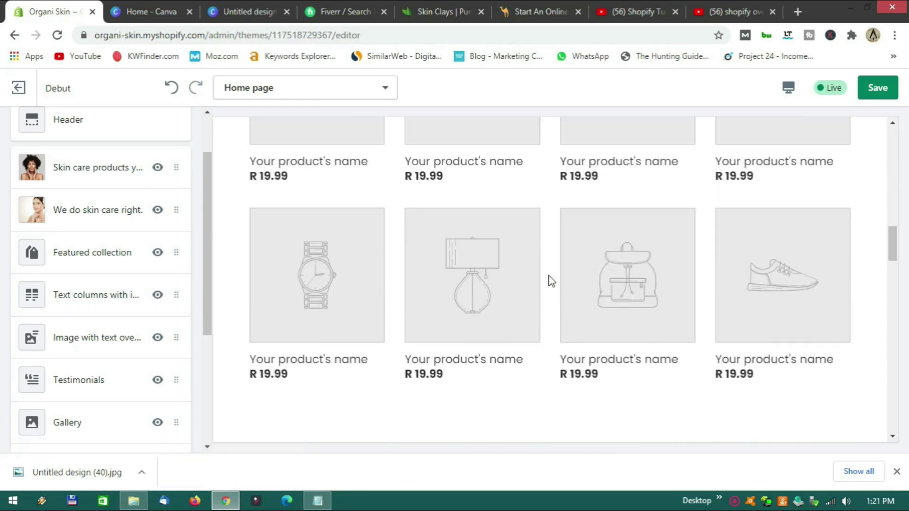
scroll(549, 280, up, 6)
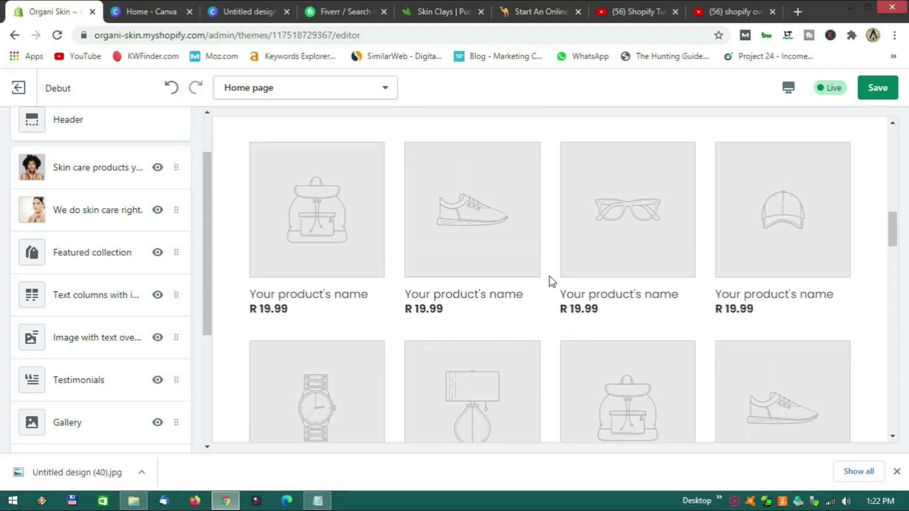
scroll(551, 281, up, 4)
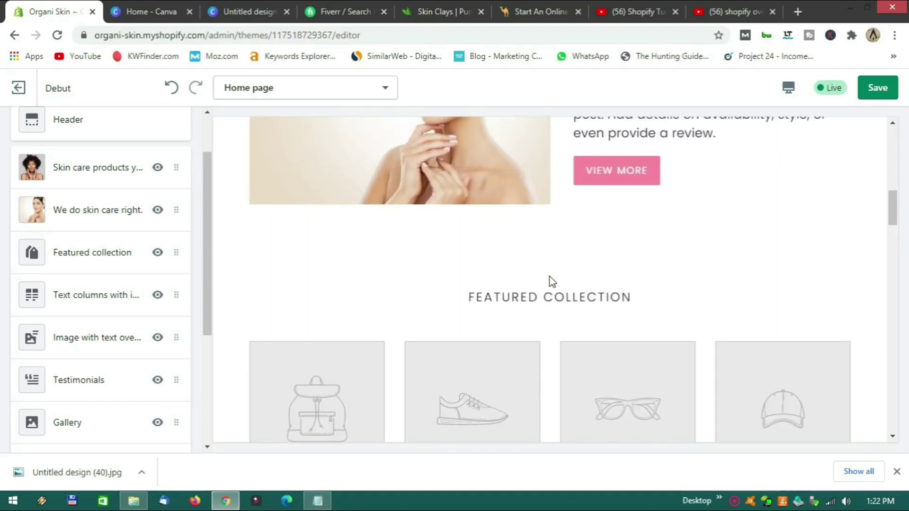
scroll(549, 281, up, 1)
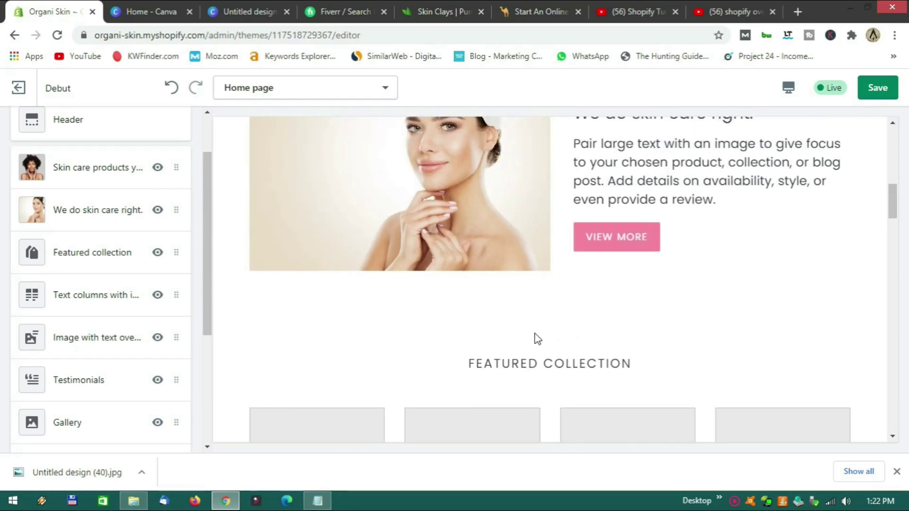
scroll(537, 339, down, 4)
scroll(544, 335, up, 5)
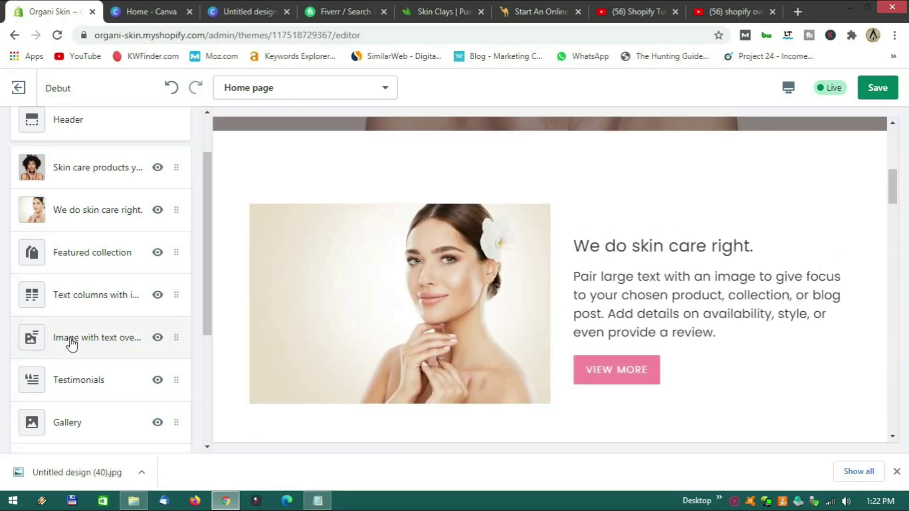
scroll(71, 344, up, 1)
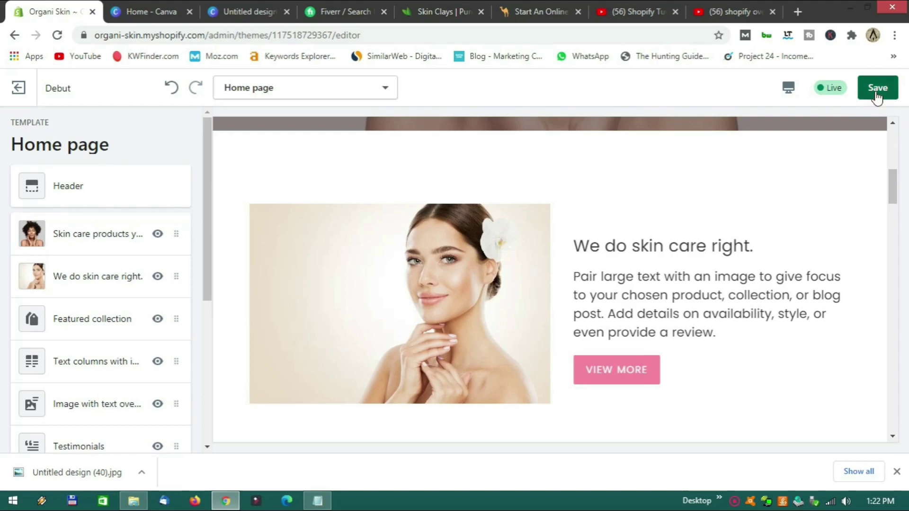
Save the home page and exit to the store's Products > Collections list.
click(876, 98)
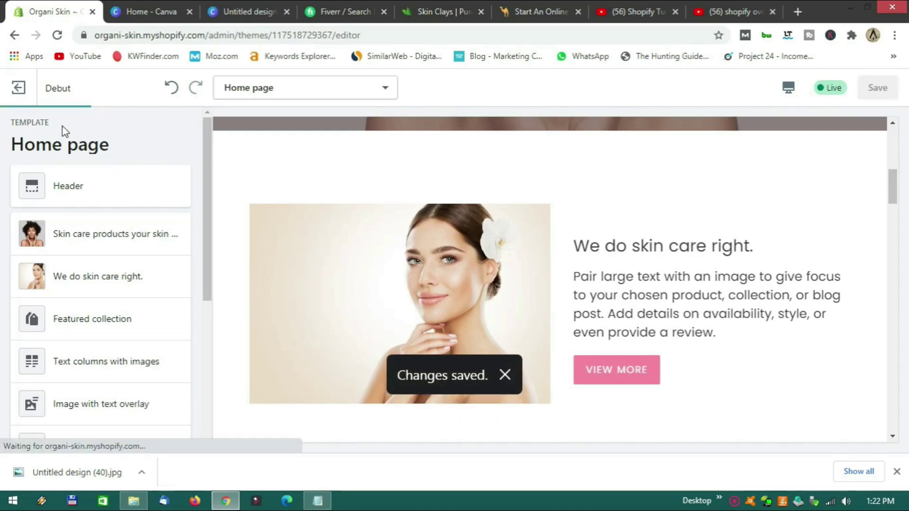
click(21, 96)
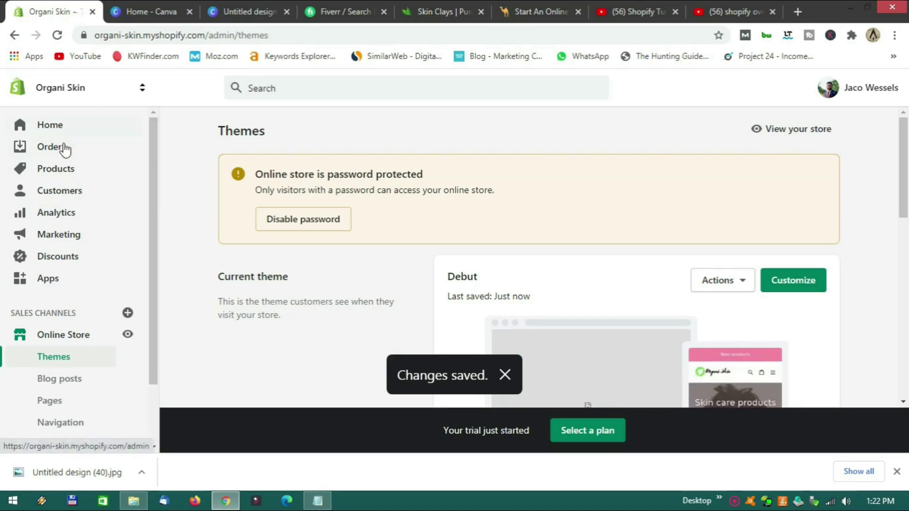
click(68, 177)
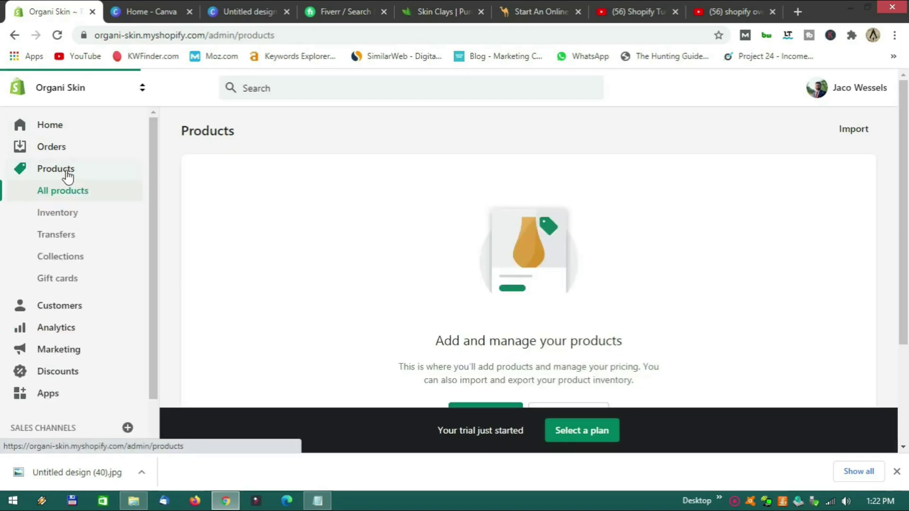
click(62, 262)
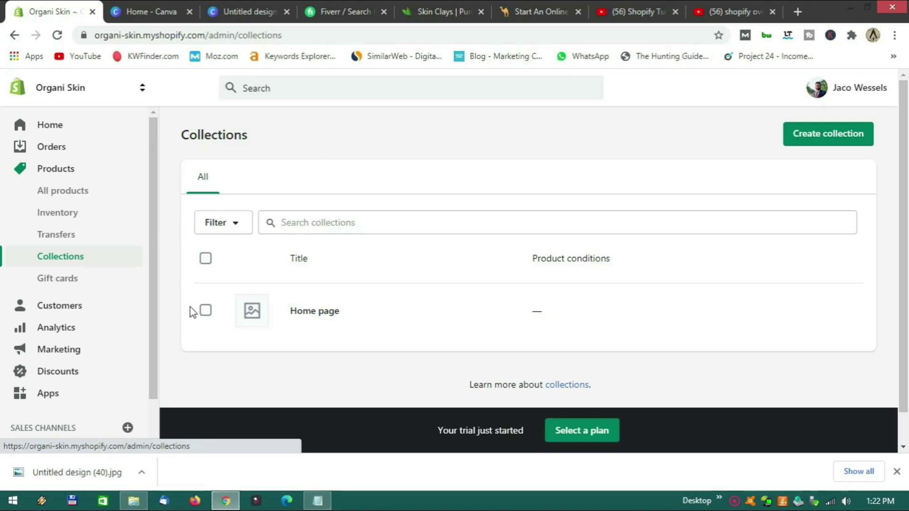
Delete the default Home page collection and start a new collection.
click(206, 311)
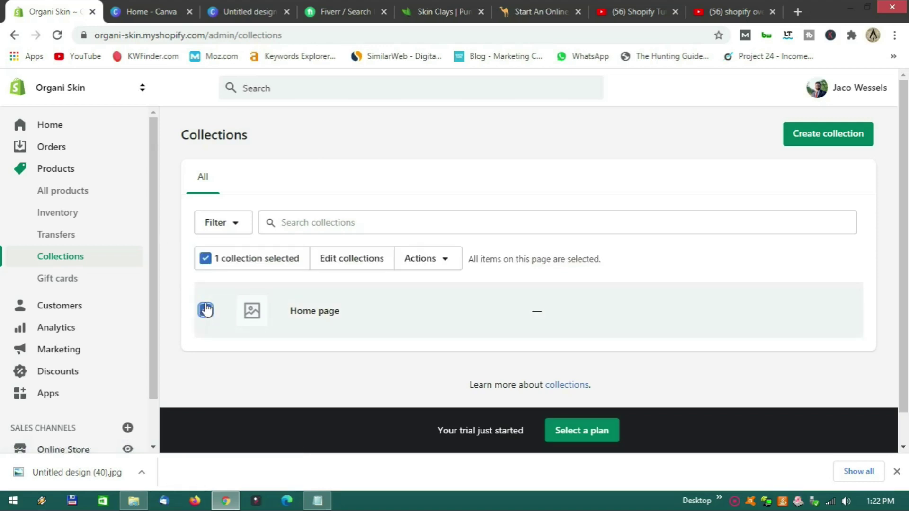
click(451, 258)
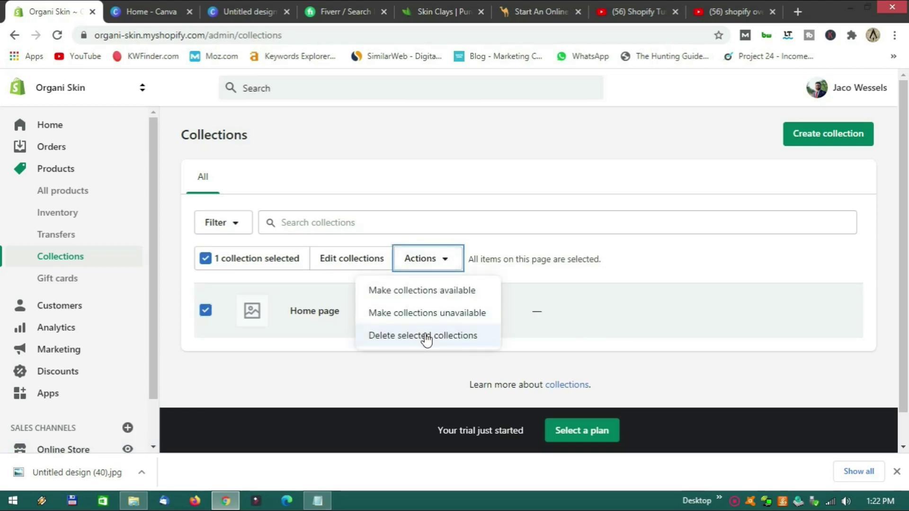
click(427, 336)
click(610, 218)
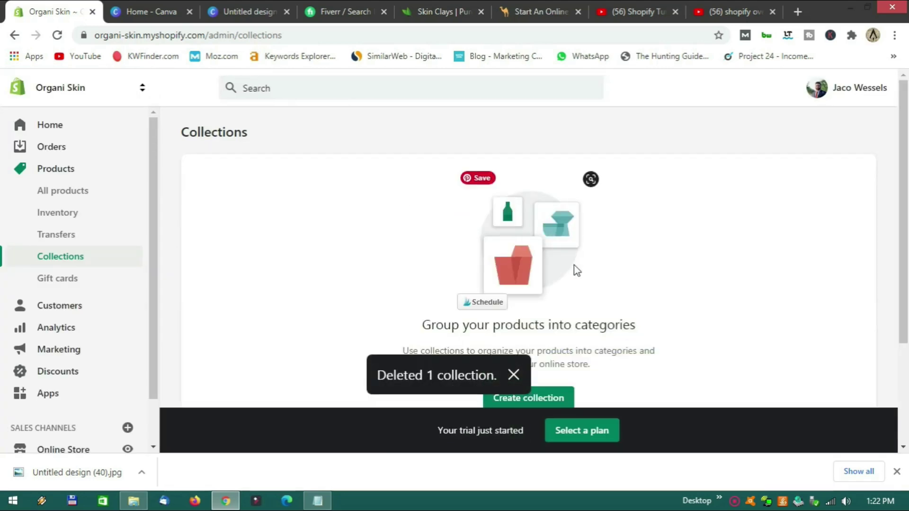
scroll(577, 271, down, 3)
click(538, 273)
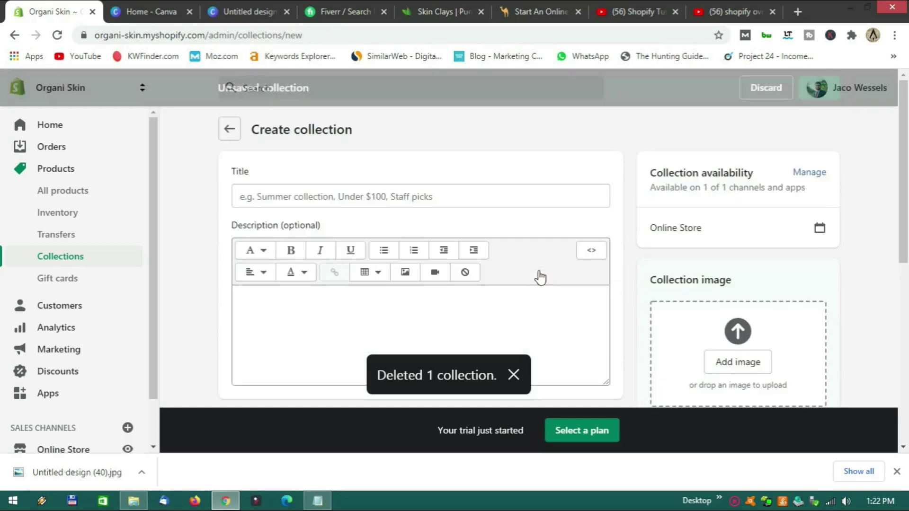
Switch to the Skin Clays tab and scroll to its Featured product grid.
click(439, 21)
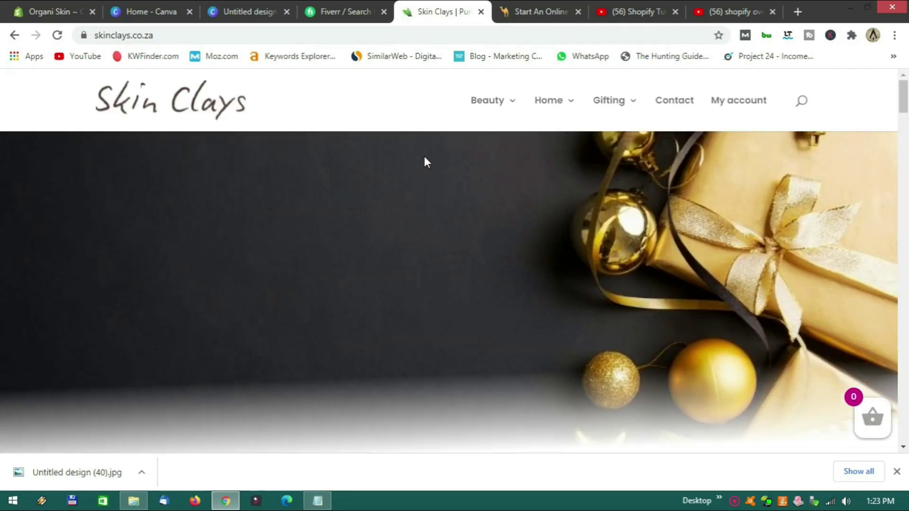
scroll(424, 158, down, 12)
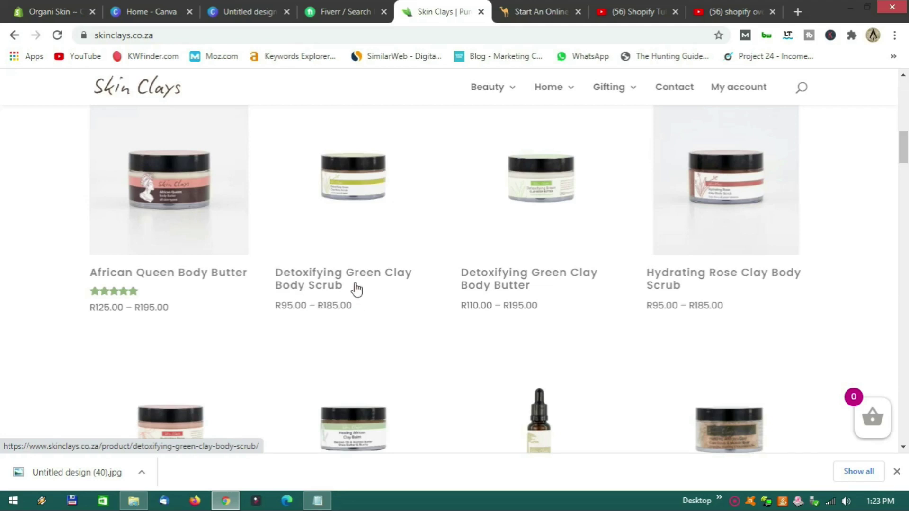
Title the new collection 'Scrub' and paste Lorem ipsum text as its description.
click(55, 15)
click(278, 198)
text(S)
key(BackSpace)
text(Scrub)
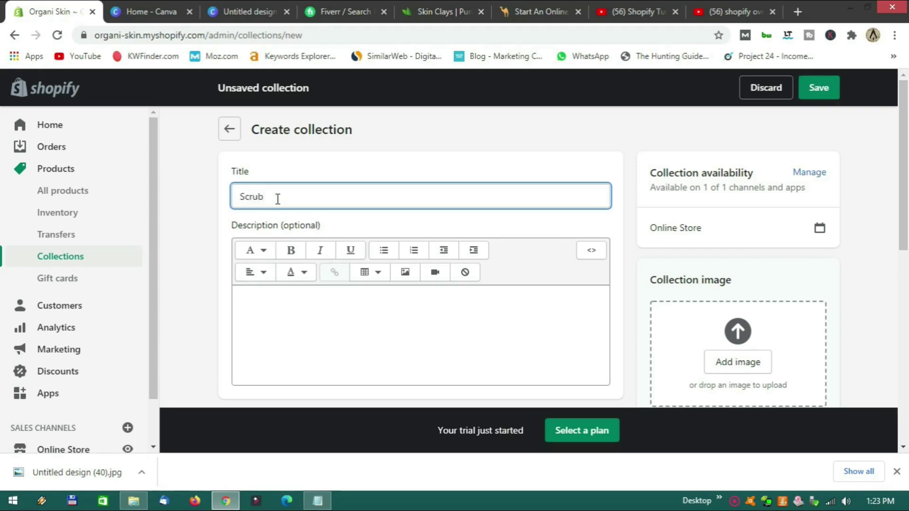
scroll(330, 240, down, 3)
scroll(307, 260, up, 2)
click(299, 248)
scroll(339, 265, up, 2)
scroll(341, 276, down, 2)
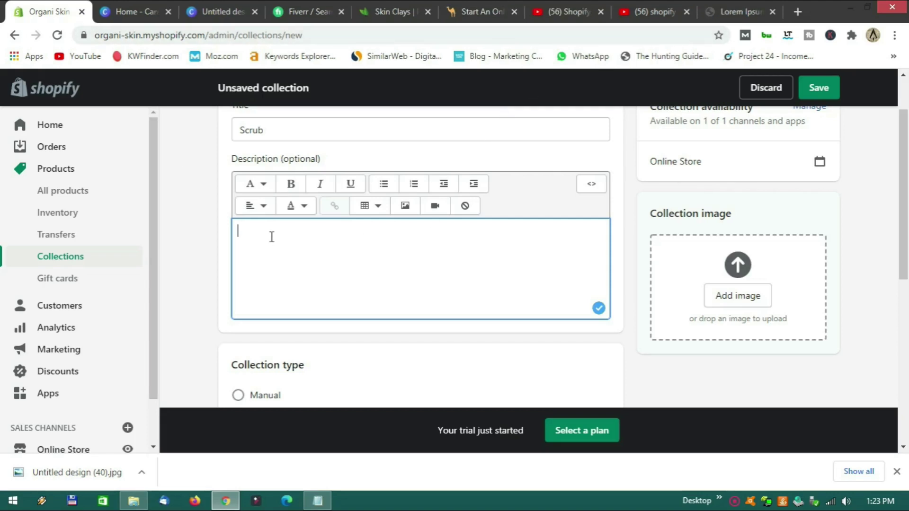
text(Lorem ipsum dolor sit amet, consectetur adipiscing elit, sed do eiusmod tempor incididunt ut labore et dolore magna aliqua.)
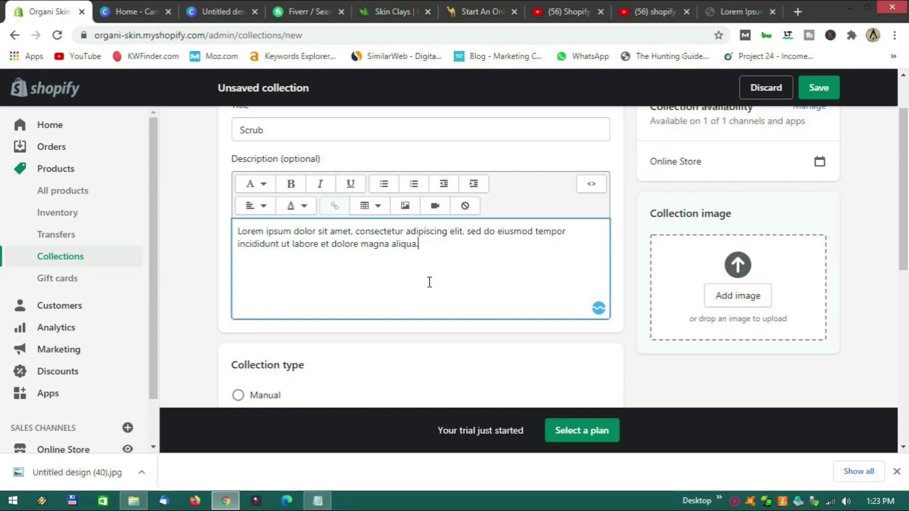
scroll(438, 271, up, 1)
scroll(379, 263, down, 5)
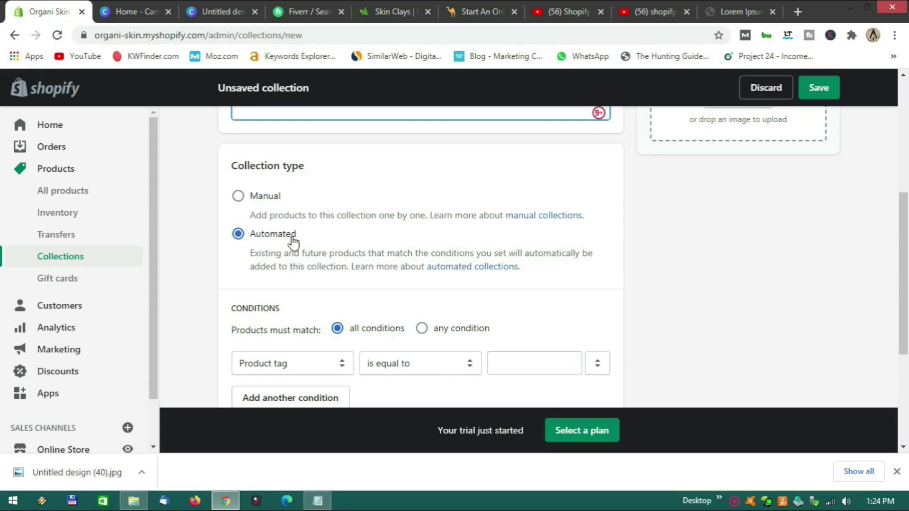
scroll(303, 237, down, 2)
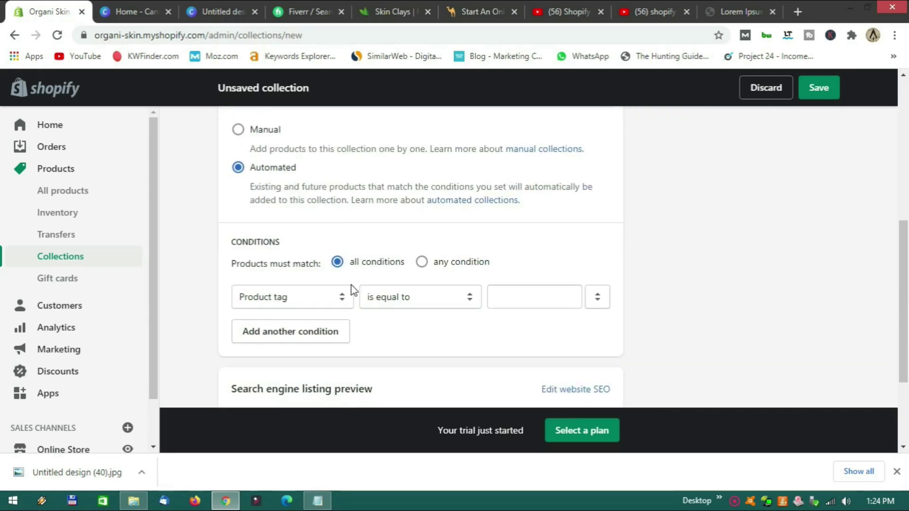
Add the automated condition: product title contains 'Scrub'.
click(313, 302)
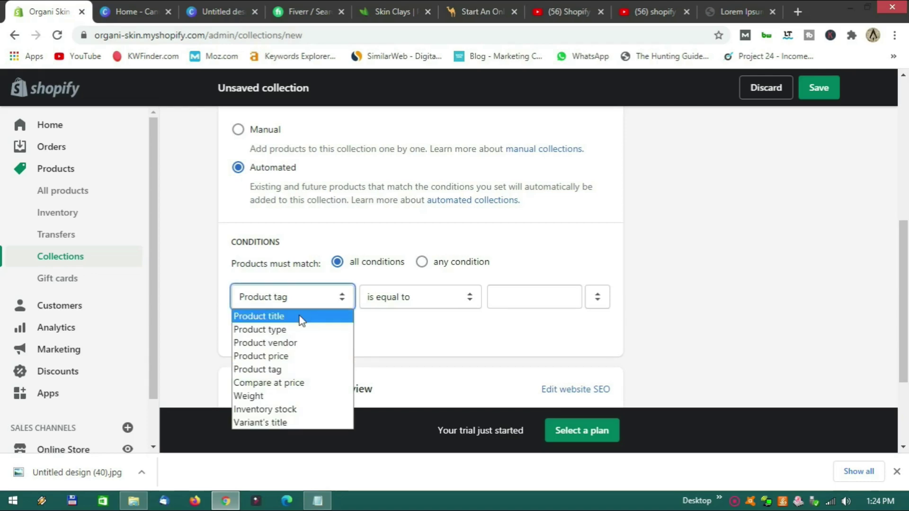
click(300, 318)
click(512, 299)
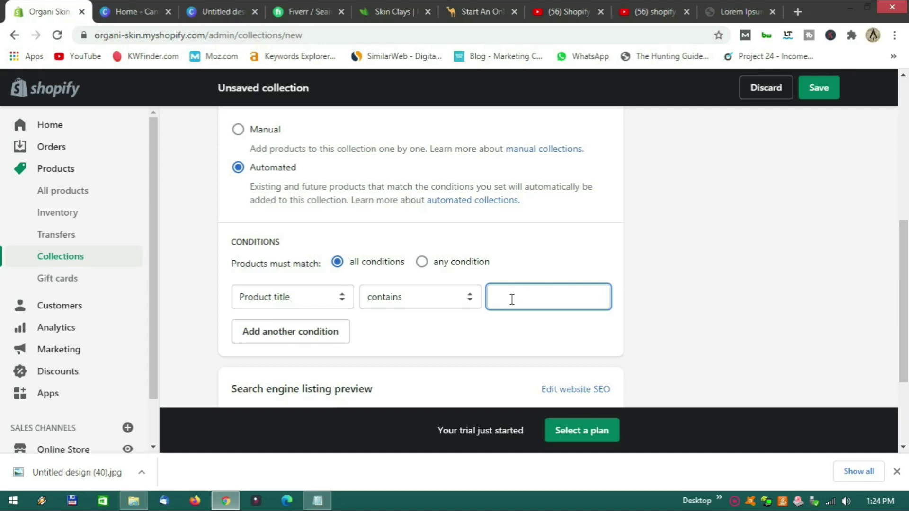
text(Scrub)
Drop Untitled design (38), the cream jar picture, in as the Scrub collection image and save.
click(464, 348)
scroll(635, 331, up, 5)
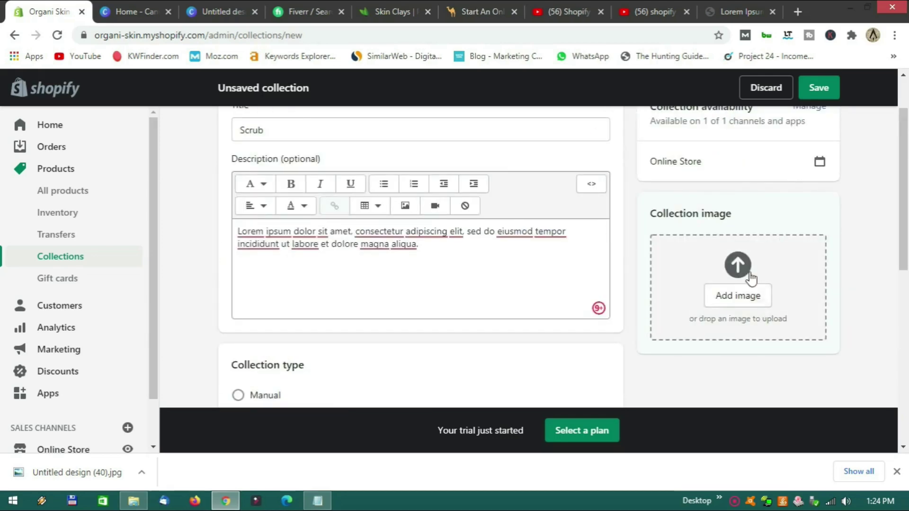
click(746, 300)
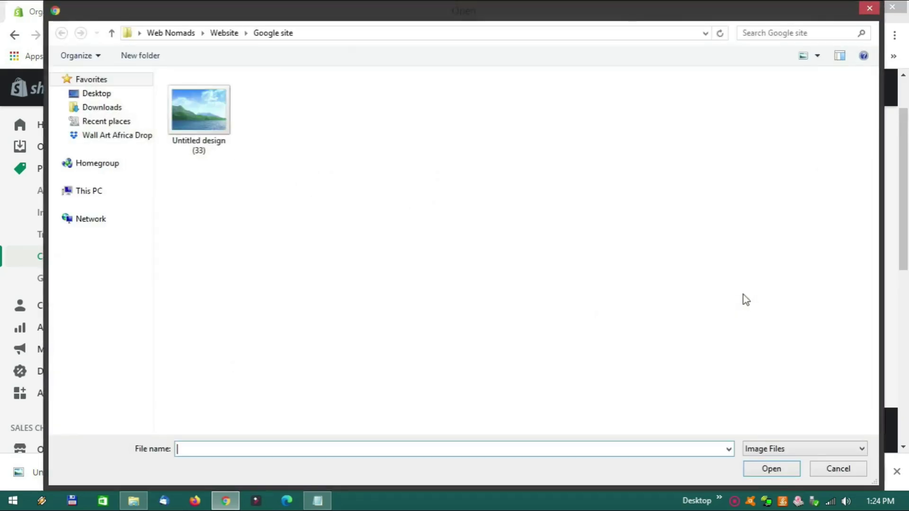
click(869, 8)
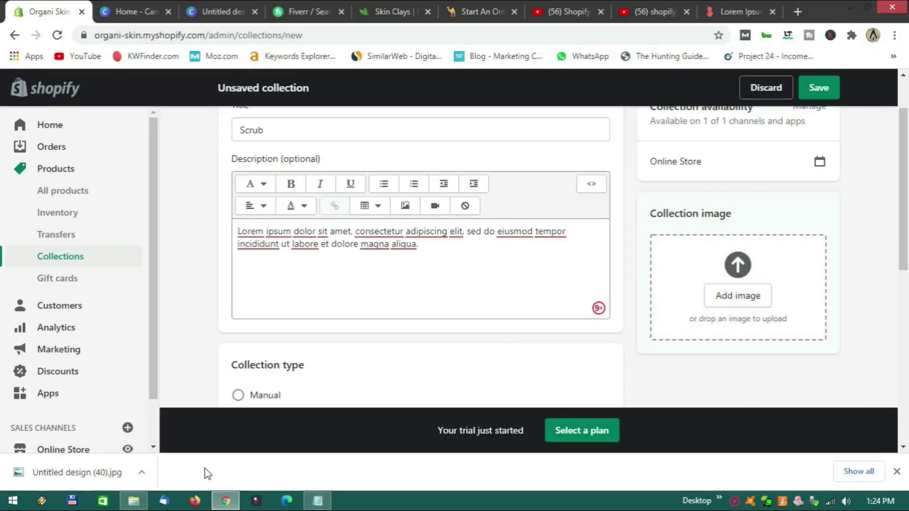
click(133, 501)
drag(696, 77, 370, 77)
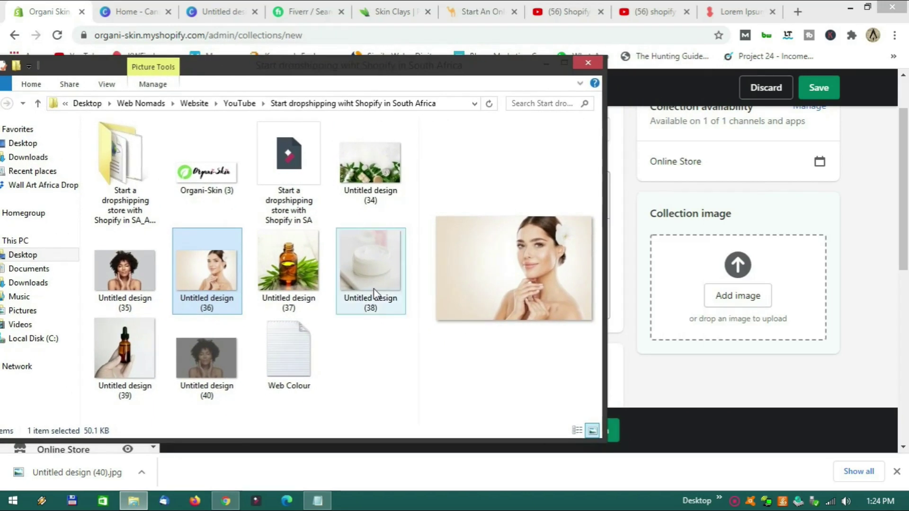
drag(370, 272, 743, 312)
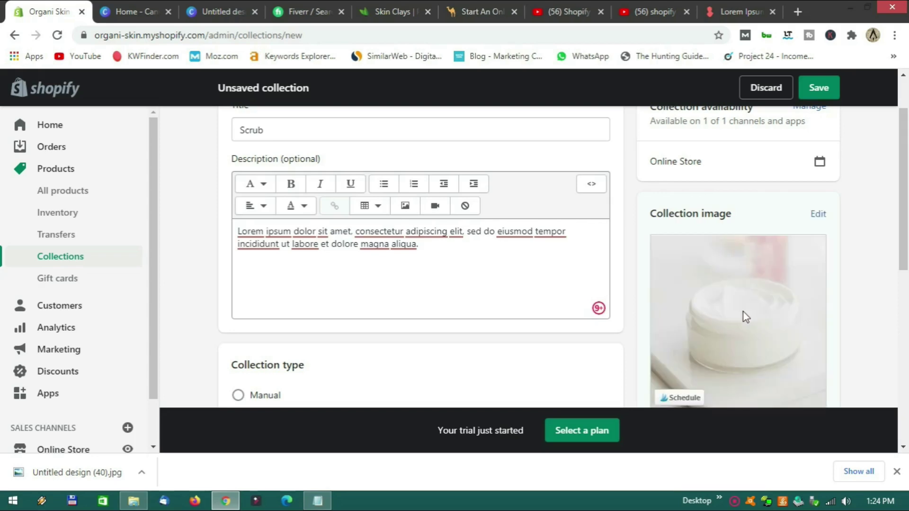
scroll(628, 319, up, 2)
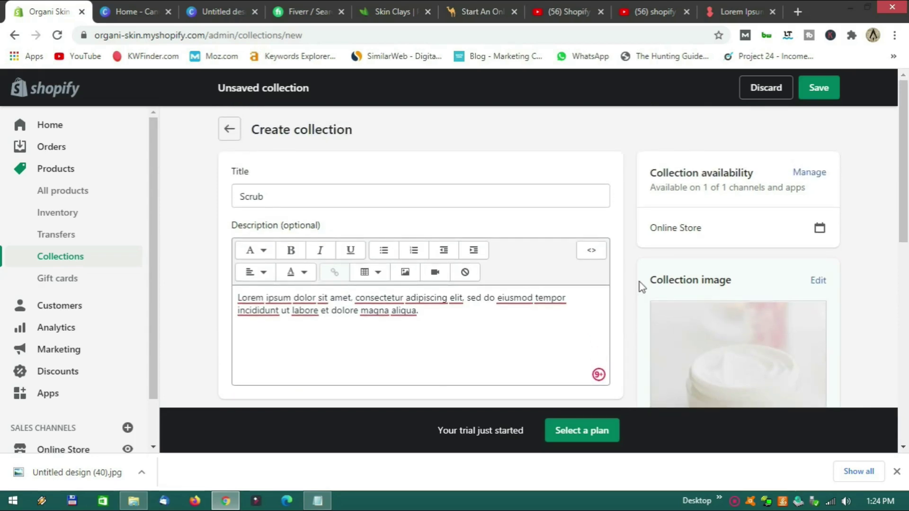
click(812, 95)
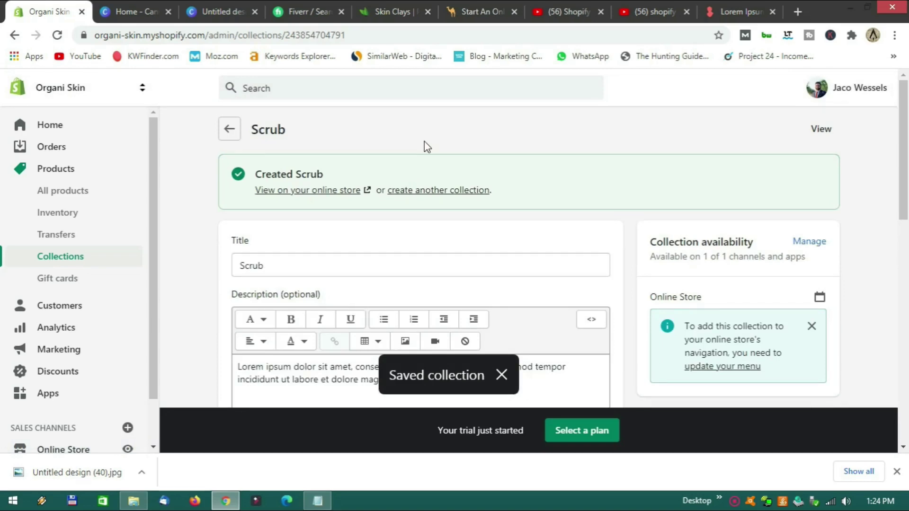
Start another collection titled Butter with the pasted lorem ipsum description.
click(437, 190)
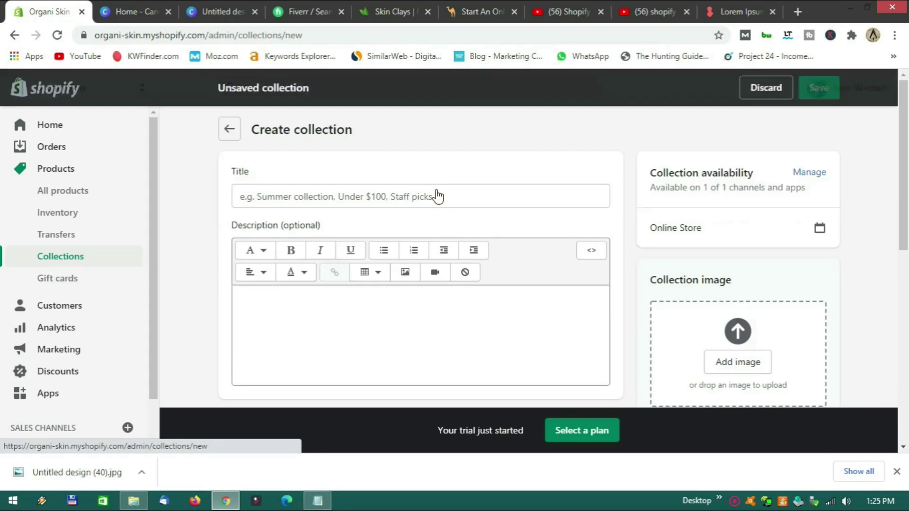
click(299, 194)
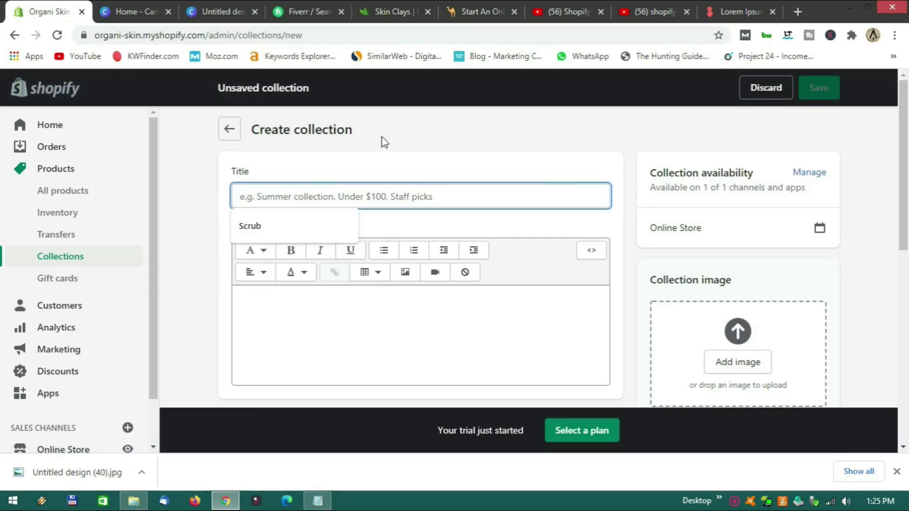
click(395, 12)
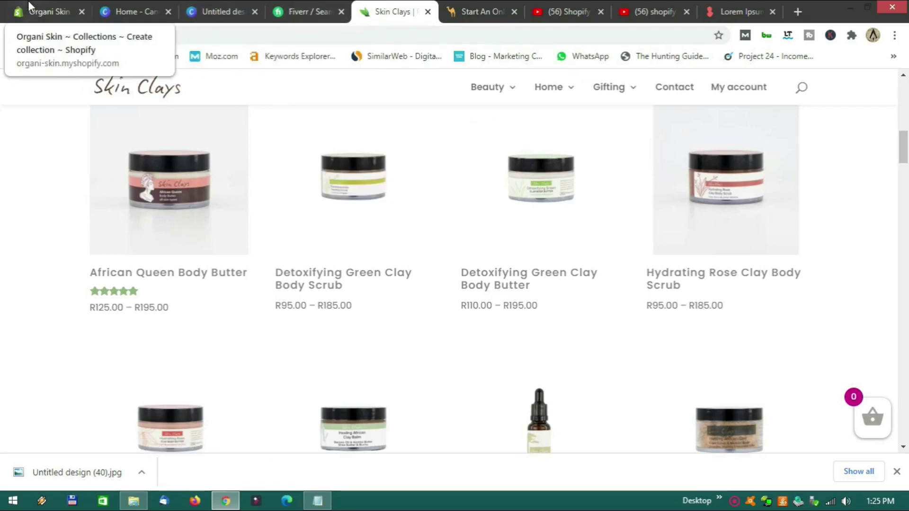
click(48, 16)
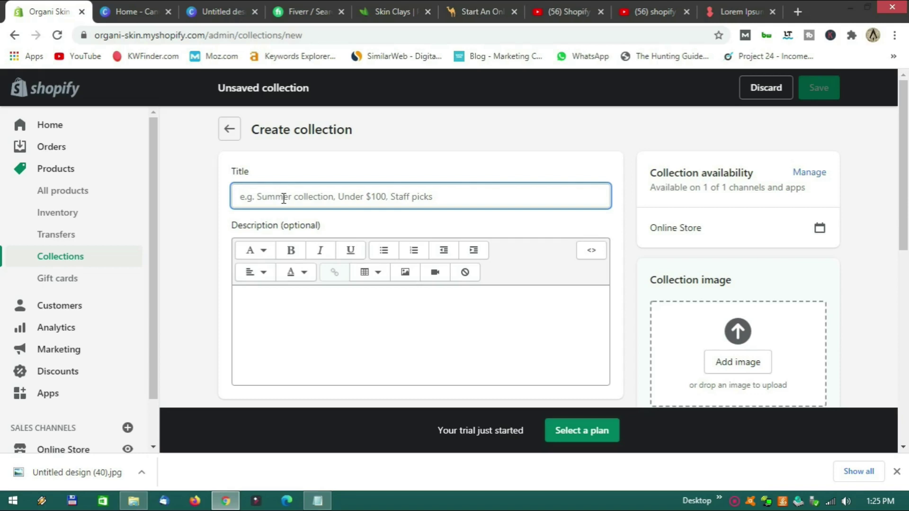
text(Bu)
click(306, 311)
text(Lorem ipsum dolor sit amet, consectetur adipiscing elit, sed do eiusmod tempor incididunt ut labore et dolore magna aliqua.)
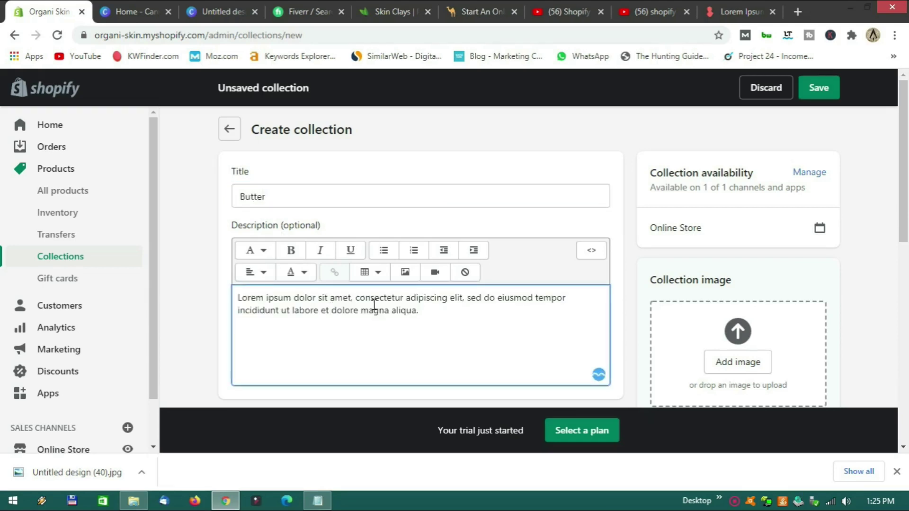
Set the automated condition to Product title contains Butter.
scroll(376, 306, down, 3)
scroll(379, 304, up, 3)
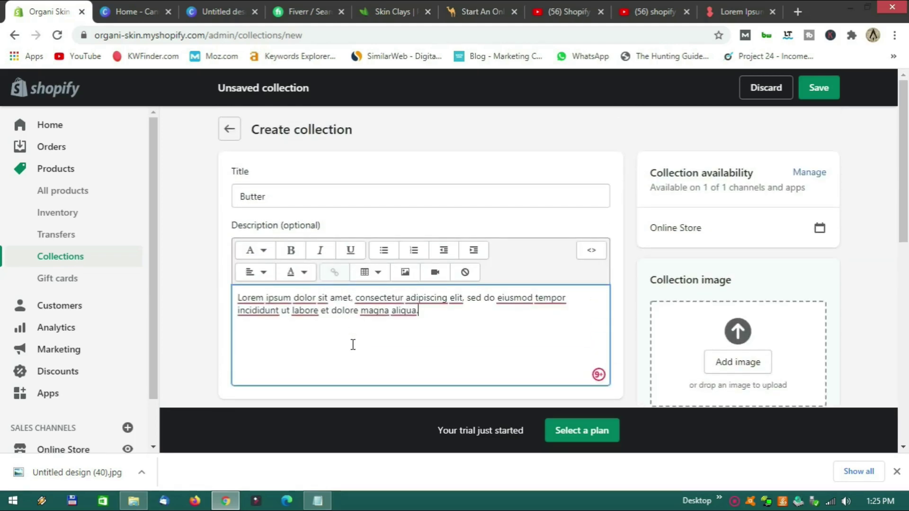
scroll(355, 330, down, 5)
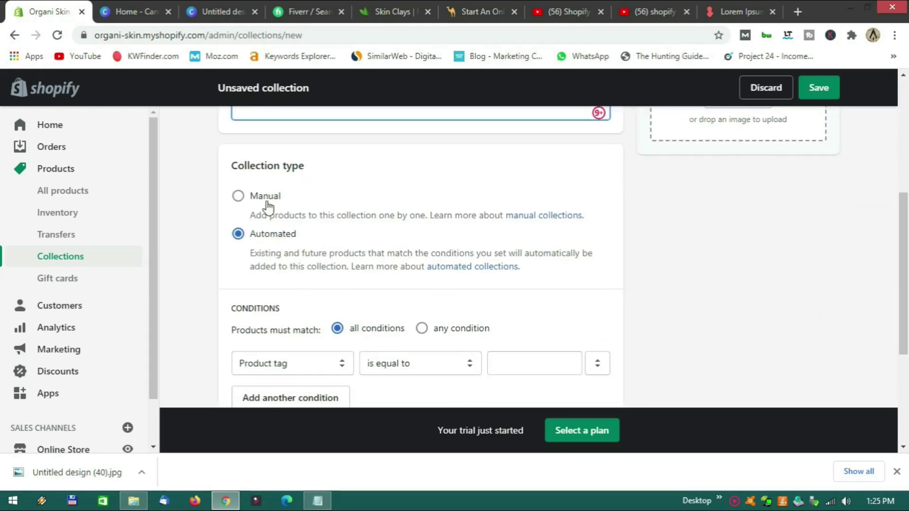
scroll(332, 232, down, 3)
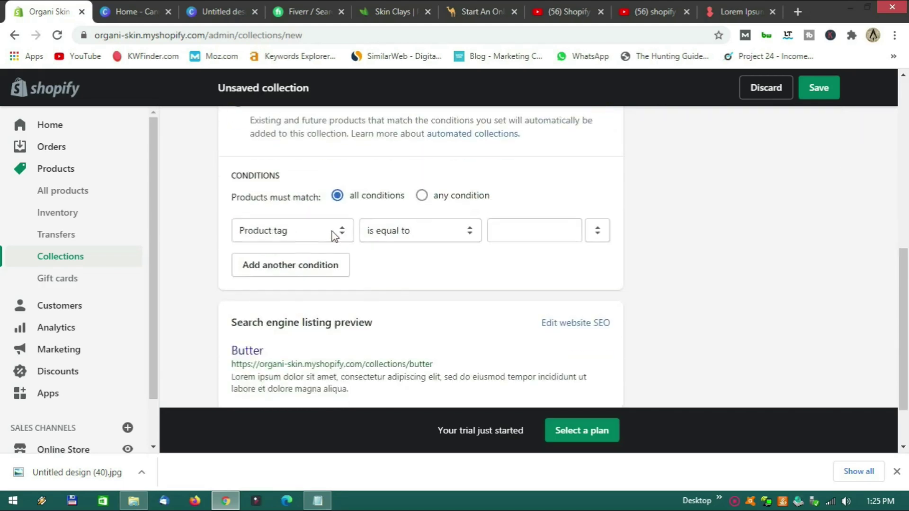
click(342, 233)
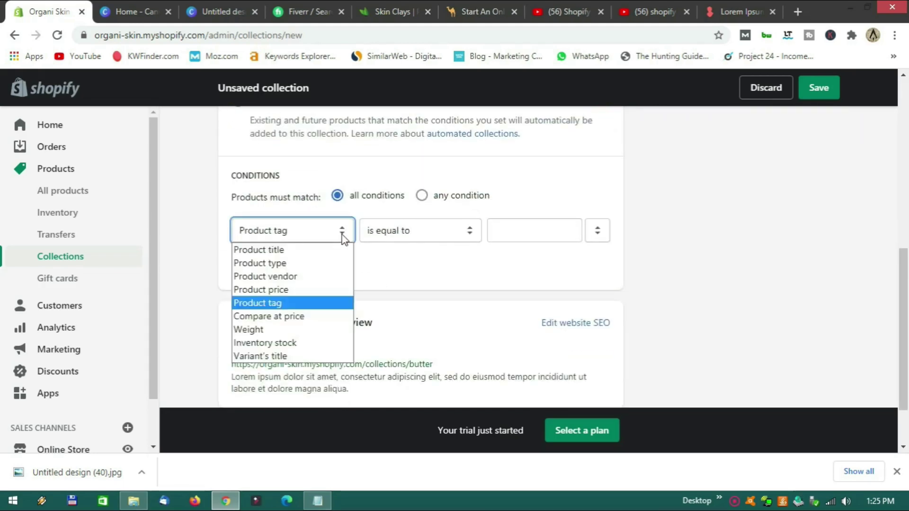
click(300, 250)
click(508, 230)
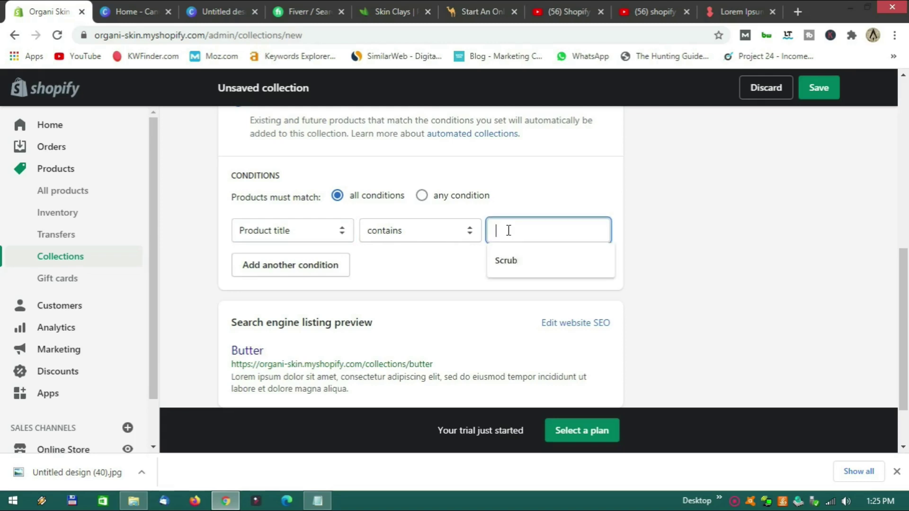
text(Butter)
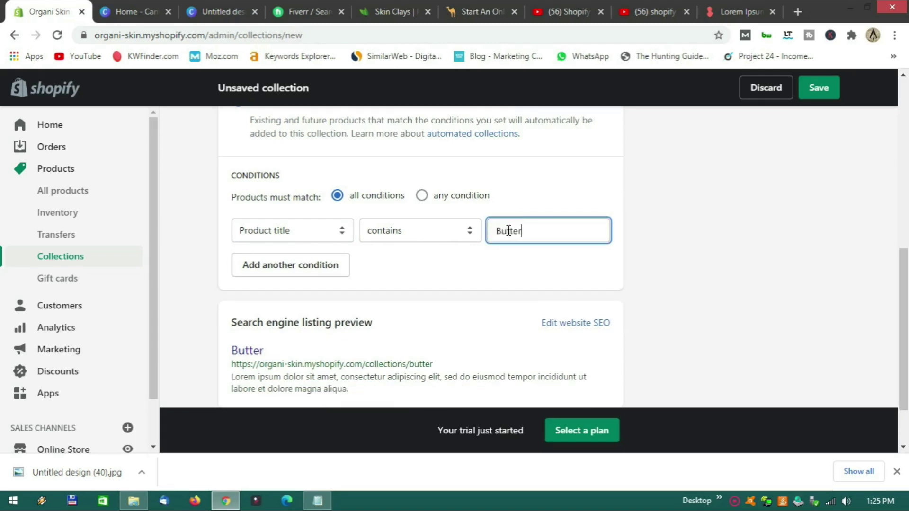
scroll(717, 299, up, 5)
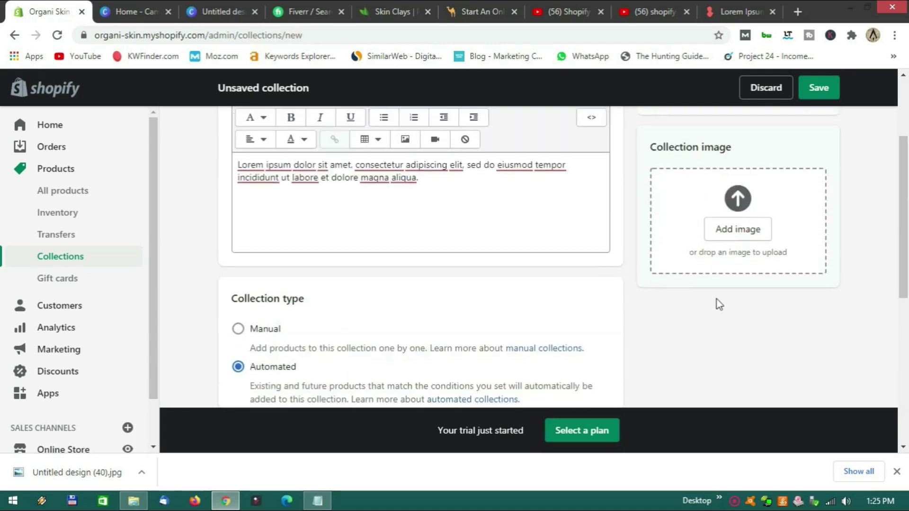
Drop Untitled design (37), the essential oil bottle picture, in as the Butter collection image and save.
click(728, 241)
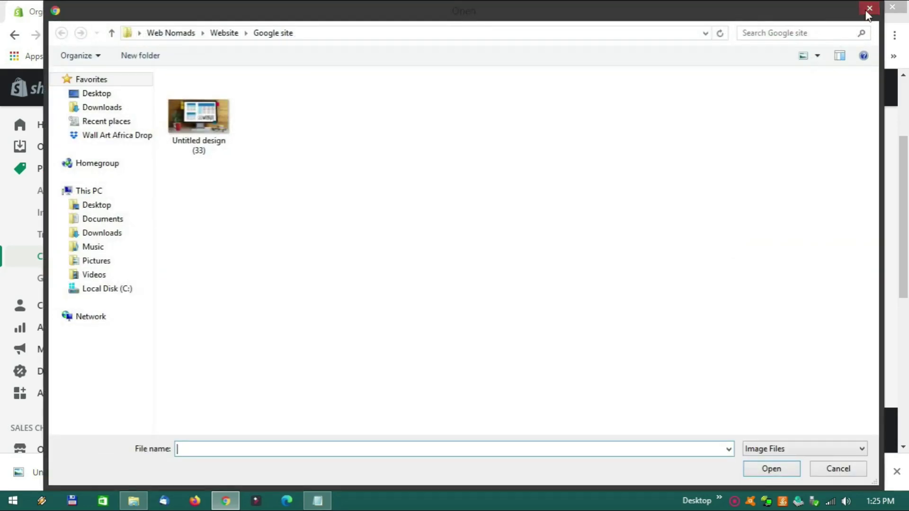
click(869, 7)
click(134, 501)
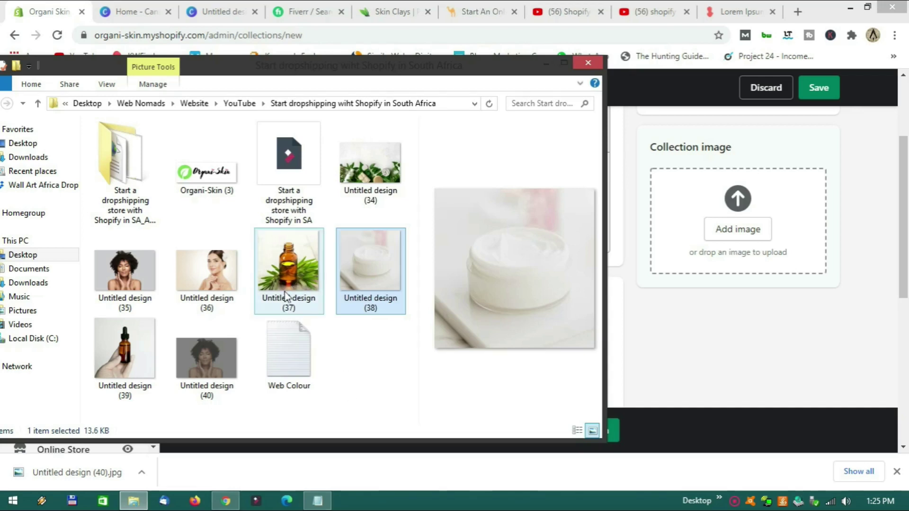
drag(288, 284, 692, 251)
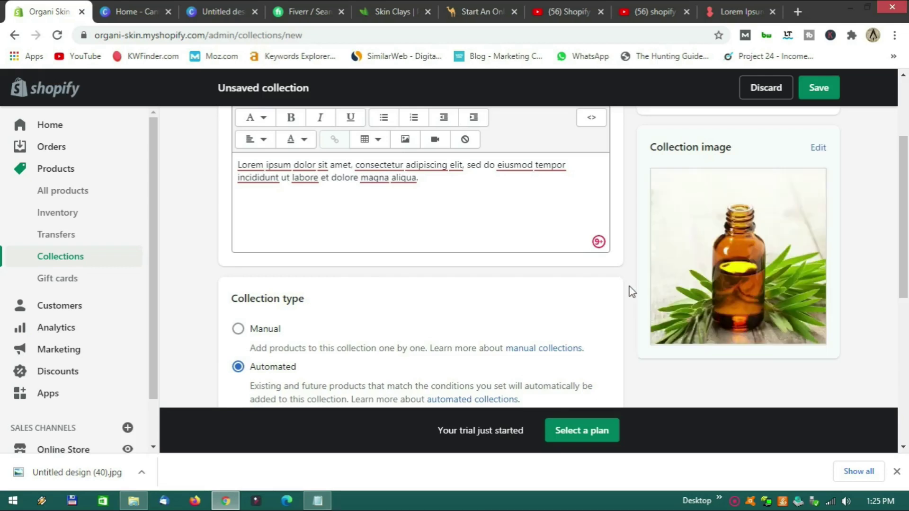
scroll(629, 295, up, 3)
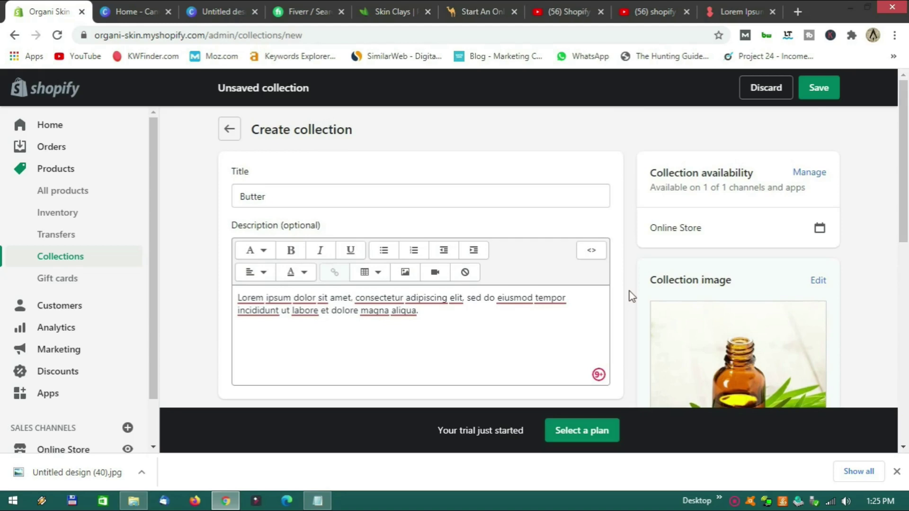
click(815, 87)
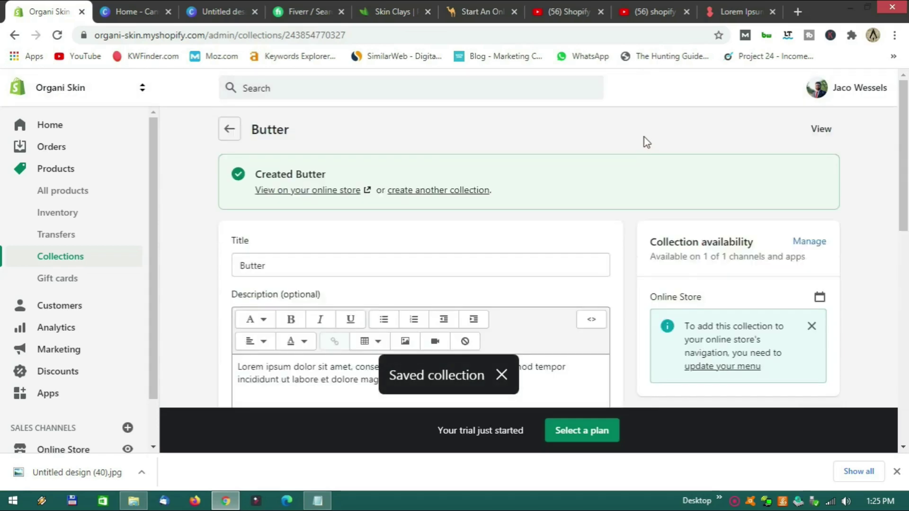
Open a fresh collection form, discarding an unsaved rename of the Butter collection to Mens.
click(393, 14)
scroll(473, 182, down, 9)
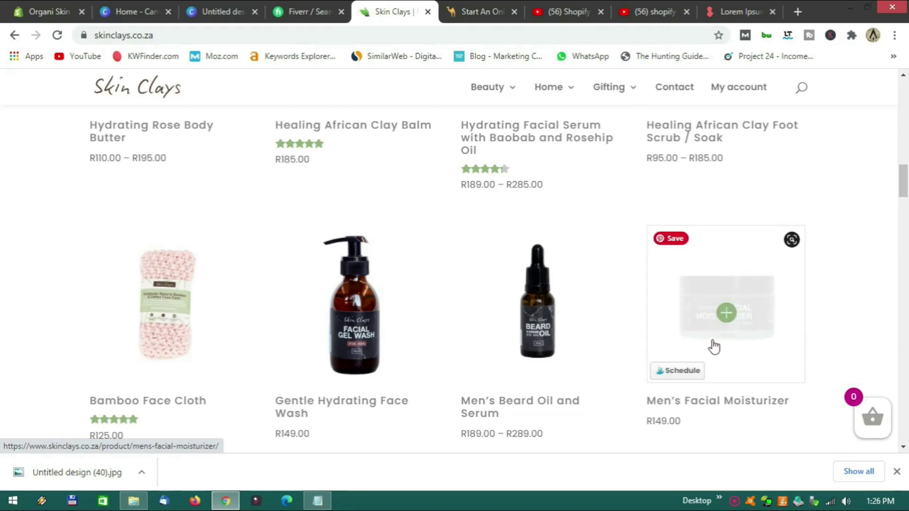
click(41, 14)
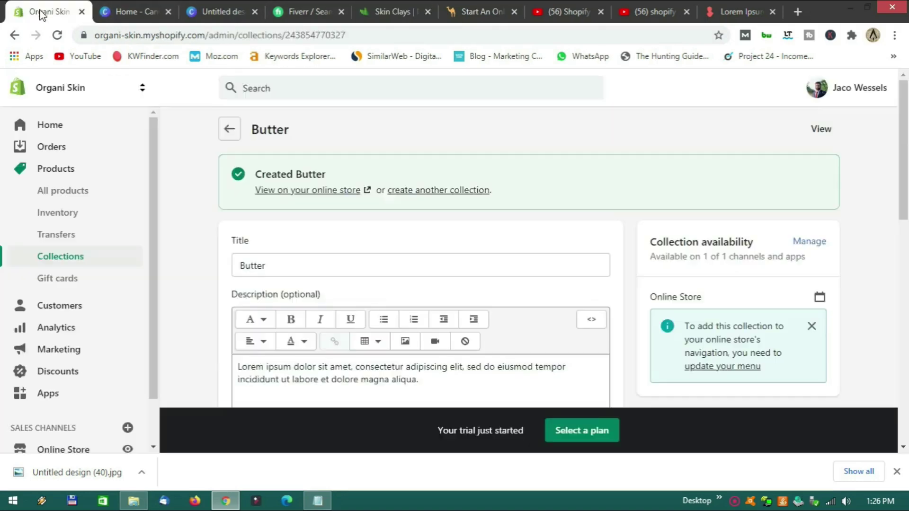
double_click(258, 266)
text(Mens)
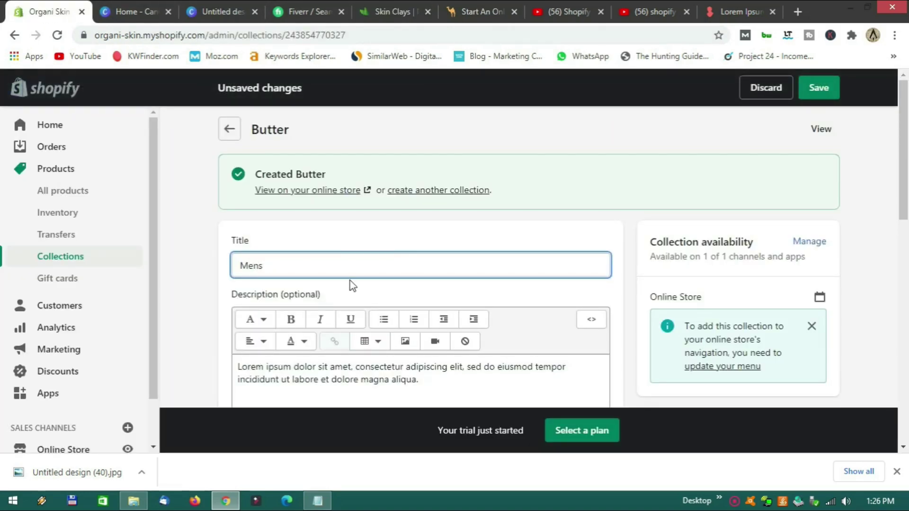
scroll(353, 285, down, 3)
scroll(344, 268, up, 3)
click(414, 190)
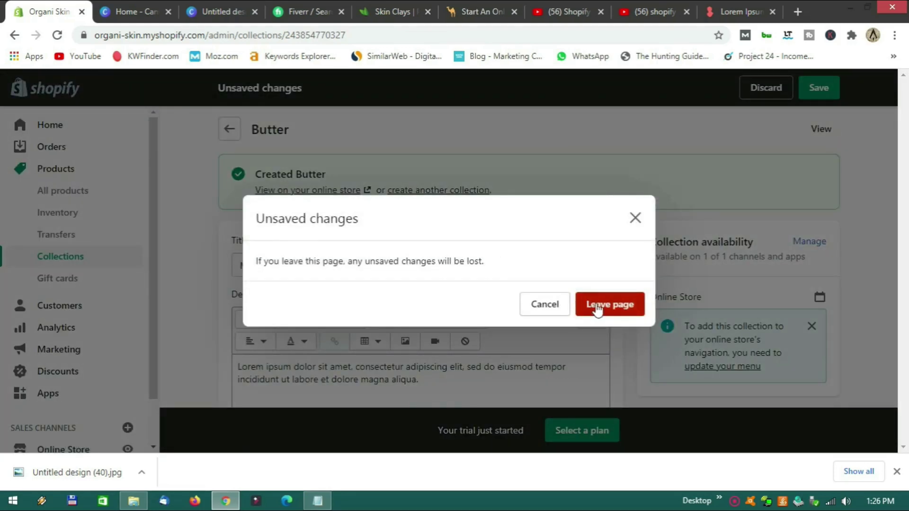
click(597, 310)
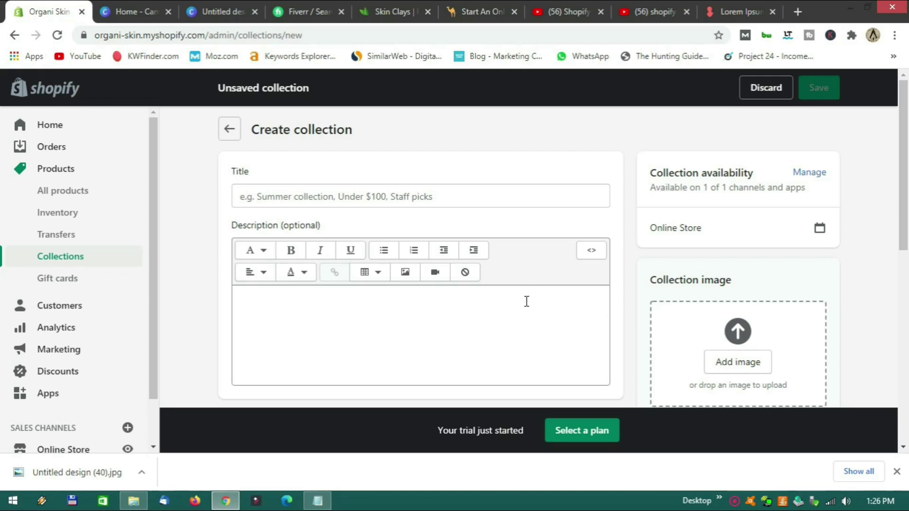
Title the new collection Mens and paste the lorem ipsum description.
click(302, 197)
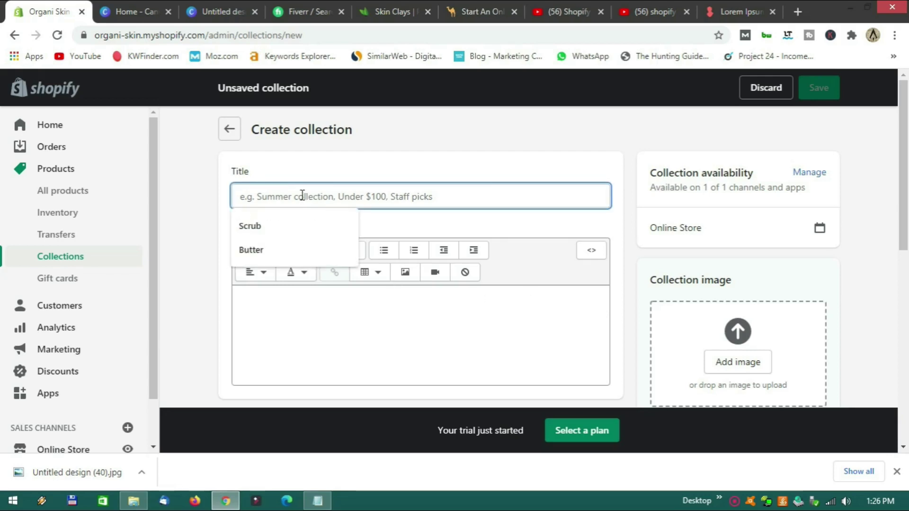
text(Mens)
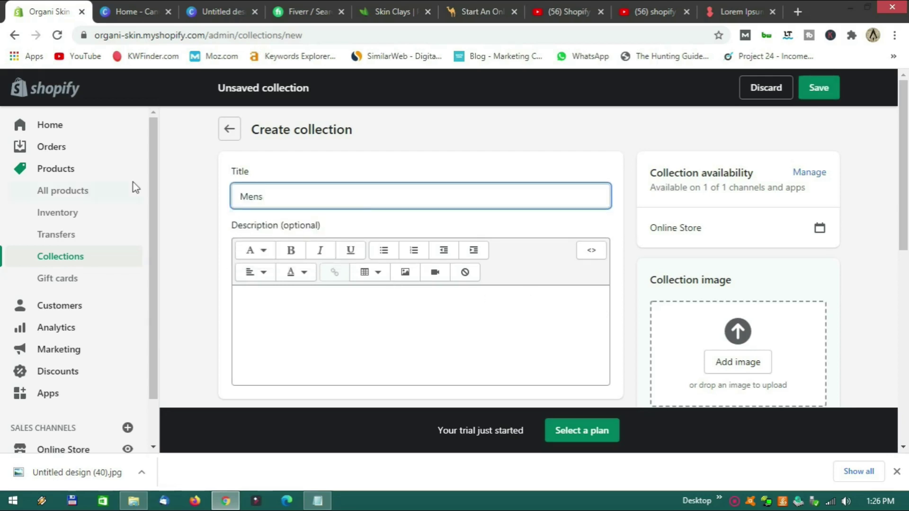
click(270, 304)
text(Lorem ipsum dolor sit amet, consectetur adipiscing elit, sed do eiusmod tempor incididunt ut labore et dolore magna aliqua.)
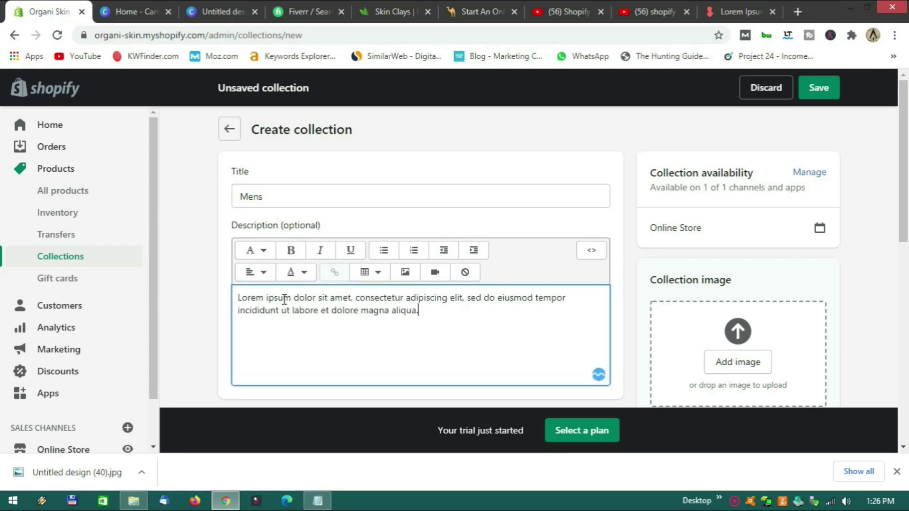
scroll(297, 297, down, 4)
scroll(305, 317, down, 3)
Set the condition Product title contains Mens, save, and return to Collections.
click(323, 308)
click(307, 315)
click(530, 302)
text(Mens)
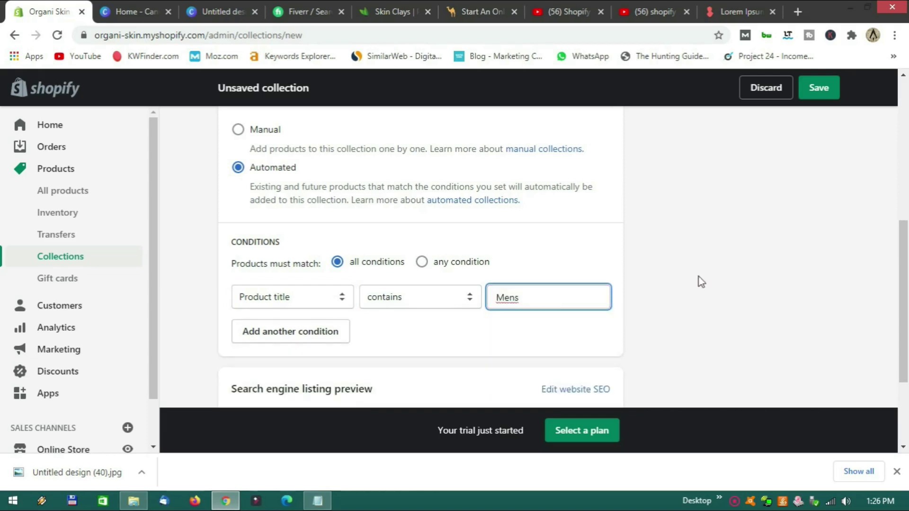
click(818, 87)
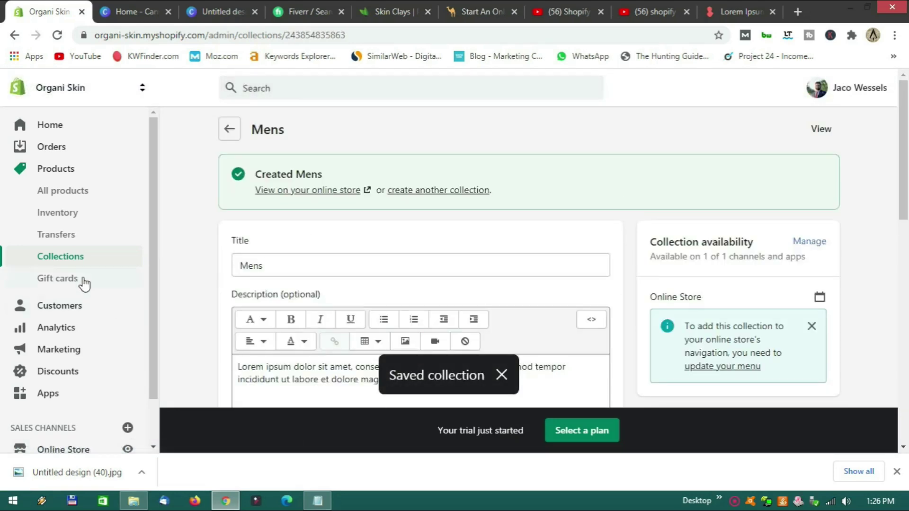
click(66, 261)
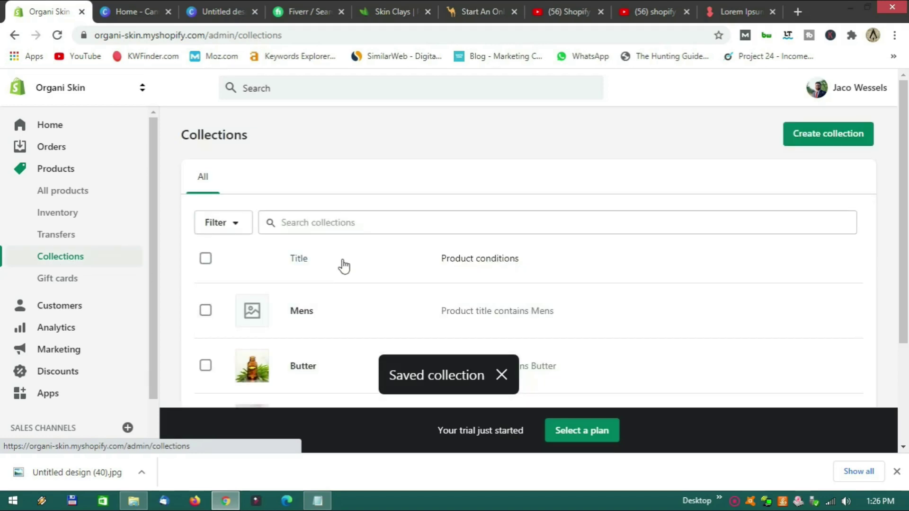
Open the Mens collection, drop in the hand-held dropper-bottle photo as its image, and save.
scroll(344, 270, down, 3)
scroll(346, 293, up, 1)
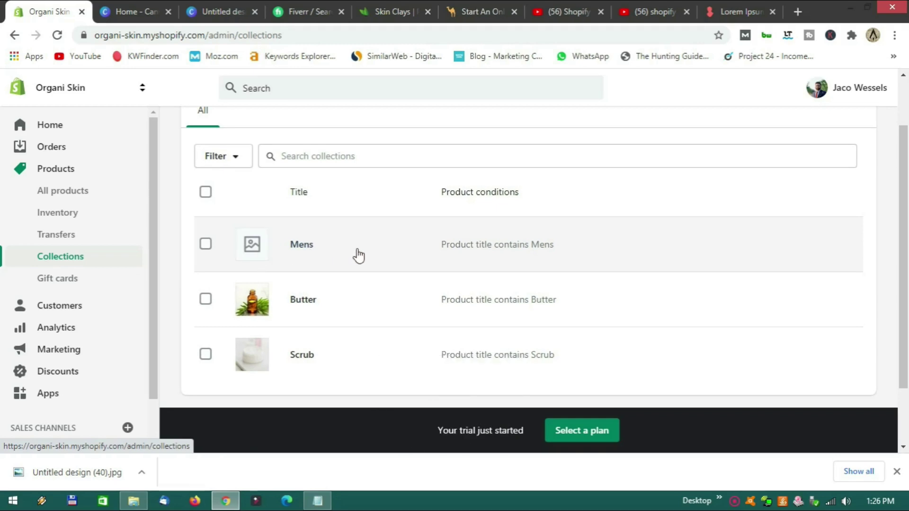
click(301, 250)
scroll(732, 304, down, 3)
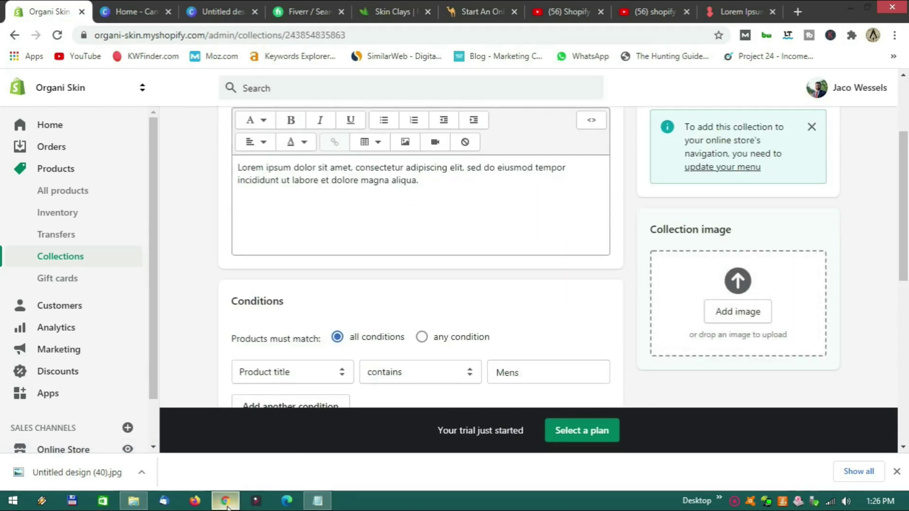
click(134, 501)
drag(128, 372, 757, 333)
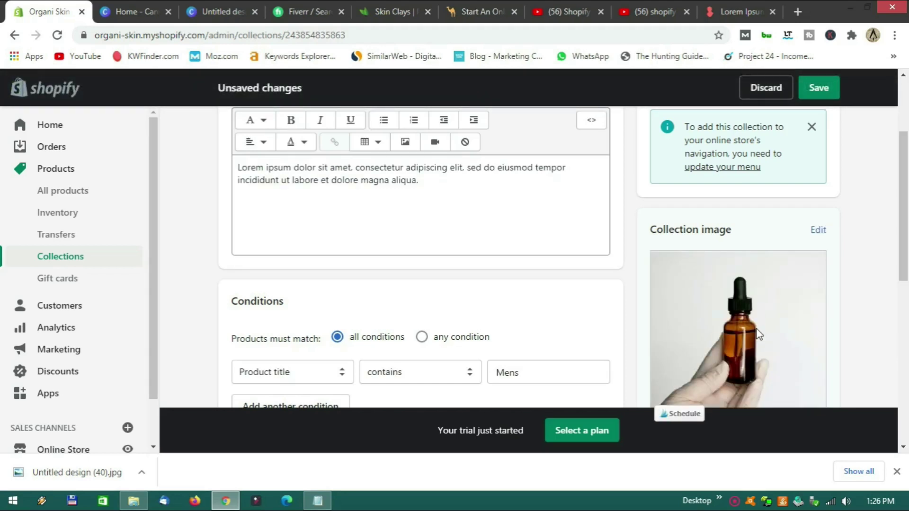
scroll(757, 329, up, 3)
click(814, 90)
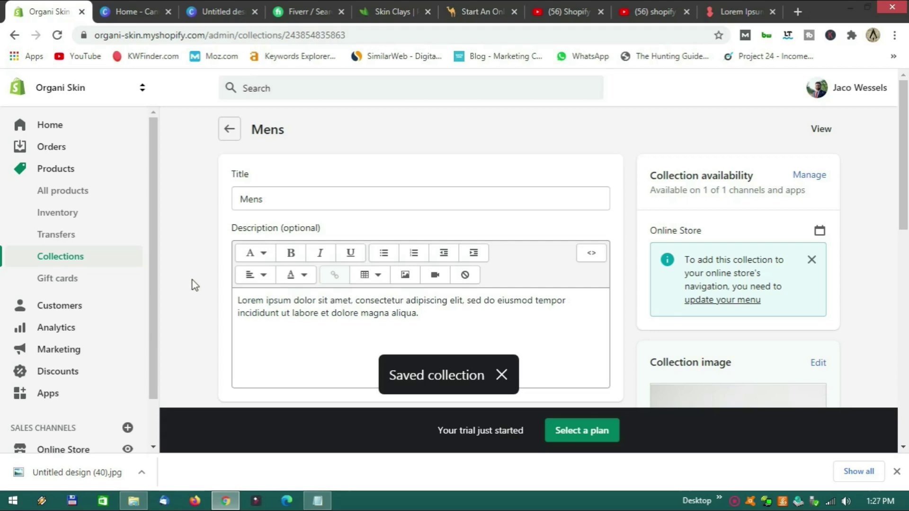
Open a blank Add product form from Products, then view the Skin Clays catalogue.
click(70, 192)
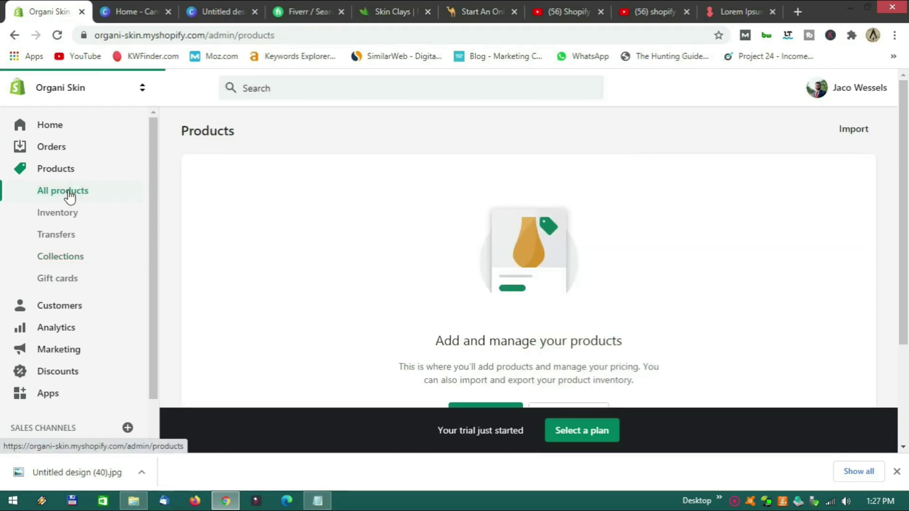
scroll(423, 270, down, 3)
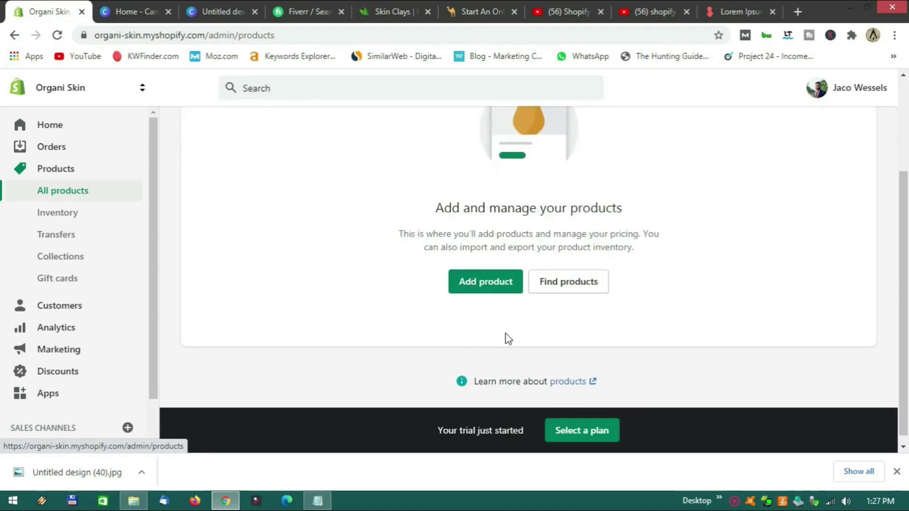
click(483, 290)
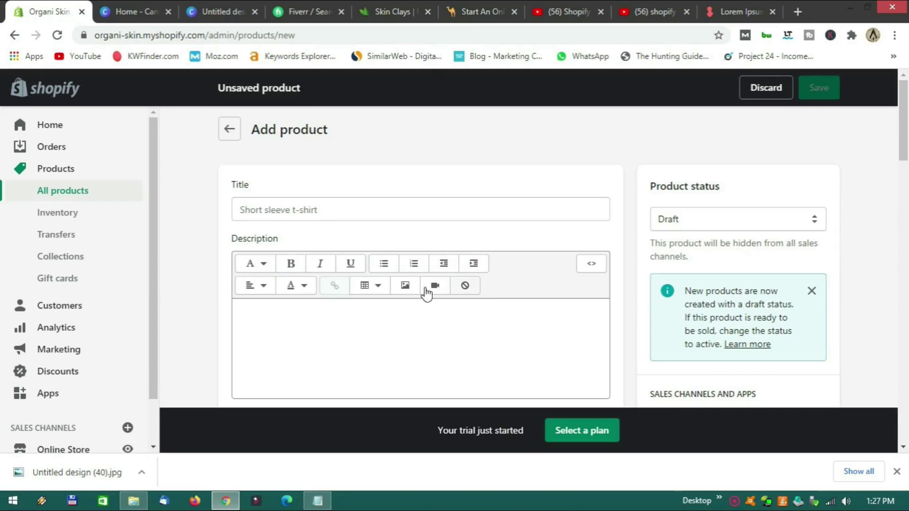
click(309, 210)
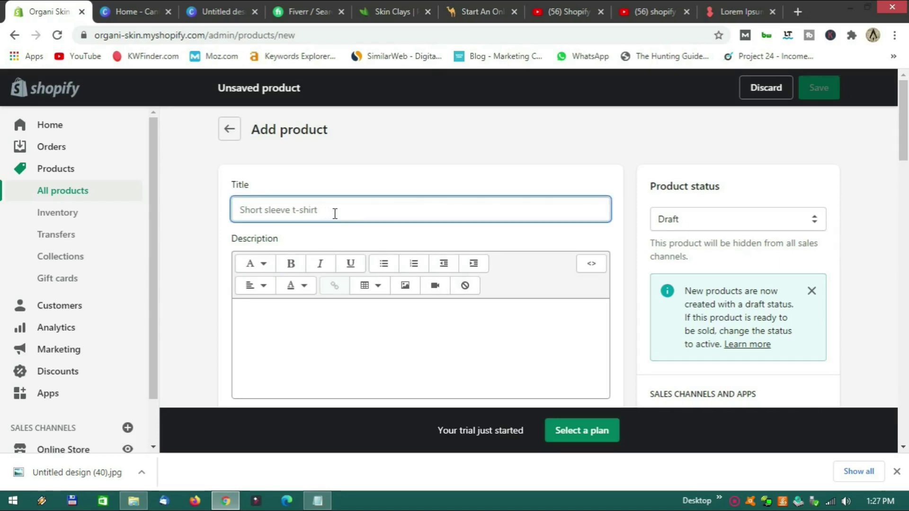
click(393, 12)
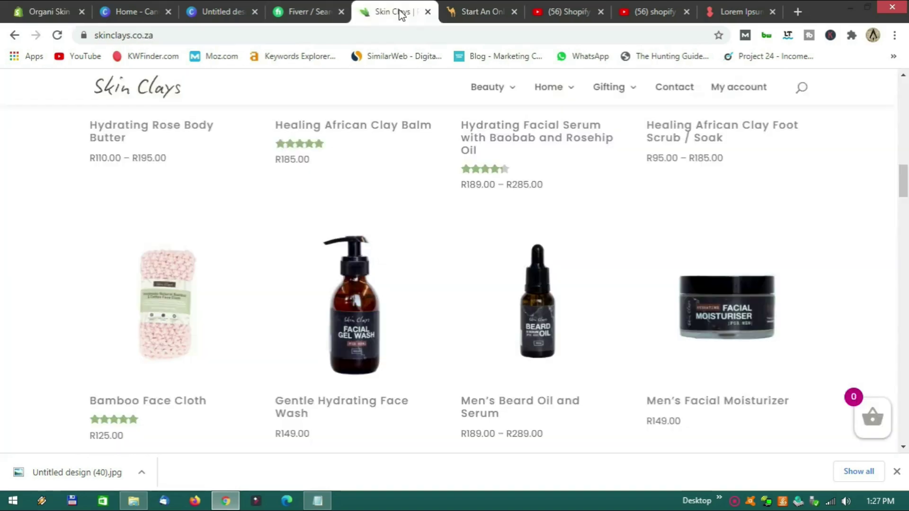
Open the Detoxifying Green Clay Body Scrub page on Skin Clays and select its title.
scroll(372, 254, up, 4)
scroll(400, 300, up, 4)
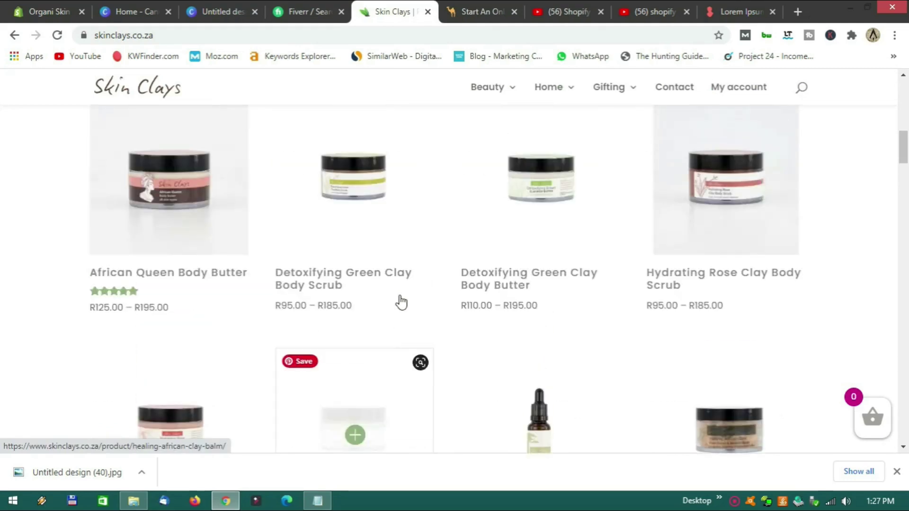
click(379, 280)
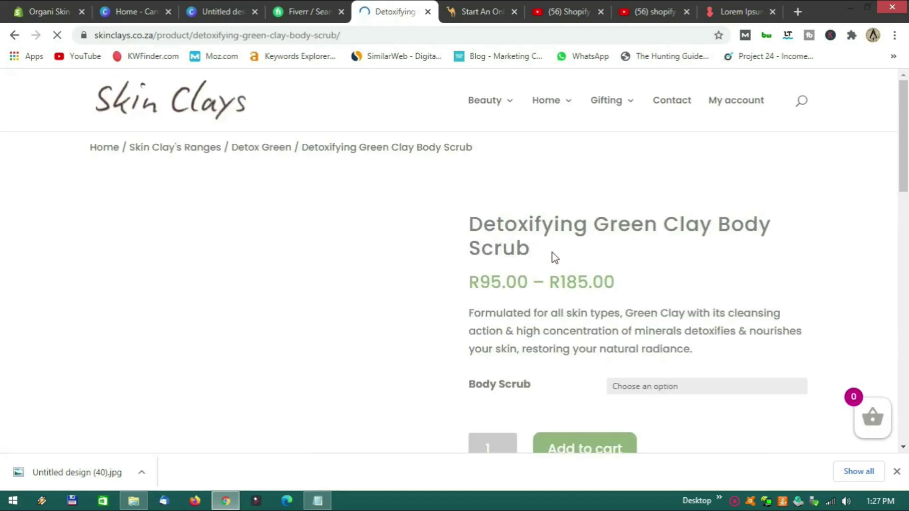
triple_click(479, 243)
key(ctrl+c)
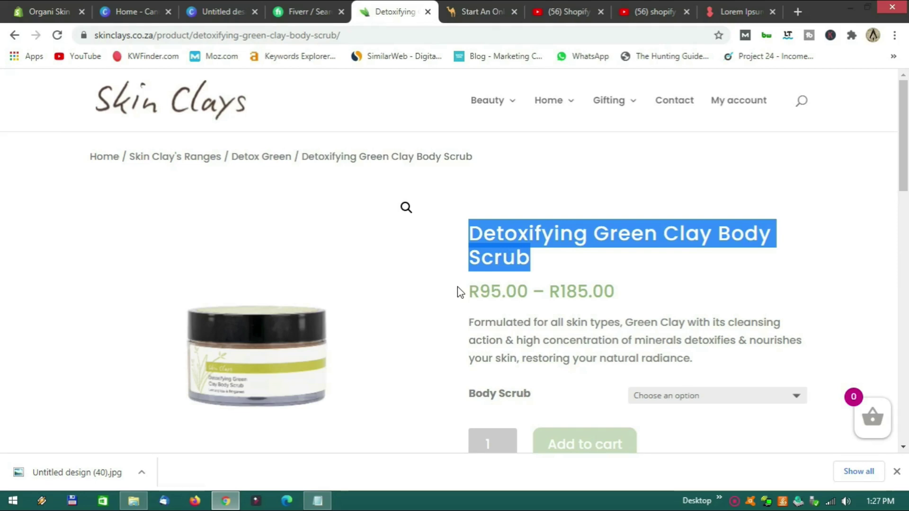
scroll(458, 289, down, 2)
scroll(458, 289, up, 2)
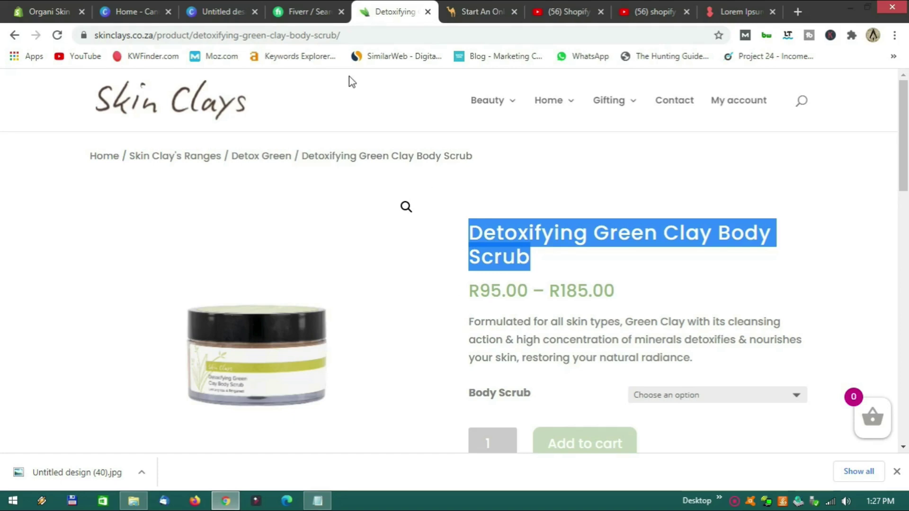
Paste 'Detoxifying Green Clay Body Scrub' as the new product's title.
click(51, 10)
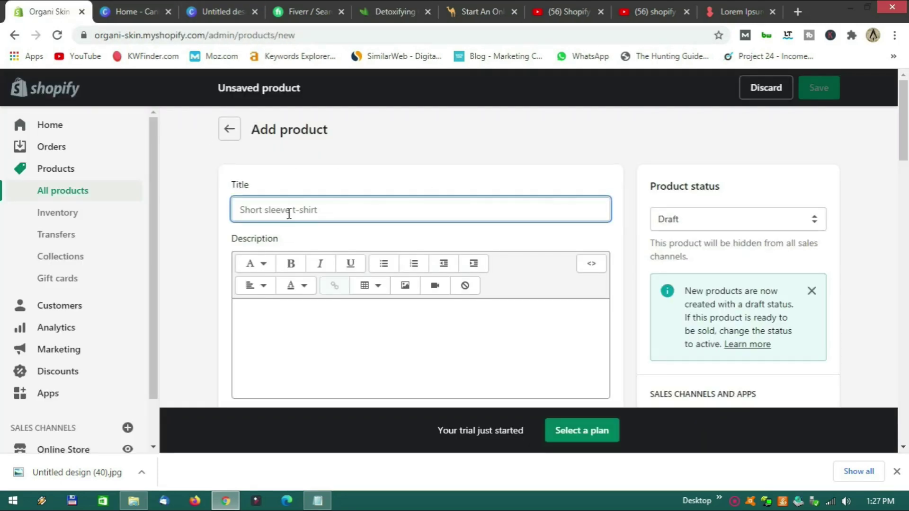
key(ctrl+v)
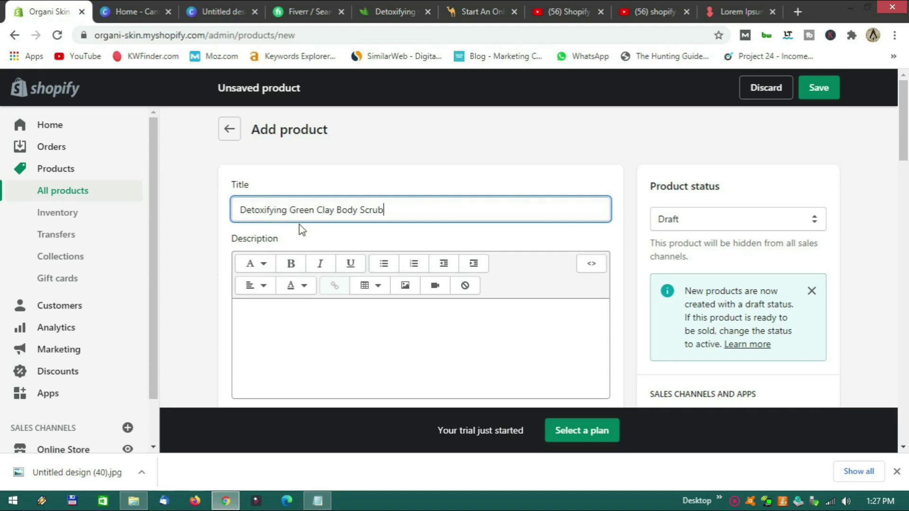
scroll(302, 223, down, 3)
click(300, 203)
scroll(300, 202, up, 2)
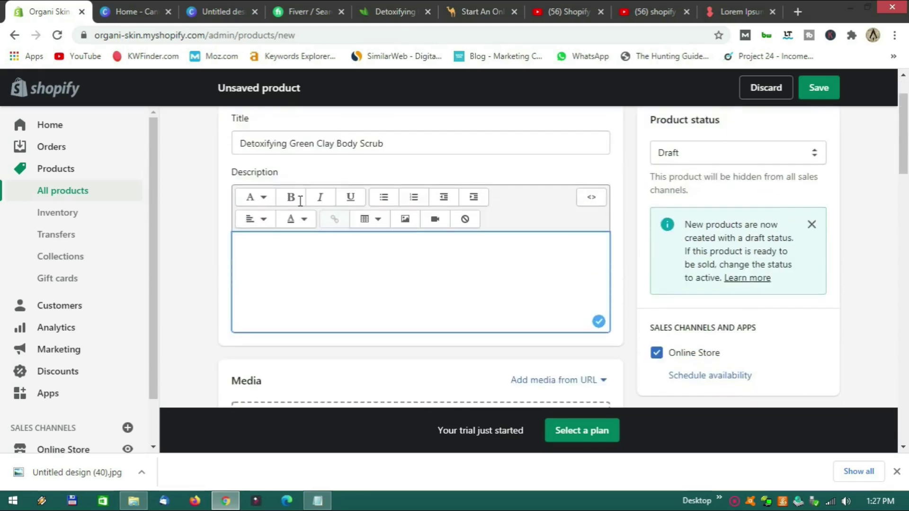
Copy the Green Clay description from Skin Clays into the product's Description editor.
click(379, 11)
drag(468, 322, 694, 361)
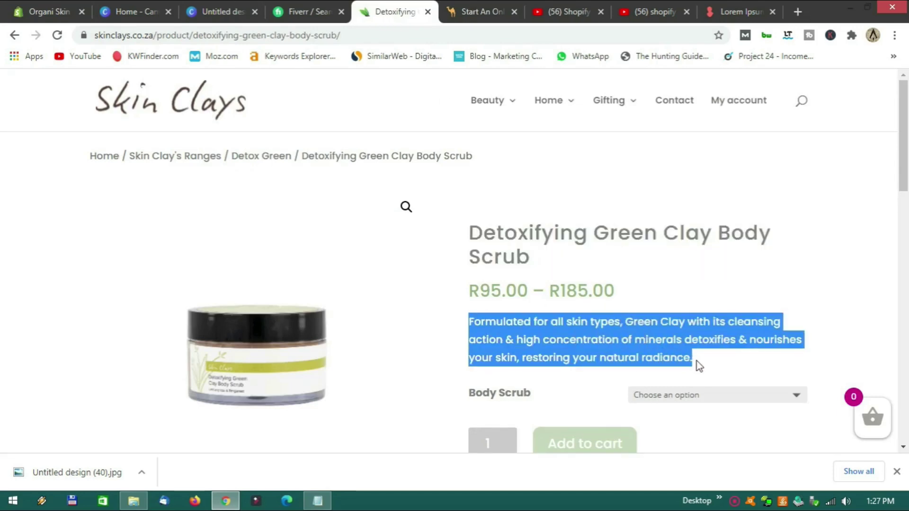
click(40, 12)
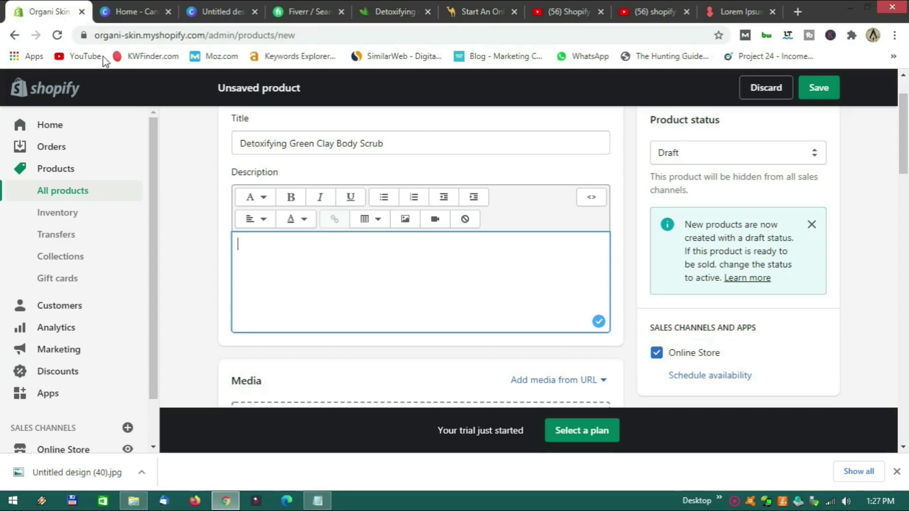
text(Formulated for all skin types. Green Clay with its cleansing action & high concentration of minerals detoxifies & nourishes your skin, restoring your natural radiance.)
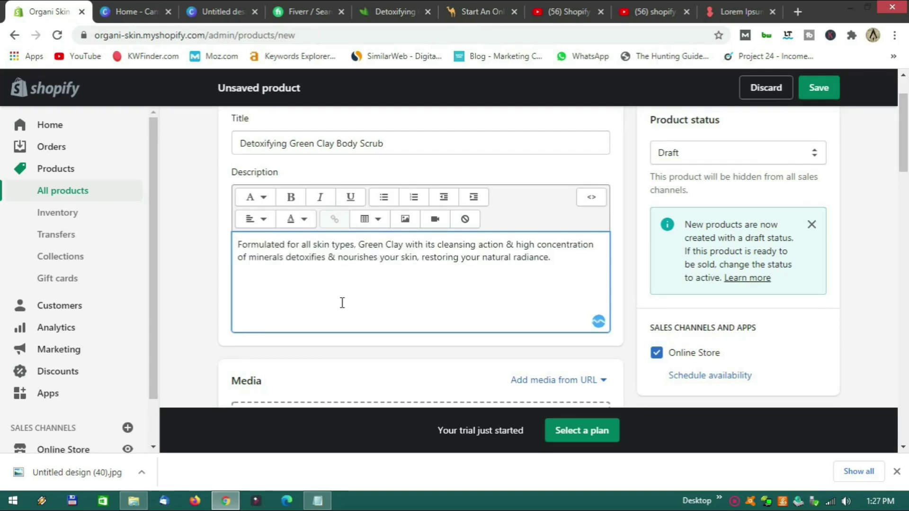
scroll(341, 303, down, 5)
scroll(342, 303, up, 1)
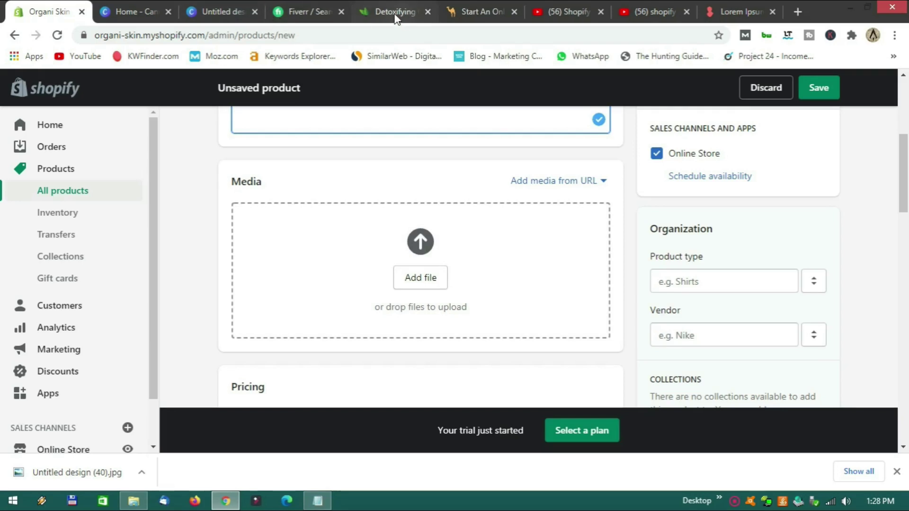
Save the Skin Clays scrub jar photo to the Start dropshipping folder and upload it as product media.
click(398, 14)
right_click(264, 359)
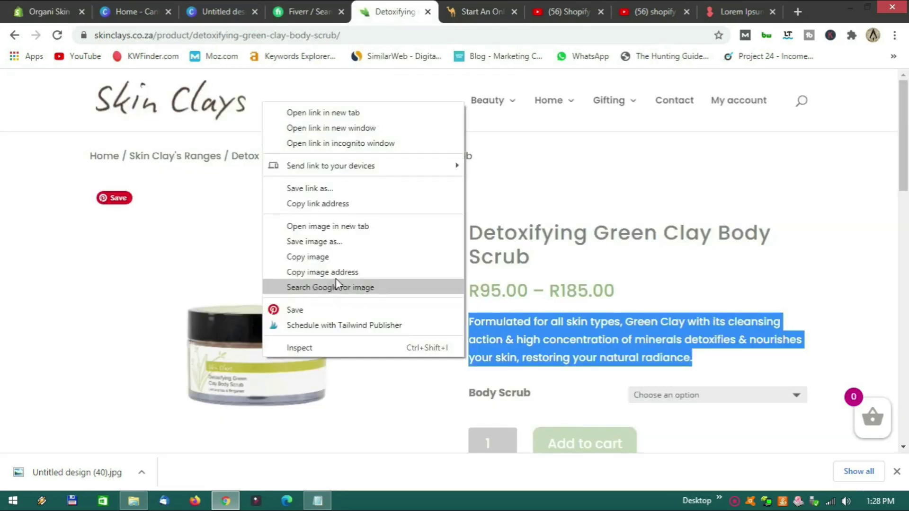
click(344, 242)
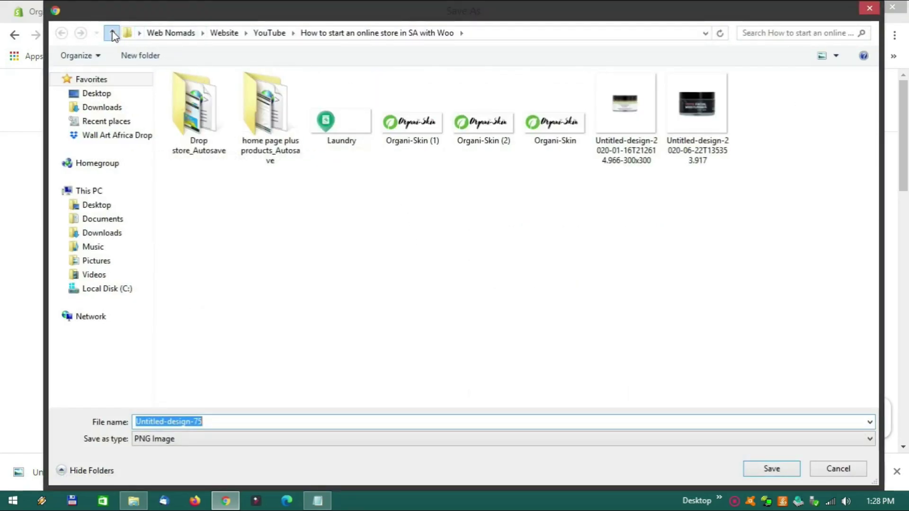
click(112, 34)
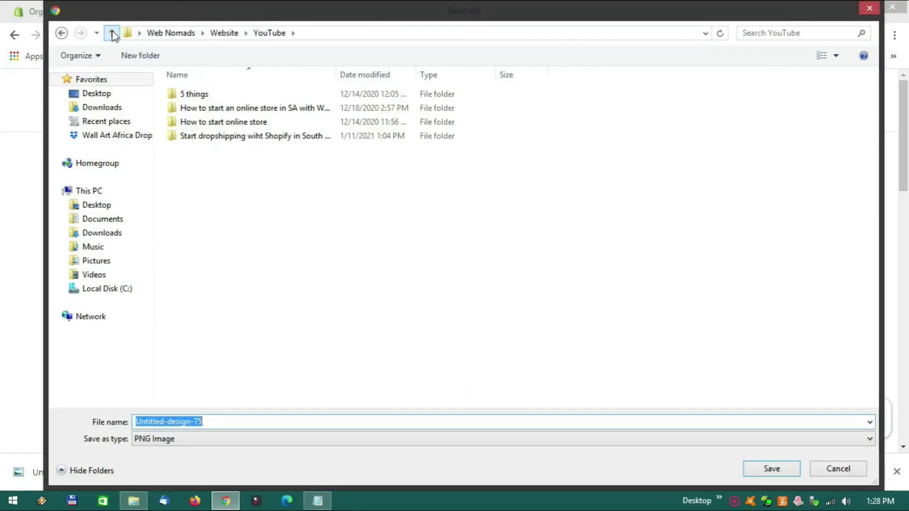
double_click(204, 136)
click(214, 151)
double_click(214, 150)
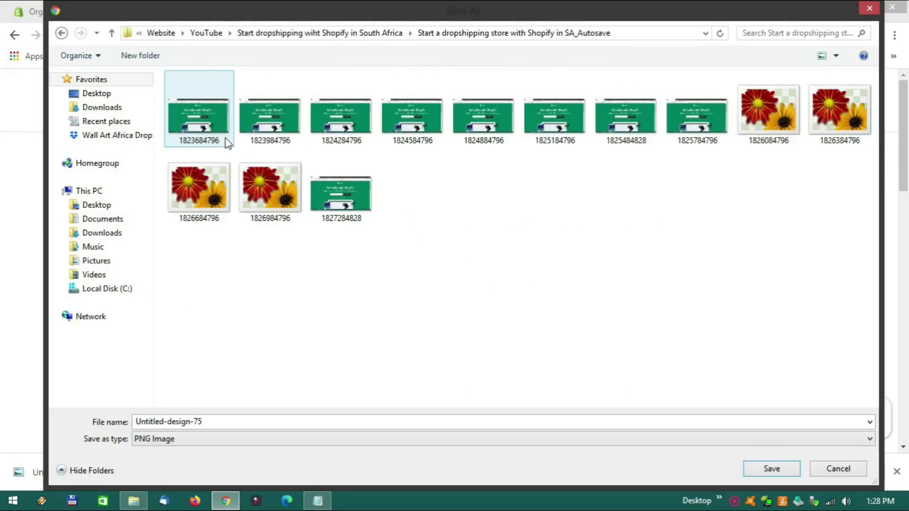
click(112, 33)
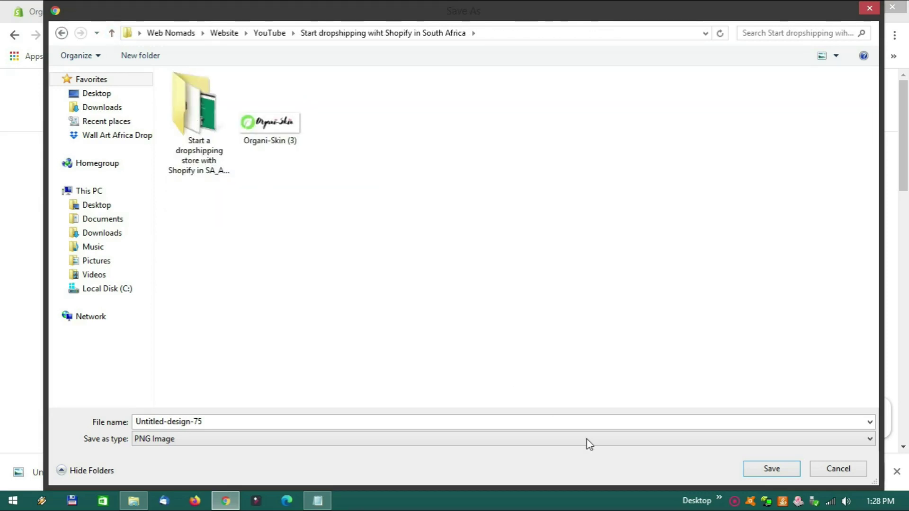
click(760, 468)
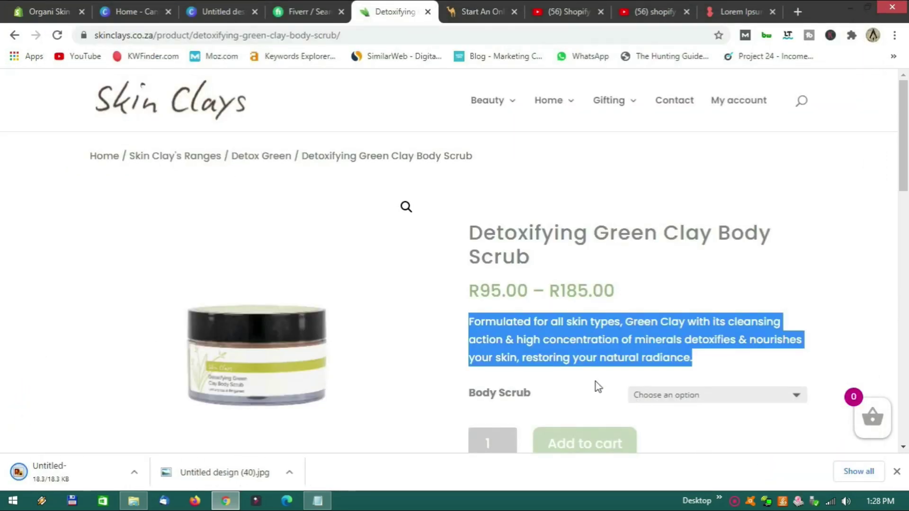
click(44, 13)
drag(62, 479, 412, 311)
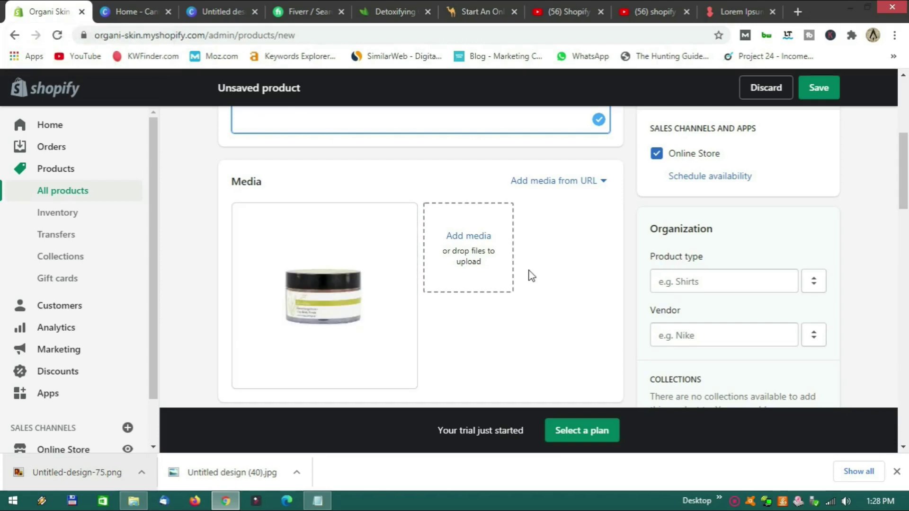
Set the product price to 95.00.
scroll(526, 284, down, 7)
scroll(486, 226, up, 1)
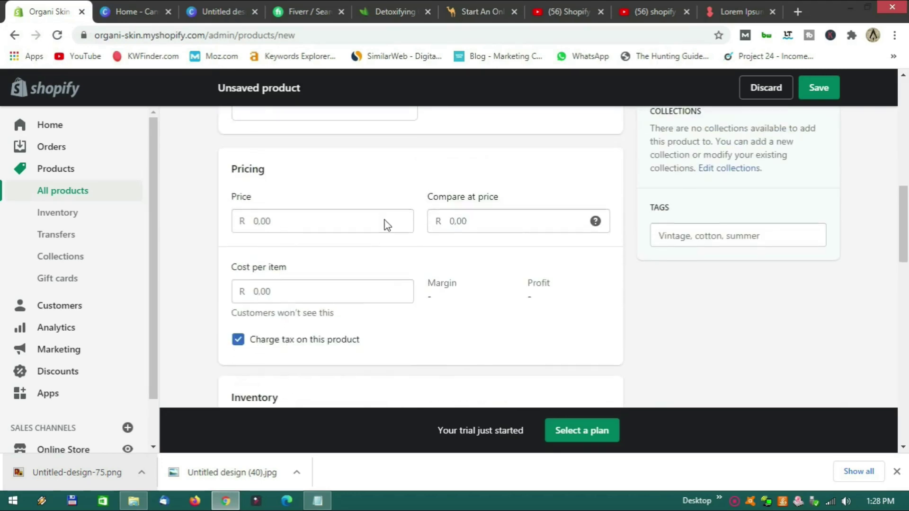
click(285, 226)
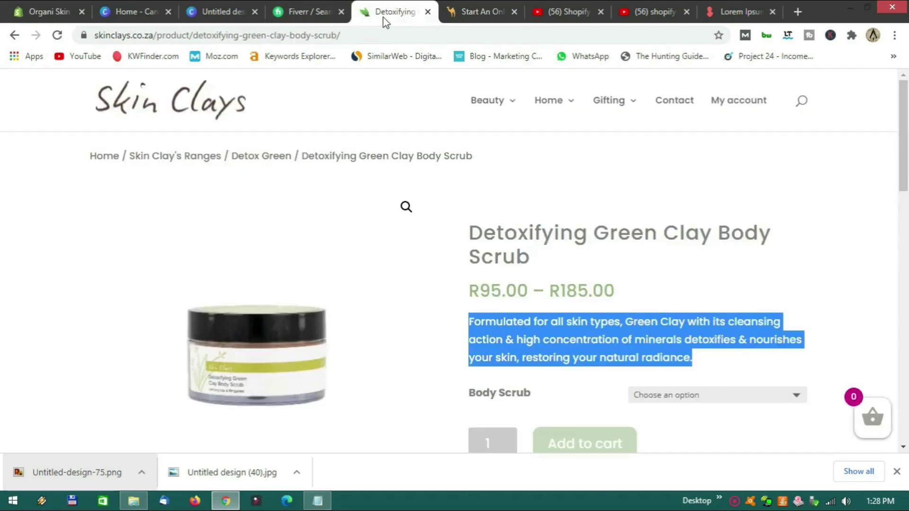
click(379, 12)
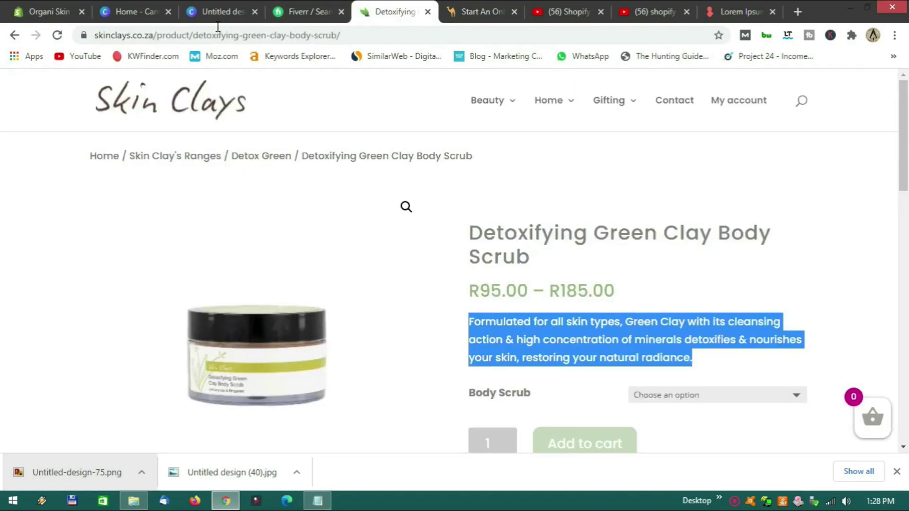
click(58, 12)
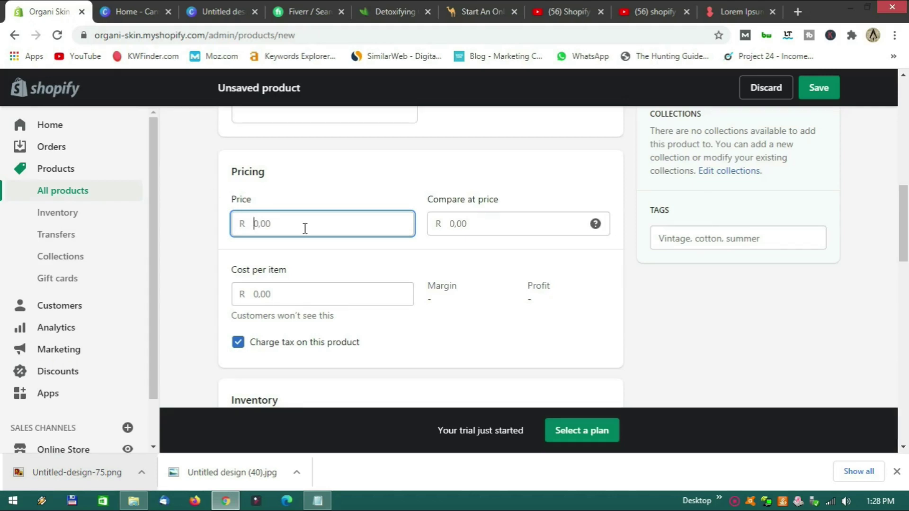
text(95.00)
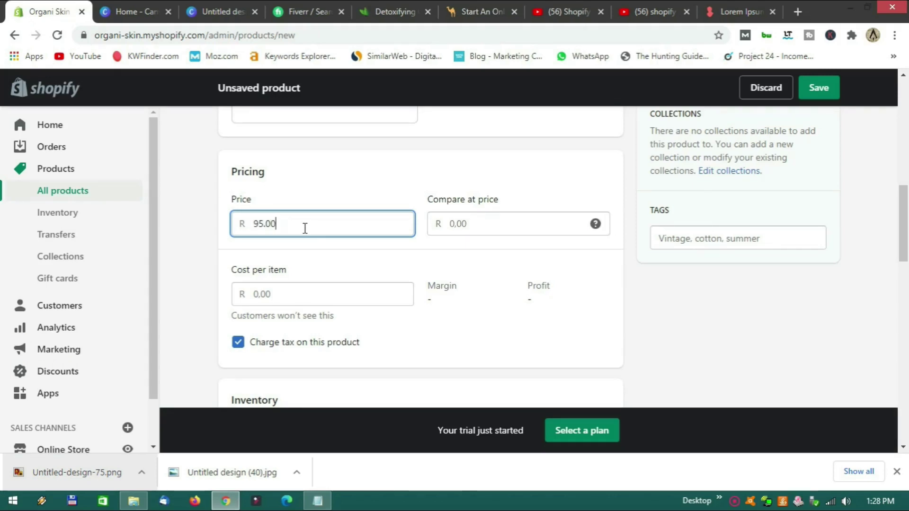
click(352, 268)
Turn off Charge tax and Track quantity for the product.
scroll(392, 252, down, 1)
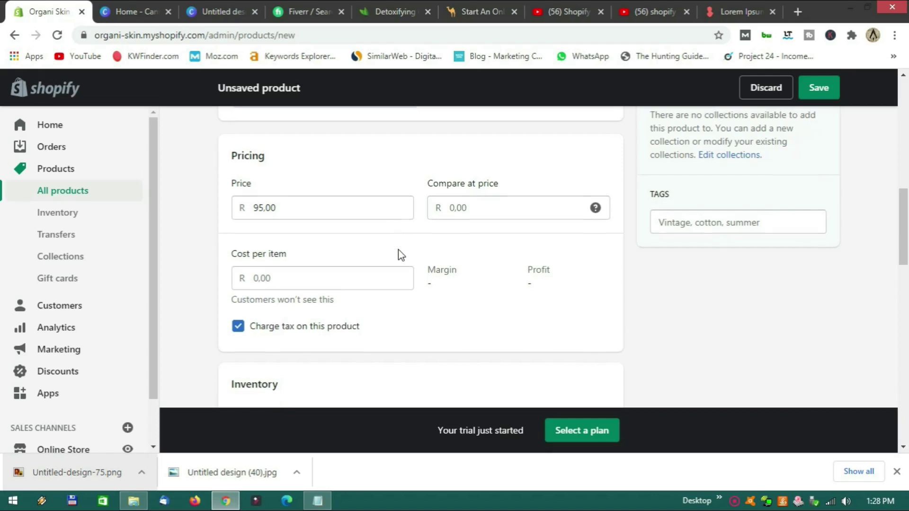
click(238, 277)
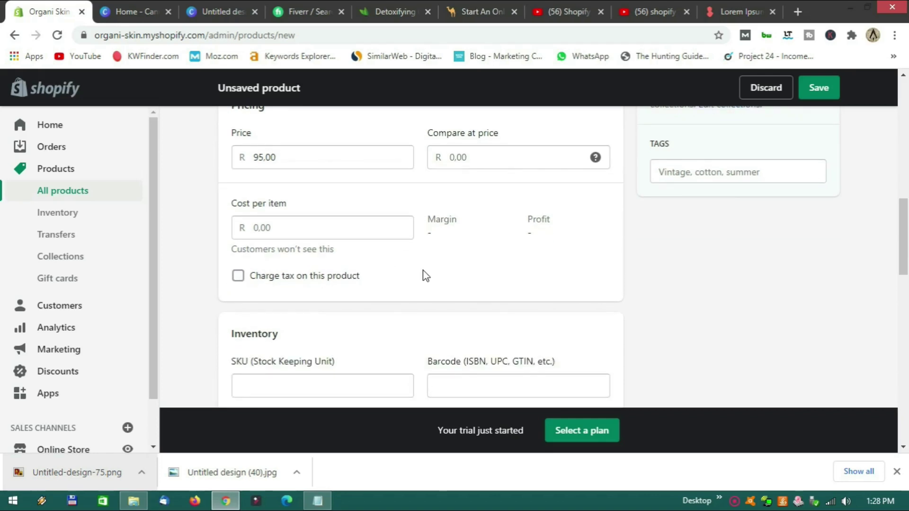
scroll(410, 249, down, 4)
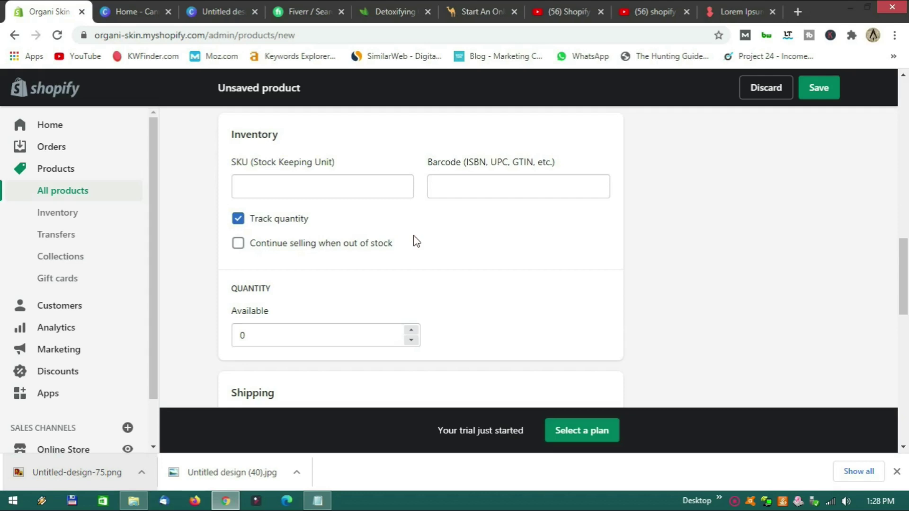
click(315, 223)
scroll(402, 217, down, 1)
scroll(408, 223, down, 3)
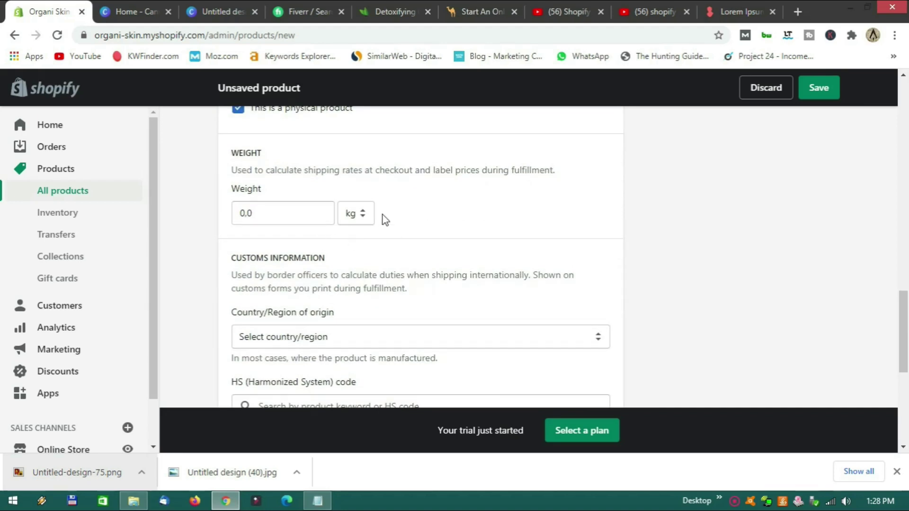
scroll(385, 219, down, 3)
scroll(397, 217, down, 3)
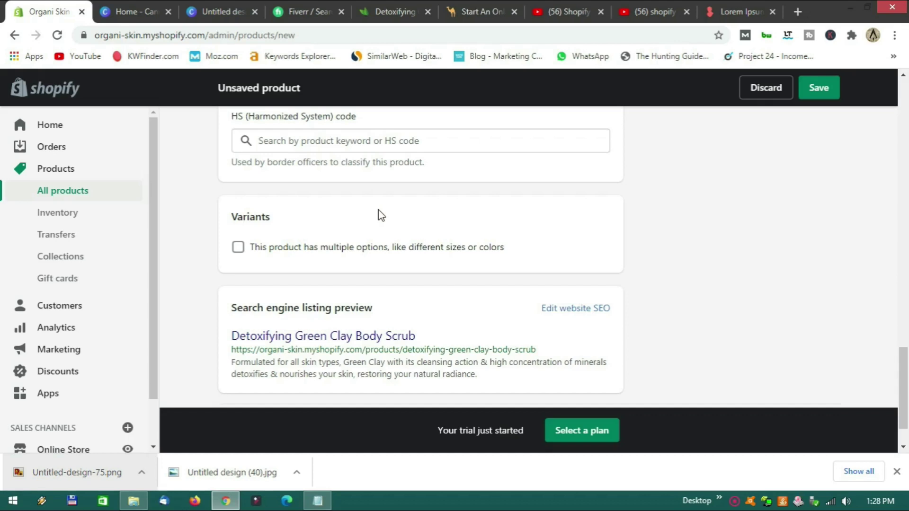
scroll(381, 215, up, 5)
scroll(379, 209, down, 4)
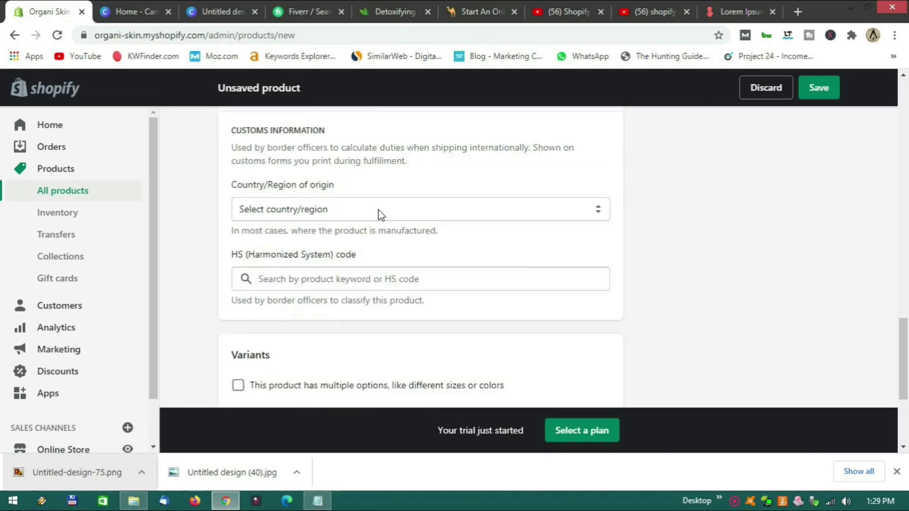
Check which sizes the scrub comes in on the Skin Clays page.
click(385, 11)
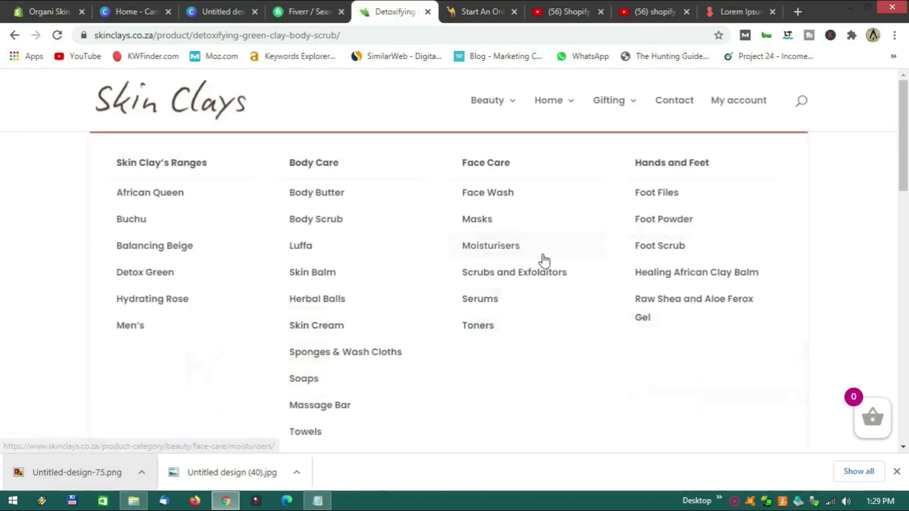
scroll(601, 298, down, 3)
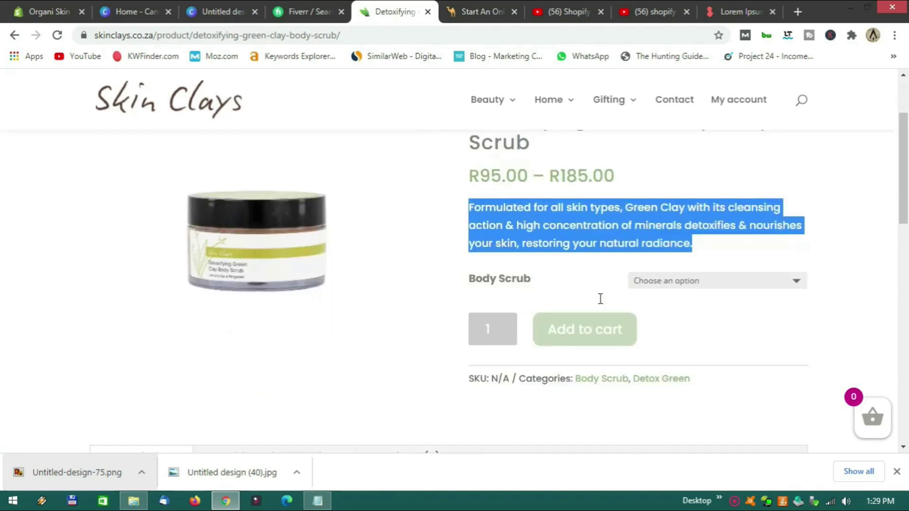
scroll(513, 218, up, 1)
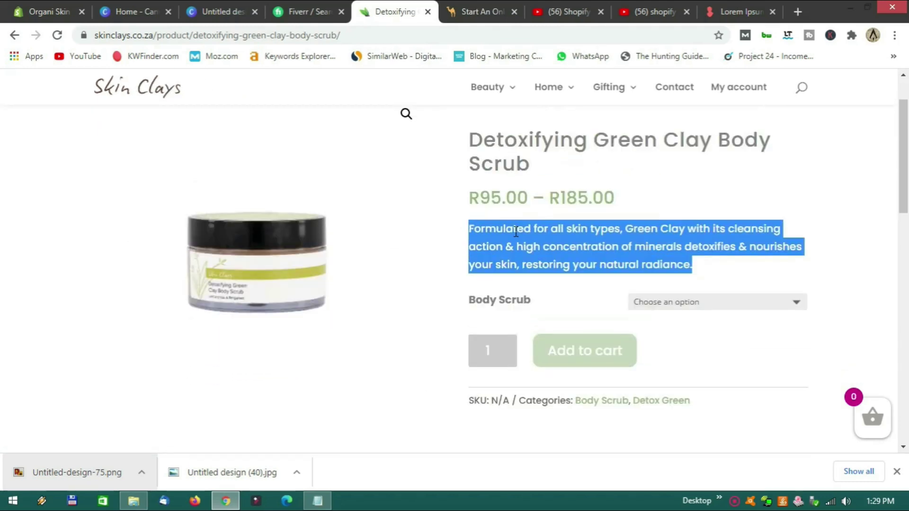
click(694, 303)
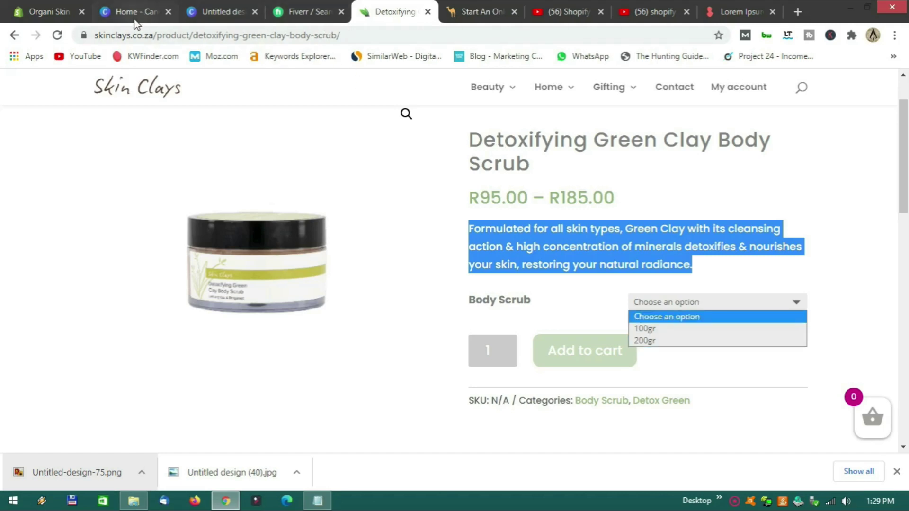
click(47, 11)
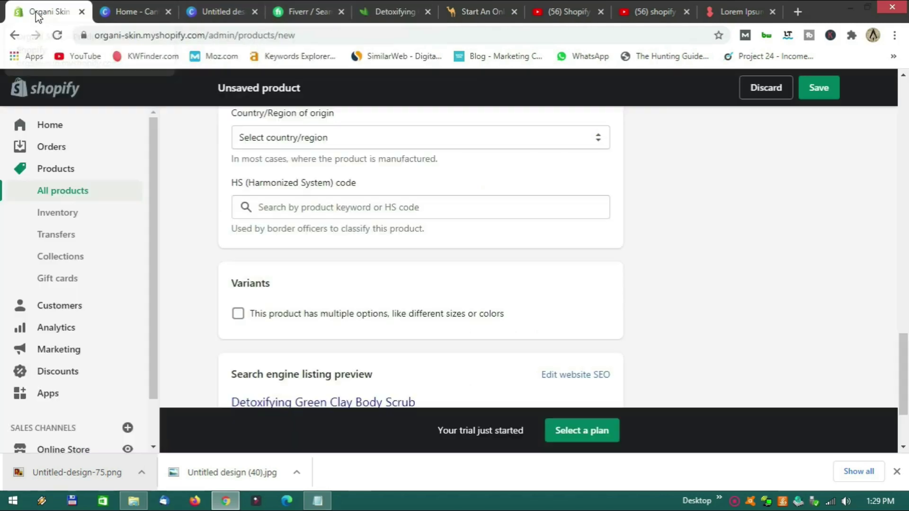
Enable multiple options with a Size option holding the values 100g and 200g.
click(238, 314)
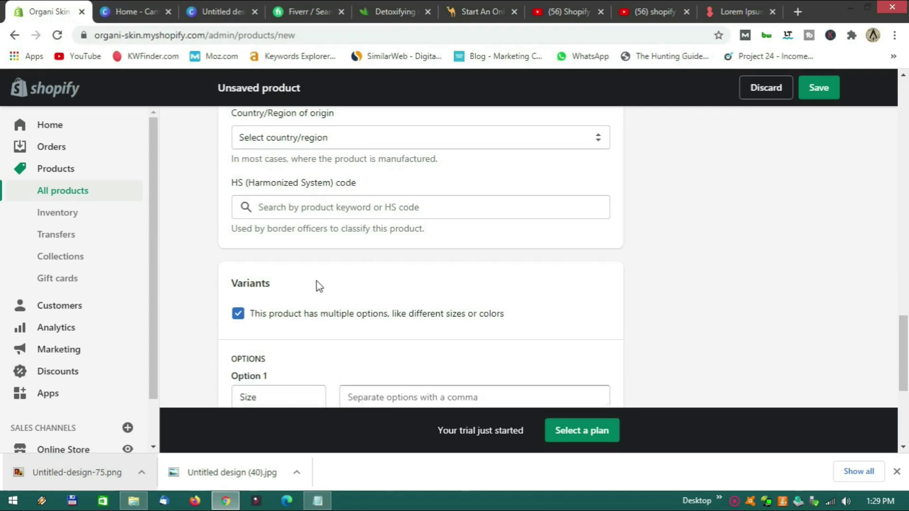
scroll(317, 286, down, 3)
click(238, 264)
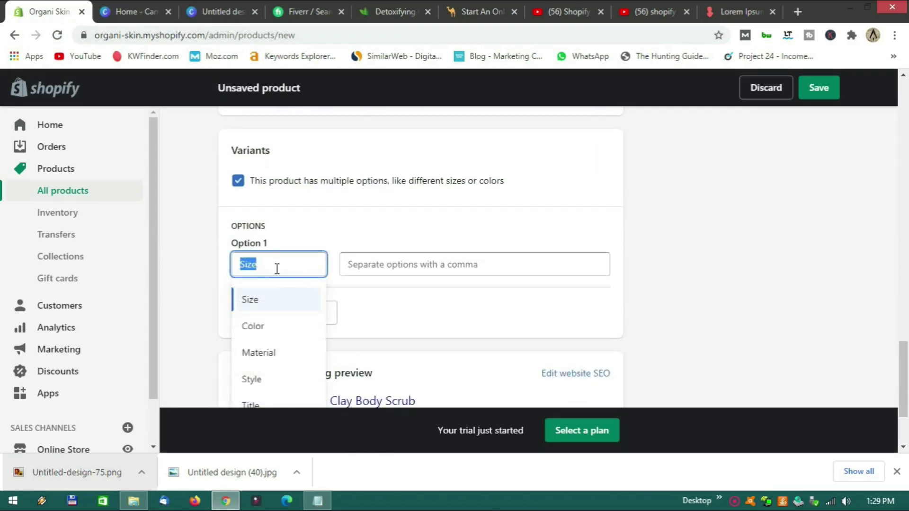
text(100g)
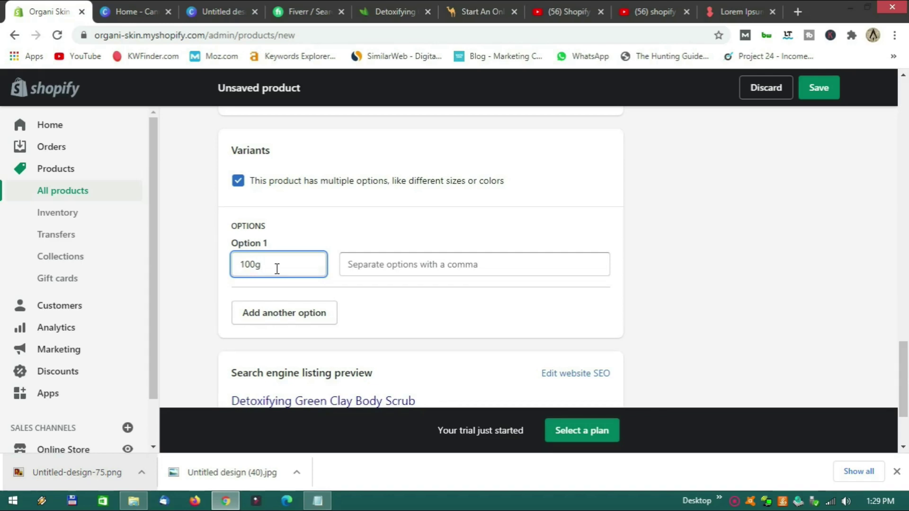
key(BackSpace)
key(BackSpace)
key(BackSpace)
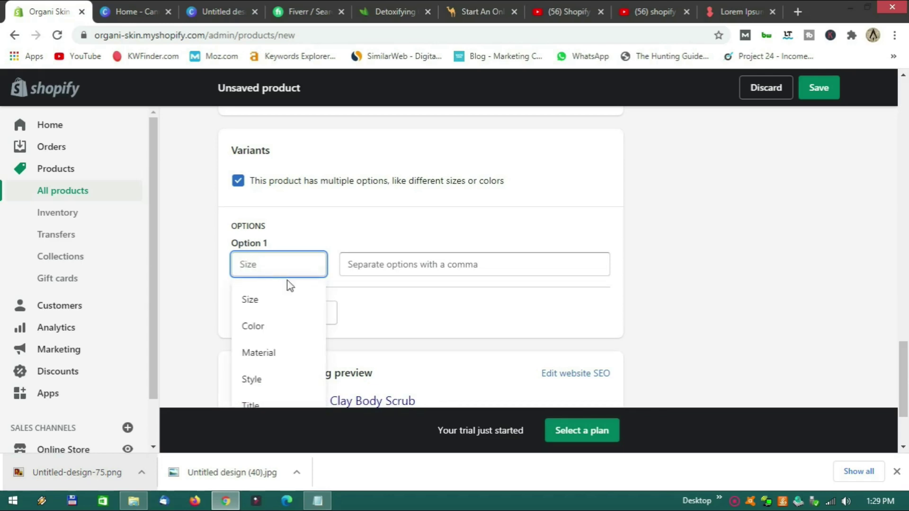
scroll(288, 300, down, 2)
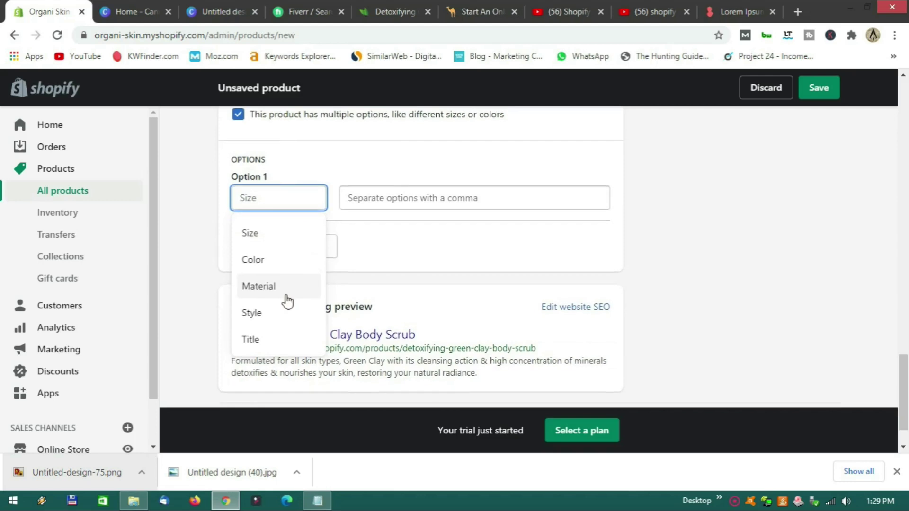
click(281, 242)
click(371, 199)
text(10)
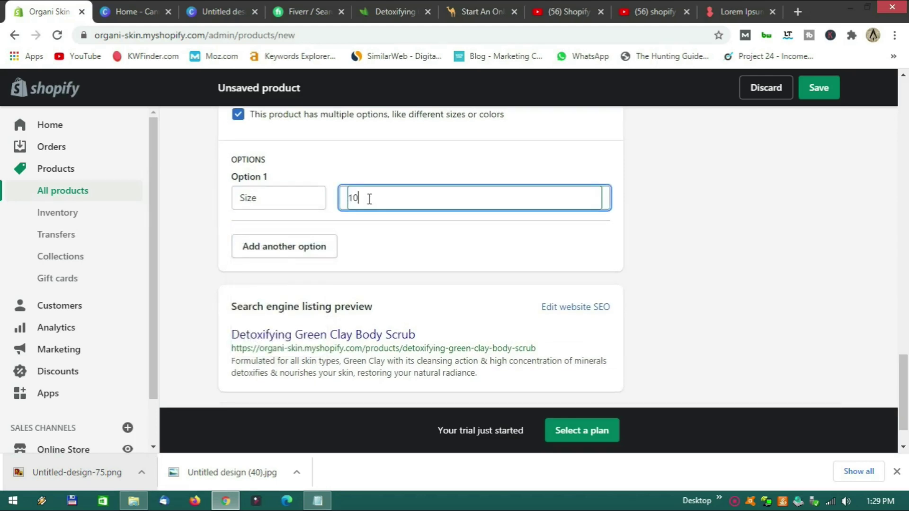
text(0g)
key(Return)
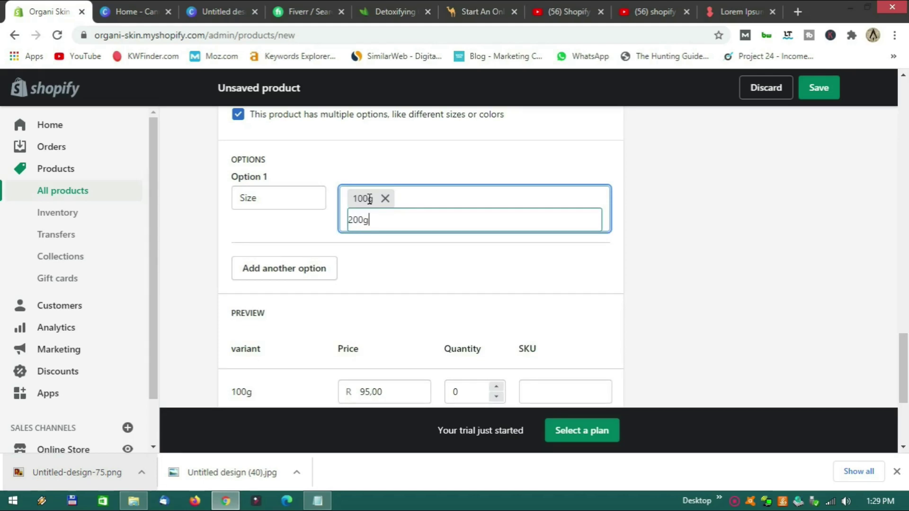
text(200g)
key(Return)
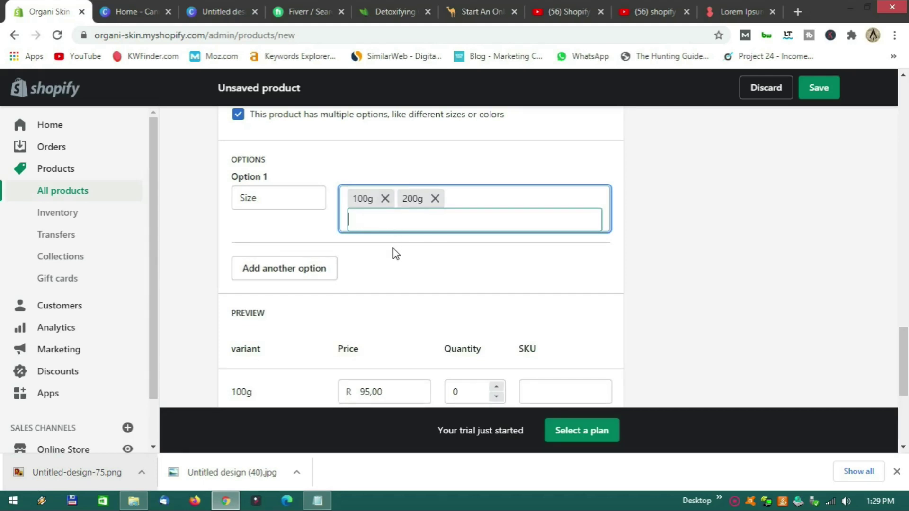
Check the 200g price on the Skin Clays page and set the 200g variant to R185.00.
scroll(343, 241, down, 3)
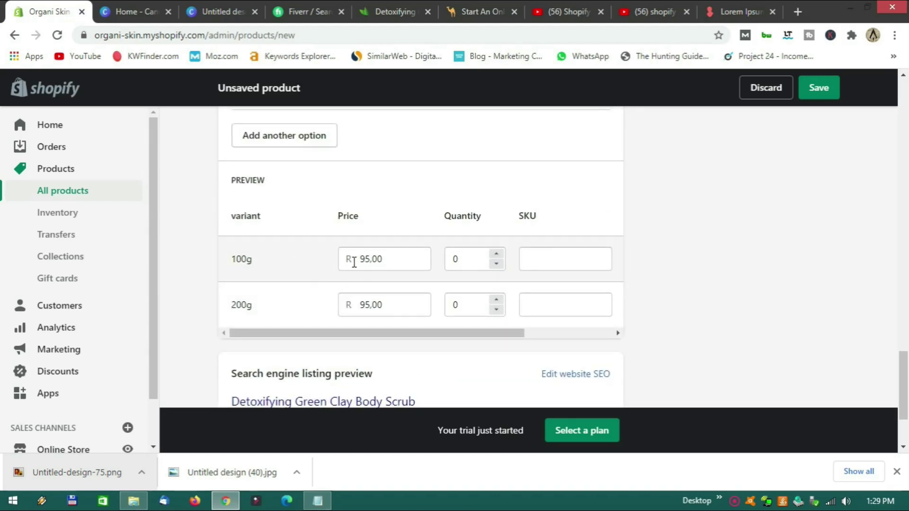
click(387, 305)
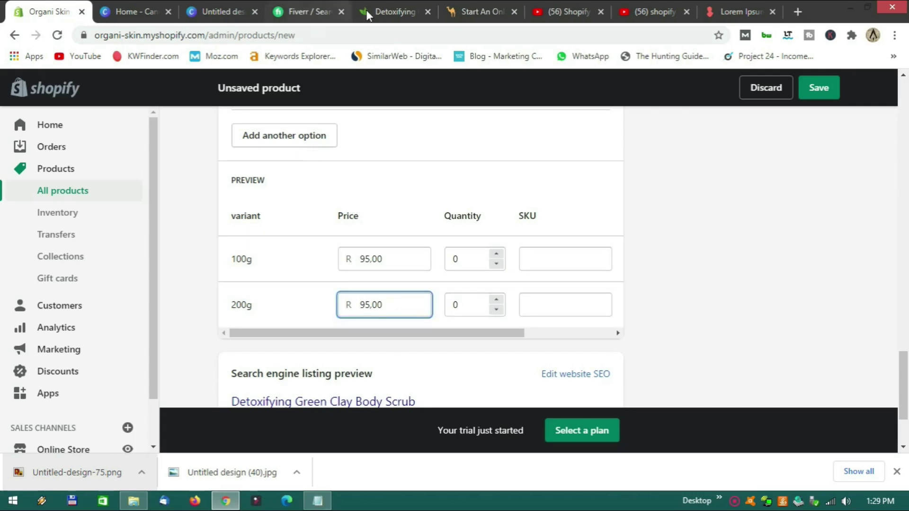
click(366, 9)
click(698, 300)
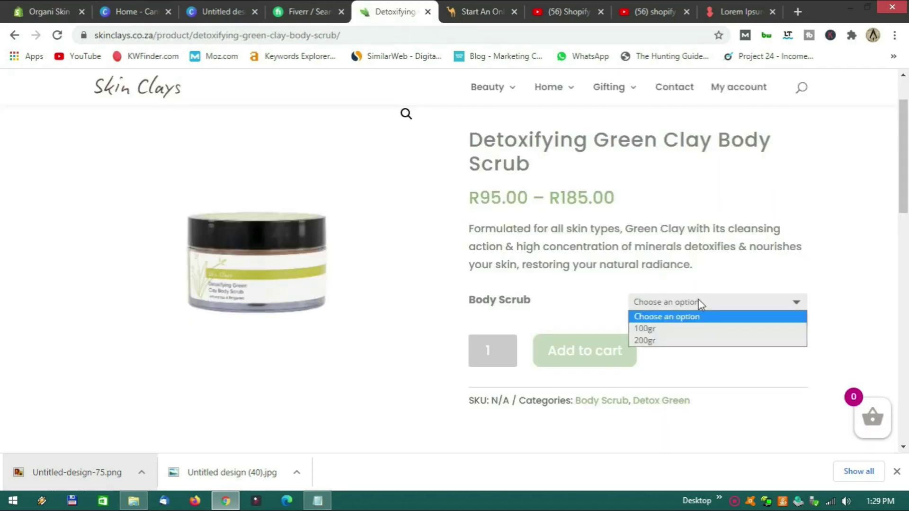
click(690, 341)
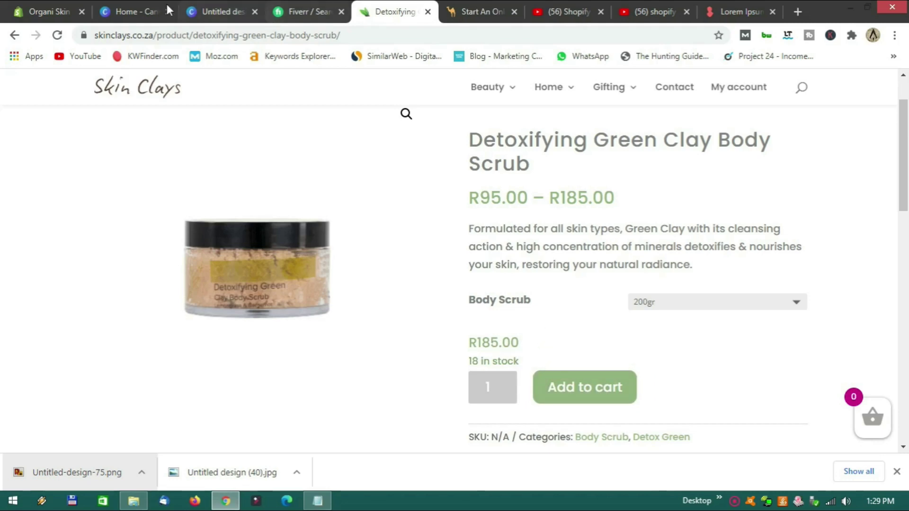
click(53, 11)
drag(388, 304, 365, 305)
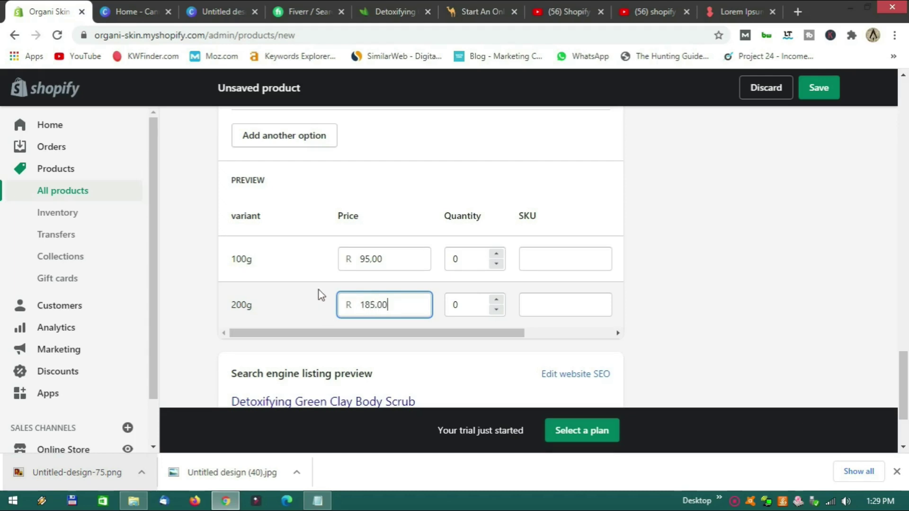
scroll(336, 287, down, 1)
scroll(406, 294, up, 4)
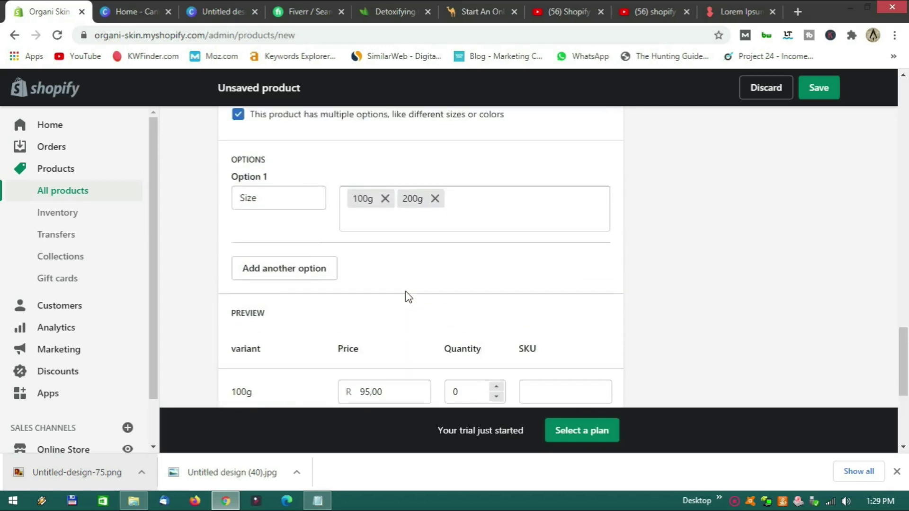
scroll(406, 297, up, 6)
click(383, 13)
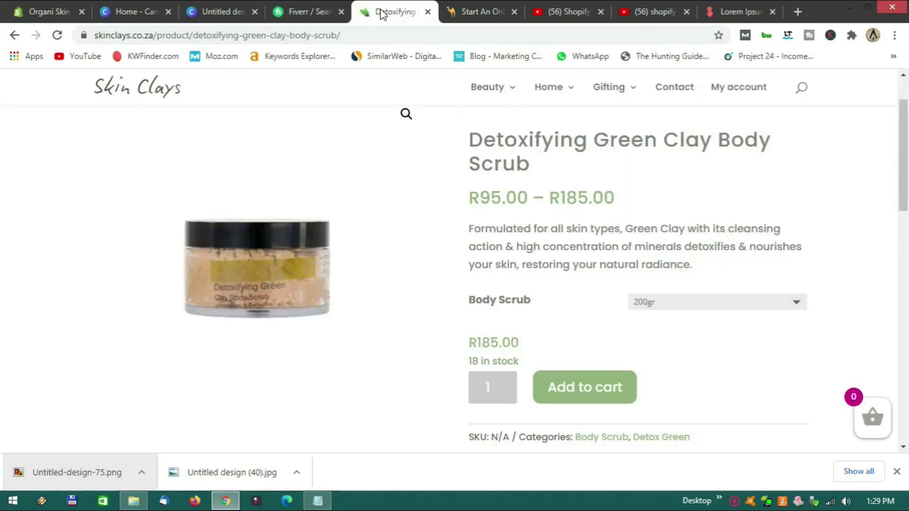
Save the Skin Clays scrub jar image to disk as Untitled-design-76.png.
right_click(266, 266)
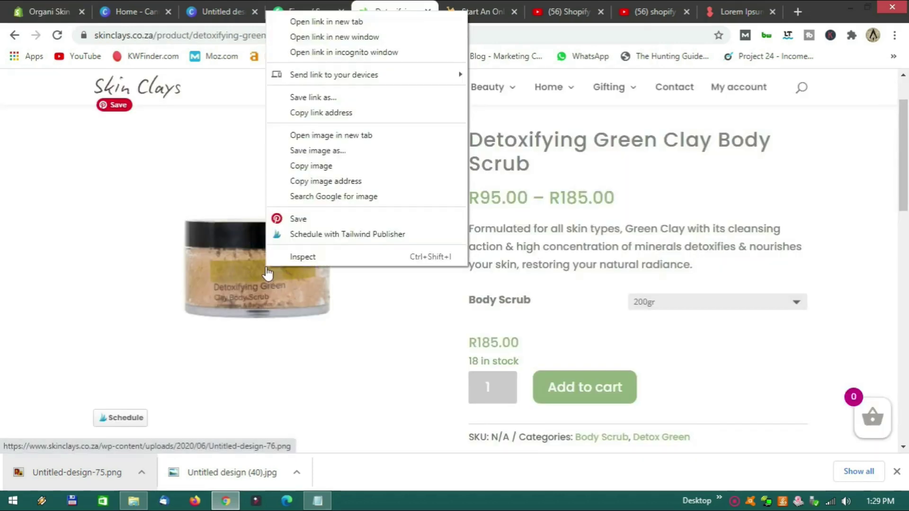
click(344, 151)
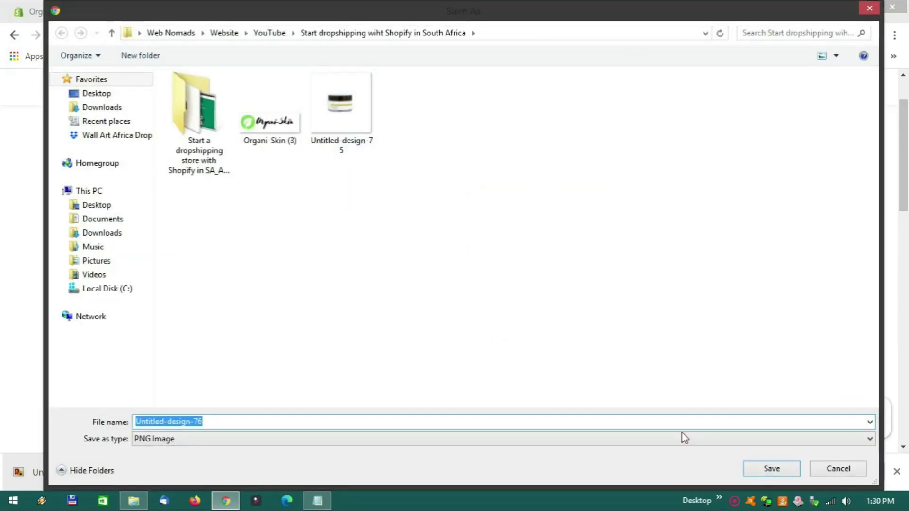
click(771, 469)
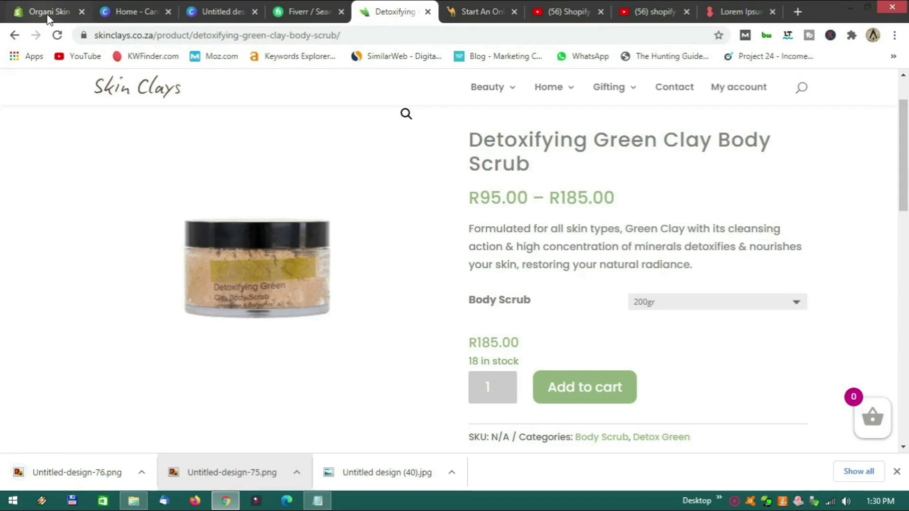
click(52, 17)
Drop Untitled-design-76.png from the downloads bar into the product's Media area.
scroll(416, 271, up, 8)
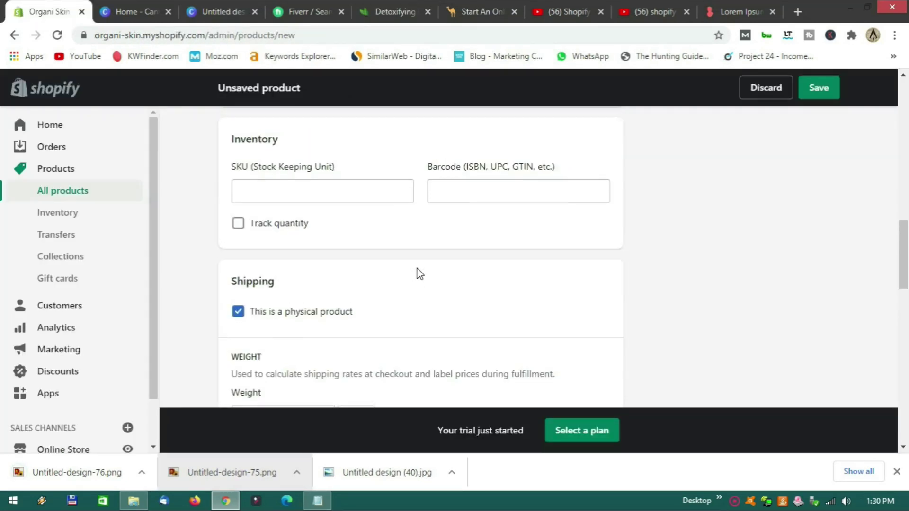
scroll(418, 273, up, 4)
scroll(418, 274, down, 9)
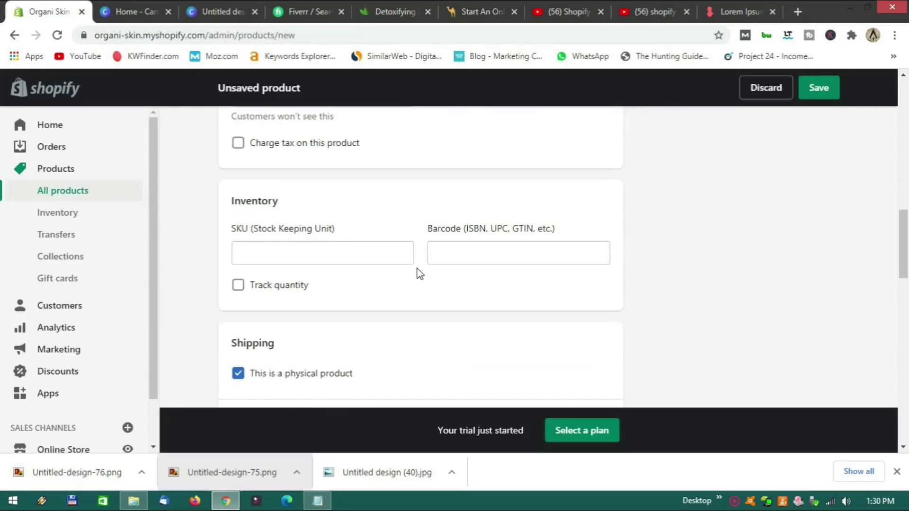
scroll(418, 273, down, 10)
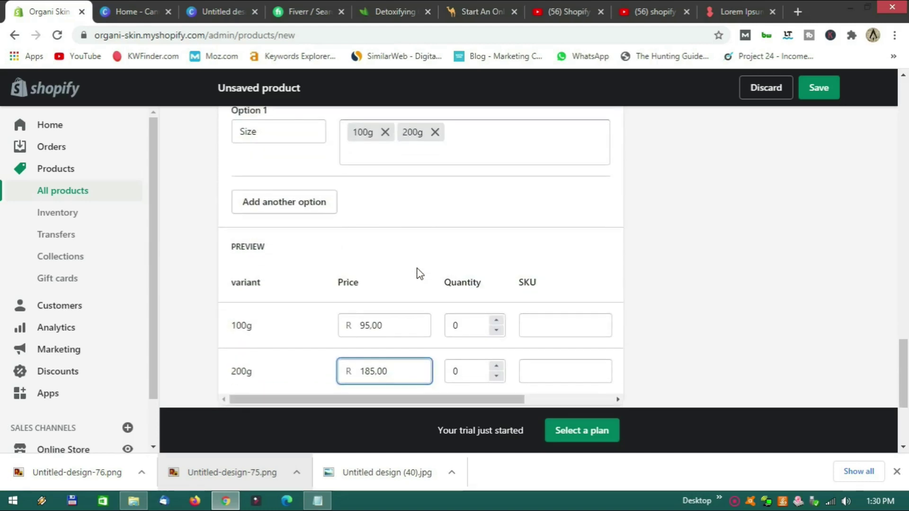
scroll(419, 273, down, 3)
scroll(418, 273, up, 15)
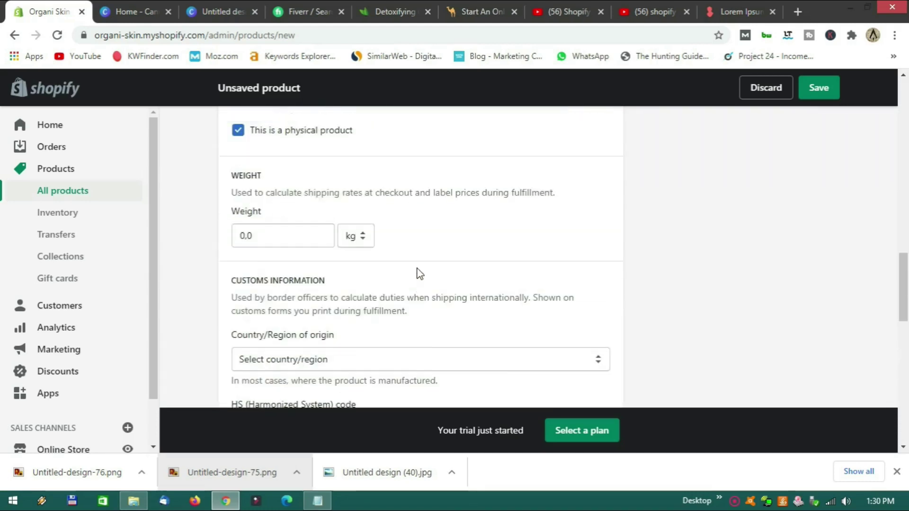
scroll(418, 273, up, 4)
scroll(419, 270, down, 1)
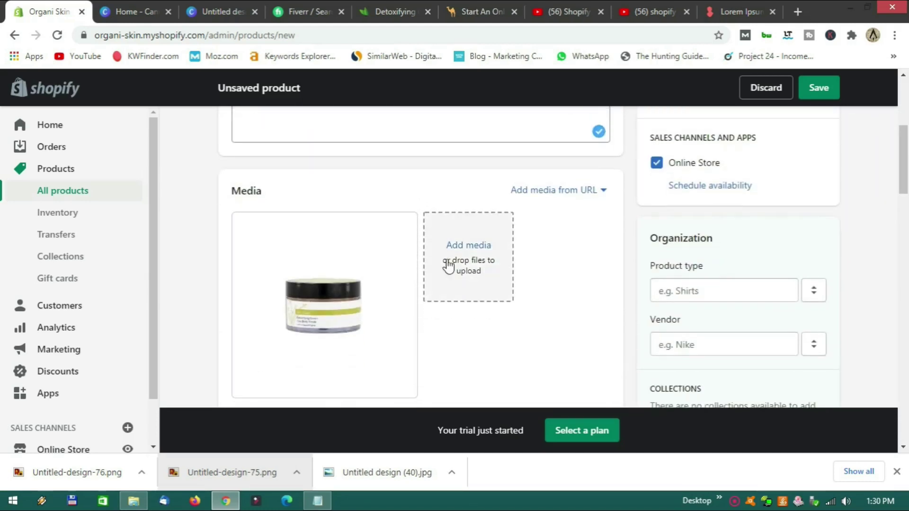
drag(78, 458, 471, 281)
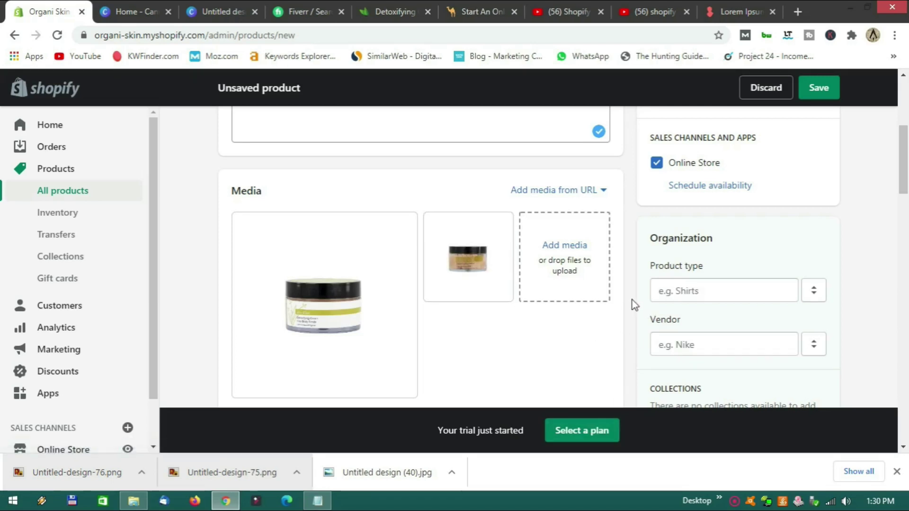
scroll(632, 300, down, 4)
scroll(632, 300, down, 15)
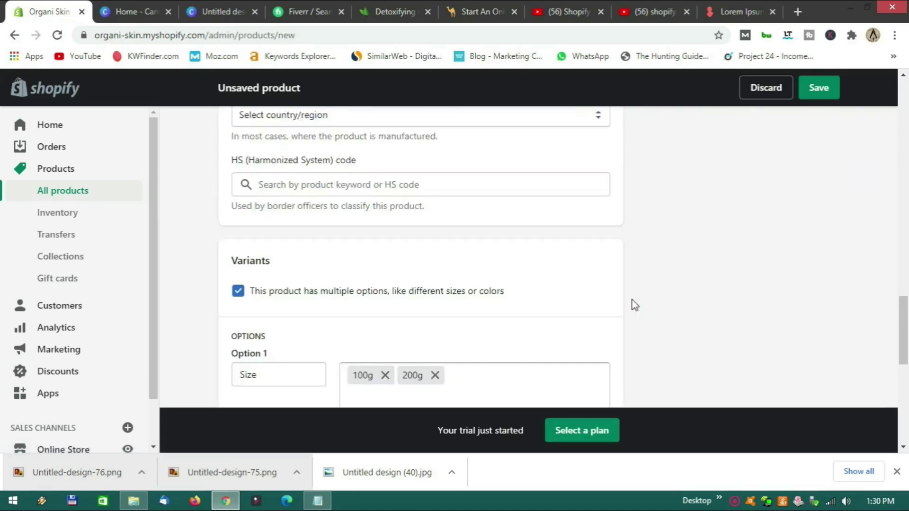
scroll(635, 305, up, 4)
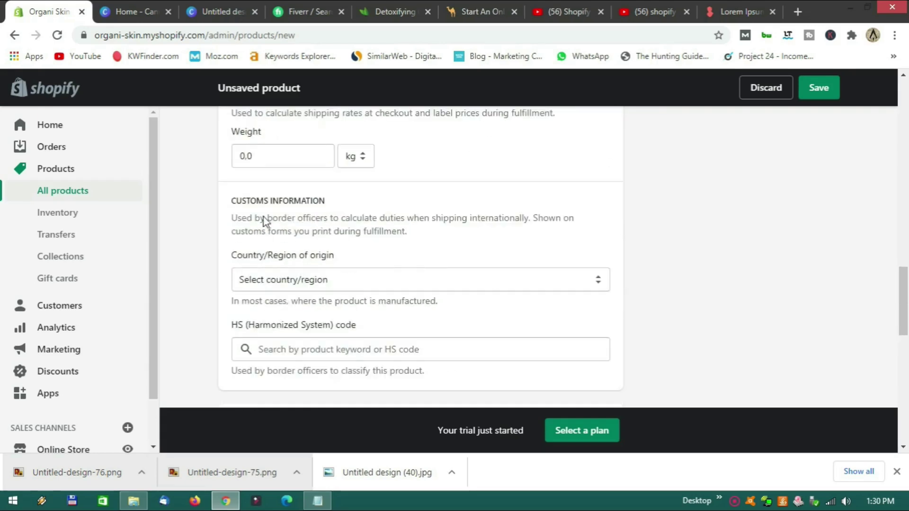
scroll(333, 239, up, 3)
scroll(402, 258, down, 4)
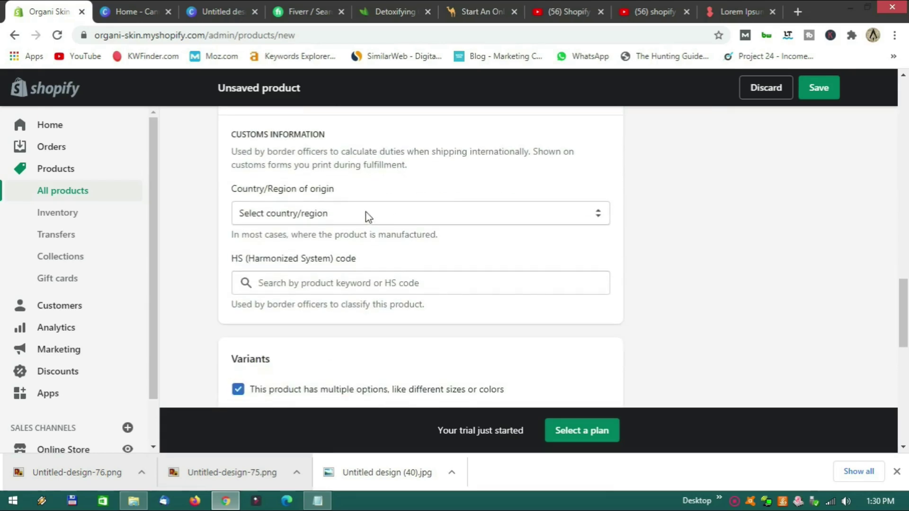
Set the country of origin to South Africa and save the Detoxifying Green Clay Body Scrub.
click(367, 216)
text(sou)
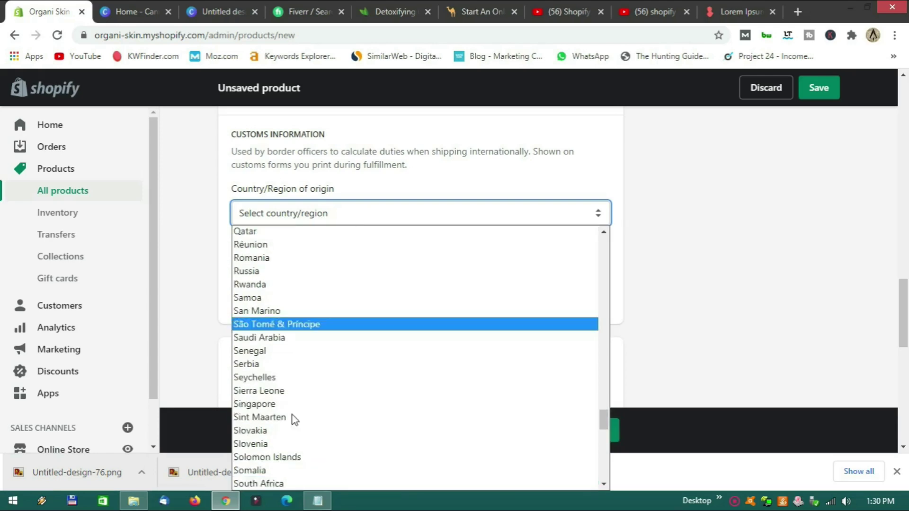
click(282, 483)
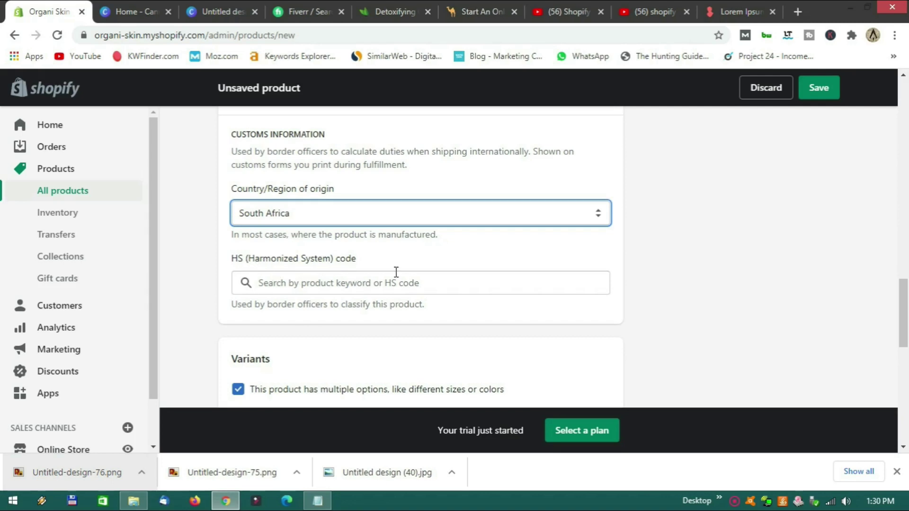
scroll(391, 305, down, 10)
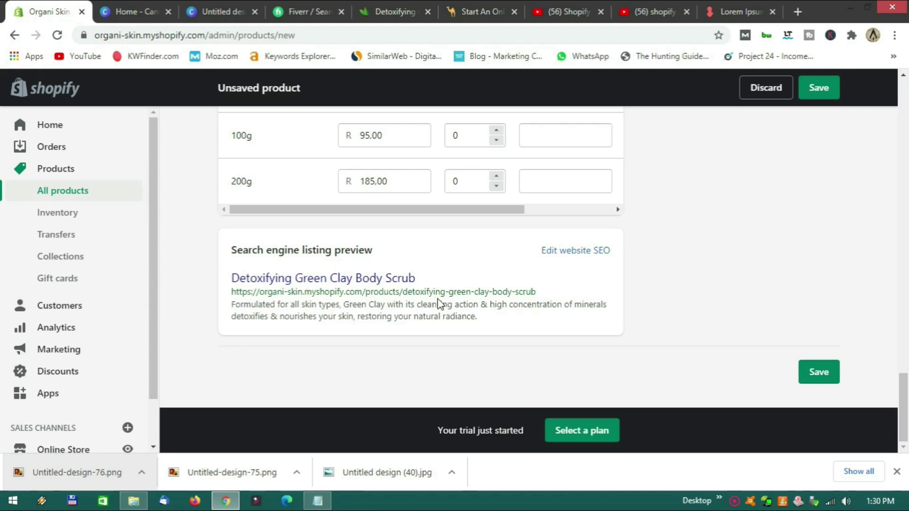
click(822, 377)
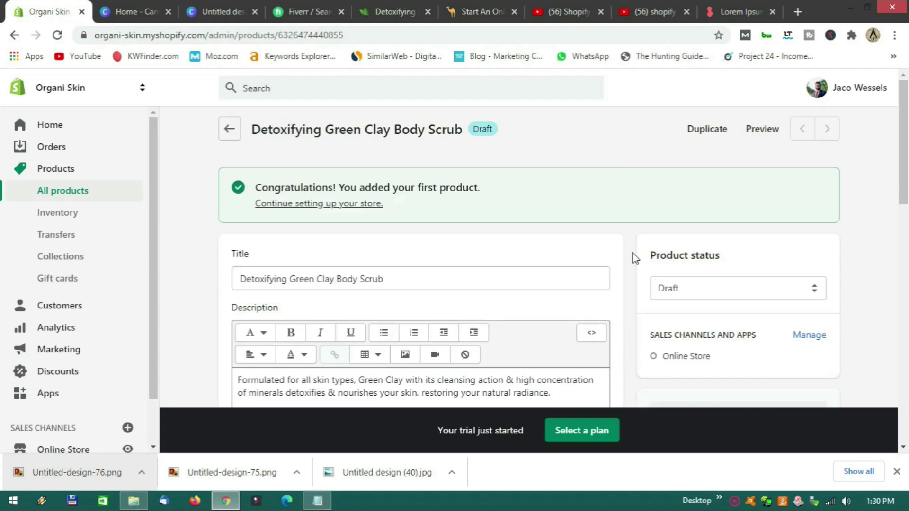
Change the scrub's status from Draft to Active and save.
scroll(629, 257, down, 2)
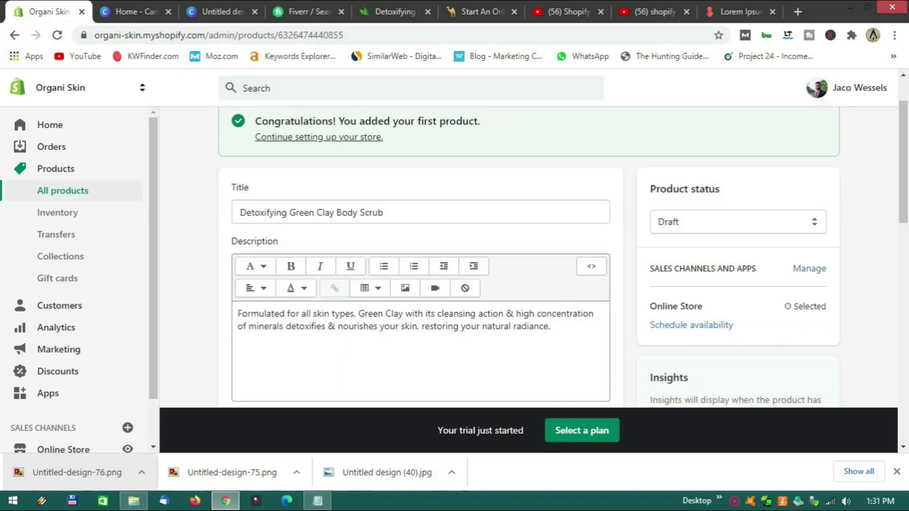
click(807, 229)
click(726, 242)
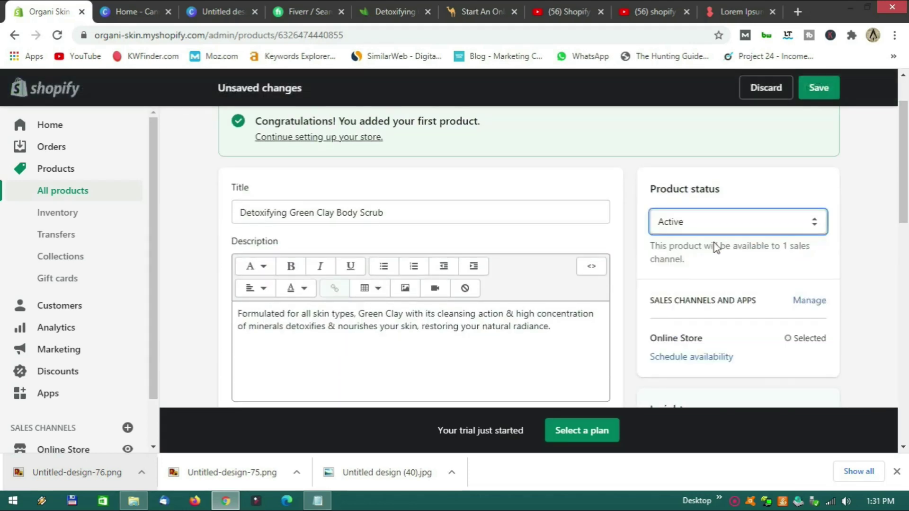
click(810, 90)
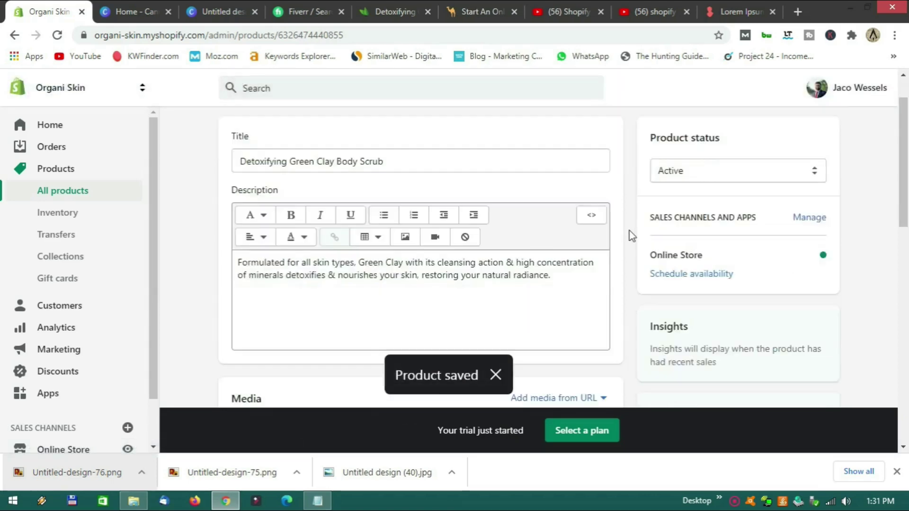
Review the Scrub collection assignment and open the storefront preview.
scroll(629, 231, down, 8)
scroll(629, 231, up, 2)
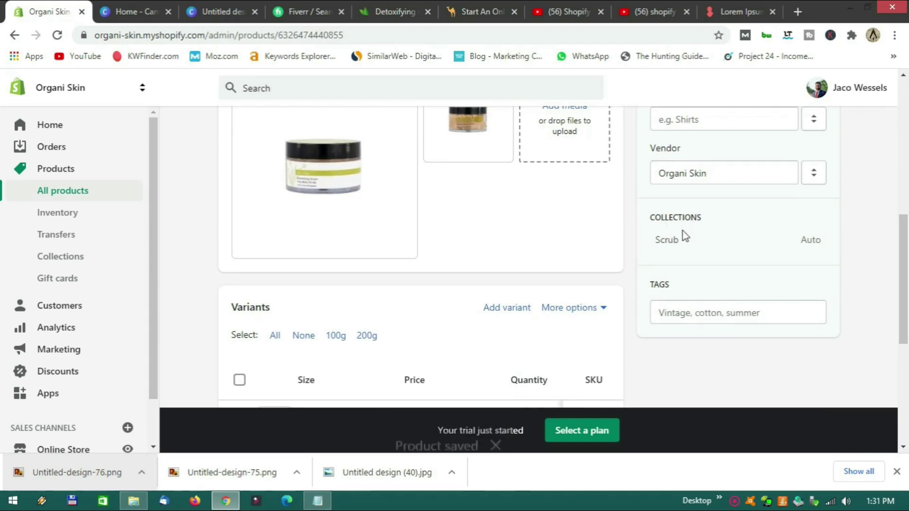
scroll(557, 244, up, 3)
scroll(558, 244, down, 3)
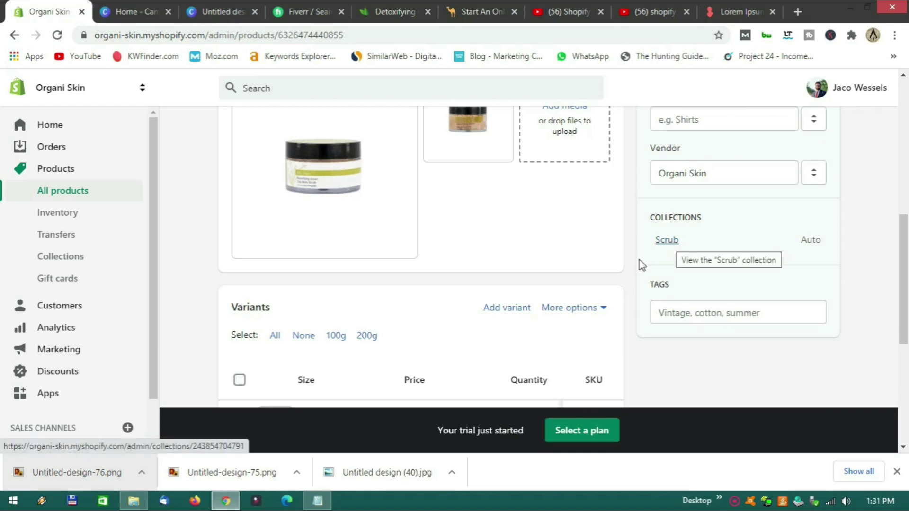
scroll(630, 265, down, 3)
scroll(632, 272, up, 10)
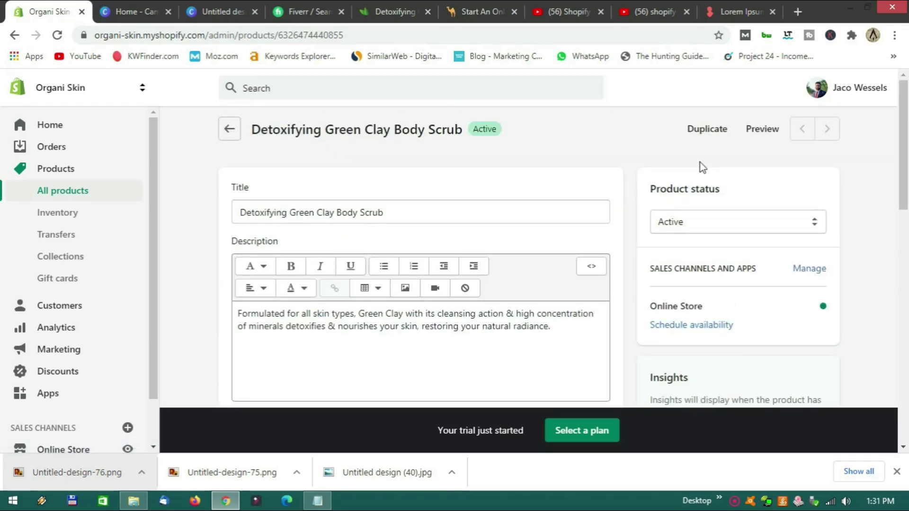
click(761, 137)
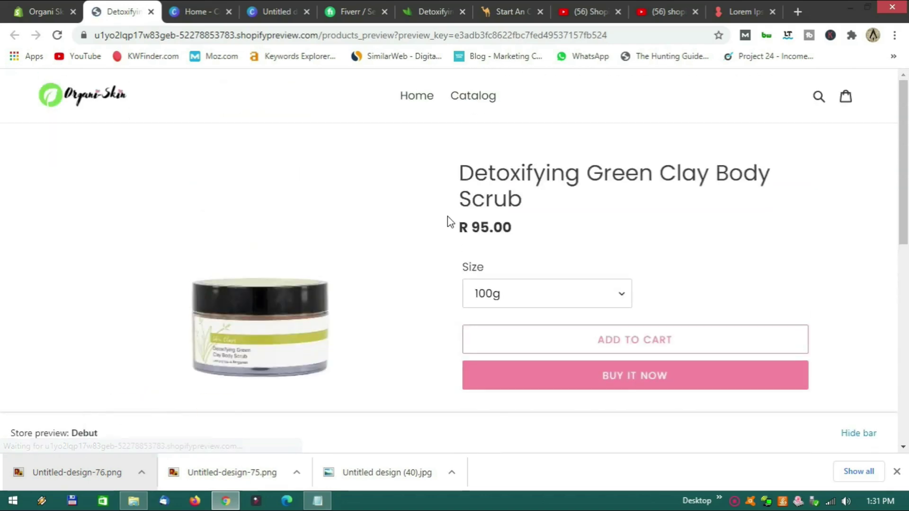
Select the 200g size in the preview to confirm its R 185.00 price.
scroll(434, 225, down, 5)
scroll(433, 225, up, 5)
click(572, 300)
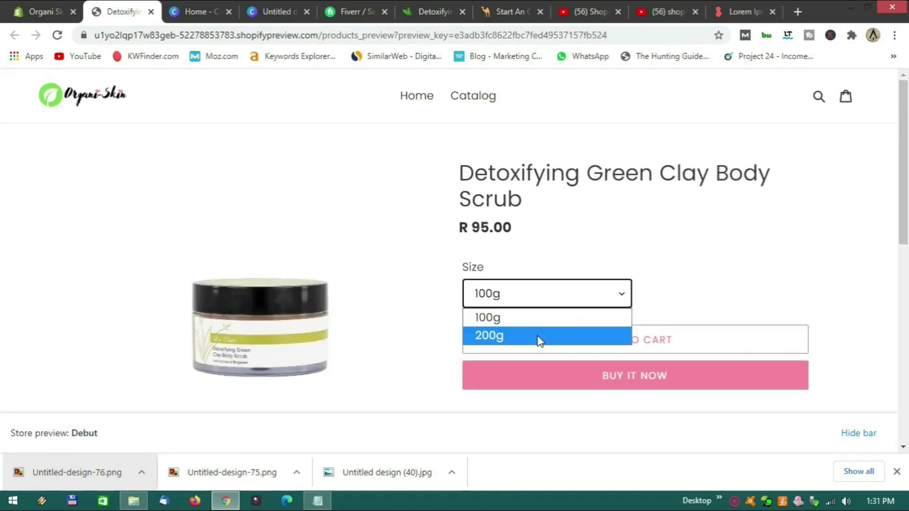
click(538, 338)
click(553, 300)
click(534, 335)
Compare the tan jar and green-label jar photos, review the page, then close the preview.
scroll(456, 260, down, 3)
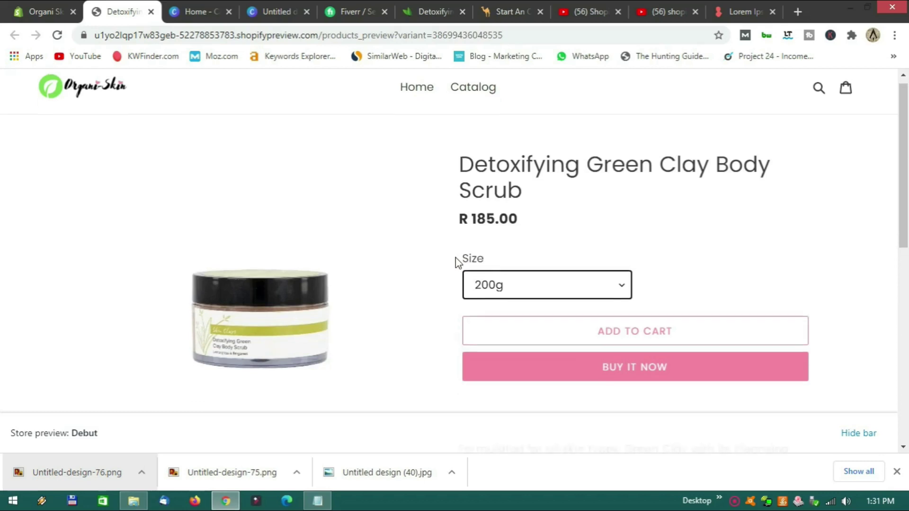
click(231, 395)
scroll(277, 348, down, 3)
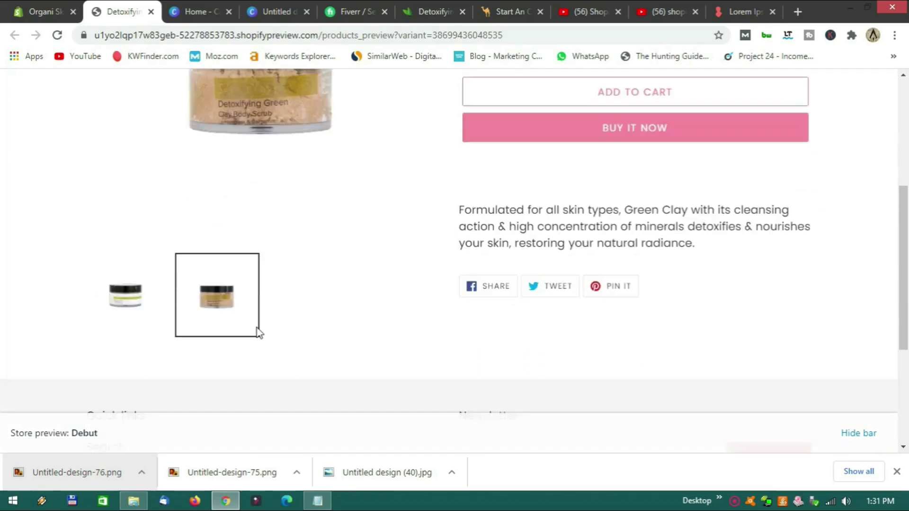
click(118, 294)
click(209, 284)
scroll(334, 305, up, 3)
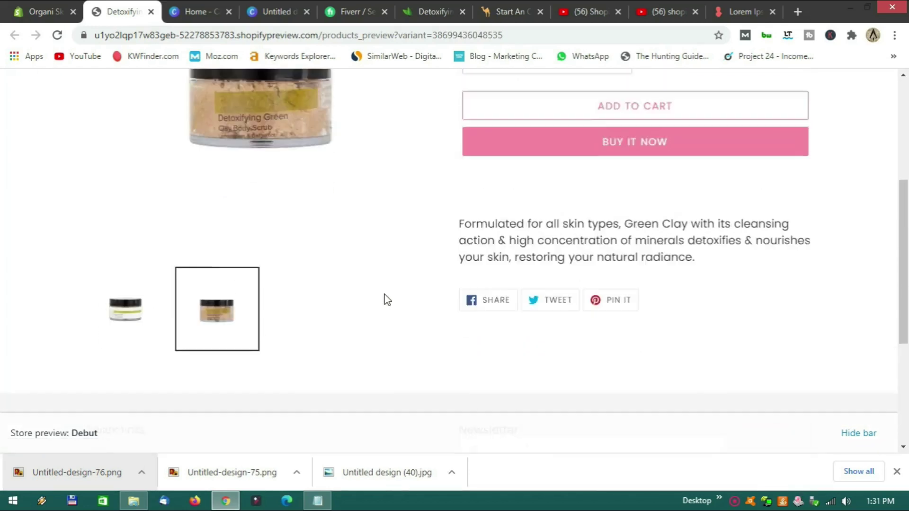
scroll(649, 326, down, 1)
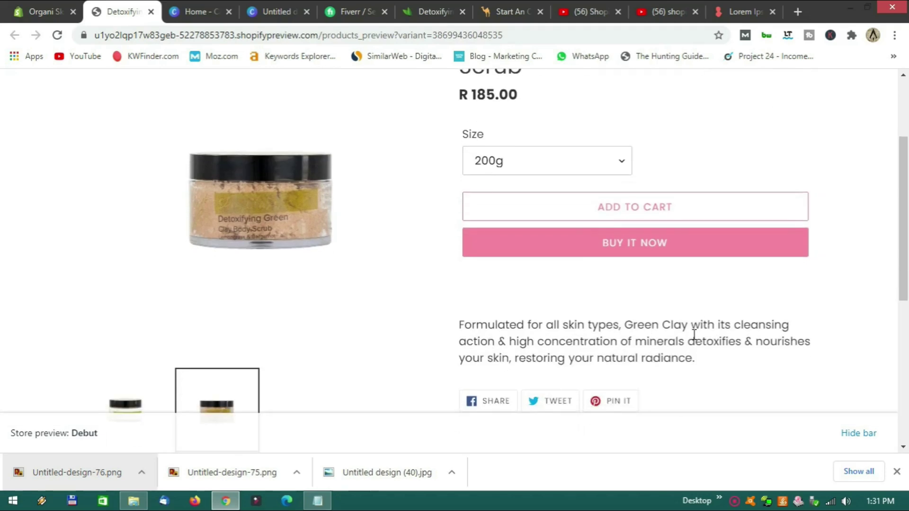
scroll(543, 316, down, 3)
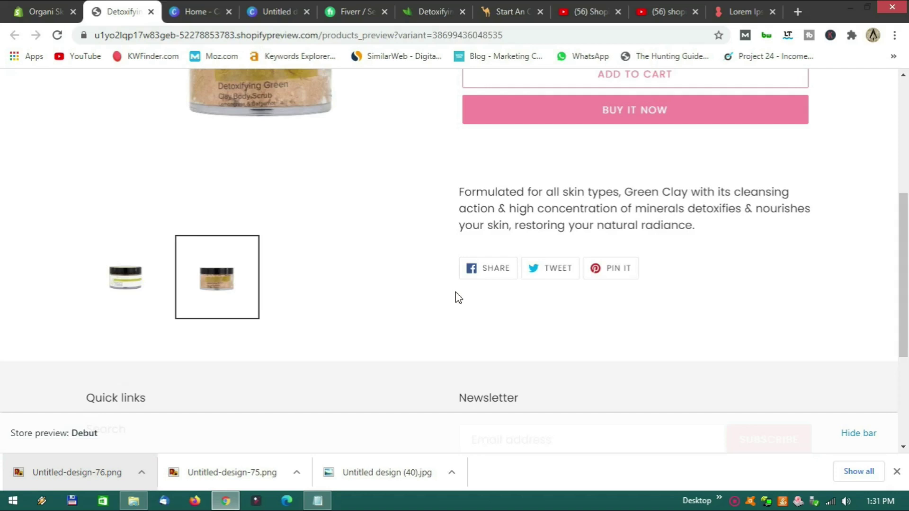
scroll(456, 296, up, 6)
scroll(455, 299, down, 7)
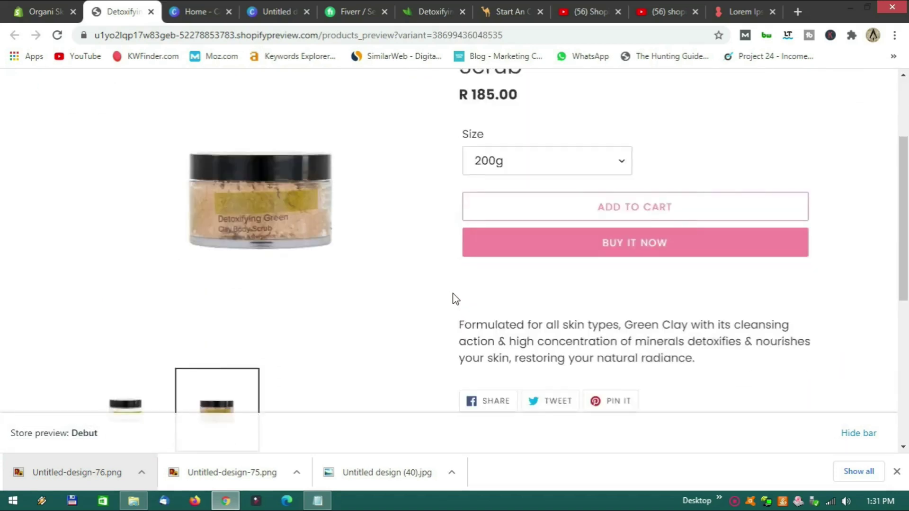
scroll(456, 299, up, 3)
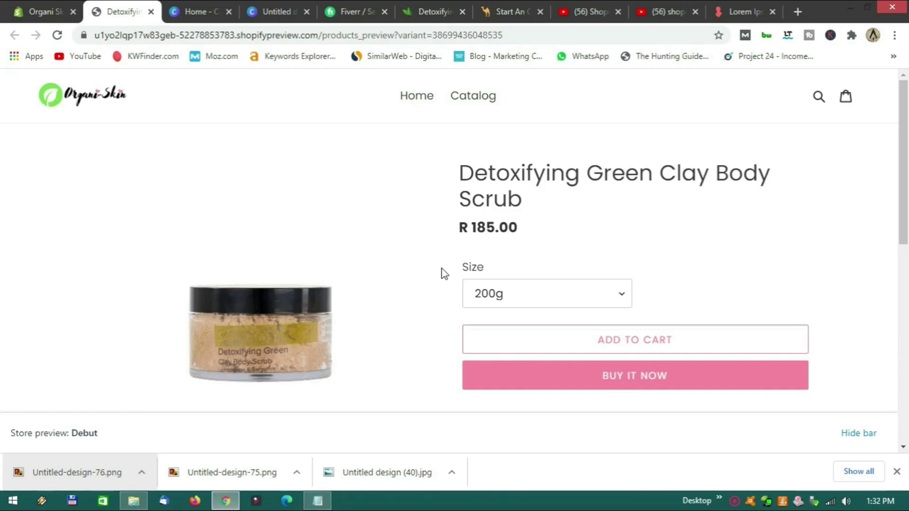
scroll(436, 302, down, 4)
scroll(435, 302, down, 3)
scroll(436, 303, up, 4)
scroll(435, 302, down, 1)
scroll(436, 303, up, 1)
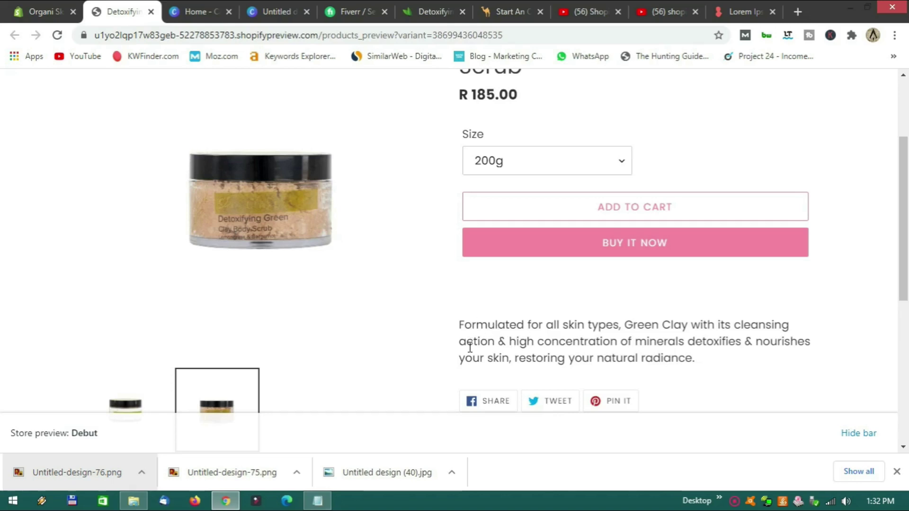
scroll(470, 347, up, 2)
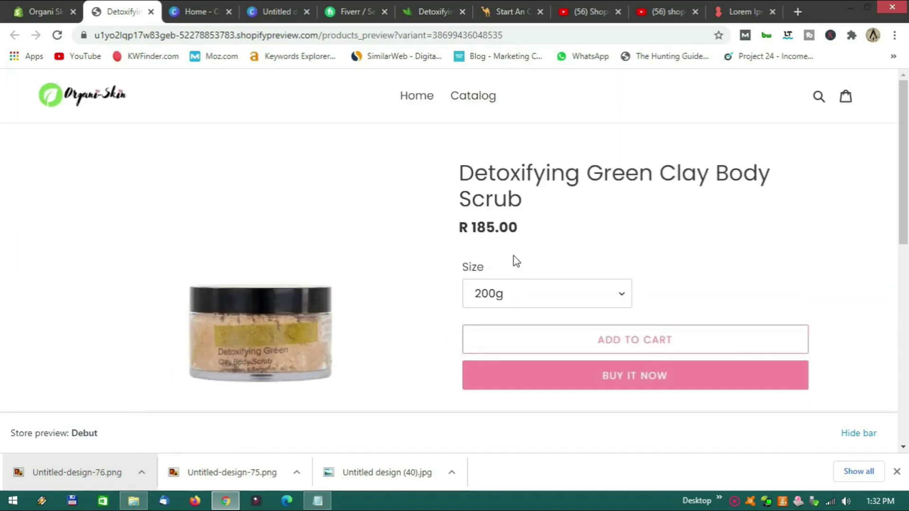
click(148, 12)
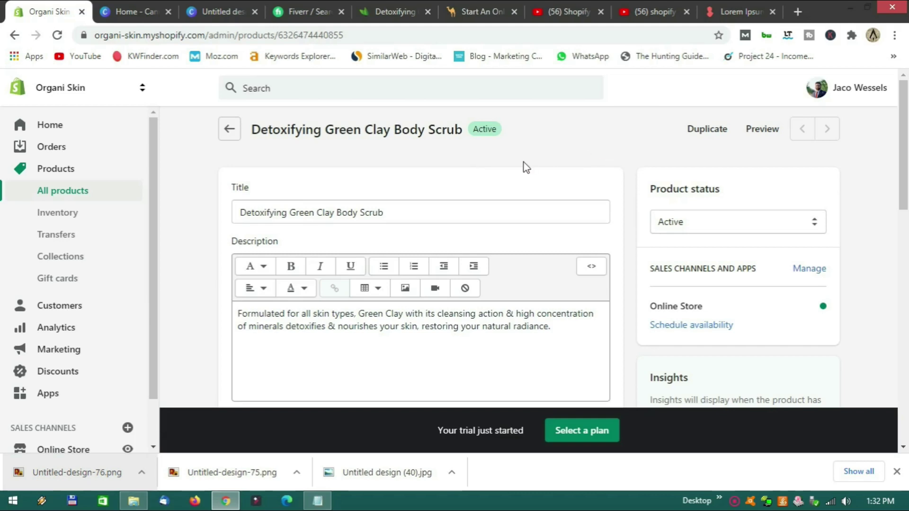
Open a blank Add product form from All products, then return to the Skin Clays product grid.
click(230, 130)
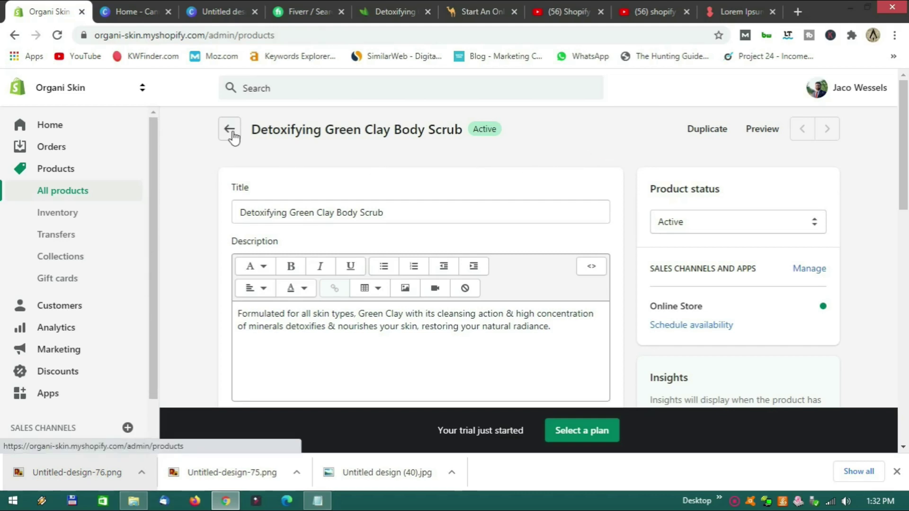
scroll(426, 223, down, 3)
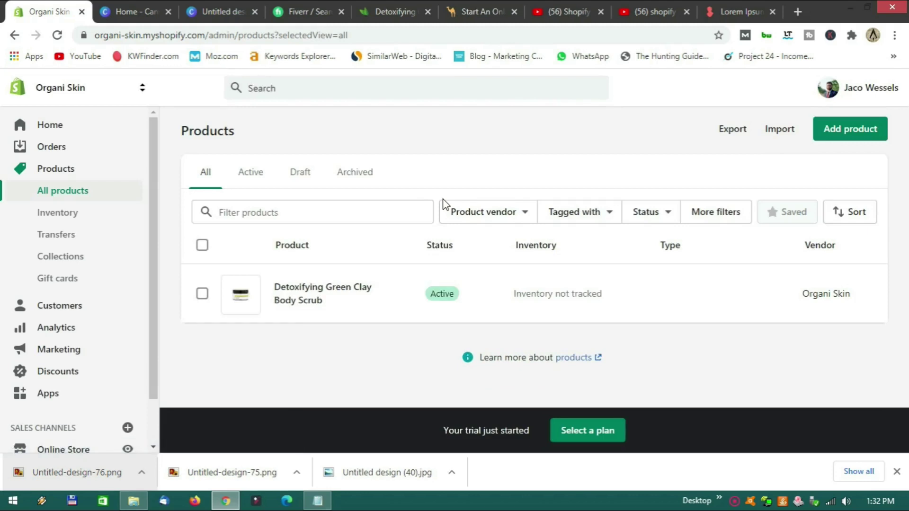
click(850, 130)
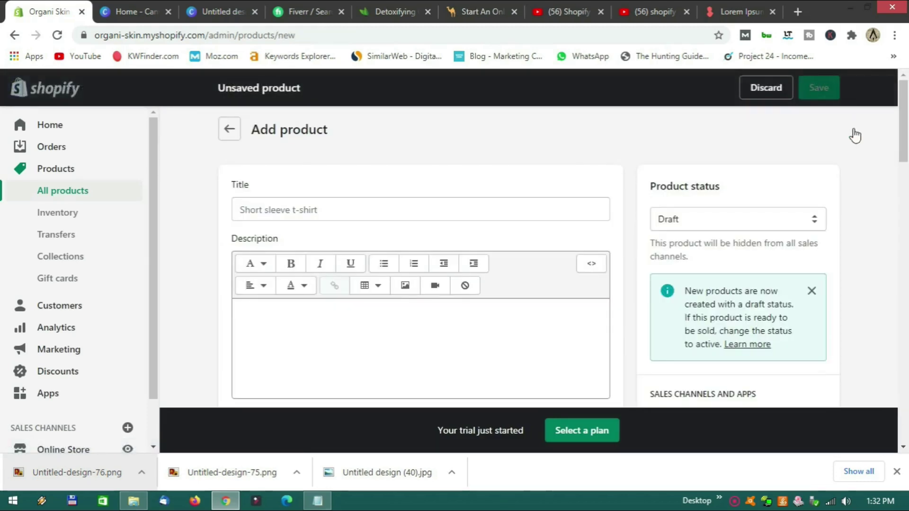
click(313, 210)
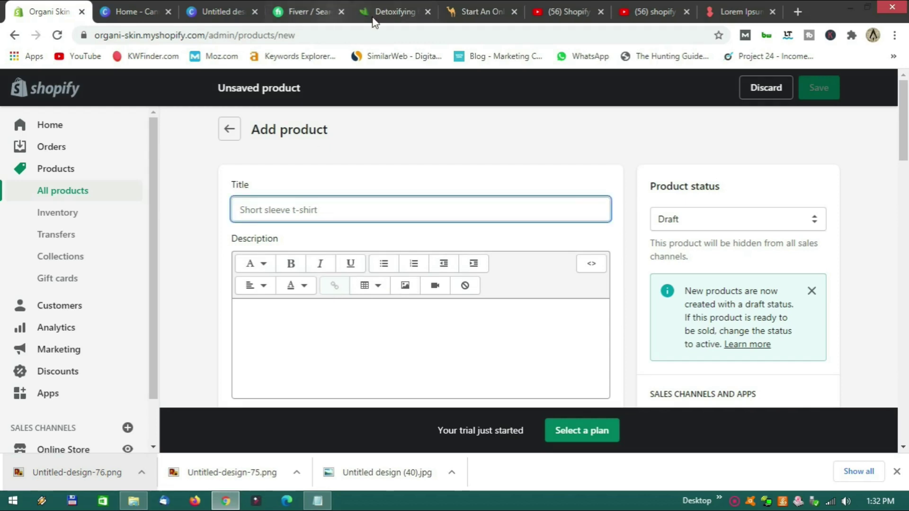
click(375, 14)
click(15, 35)
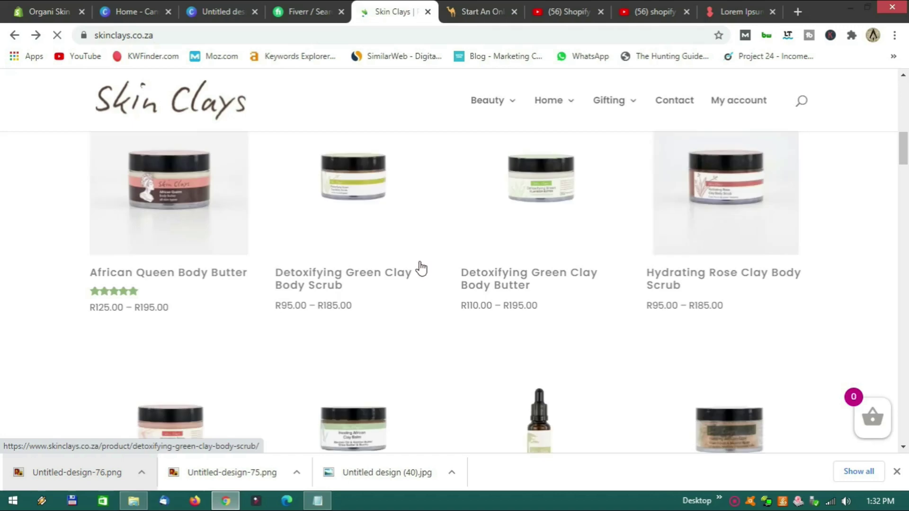
Copy 'Detoxifying Green Clay Body Butter' from Skin Clays and paste it as the product title.
click(527, 283)
drag(529, 282, 469, 249)
drag(534, 258, 471, 235)
key(ctrl+c)
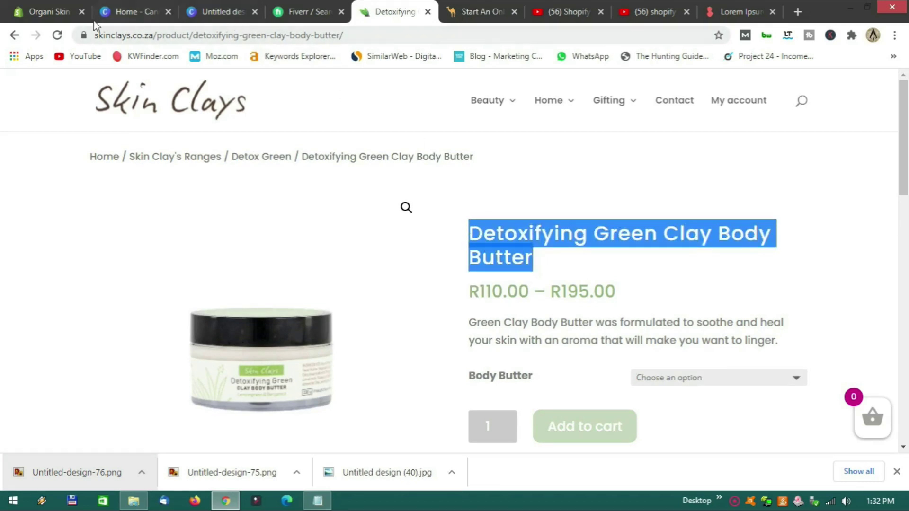
click(49, 14)
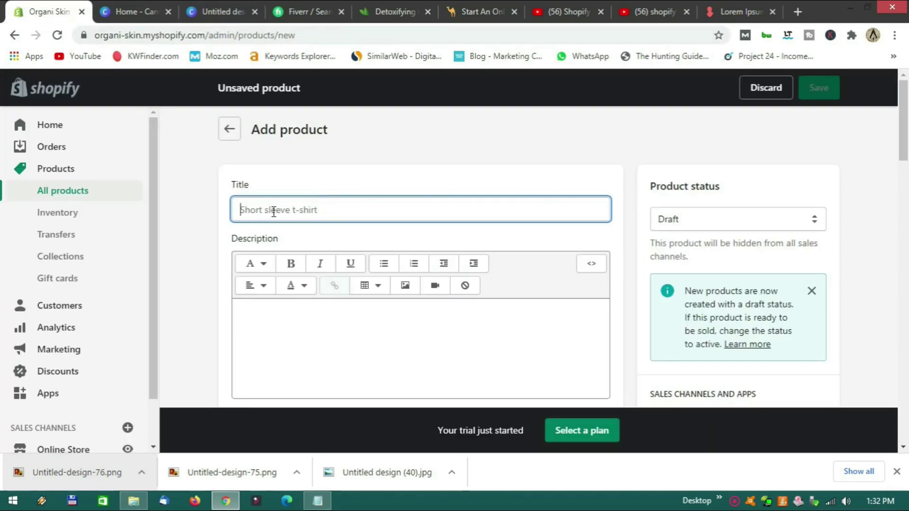
key(ctrl+v)
Copy the Skin Clays description paragraph into the product's Description field.
click(311, 333)
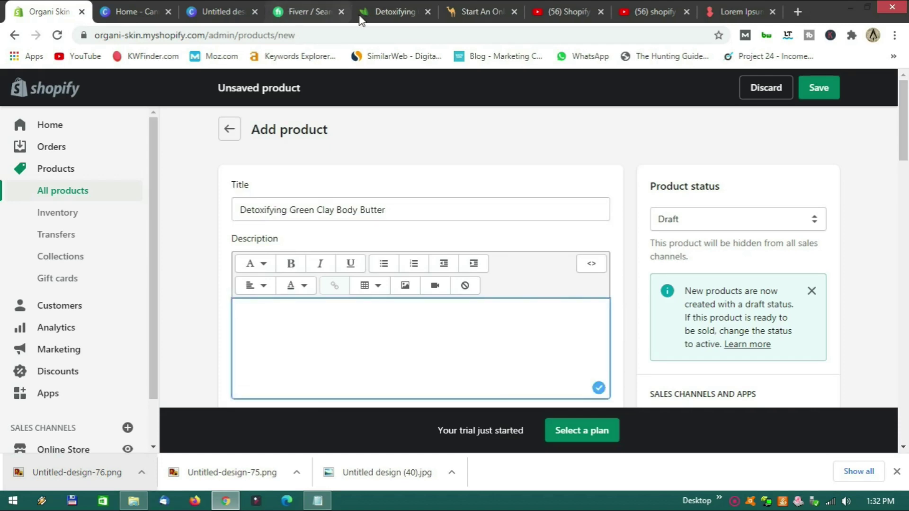
click(360, 19)
scroll(477, 235, down, 2)
drag(471, 231, 777, 244)
key(ctrl+c)
click(45, 12)
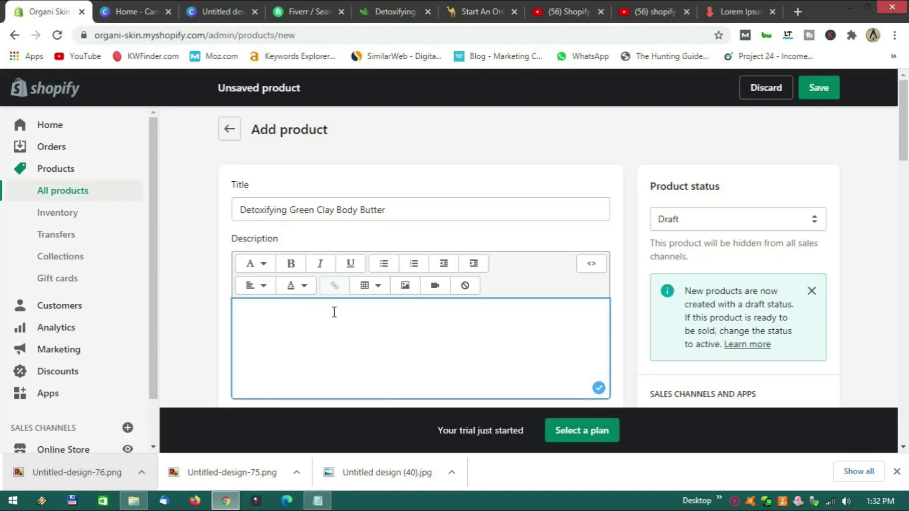
key(ctrl+v)
scroll(349, 315, down, 5)
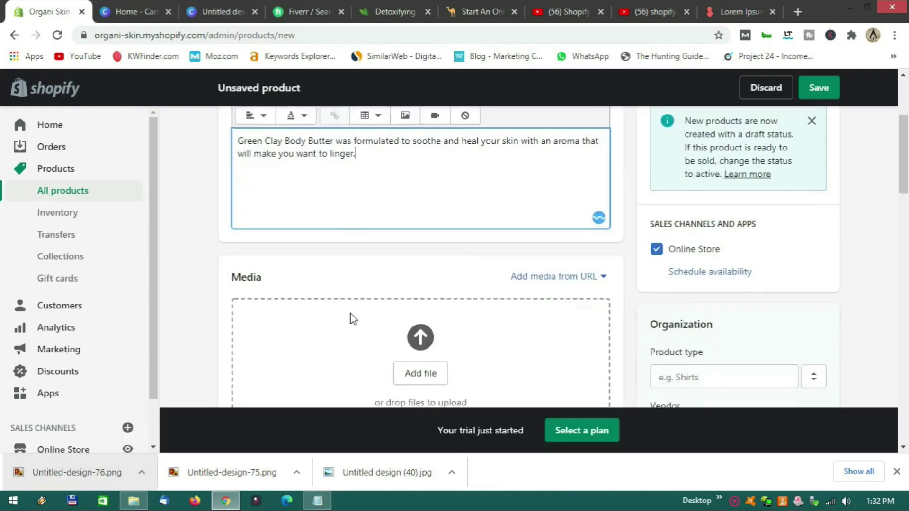
click(420, 277)
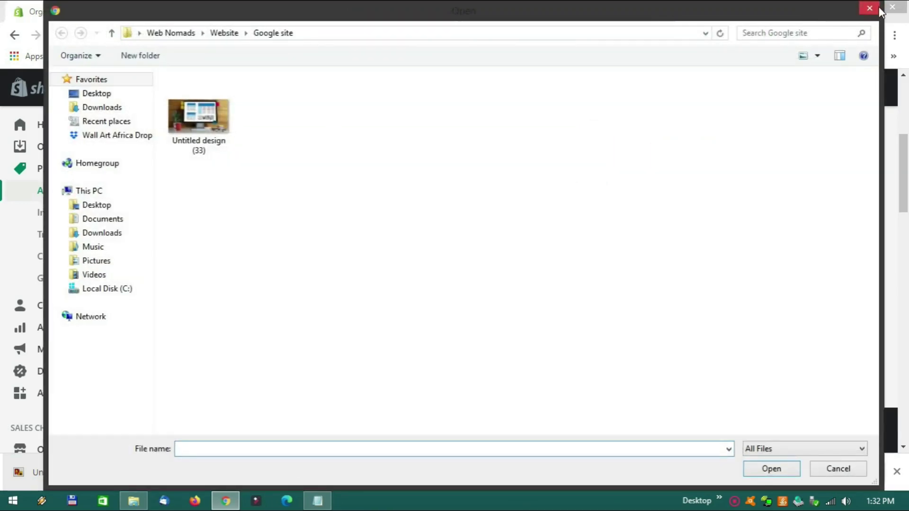
Save the Body Butter jar photo as Untitled-design-83.png and drop it into the product media.
click(877, 7)
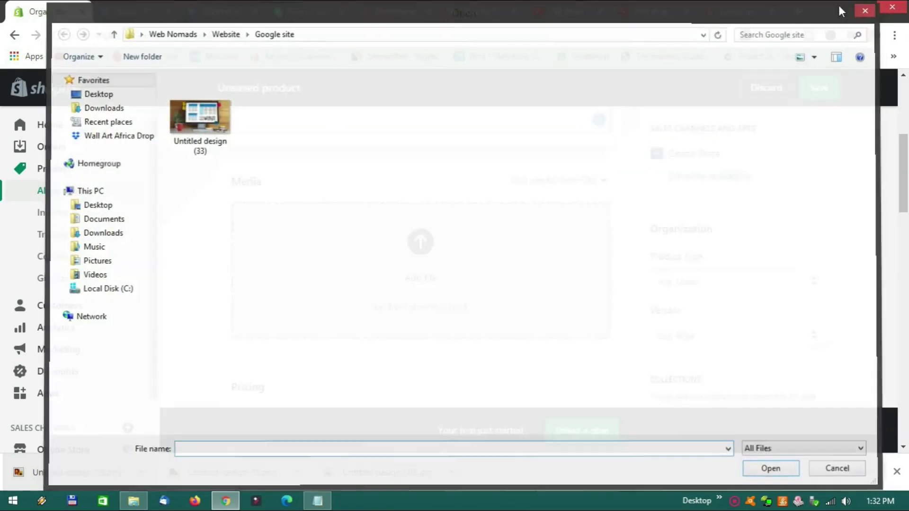
click(416, 10)
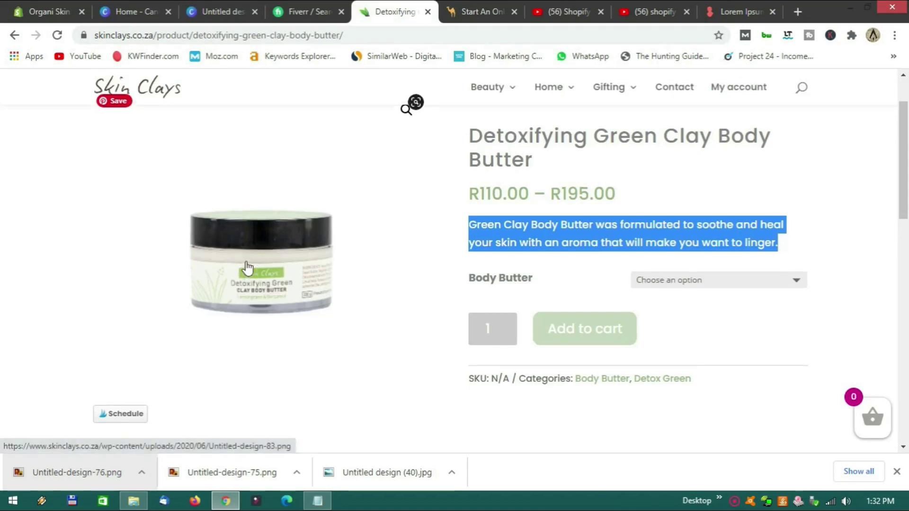
scroll(255, 268, down, 2)
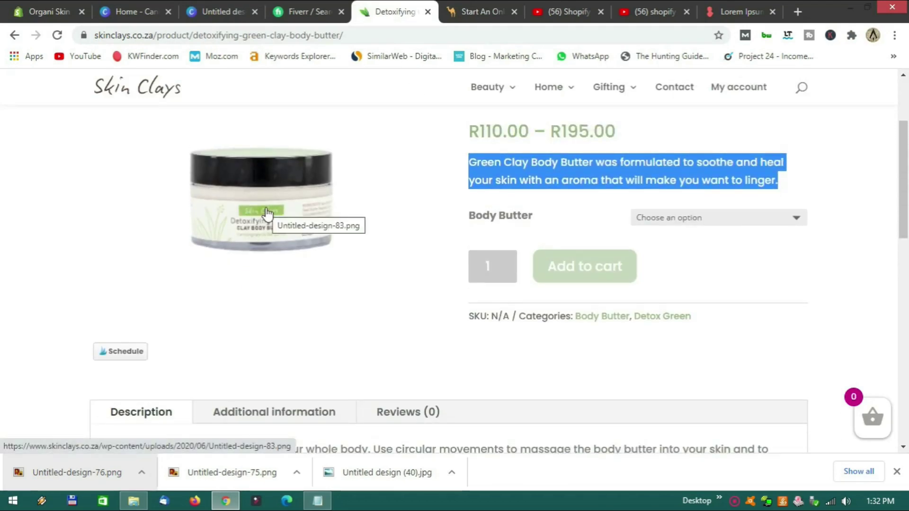
right_click(263, 195)
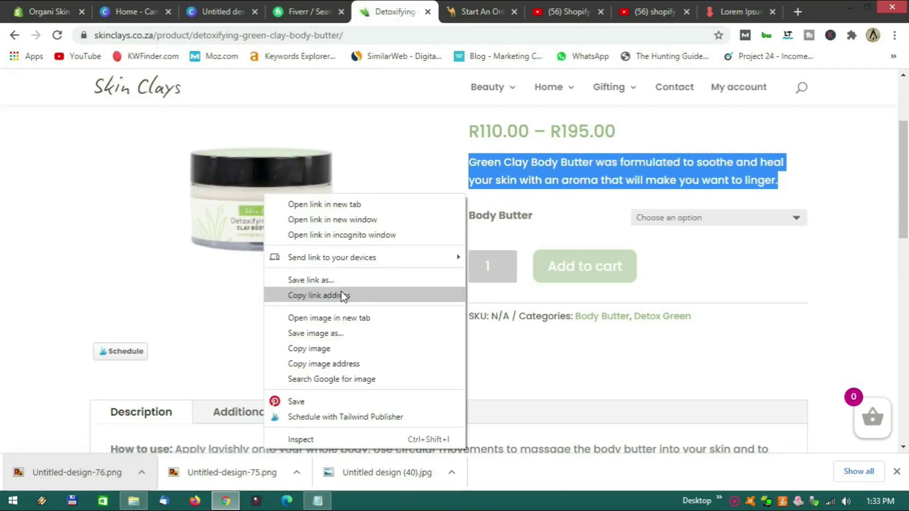
click(351, 334)
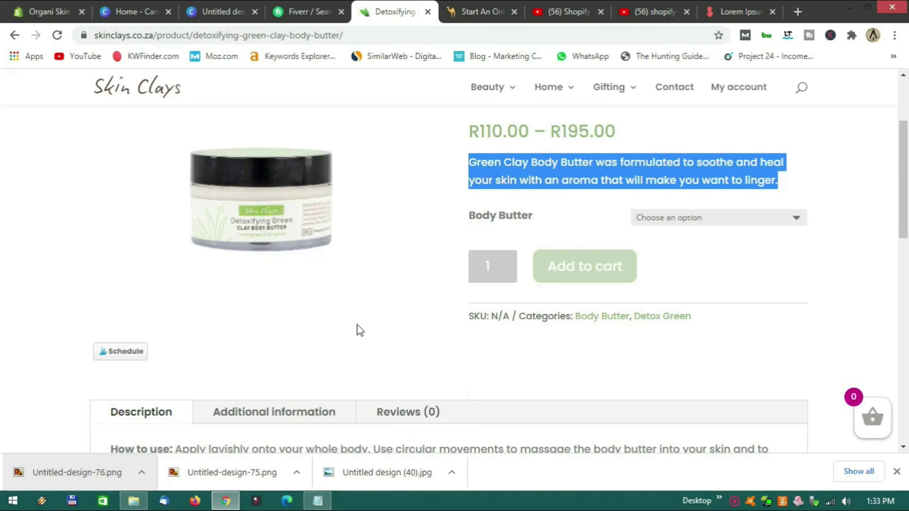
click(781, 469)
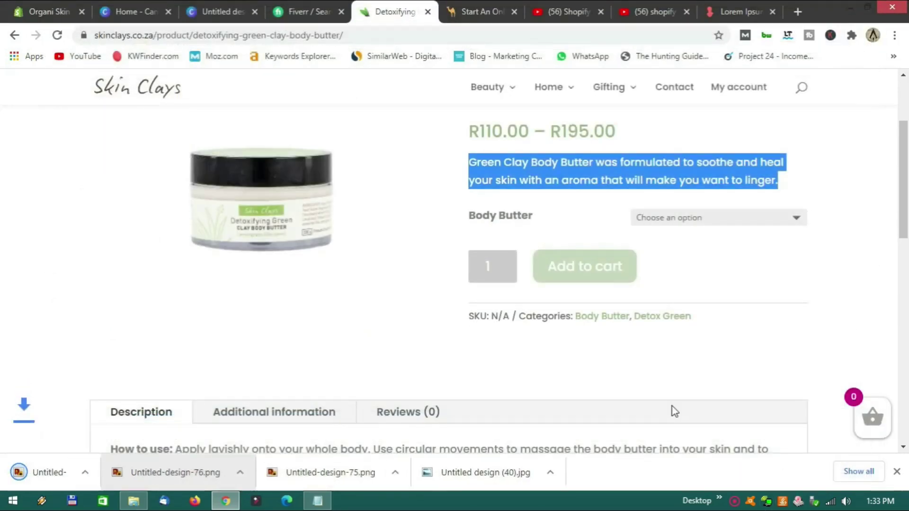
click(48, 13)
drag(62, 471, 412, 284)
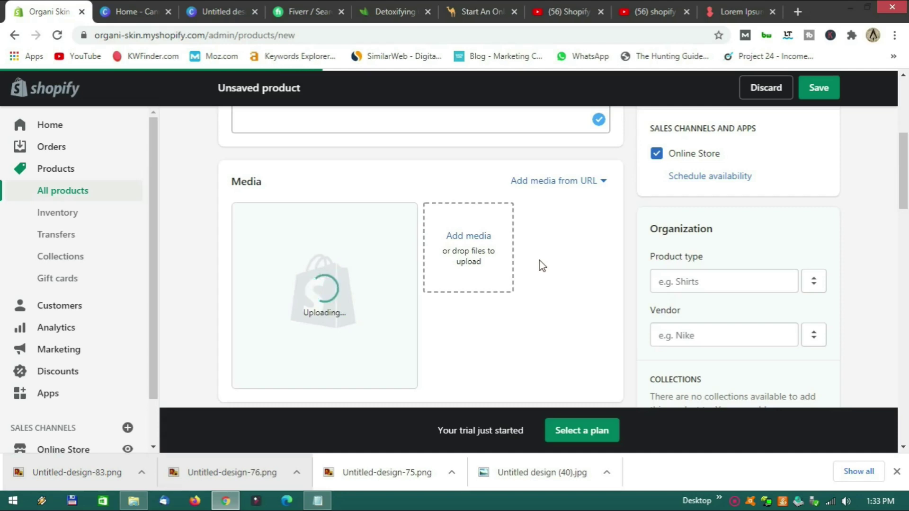
Check the Skin Clays price and enter 110.0 in the Price field.
click(398, 10)
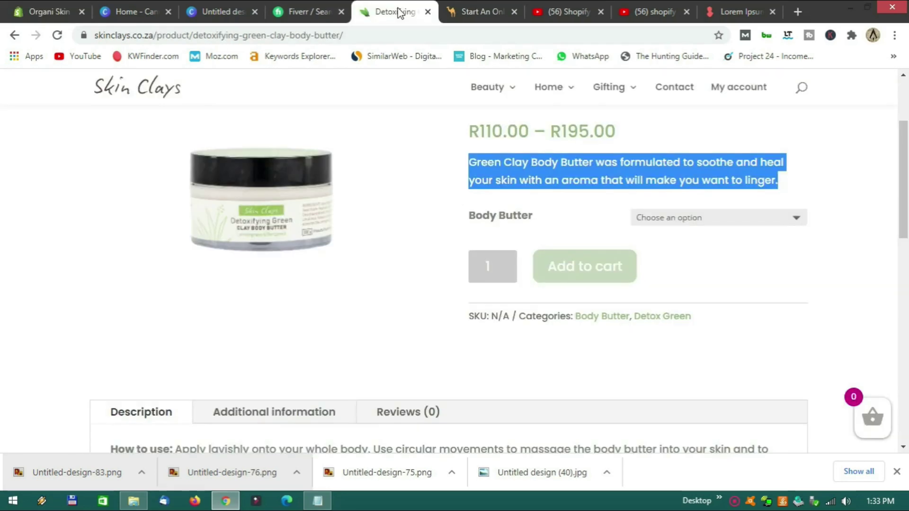
click(36, 10)
scroll(360, 251, down, 5)
click(298, 219)
text(11)
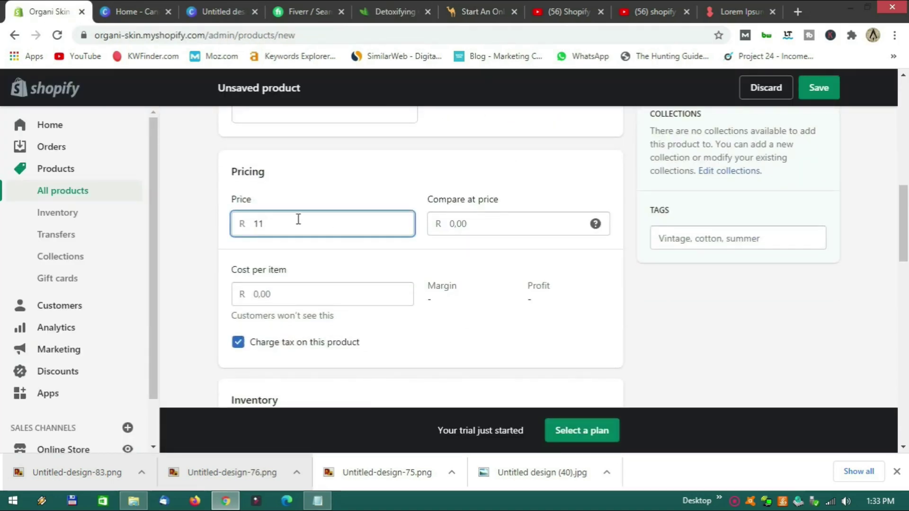
text(0.0)
click(414, 256)
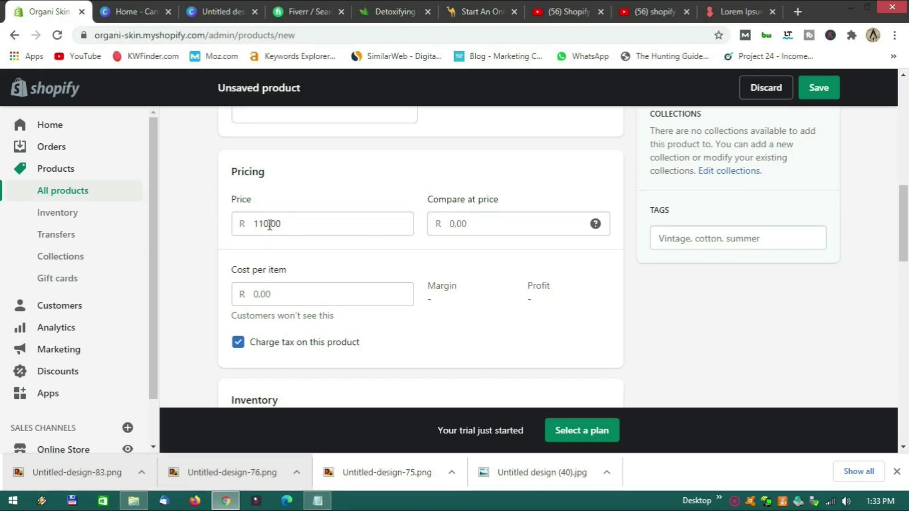
click(294, 223)
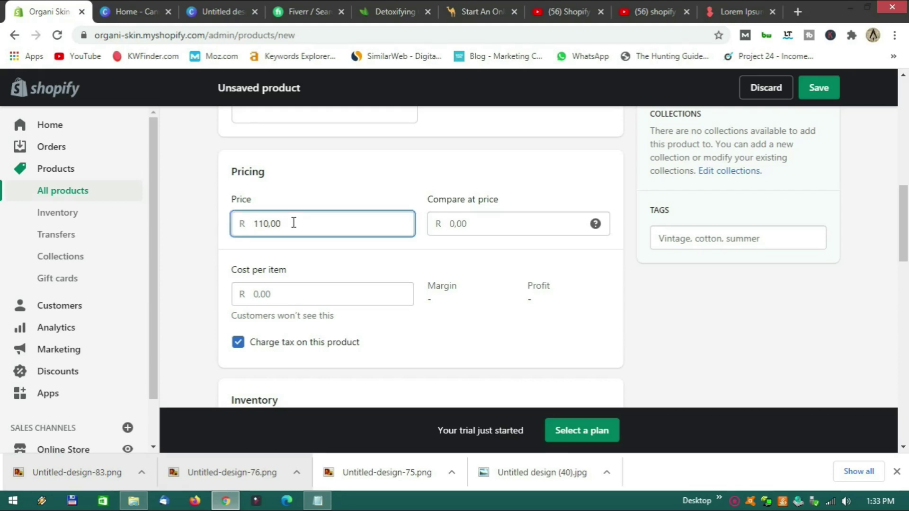
Set the compare-at price to 110 and correct the Price to 90.00.
click(459, 223)
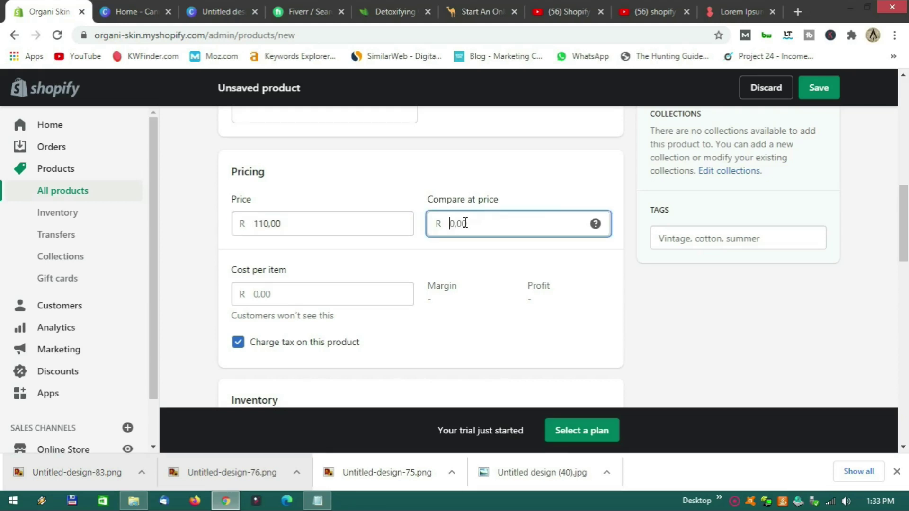
text(100)
key(BackSpace)
text(10)
click(307, 228)
key(BackSpace)
key(BackSpace)
key(BackSpace)
key(BackSpace)
text(901.00)
key(BackSpace)
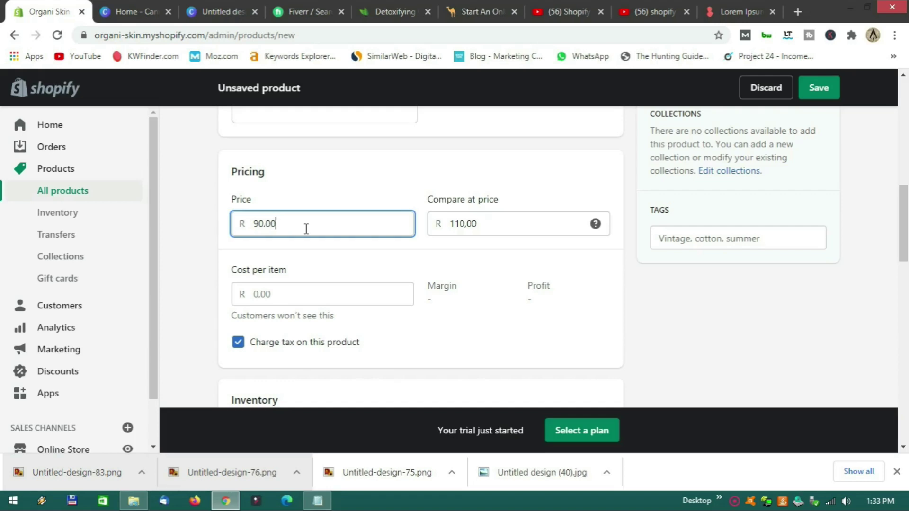
Enter a cost per item of 60.00 for the body butter, giving a 33.3% margin and R 30.00 profit.
scroll(368, 277, down, 3)
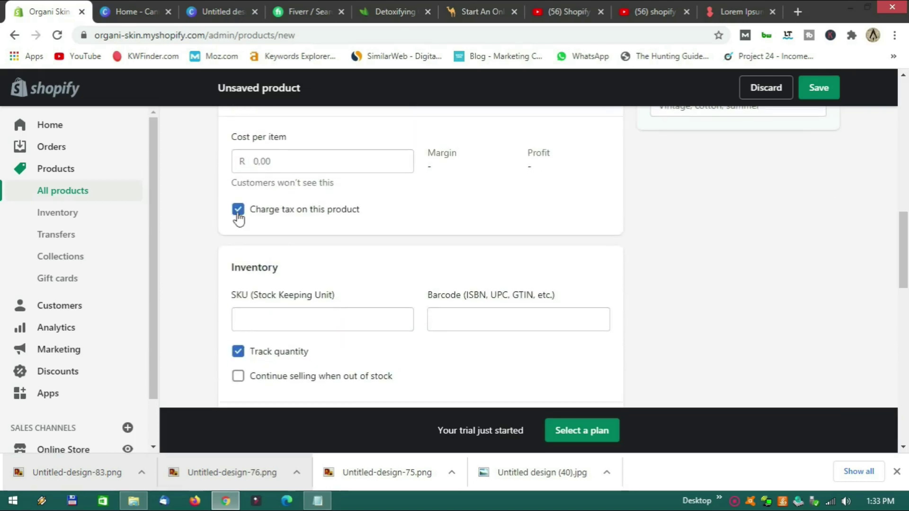
scroll(424, 223, up, 2)
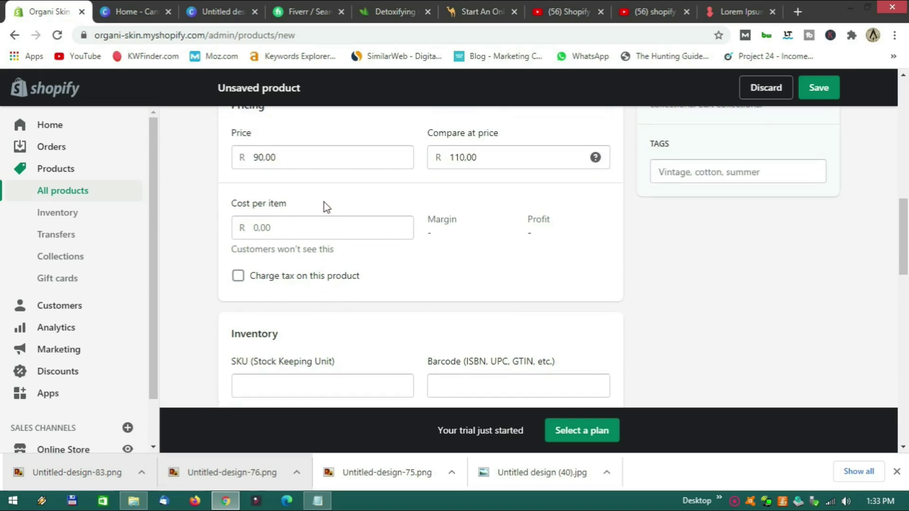
scroll(410, 249, down, 2)
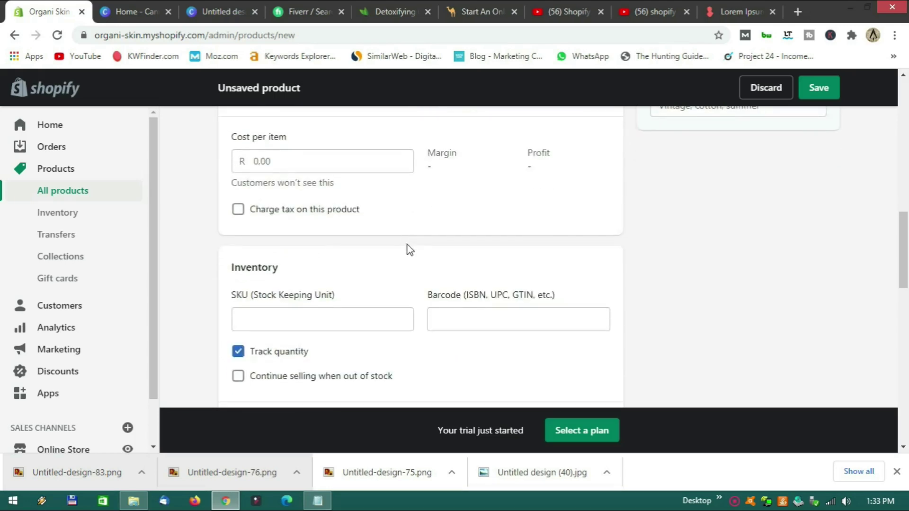
scroll(409, 250, up, 4)
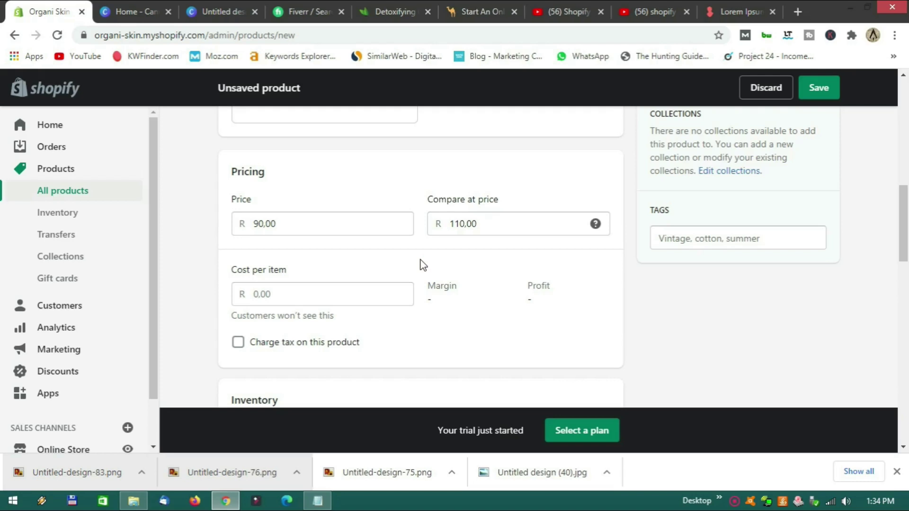
click(265, 296)
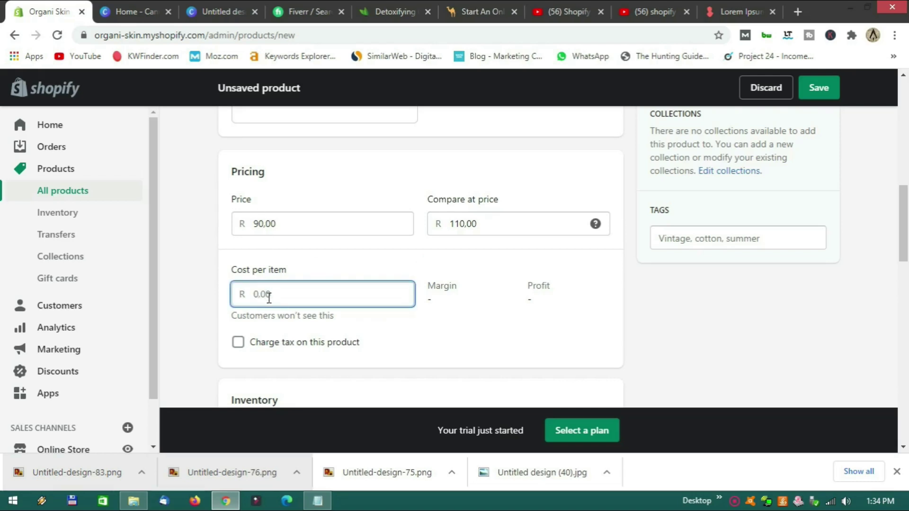
text(60.)
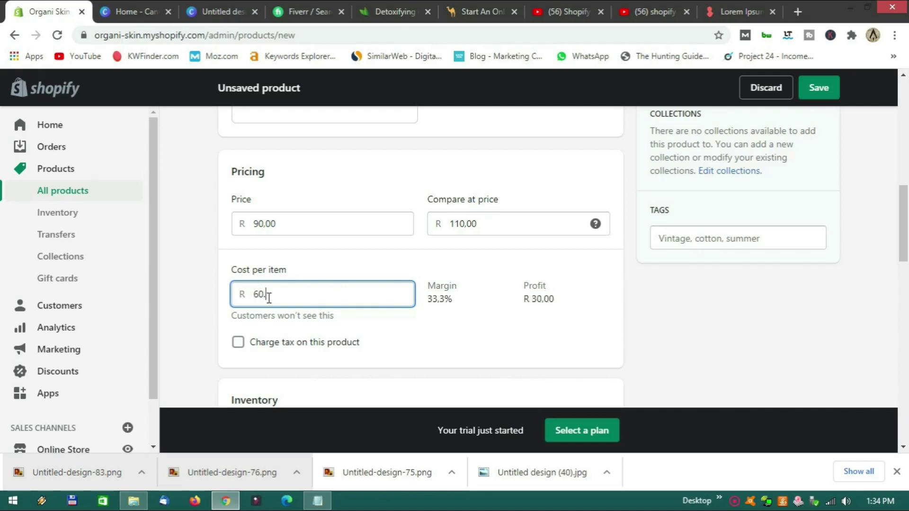
text(00)
click(416, 264)
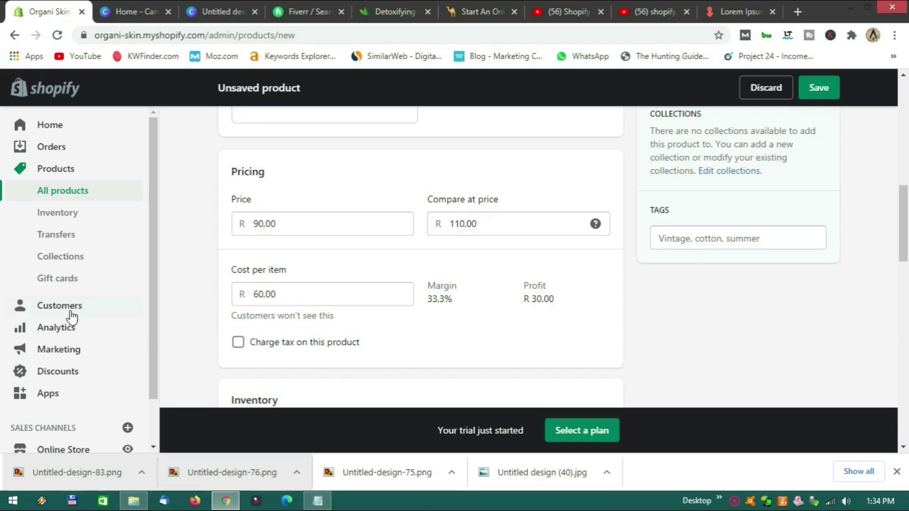
Keep Track quantity on and set the available quantity to 52.
scroll(421, 296, down, 3)
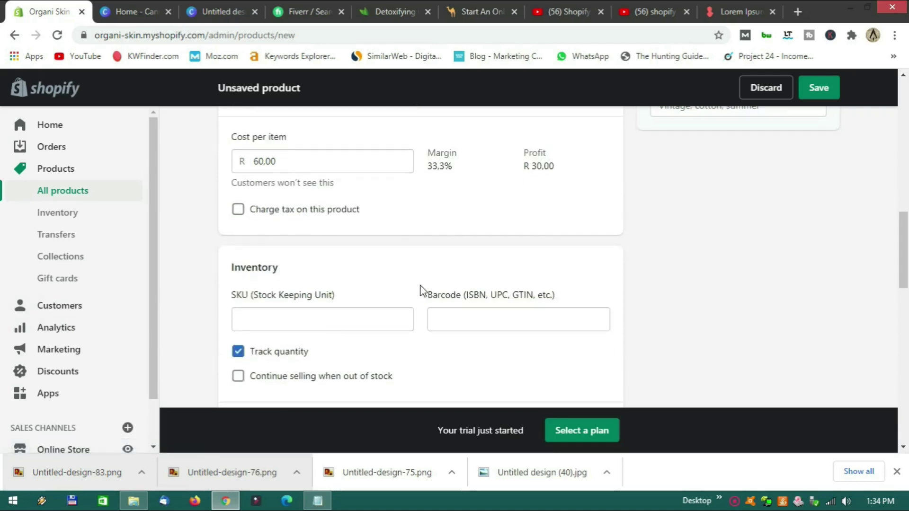
scroll(429, 275, down, 1)
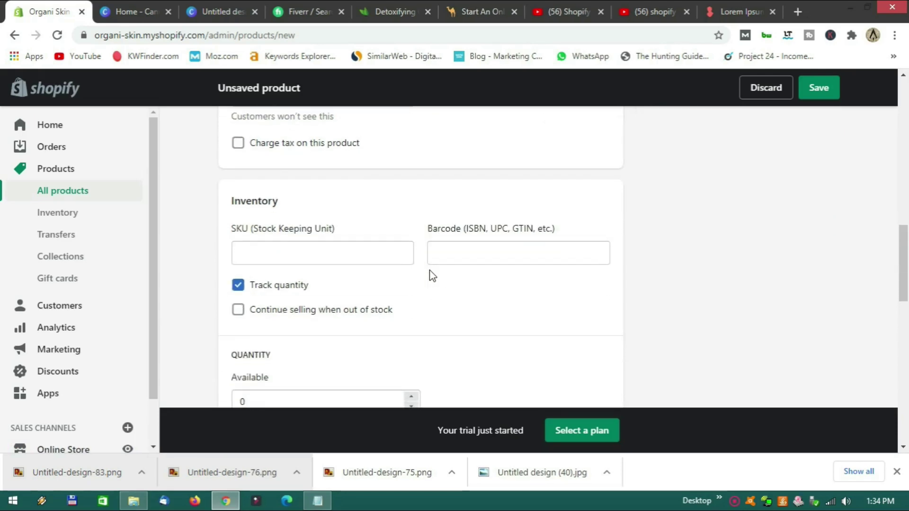
click(238, 287)
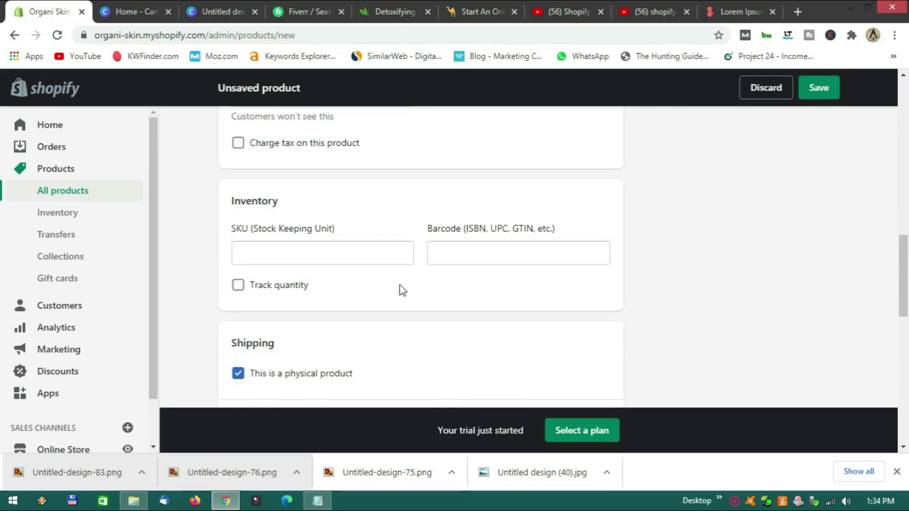
click(238, 285)
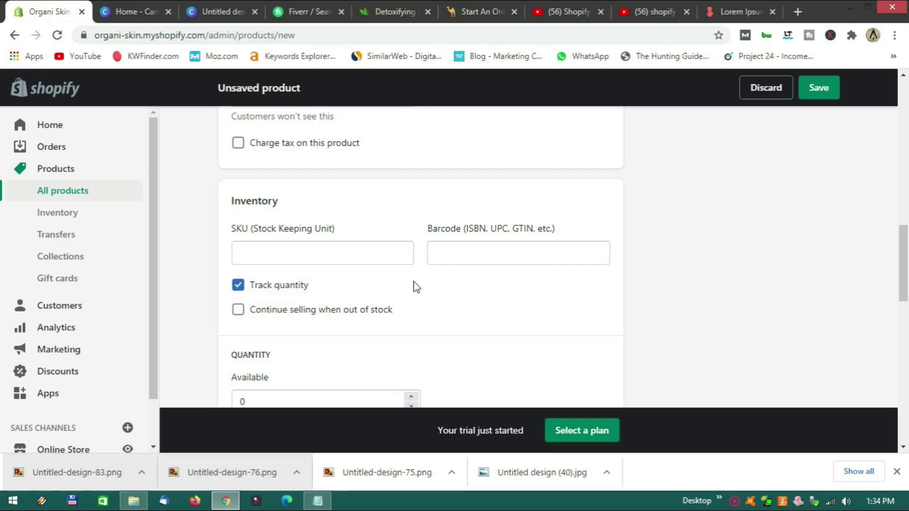
scroll(416, 287, down, 1)
scroll(416, 286, down, 2)
click(261, 204)
key(BackSpace)
text(52)
click(345, 238)
Set the shipping weight to 100 g.
scroll(397, 247, down, 1)
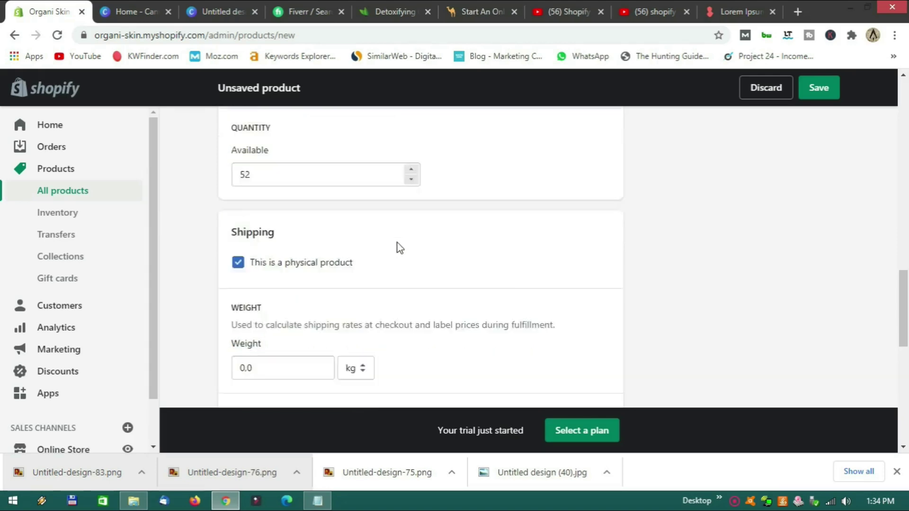
scroll(400, 248, down, 2)
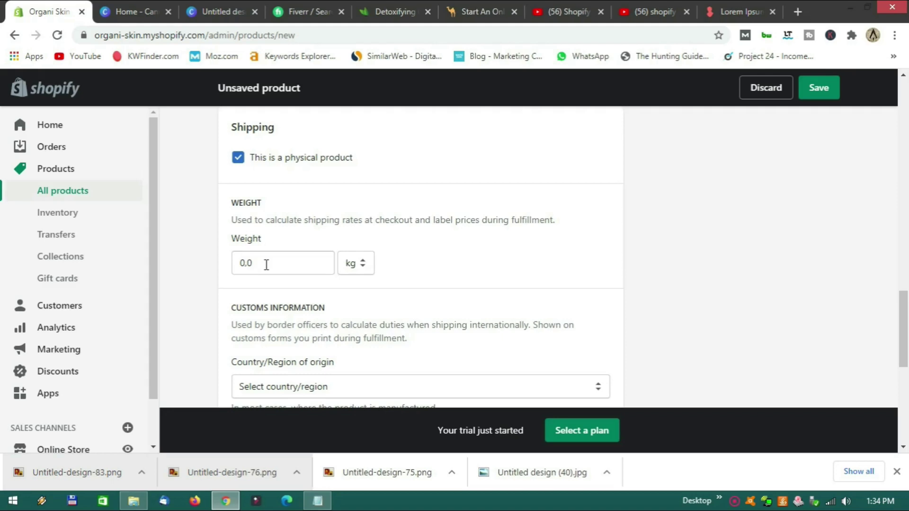
click(363, 264)
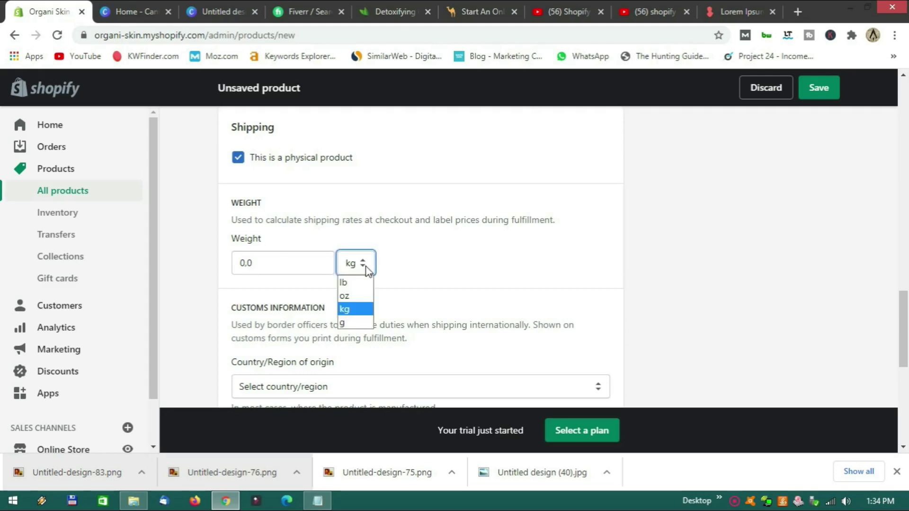
click(354, 325)
click(260, 265)
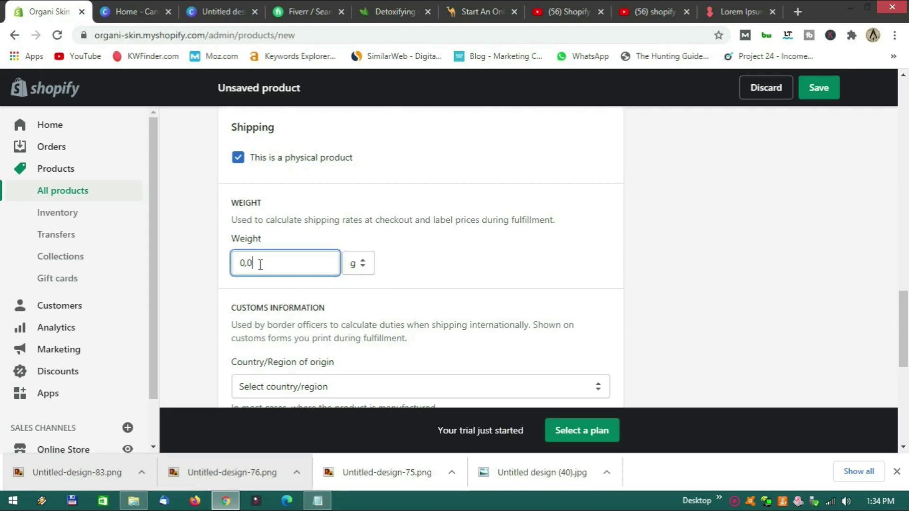
text(100.00)
click(406, 251)
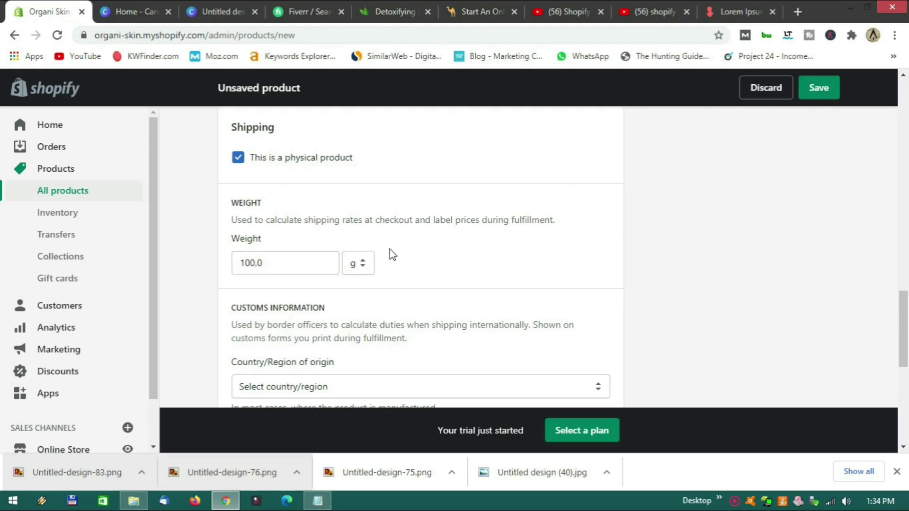
Choose South Africa as the country/region of origin, correcting an accidental South Korea pick.
scroll(393, 245, down, 3)
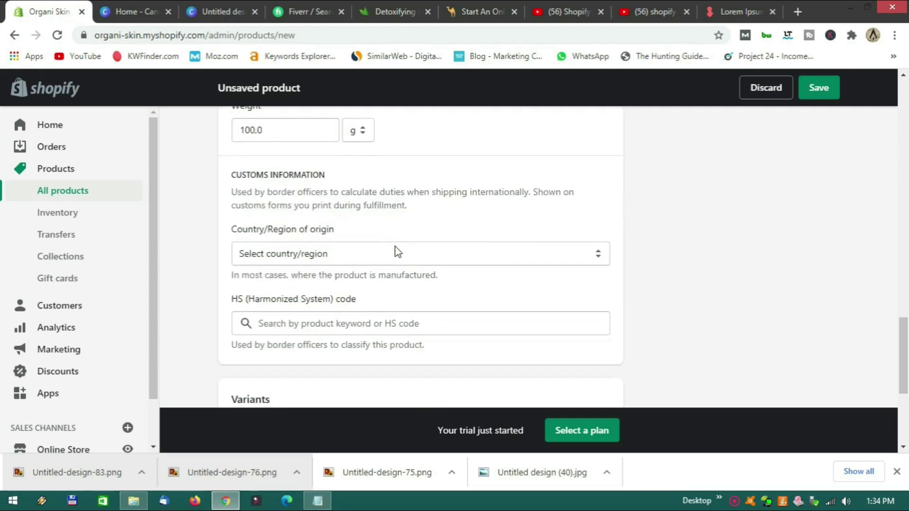
click(385, 254)
text(south k)
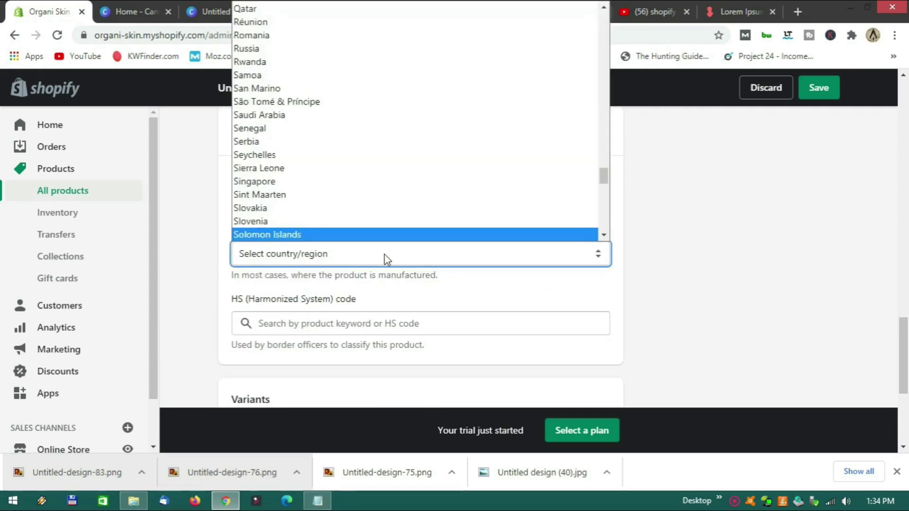
click(359, 235)
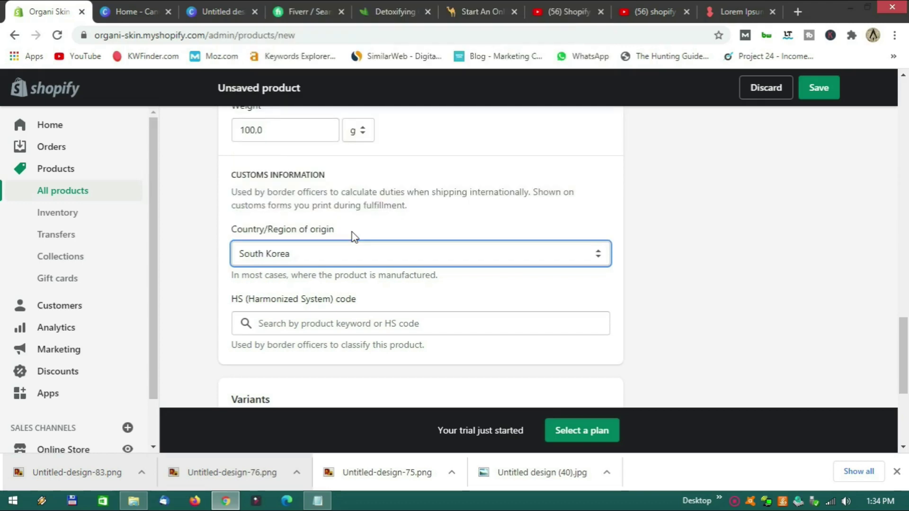
click(331, 255)
click(290, 184)
scroll(412, 294, down, 3)
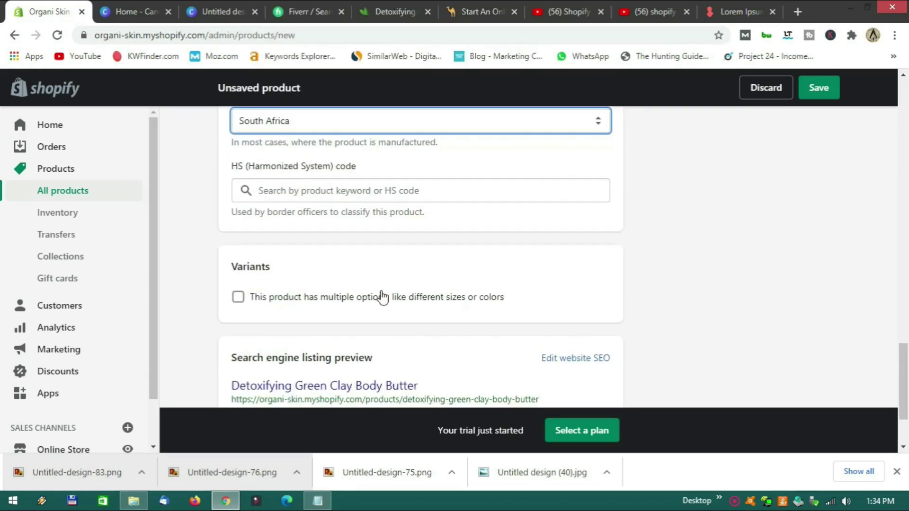
Check the Skin Clays reference product page, then return to the new product form.
click(385, 11)
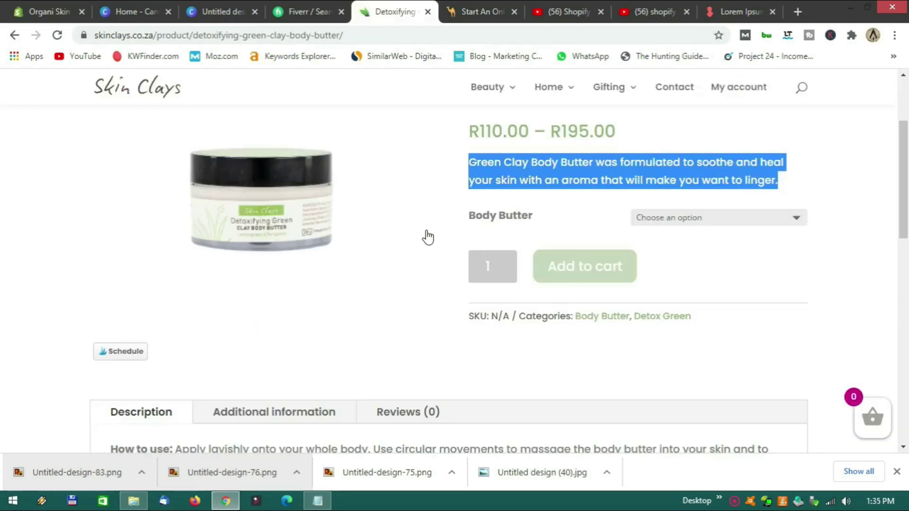
scroll(436, 251, up, 3)
click(48, 12)
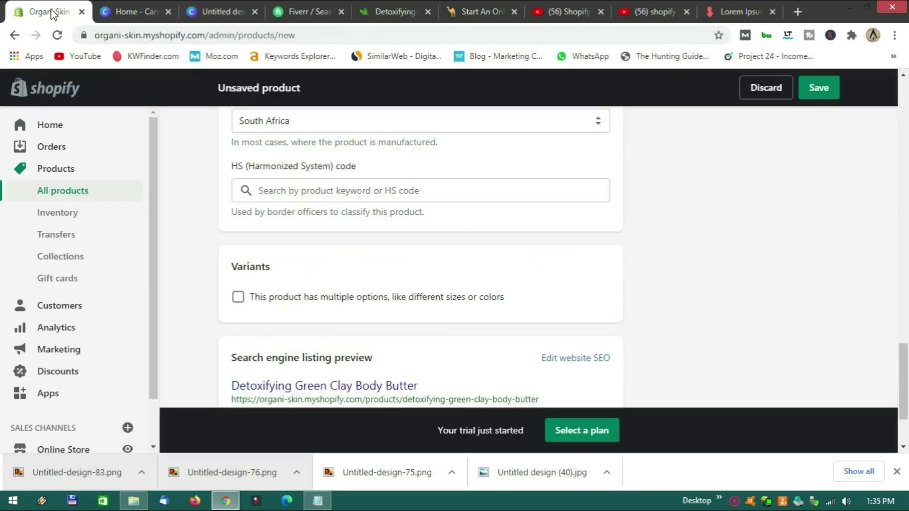
scroll(388, 274, down, 3)
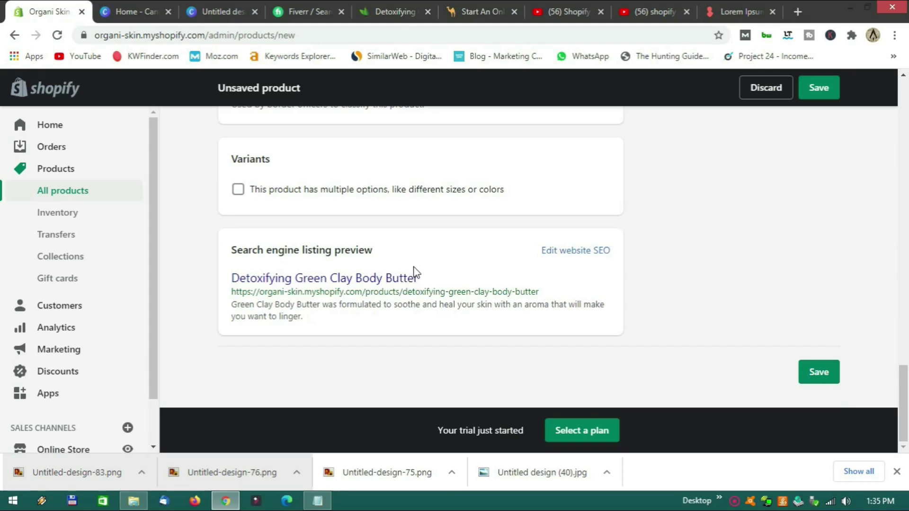
Save the new Detoxifying Green Clay Body Butter product.
click(810, 373)
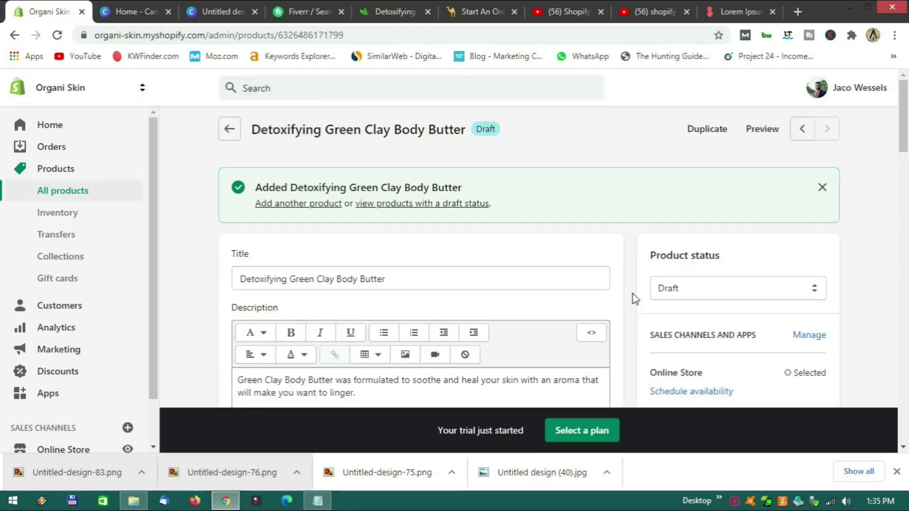
scroll(633, 294, down, 3)
scroll(632, 294, up, 2)
Change the product status from Draft to Active, save it, and go to Collections.
click(726, 223)
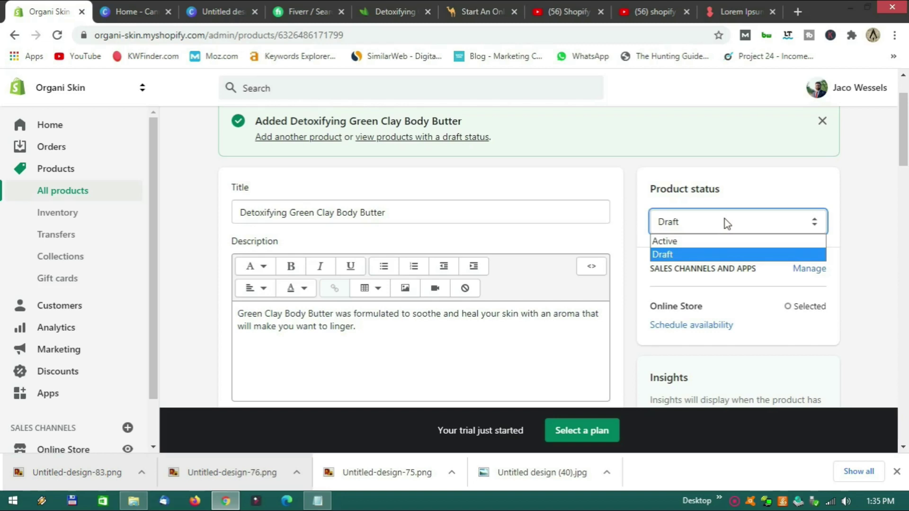
click(698, 243)
click(823, 87)
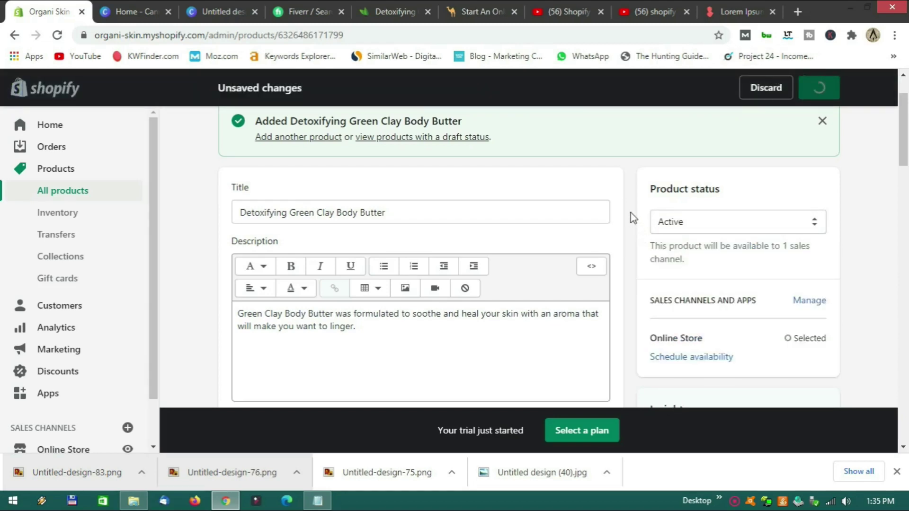
scroll(633, 217, down, 9)
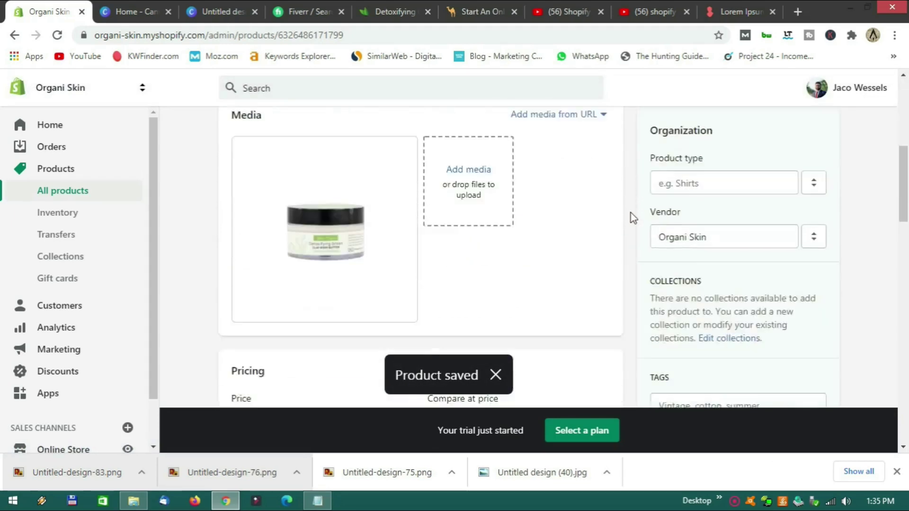
scroll(633, 218, down, 3)
scroll(634, 217, up, 4)
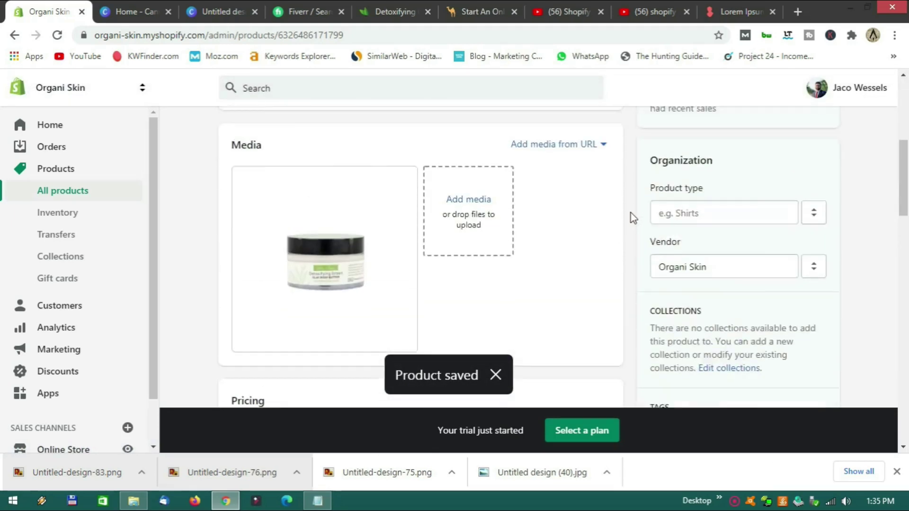
scroll(634, 218, up, 5)
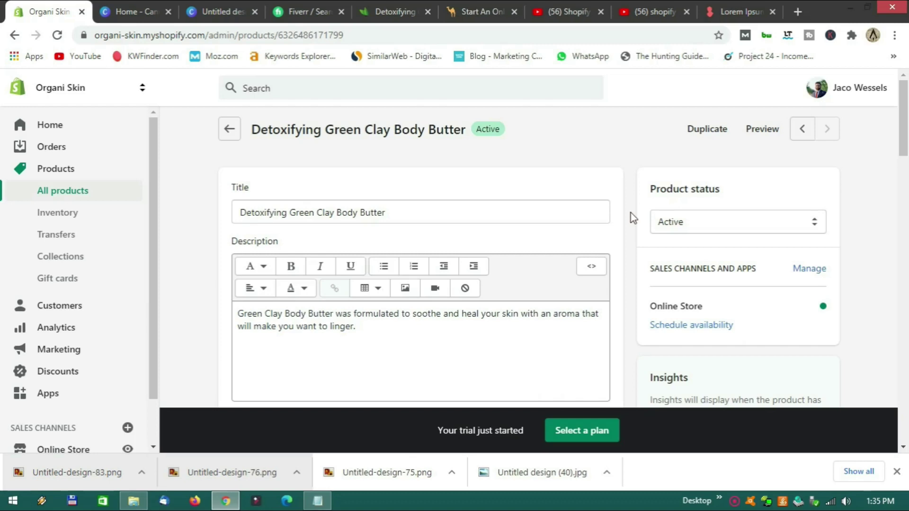
scroll(633, 218, down, 8)
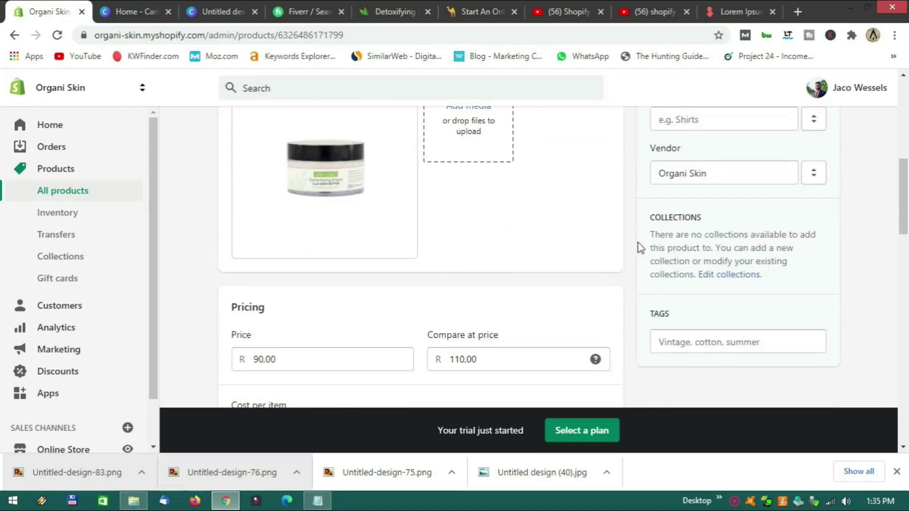
click(733, 275)
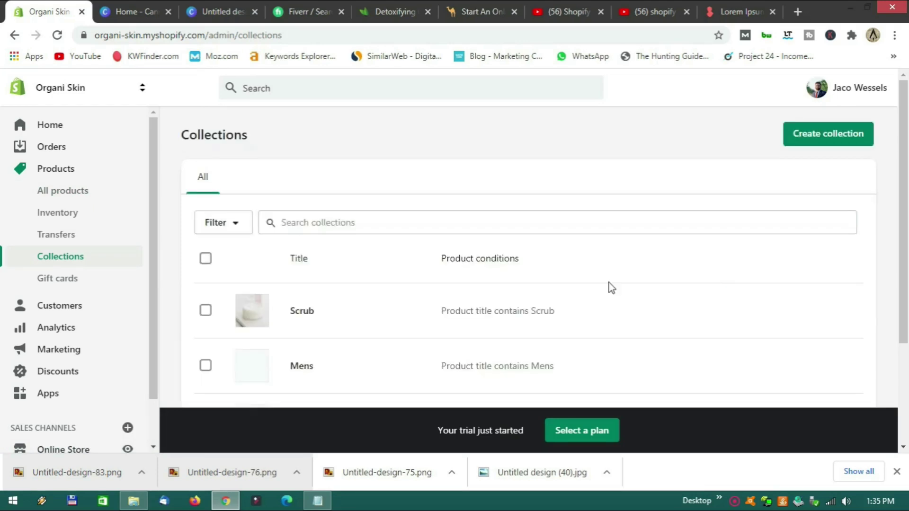
From All products, reopen Detoxifying Green Clay Body Butter and review its Butter collection assignment.
scroll(345, 341, down, 3)
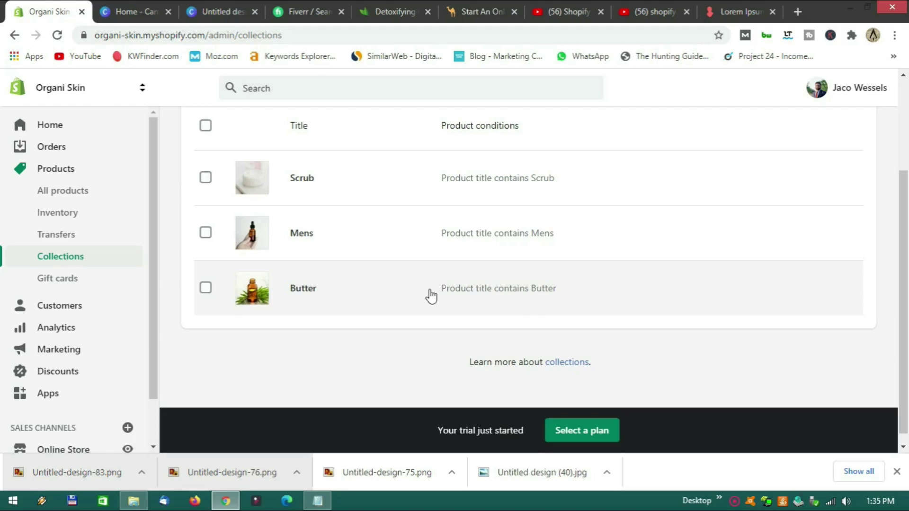
scroll(428, 296, up, 2)
scroll(431, 297, down, 1)
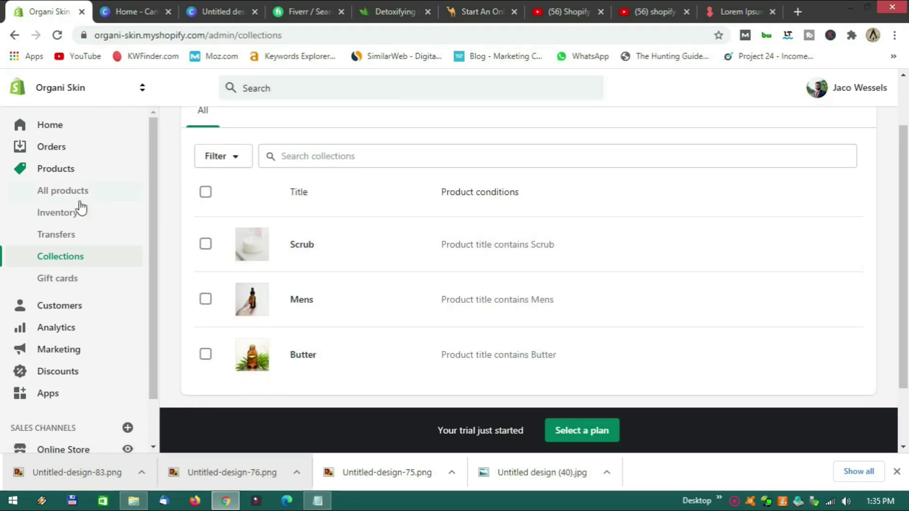
click(78, 201)
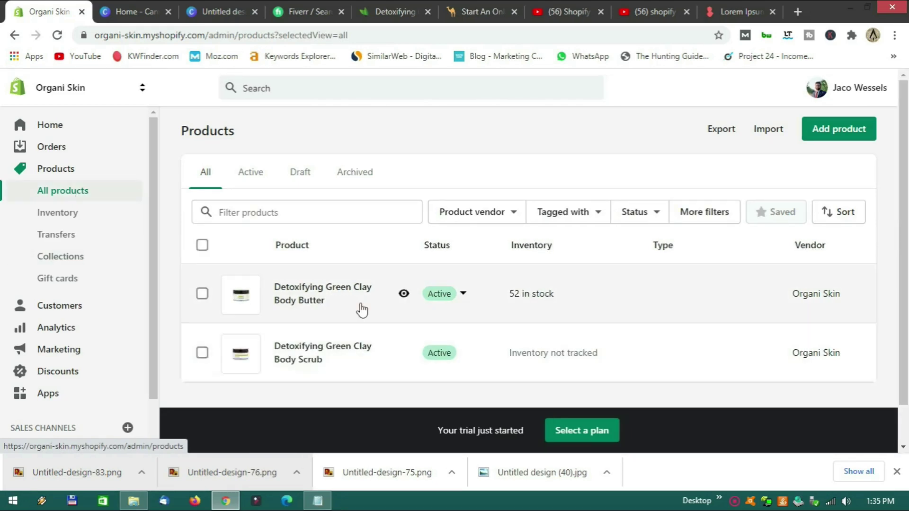
click(337, 296)
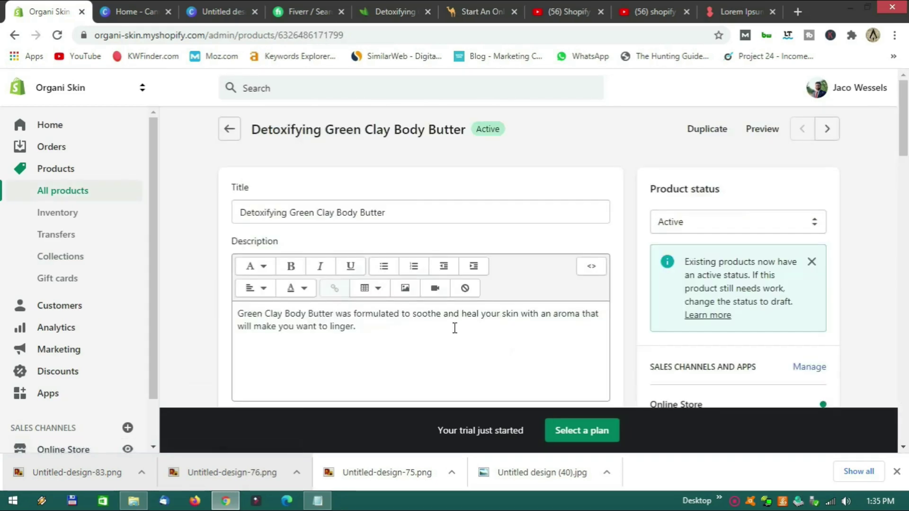
scroll(606, 304, down, 3)
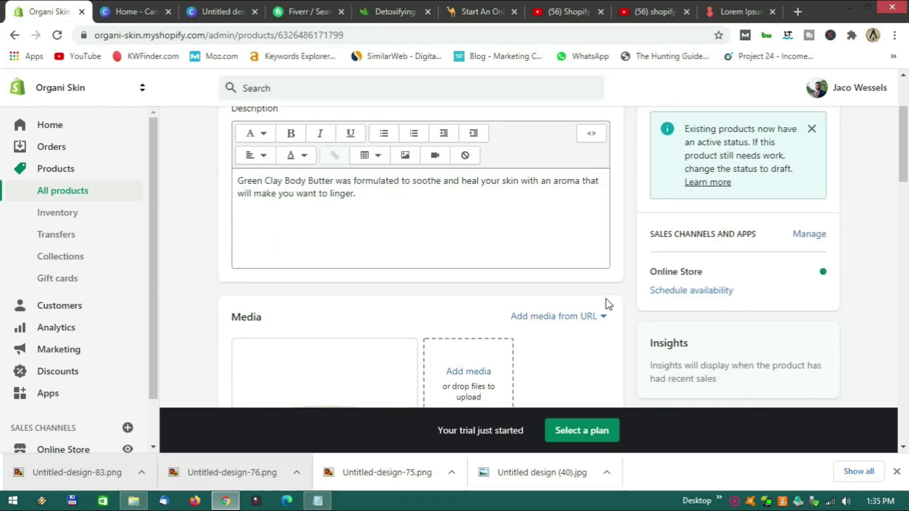
scroll(609, 304, down, 10)
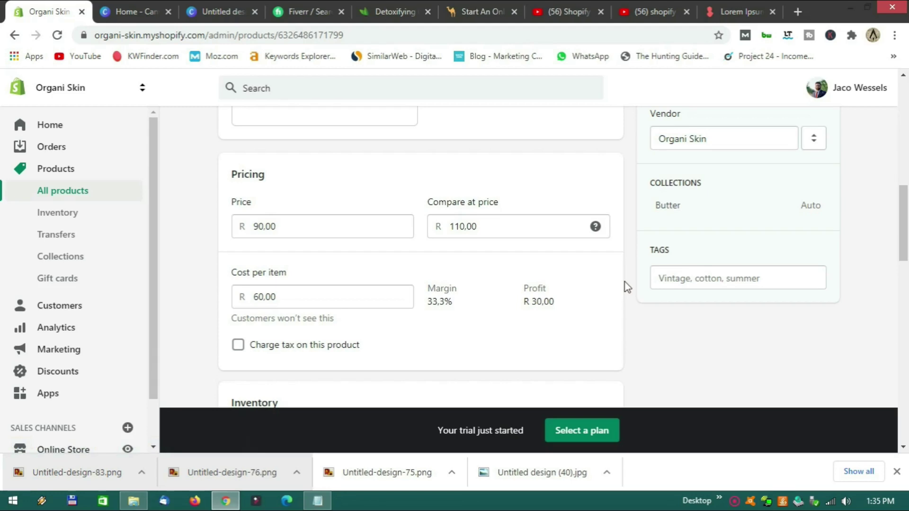
scroll(625, 283, up, 2)
scroll(632, 311, up, 10)
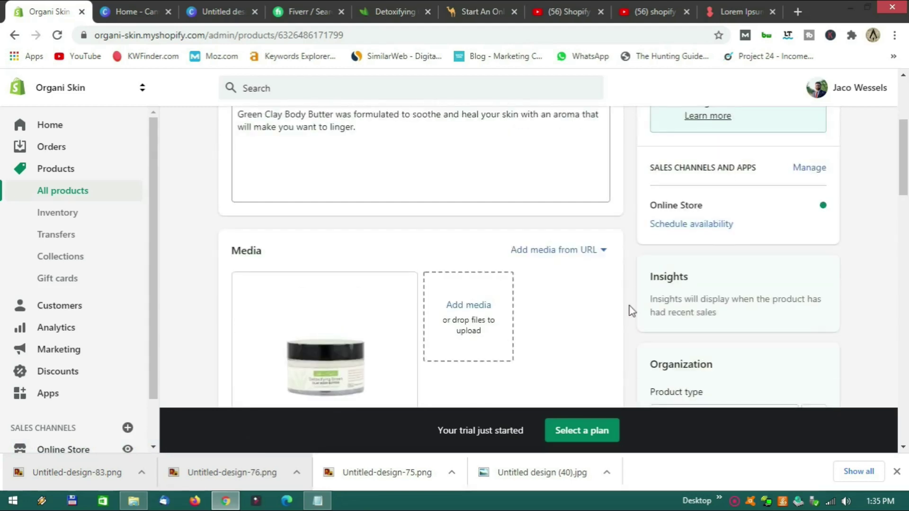
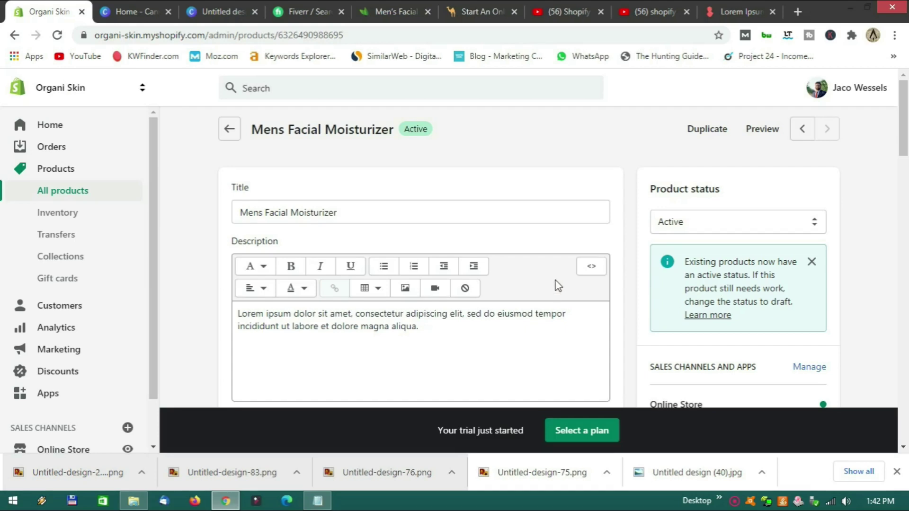
Return to All products and scan the five active products, including Mens Facial Moisturizer.
scroll(508, 250, down, 4)
scroll(507, 250, up, 4)
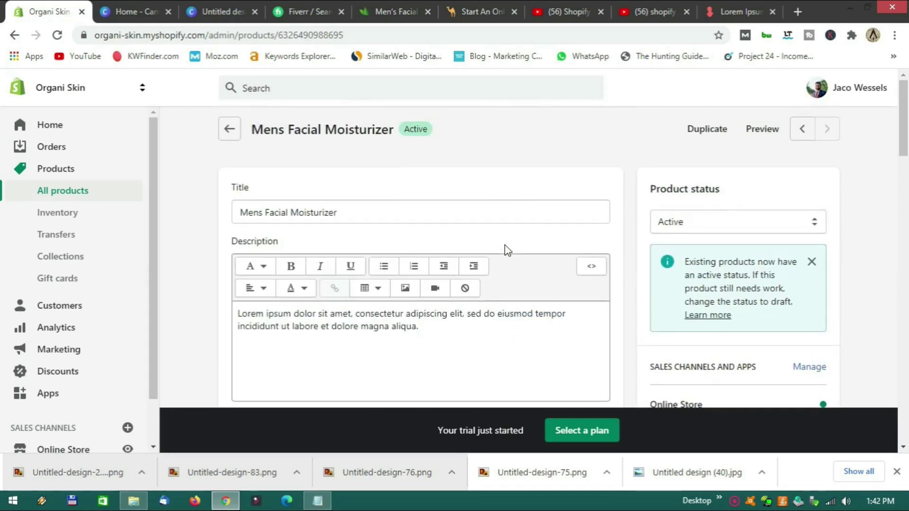
click(90, 199)
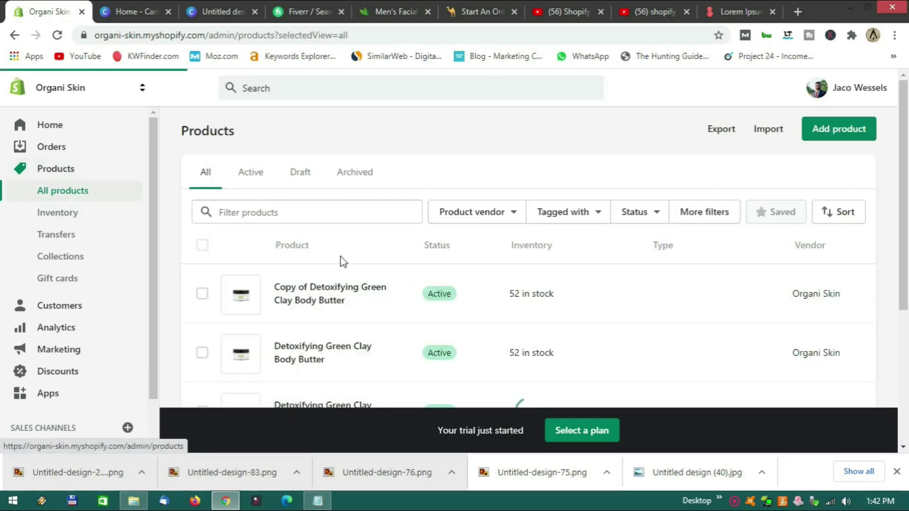
scroll(391, 258, down, 3)
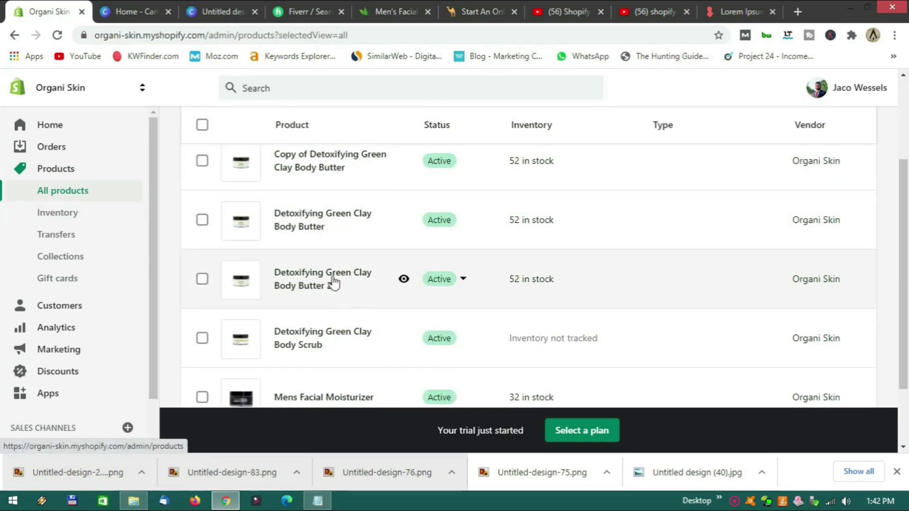
scroll(334, 281, up, 2)
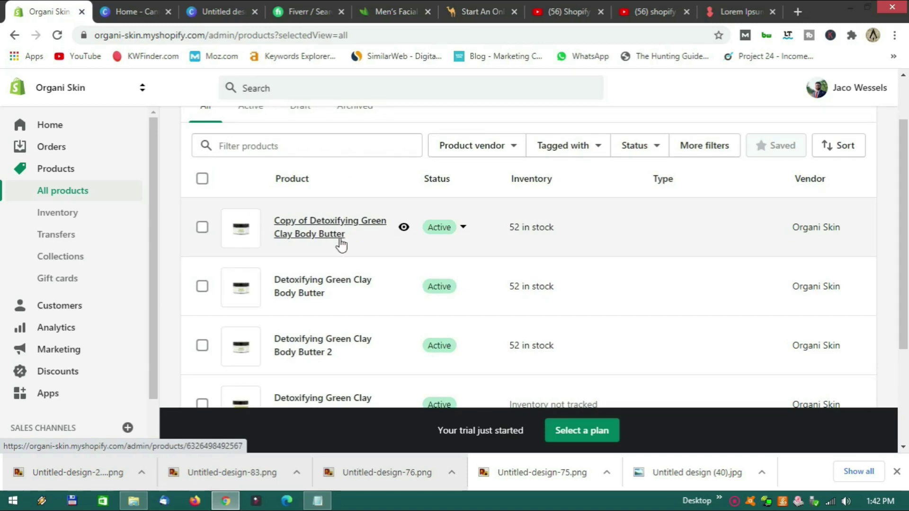
scroll(331, 251, down, 5)
scroll(311, 240, up, 3)
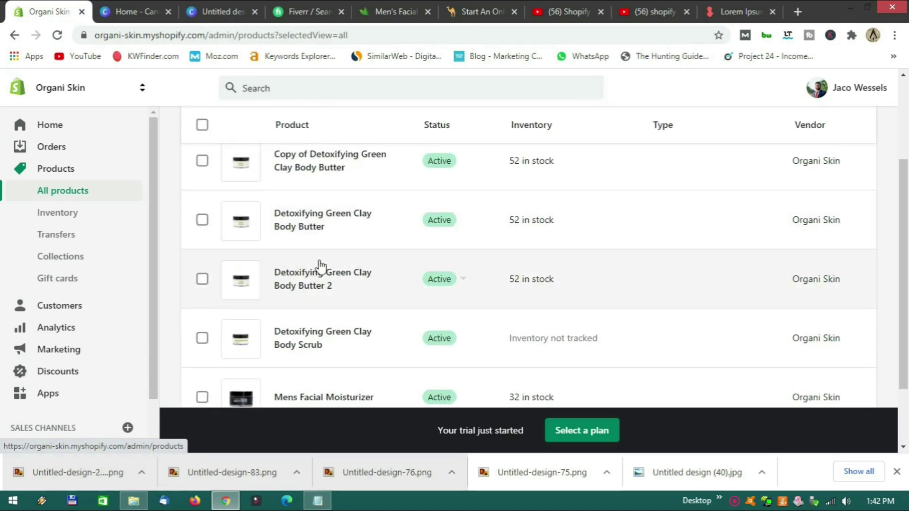
scroll(320, 267, up, 2)
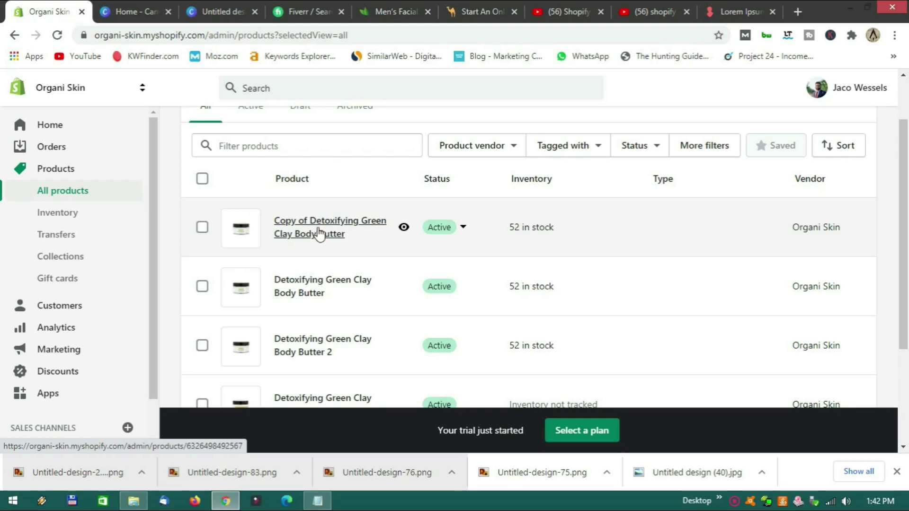
scroll(319, 237, down, 3)
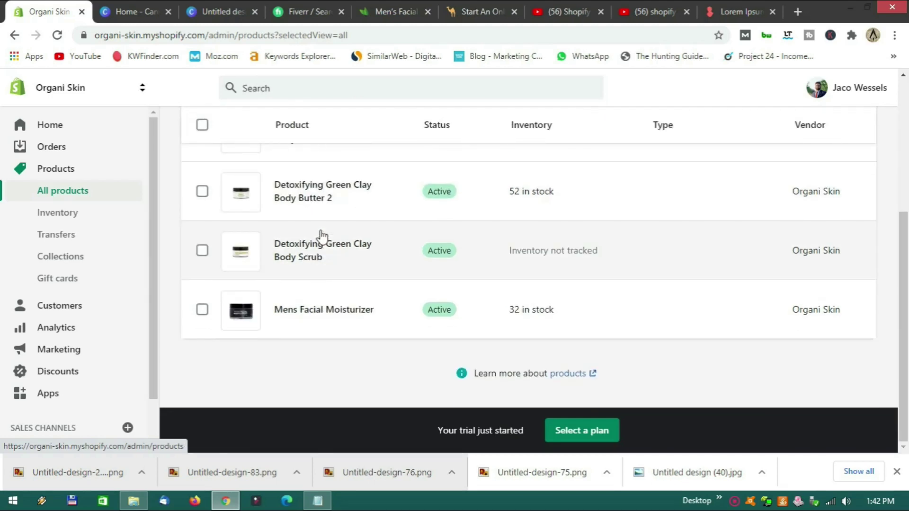
scroll(319, 237, up, 5)
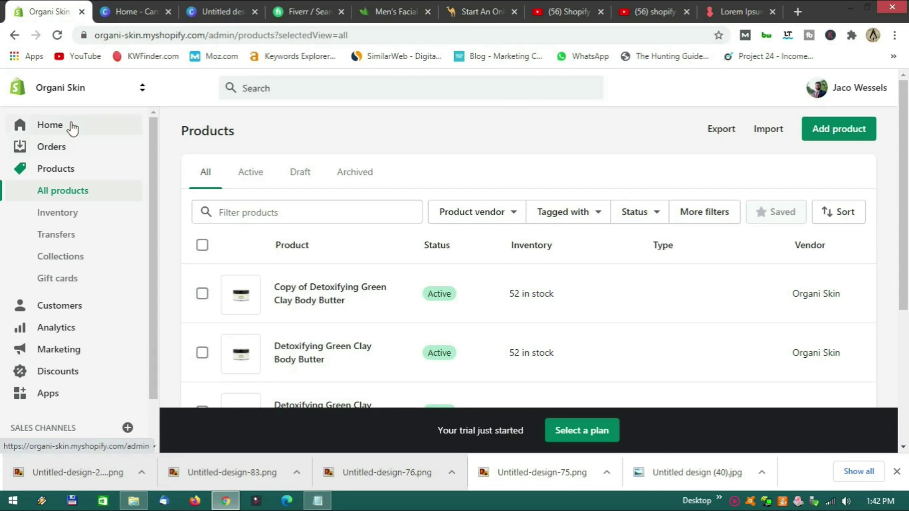
From the admin home, preview the online store, then start customizing the Debut theme.
click(73, 128)
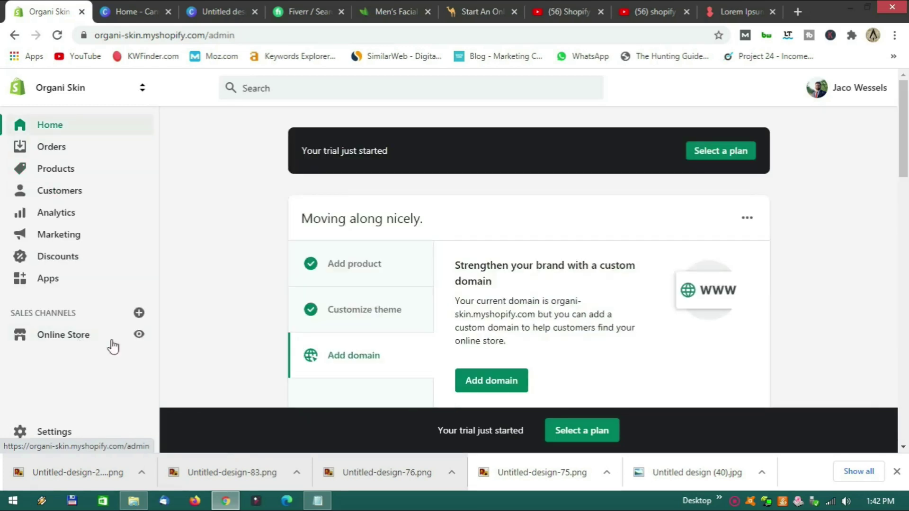
click(139, 335)
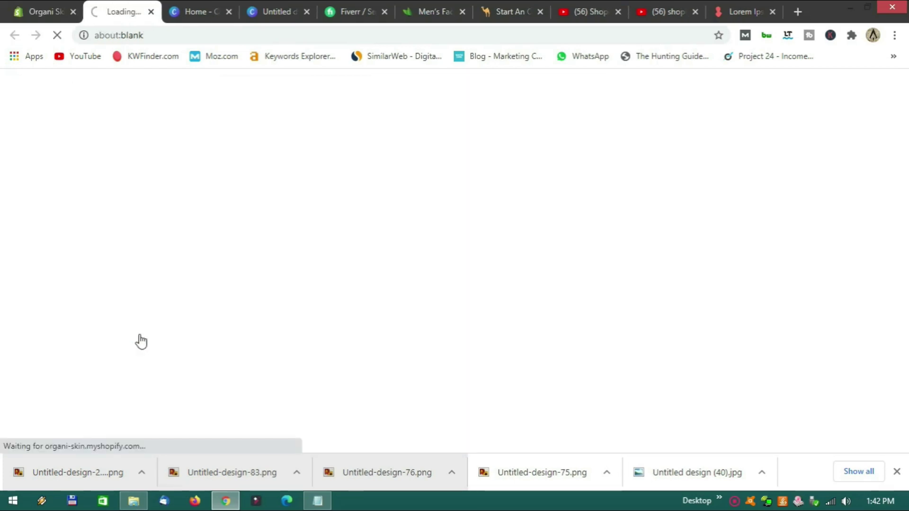
click(151, 12)
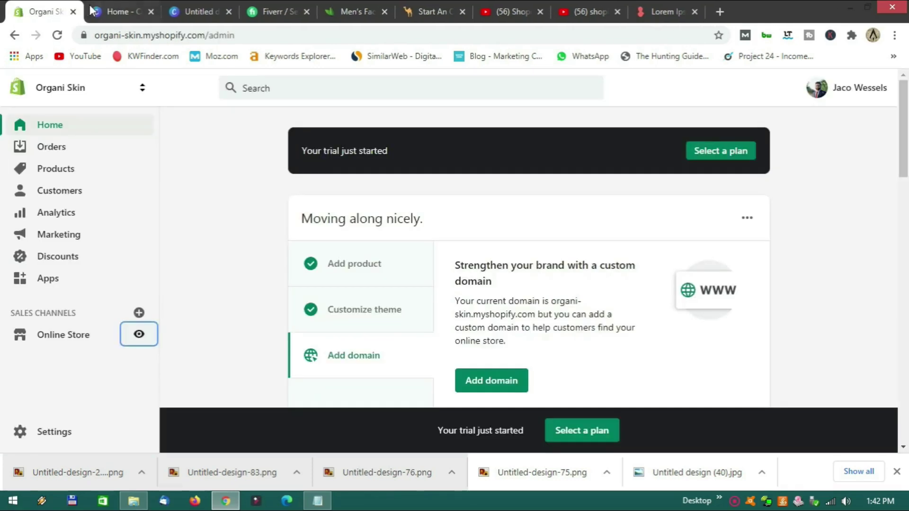
click(73, 336)
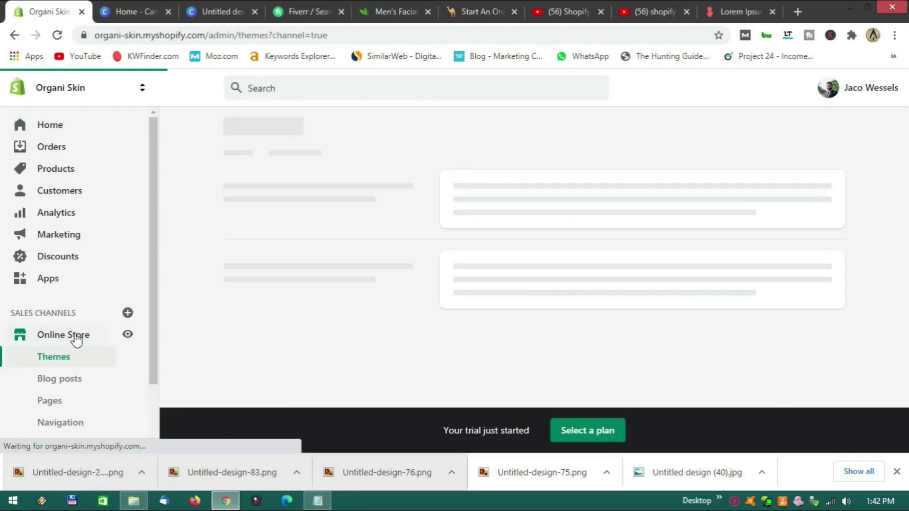
scroll(75, 339, down, 2)
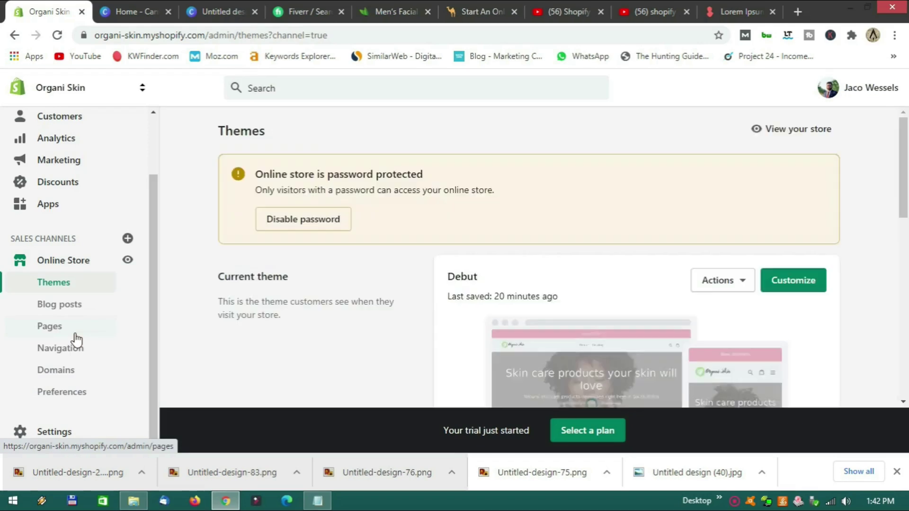
click(797, 288)
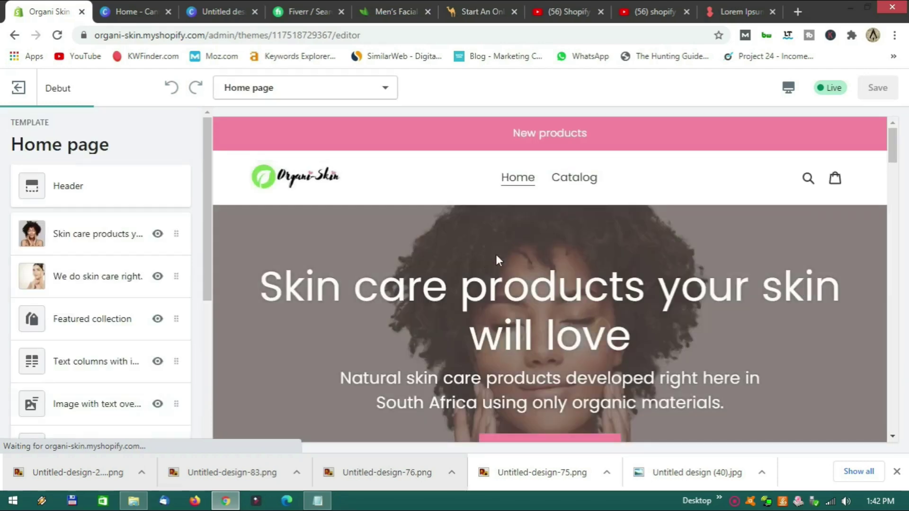
scroll(496, 260, down, 4)
scroll(494, 264, up, 3)
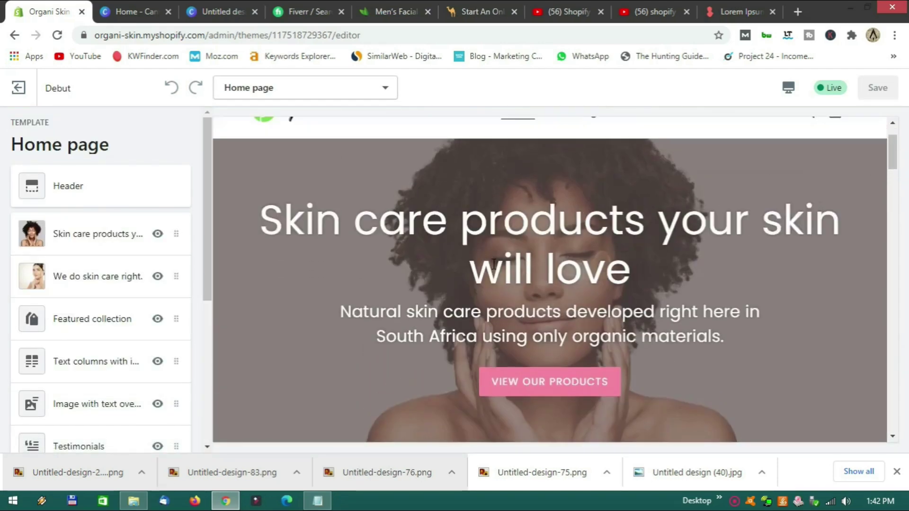
scroll(494, 264, down, 15)
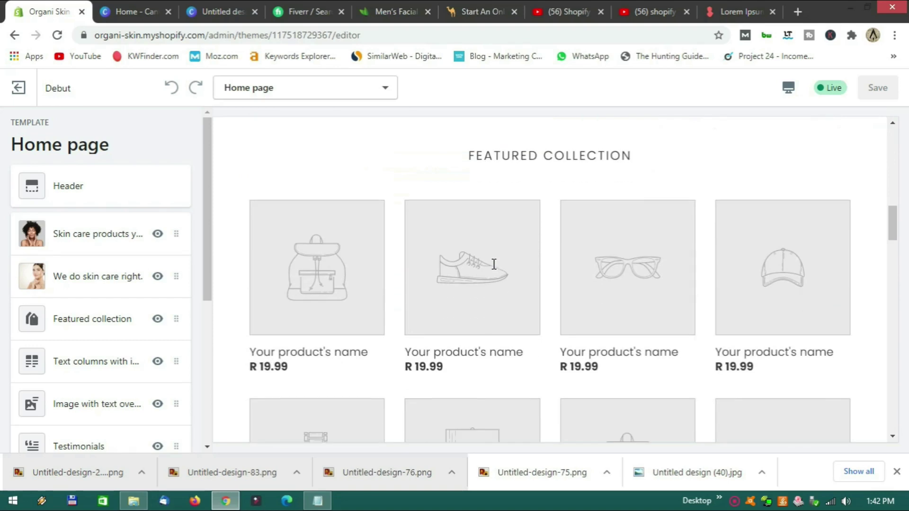
scroll(525, 273, down, 3)
scroll(534, 275, up, 3)
scroll(554, 338, up, 1)
scroll(555, 337, down, 5)
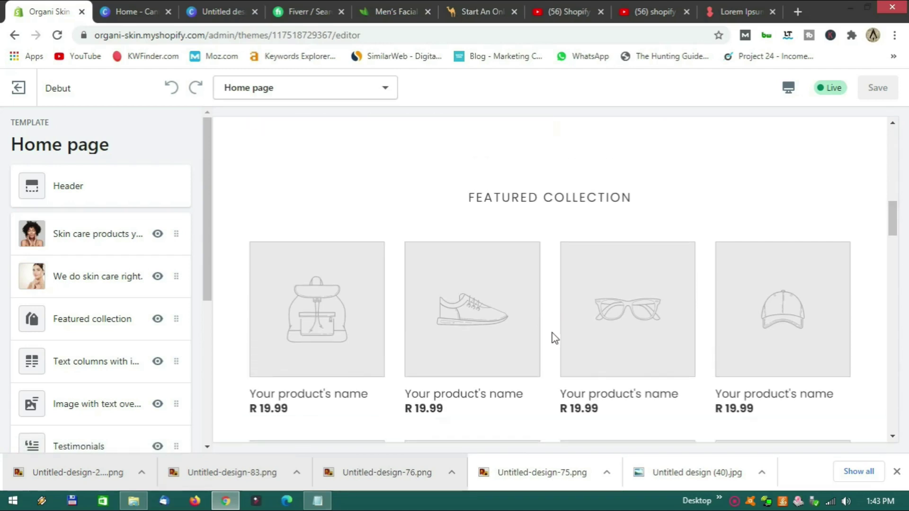
scroll(554, 338, up, 4)
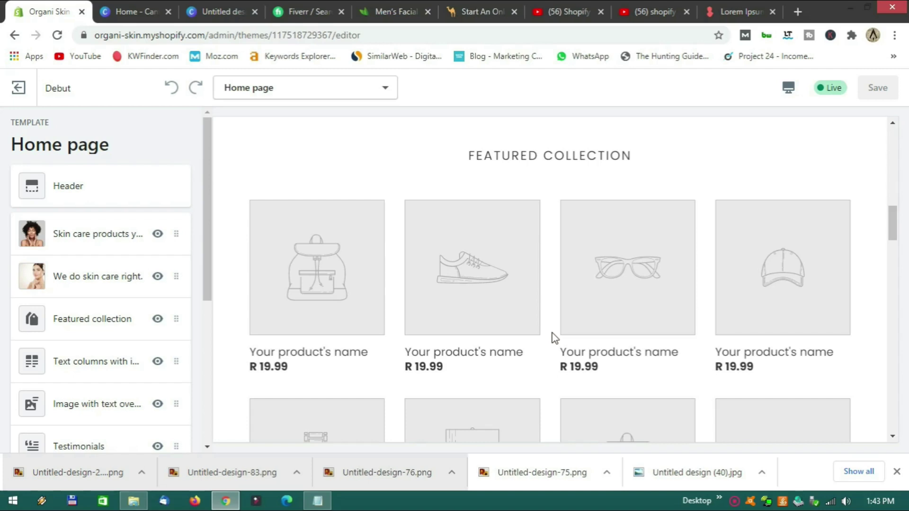
Set the homepage Featured collection section to the Butter collection.
click(101, 328)
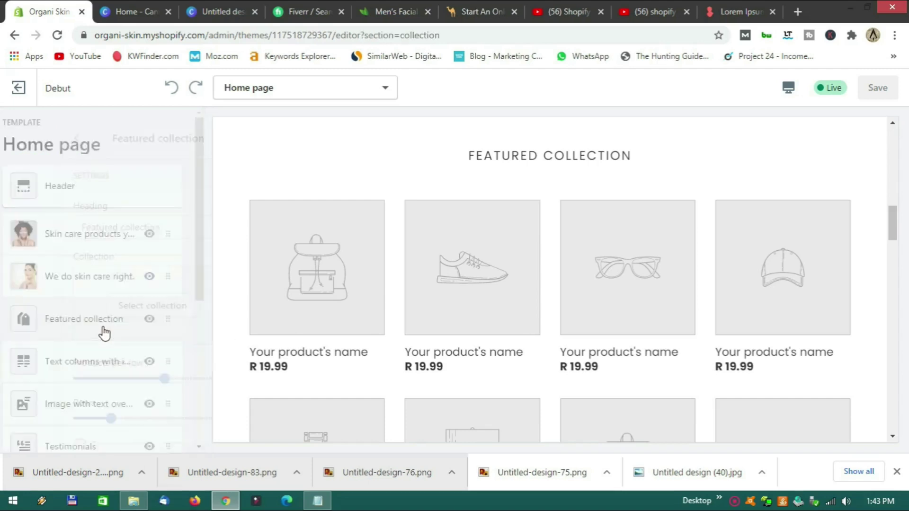
click(102, 307)
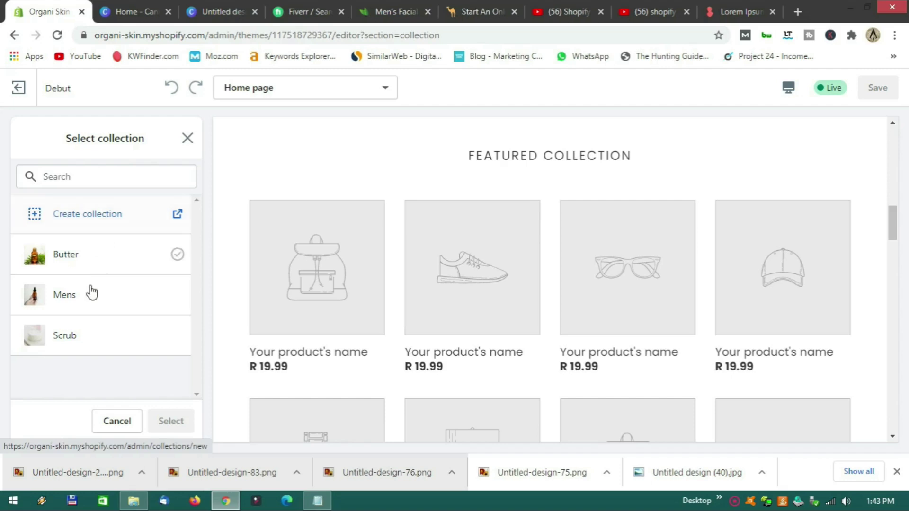
click(79, 264)
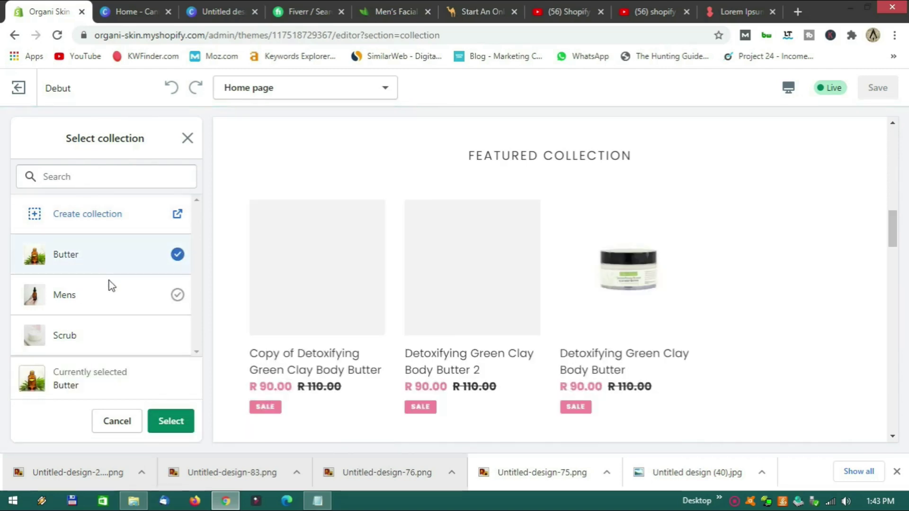
click(175, 426)
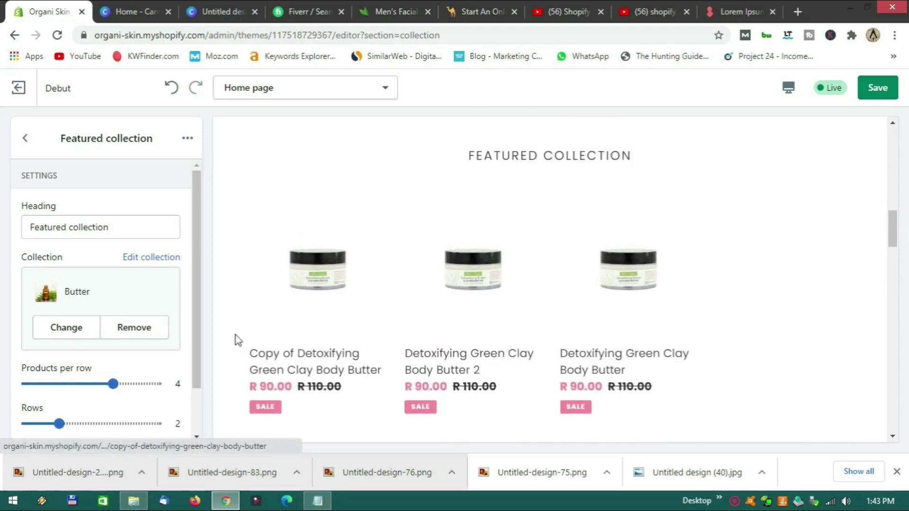
Set the featured collection to 3 products per row and a single row.
scroll(144, 355, down, 2)
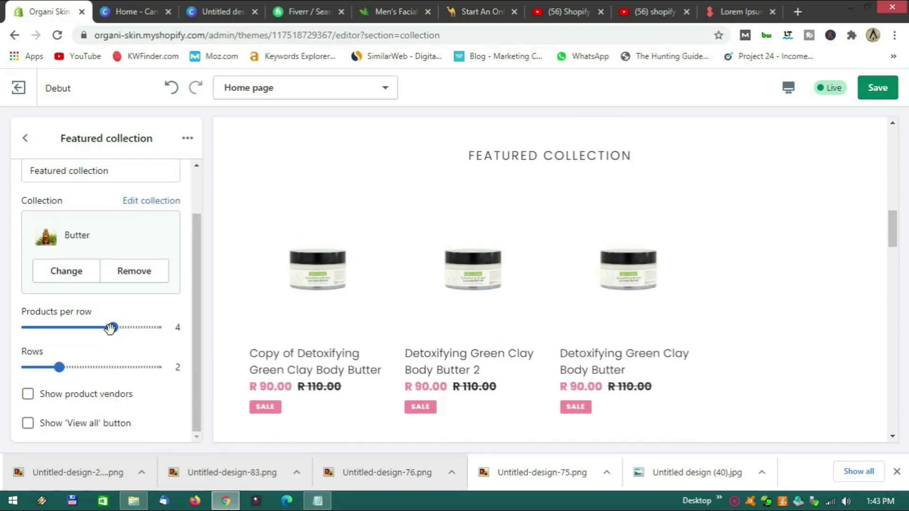
drag(100, 328, 90, 328)
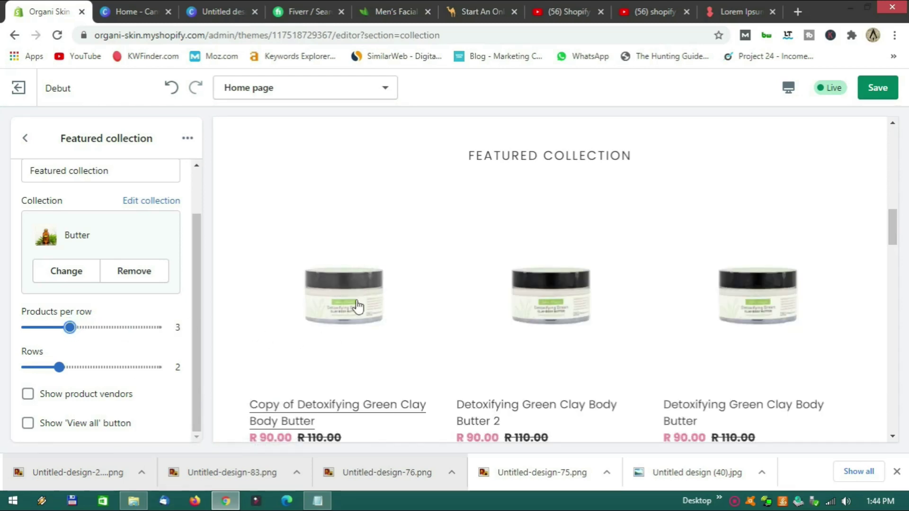
scroll(374, 306, down, 4)
scroll(391, 307, down, 3)
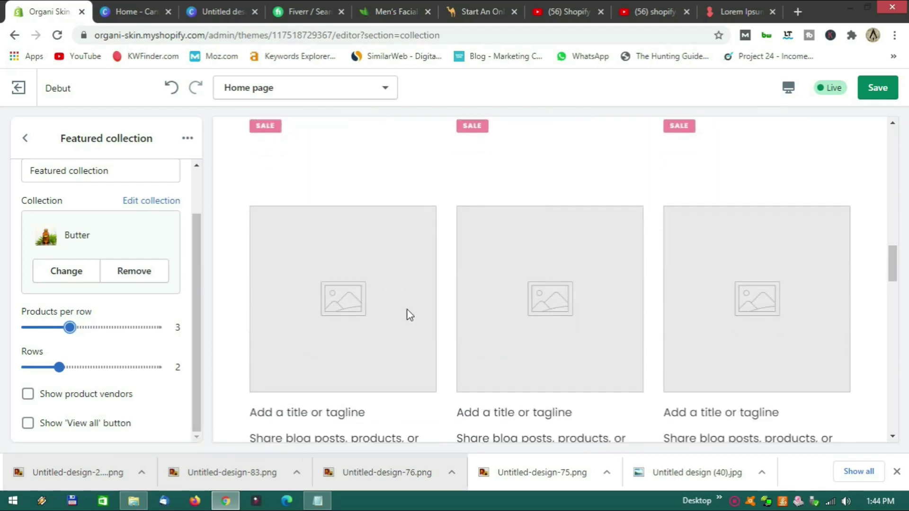
click(59, 367)
drag(49, 366, 27, 367)
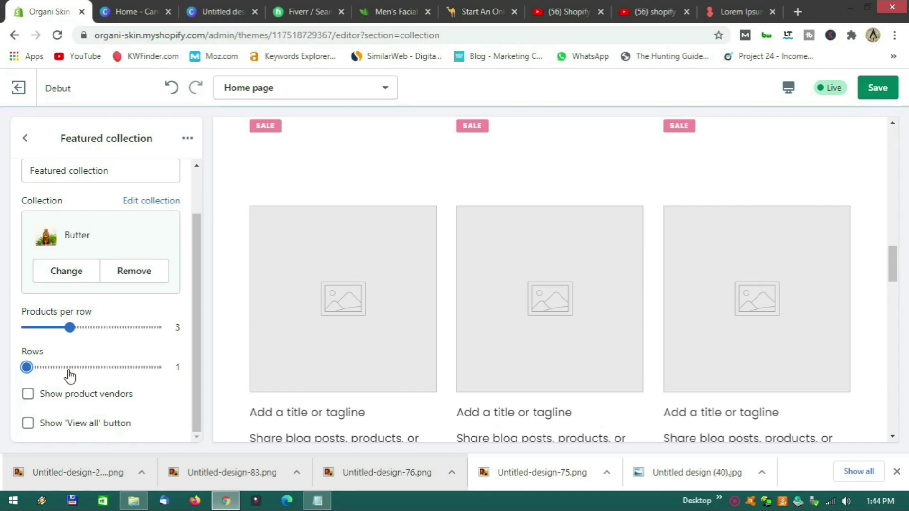
Hide product vendors and show the 'View all' button below the products.
scroll(405, 307, down, 4)
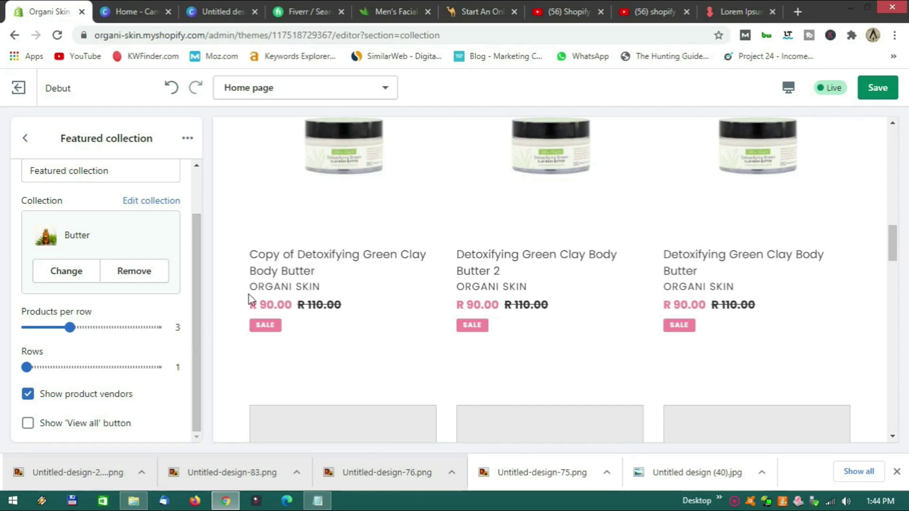
click(28, 395)
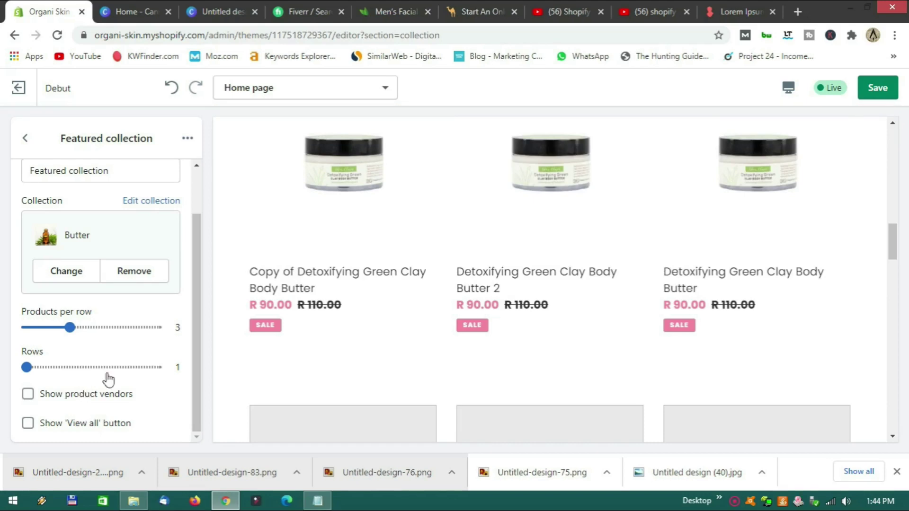
click(28, 423)
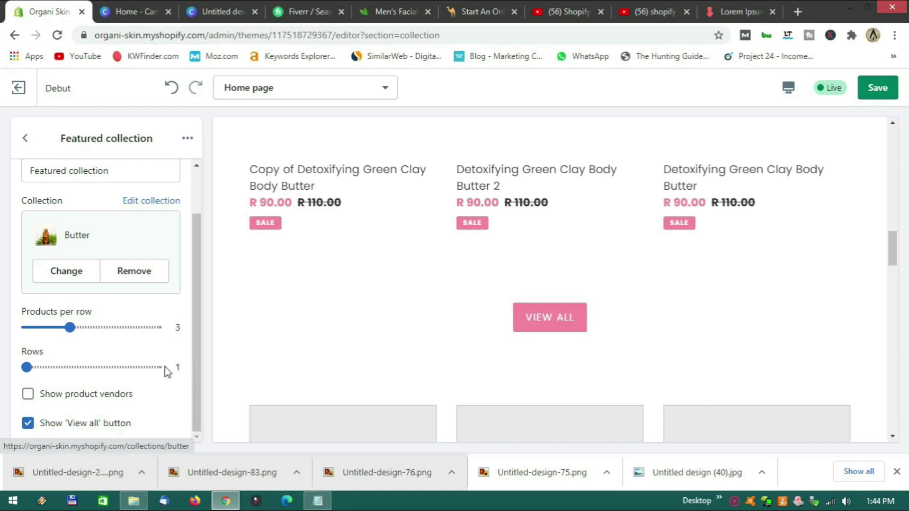
scroll(411, 283, up, 3)
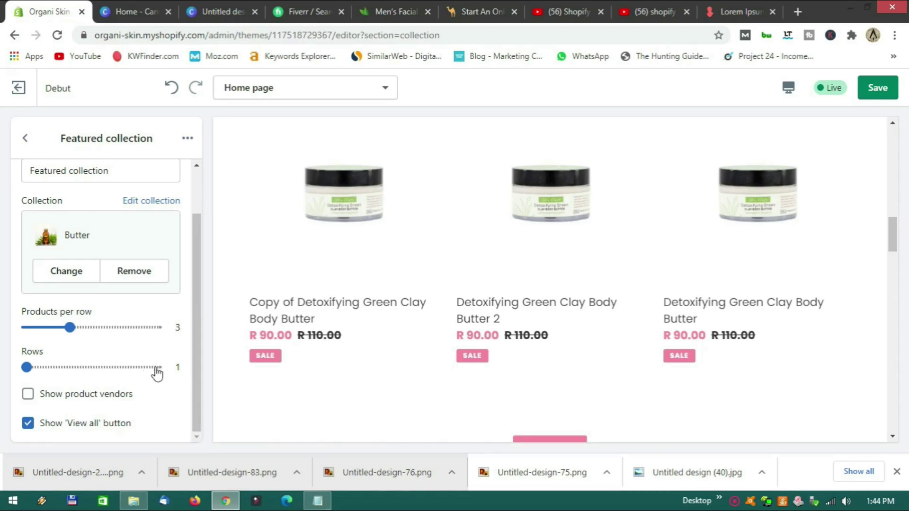
scroll(81, 225, up, 2)
Return to the sections list and switch the preview to Fullscreen.
click(30, 140)
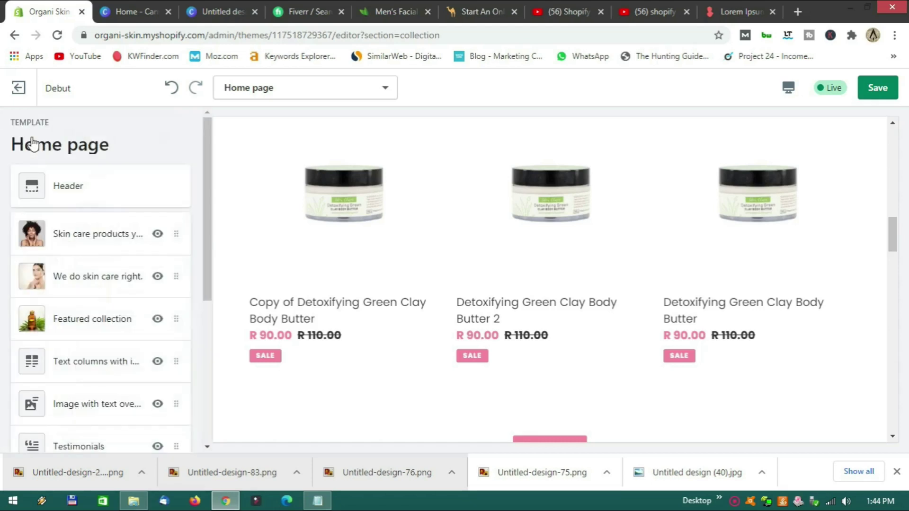
scroll(545, 252, down, 4)
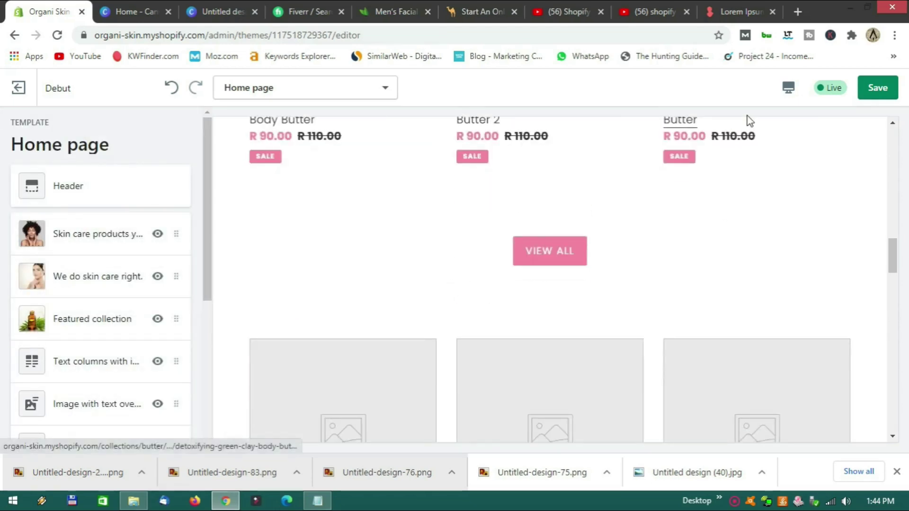
click(789, 88)
click(812, 179)
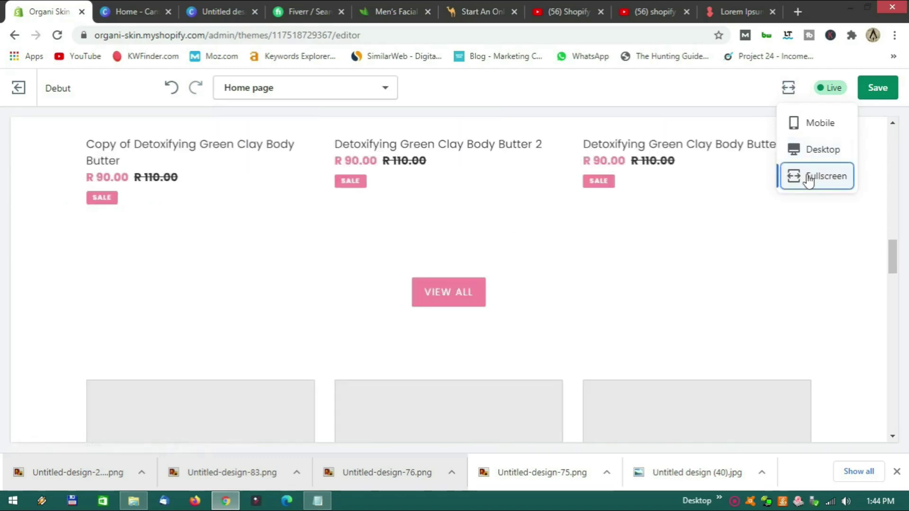
Scroll the full-width preview and follow VIEW ALL to the Butter collection page.
scroll(522, 281, up, 10)
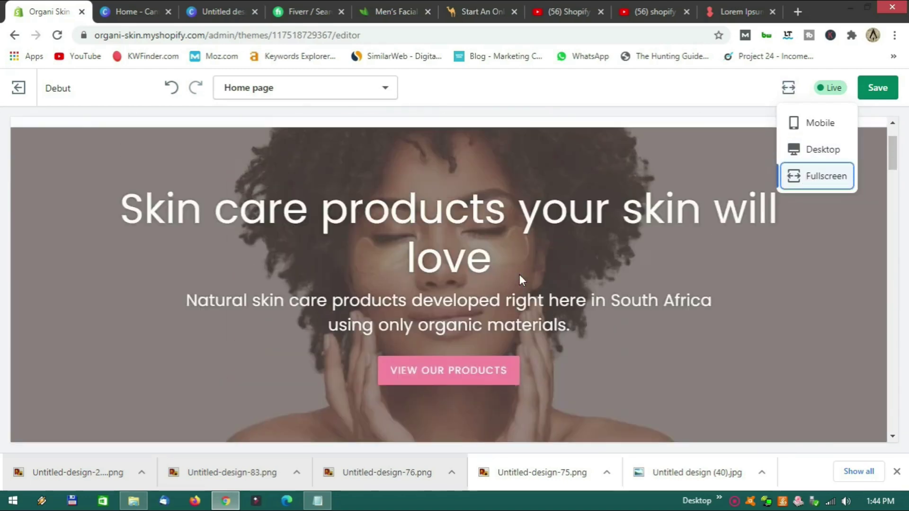
scroll(519, 277, down, 12)
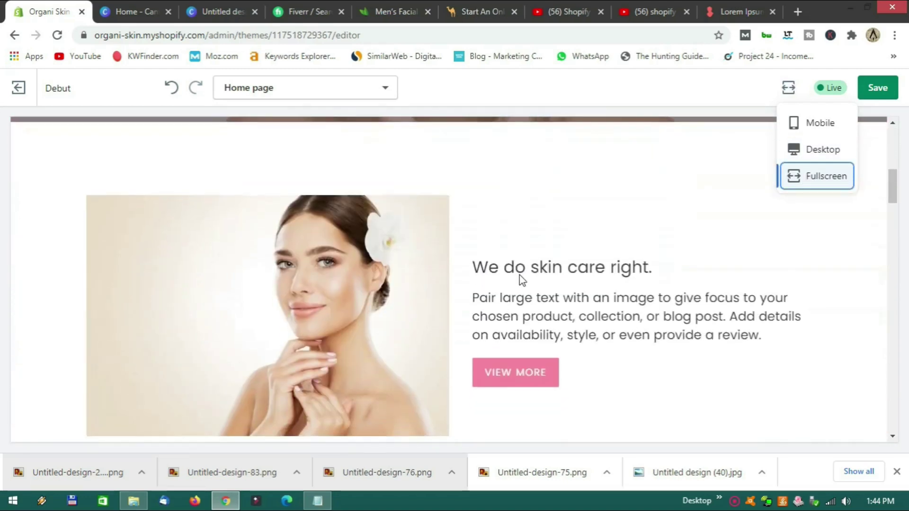
scroll(483, 275, down, 2)
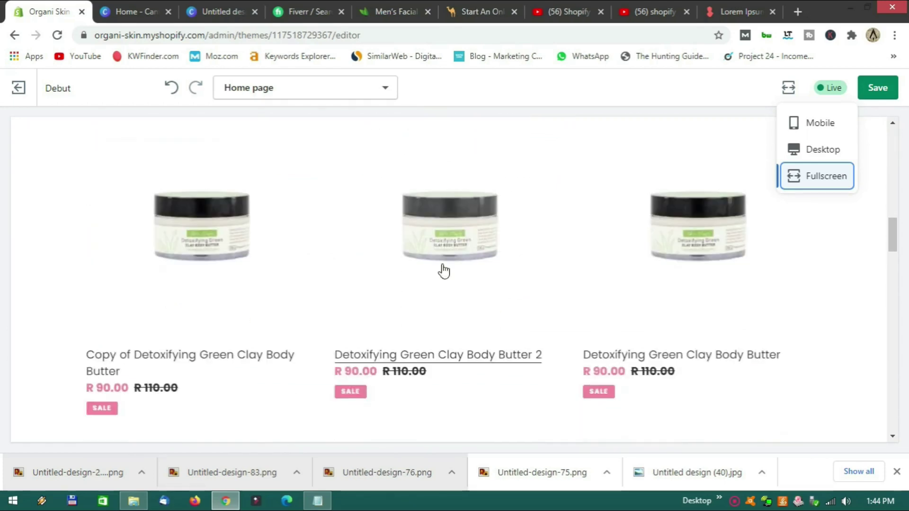
scroll(318, 290, down, 7)
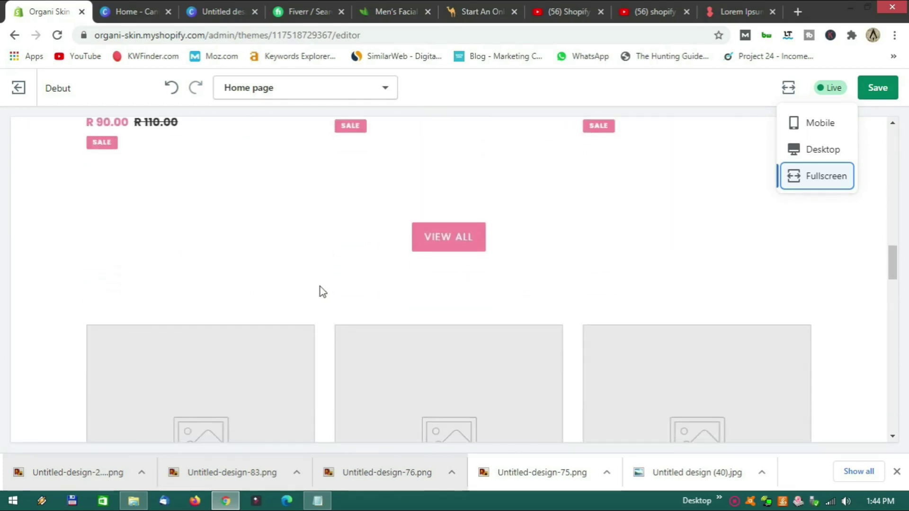
scroll(388, 215, up, 4)
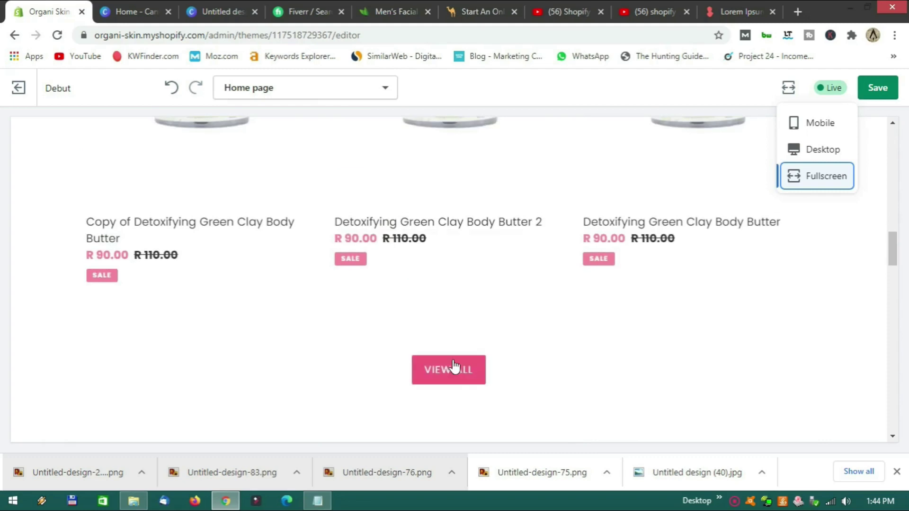
click(457, 371)
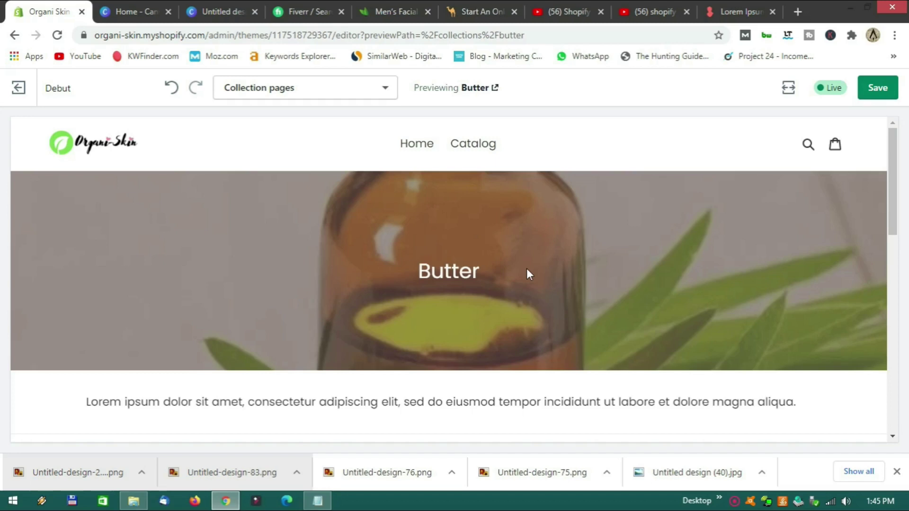
scroll(526, 269, down, 3)
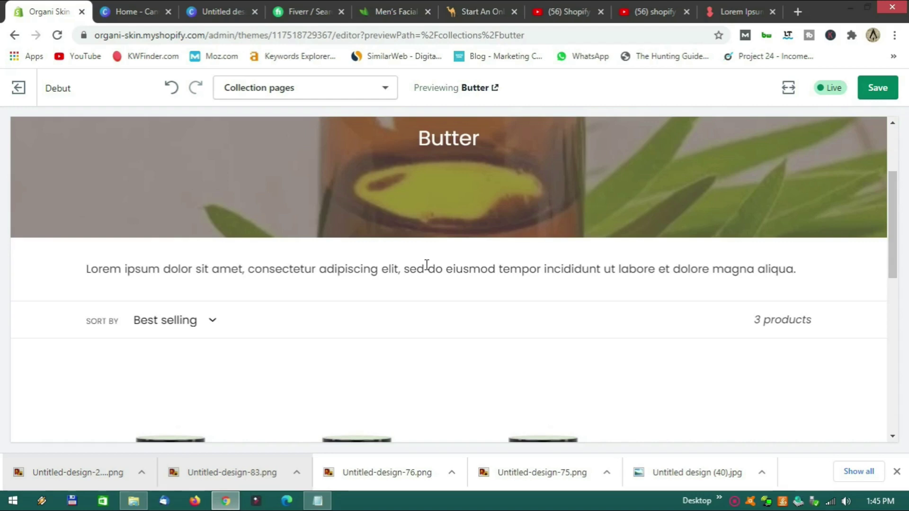
scroll(426, 265, down, 7)
scroll(436, 351, up, 4)
scroll(434, 348, up, 6)
scroll(434, 348, down, 7)
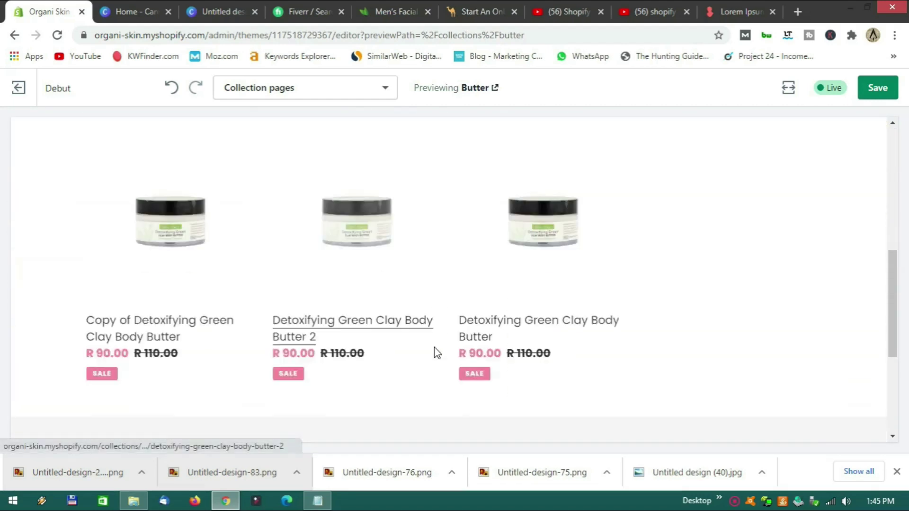
scroll(434, 348, down, 4)
scroll(434, 348, up, 9)
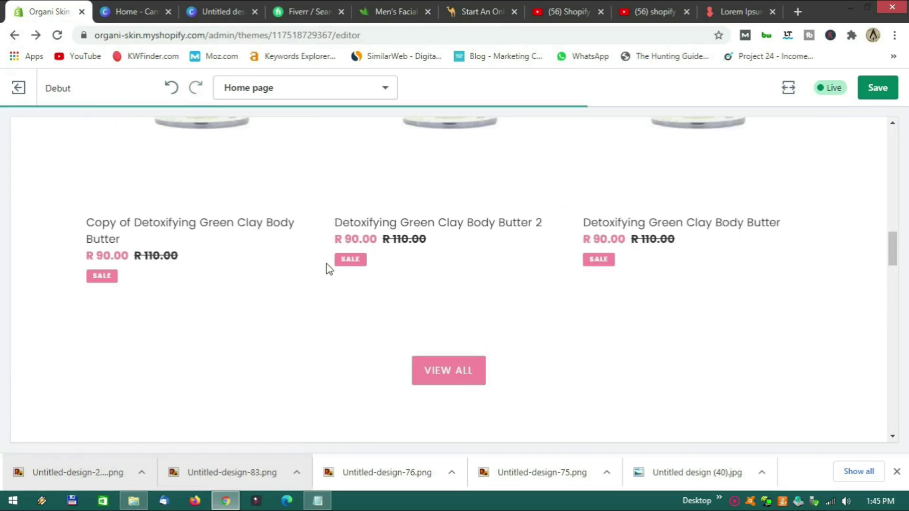
Switch the preview back to Desktop with the sections list showing.
scroll(322, 288, down, 9)
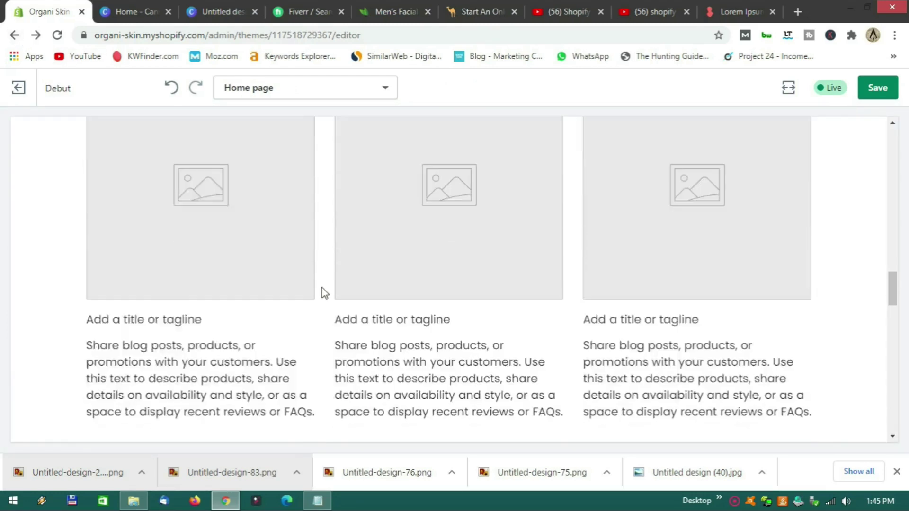
scroll(326, 286, down, 7)
scroll(325, 290, up, 15)
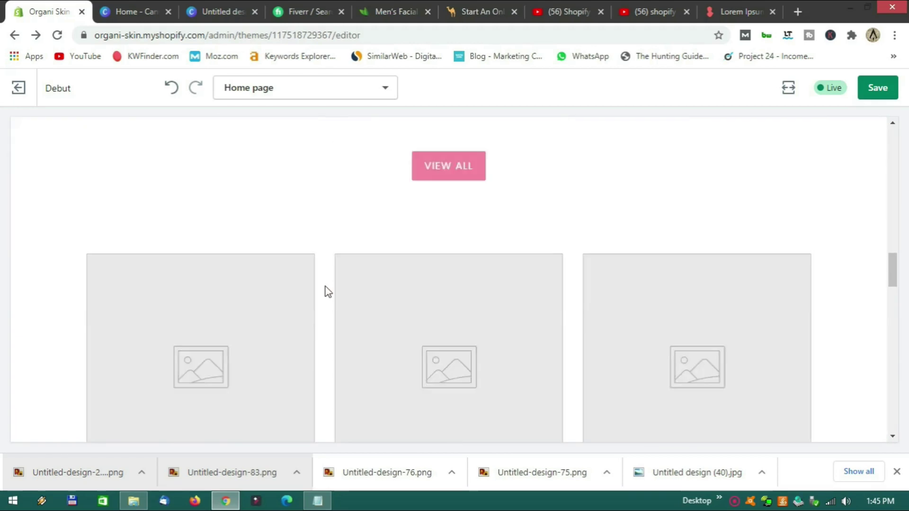
click(787, 89)
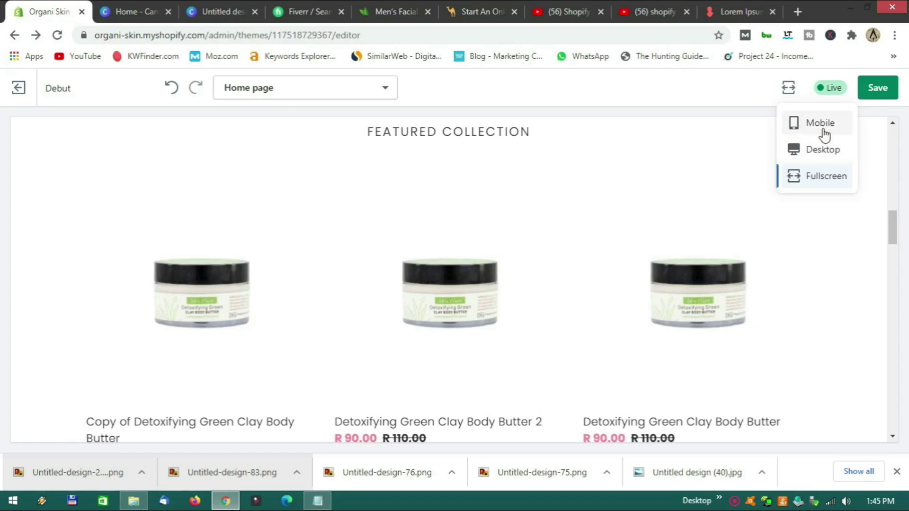
click(822, 155)
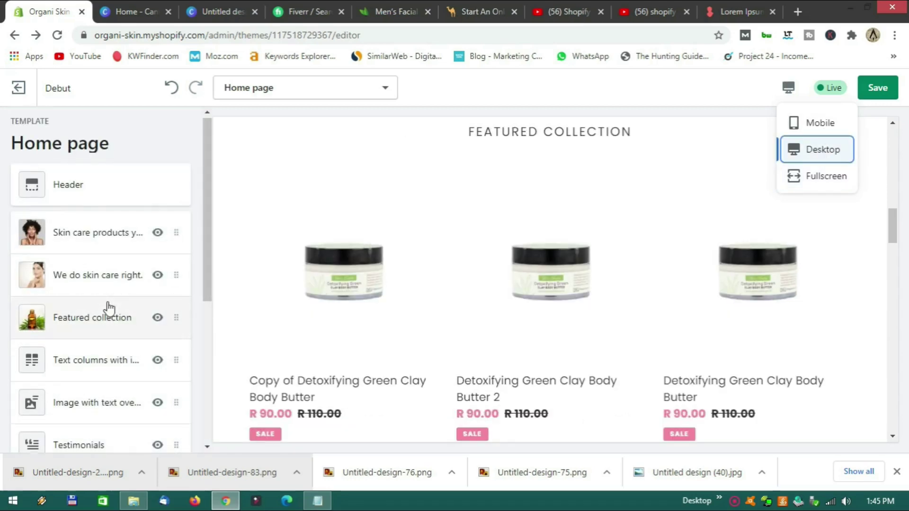
Move 'Text columns with image' below 'Image with text overlay' in the sidebar.
scroll(113, 315, down, 2)
scroll(285, 286, down, 5)
scroll(285, 290, down, 4)
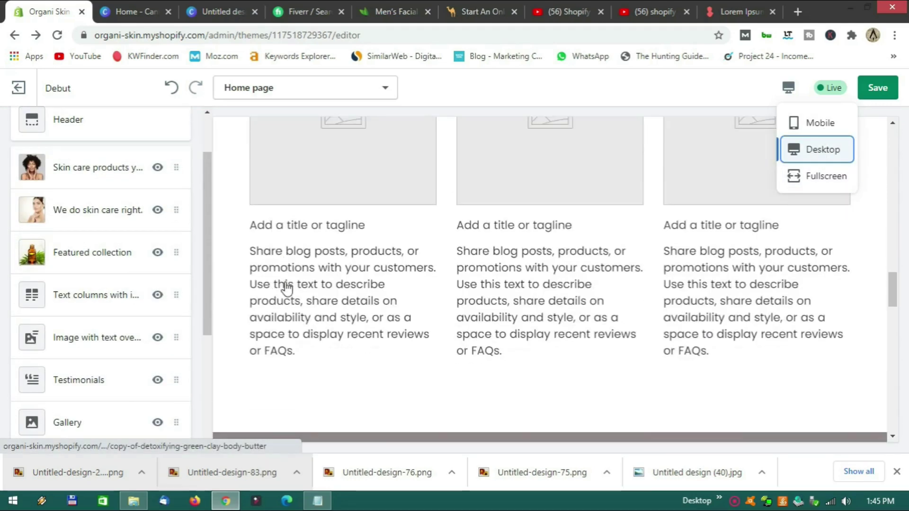
scroll(254, 284, up, 3)
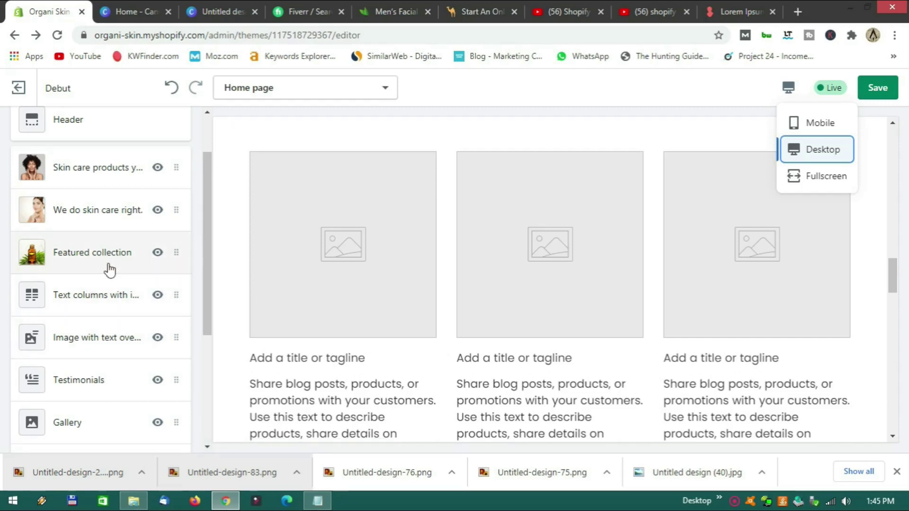
drag(110, 305, 103, 330)
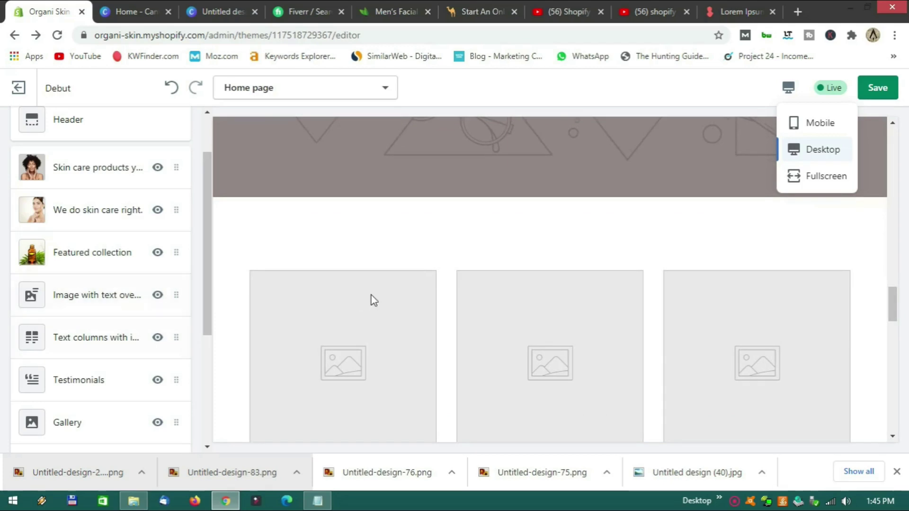
Review the reordered homepage and open the Image with text overlay settings.
scroll(372, 294, up, 5)
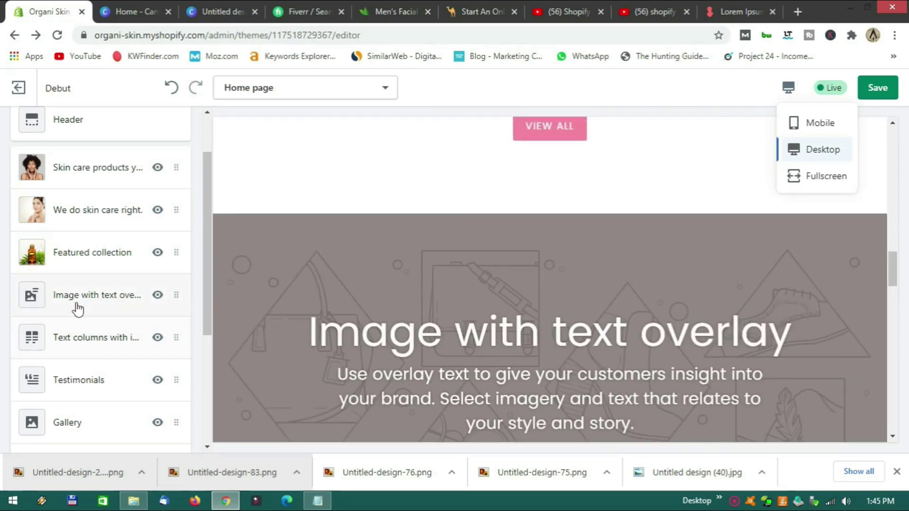
scroll(421, 353, up, 10)
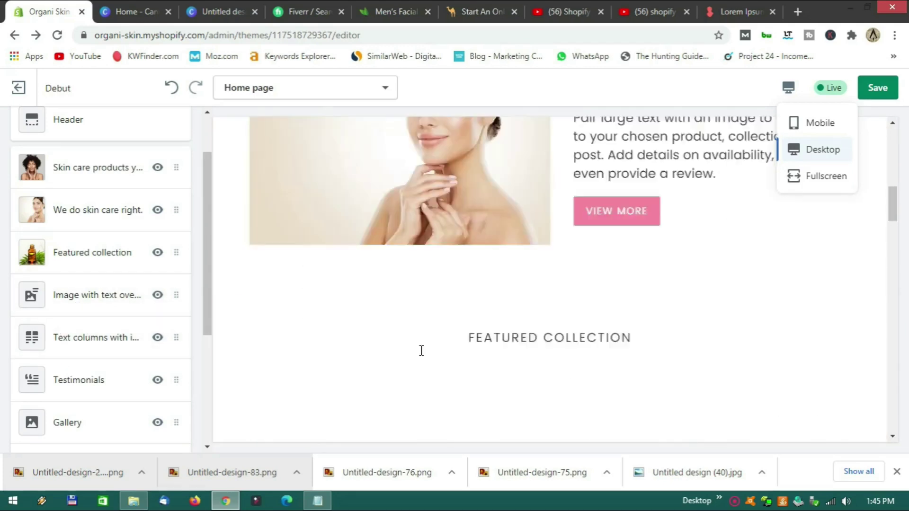
scroll(421, 351, up, 5)
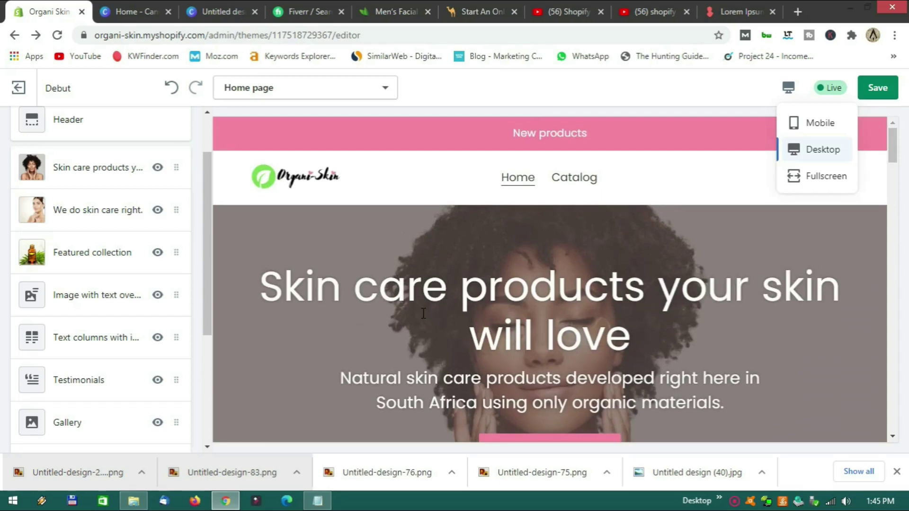
scroll(423, 313, down, 15)
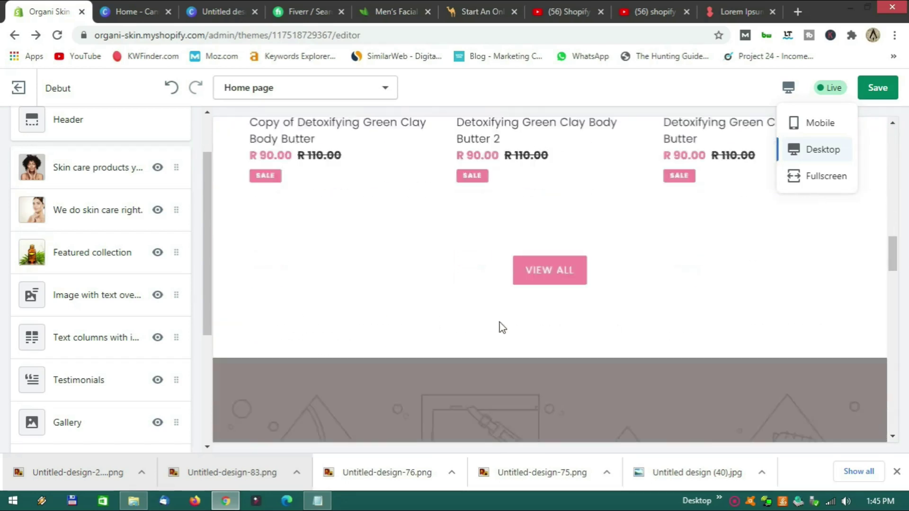
scroll(408, 302, up, 1)
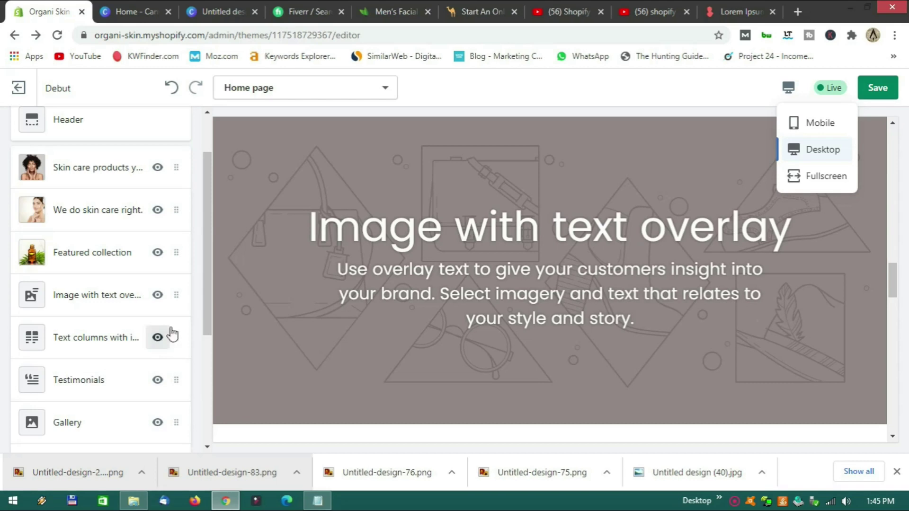
scroll(382, 328, up, 12)
scroll(382, 328, down, 5)
scroll(381, 328, down, 10)
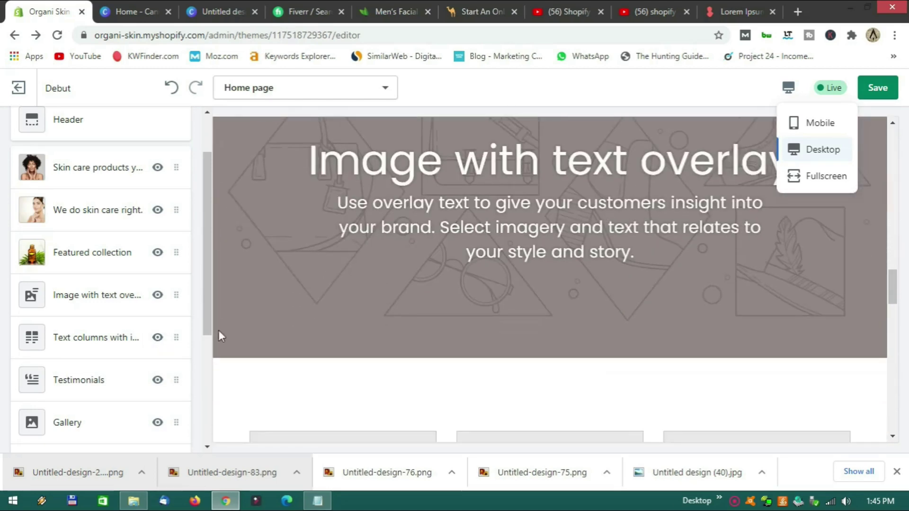
scroll(290, 295, up, 1)
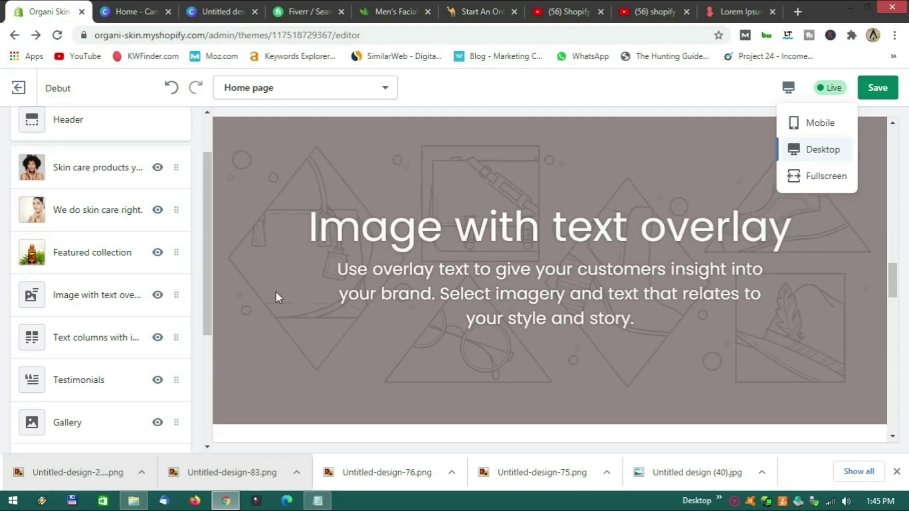
click(746, 100)
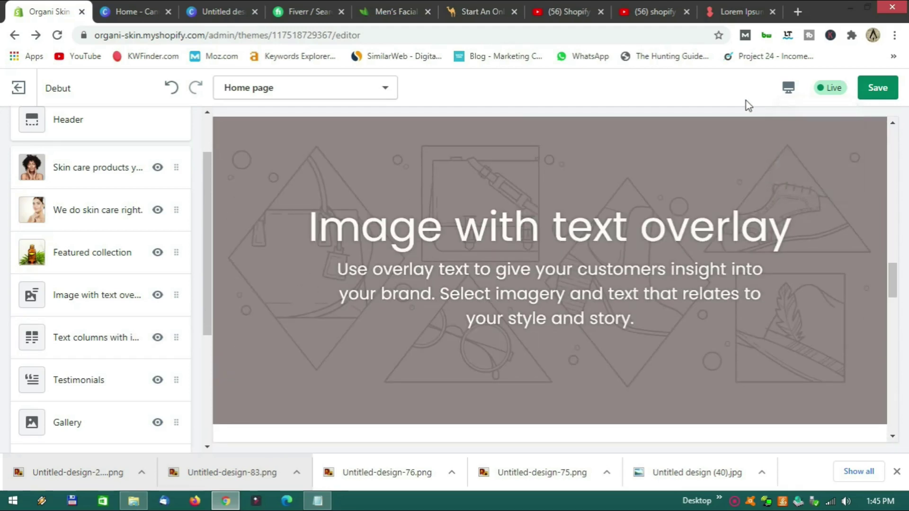
click(93, 296)
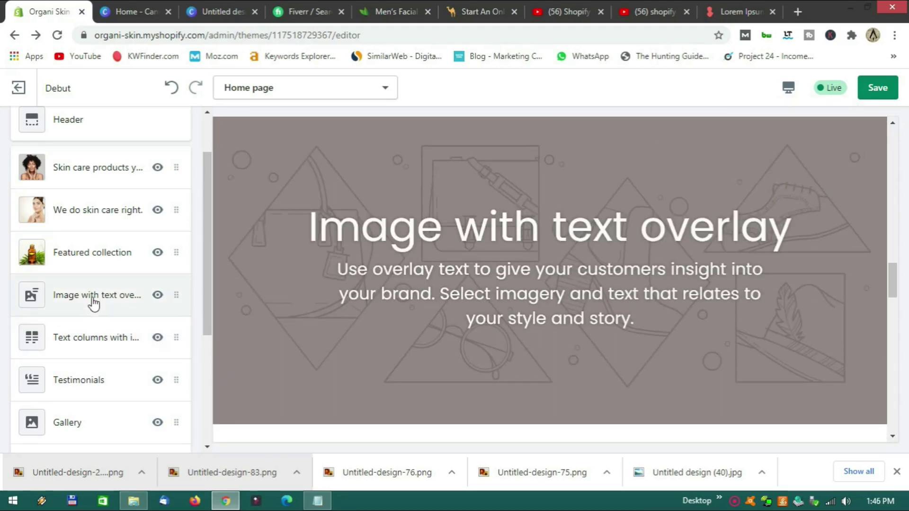
Pick the green botanical leaves image from the library for the overlay section.
click(104, 264)
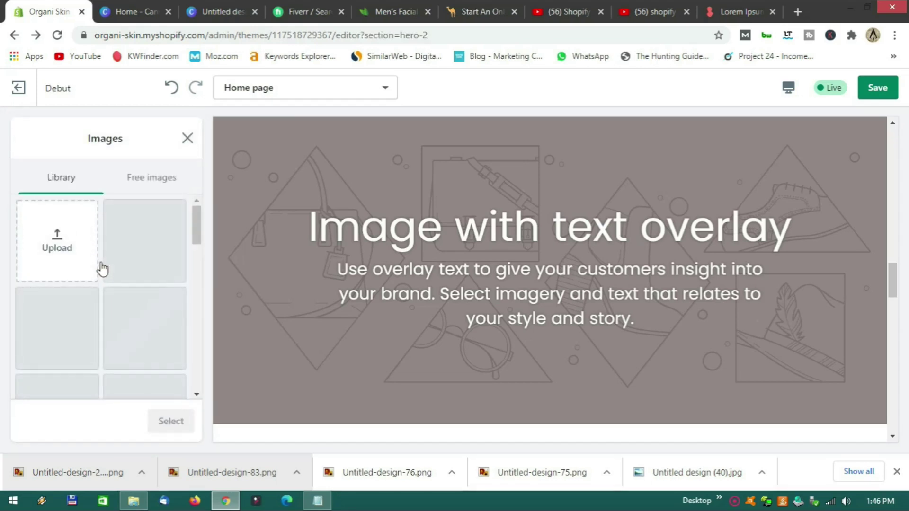
scroll(100, 350, down, 2)
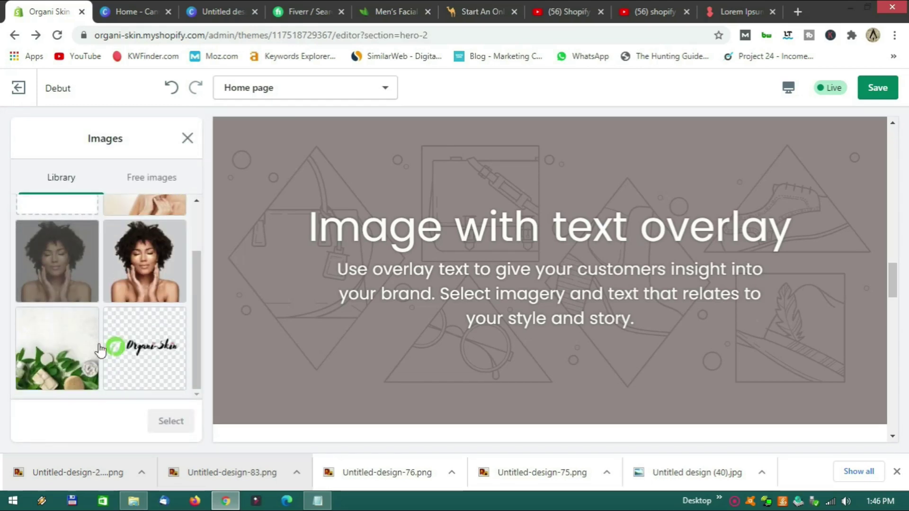
click(72, 349)
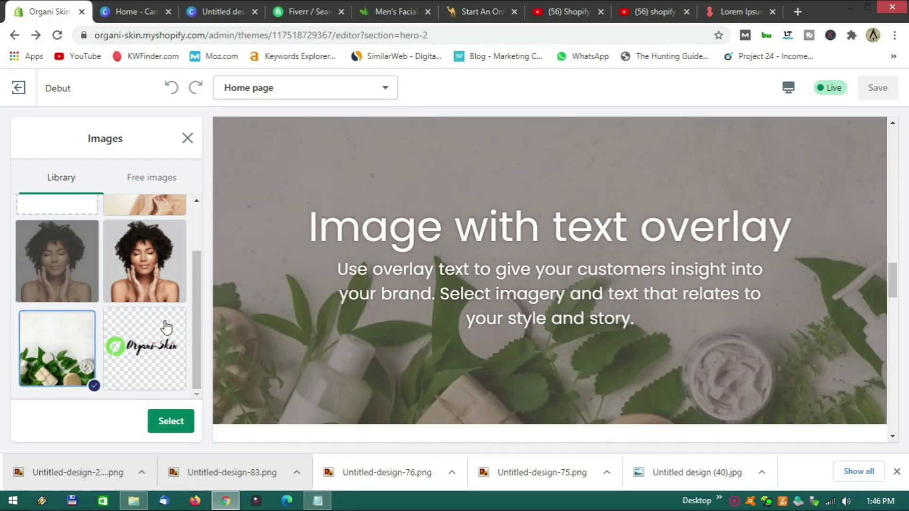
click(170, 421)
Set the image alignment to Bottom.
scroll(133, 374, down, 1)
scroll(132, 375, down, 5)
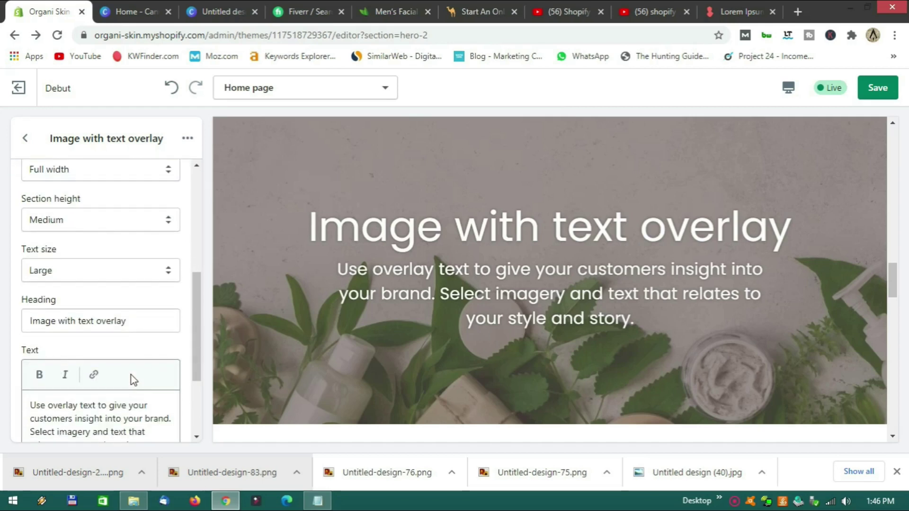
scroll(131, 375, up, 4)
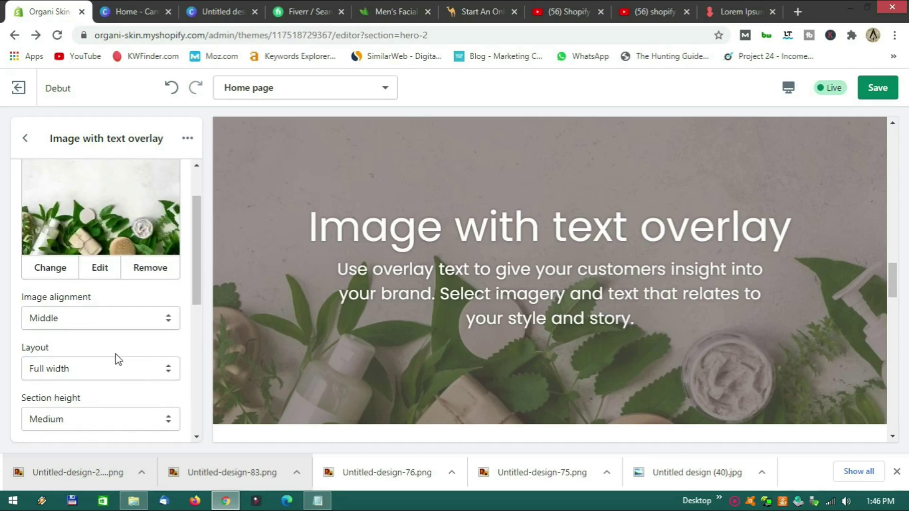
click(98, 319)
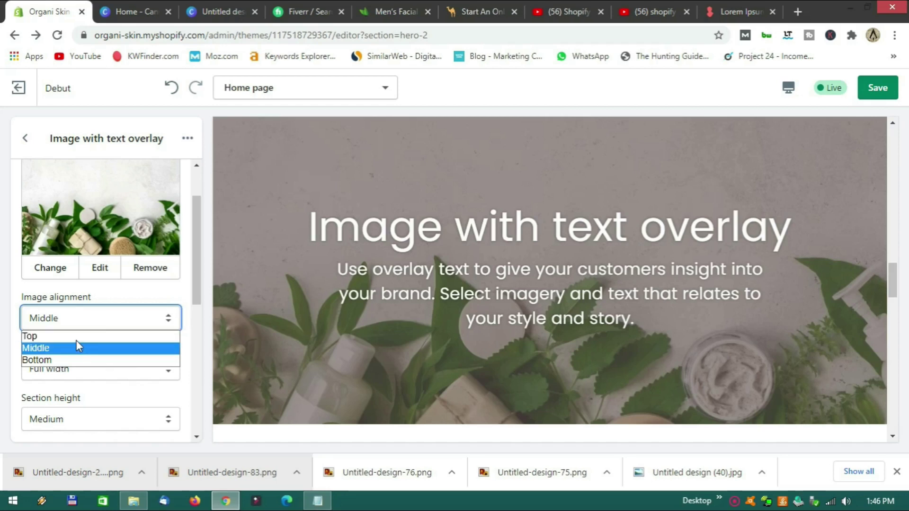
click(79, 339)
click(112, 319)
click(90, 361)
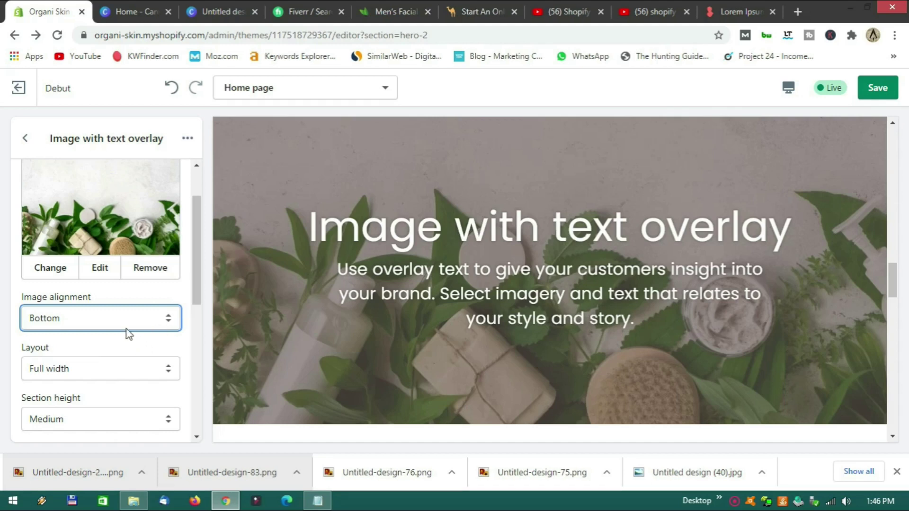
Try Fixed width, then keep the section at Full width.
scroll(130, 332, down, 2)
click(101, 307)
click(90, 333)
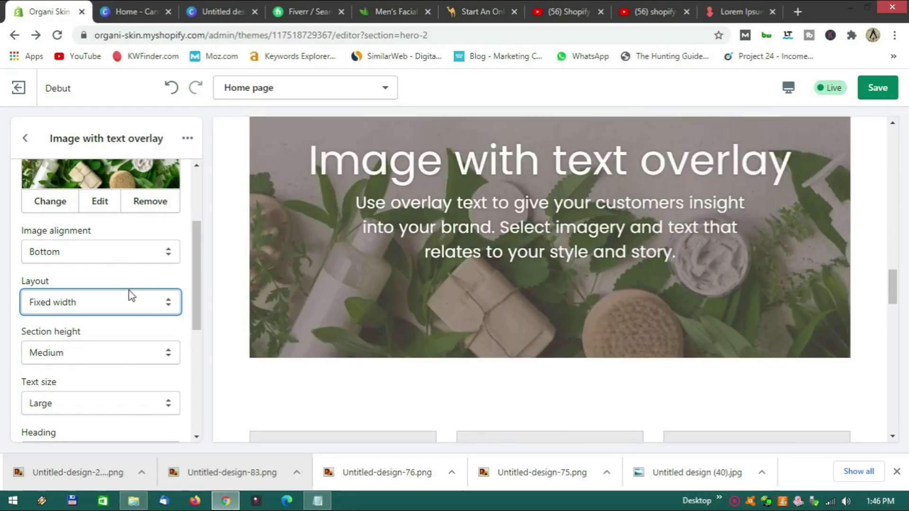
click(132, 296)
click(94, 320)
Set the section height to Small after briefly trying Extra Large.
scroll(93, 325, down, 3)
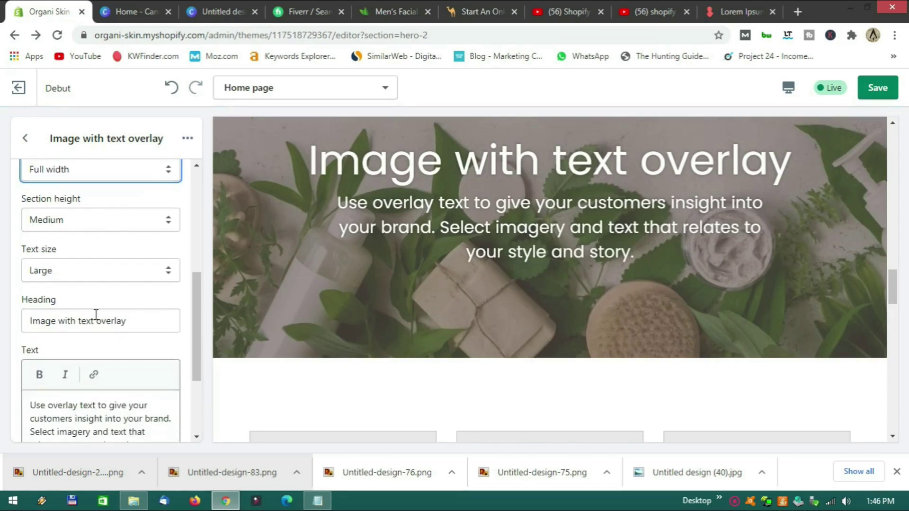
click(98, 223)
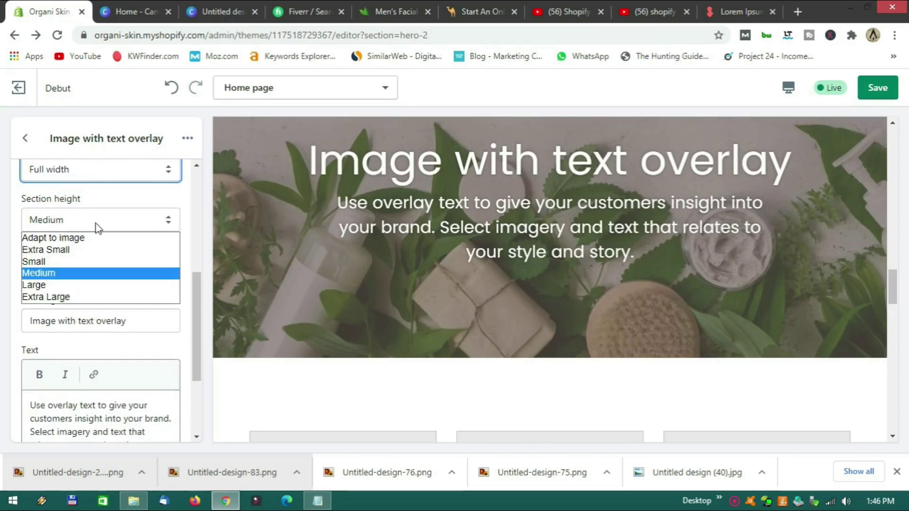
click(86, 262)
scroll(439, 294, down, 4)
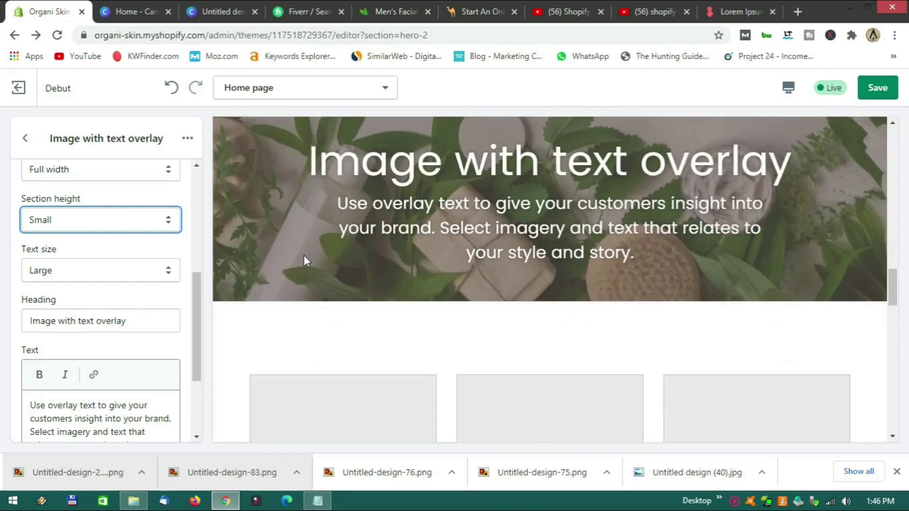
click(127, 226)
click(100, 297)
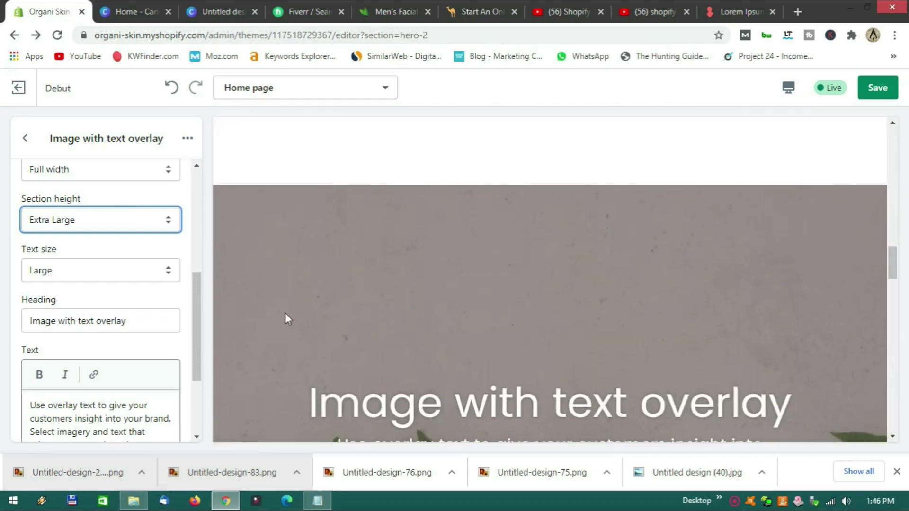
click(124, 231)
click(61, 260)
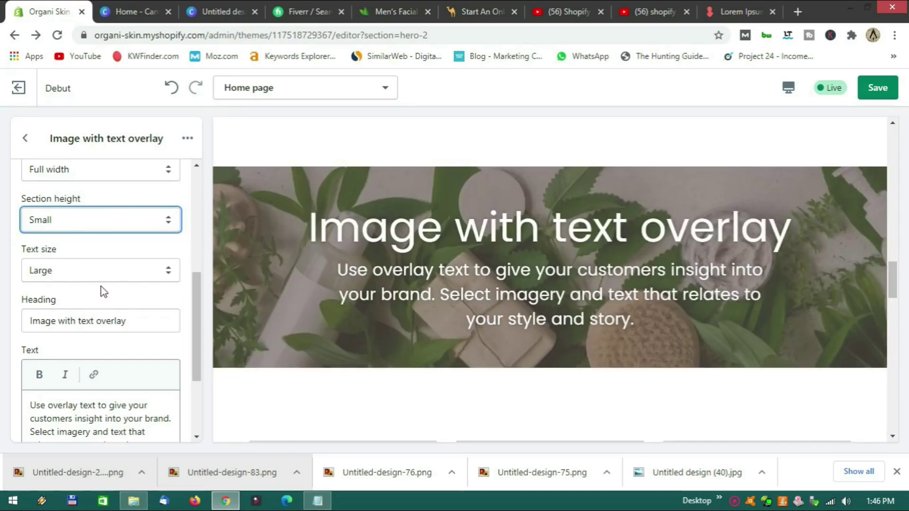
scroll(107, 291, down, 1)
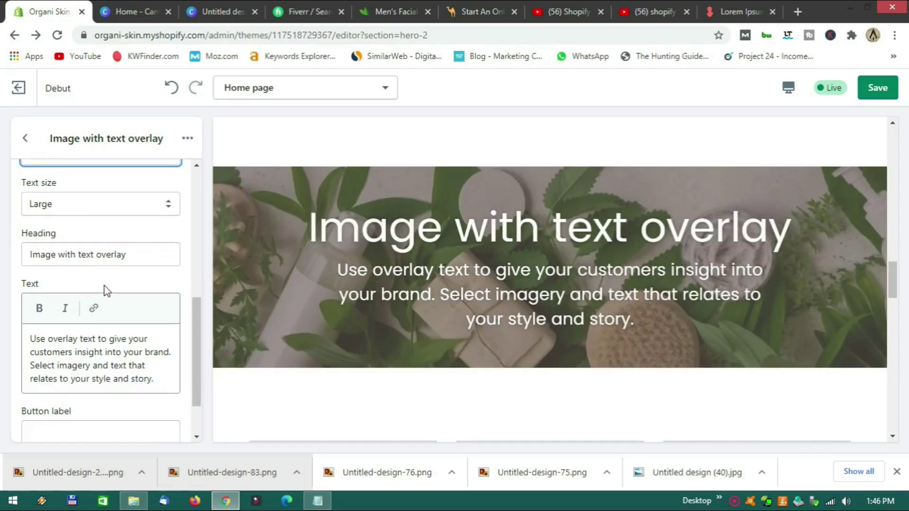
Change the heading to "You will love our new range" and delete the placeholder paragraph.
drag(135, 258, 26, 256)
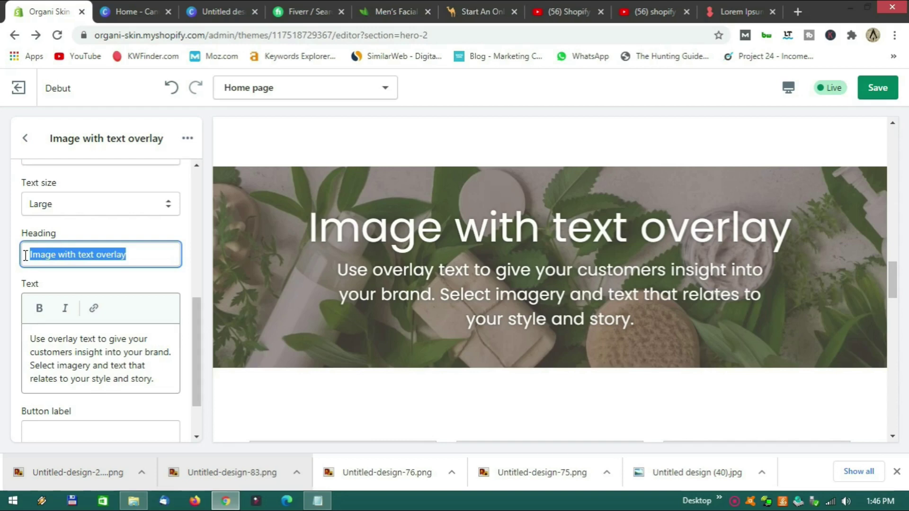
key(BackSpace)
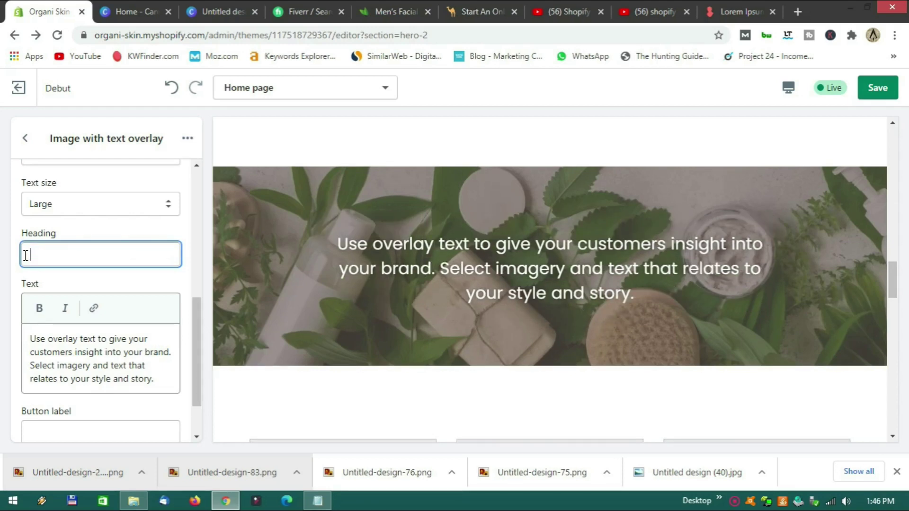
text(You wil;)
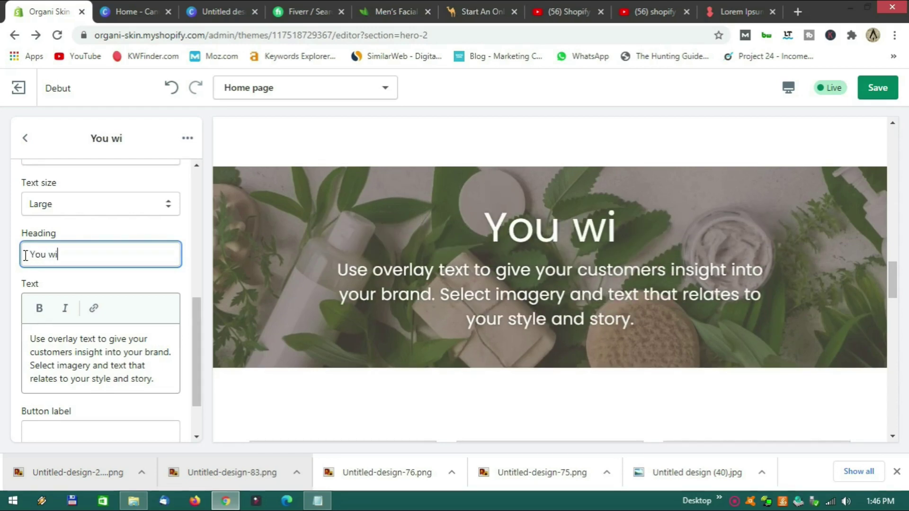
key(BackSpace)
text(l)
key(BackSpace)
key(BackSpace)
key(BackSpace)
key(BackSpace)
key(BackSpace)
key(BackSpace)
key(BackSpace)
key(BackSpace)
text(")
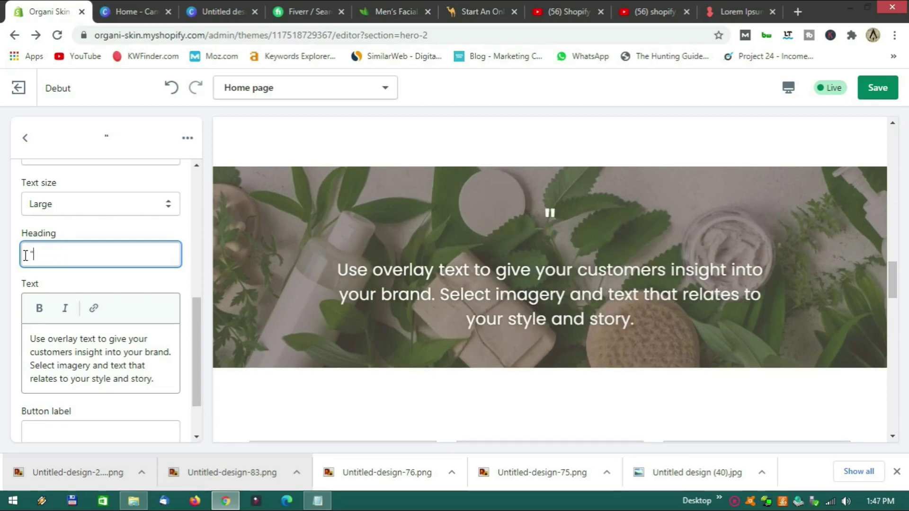
text(You will love our new ranfe)
key(BackSpace)
key(BackSpace)
text(ge)
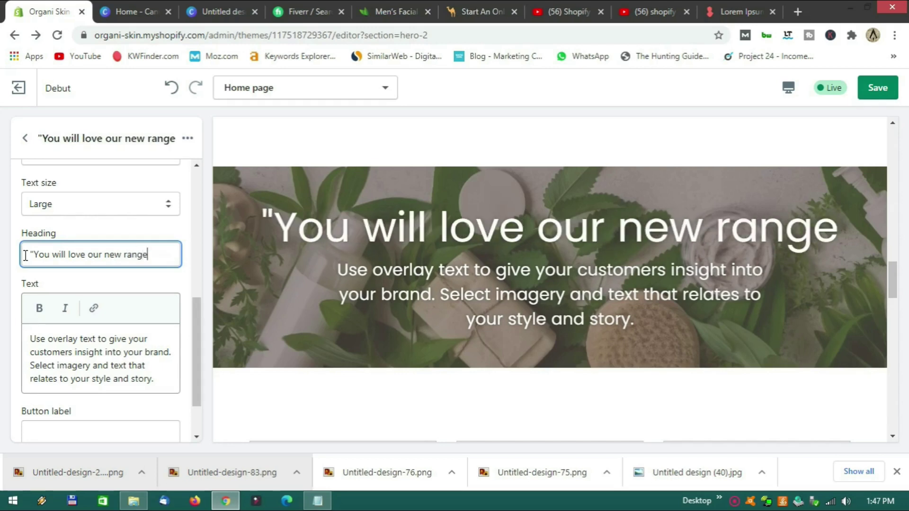
text(")
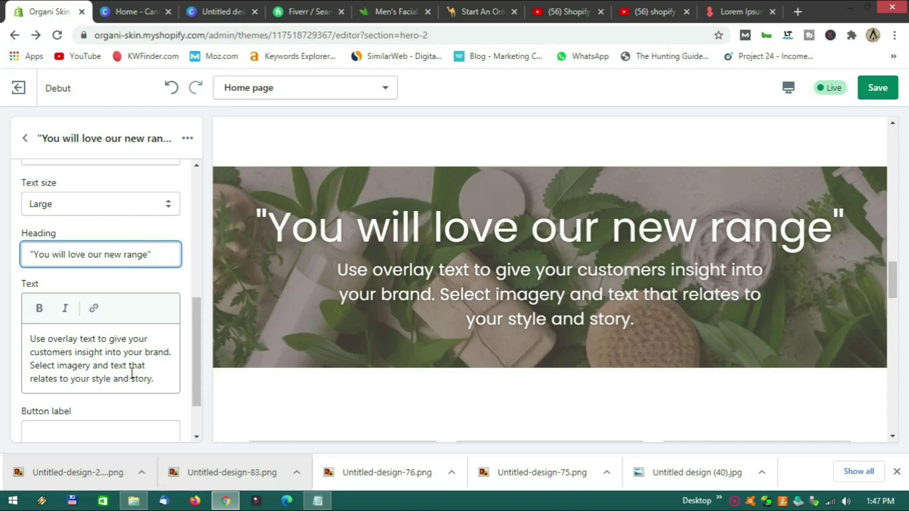
drag(168, 378, 27, 339)
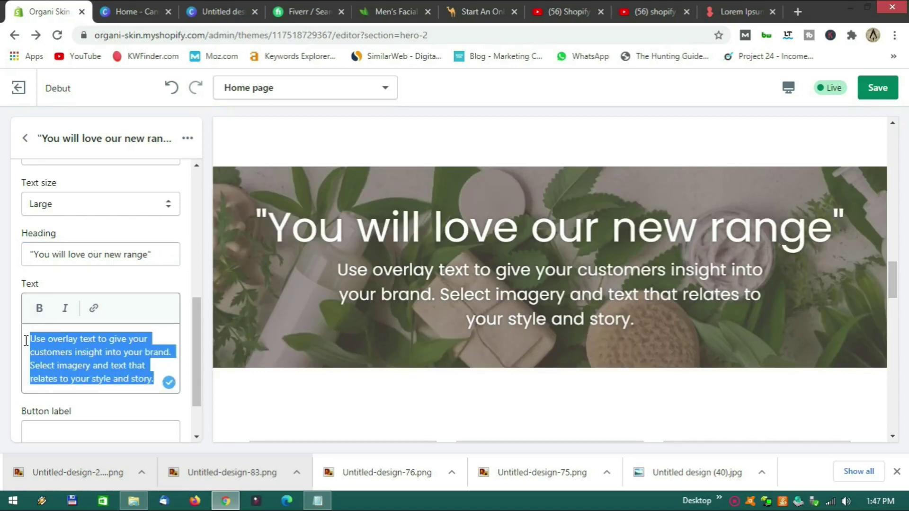
key(BackSpace)
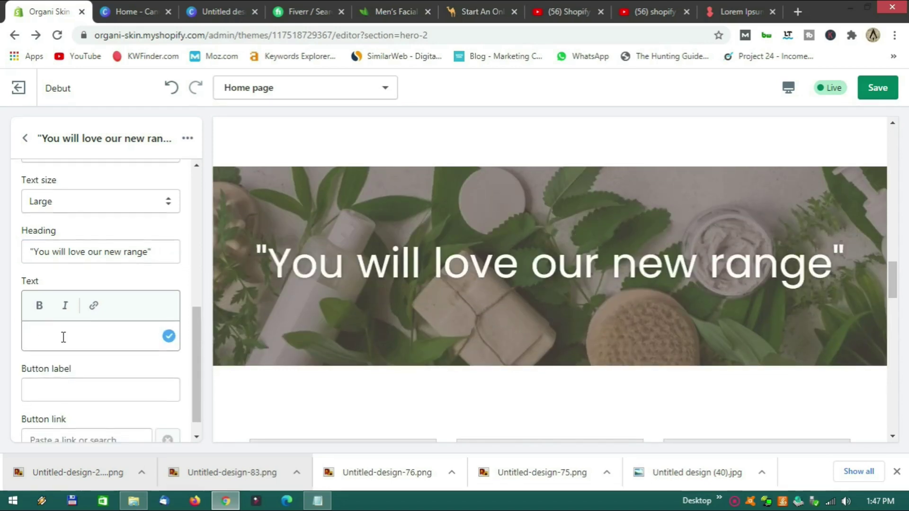
Add a View Range button linking to #.
scroll(64, 338, down, 1)
click(72, 365)
text(View )
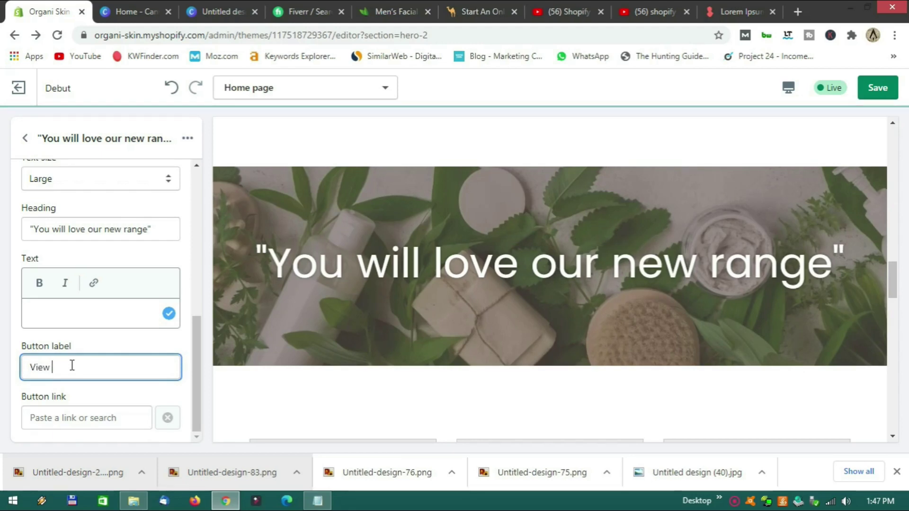
text(Range)
click(61, 416)
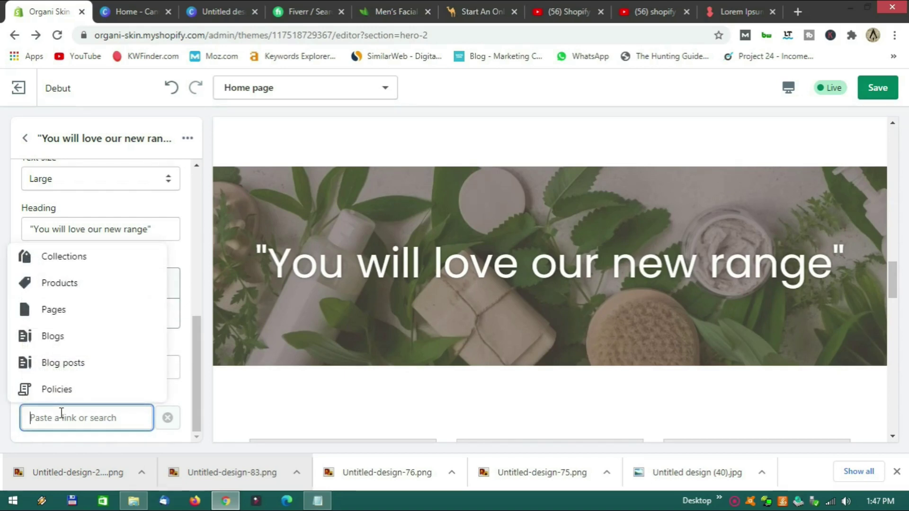
text(#)
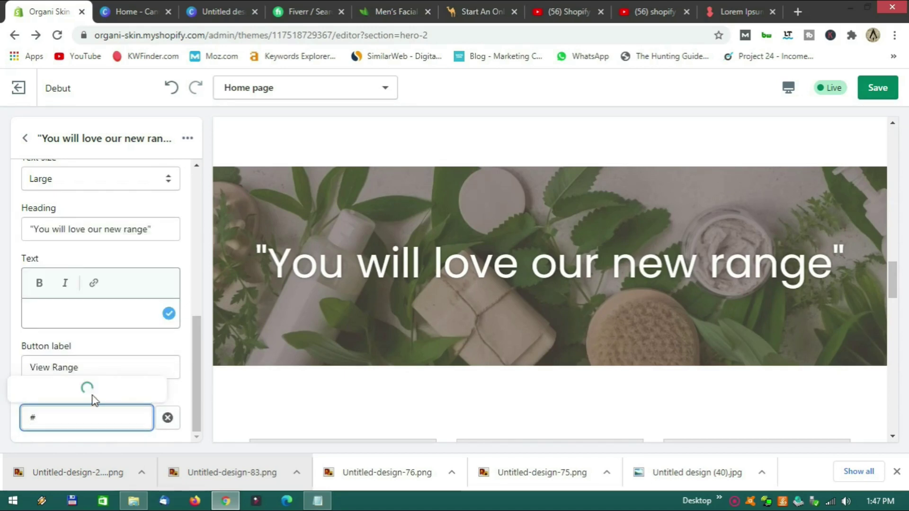
click(63, 364)
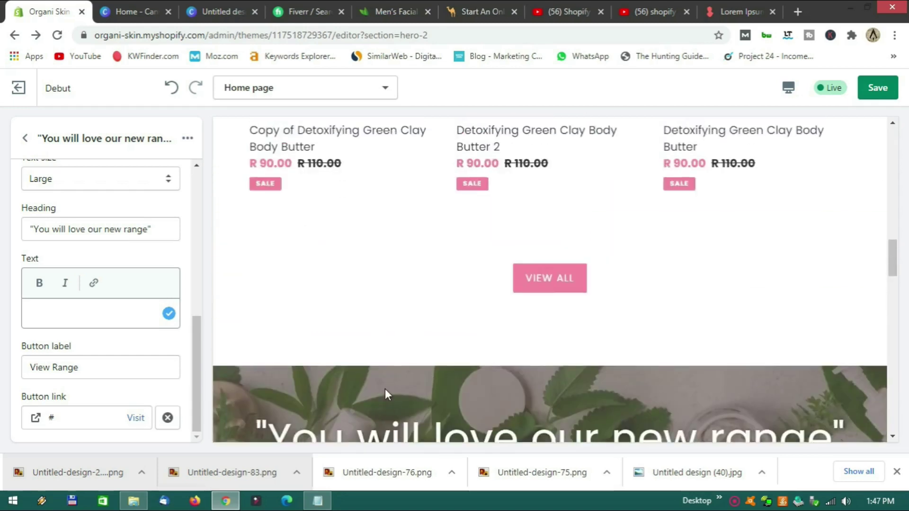
Review the finished banner, then peek at Text columns with images and return to sections.
scroll(386, 394, down, 4)
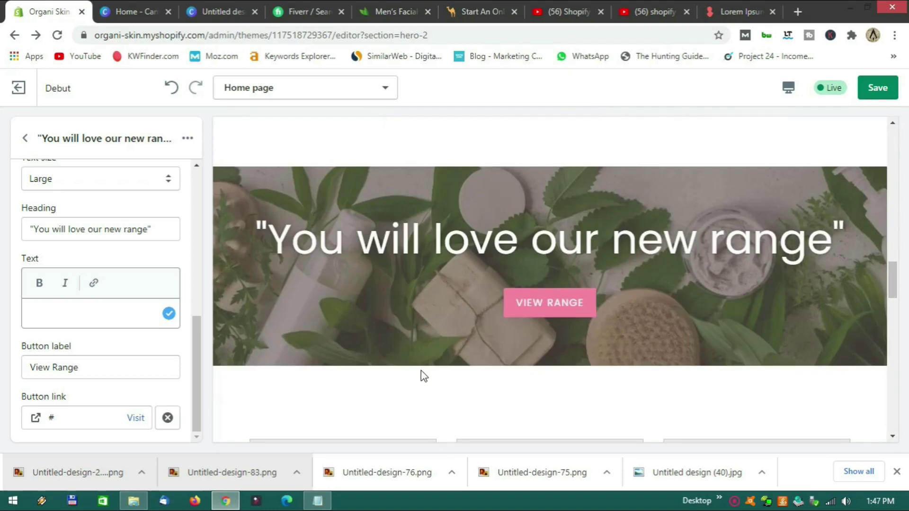
scroll(429, 373, up, 10)
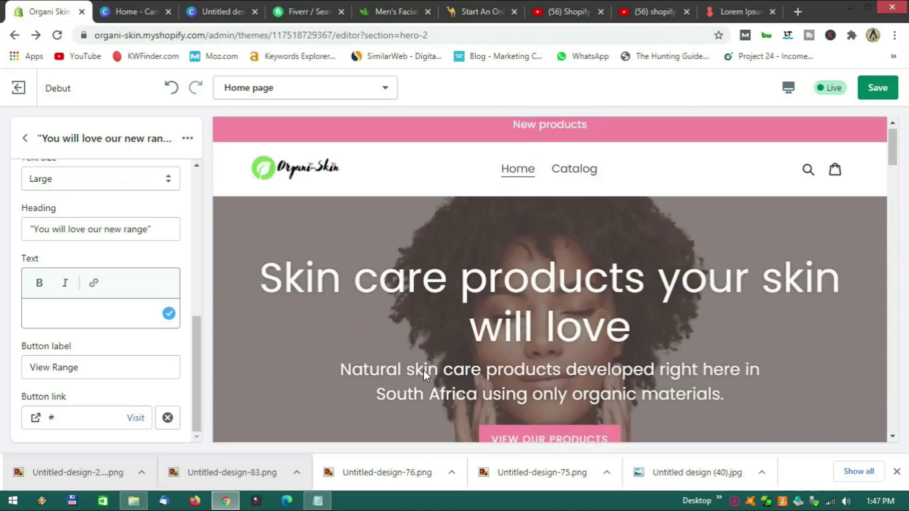
scroll(424, 373, down, 8)
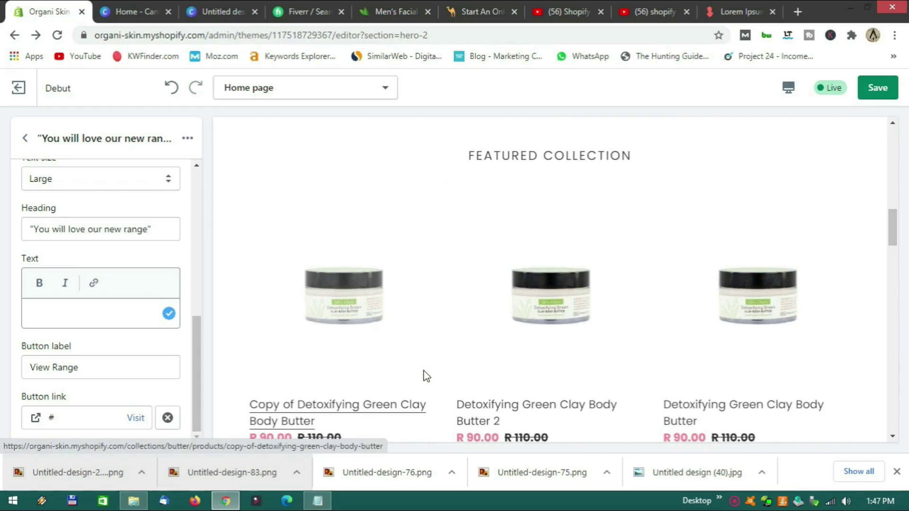
scroll(447, 359, down, 5)
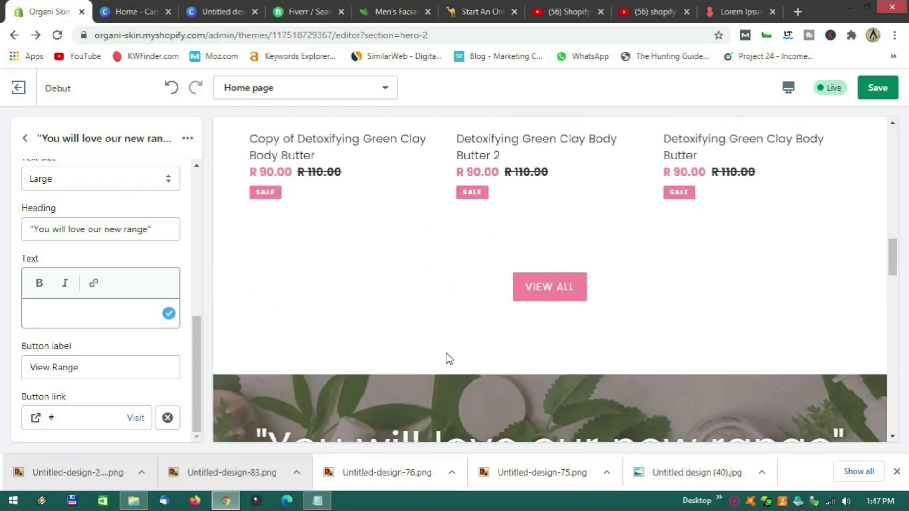
scroll(449, 359, down, 8)
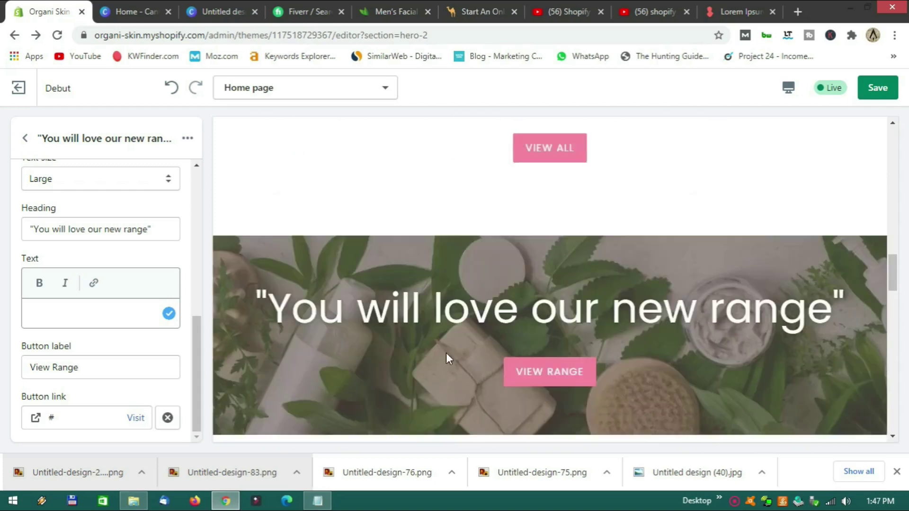
scroll(448, 358, up, 10)
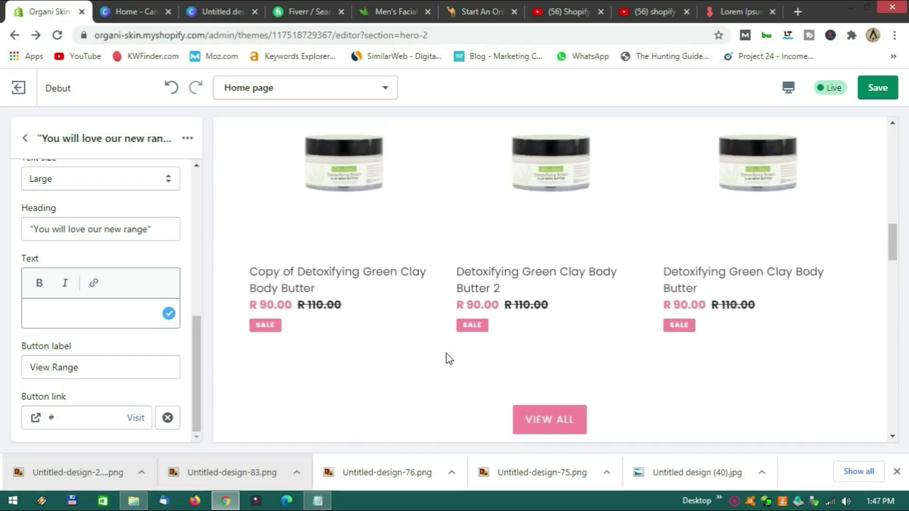
scroll(447, 356, down, 10)
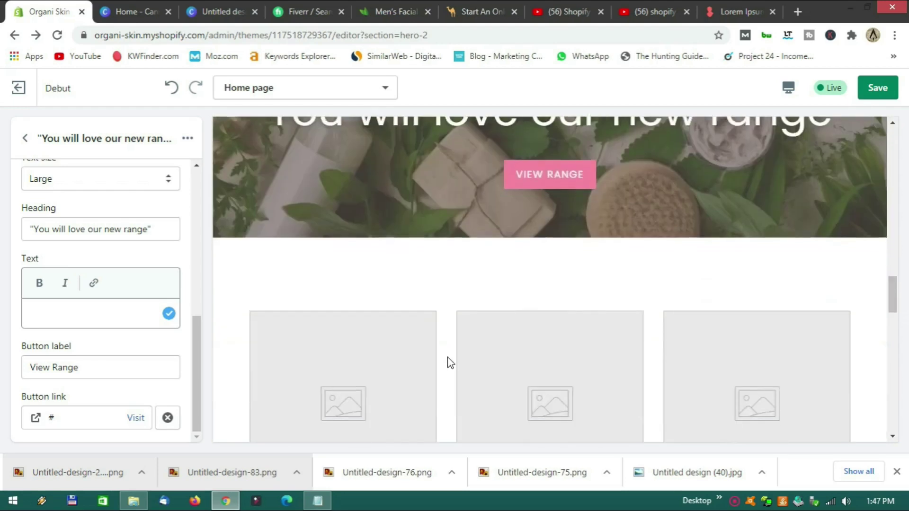
scroll(447, 357, down, 5)
scroll(447, 357, up, 7)
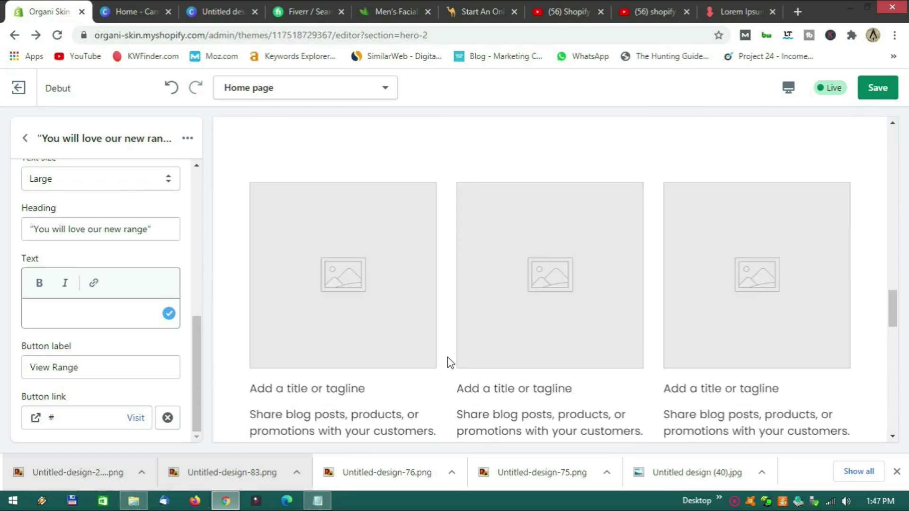
click(25, 139)
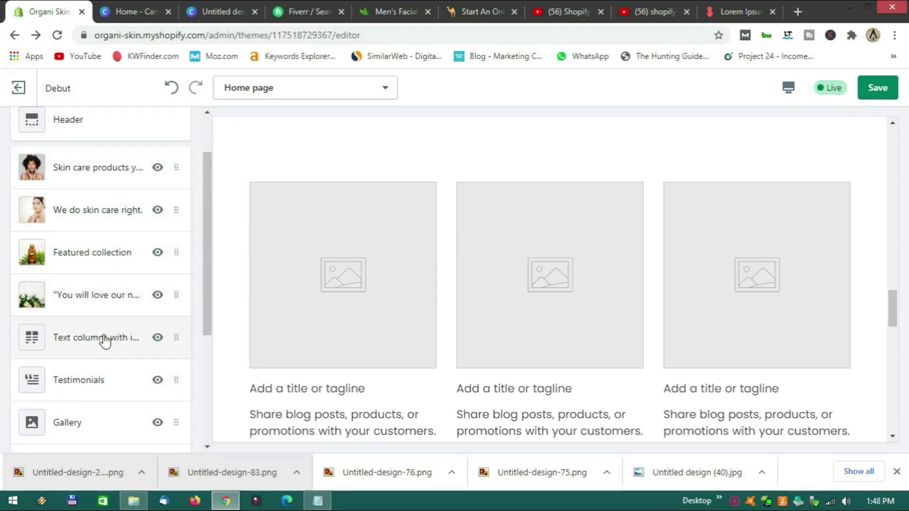
scroll(268, 286, down, 3)
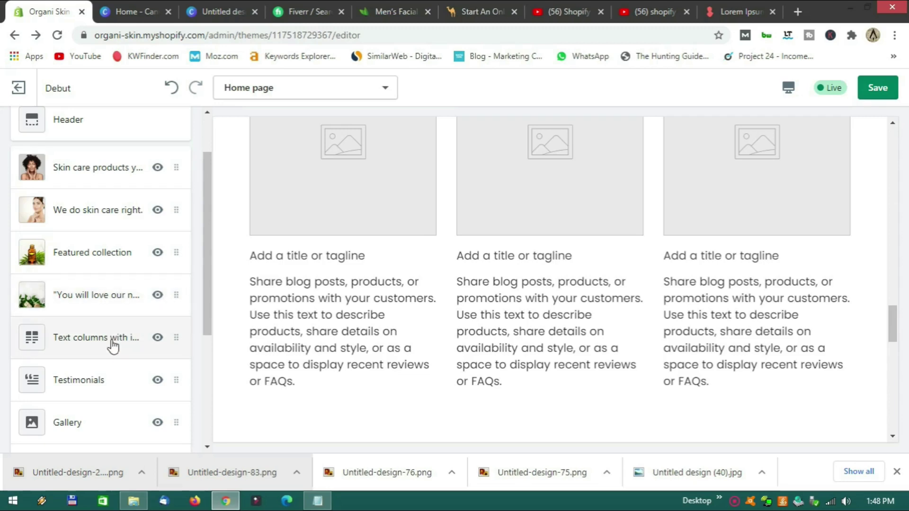
click(113, 344)
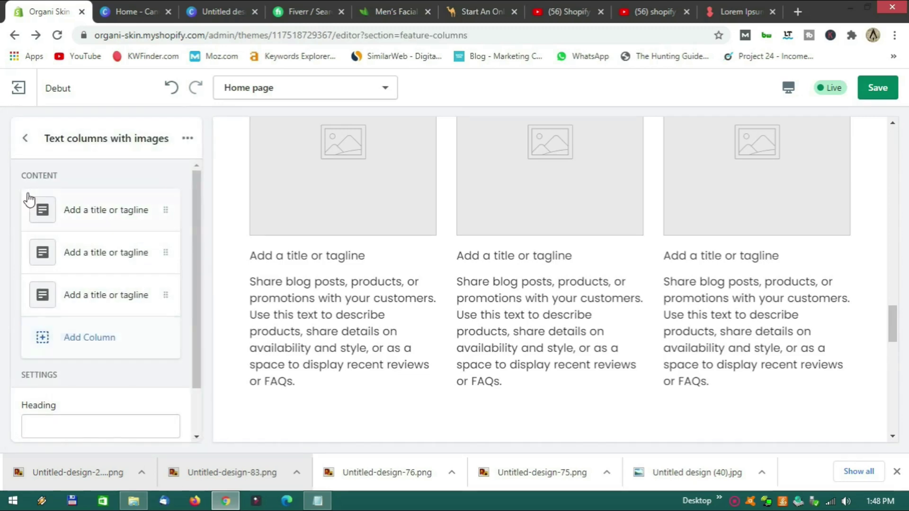
click(23, 142)
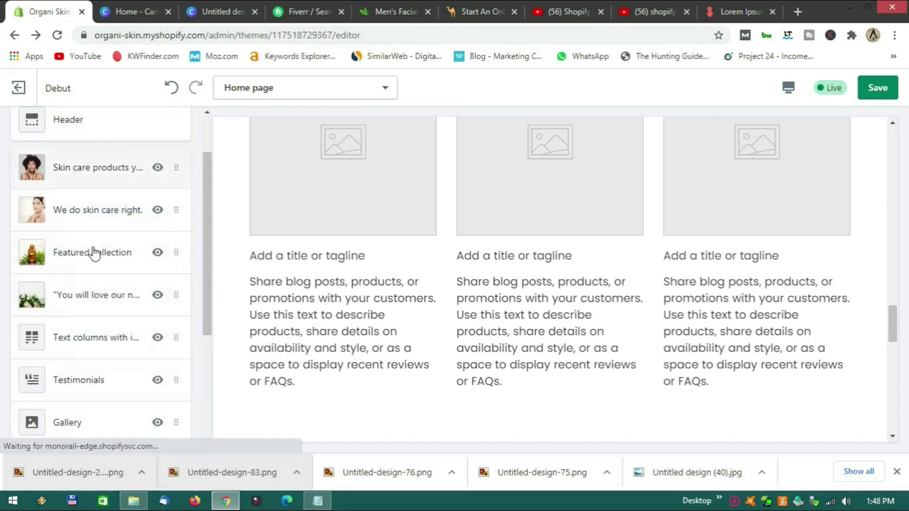
Delete Text columns with images via its ... menu, then open Testimonials.
click(178, 339)
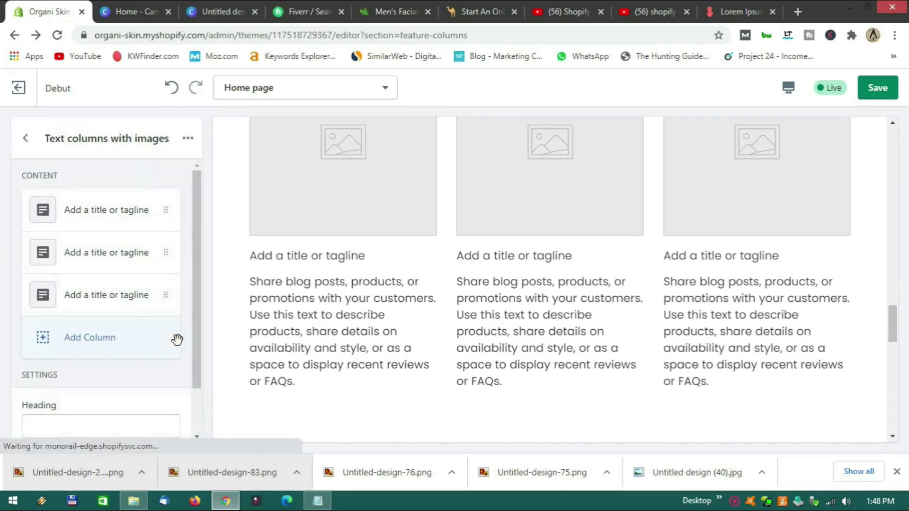
click(188, 139)
click(163, 200)
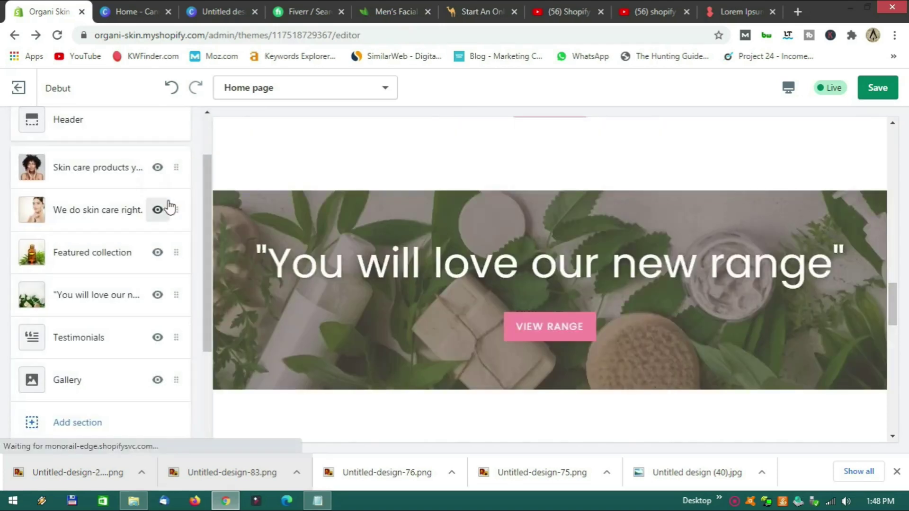
scroll(426, 293, down, 2)
scroll(426, 290, up, 3)
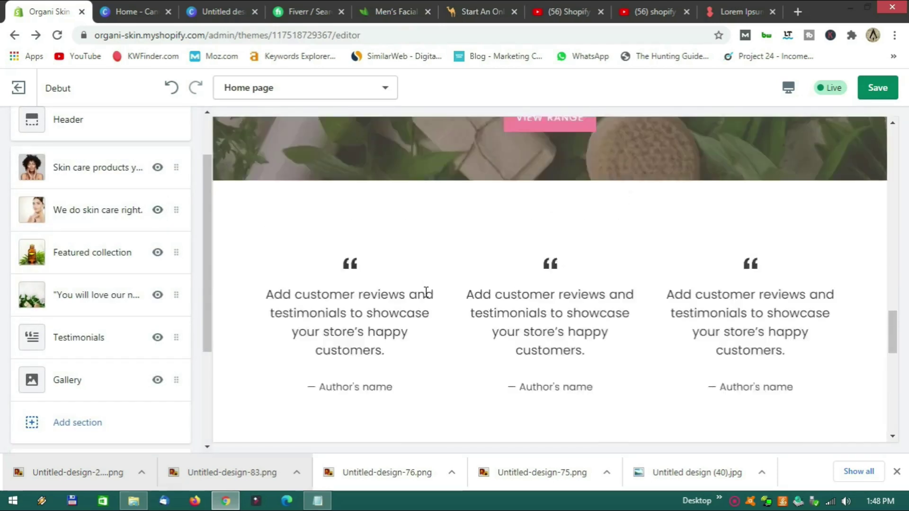
click(84, 346)
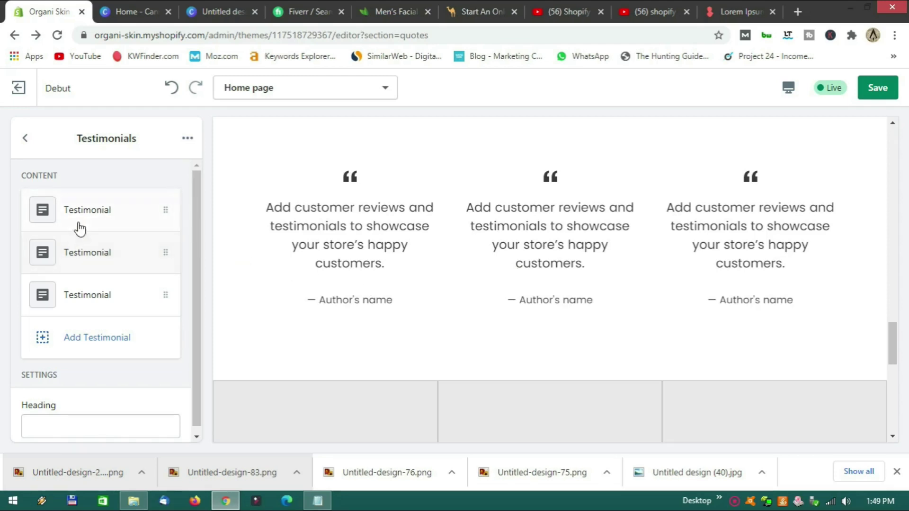
Replace the first testimonial's placeholder author with a new author name.
click(25, 138)
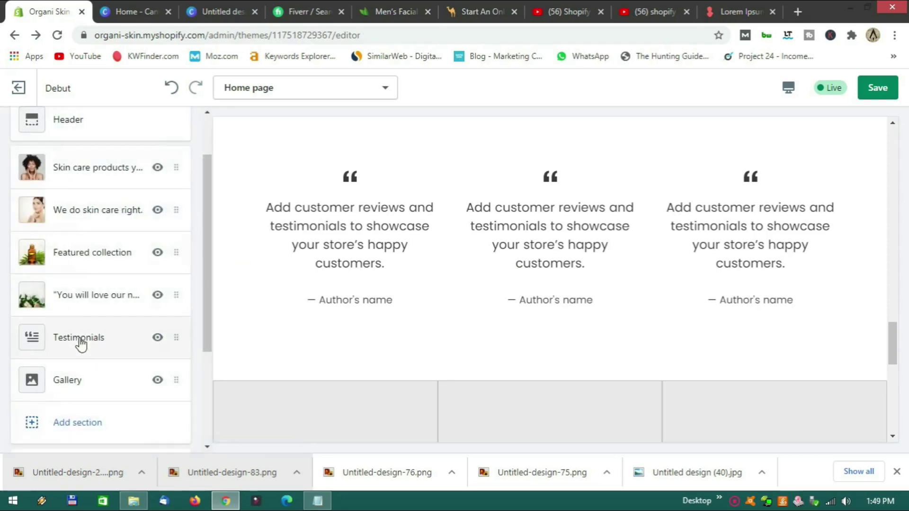
click(102, 346)
click(87, 221)
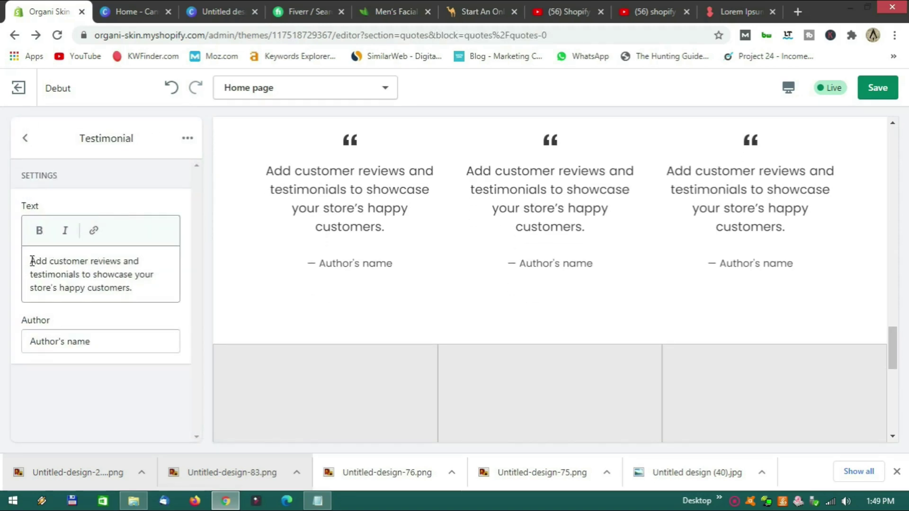
drag(32, 261, 142, 291)
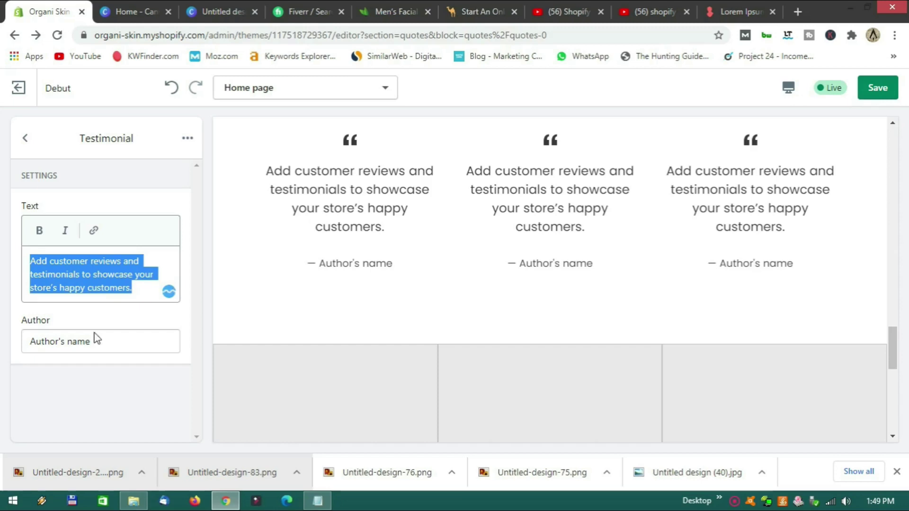
drag(101, 340, 35, 345)
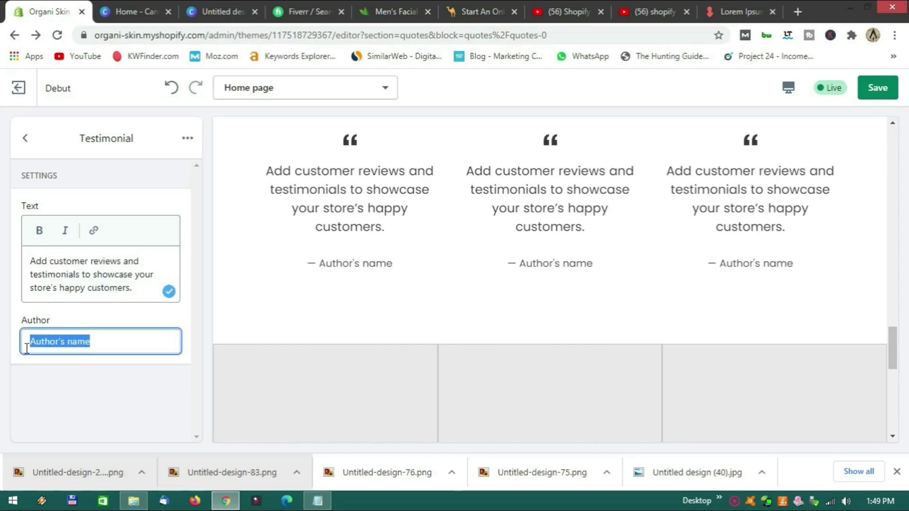
text(Jessie)
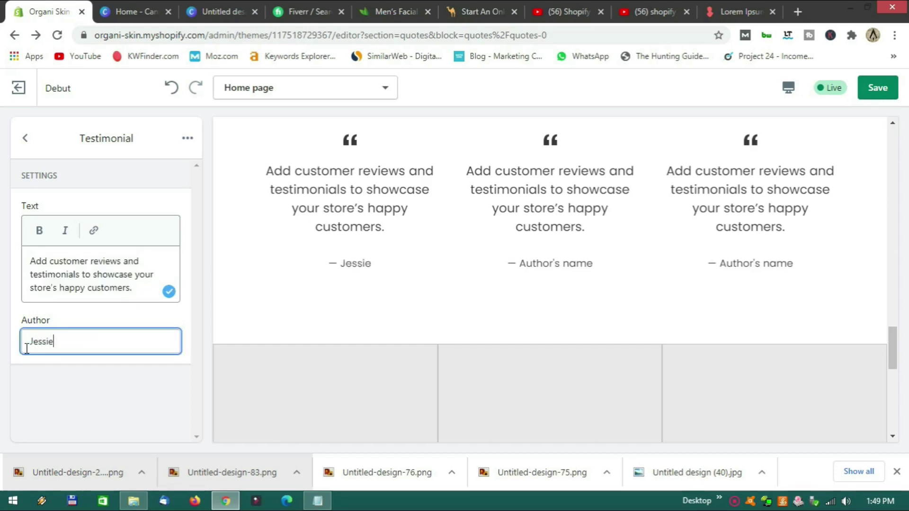
click(187, 316)
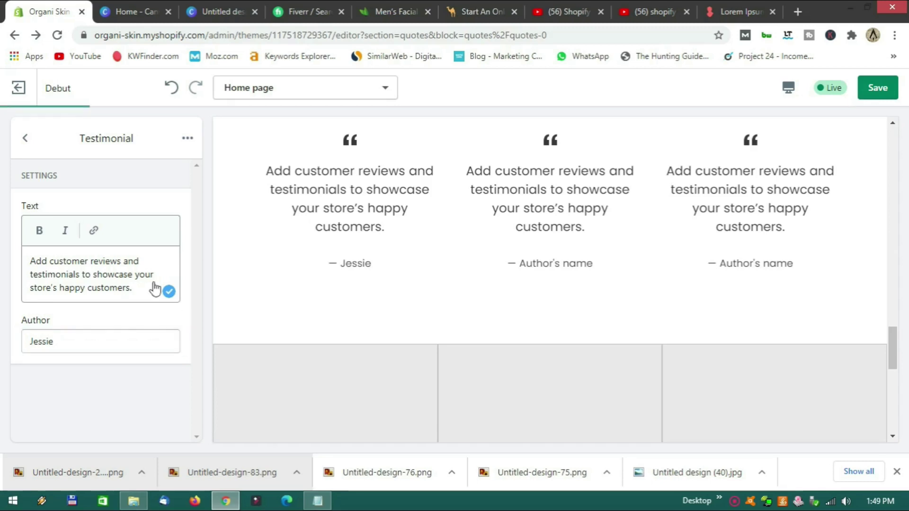
Give the second testimonial its own author name in place of the placeholder.
click(28, 142)
click(90, 251)
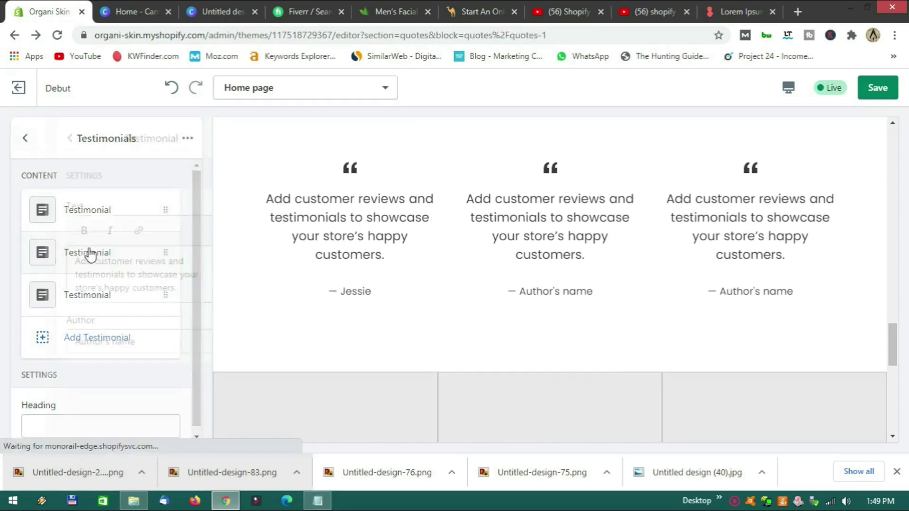
drag(93, 341, 25, 341)
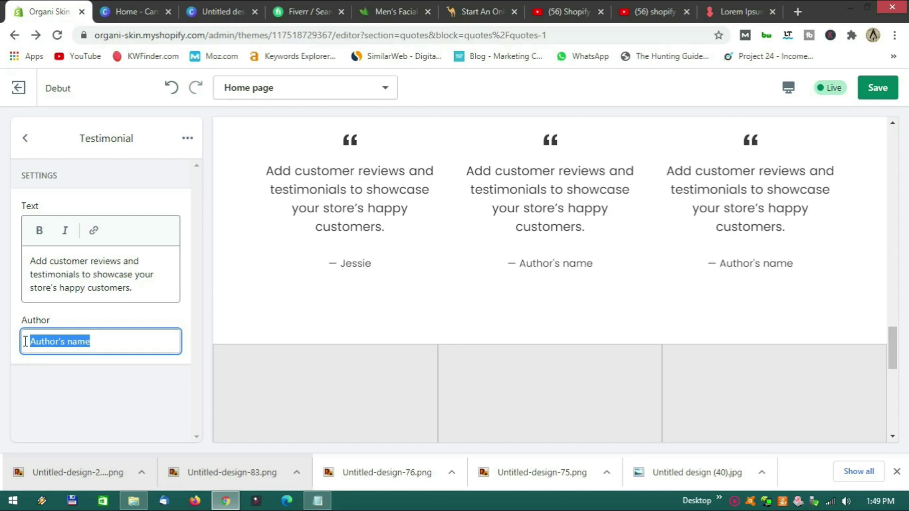
text(John)
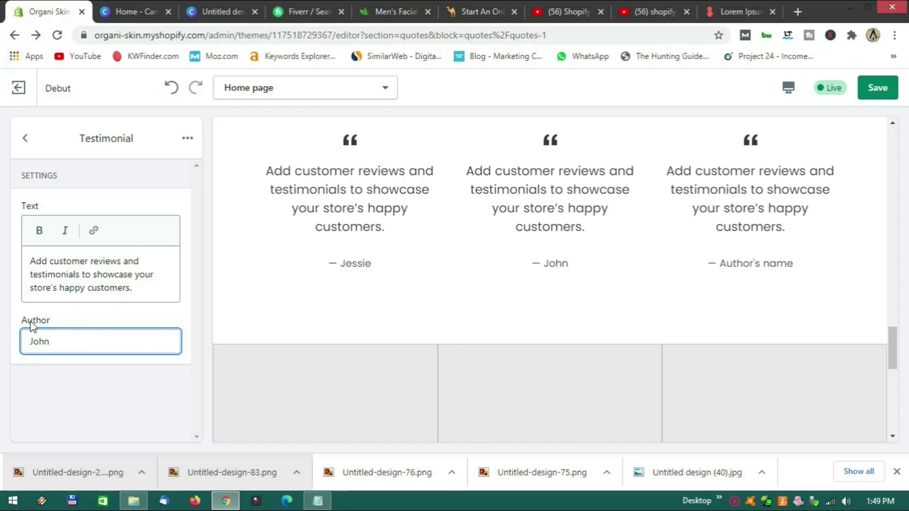
Replace the third testimonial's placeholder author with a new author name.
click(26, 138)
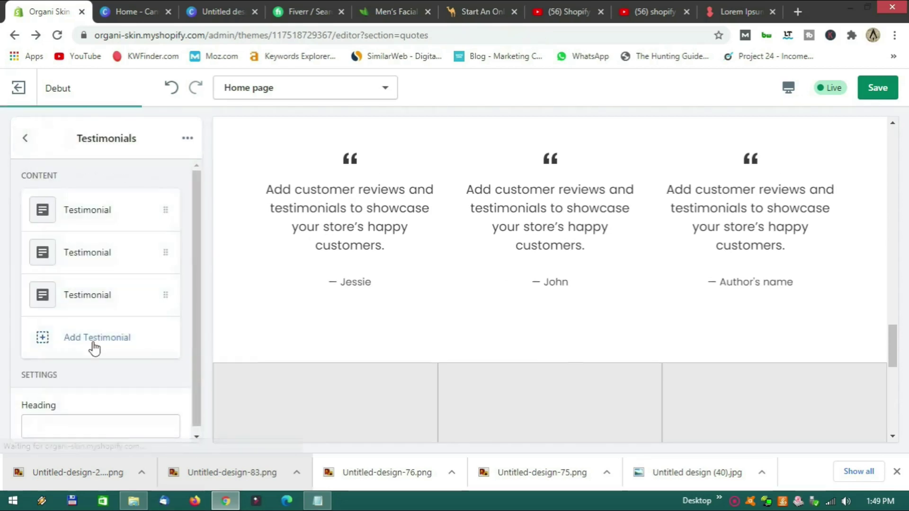
click(101, 307)
click(83, 341)
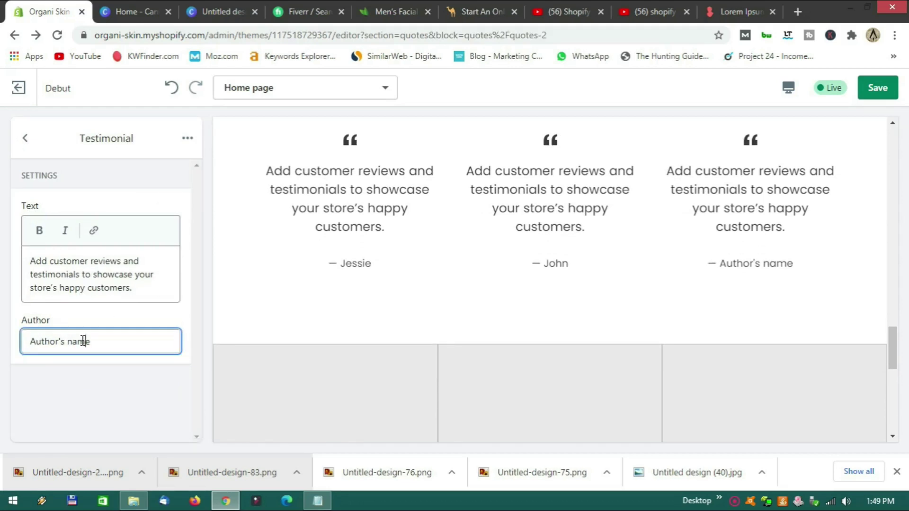
key(BackSpace)
key(BackSpace)
key(BackSpace)
key(BackSpace)
key(BackSpace)
key(BackSpace)
key(BackSpace)
key(BackSpace)
key(BackSpace)
key(BackSpace)
key(BackSpace)
key(BackSpace)
key(BackSpace)
text(Ann)
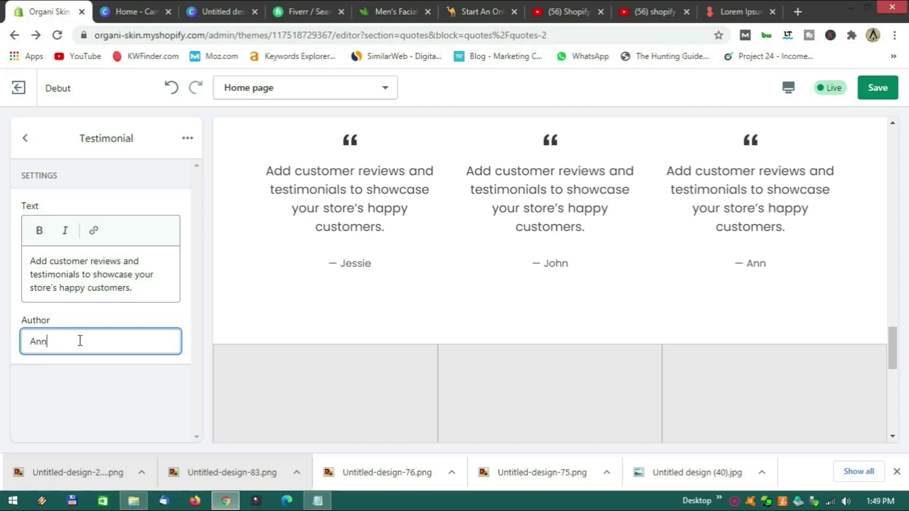
click(188, 313)
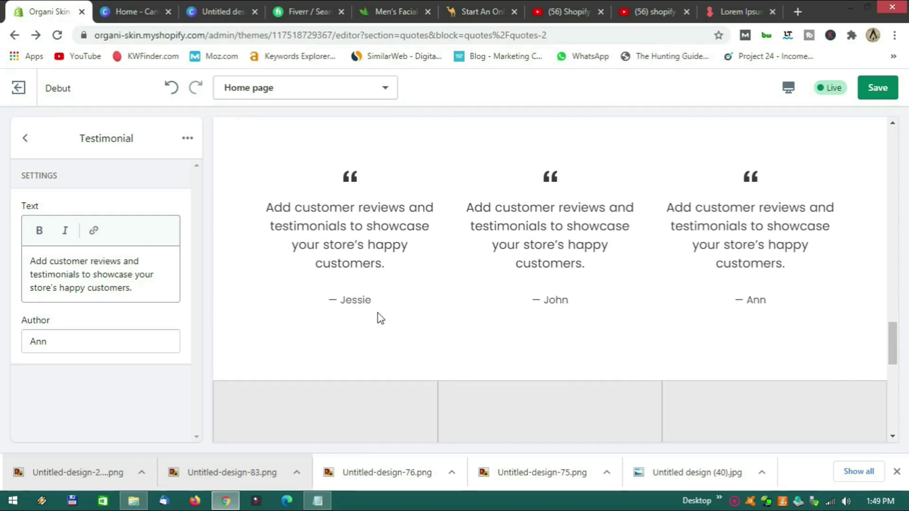
scroll(464, 326, down, 1)
scroll(463, 325, up, 3)
scroll(547, 334, down, 4)
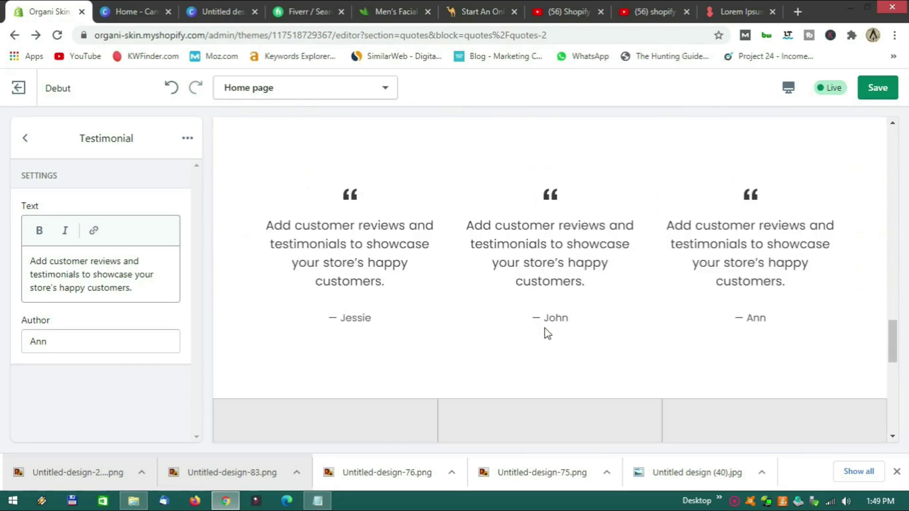
scroll(564, 311, up, 8)
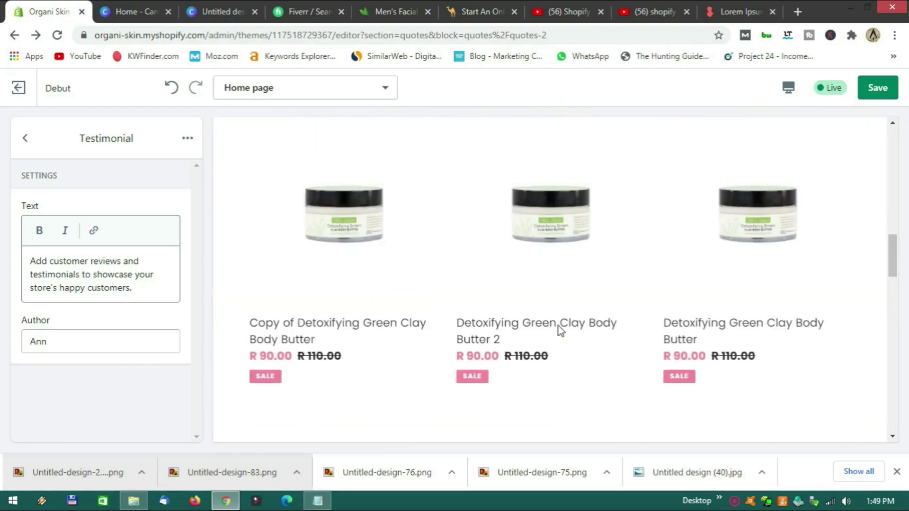
scroll(558, 327, down, 8)
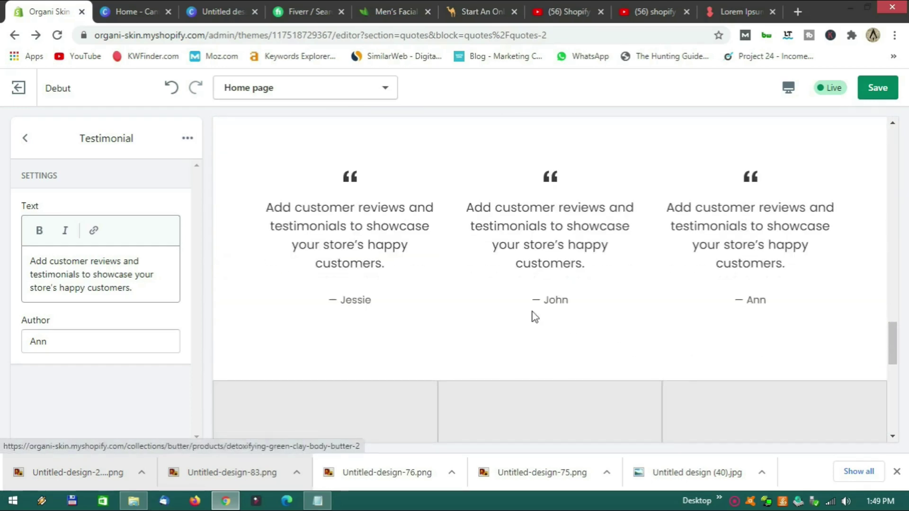
click(26, 138)
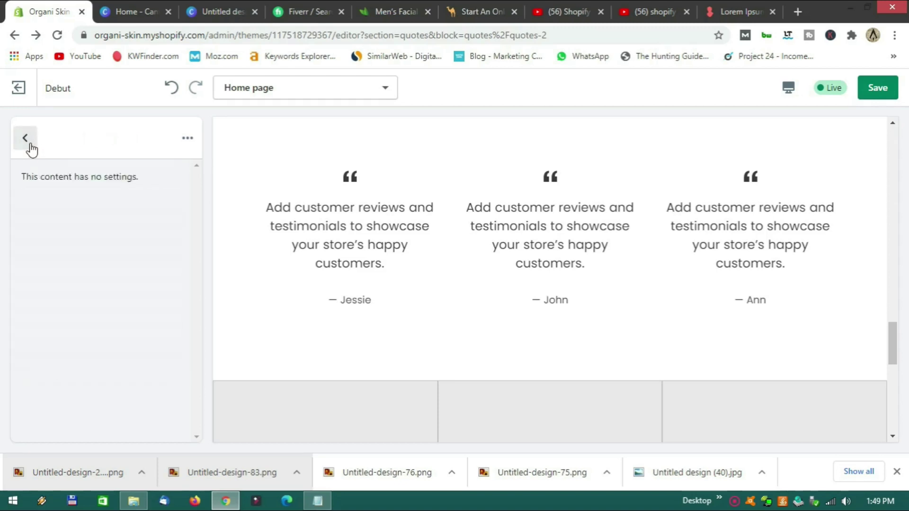
From the home page sections, open Gallery and select its first Image block.
click(25, 139)
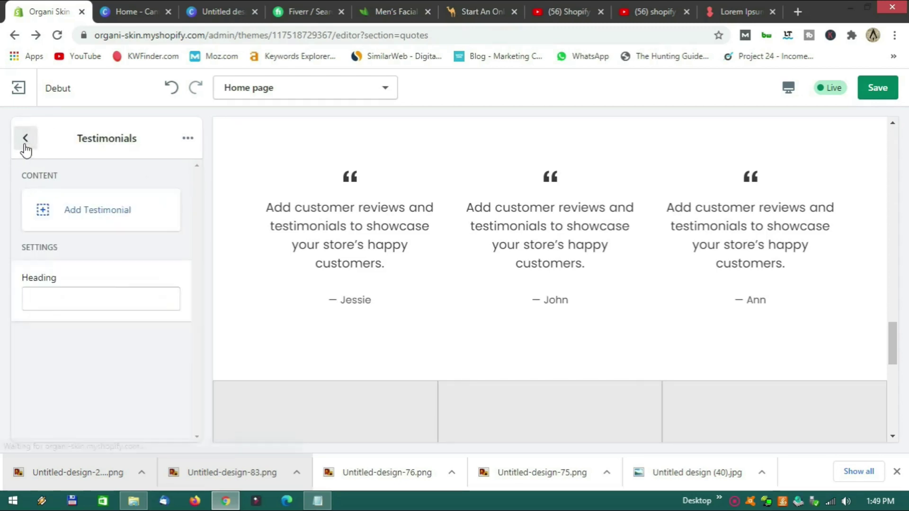
scroll(96, 293, down, 3)
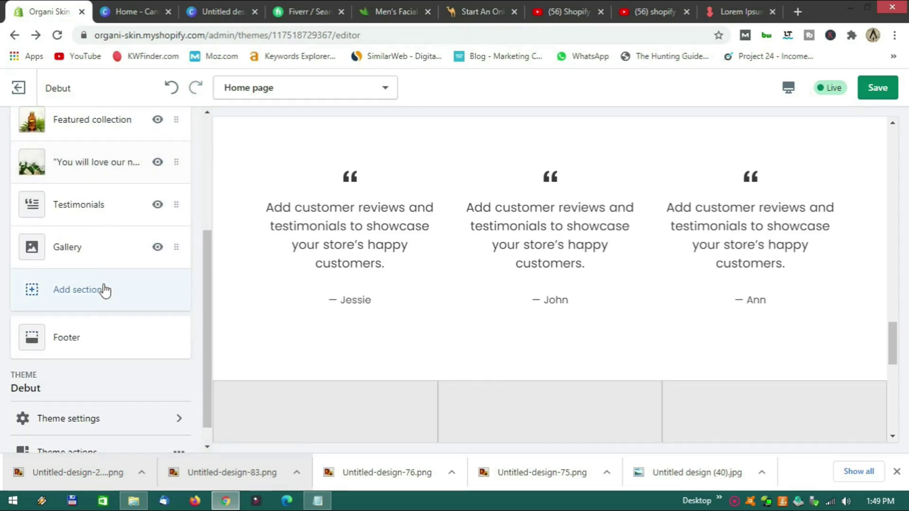
click(101, 258)
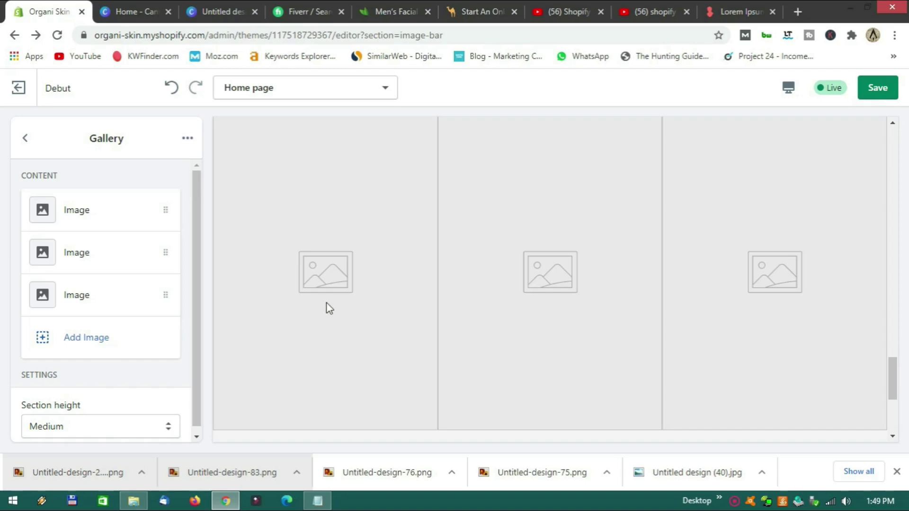
scroll(329, 305, up, 1)
scroll(328, 305, up, 2)
scroll(284, 291, down, 2)
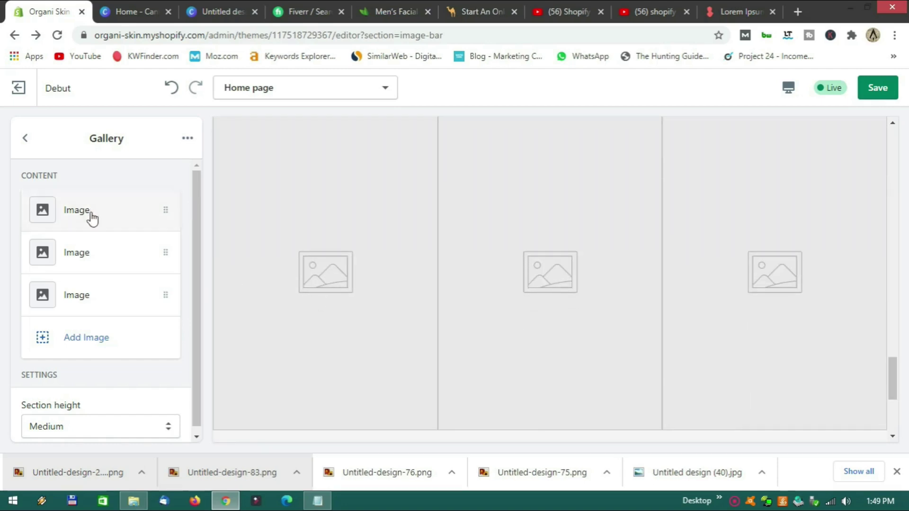
click(90, 214)
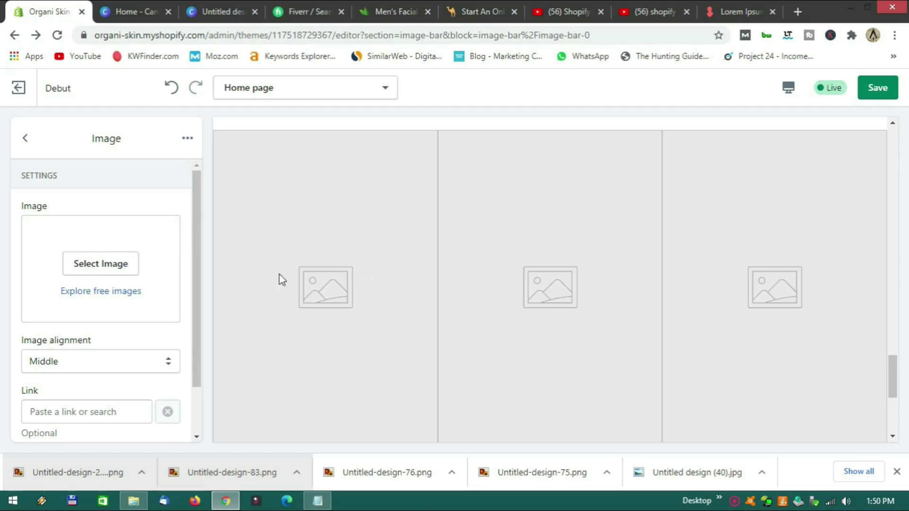
scroll(365, 300, down, 3)
scroll(331, 303, up, 2)
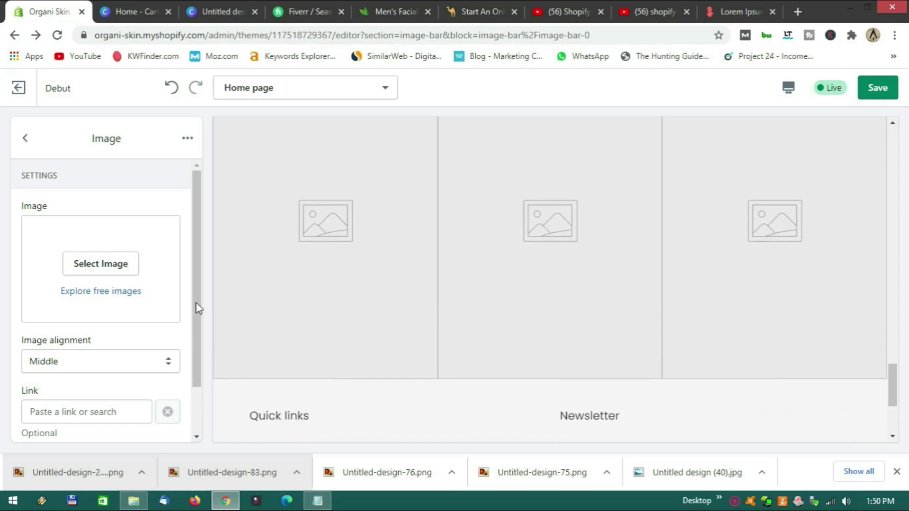
Set the first gallery image to the Library photo of the woman touching her chin.
click(101, 263)
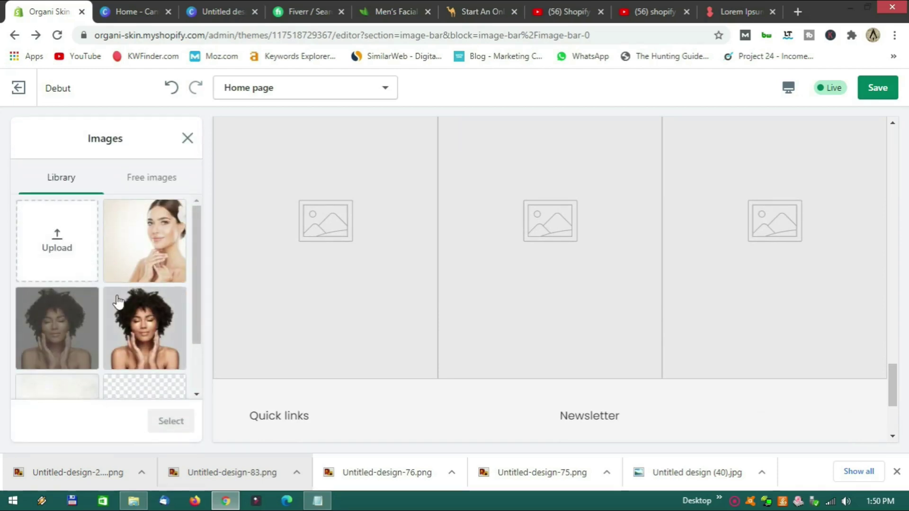
click(150, 260)
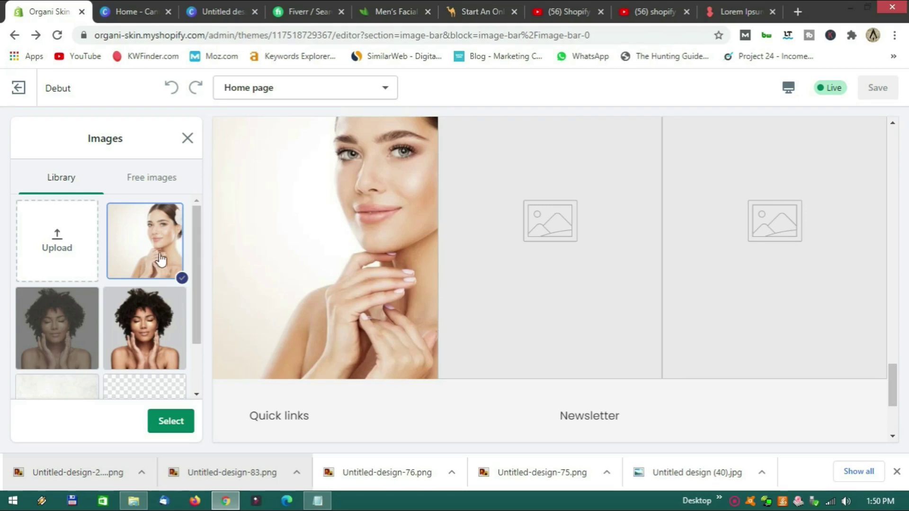
scroll(161, 260, down, 2)
scroll(100, 310, up, 2)
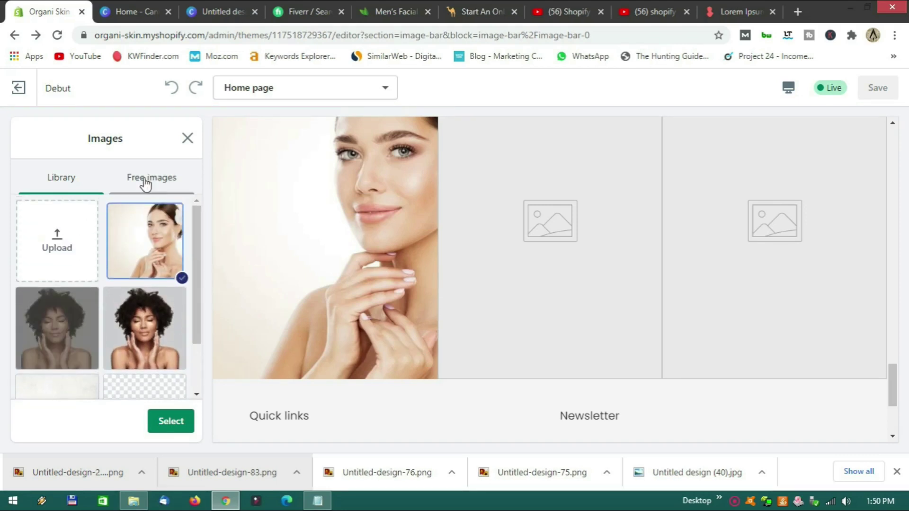
click(188, 139)
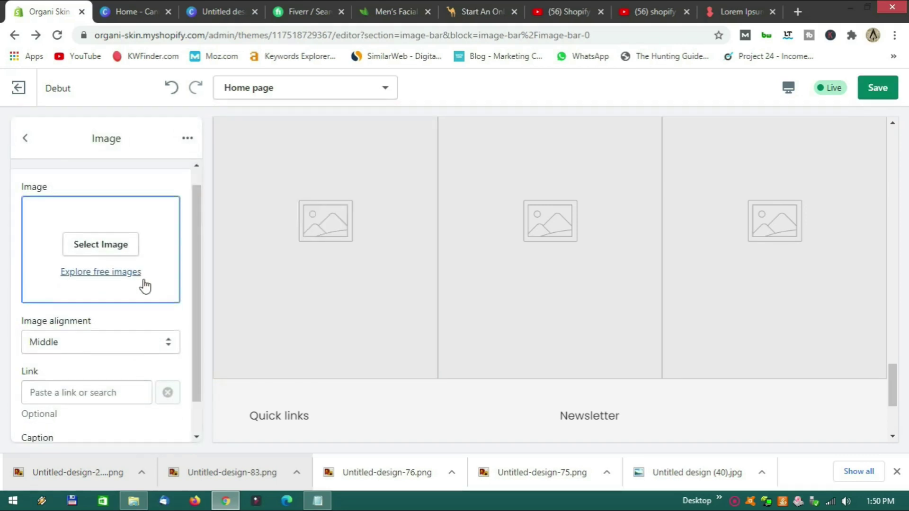
scroll(138, 284, down, 1)
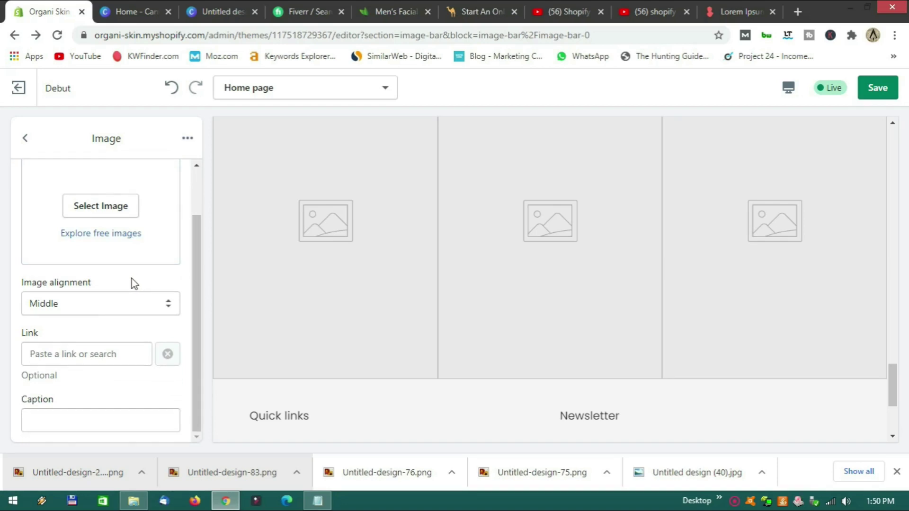
scroll(110, 350, up, 1)
scroll(109, 284, down, 1)
click(108, 205)
click(144, 246)
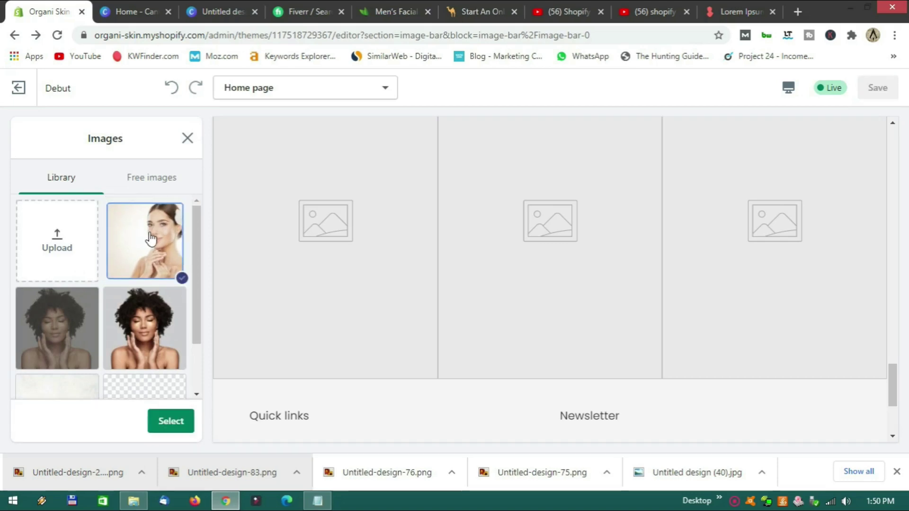
click(170, 427)
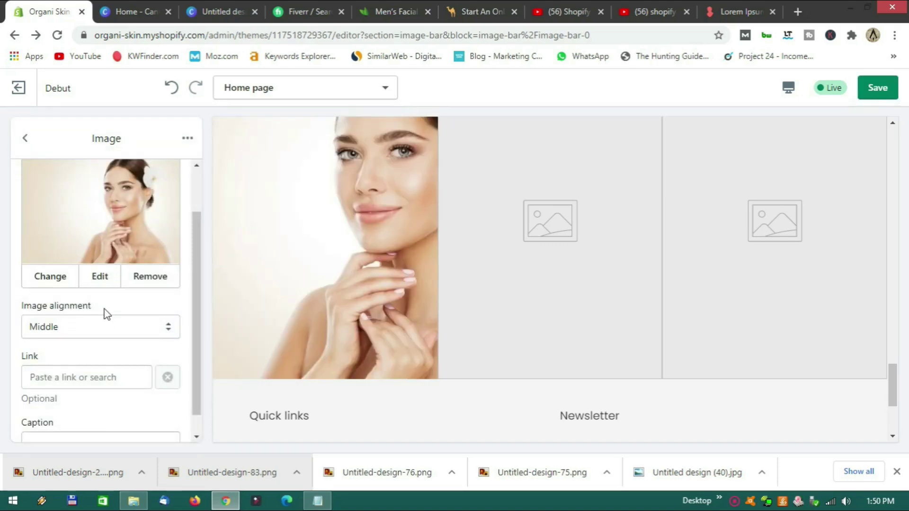
scroll(106, 310, down, 1)
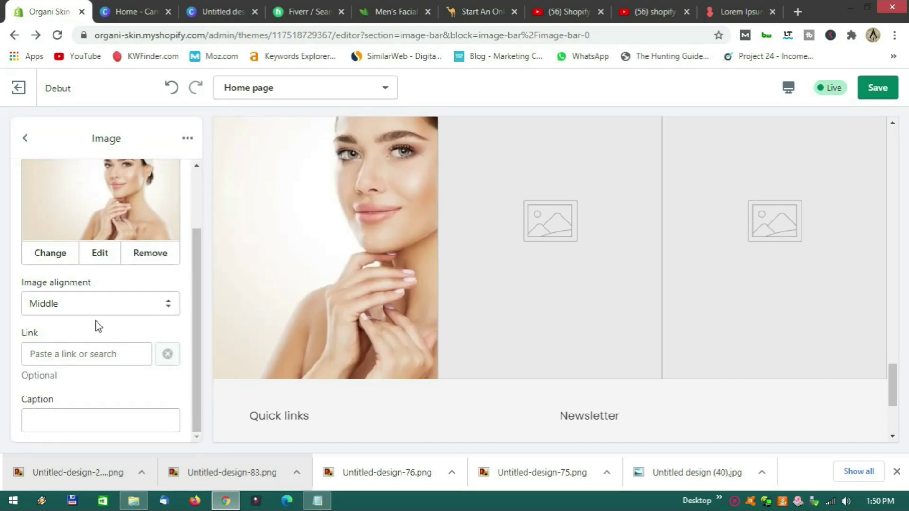
Caption the first gallery image "Why use natural skin care?".
click(73, 419)
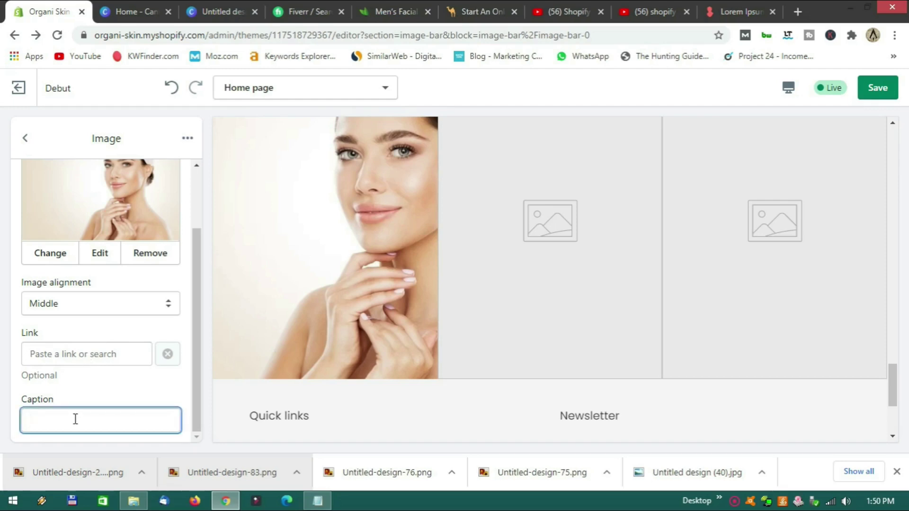
text(Why use na)
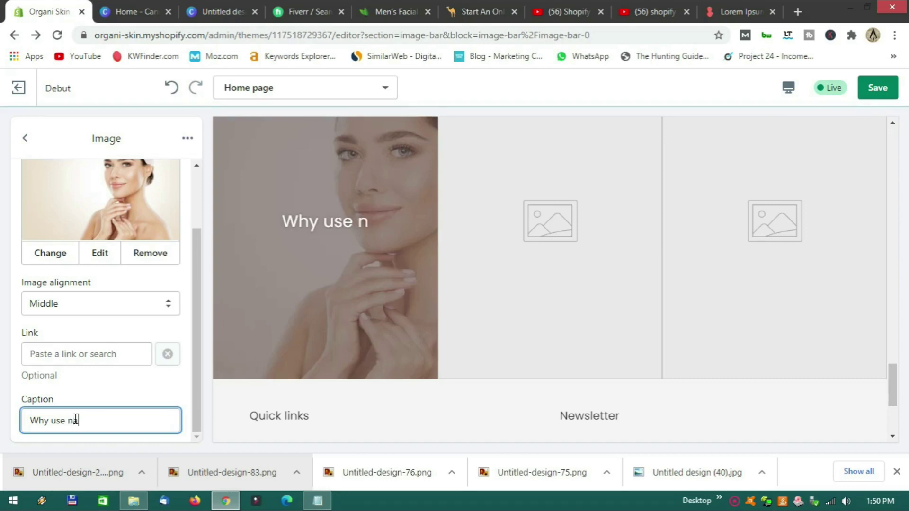
text(tural s)
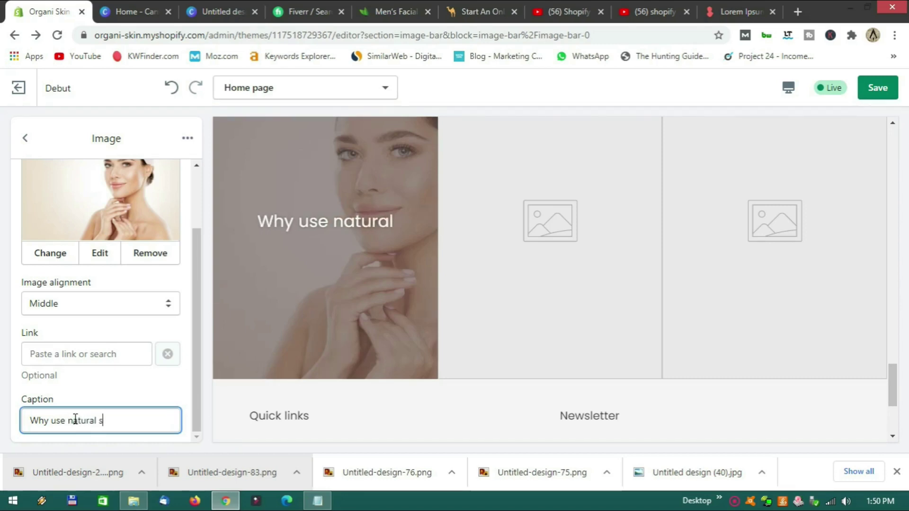
text(kin care)
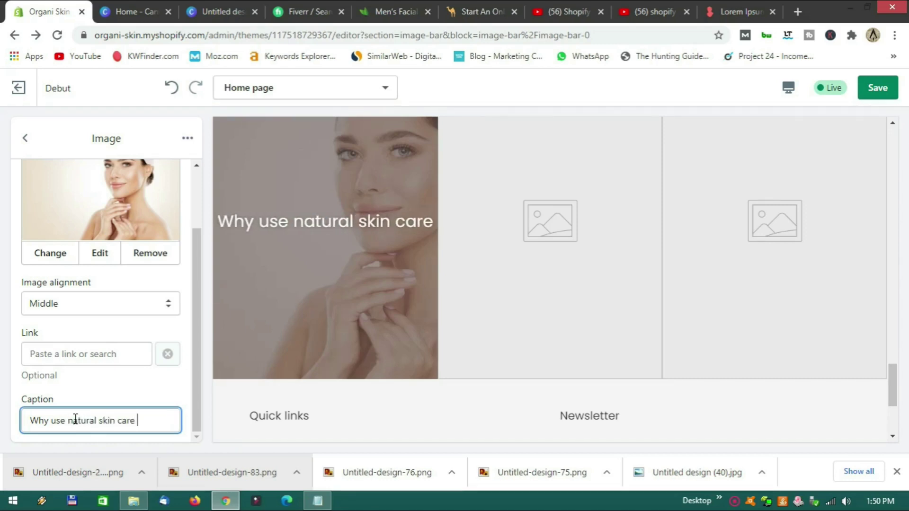
text( ?)
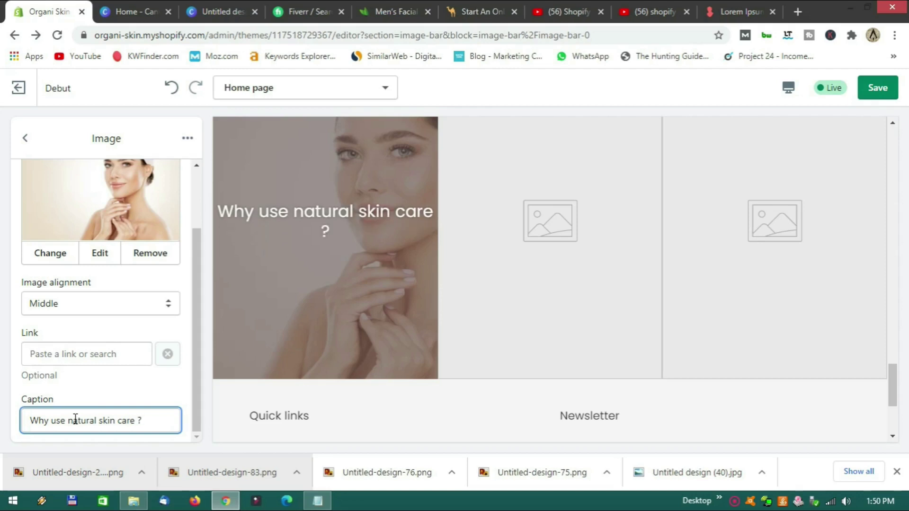
key(BackSpace)
key(BackSpace)
key(BackSpace)
key(BackSpace)
key(BackSpace)
key(BackSpace)
key(BackSpace)
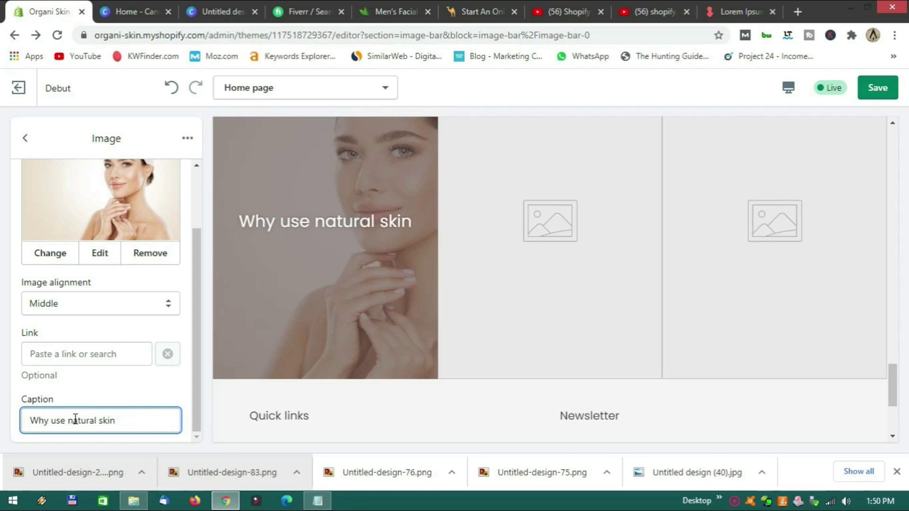
text(care)
key(BackSpace)
key(BackSpace)
key(BackSpace)
key(BackSpace)
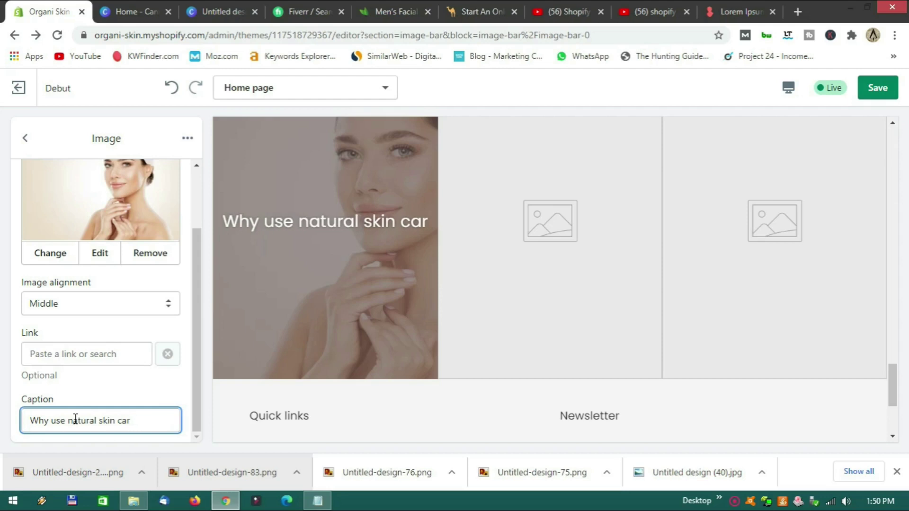
text(care)
key(BackSpace)
key(BackSpace)
key(BackSpace)
key(BackSpace)
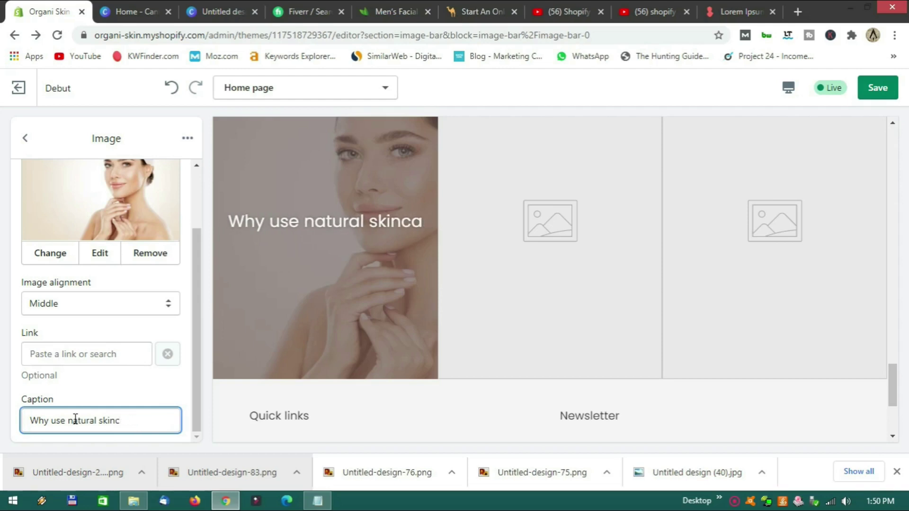
text(care?)
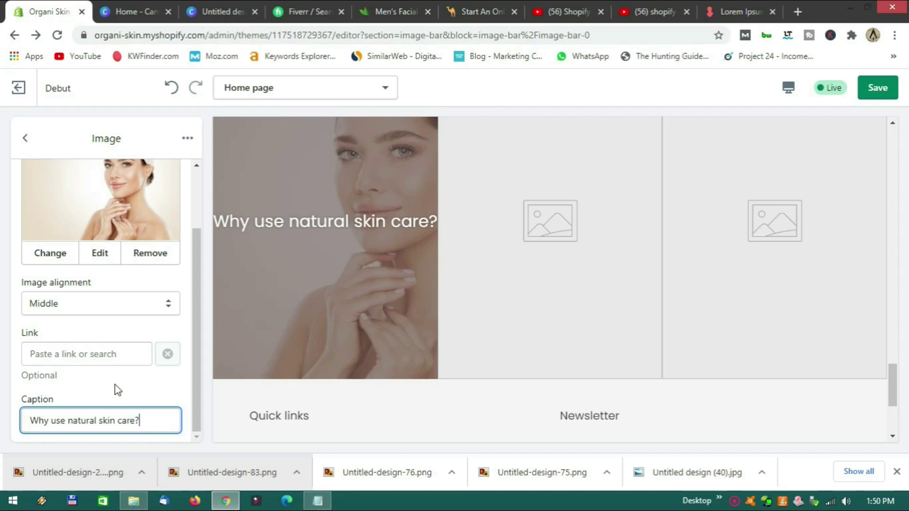
Link the first gallery image to #.
click(89, 354)
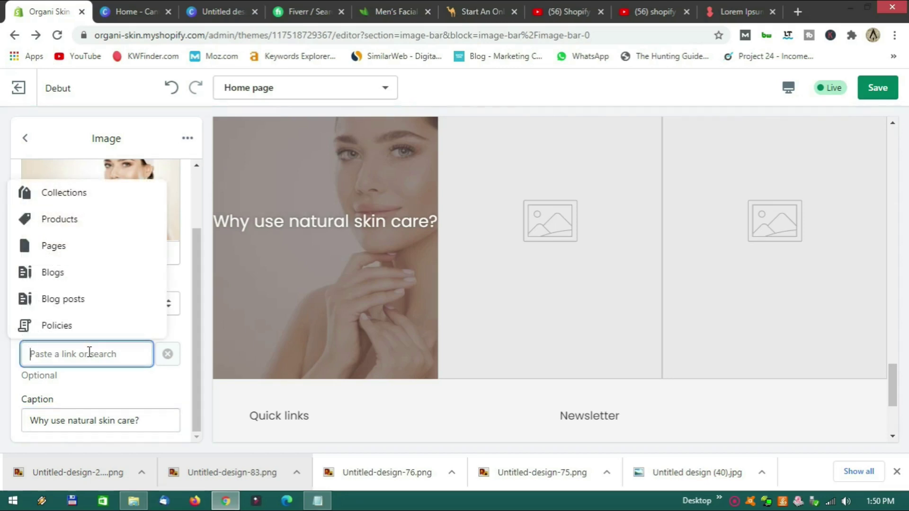
text(#)
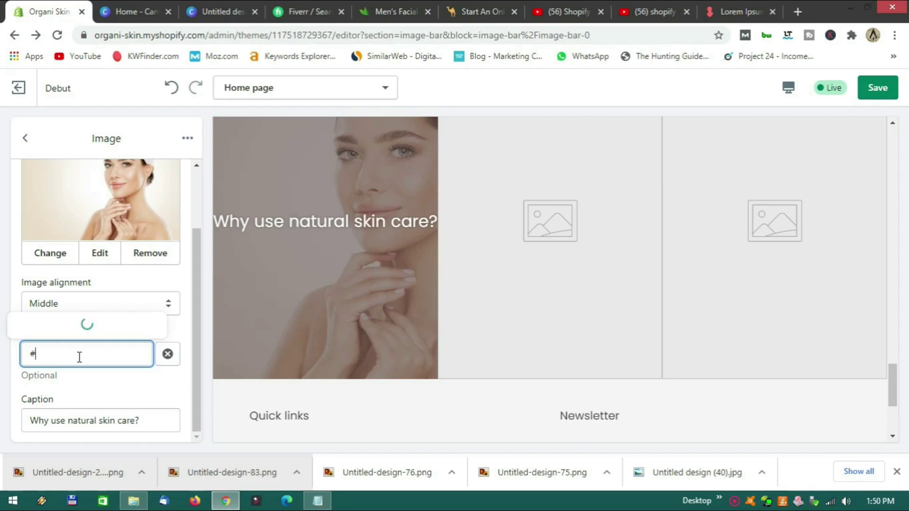
click(52, 307)
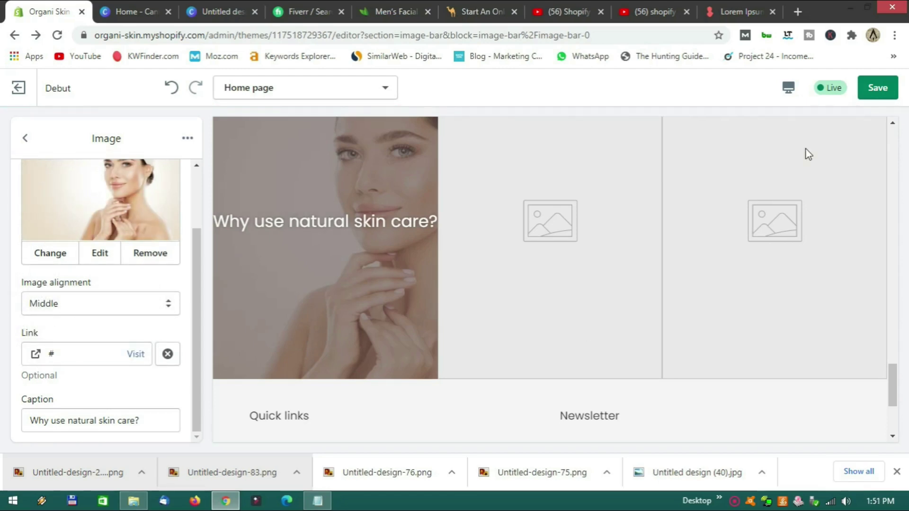
Check the page in Fullscreen, Mobile and Desktop previews.
click(788, 87)
click(820, 179)
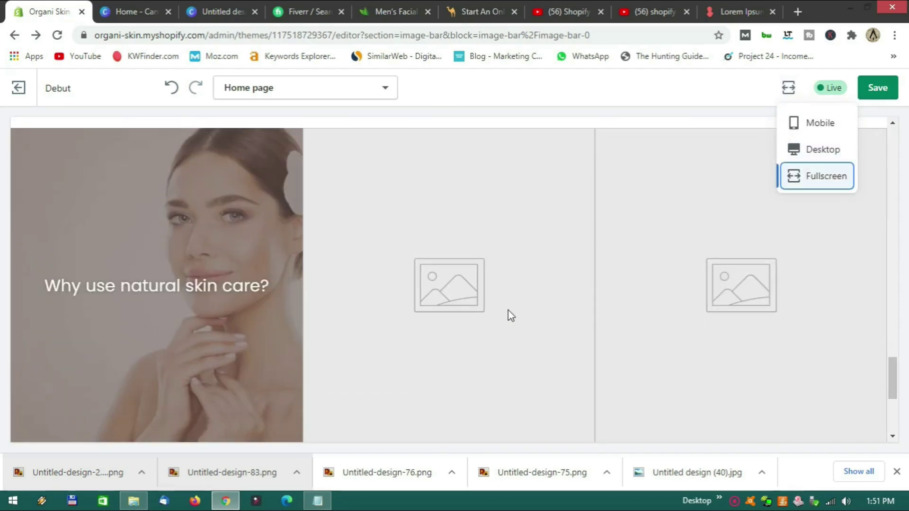
click(828, 126)
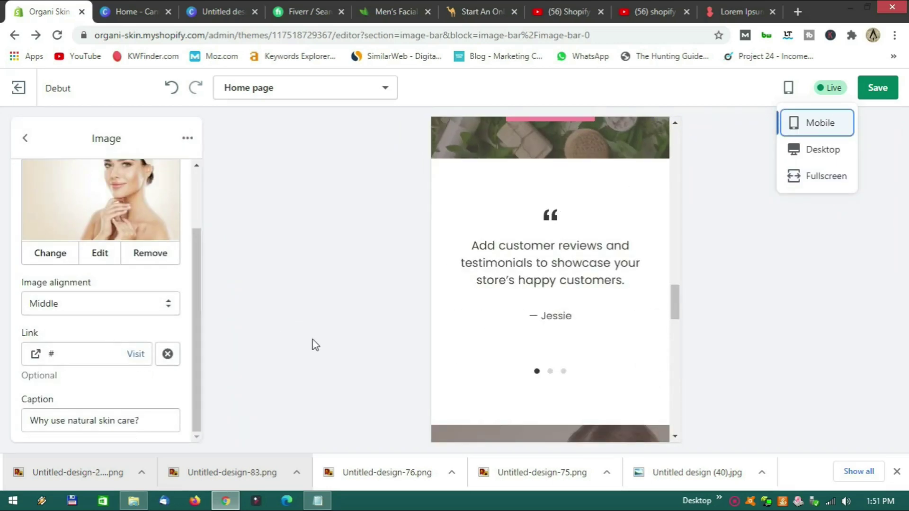
click(825, 158)
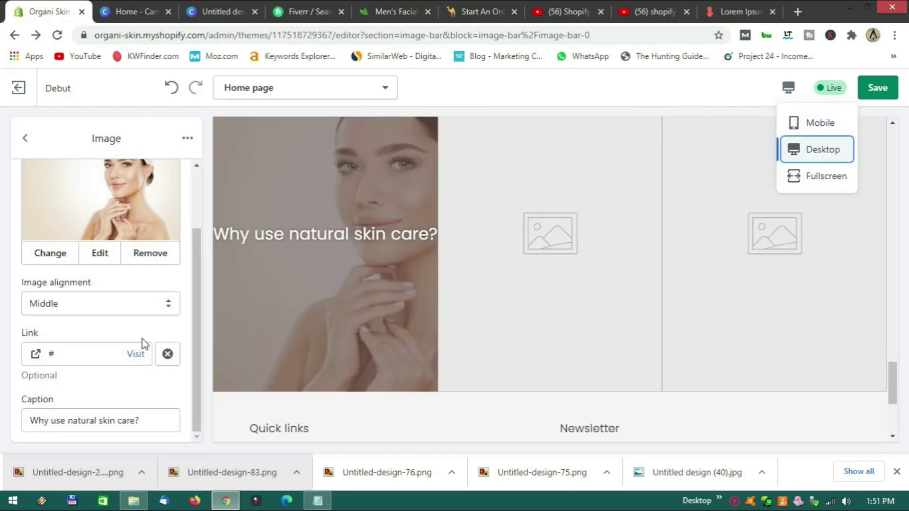
scroll(128, 318, up, 3)
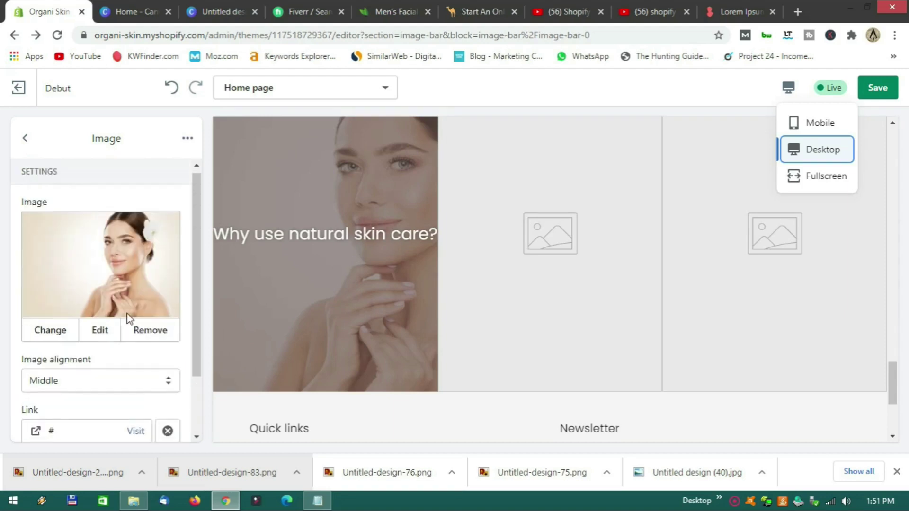
click(26, 138)
Set the second gallery image to the curly-haired woman photo from the Library.
click(101, 264)
click(73, 264)
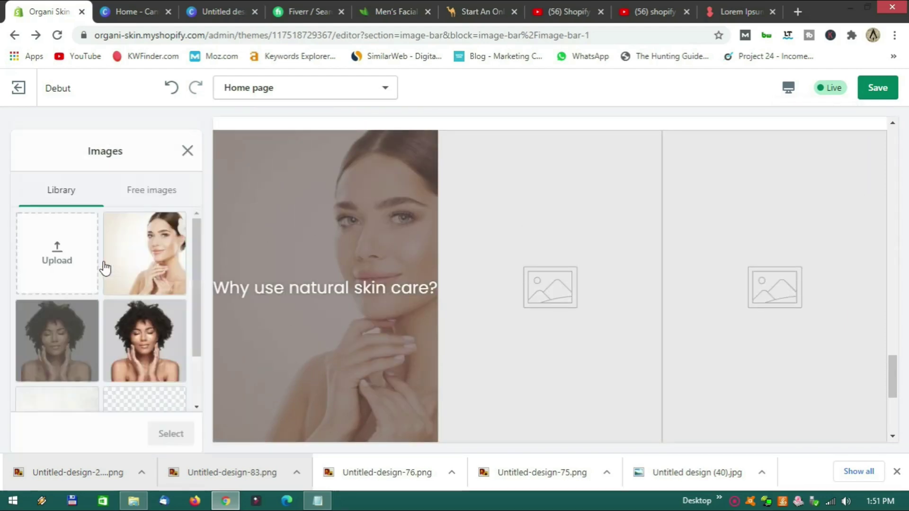
click(142, 331)
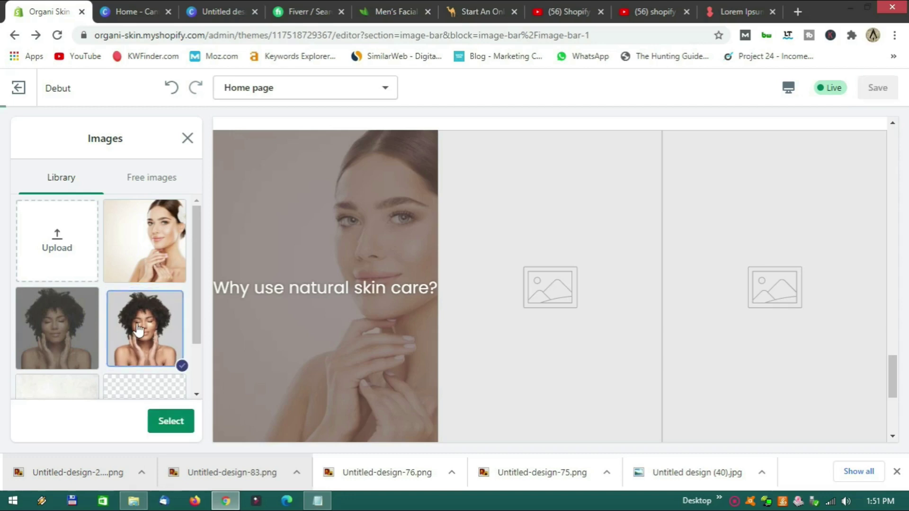
click(154, 430)
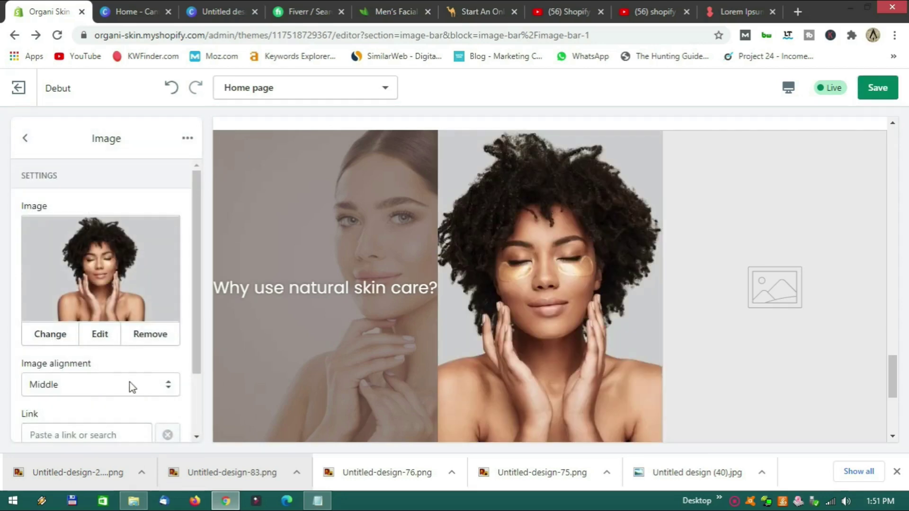
scroll(120, 380, down, 2)
Caption the second image "Best Natural Skin care for you.".
click(77, 417)
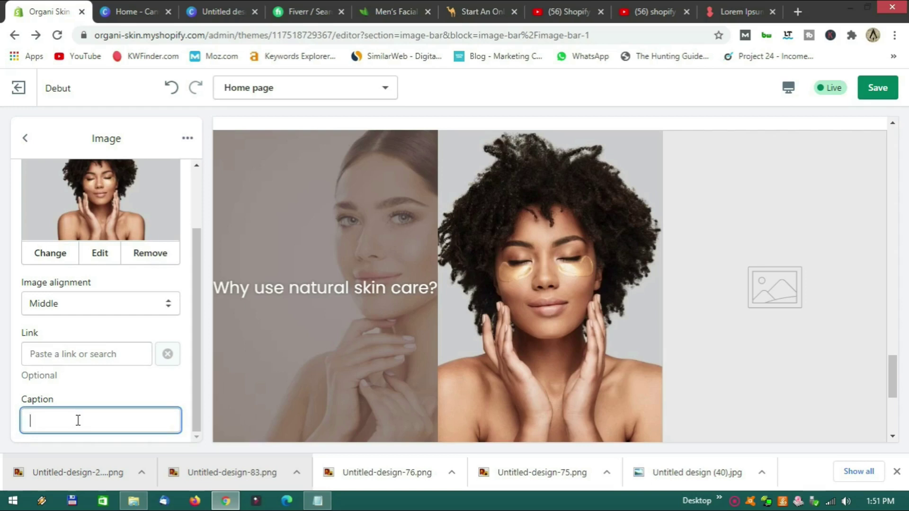
text(Best Natural)
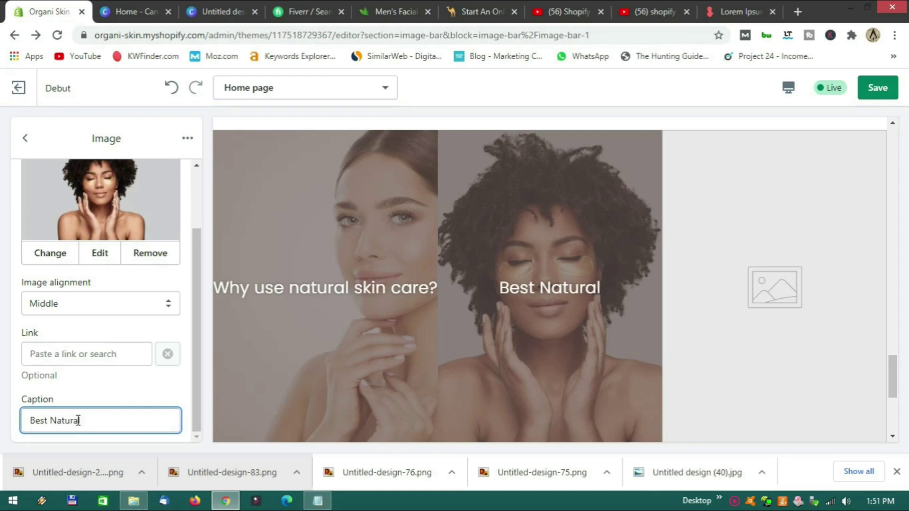
text(Skin )
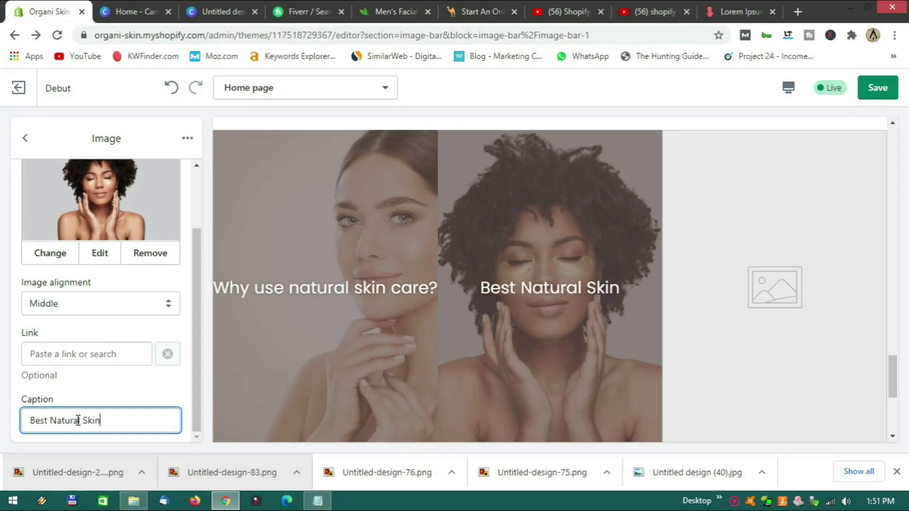
text(care for you.)
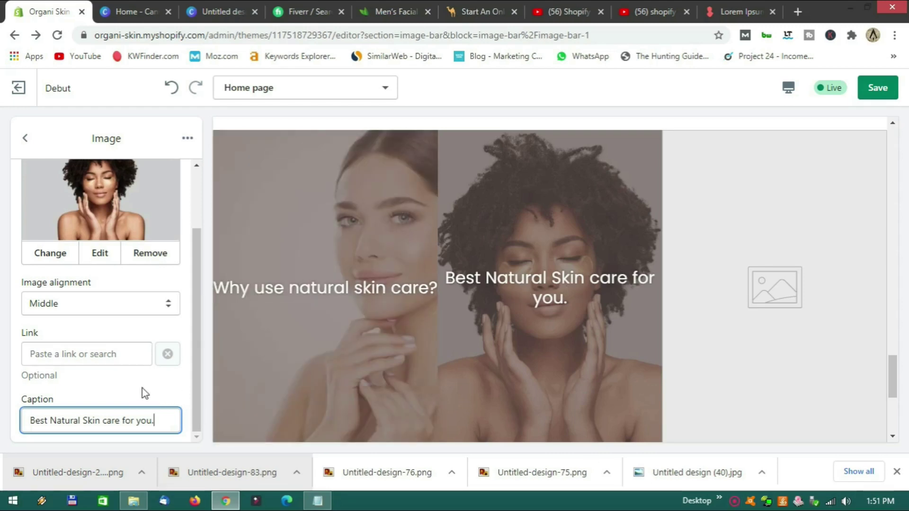
Link the second gallery image to #.
click(77, 354)
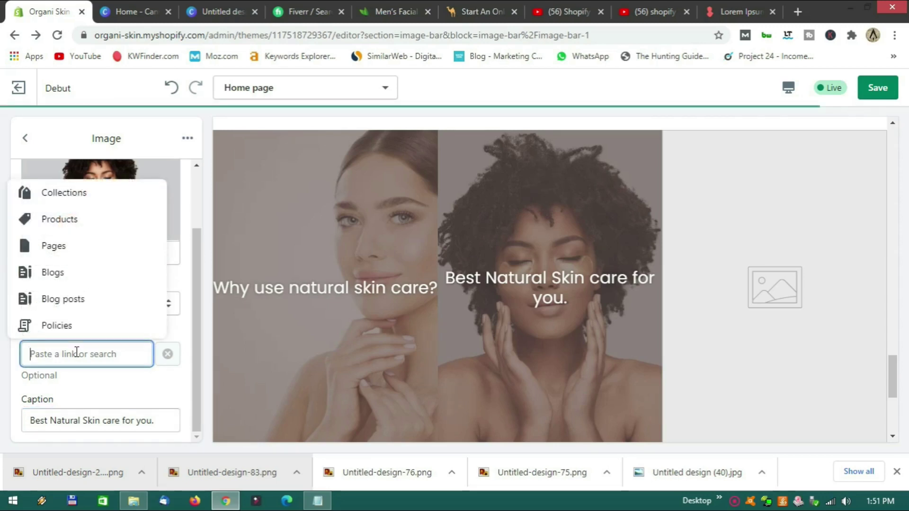
text(#)
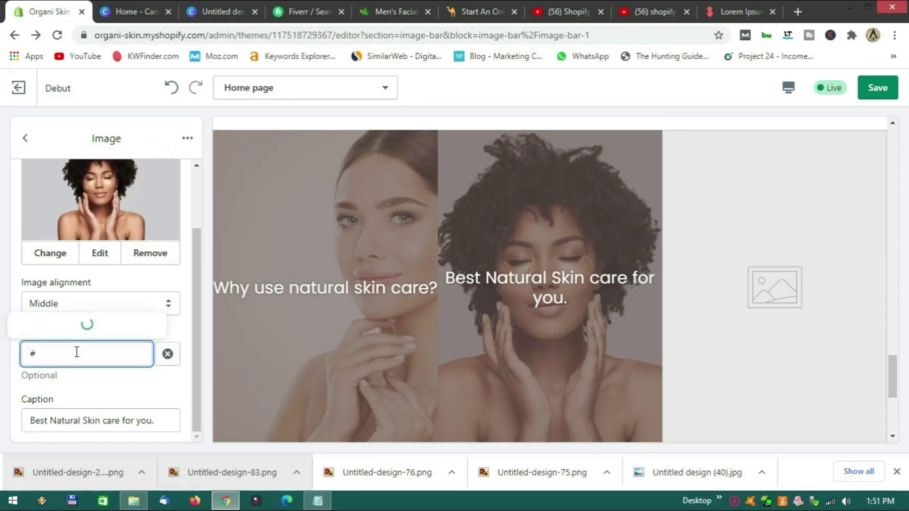
click(56, 311)
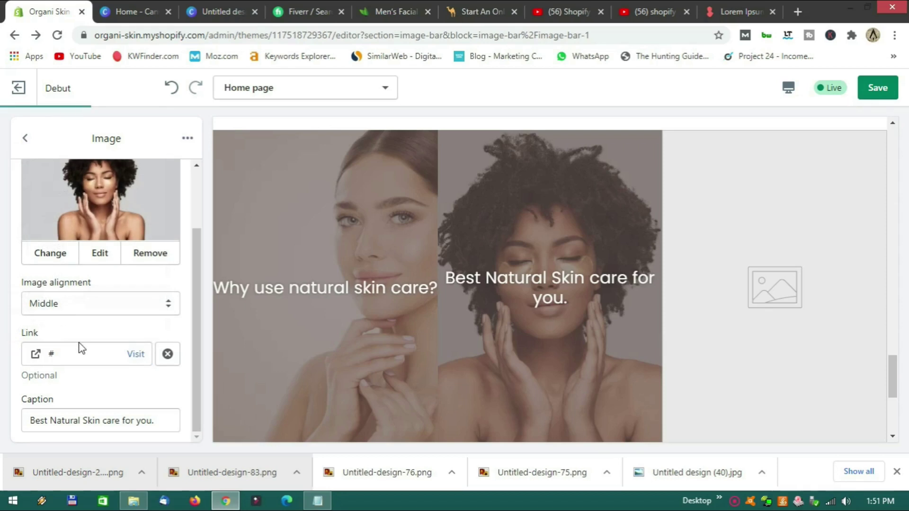
click(26, 138)
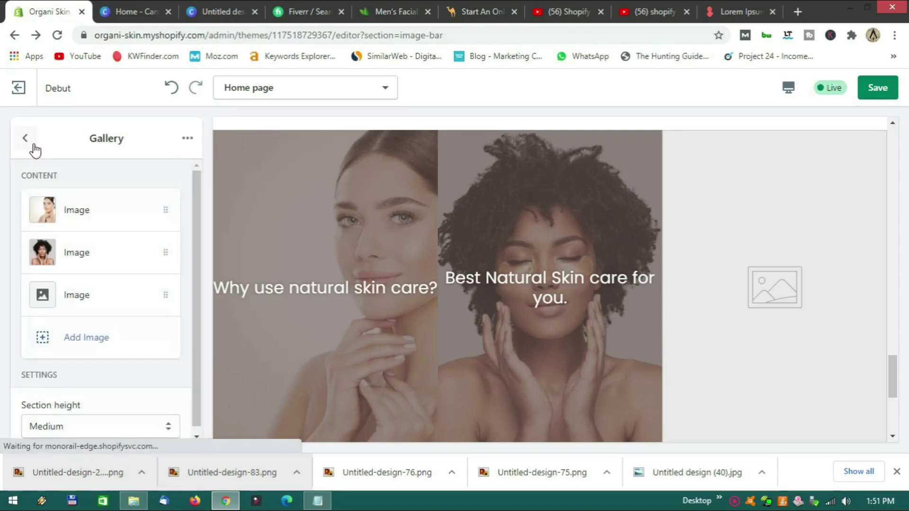
Set the third gallery image to the leaves photo from the Library.
click(106, 296)
click(108, 265)
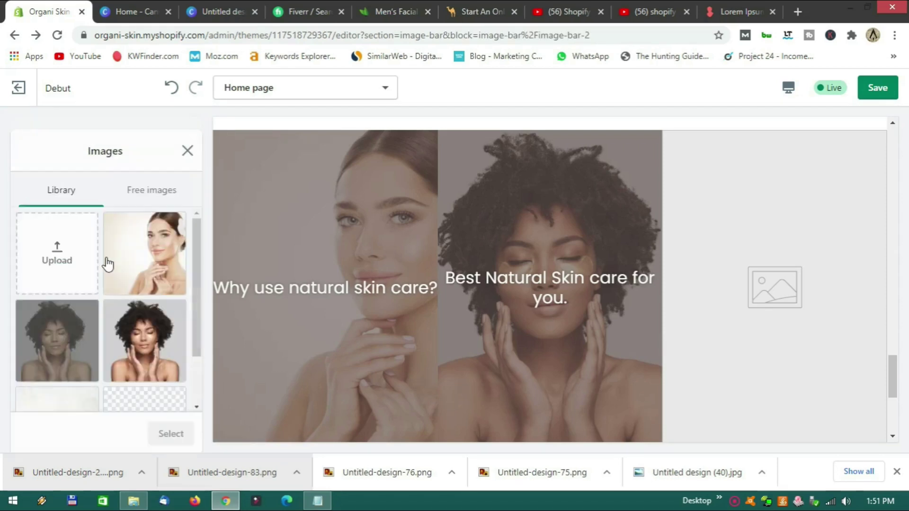
scroll(81, 322, down, 3)
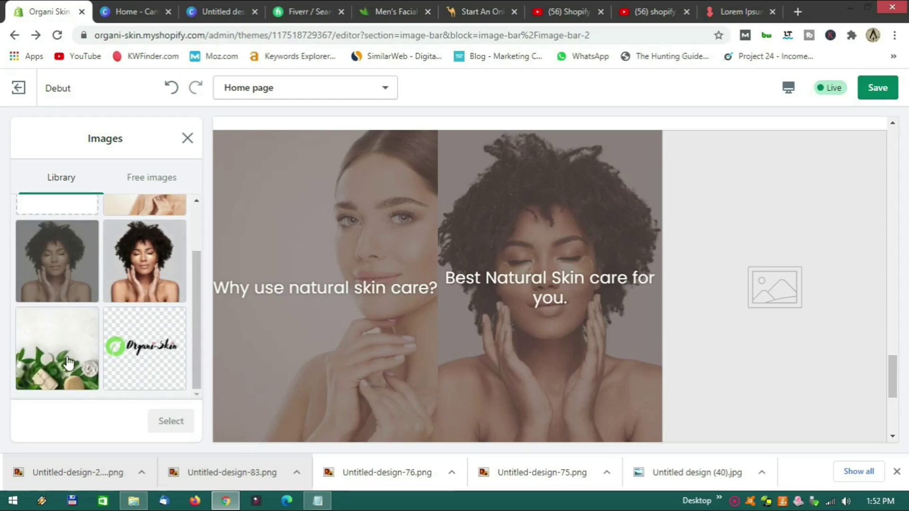
click(67, 362)
click(171, 421)
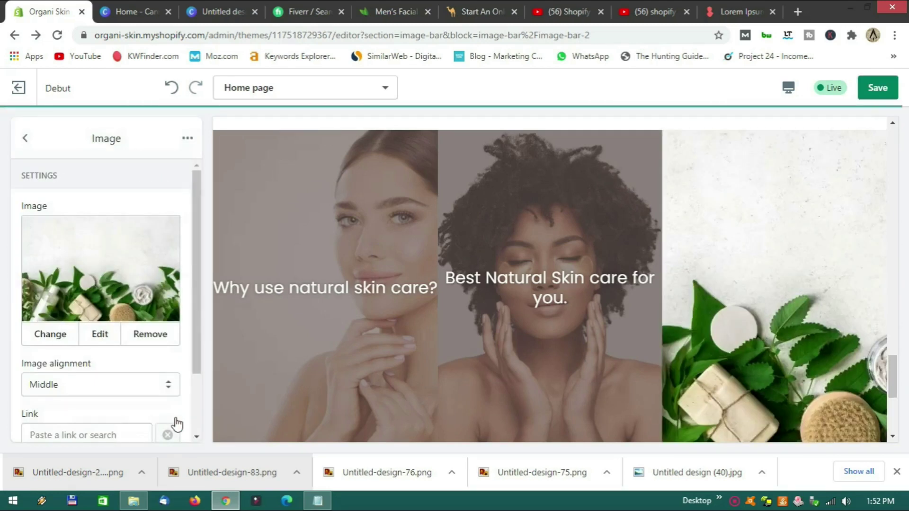
scroll(131, 363, down, 2)
Caption the third image "We only use natural ingredients.".
click(89, 416)
text(We aonly us)
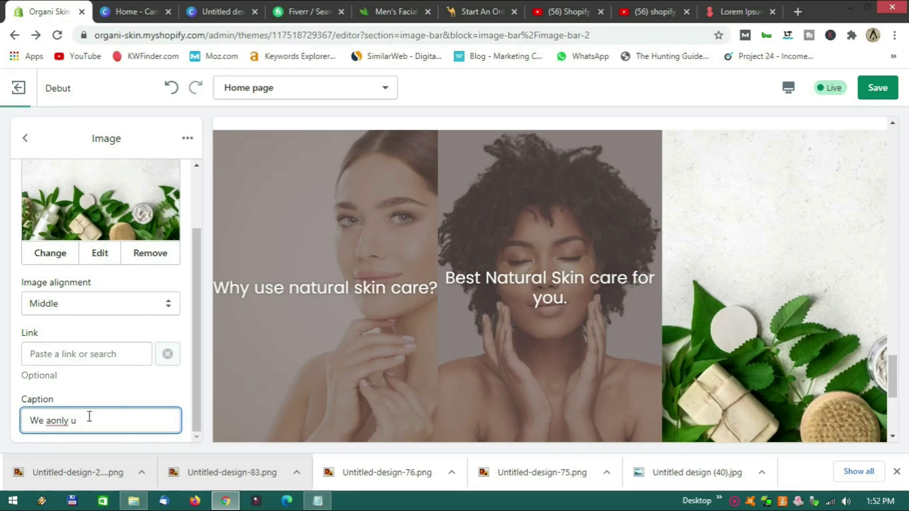
key(BackSpace)
key(BackSpace)
key(BackSpace)
key(BackSpace)
text(only use t)
key(BackSpace)
text(natural)
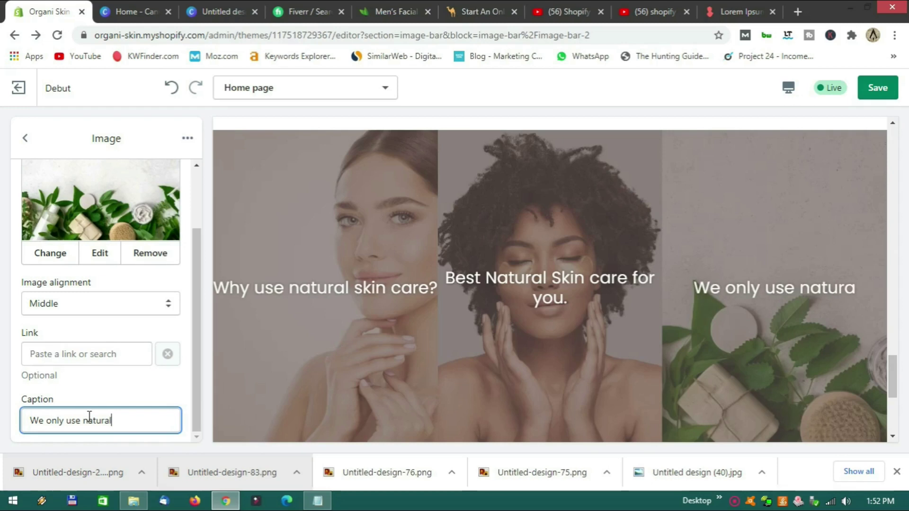
text( ingre)
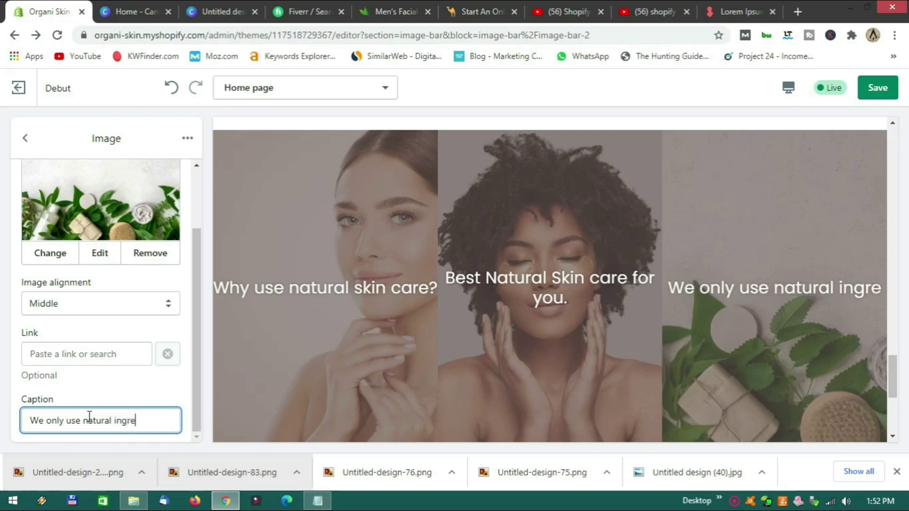
text(dients.)
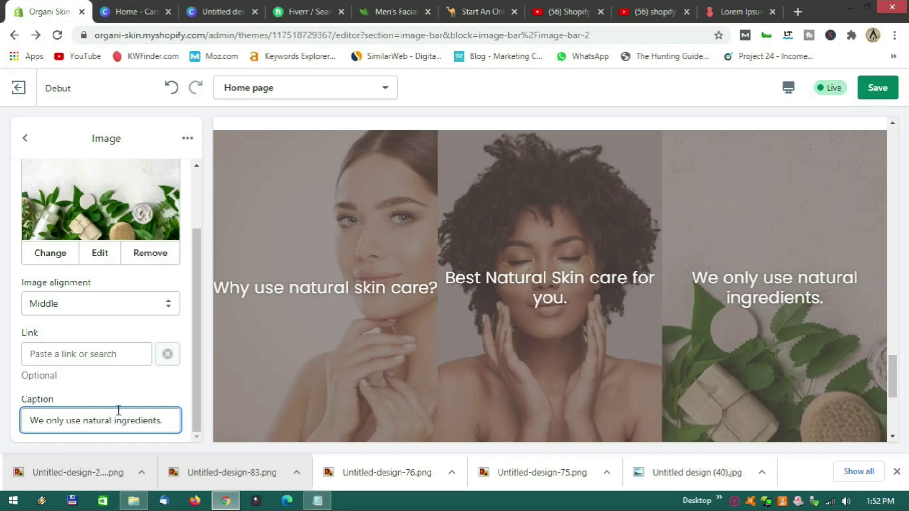
Link the third gallery image to #.
click(84, 349)
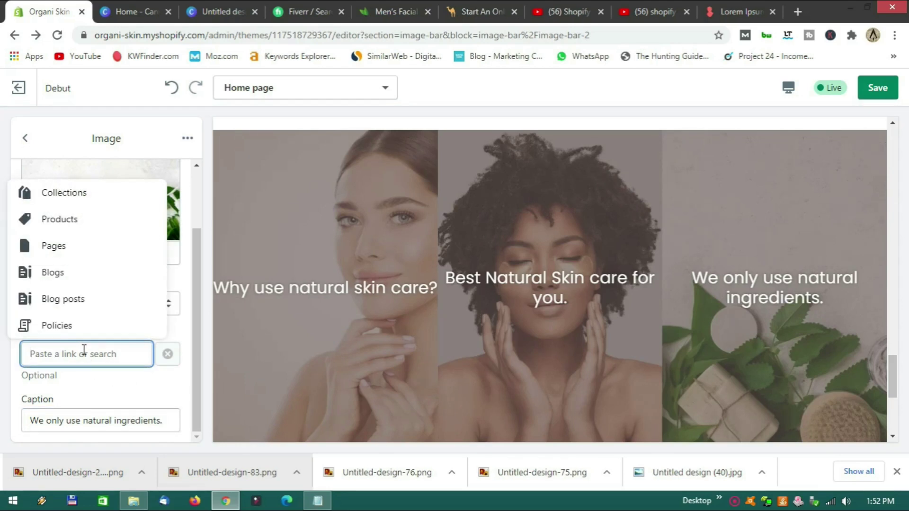
text(#)
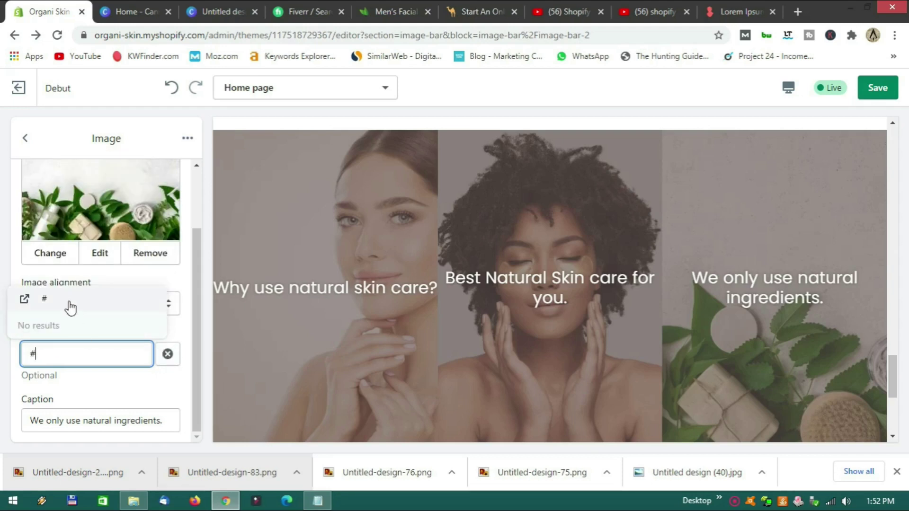
click(69, 303)
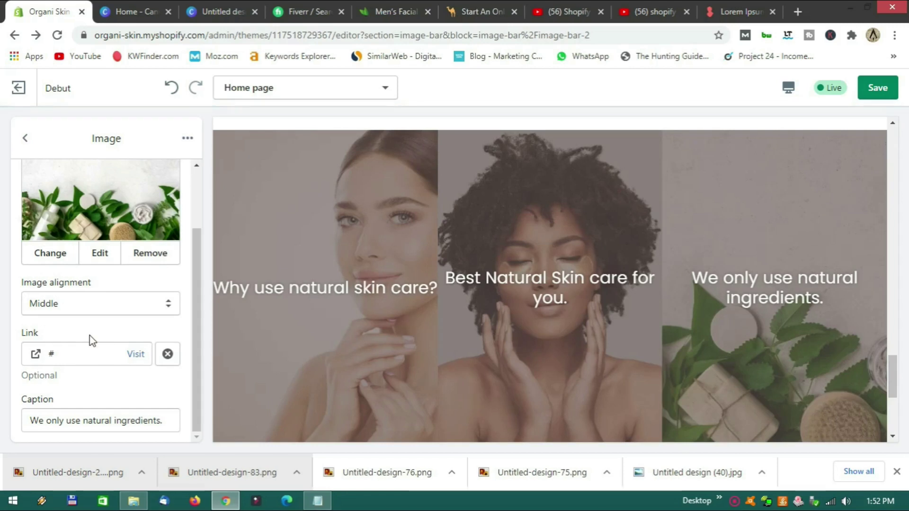
Review the whole home page in Fullscreen preview, then switch back to Desktop.
click(26, 138)
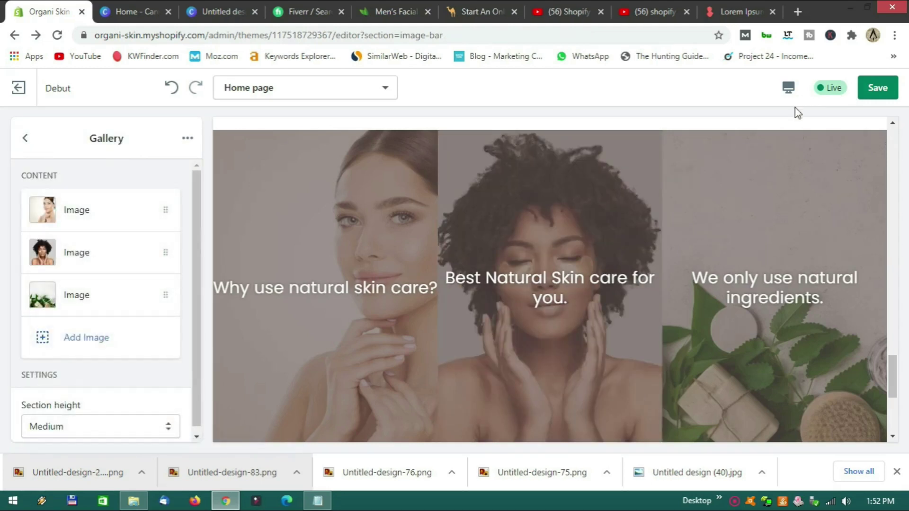
click(788, 88)
click(815, 176)
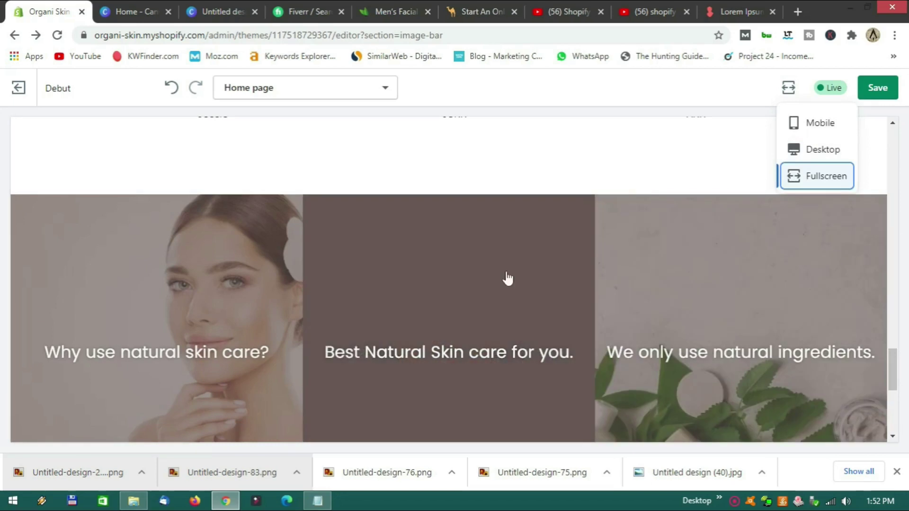
scroll(511, 266, down, 4)
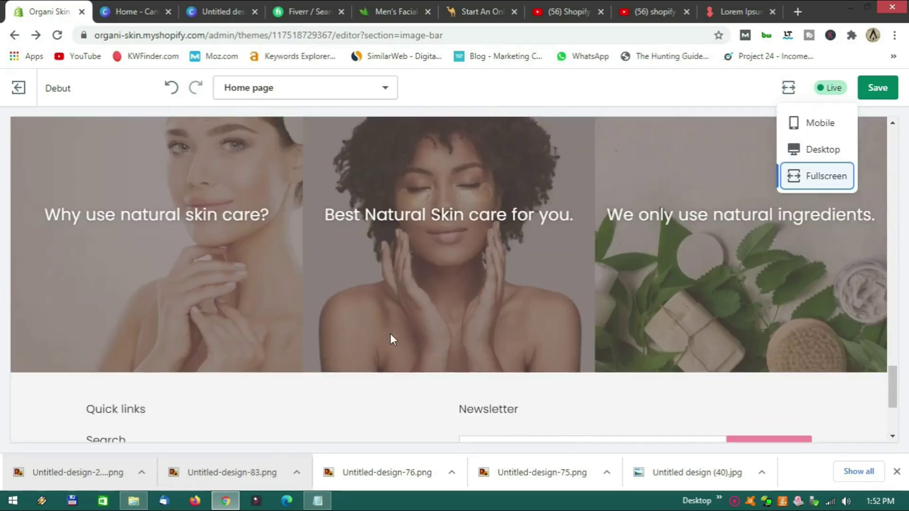
scroll(391, 337, up, 2)
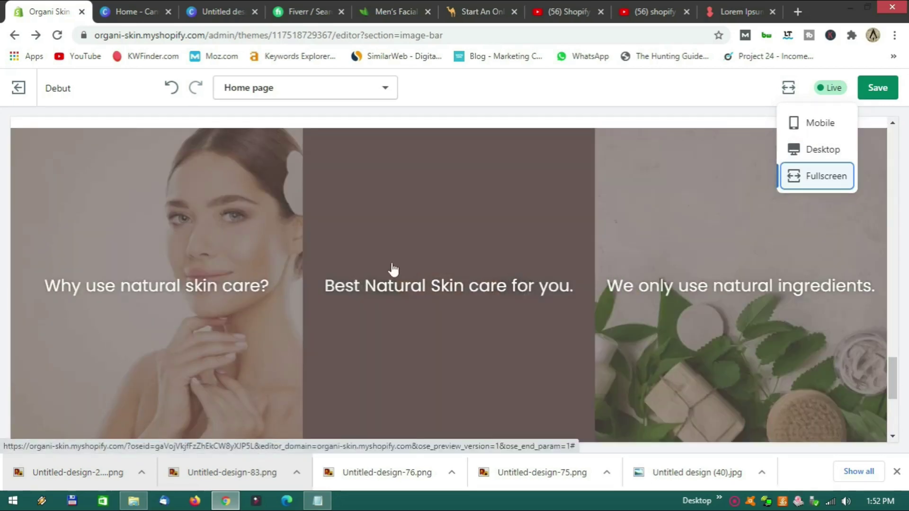
scroll(462, 315, up, 6)
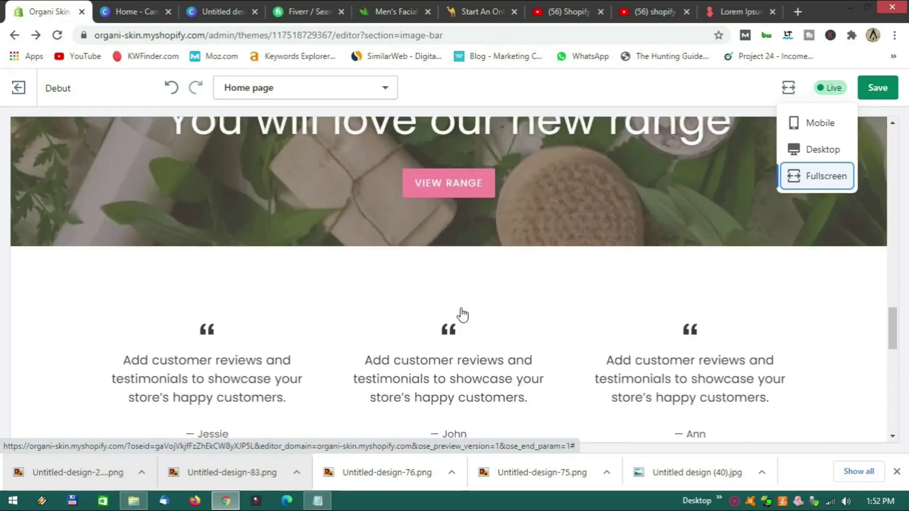
scroll(463, 314, up, 15)
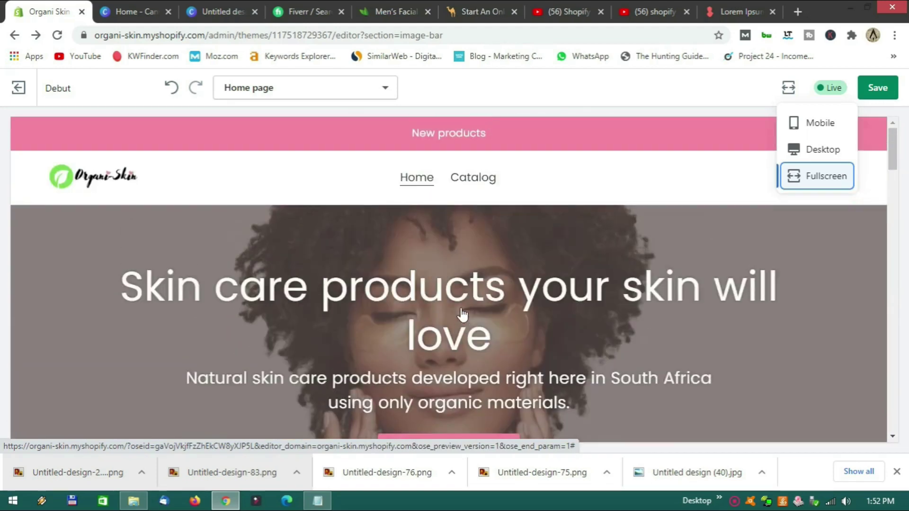
scroll(463, 314, down, 20)
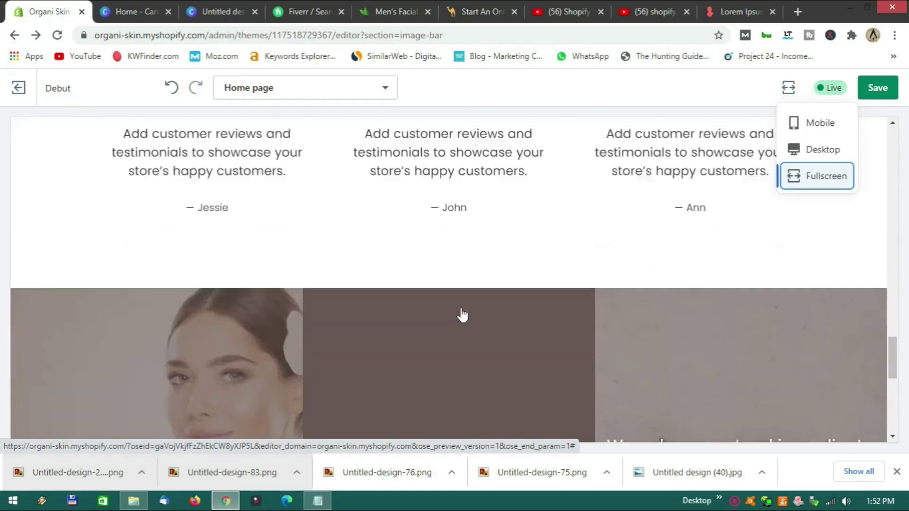
scroll(463, 314, down, 5)
scroll(463, 314, up, 7)
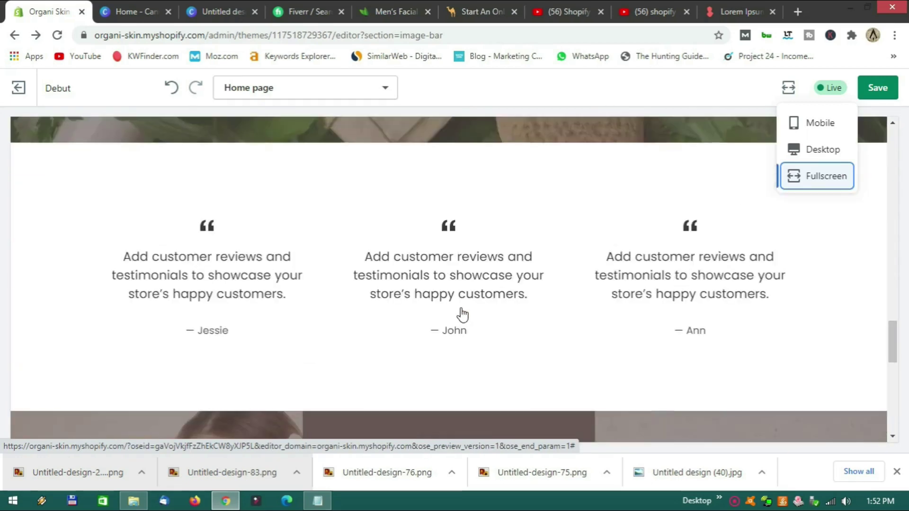
scroll(462, 314, up, 15)
scroll(463, 314, up, 2)
scroll(463, 315, down, 12)
scroll(463, 314, down, 8)
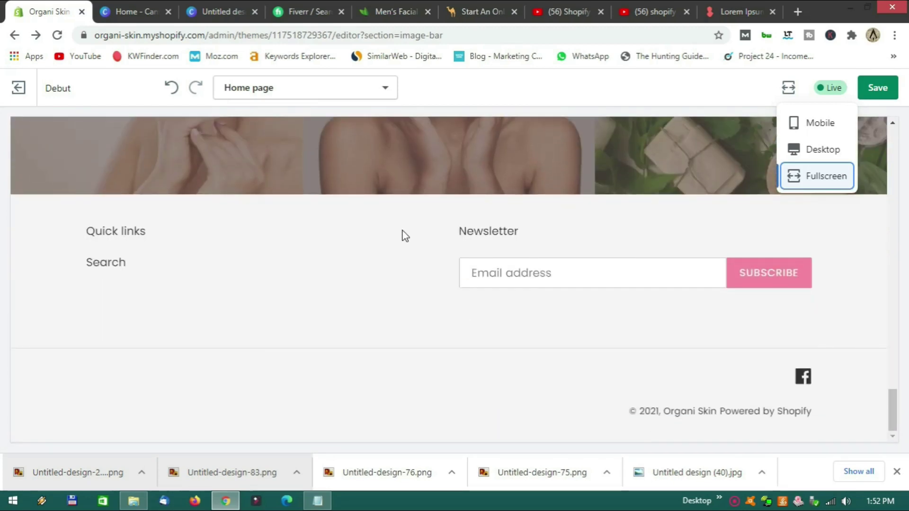
click(805, 149)
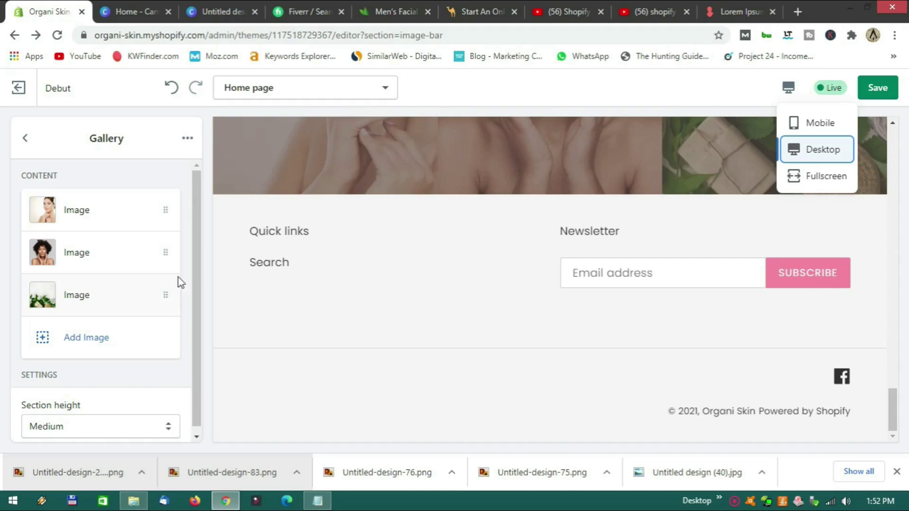
Remove the empty fourth image block from the gallery.
click(86, 340)
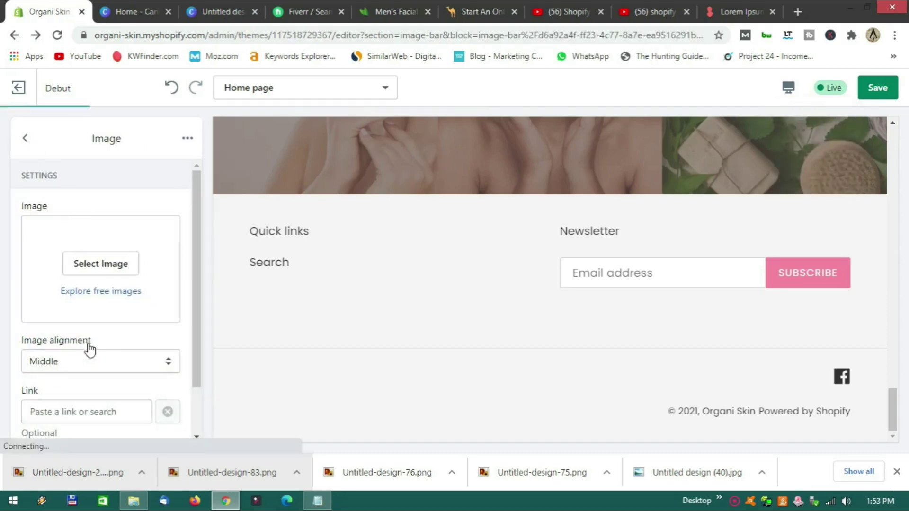
click(28, 141)
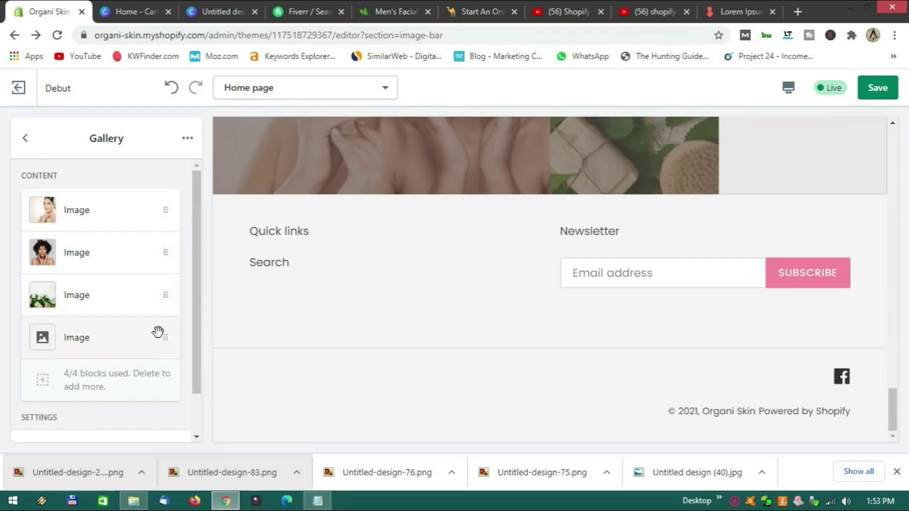
click(166, 339)
click(188, 139)
click(156, 173)
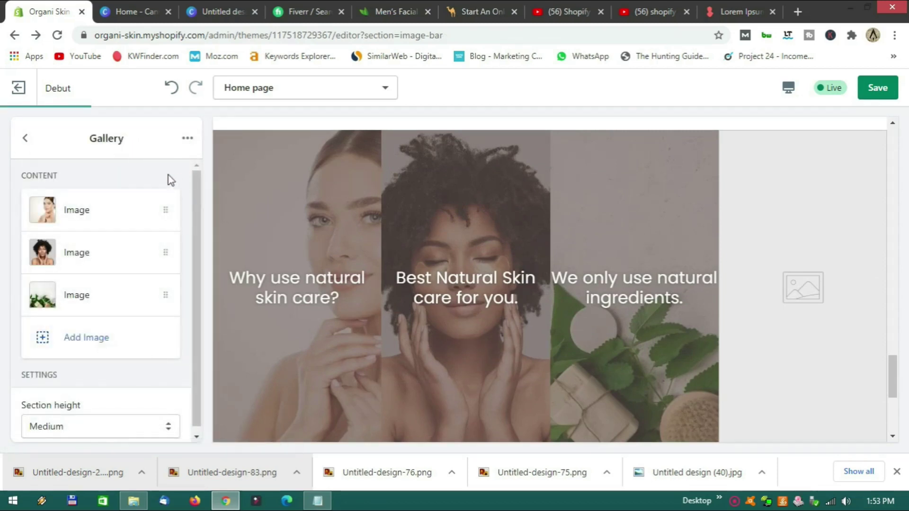
Choose Featured product from the Add section list to place below the gallery.
click(26, 140)
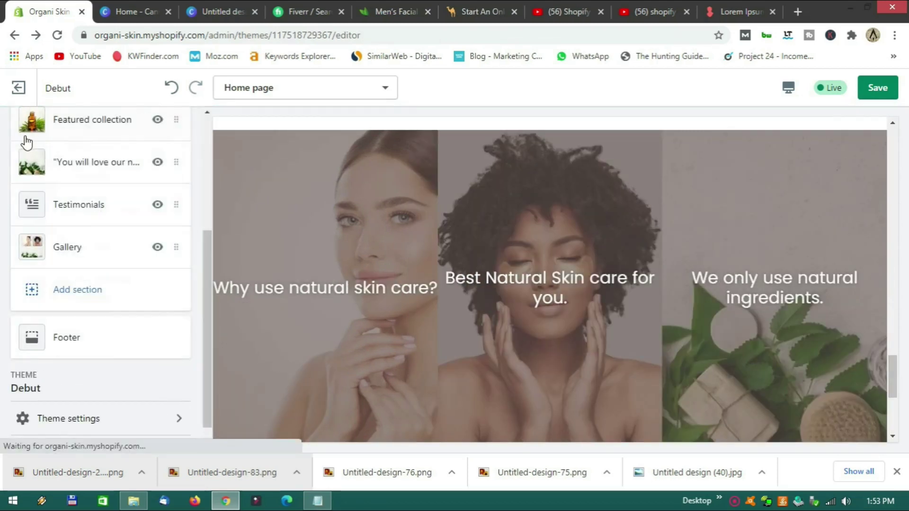
click(94, 300)
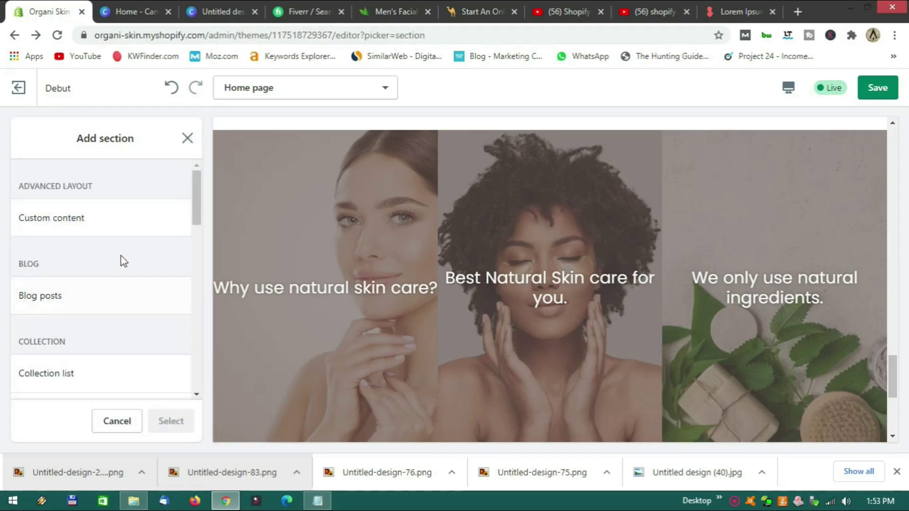
scroll(438, 298, down, 5)
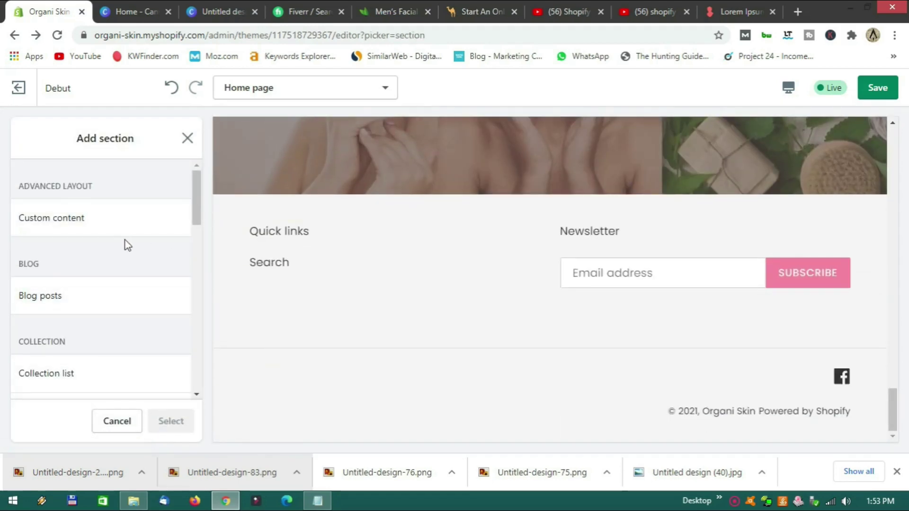
scroll(124, 244, down, 1)
scroll(124, 246, down, 1)
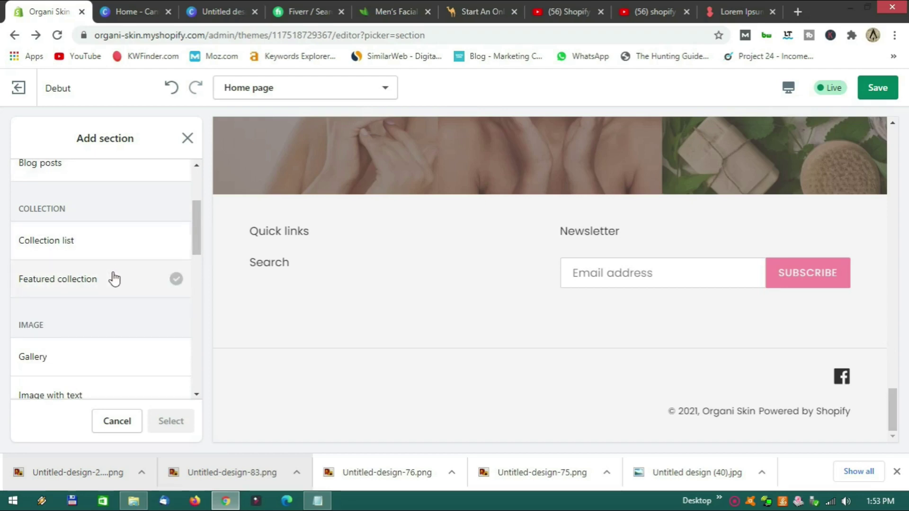
scroll(110, 306, down, 3)
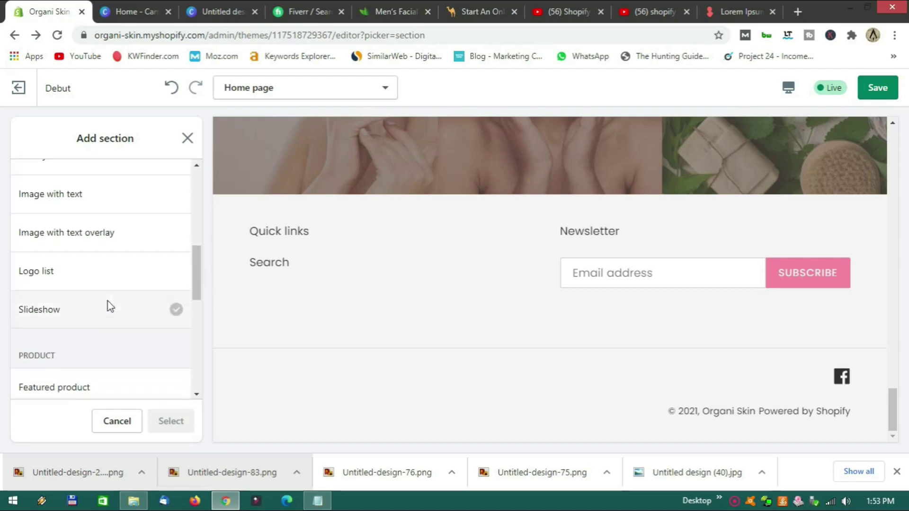
scroll(110, 306, down, 2)
scroll(108, 305, down, 1)
scroll(107, 304, up, 2)
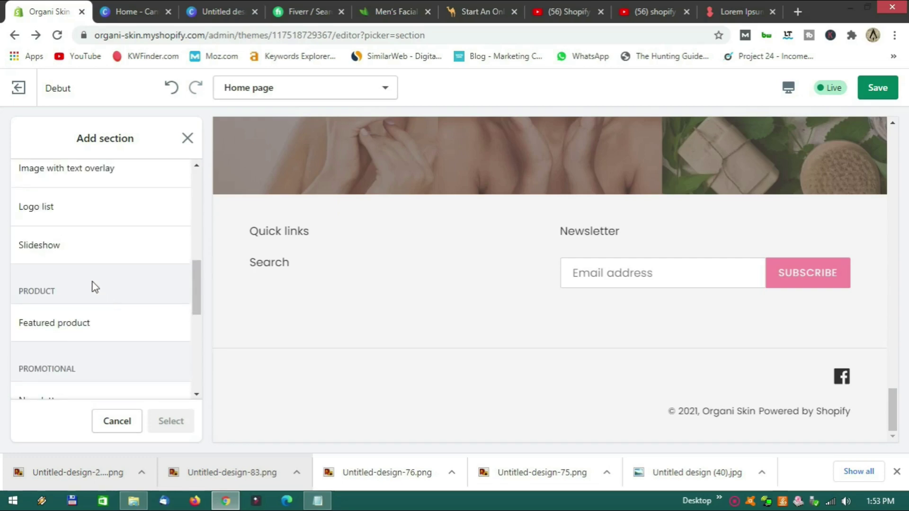
scroll(102, 288, down, 2)
scroll(97, 266, down, 2)
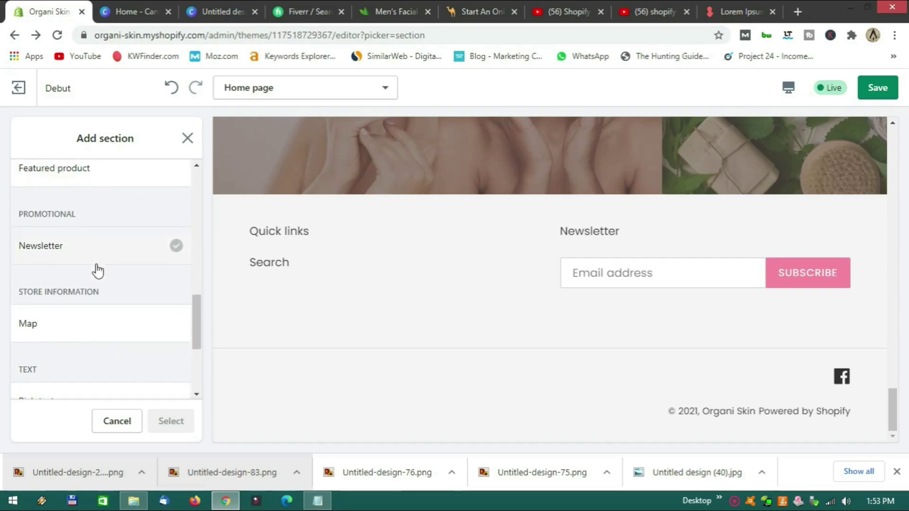
scroll(96, 270, down, 1)
scroll(95, 270, down, 1)
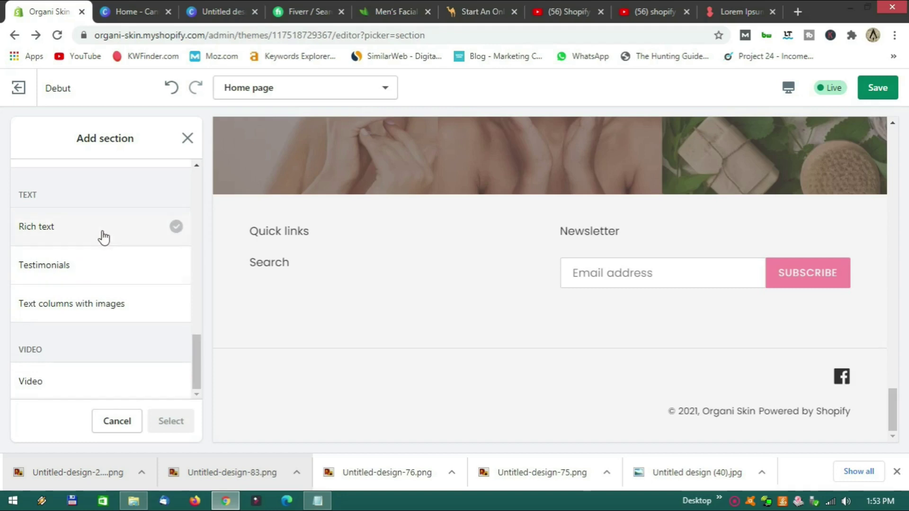
scroll(95, 359, up, 10)
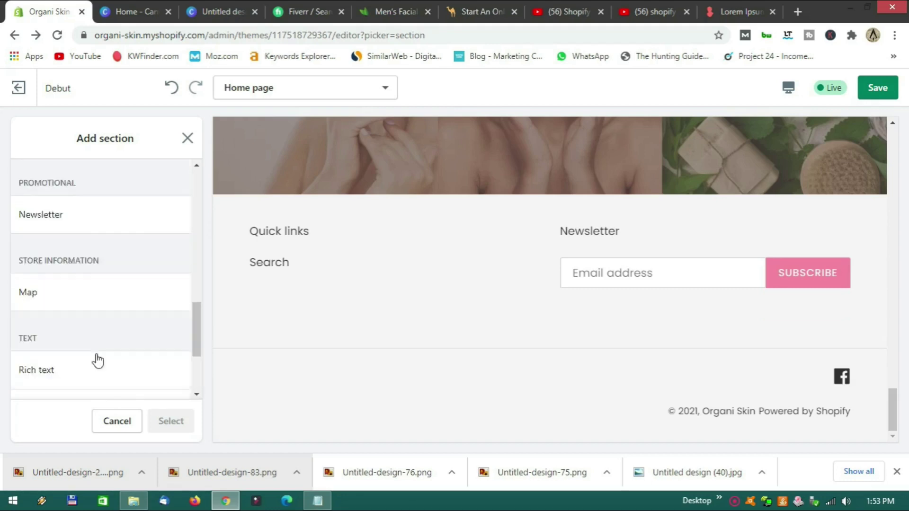
scroll(100, 350, up, 5)
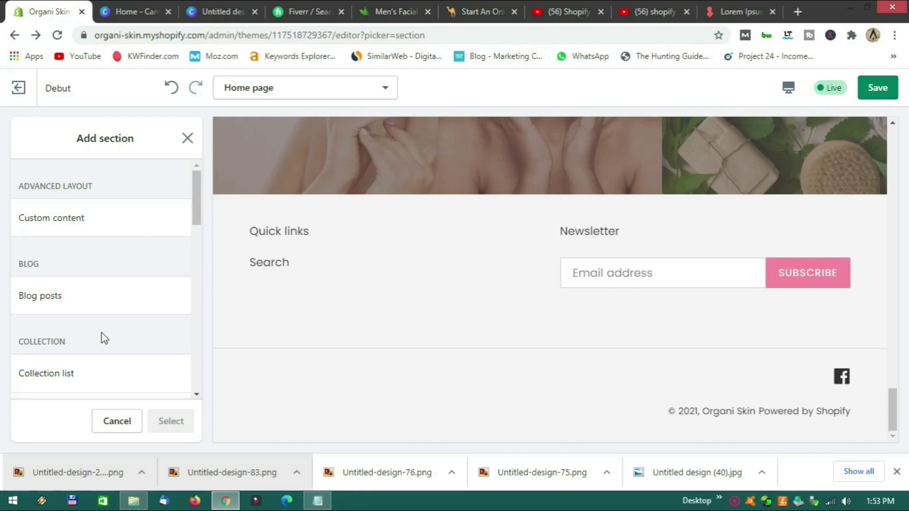
scroll(111, 331, down, 3)
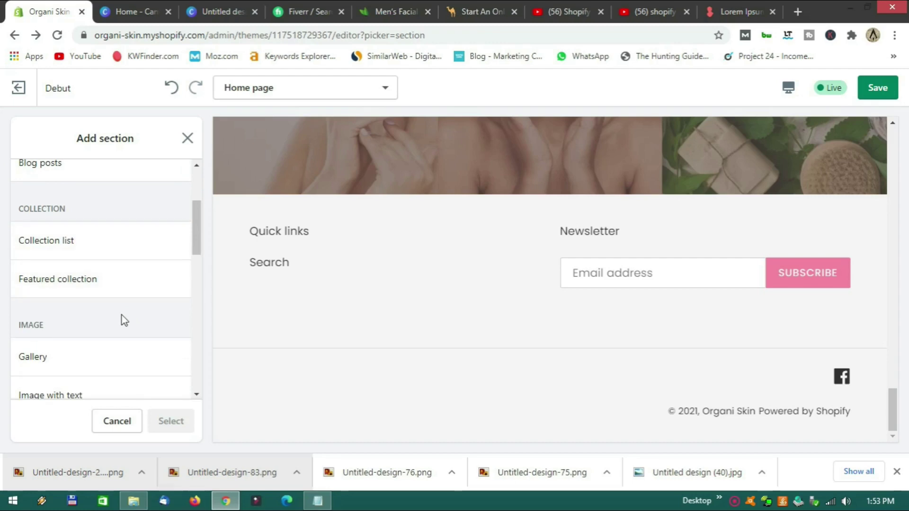
scroll(119, 314, down, 1)
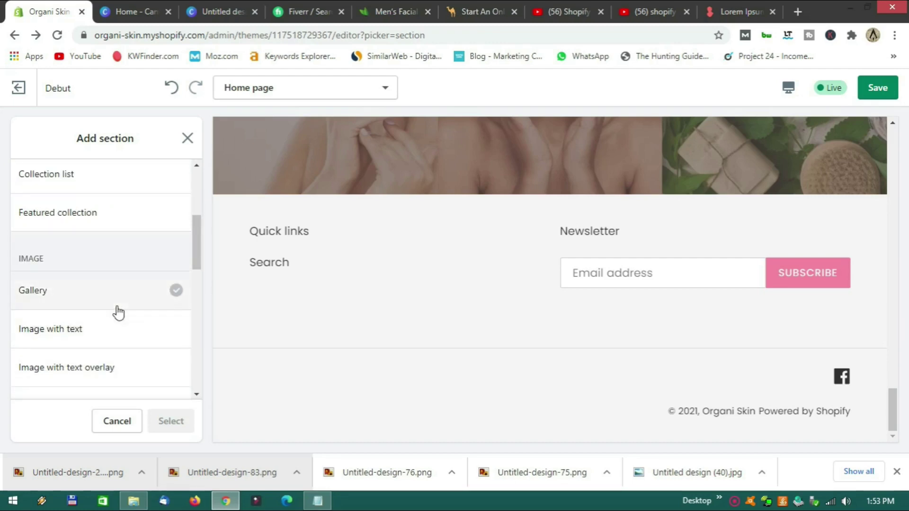
scroll(119, 312, down, 2)
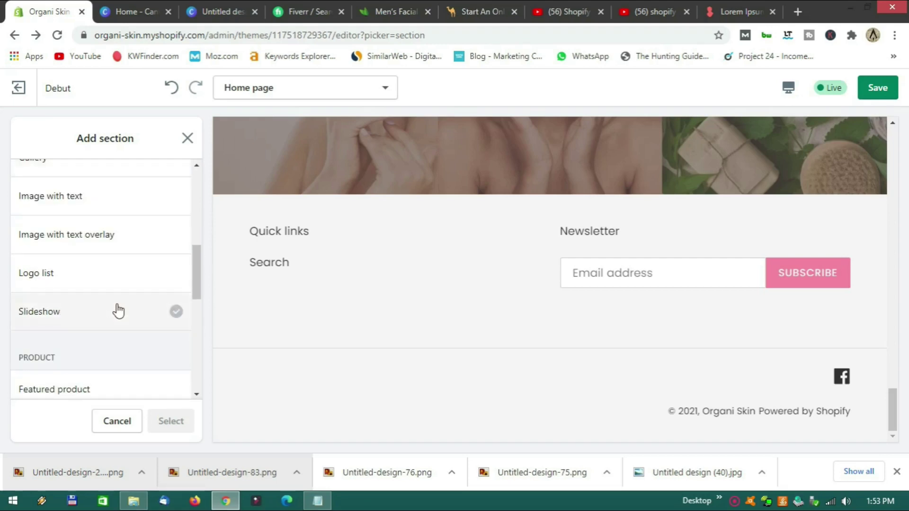
scroll(119, 311, down, 2)
scroll(105, 317, down, 2)
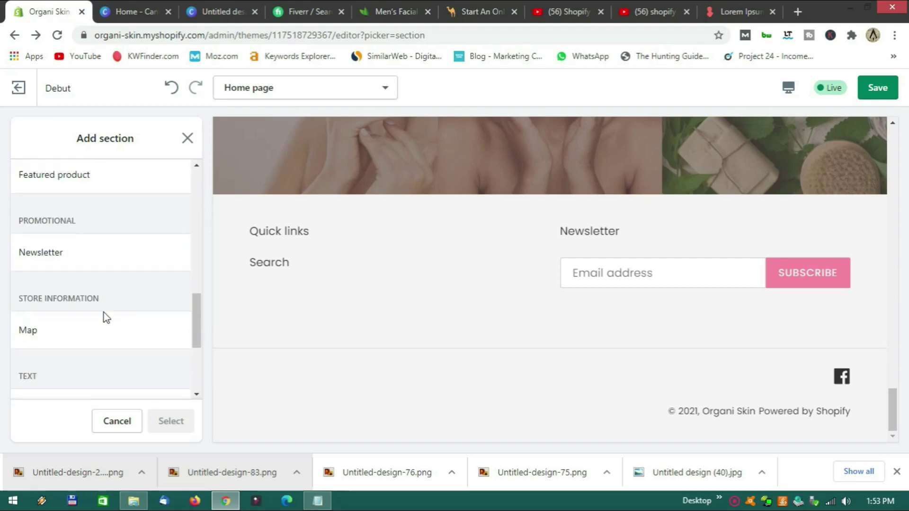
scroll(96, 333, down, 1)
scroll(103, 333, up, 7)
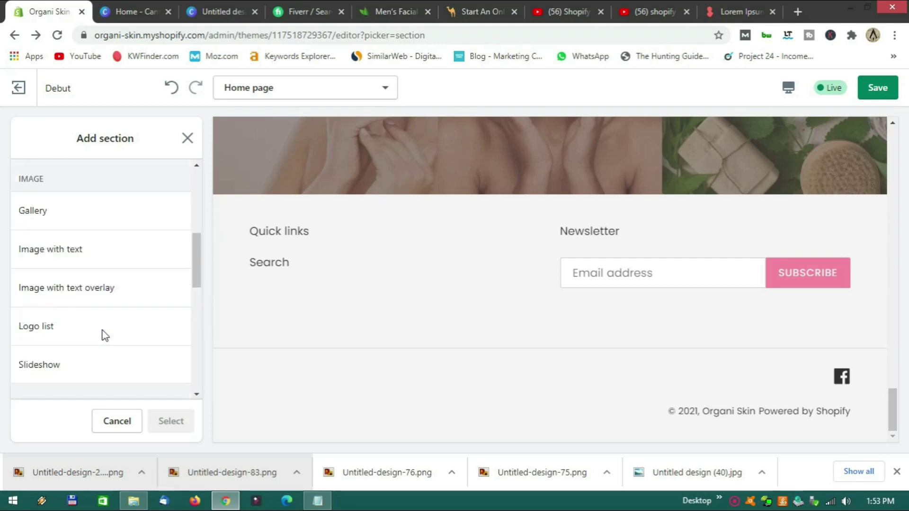
scroll(103, 331, up, 2)
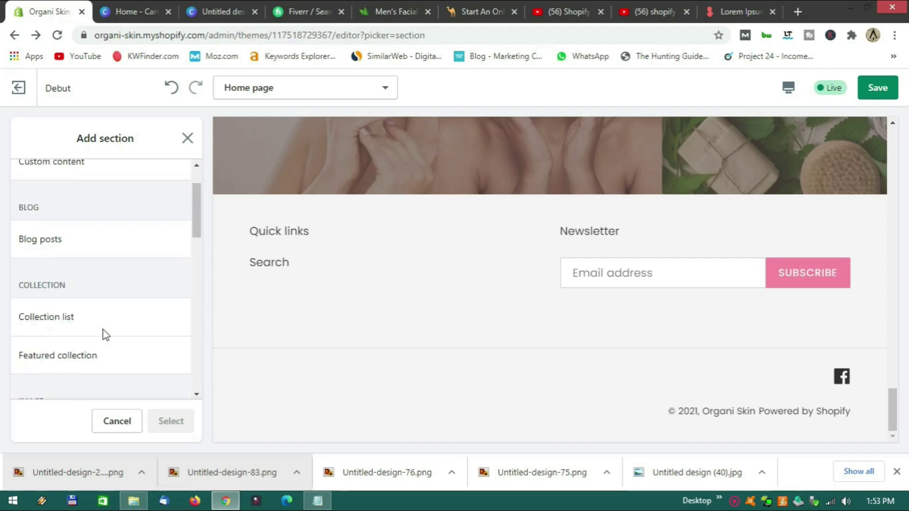
scroll(103, 331, down, 1)
scroll(103, 330, down, 1)
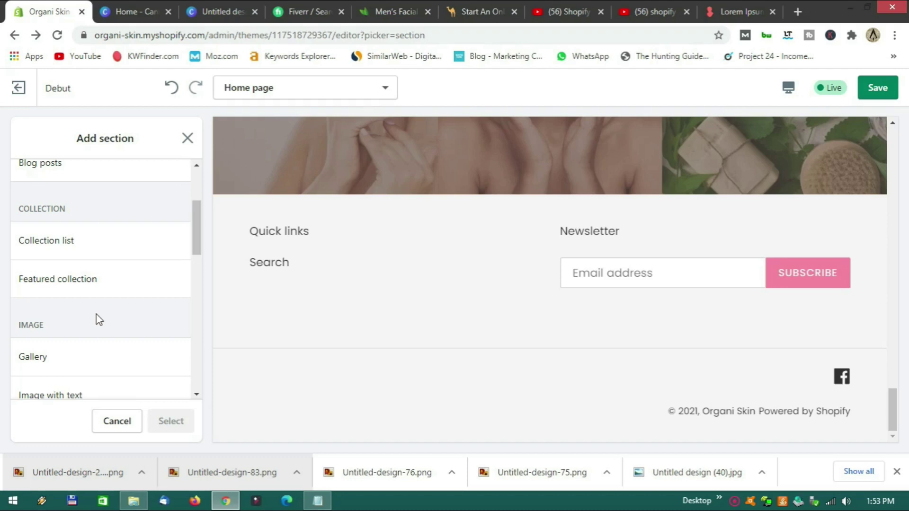
scroll(99, 319, down, 5)
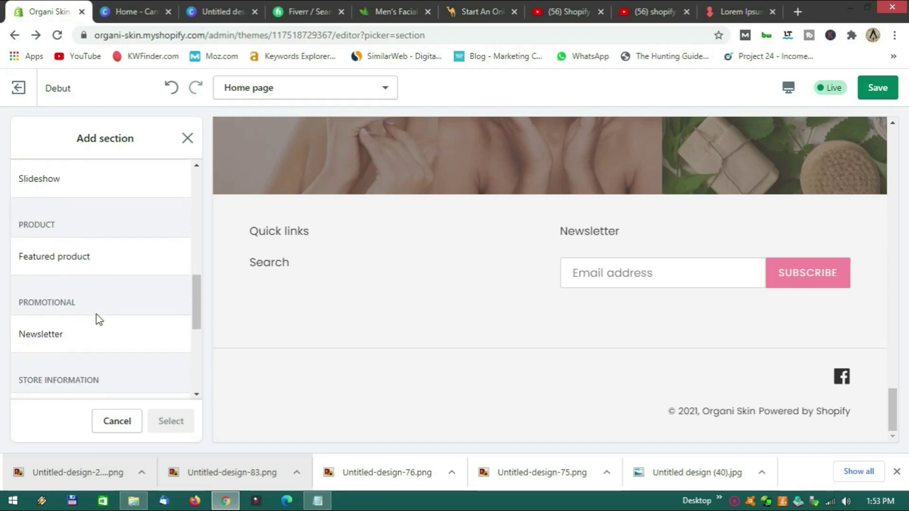
click(59, 260)
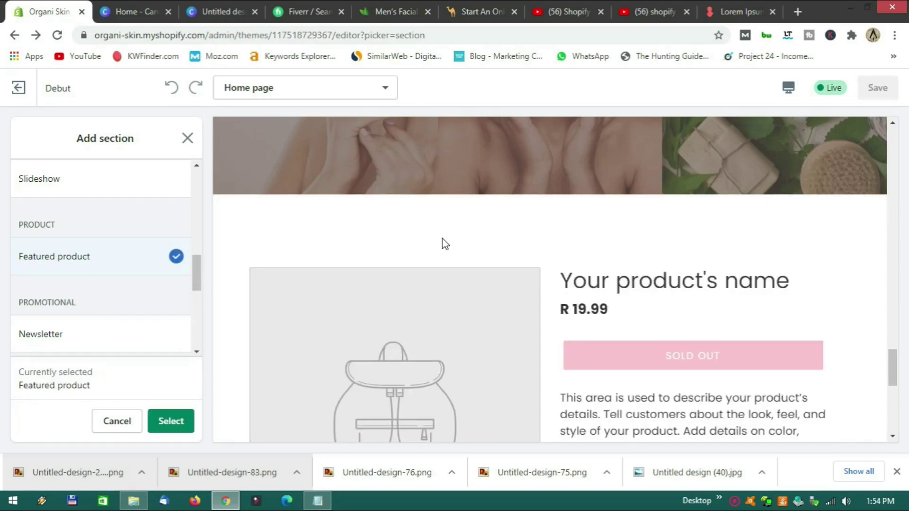
Add a Featured product section and set Mens Facial Moisturizer (R 149.00) as its product.
click(179, 420)
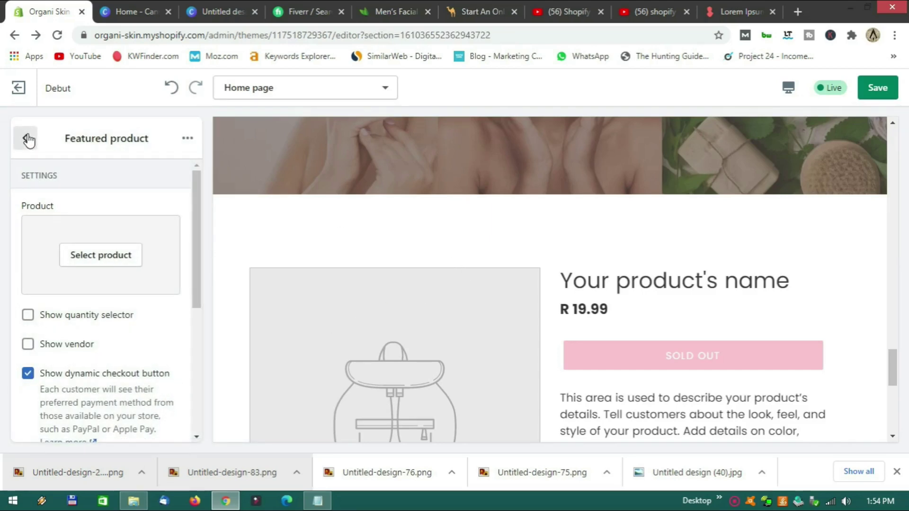
scroll(521, 326, down, 4)
scroll(488, 304, up, 1)
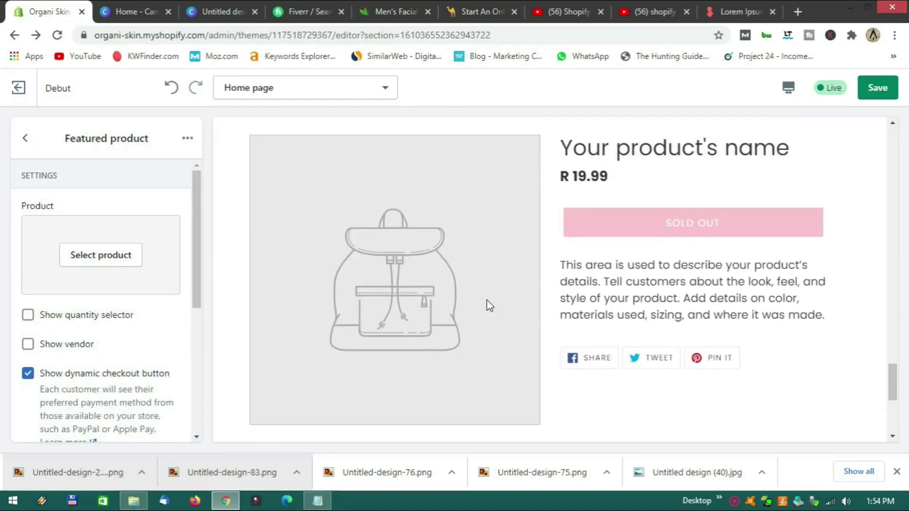
scroll(156, 338, down, 2)
scroll(152, 280, up, 2)
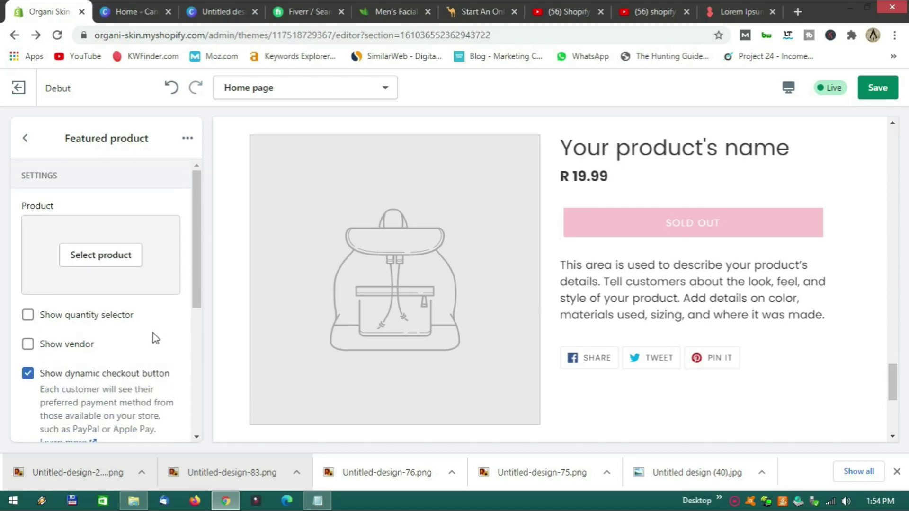
click(107, 256)
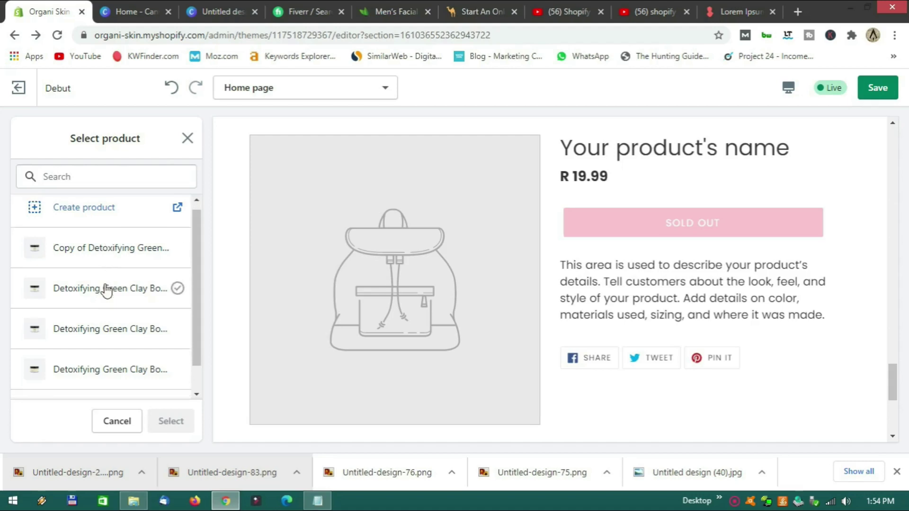
scroll(101, 322, down, 1)
click(90, 382)
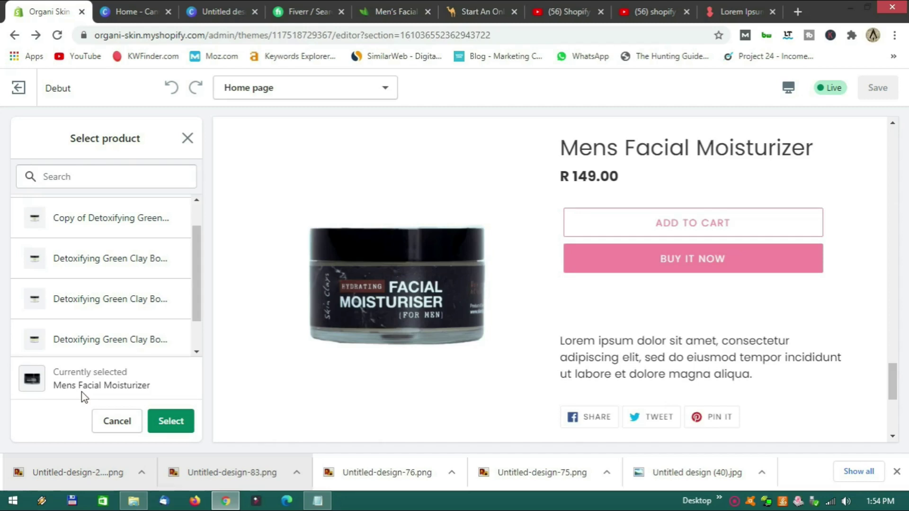
scroll(138, 341, down, 1)
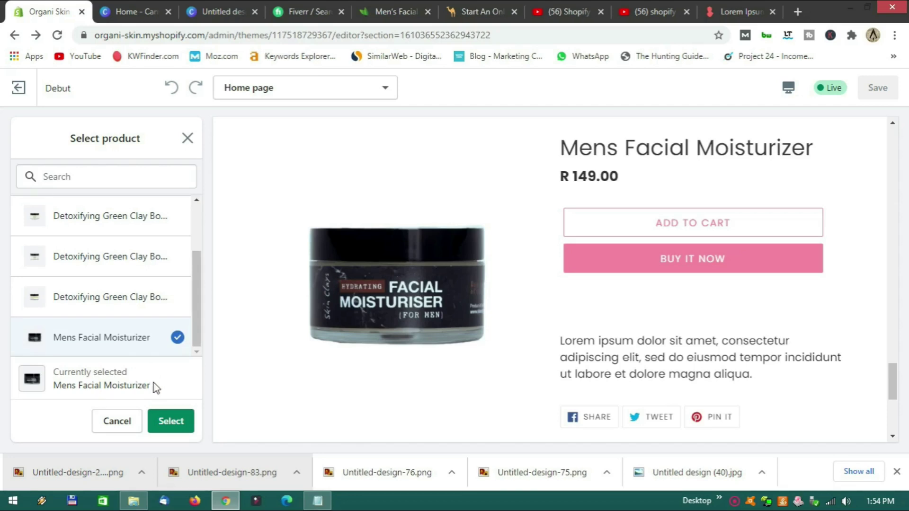
click(176, 424)
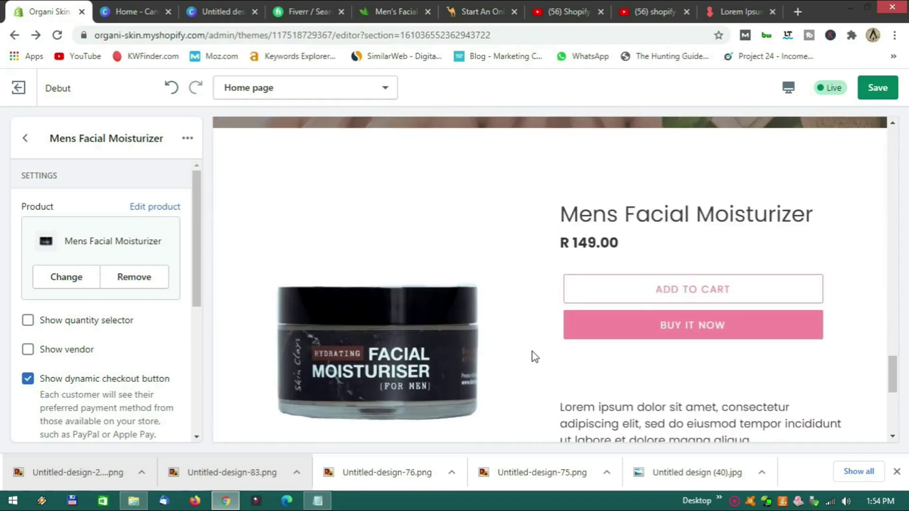
Try the quantity selector in the product preview, leaving the quantity at 1.
scroll(534, 359, down, 3)
scroll(536, 361, down, 3)
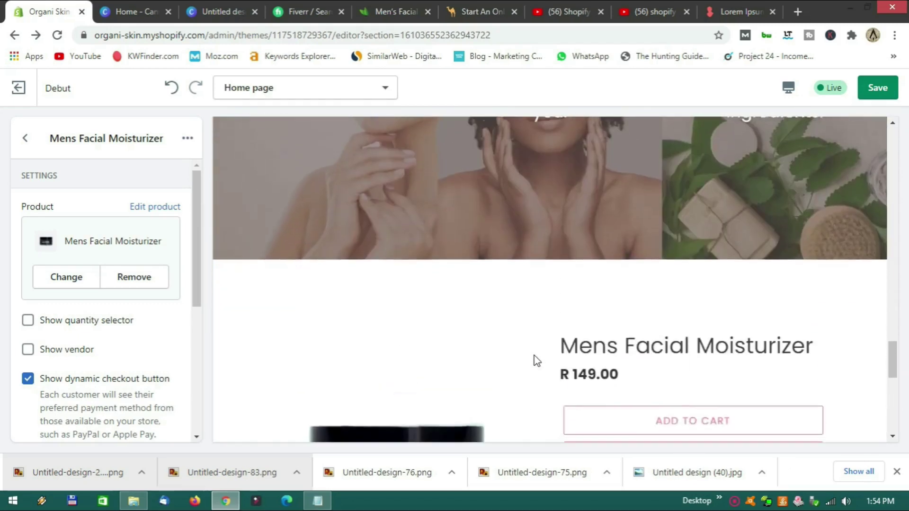
scroll(537, 361, down, 2)
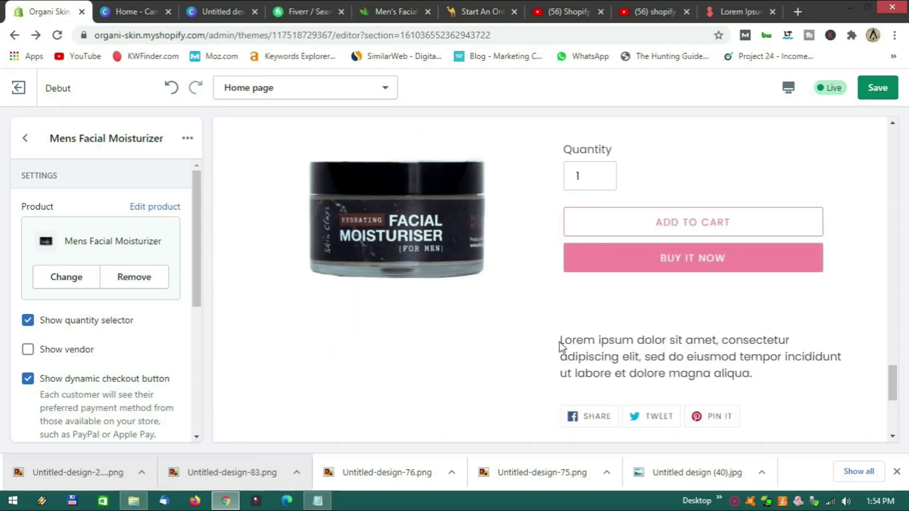
scroll(563, 346, up, 3)
click(599, 312)
click(599, 306)
click(600, 313)
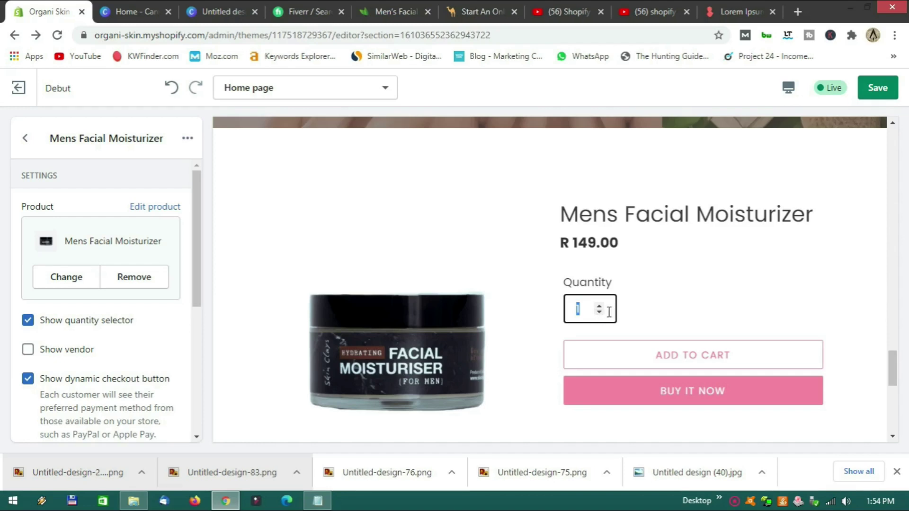
click(635, 307)
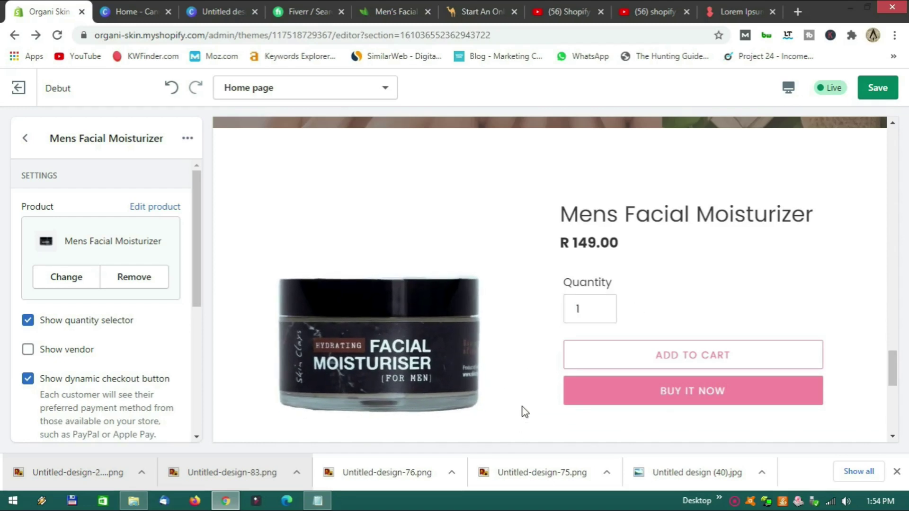
Keep the dynamic checkout button on and turn off the social sharing buttons.
scroll(545, 379, down, 3)
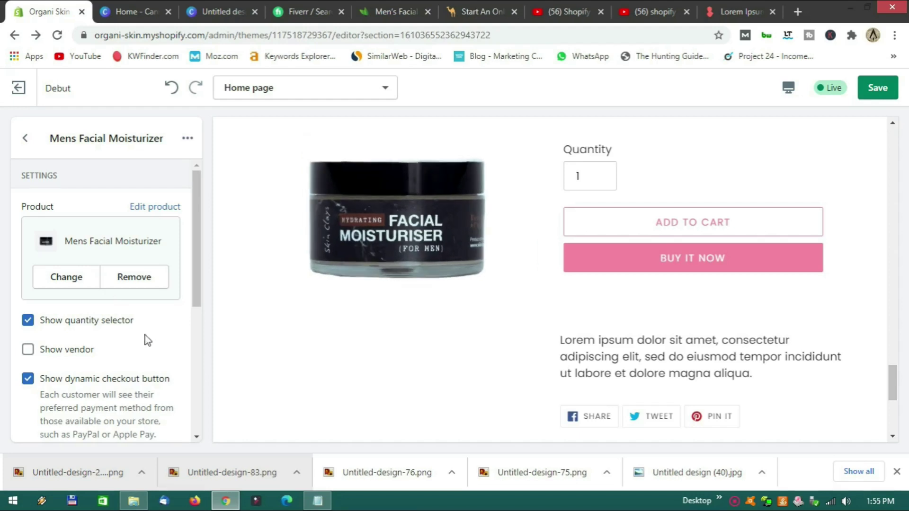
scroll(163, 342, down, 5)
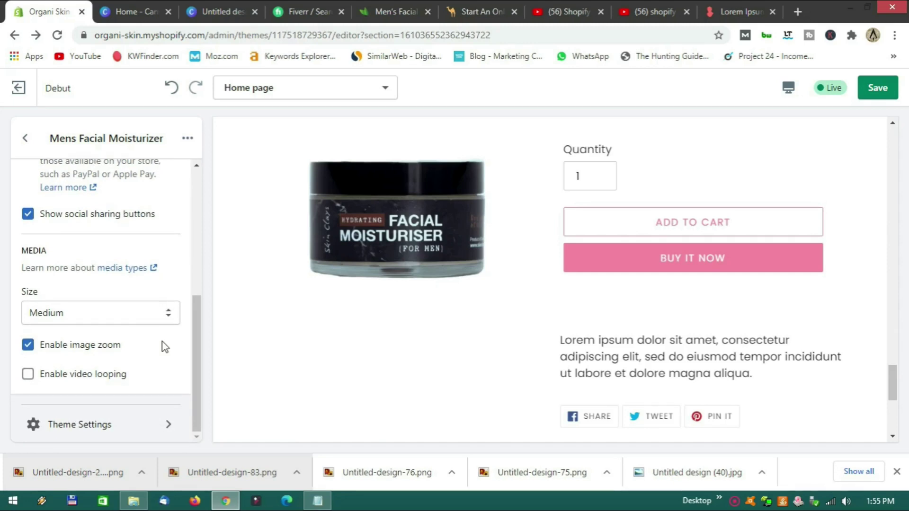
scroll(155, 327, up, 3)
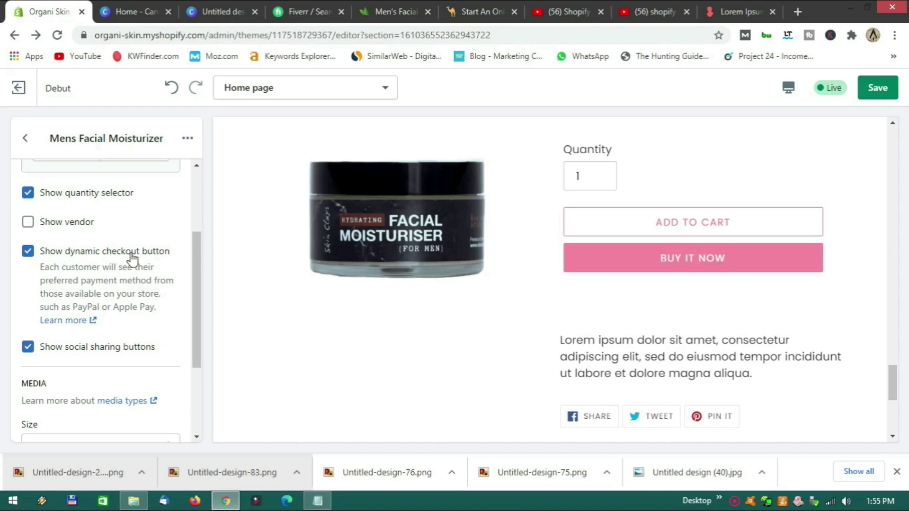
click(28, 252)
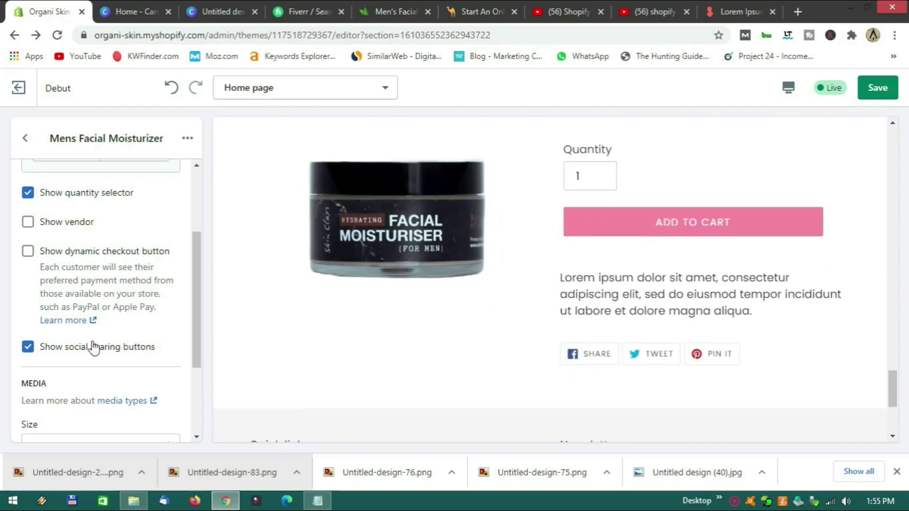
click(28, 254)
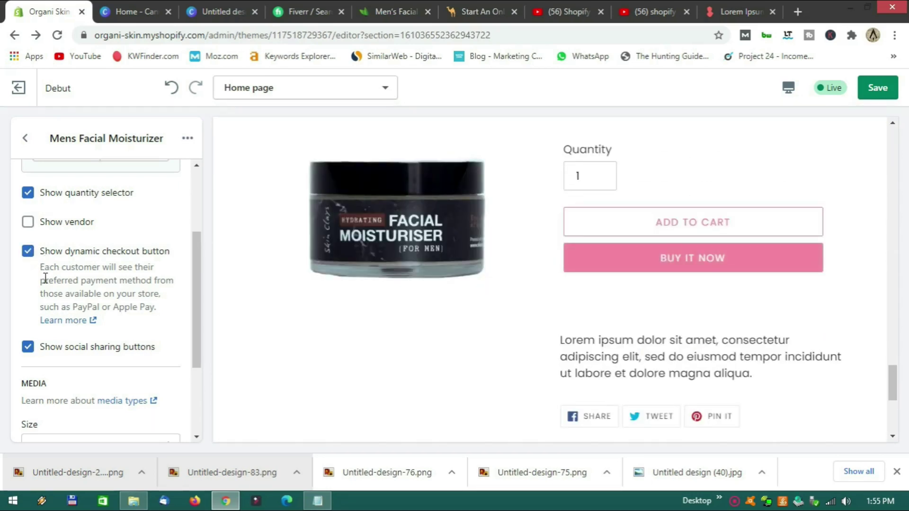
scroll(46, 277, down, 3)
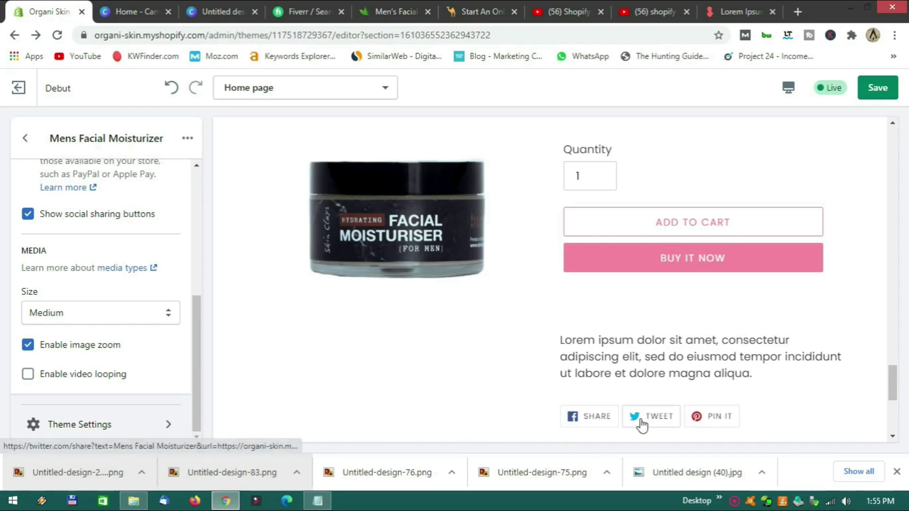
click(29, 214)
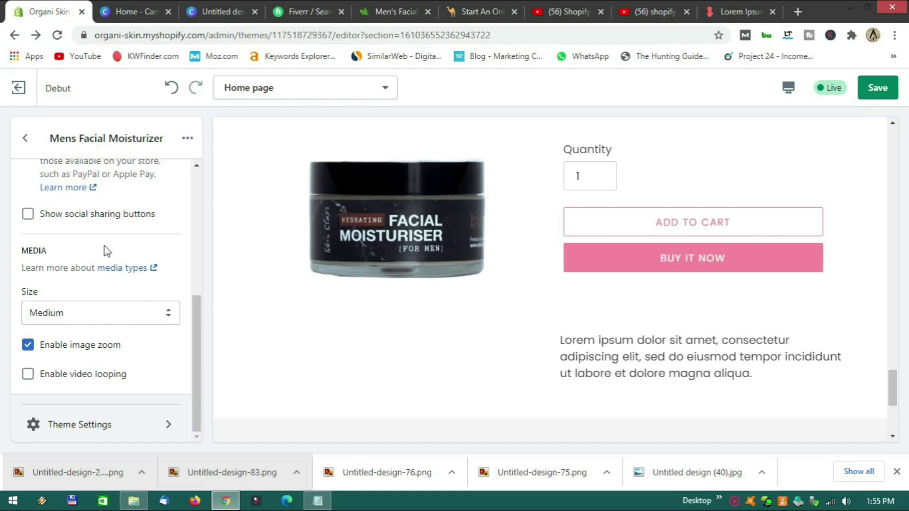
Try Small and Extra large product media sizes, then settle on Medium.
click(108, 320)
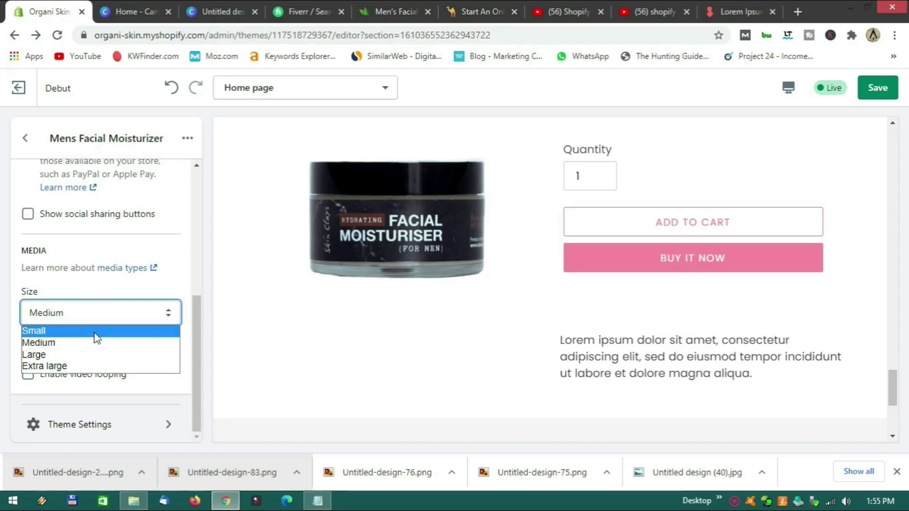
click(95, 333)
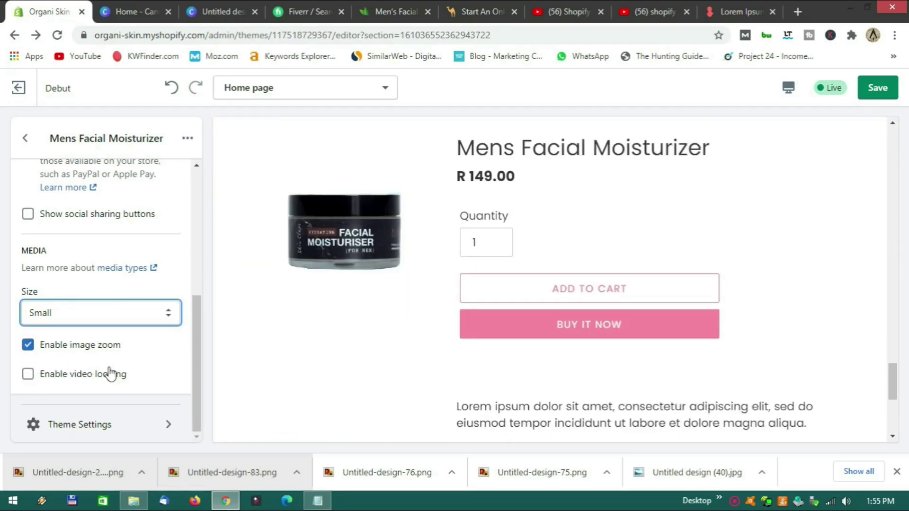
click(93, 319)
click(67, 362)
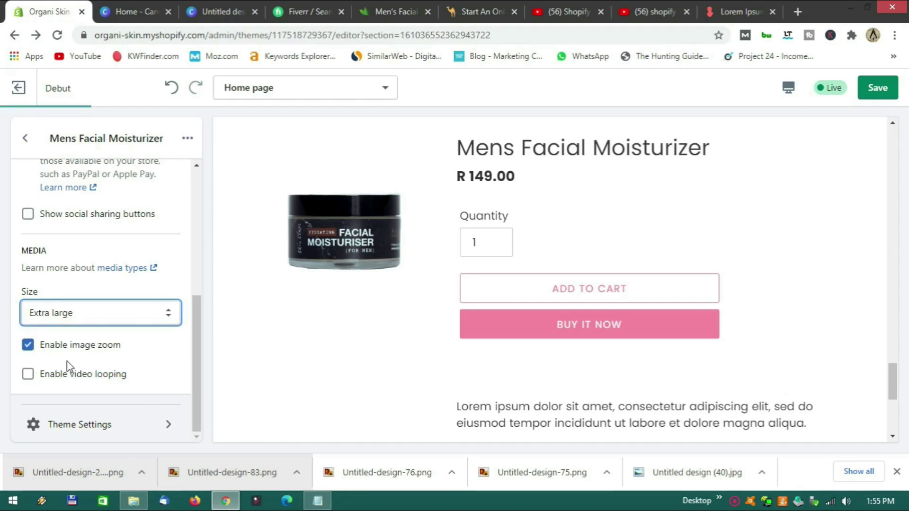
scroll(349, 310, down, 4)
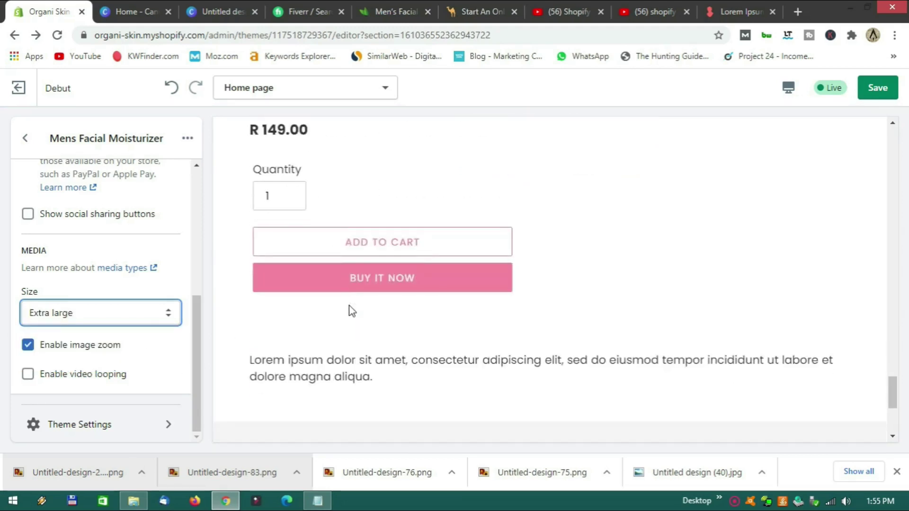
click(126, 314)
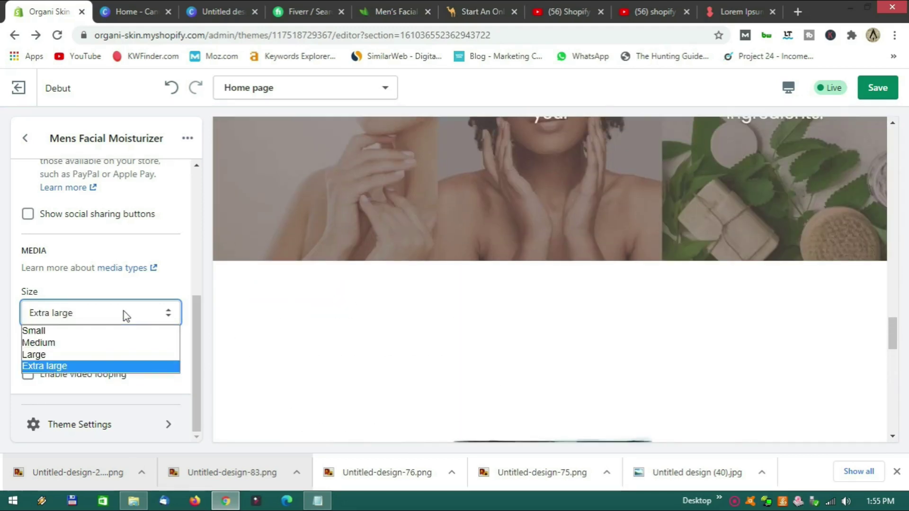
click(92, 343)
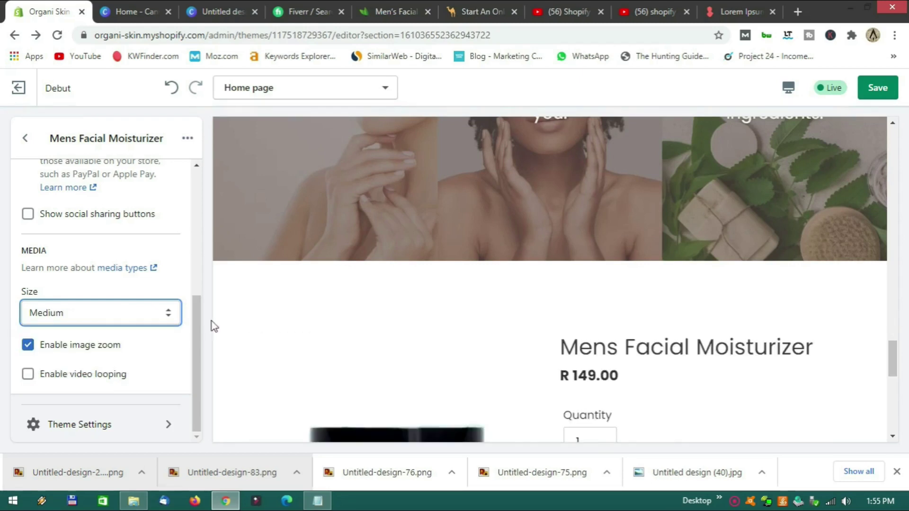
scroll(246, 322, down, 8)
Keep image zoom enabled and return to the home page sections list.
click(76, 350)
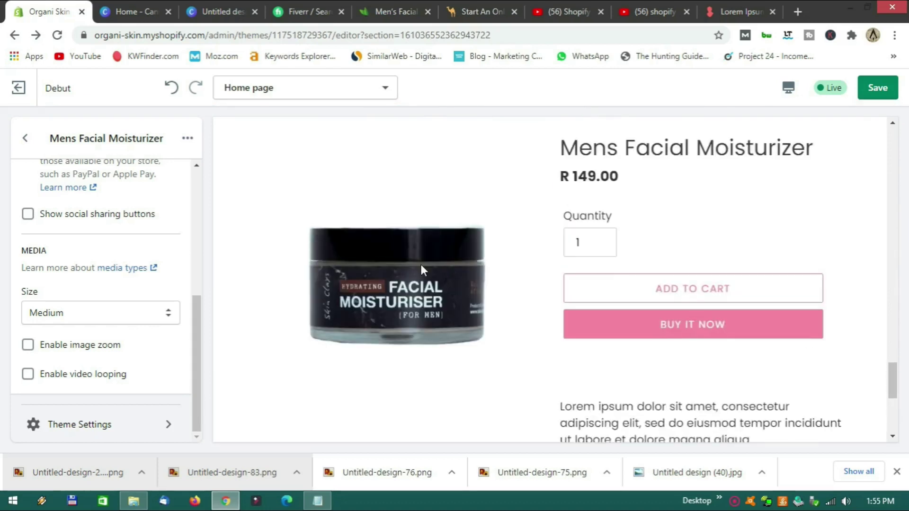
click(36, 353)
scroll(294, 357, down, 4)
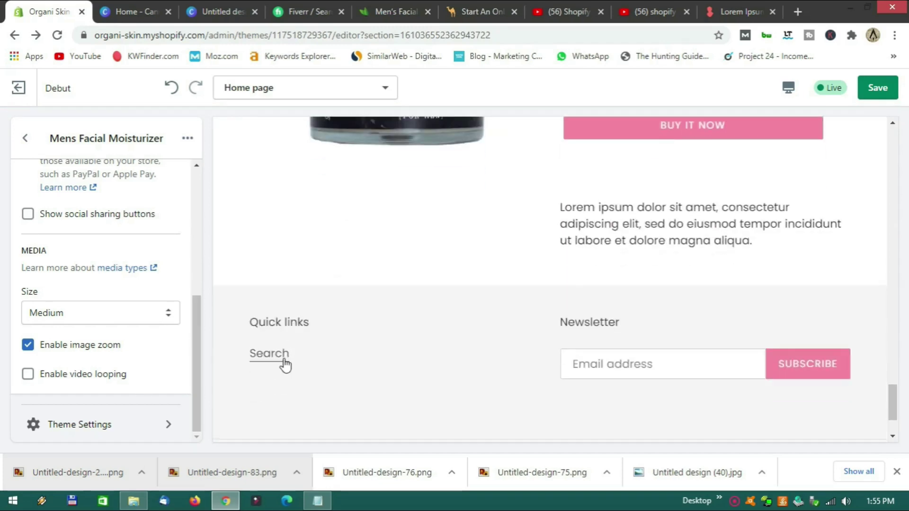
scroll(286, 365, up, 7)
scroll(285, 365, down, 5)
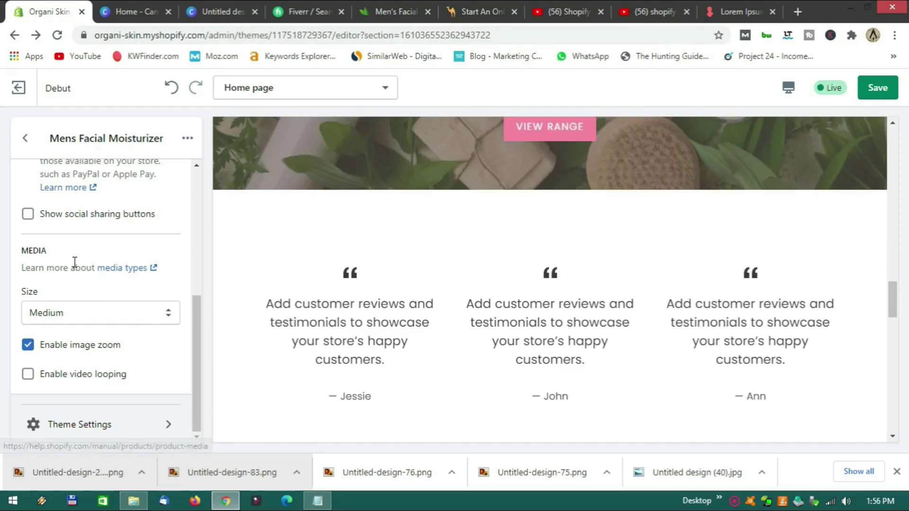
click(24, 145)
Add a Blog posts section showing three News blog posts below the Mens Facial Moisturizer product.
scroll(481, 360, up, 5)
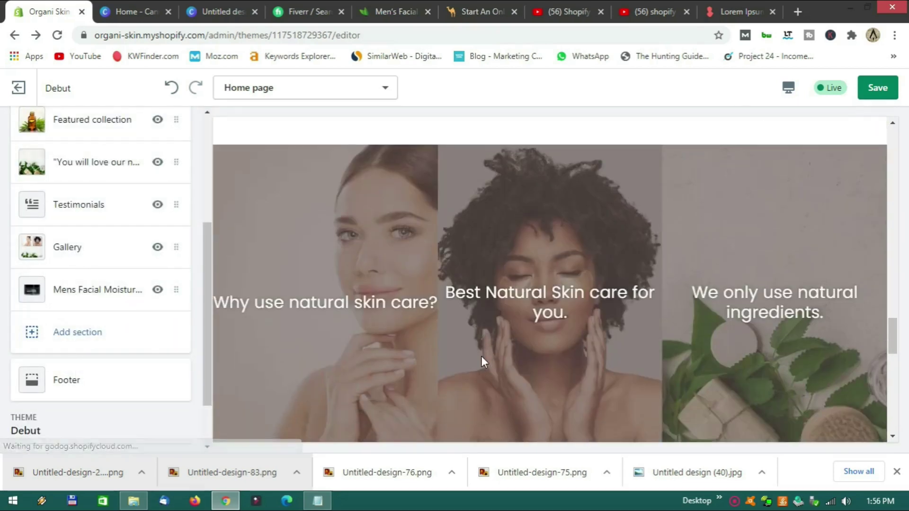
scroll(484, 362, down, 5)
scroll(484, 362, up, 4)
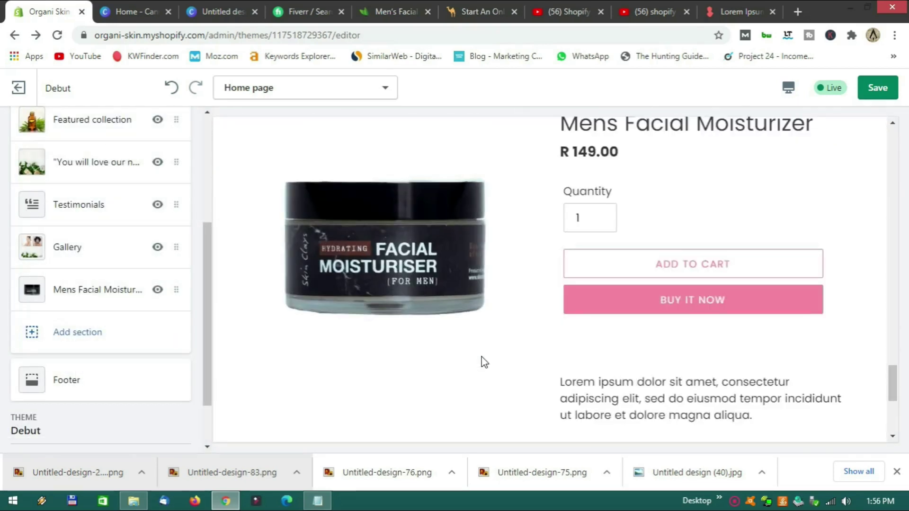
scroll(484, 362, down, 5)
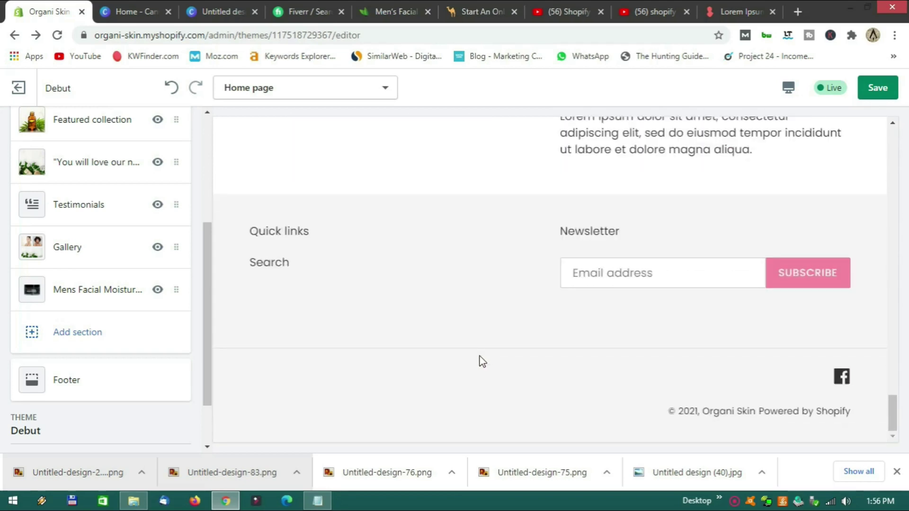
scroll(397, 354, up, 1)
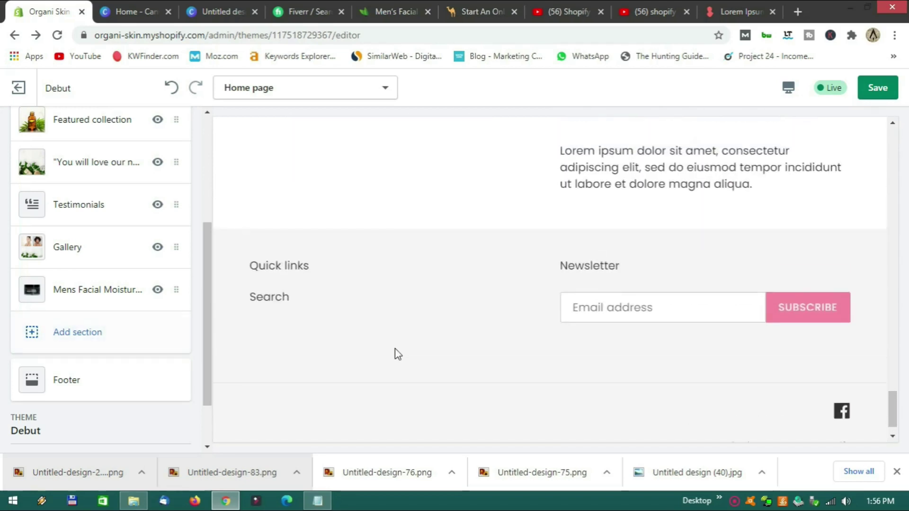
scroll(398, 354, up, 1)
click(93, 341)
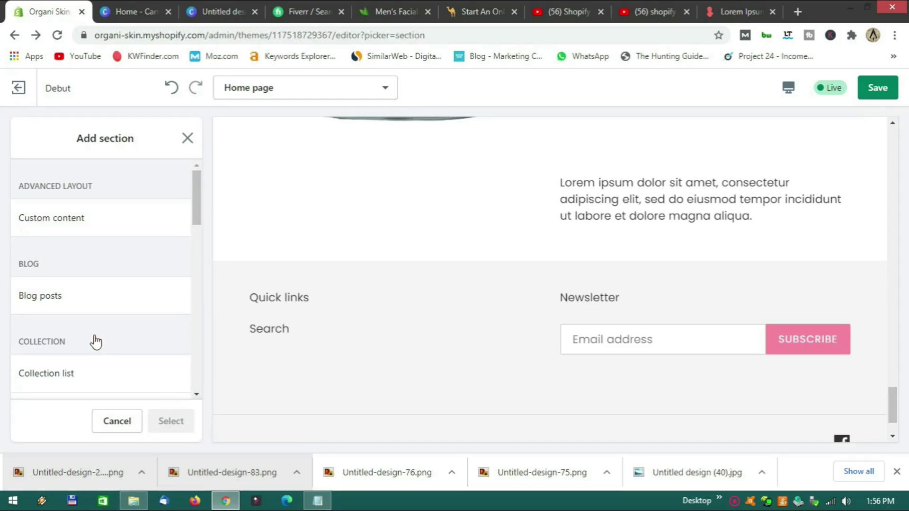
click(82, 307)
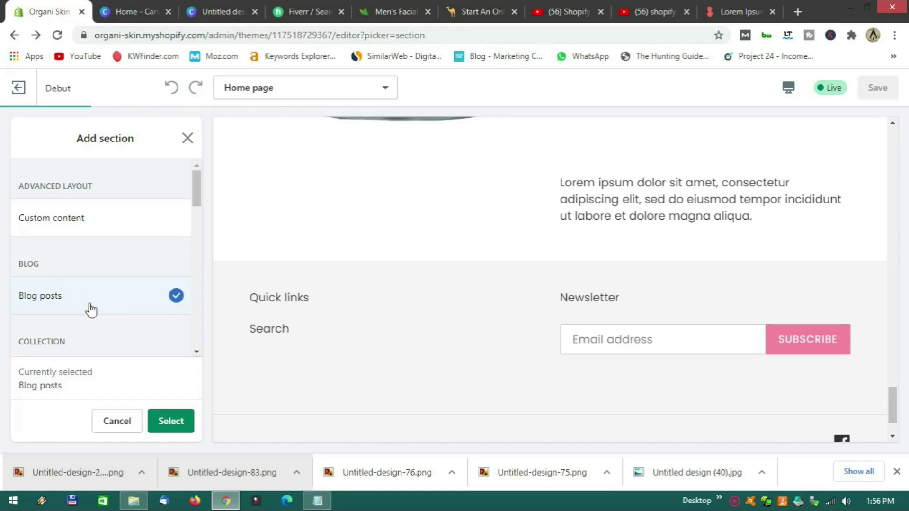
click(167, 420)
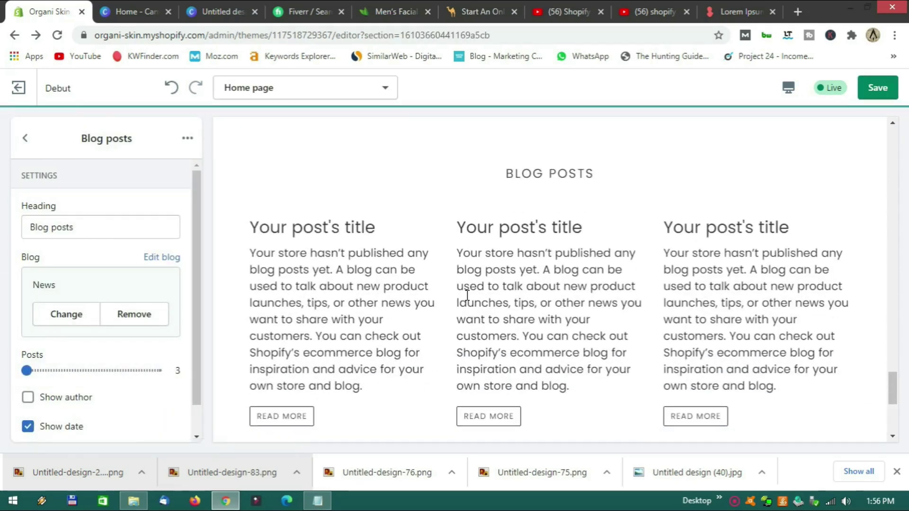
scroll(446, 349, up, 3)
scroll(449, 348, up, 3)
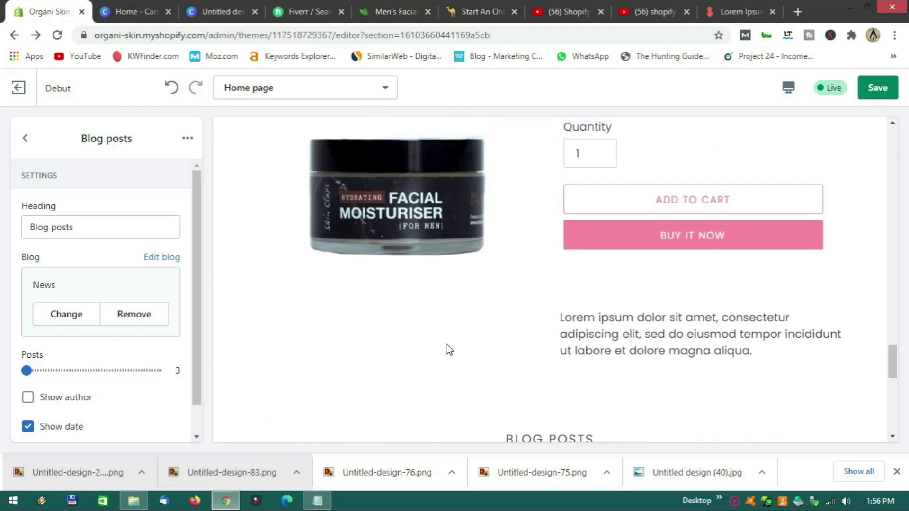
scroll(449, 349, down, 9)
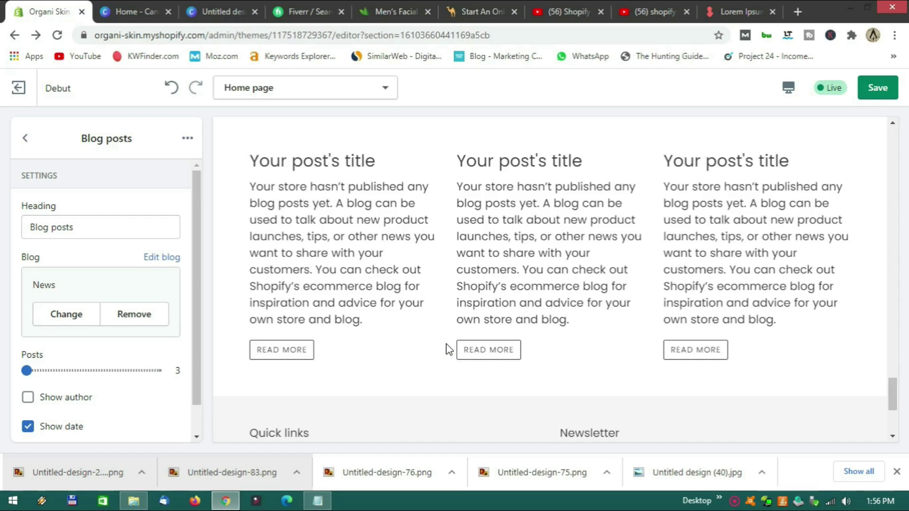
scroll(449, 349, up, 3)
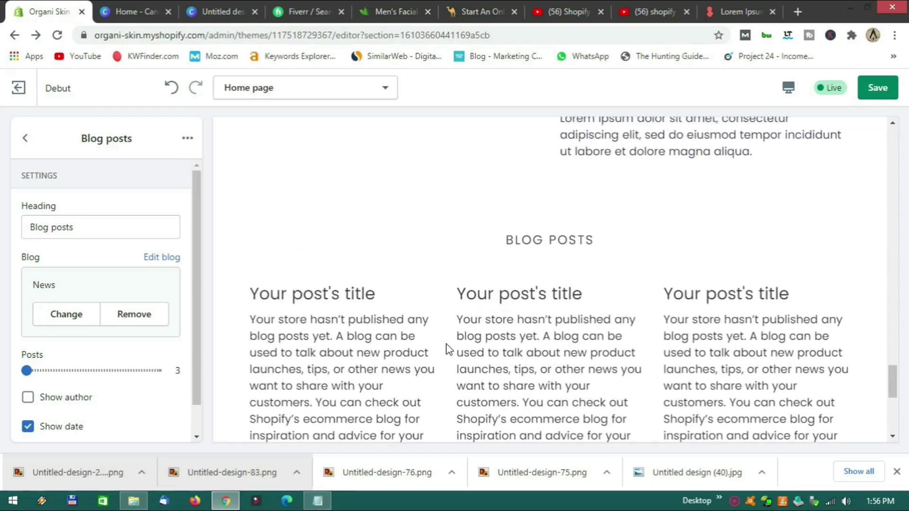
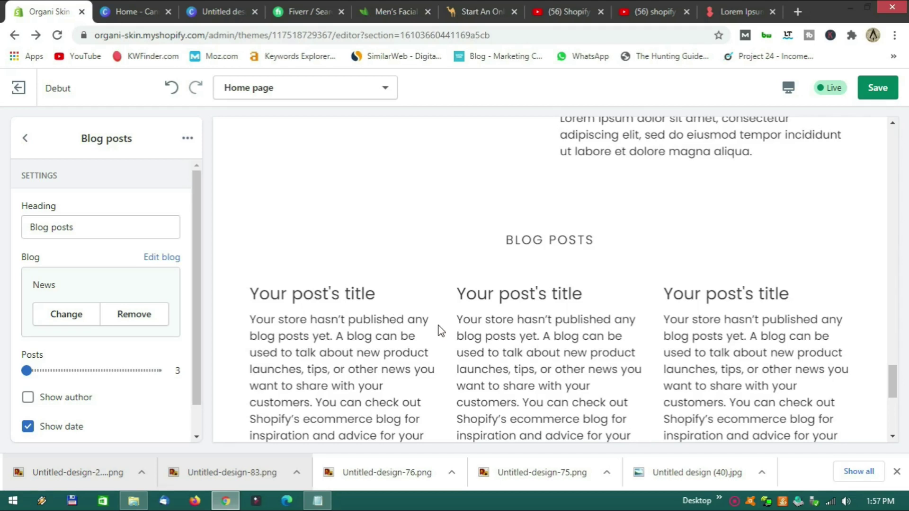
Change the blog section heading from 'Blog posts' to 'Latest News'.
scroll(438, 345, down, 4)
scroll(439, 345, up, 4)
scroll(439, 346, up, 1)
click(93, 225)
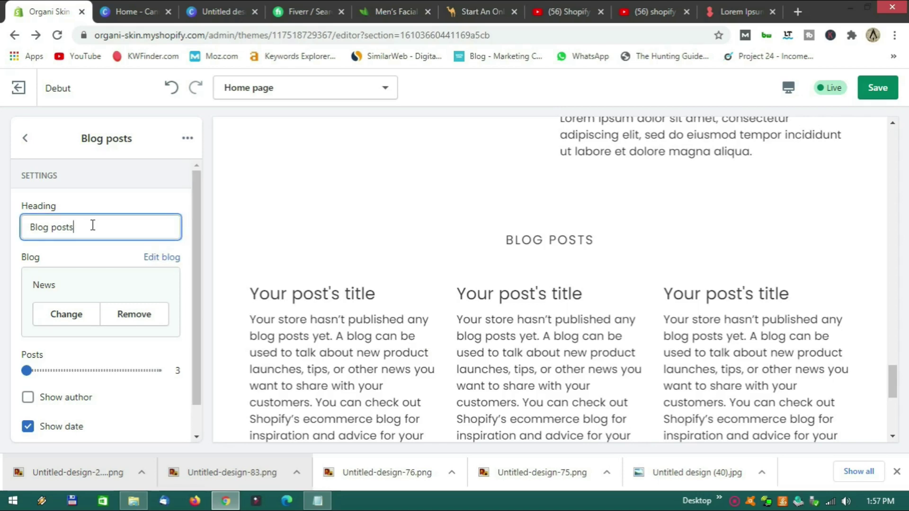
key(BackSpace)
key(BackSpace)
key(BackSpace)
key(BackSpace)
key(BackSpace)
key(BackSpace)
key(BackSpace)
key(BackSpace)
key(BackSpace)
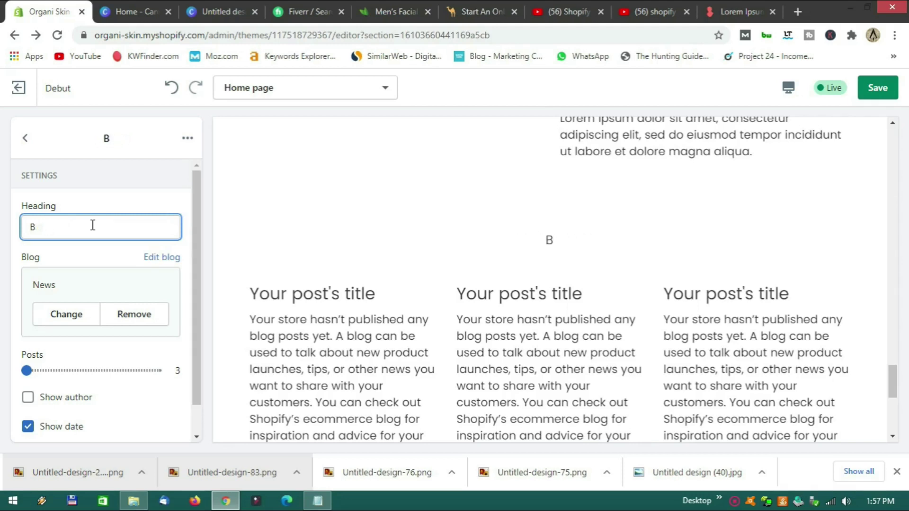
key(BackSpace)
text(New)
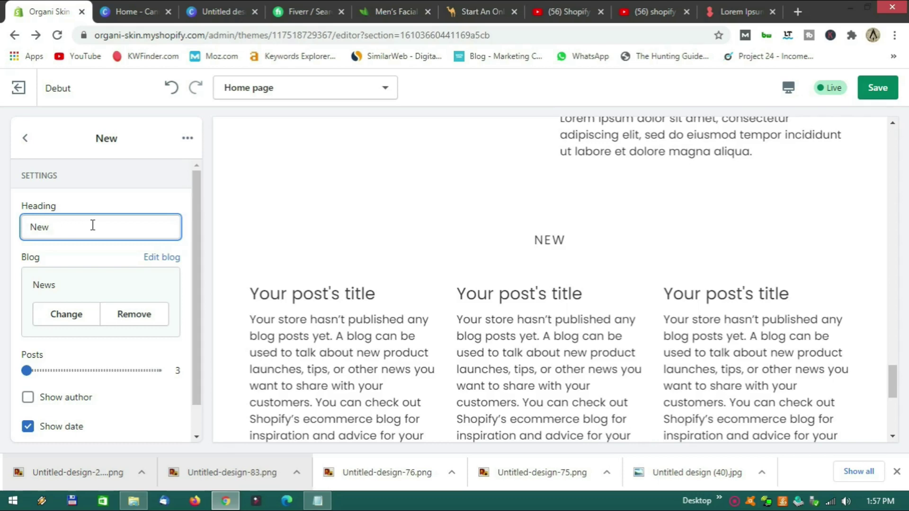
key(BackSpace)
key(BackSpace)
key(BackSpace)
key(BackSpace)
text(Latest N)
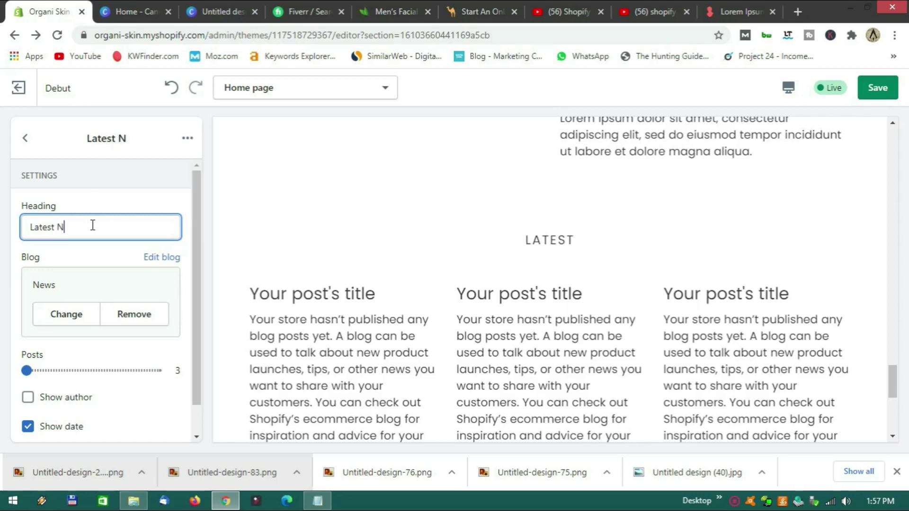
text(ewa)
key(BackSpace)
text(s)
key(BackSpace)
text(s)
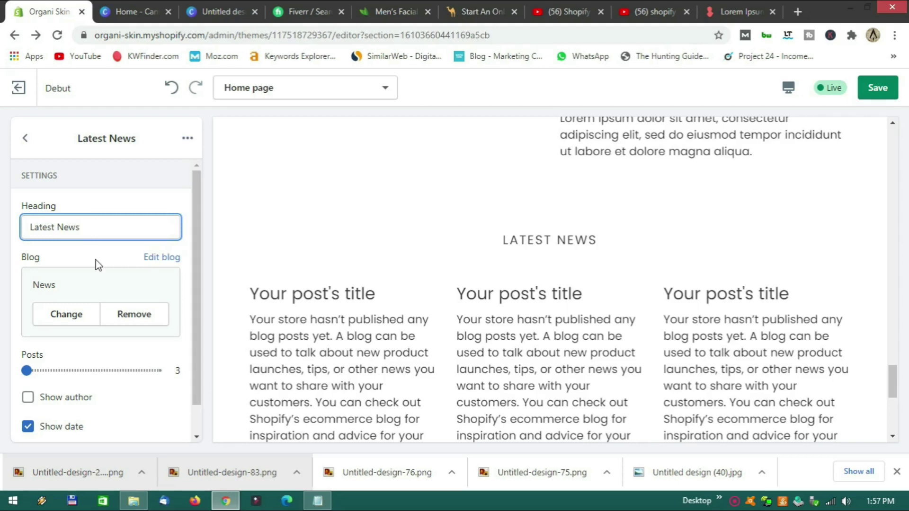
Turn on Show author and the 'View all' button, then return to the sections list.
scroll(98, 264, down, 2)
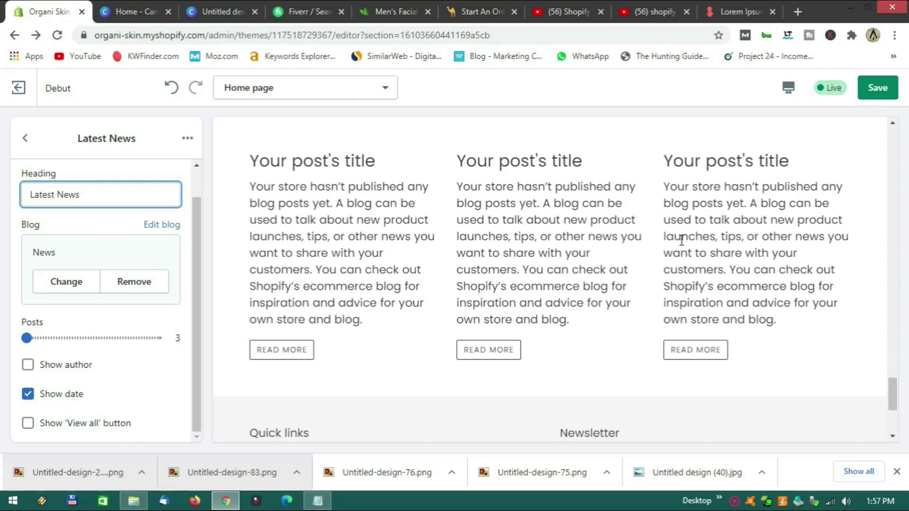
click(28, 366)
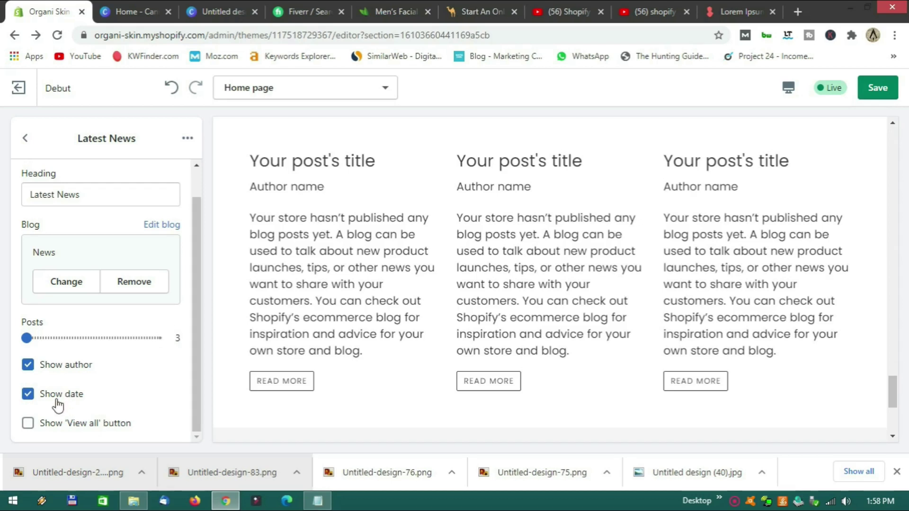
click(28, 423)
scroll(331, 357, down, 4)
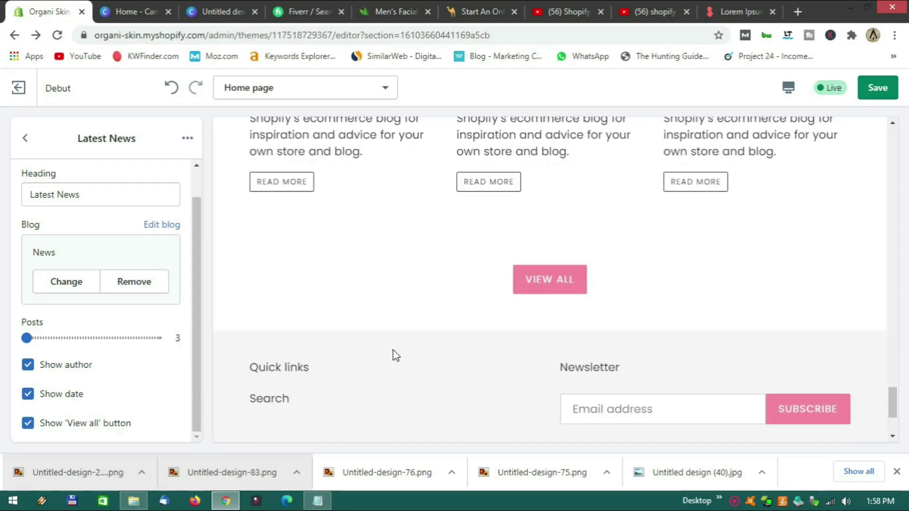
scroll(394, 355, up, 2)
scroll(400, 358, down, 4)
scroll(399, 356, up, 3)
scroll(400, 357, down, 2)
scroll(378, 331, down, 1)
scroll(379, 330, up, 3)
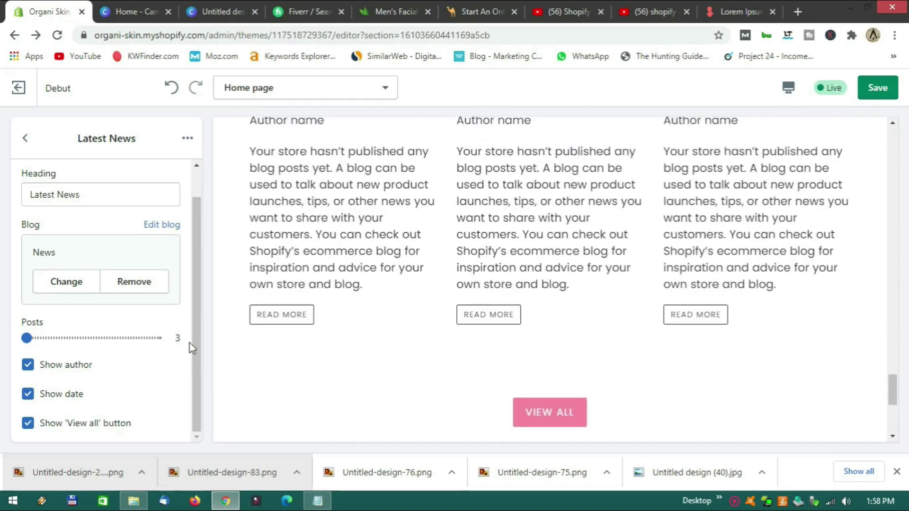
scroll(189, 343, up, 1)
click(25, 138)
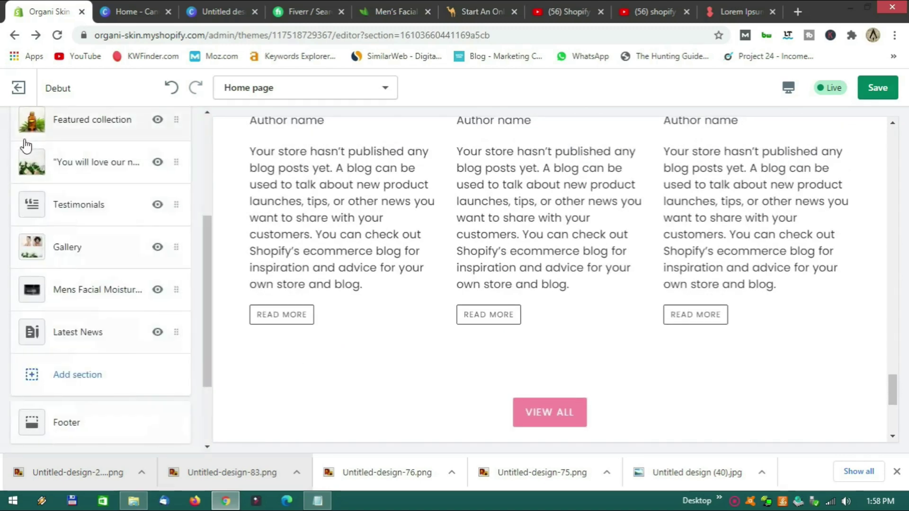
Open the Footer's Newsletter block and place the cursor in its Heading field.
scroll(128, 376, down, 2)
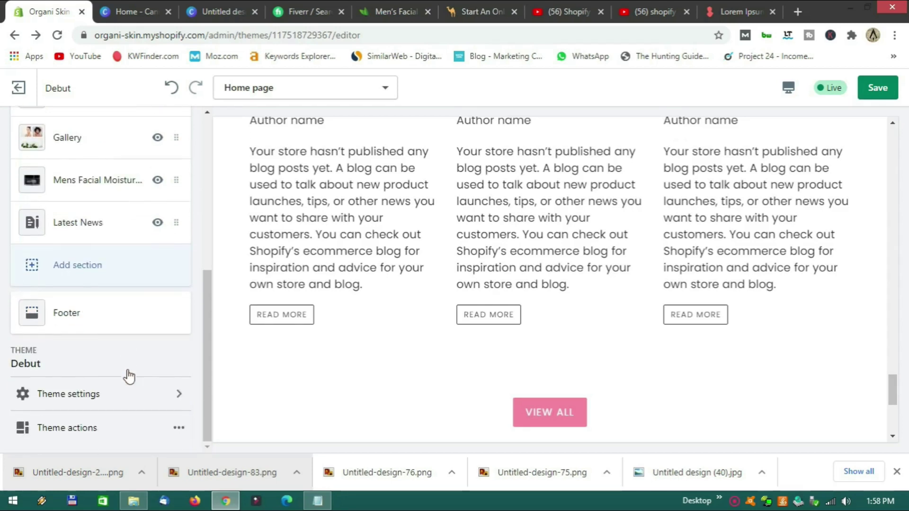
click(98, 318)
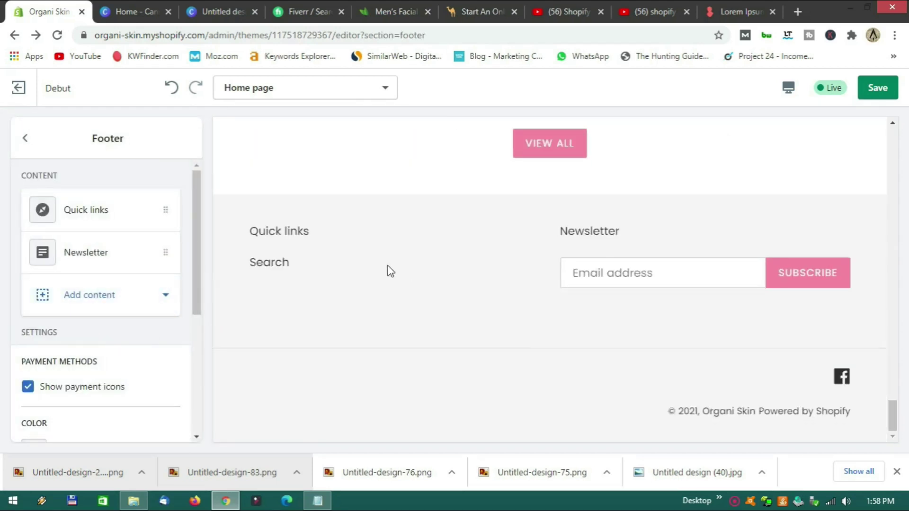
click(101, 259)
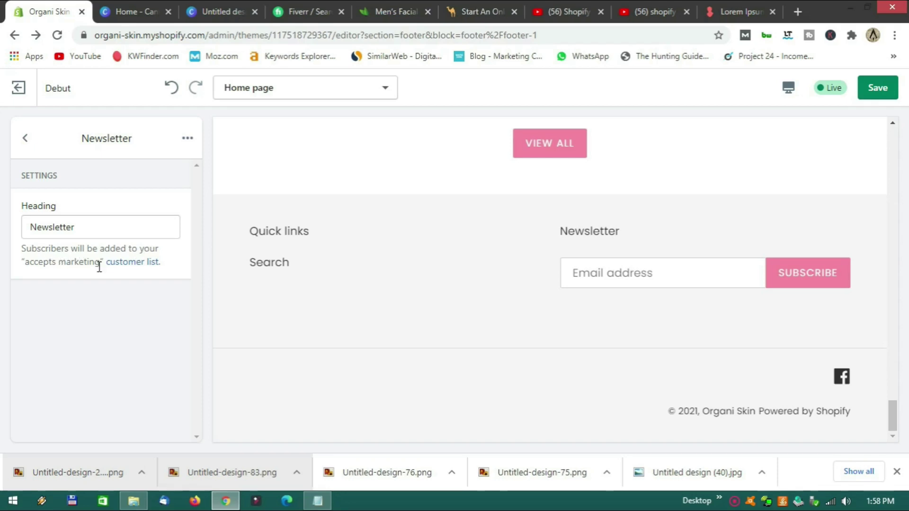
click(28, 144)
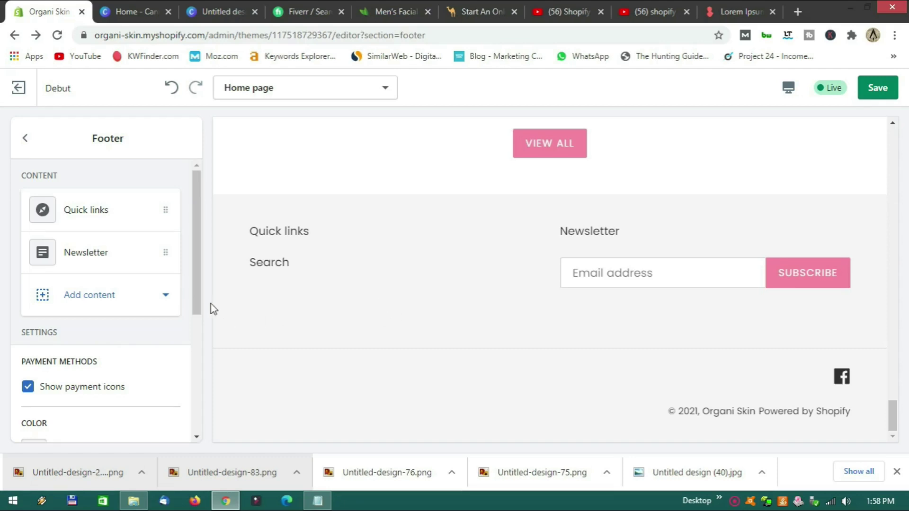
scroll(156, 339, down, 4)
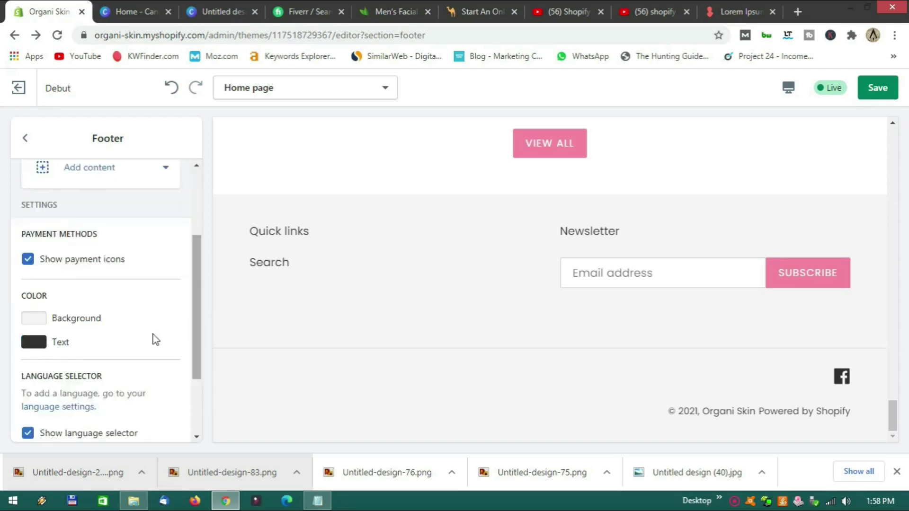
scroll(156, 339, up, 4)
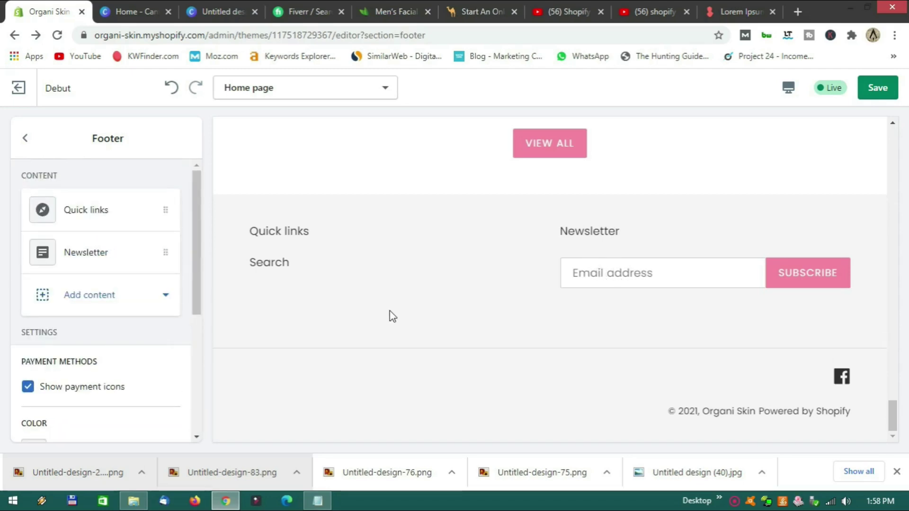
click(118, 260)
click(108, 228)
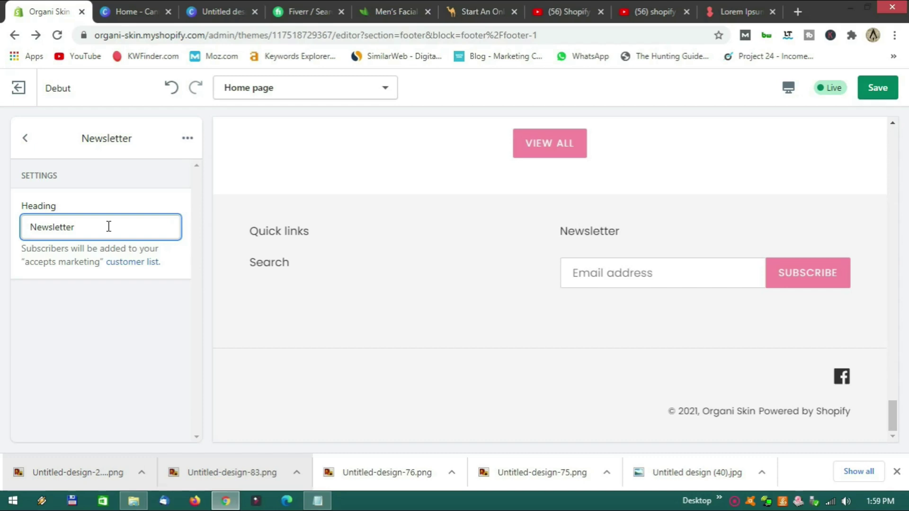
Replace the Newsletter heading with 'Sign up to our newsletter and receive a R20 off discount code'.
key(BackSpace)
key(BackSpace)
key(BackSpace)
key(BackSpace)
key(BackSpace)
key(BackSpace)
key(BackSpace)
key(BackSpace)
key(BackSpace)
key(BackSpace)
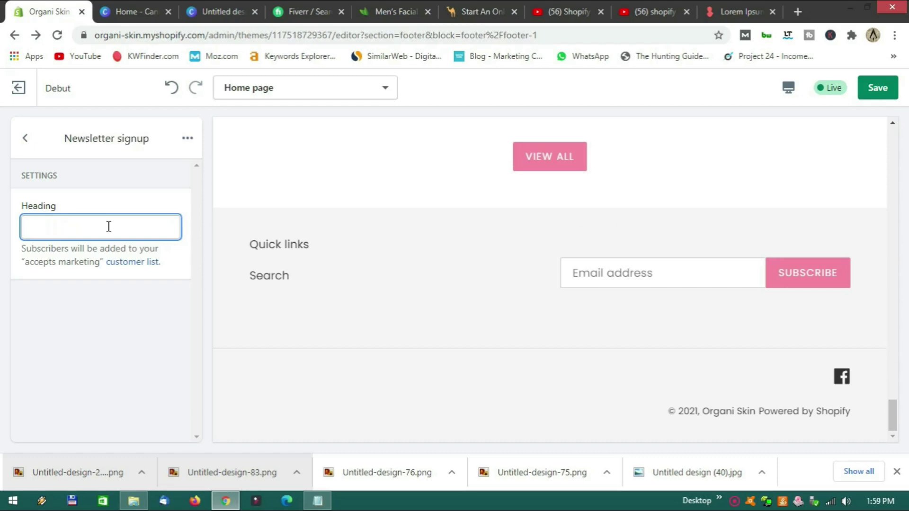
text(Add your email )
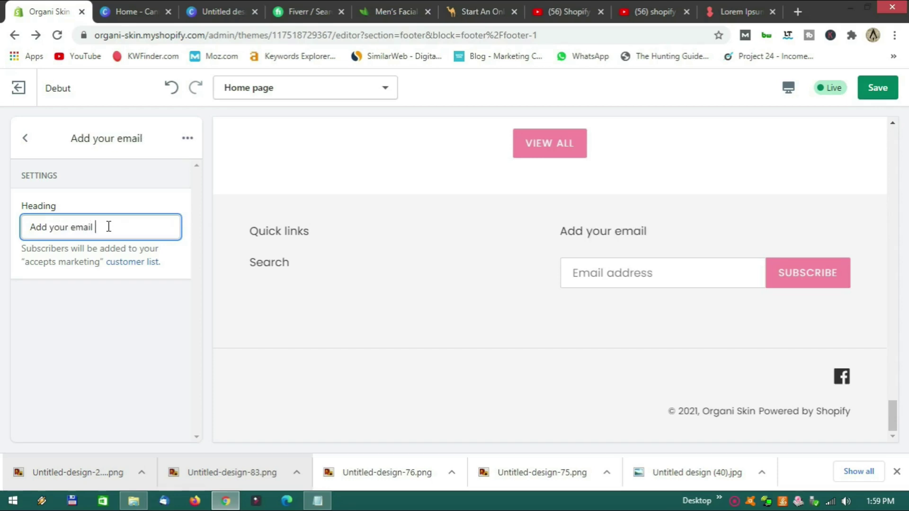
text(for futur)
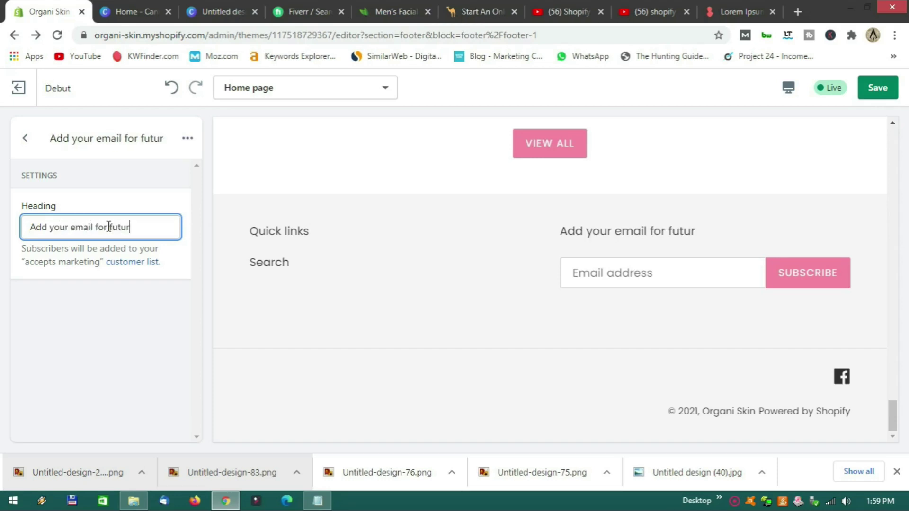
text(e products and )
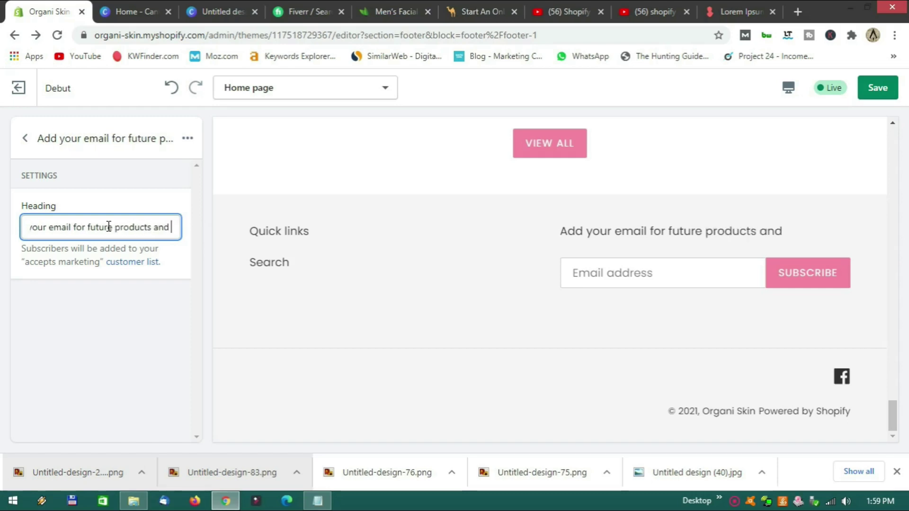
text(updautes)
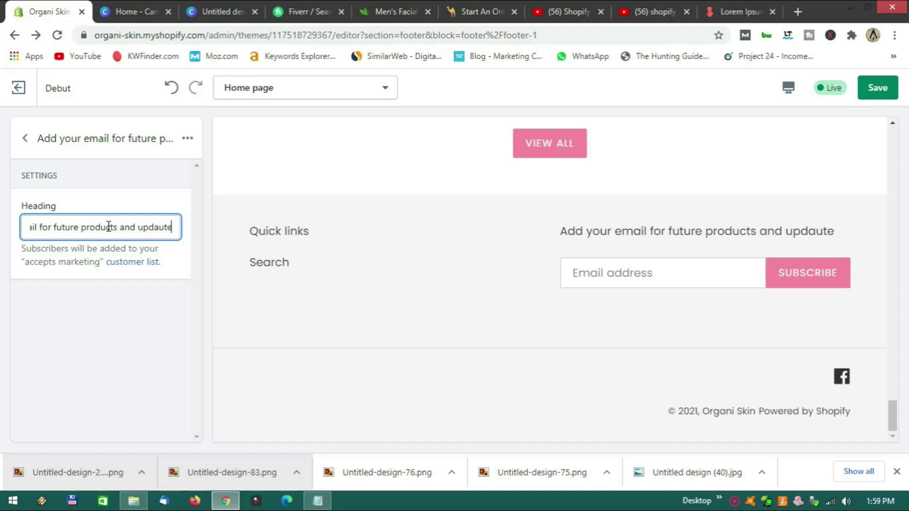
key(BackSpace)
key(BackSpace)
key(BackSpace)
key(BackSpace)
text(tes)
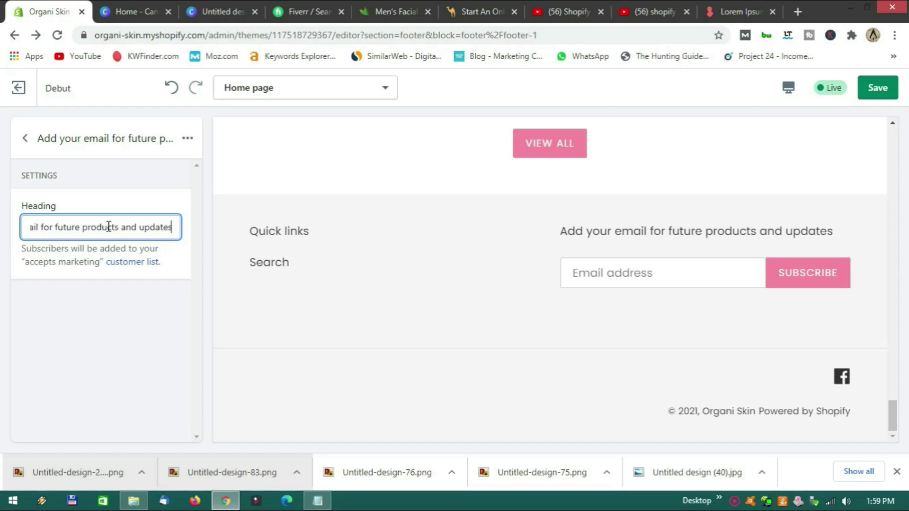
text(.)
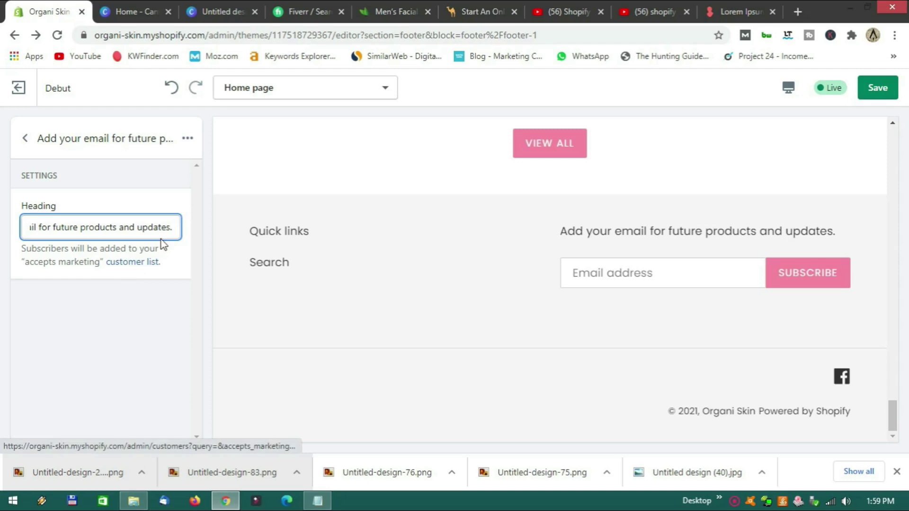
key(BackSpace)
key(BackSpace)
key(BackSpace)
key(BackSpace)
key(BackSpace)
key(BackSpace)
key(BackSpace)
key(BackSpace)
key(BackSpace)
key(BackSpace)
key(BackSpace)
key(BackSpace)
key(BackSpace)
key(BackSpace)
key(BackSpace)
key(BackSpace)
key(BackSpace)
key(BackSpace)
key(BackSpace)
key(BackSpace)
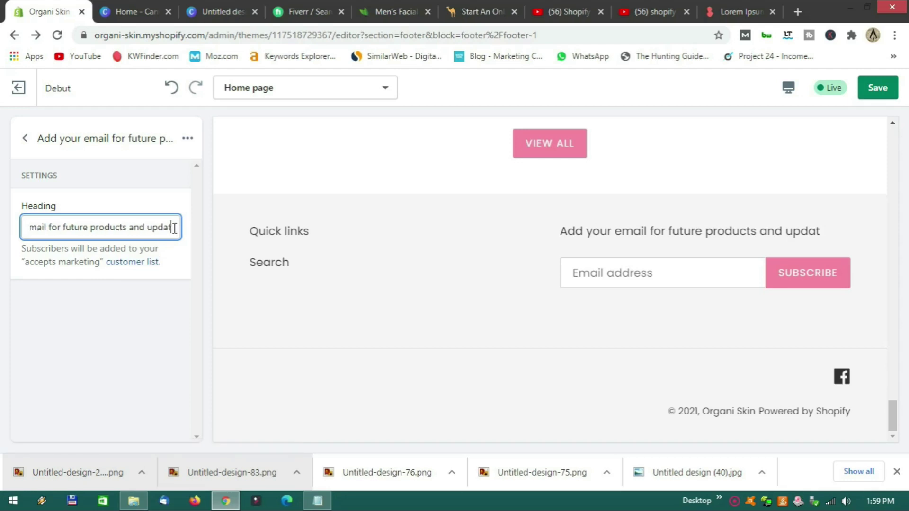
key(BackSpace)
key(BackSpace)
key(BackSpace)
key(BackSpace)
key(BackSpace)
key(BackSpace)
key(BackSpace)
key(BackSpace)
key(BackSpace)
key(BackSpace)
key(BackSpace)
key(BackSpace)
key(BackSpace)
key(BackSpace)
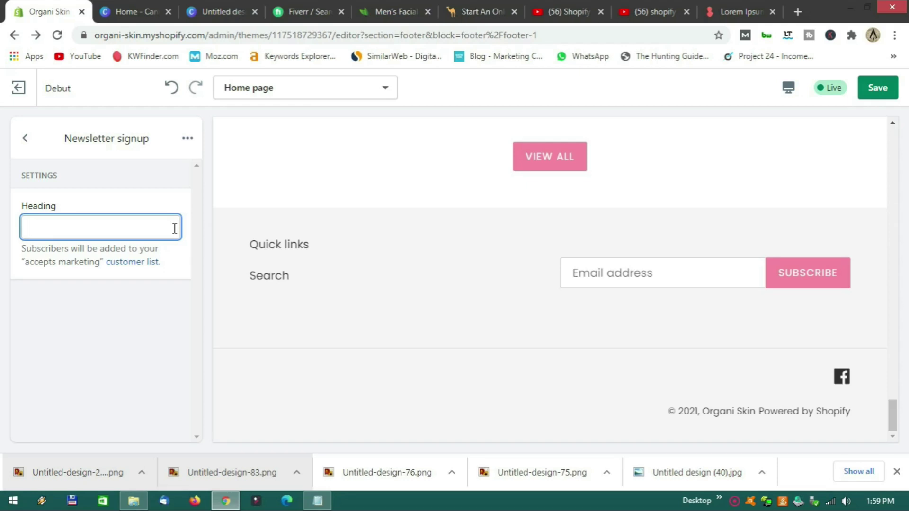
text(Sign u)
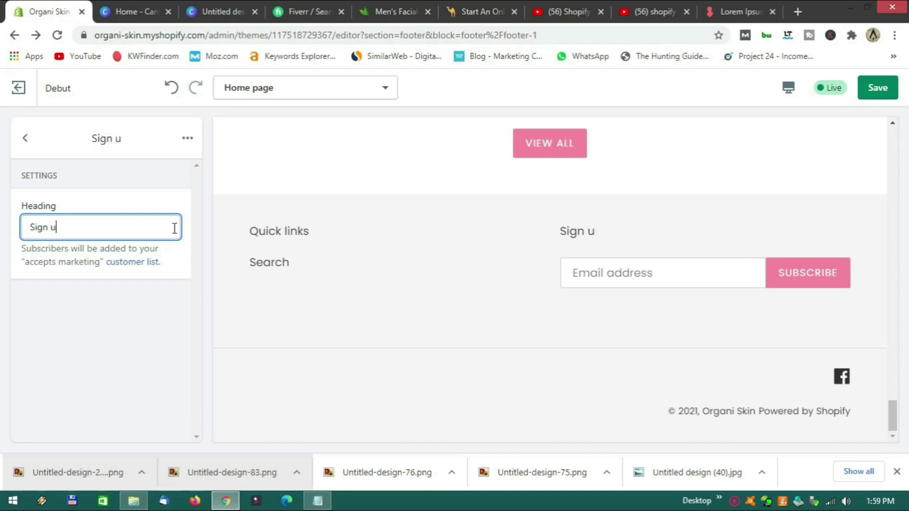
text(p to)
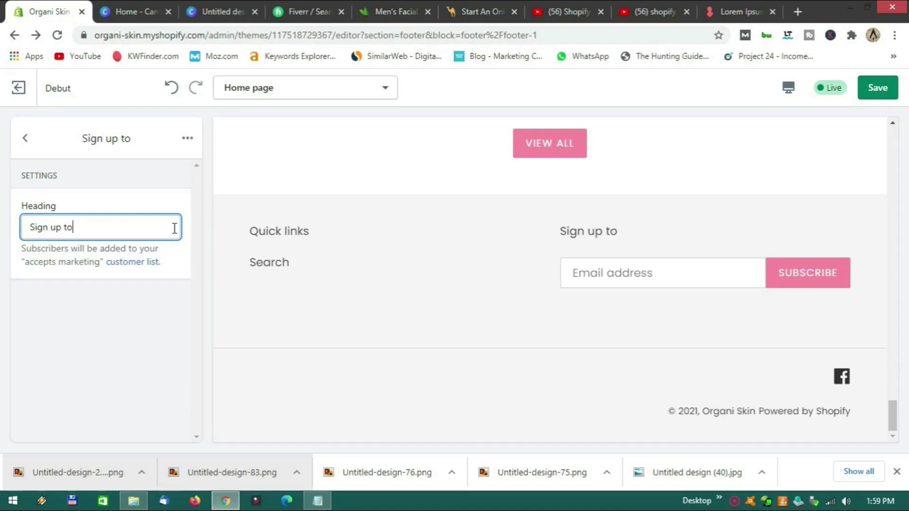
text( our new)
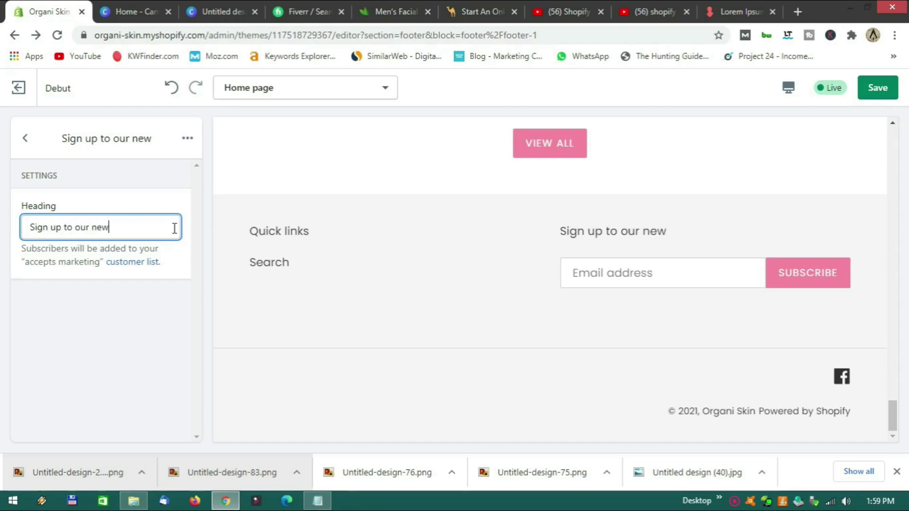
text(sletter)
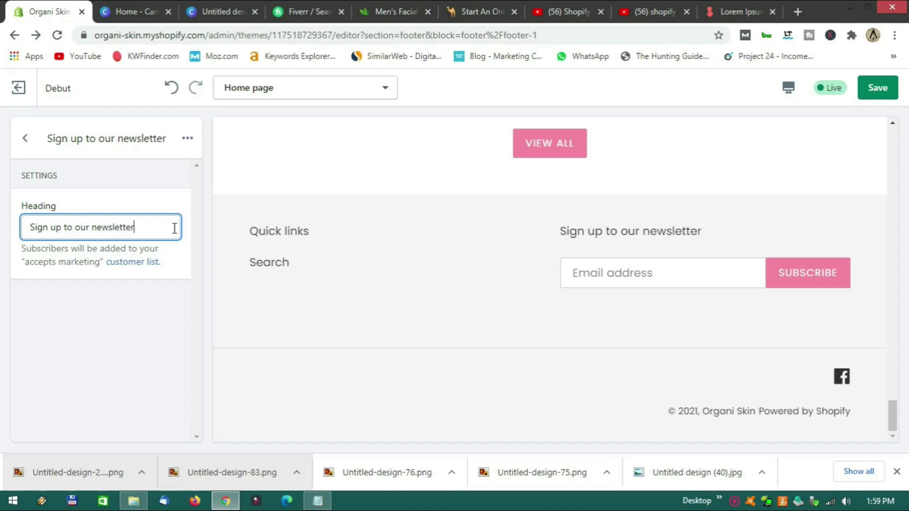
text( and recive)
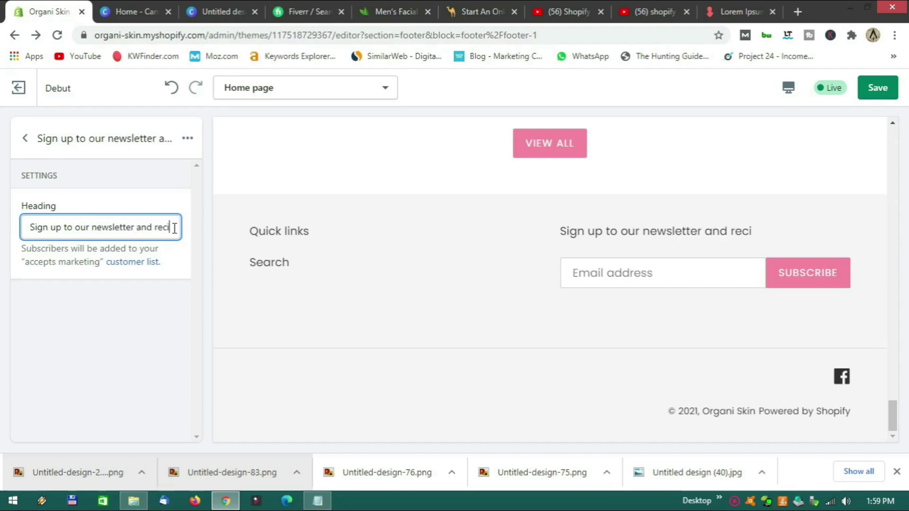
key(BackSpace)
key(BackSpace)
text(eve)
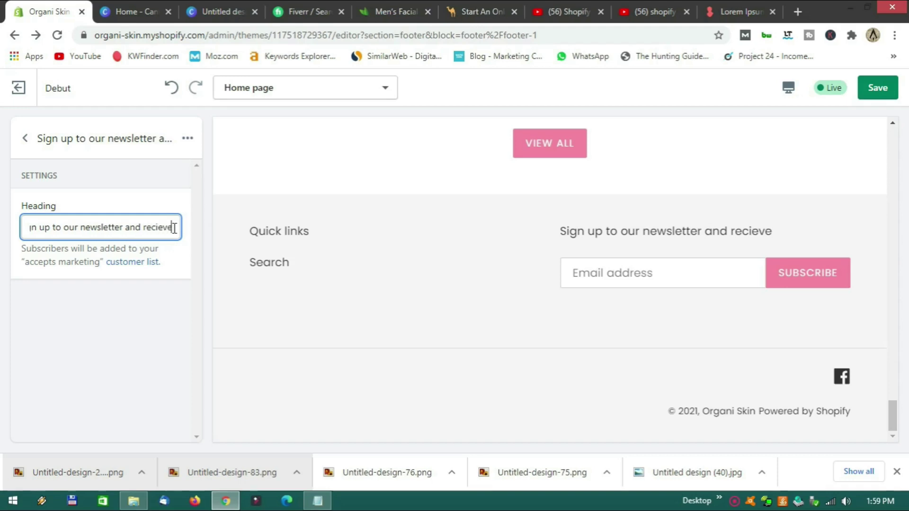
text( a R)
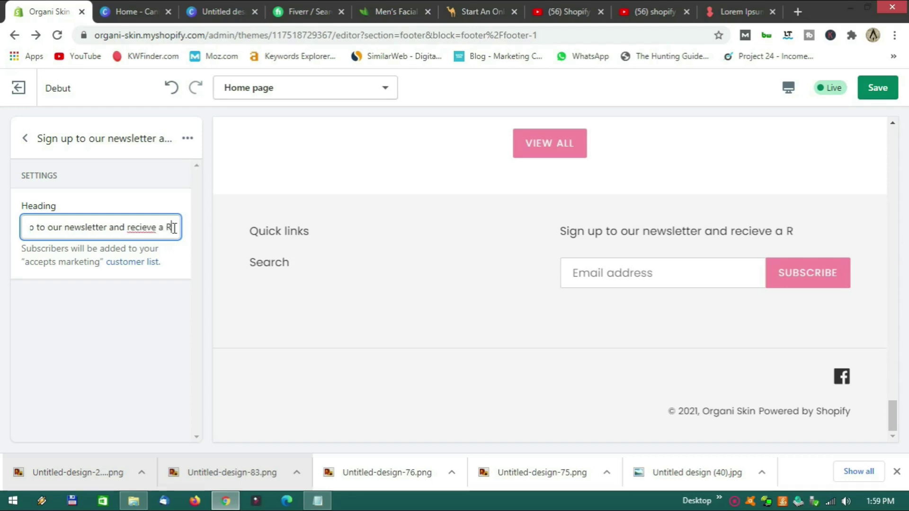
text(20 off dicso)
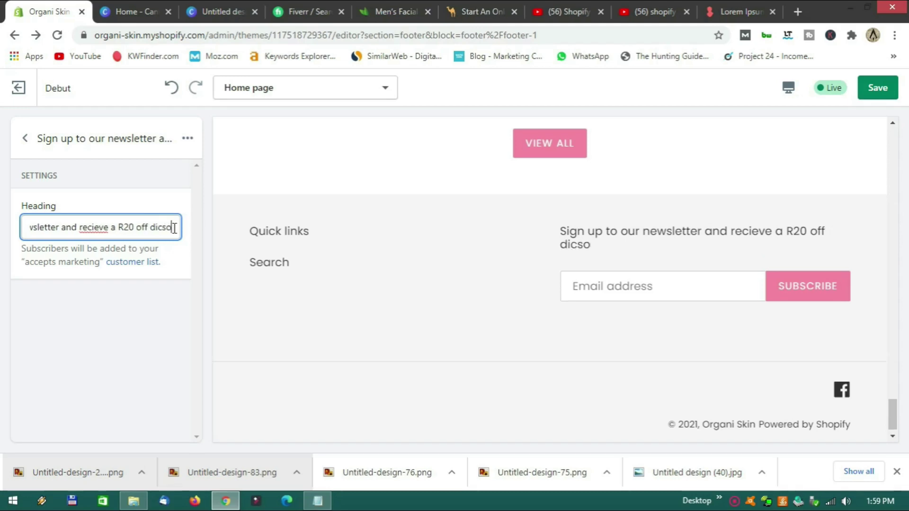
text(unt code)
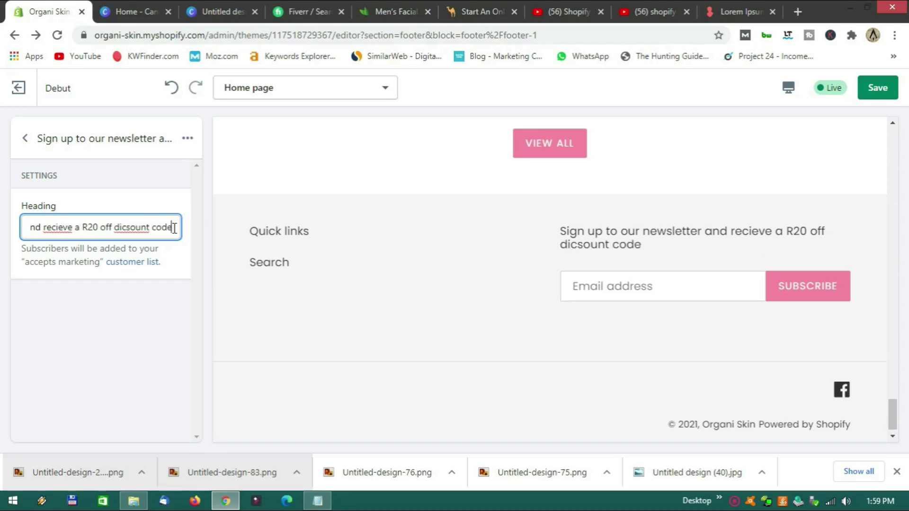
Correct the misspelled 'dicsount' and 'recieve' using the spellcheck suggestions.
right_click(131, 228)
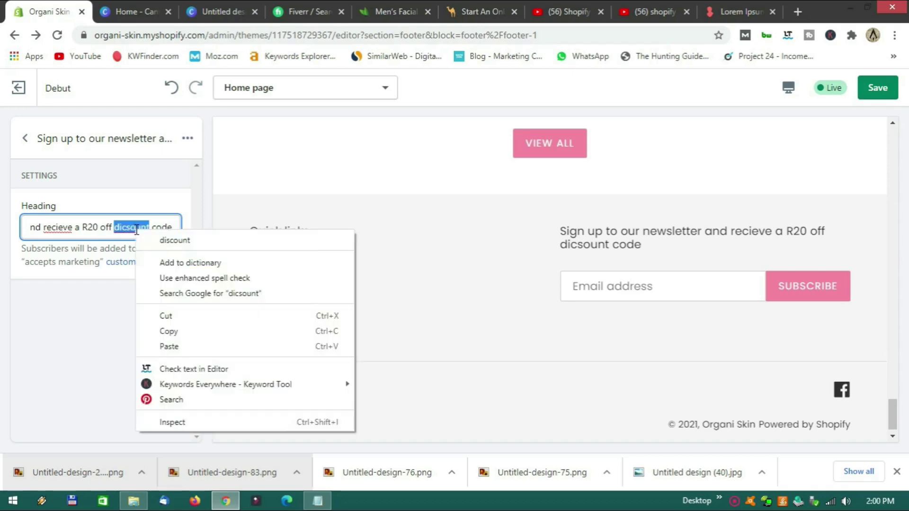
click(166, 240)
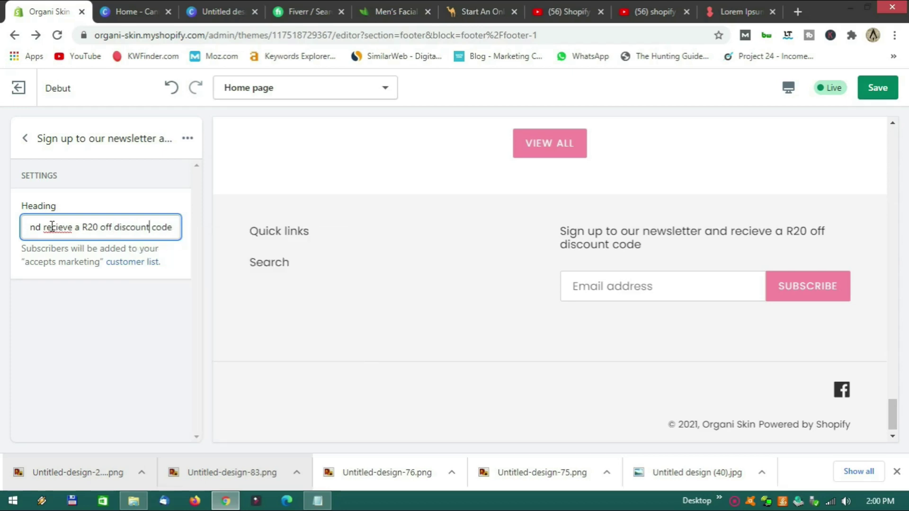
right_click(52, 227)
click(89, 237)
Check the Quick links block's footer menu, leaving its menu choice unchanged.
click(25, 138)
click(72, 211)
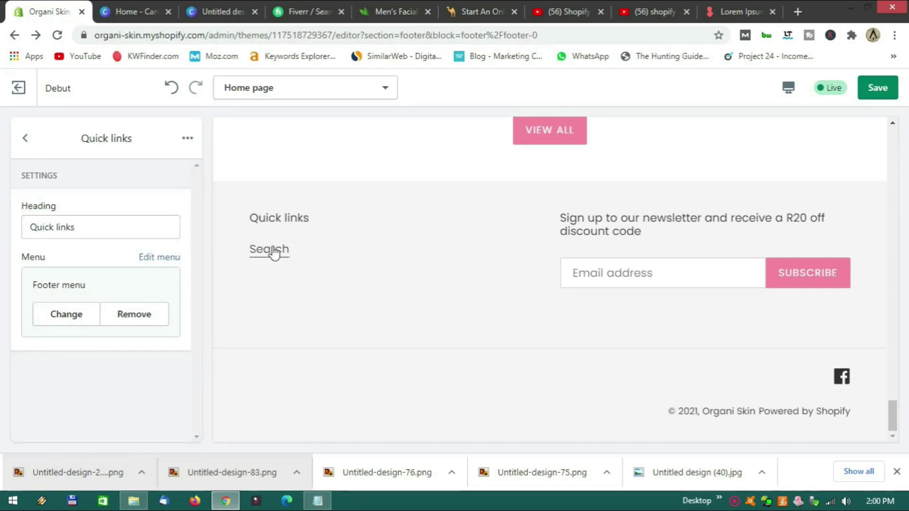
click(157, 258)
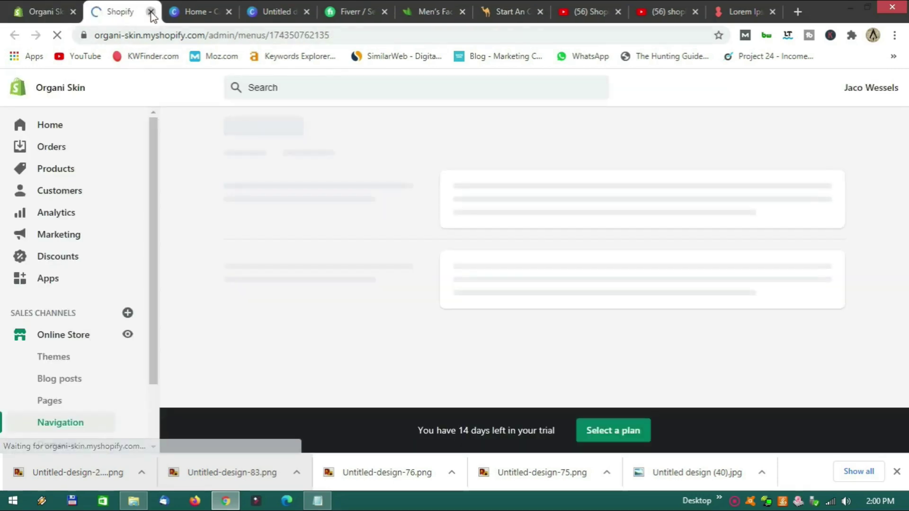
click(149, 11)
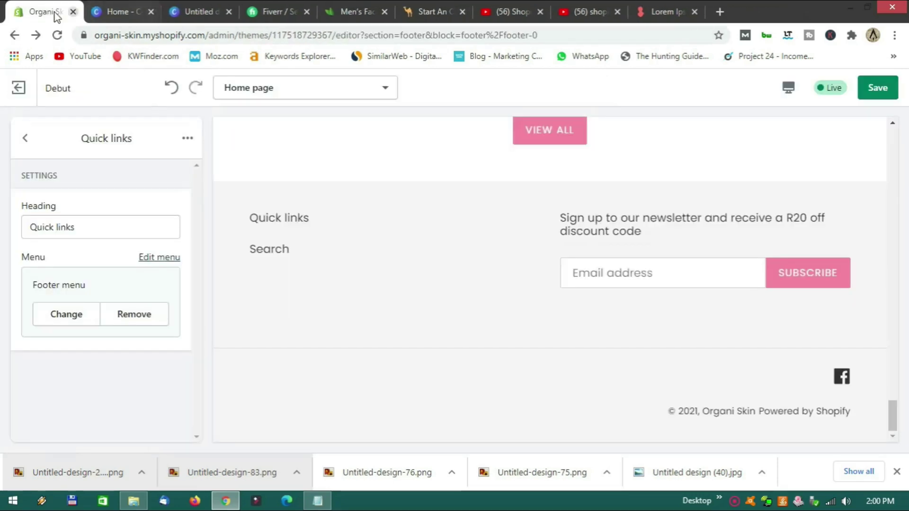
click(76, 316)
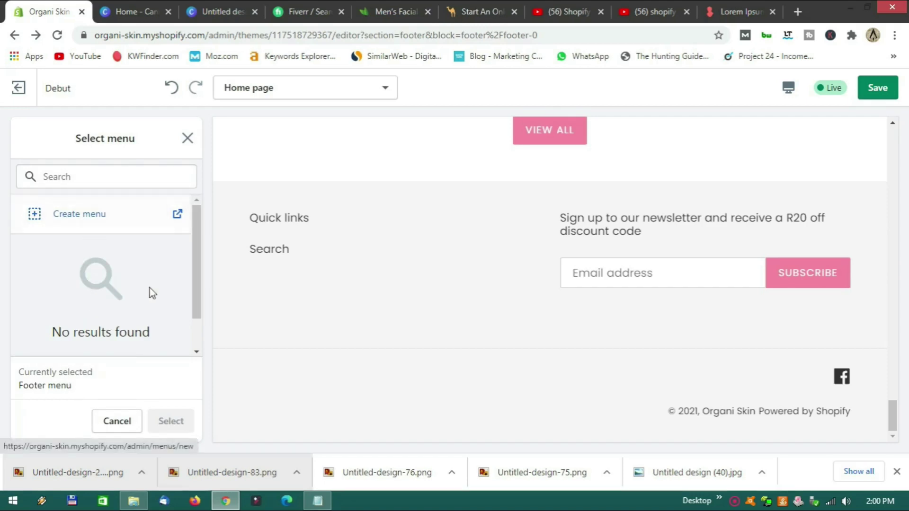
click(127, 421)
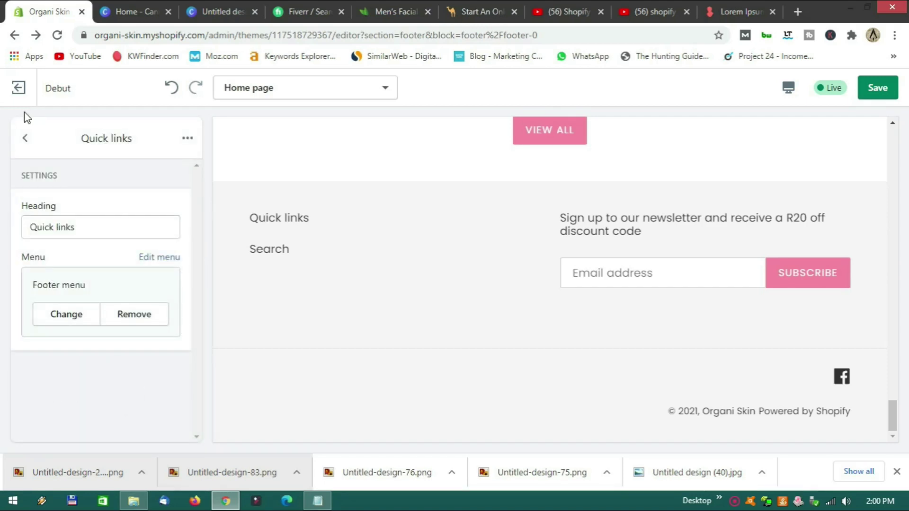
Uncheck Show currency selector in the footer settings and return to the sections list.
click(24, 137)
scroll(151, 324, down, 3)
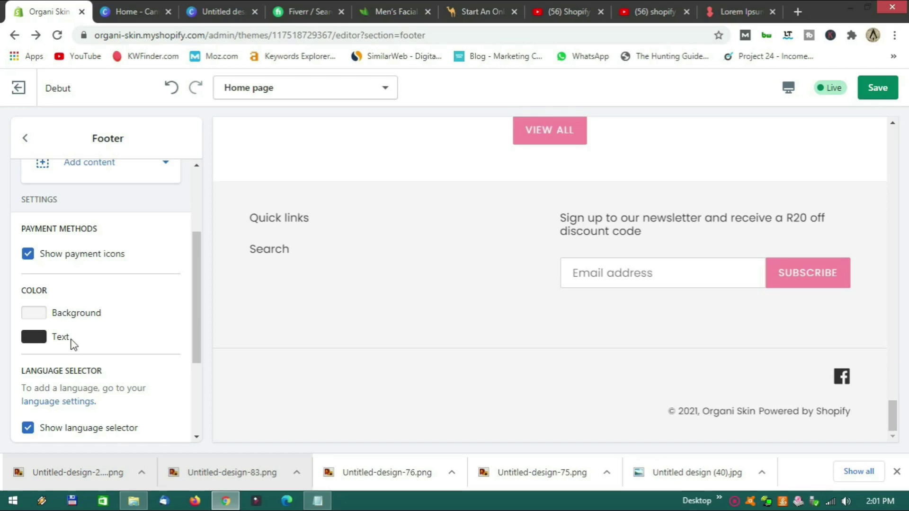
scroll(131, 338, down, 3)
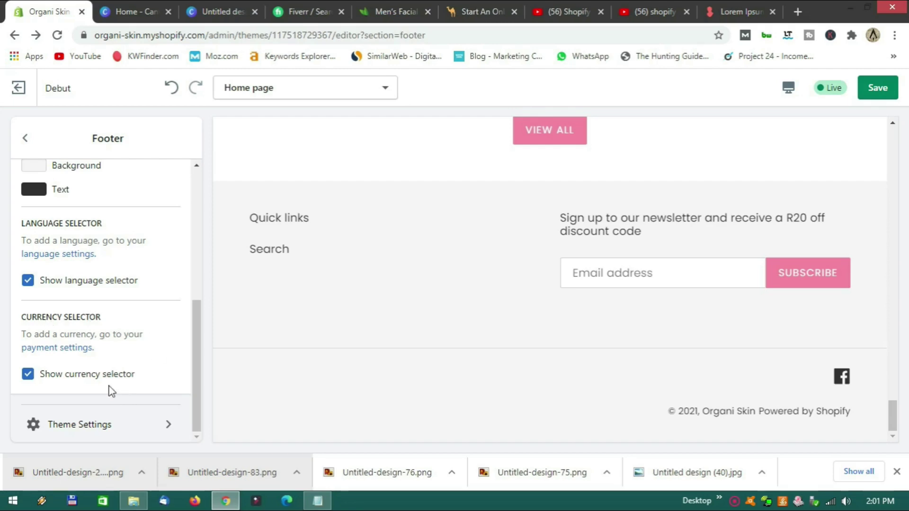
click(28, 378)
scroll(150, 359, up, 6)
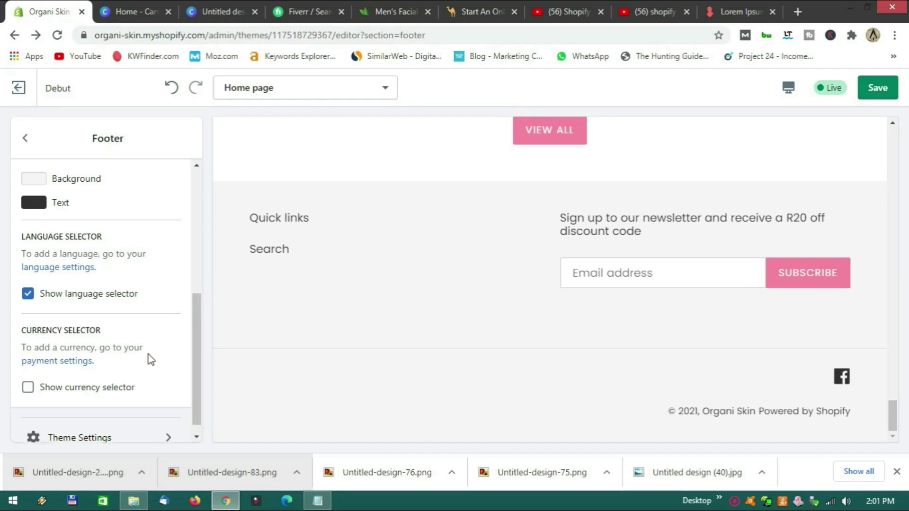
click(25, 138)
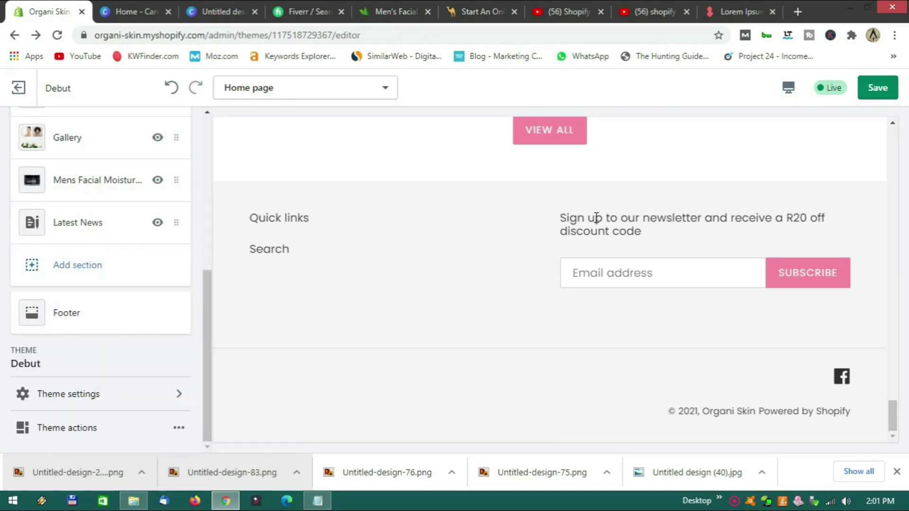
click(789, 89)
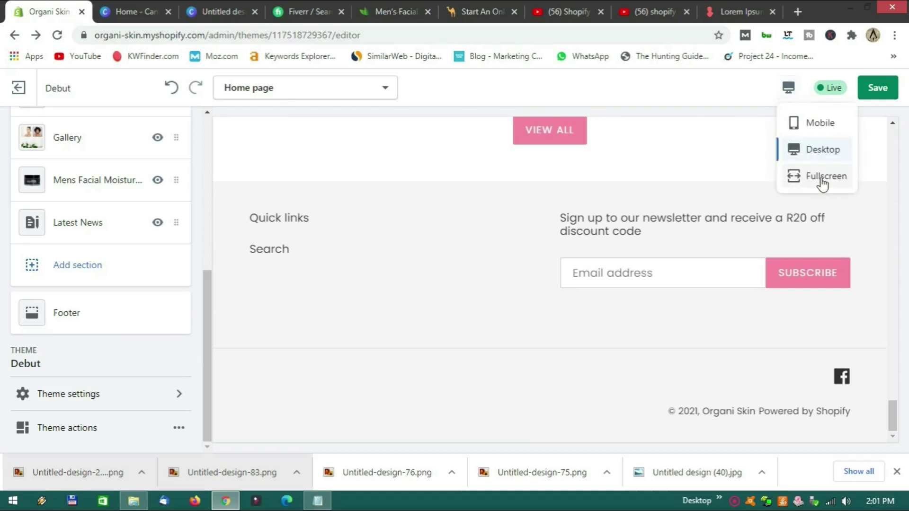
click(809, 179)
scroll(426, 337, up, 10)
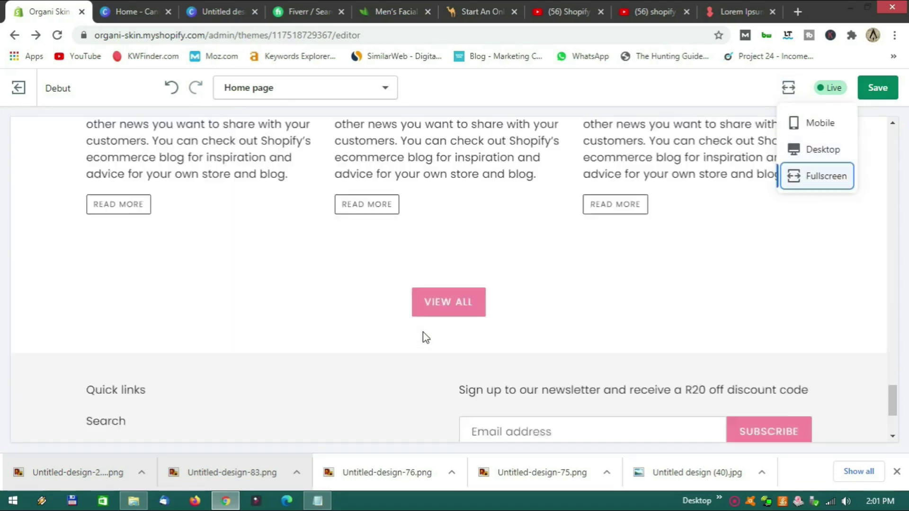
scroll(426, 337, up, 15)
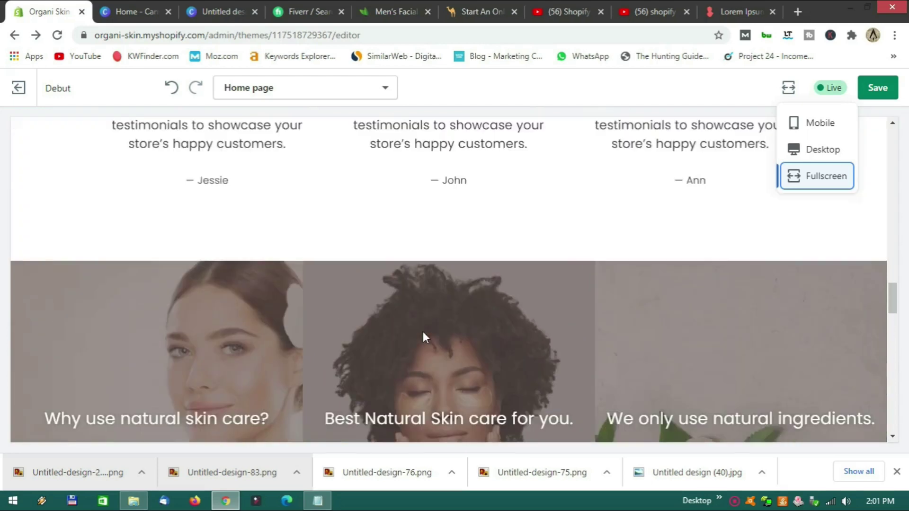
scroll(426, 337, up, 10)
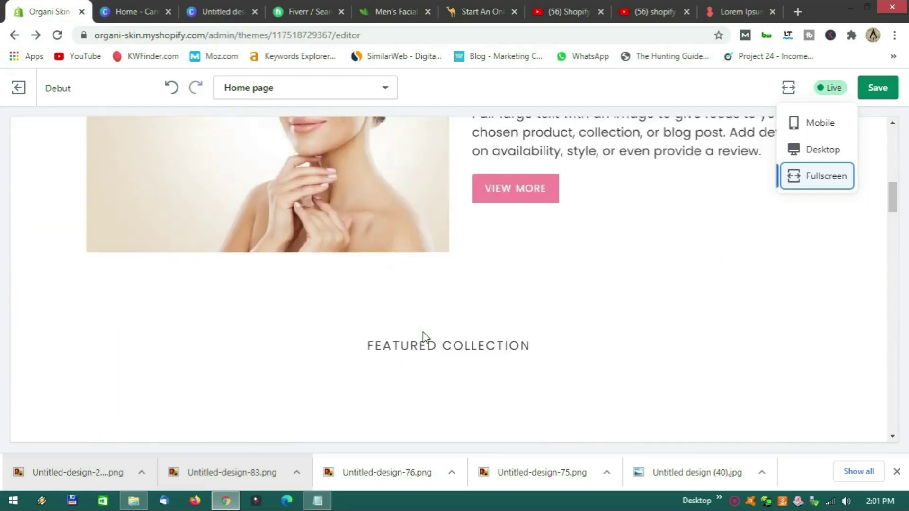
scroll(423, 337, down, 10)
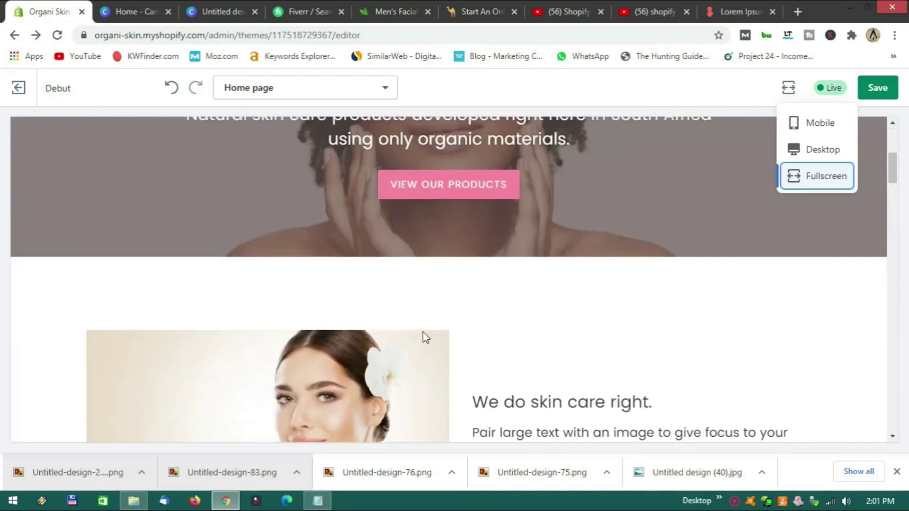
scroll(424, 334, down, 15)
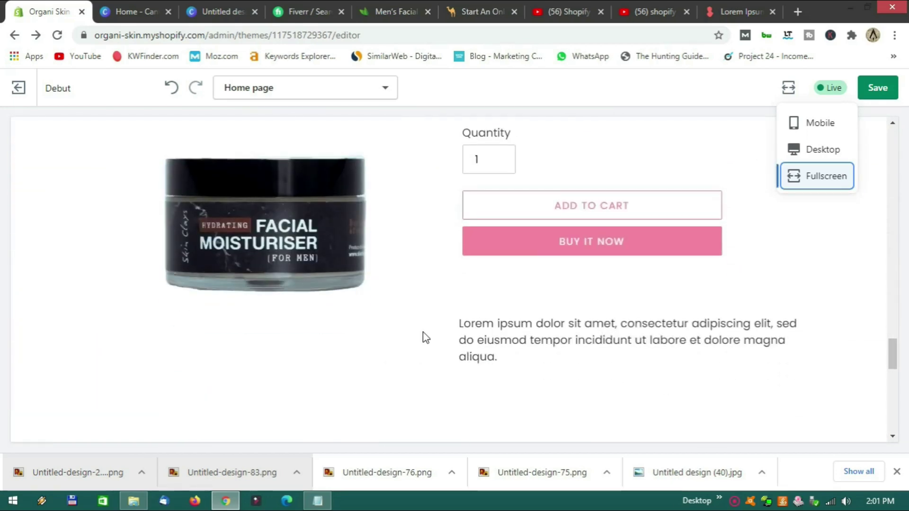
scroll(421, 326, down, 1)
scroll(419, 288, up, 10)
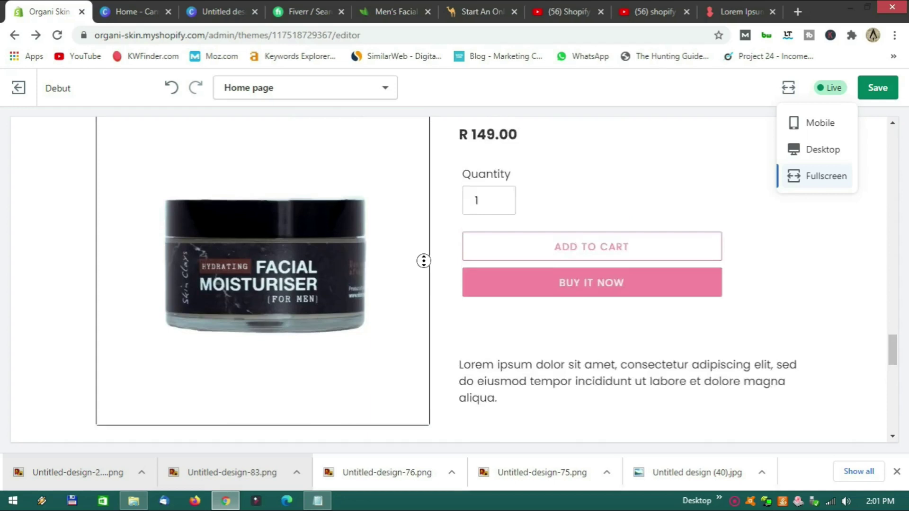
scroll(440, 259, up, 15)
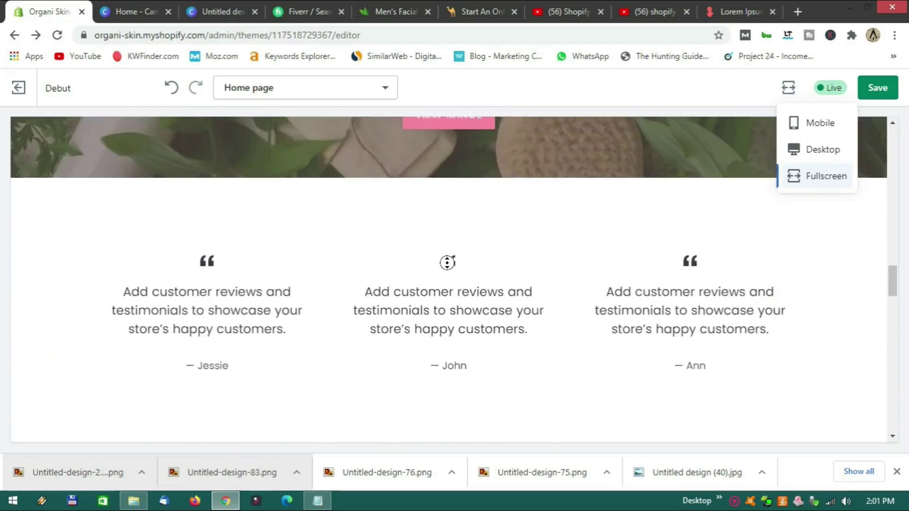
scroll(449, 268, up, 10)
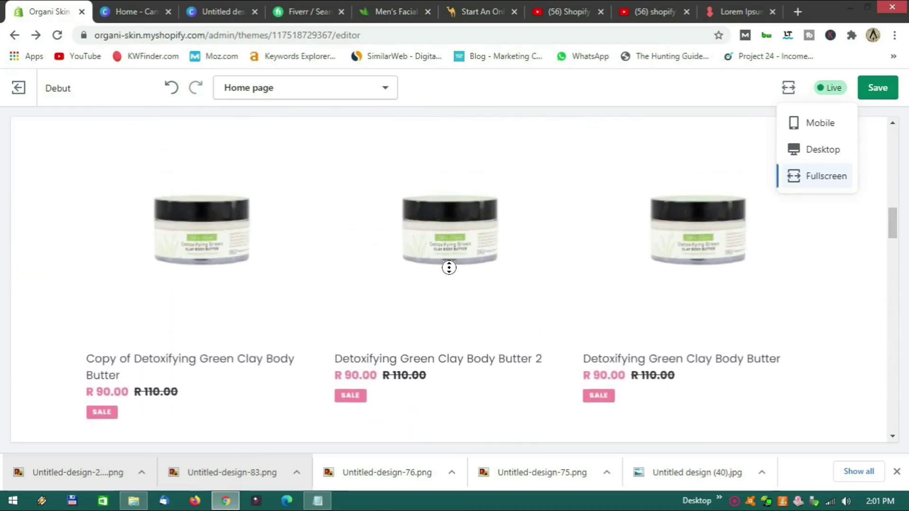
scroll(449, 267, up, 10)
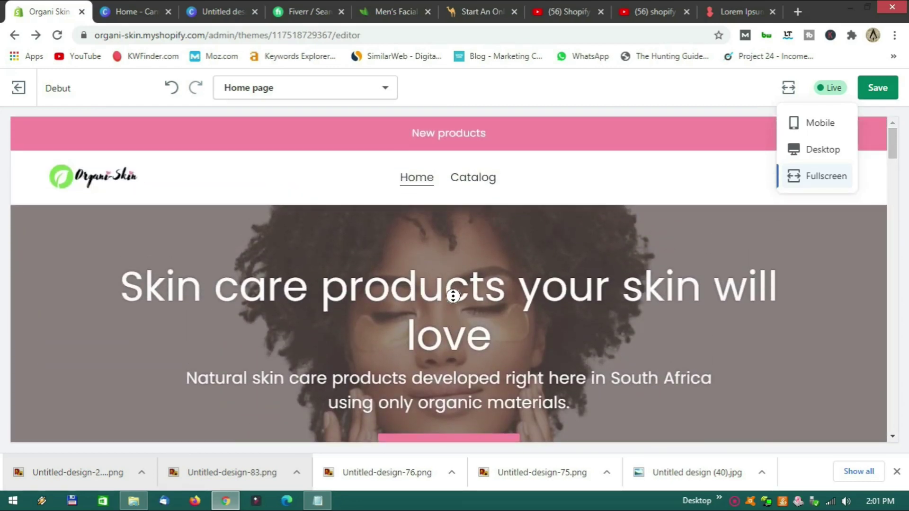
scroll(451, 343, down, 1)
scroll(451, 343, down, 10)
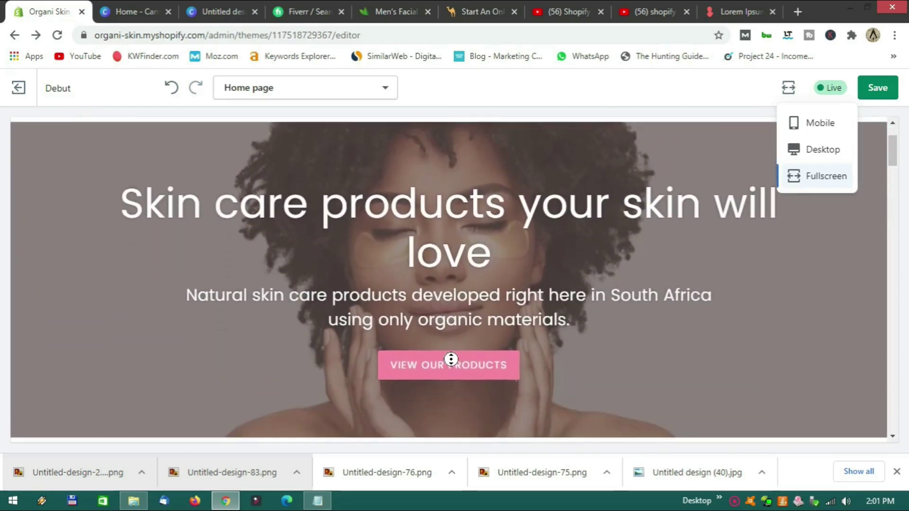
scroll(450, 362, down, 13)
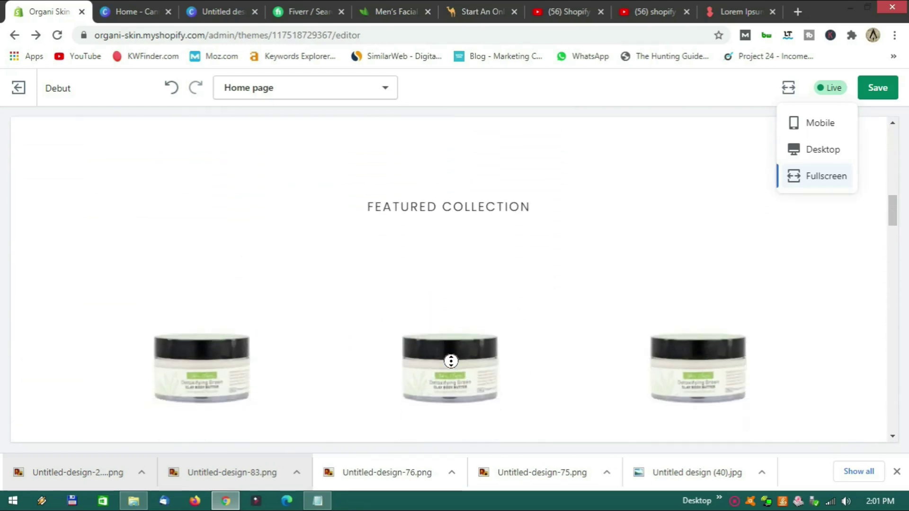
scroll(450, 362, down, 12)
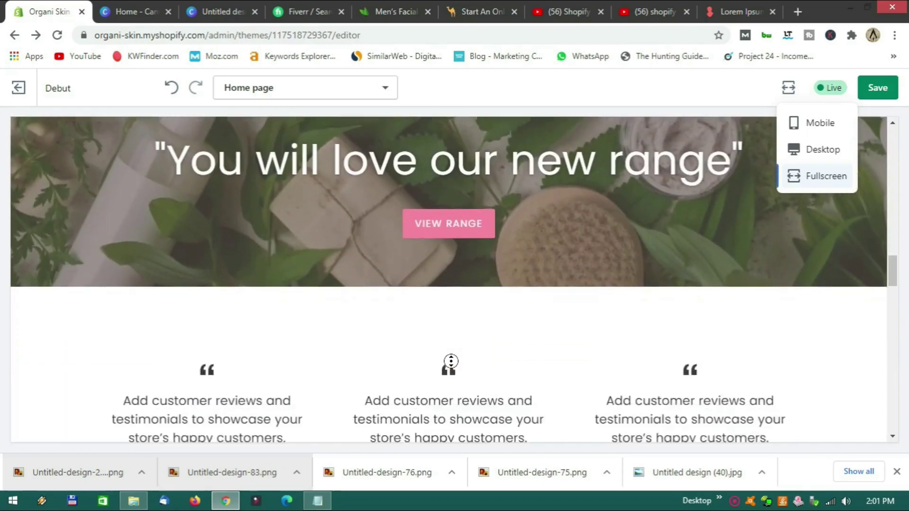
scroll(450, 361, down, 12)
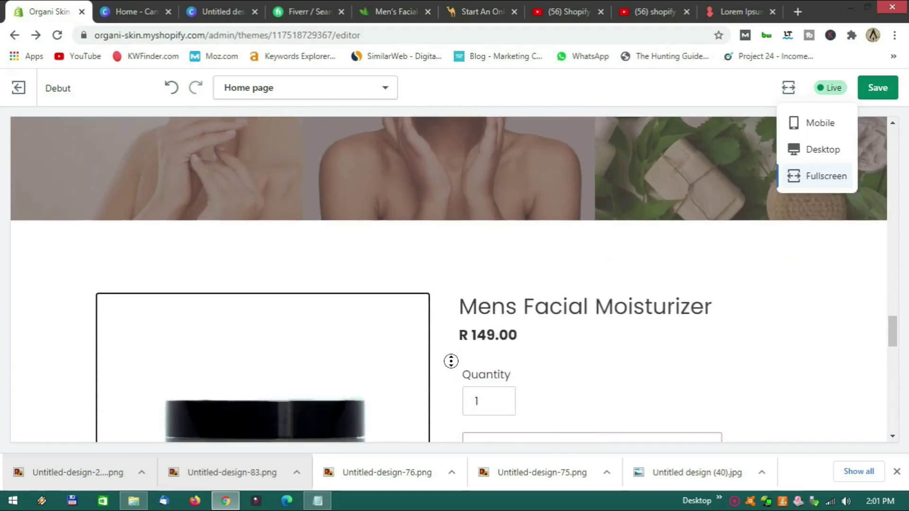
scroll(451, 361, down, 5)
scroll(763, 195, up, 20)
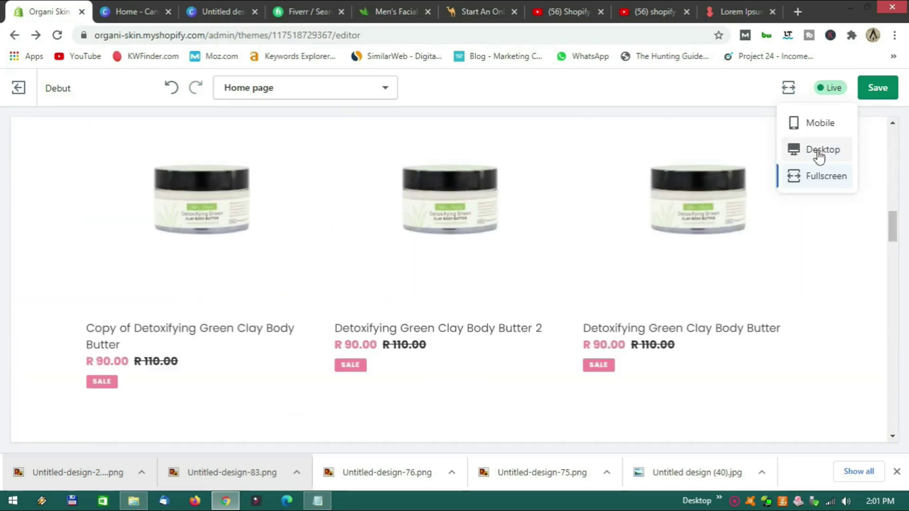
click(817, 152)
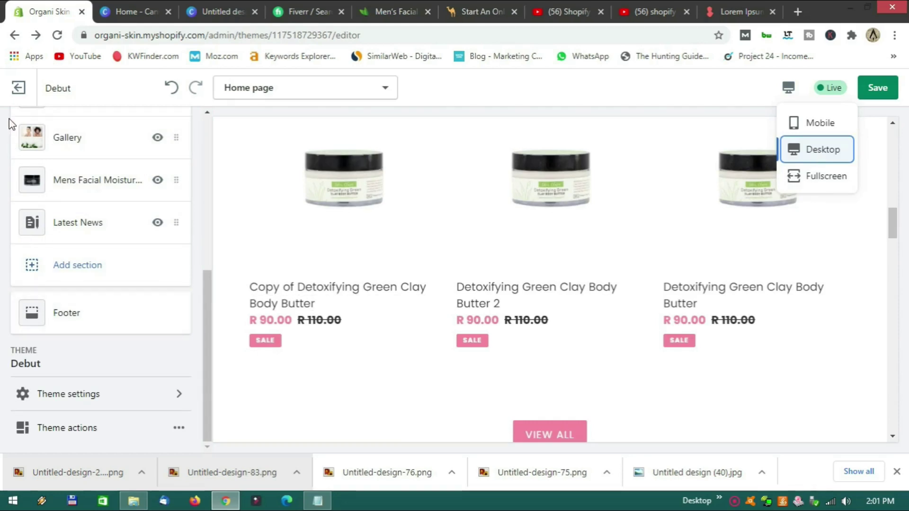
Save the homepage theme changes after cancelling the unsaved-changes prompt.
click(18, 90)
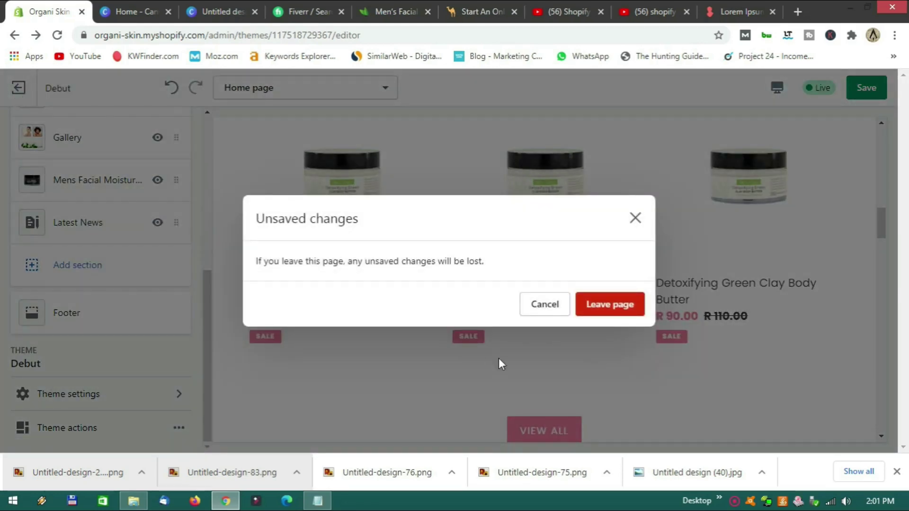
click(634, 218)
click(877, 90)
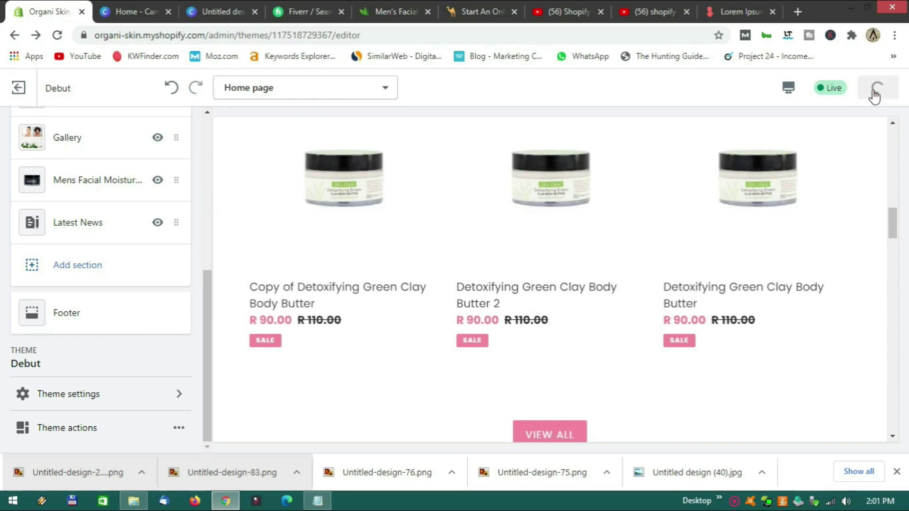
scroll(539, 317, down, 9)
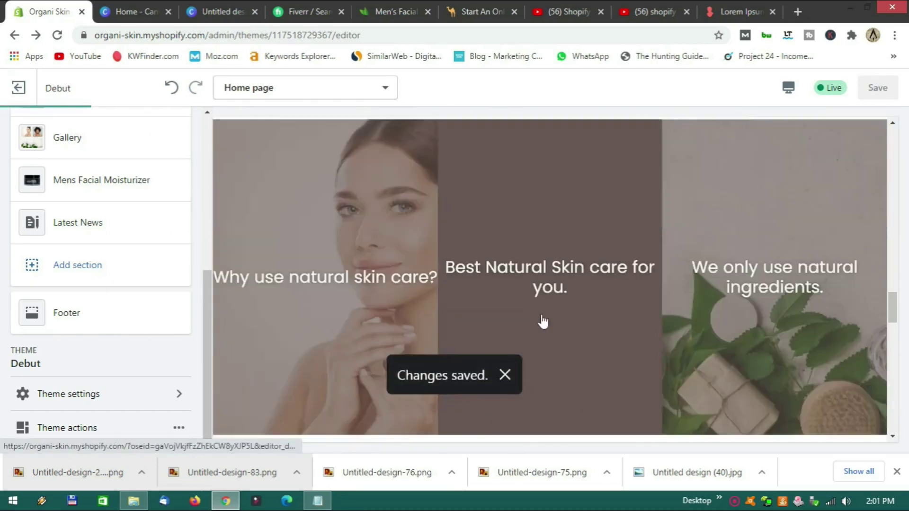
Leave the theme editor and go to Online Store > Pages.
click(17, 93)
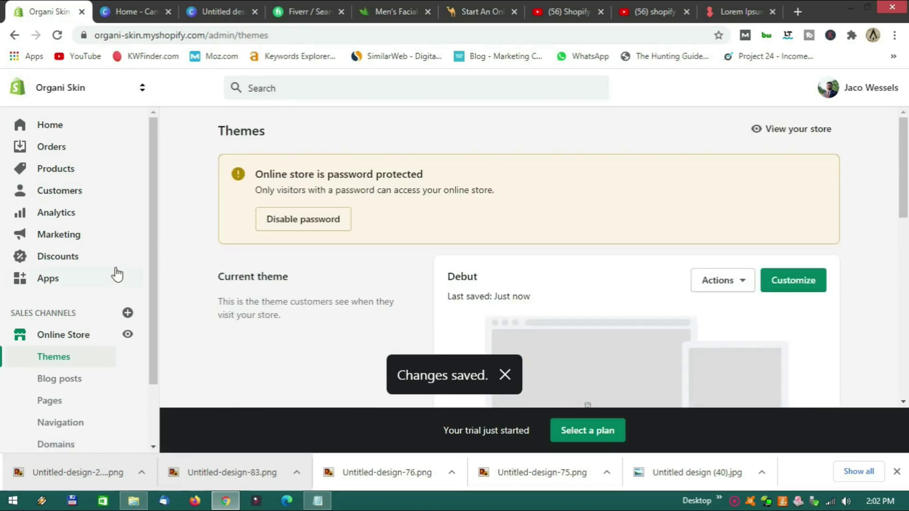
scroll(107, 268, down, 1)
scroll(108, 268, down, 1)
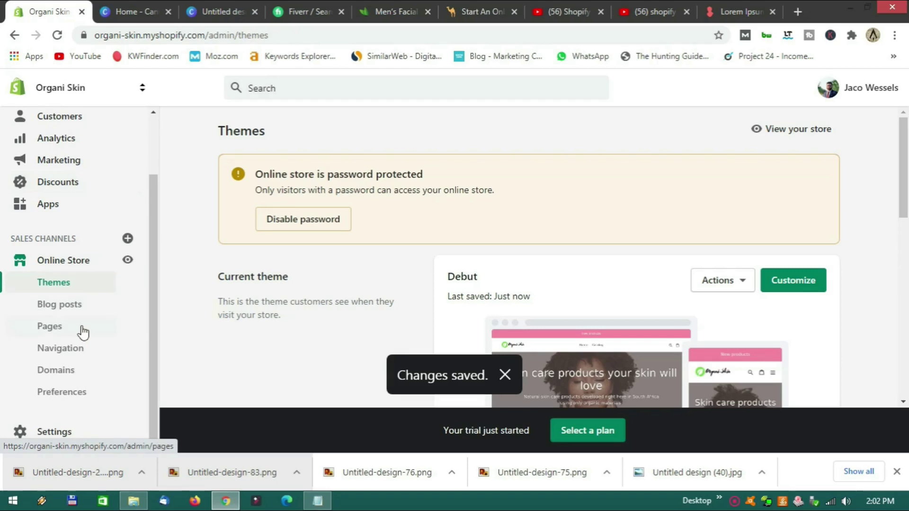
click(47, 333)
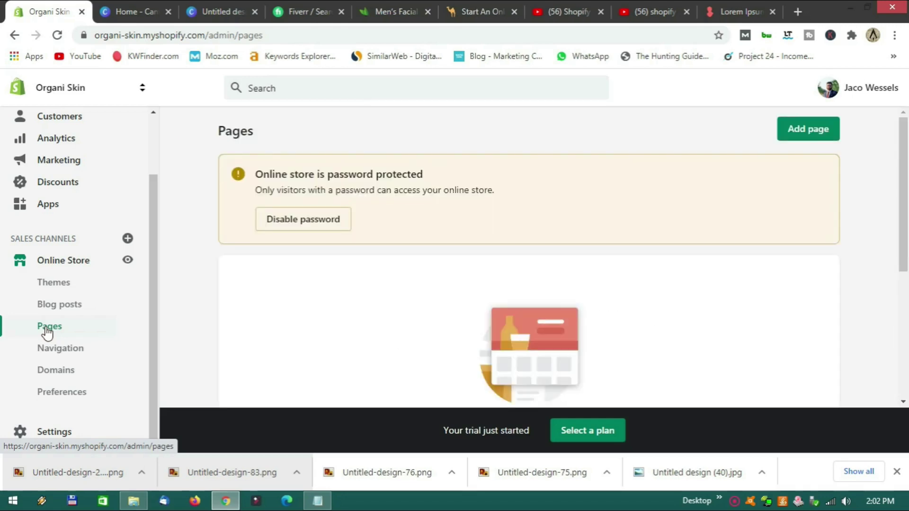
scroll(371, 291, down, 3)
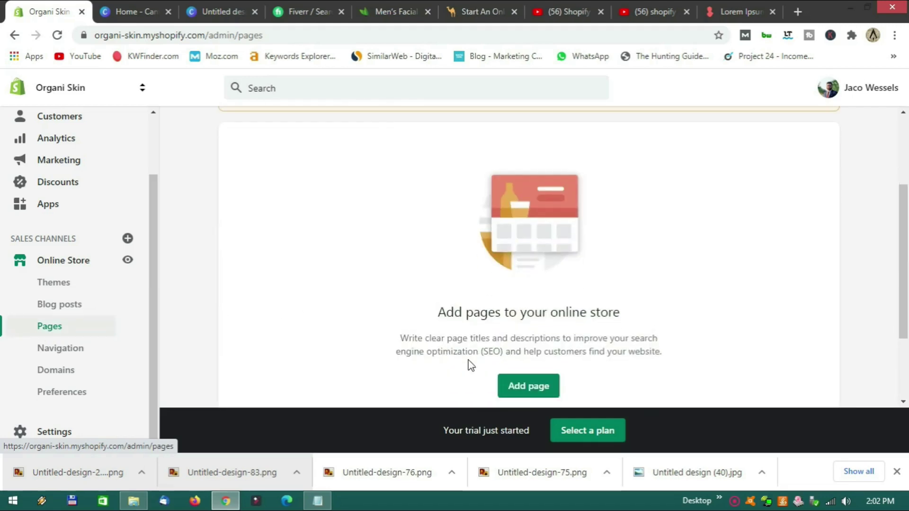
Create and save a new page titled Store.
click(530, 387)
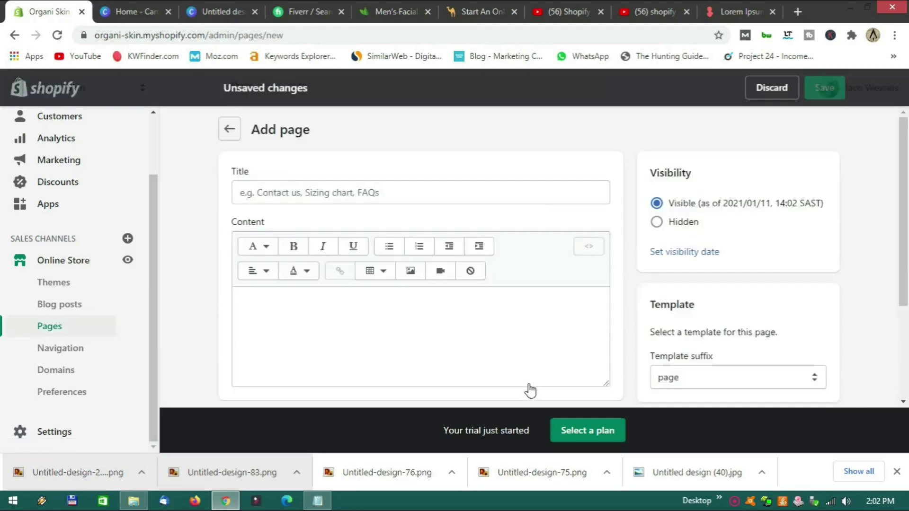
click(298, 195)
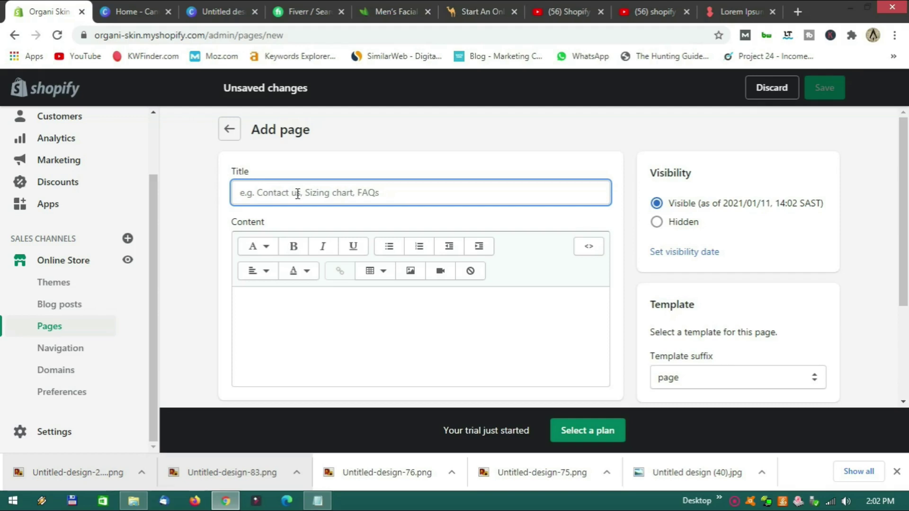
text(Store)
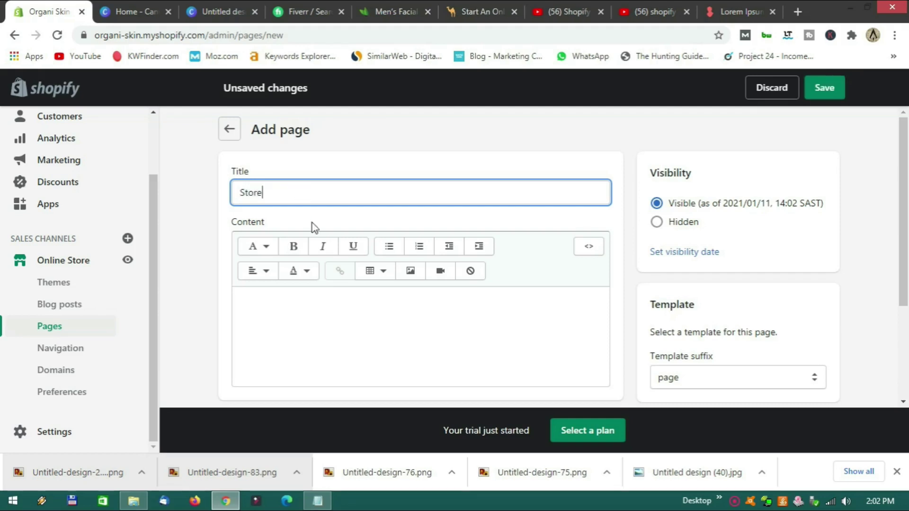
scroll(331, 275, down, 2)
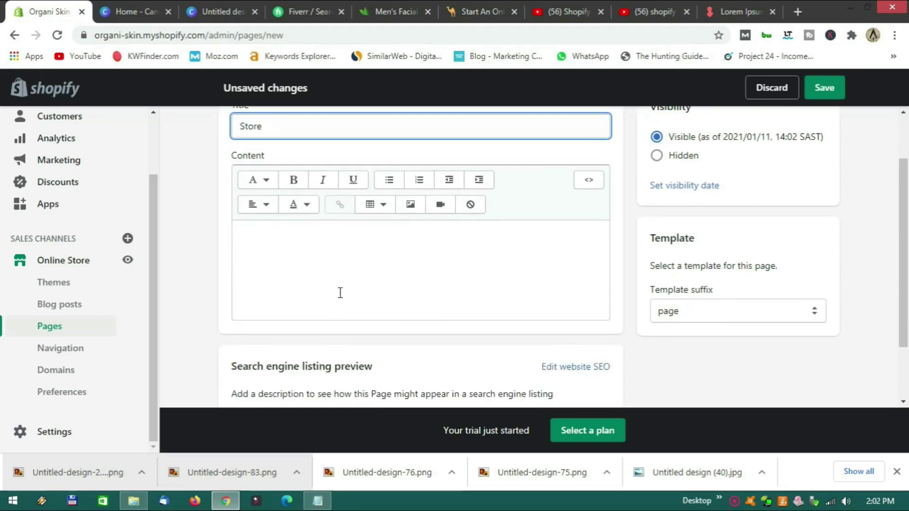
scroll(379, 272, up, 2)
scroll(464, 306, down, 3)
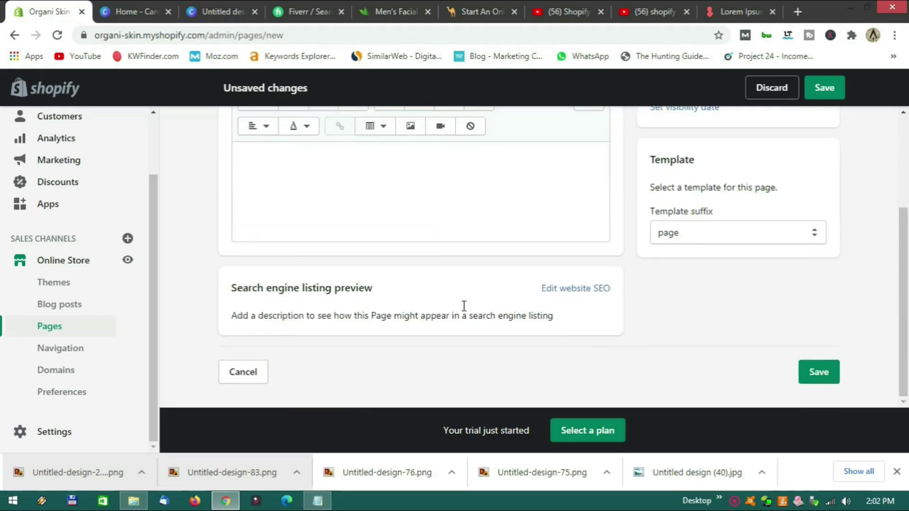
scroll(463, 306, up, 3)
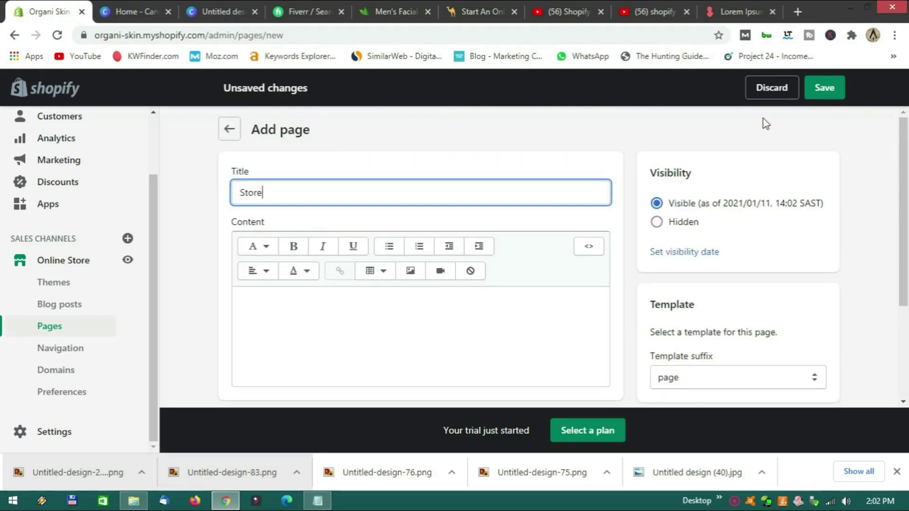
click(825, 89)
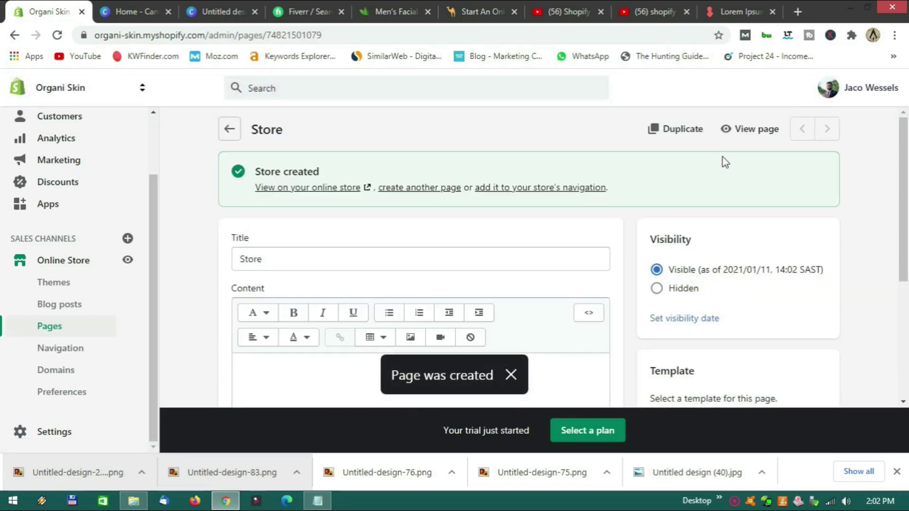
Create and save another page titled About Us.
click(419, 187)
click(423, 190)
text(About Us)
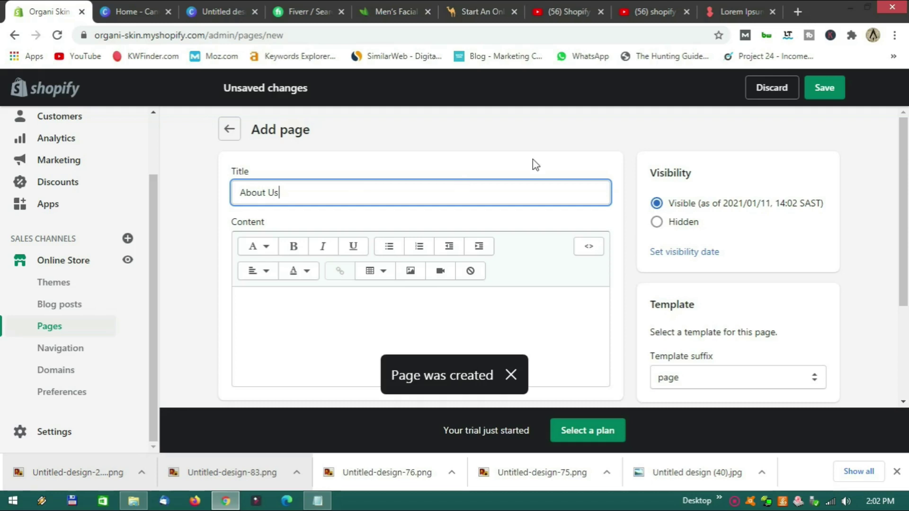
click(819, 93)
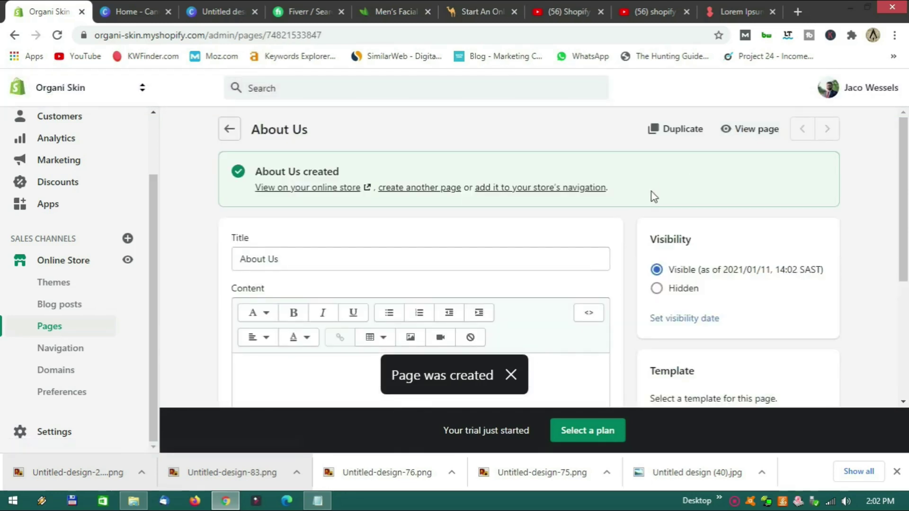
scroll(630, 220, down, 1)
scroll(331, 180, down, 1)
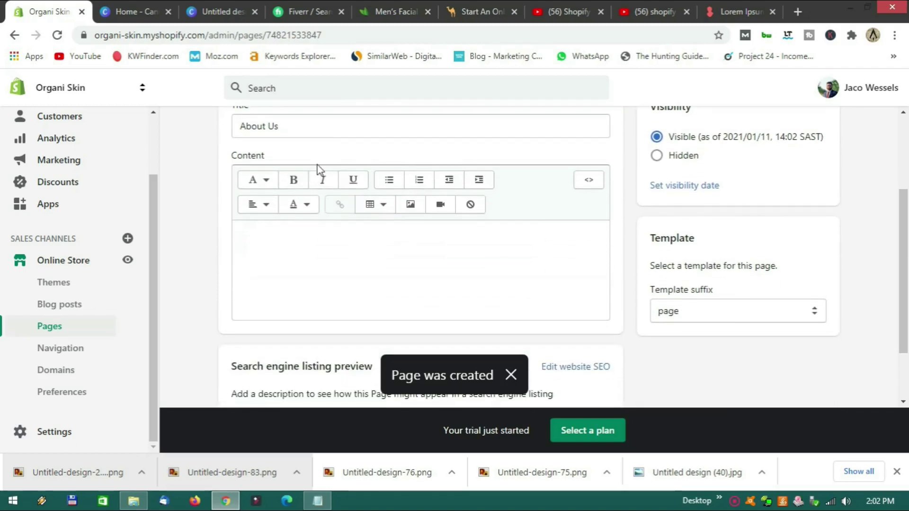
scroll(355, 169, up, 2)
Start a third page and enter the title Contact Us.
click(419, 188)
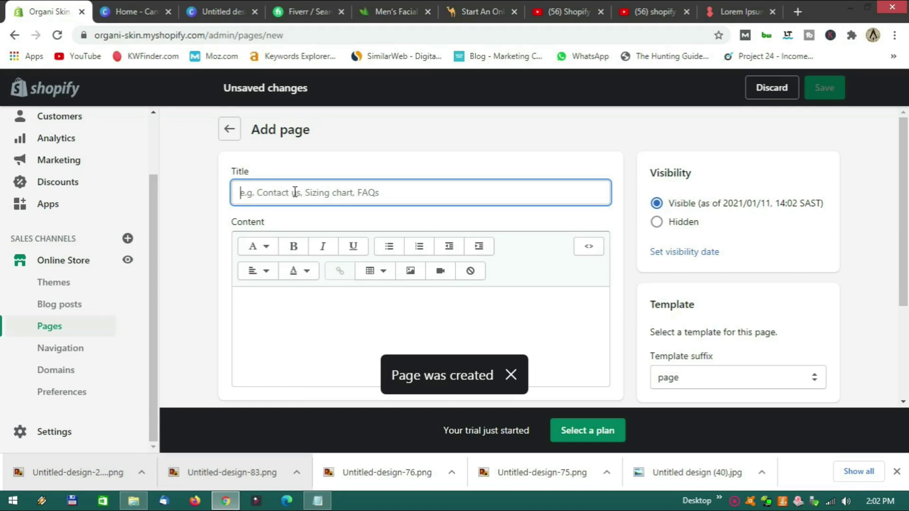
text(C)
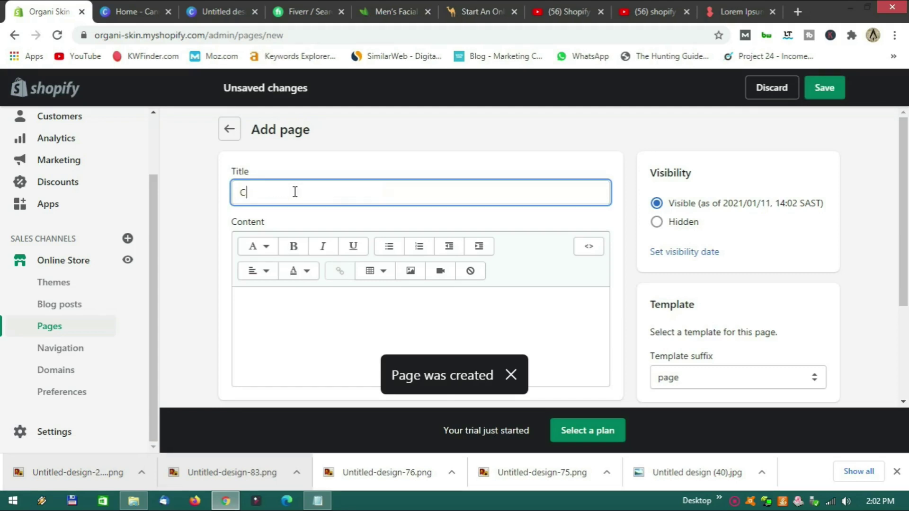
text(ontact Us)
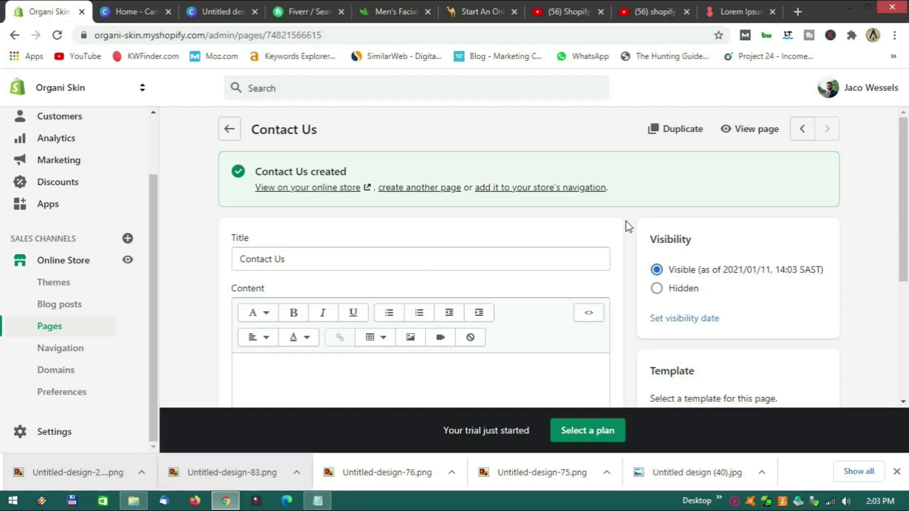
scroll(630, 226, down, 3)
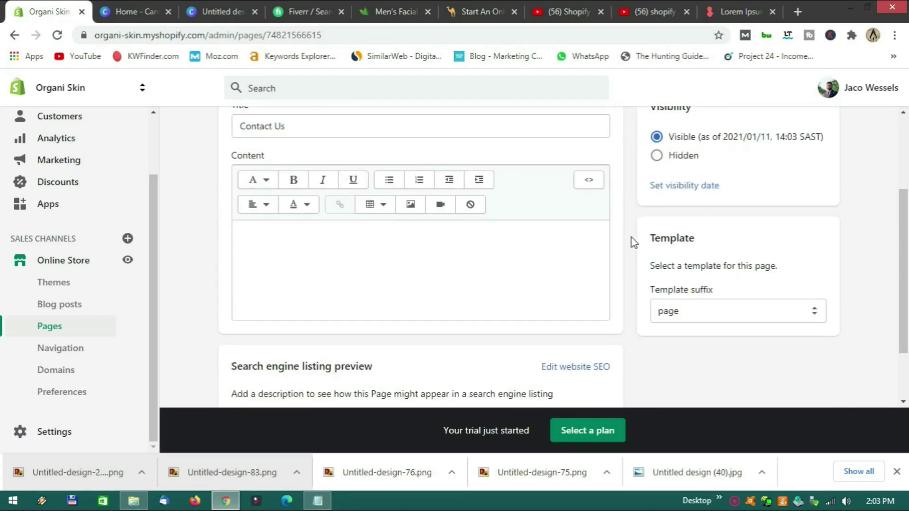
scroll(632, 238, up, 1)
scroll(631, 238, down, 1)
Assign the page.contact template to the Contact Us page and save.
click(728, 320)
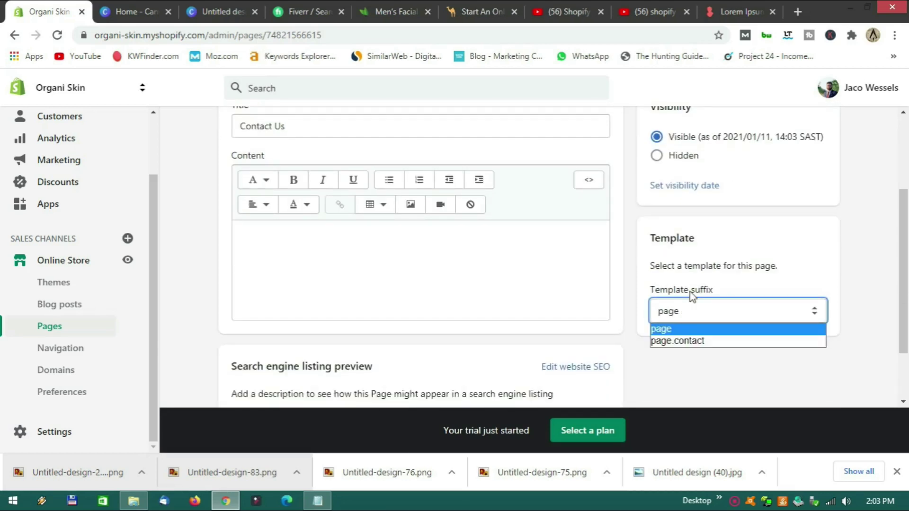
click(686, 342)
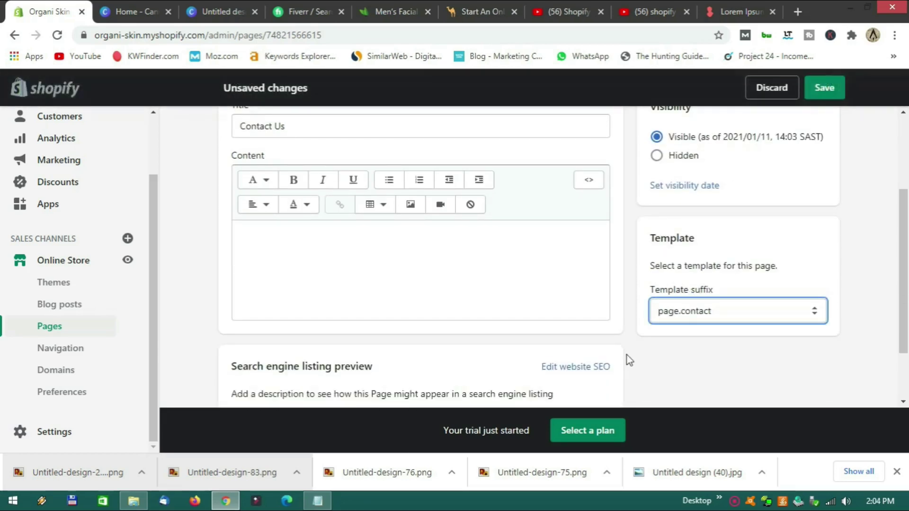
click(826, 88)
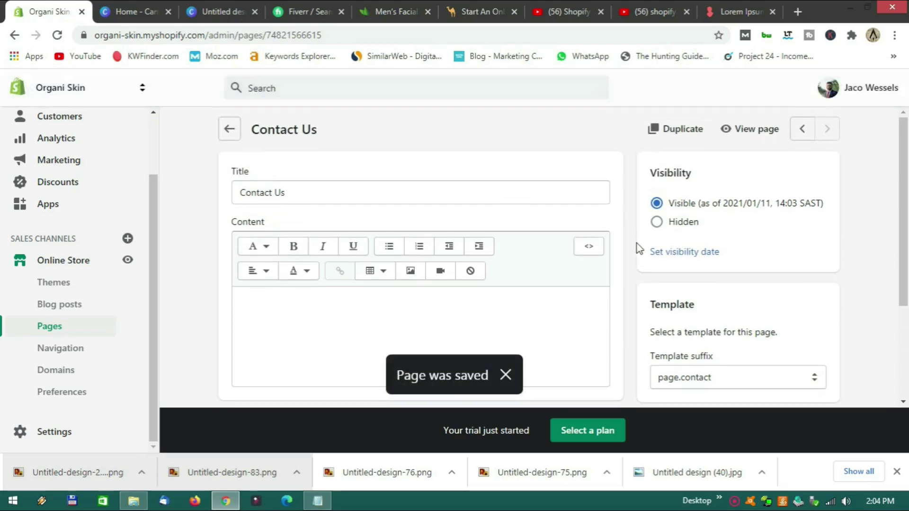
Preview the Contact Us page's contact form on the storefront, then return to the admin.
click(749, 136)
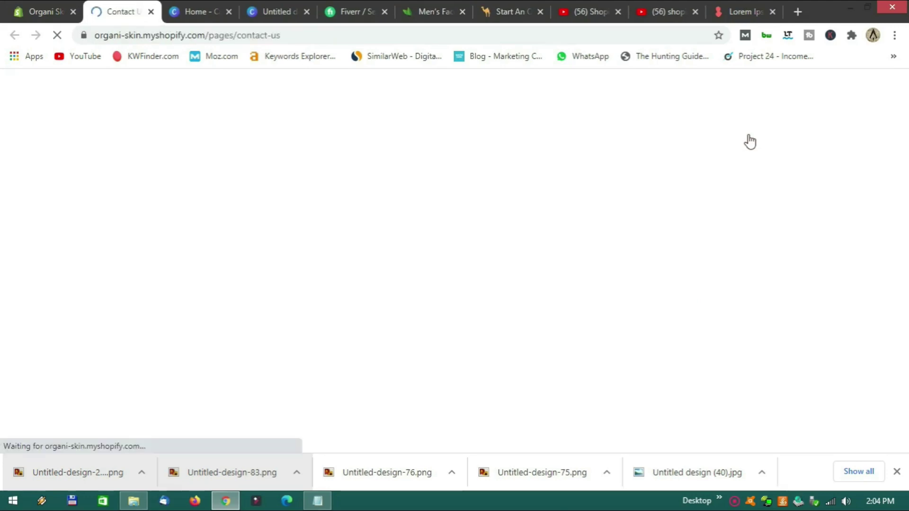
scroll(440, 227, down, 2)
scroll(440, 227, down, 5)
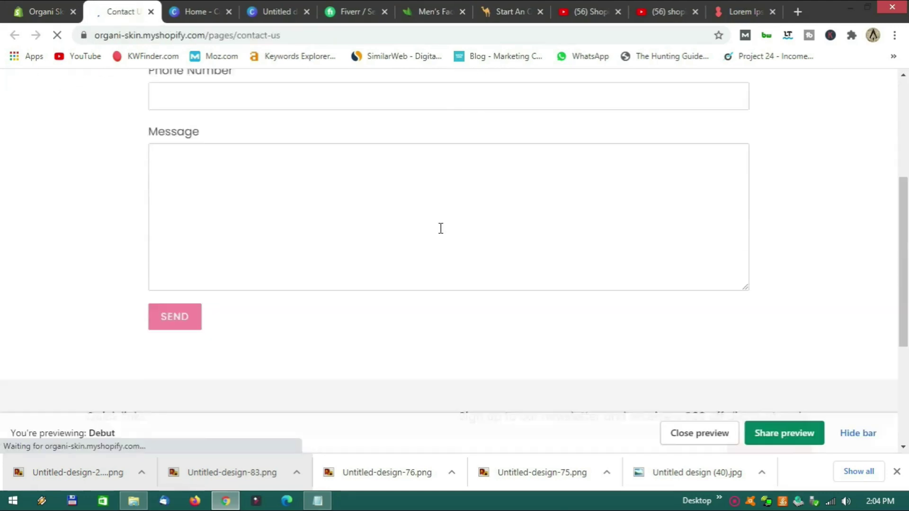
scroll(442, 262, up, 7)
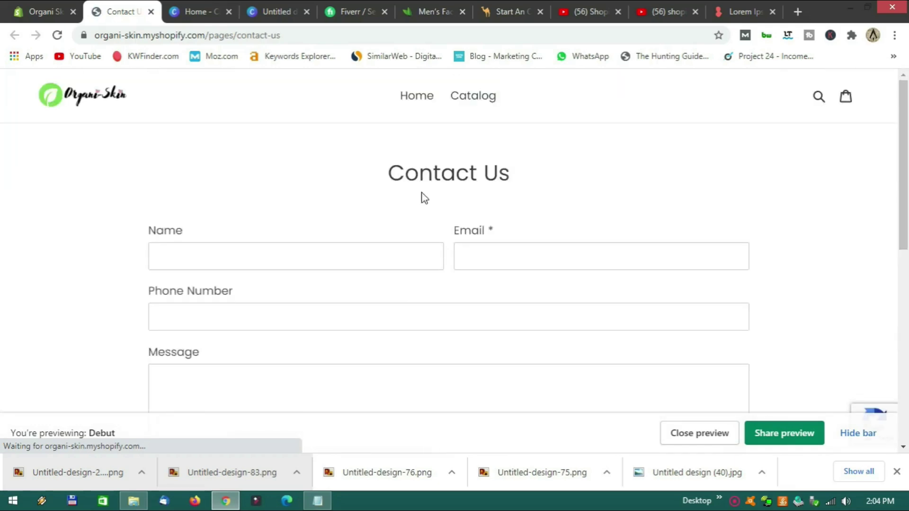
scroll(448, 237, down, 7)
scroll(451, 238, up, 7)
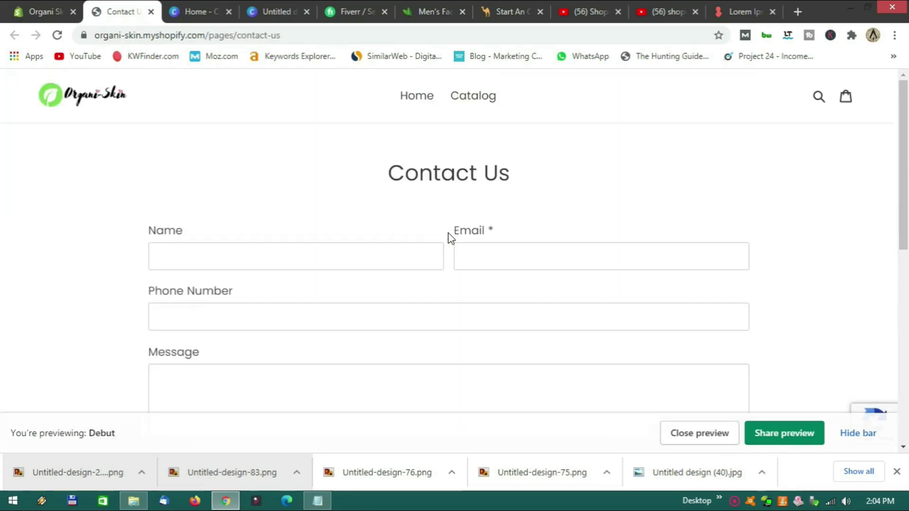
scroll(450, 238, down, 3)
scroll(451, 238, down, 3)
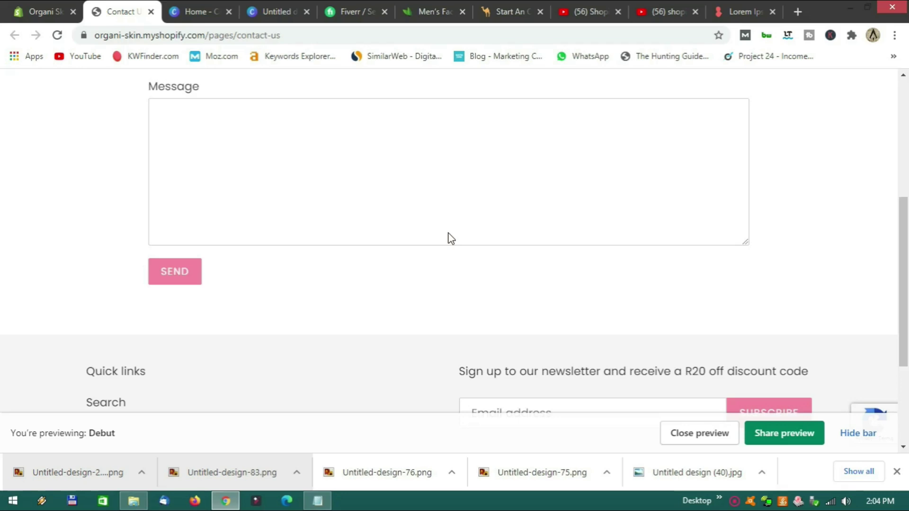
scroll(448, 237, up, 5)
click(40, 12)
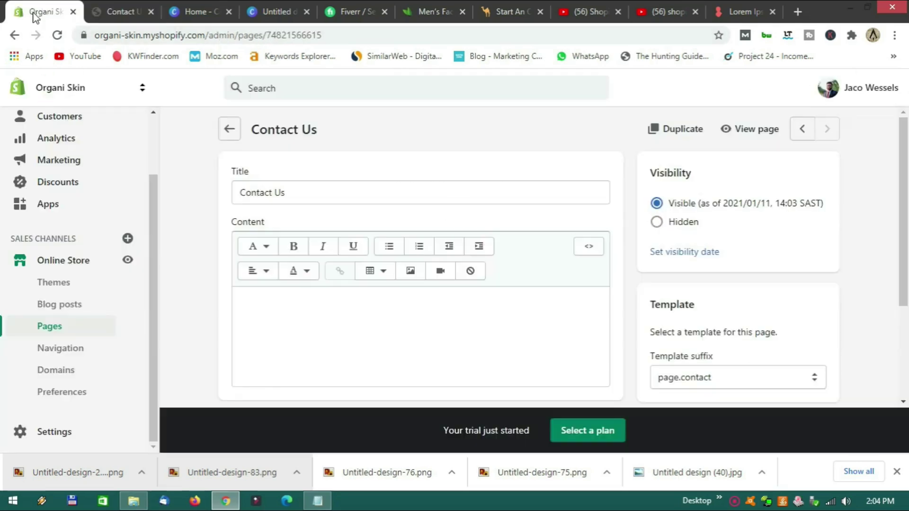
Add a phone-number line to the Contact Us page content and save it.
click(274, 311)
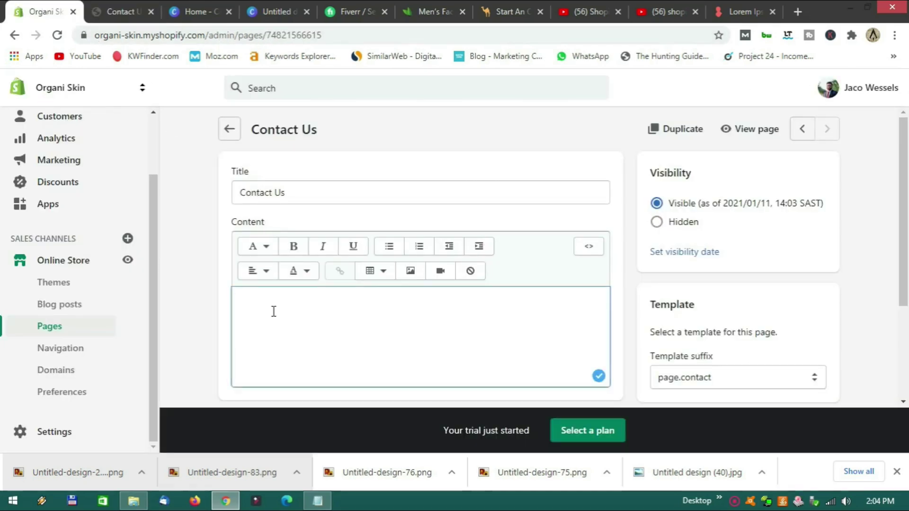
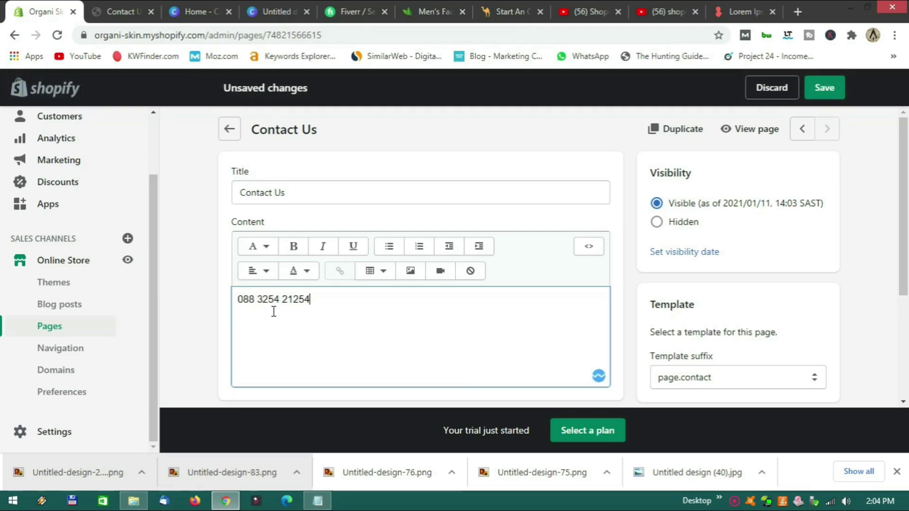
text(ne)
click(830, 95)
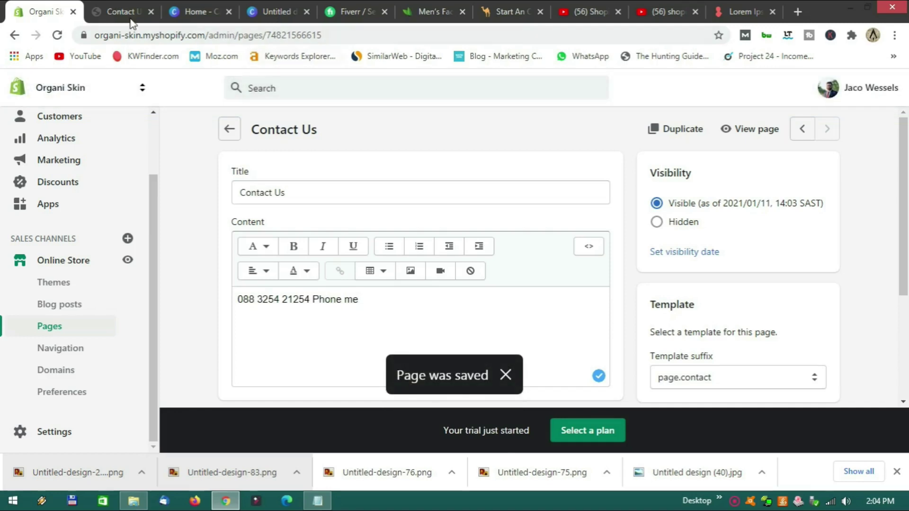
Reload the live Contact Us page to confirm the saved phone text.
click(120, 13)
click(57, 35)
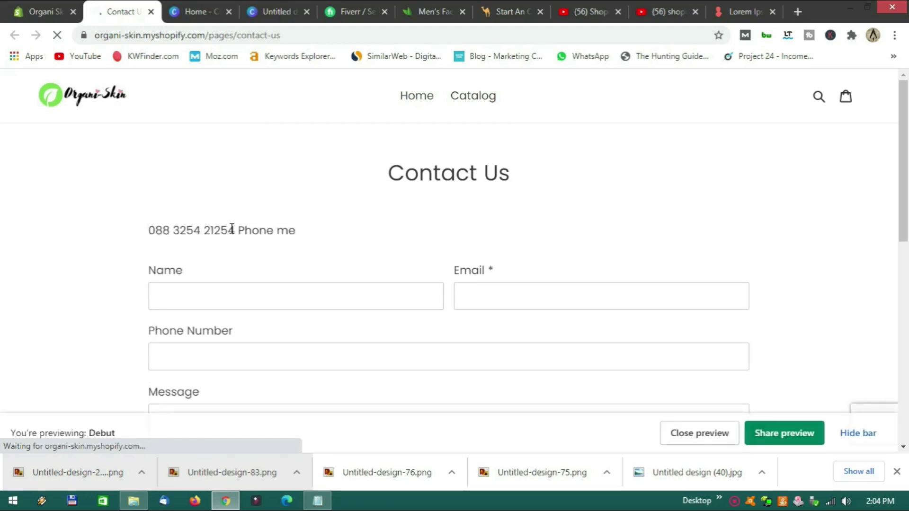
scroll(322, 219, down, 6)
scroll(323, 220, up, 6)
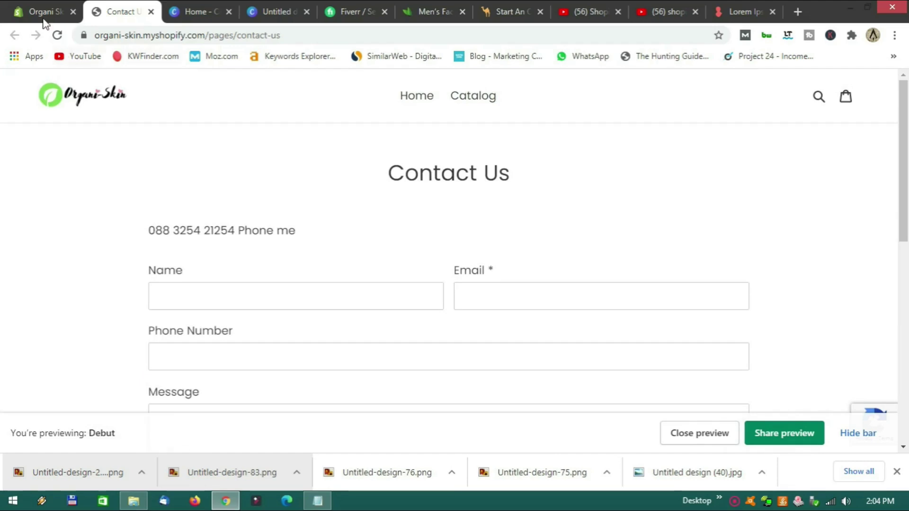
click(42, 12)
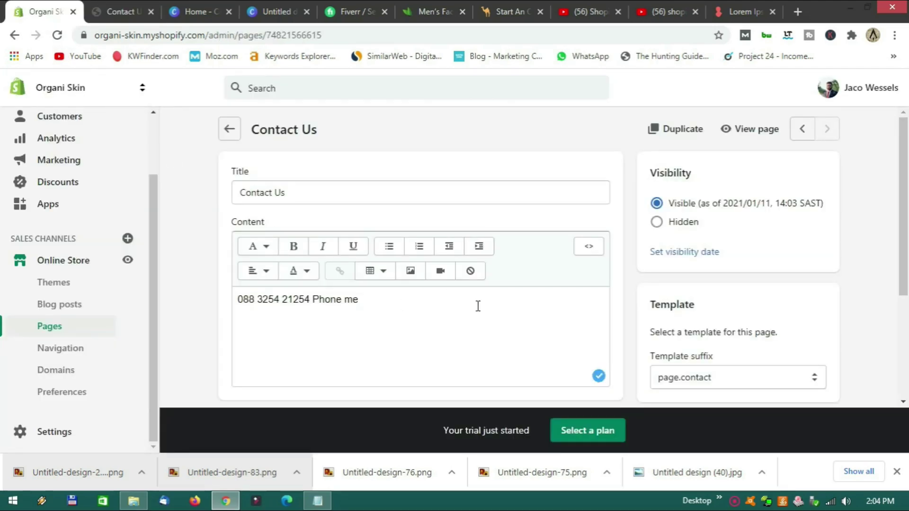
Return to the Pages list and open the About Us page.
scroll(478, 305, down, 4)
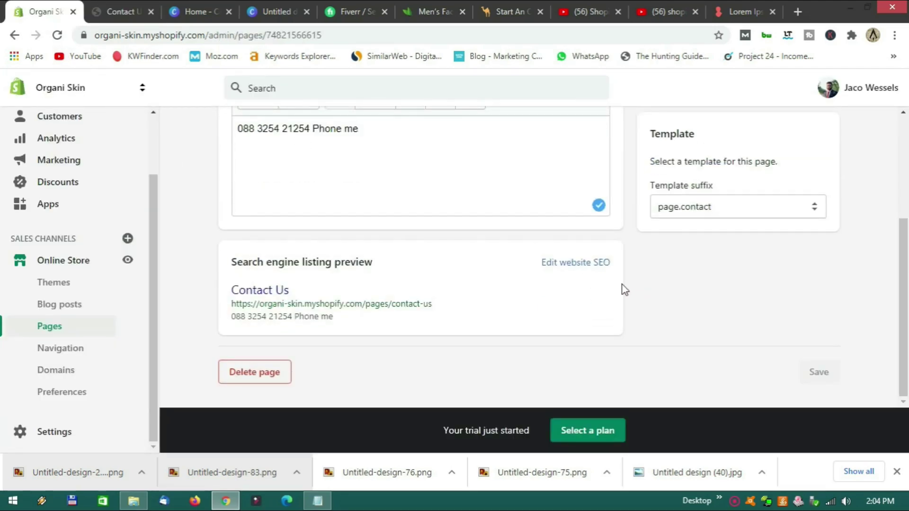
scroll(633, 302, up, 2)
scroll(633, 302, down, 1)
scroll(633, 302, up, 2)
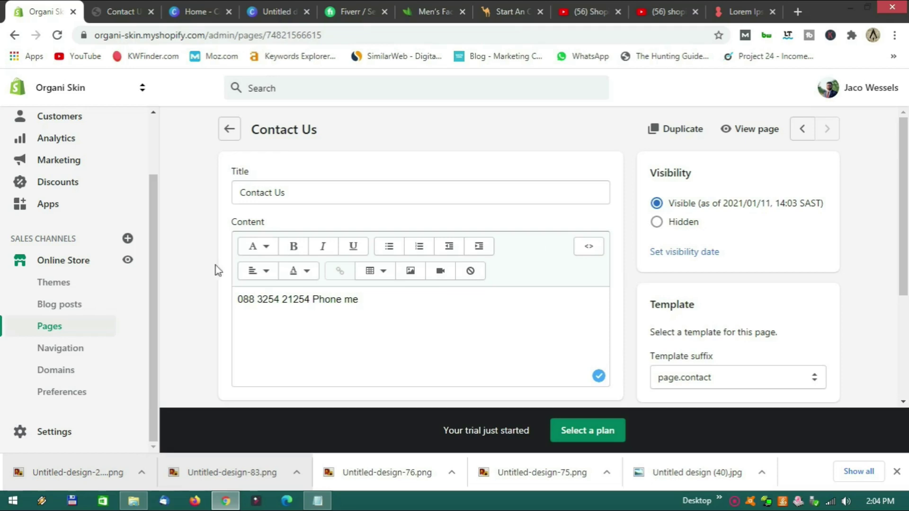
click(225, 136)
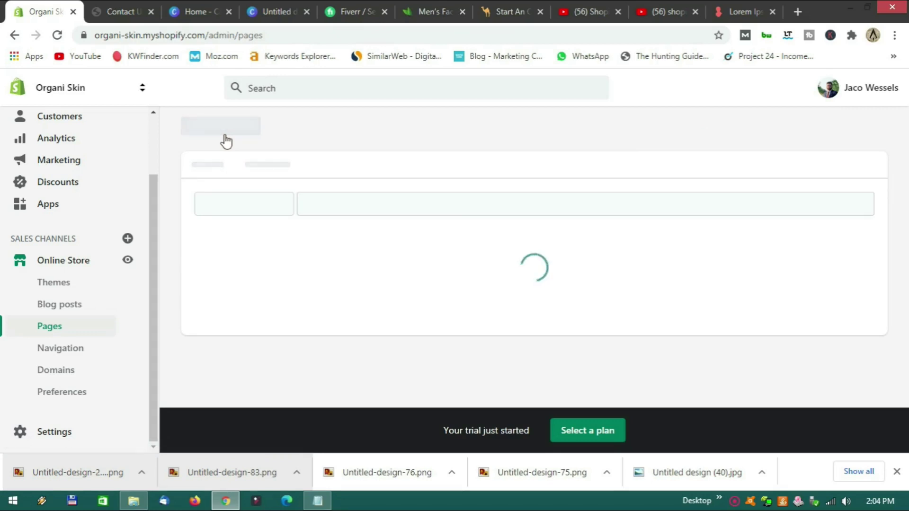
scroll(365, 298, down, 3)
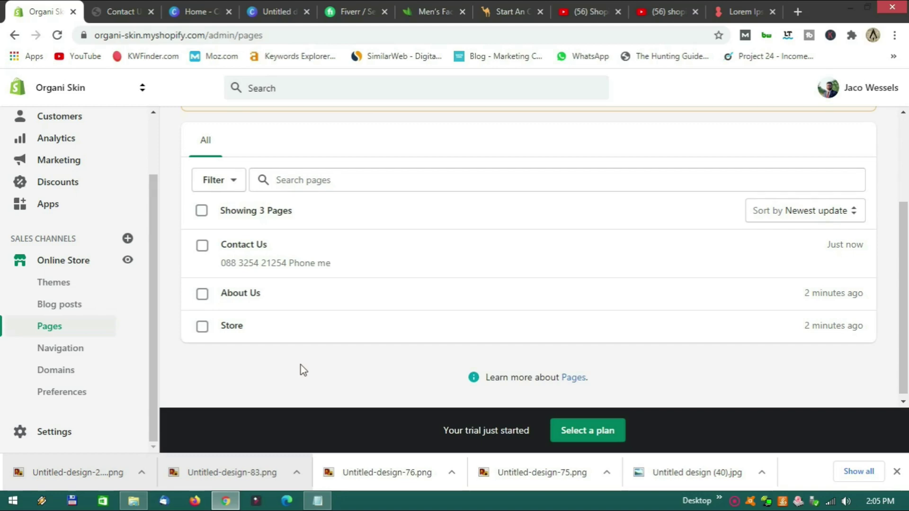
click(278, 302)
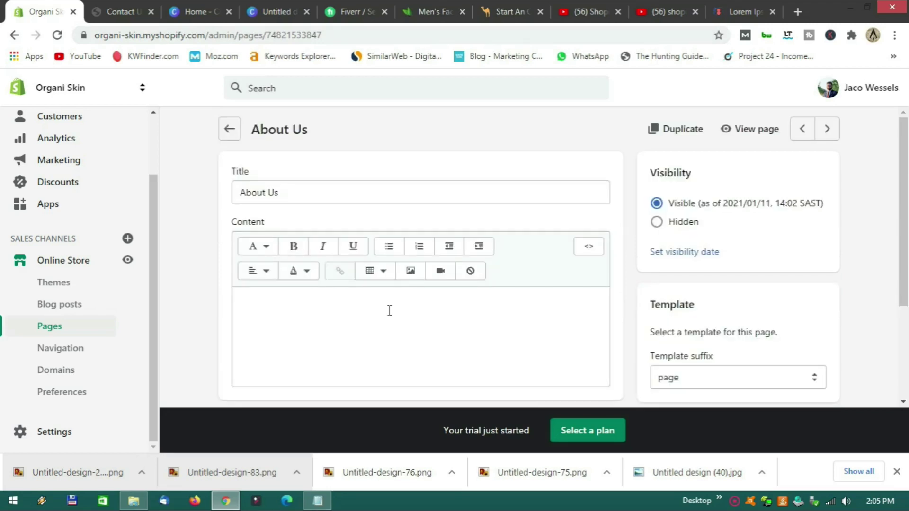
Paste a Lorem ipsum paragraph into About Us, then insert the eye-patch model photo.
scroll(389, 311, down, 2)
click(322, 242)
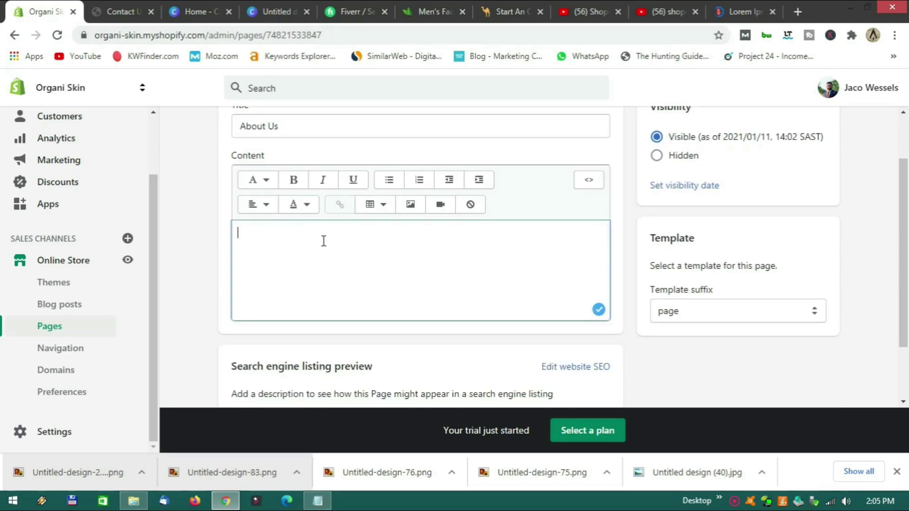
text(Lorem ipsum dolor sit amet, consectetur adipiscing elit, sed do eiusmod tempor incididunt ut labore et dolore magna aliqua. Ut enim ad minim veniam, quis nostrud exercitation ullamco laboris nisi ut aliquip ex ea commodo consequat. Duis aute irure dolor in reprehenderit in voluptate velit esse cillum dolore eu fugiat nulla pariatur. Excepteur sint occaecat cupidatat non proident, sunt in culpa qui officia deserunt mollit anim id est laborum.)
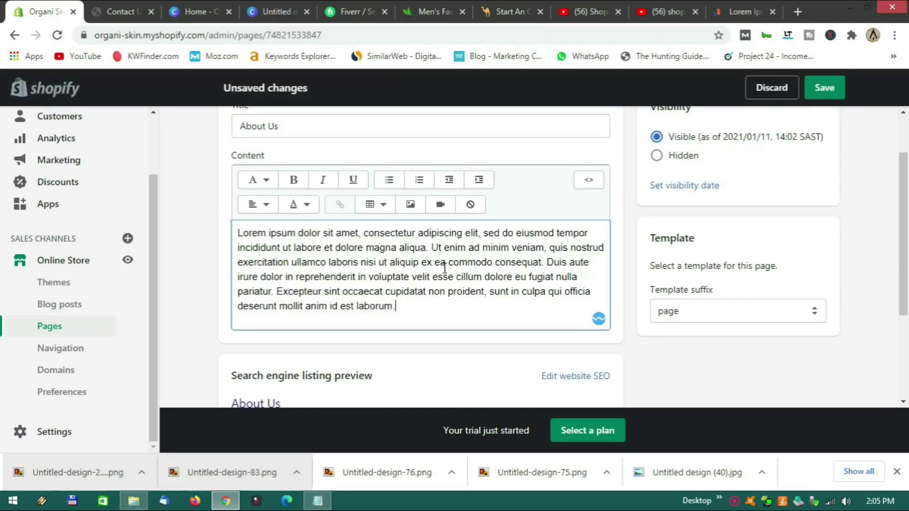
key(Return)
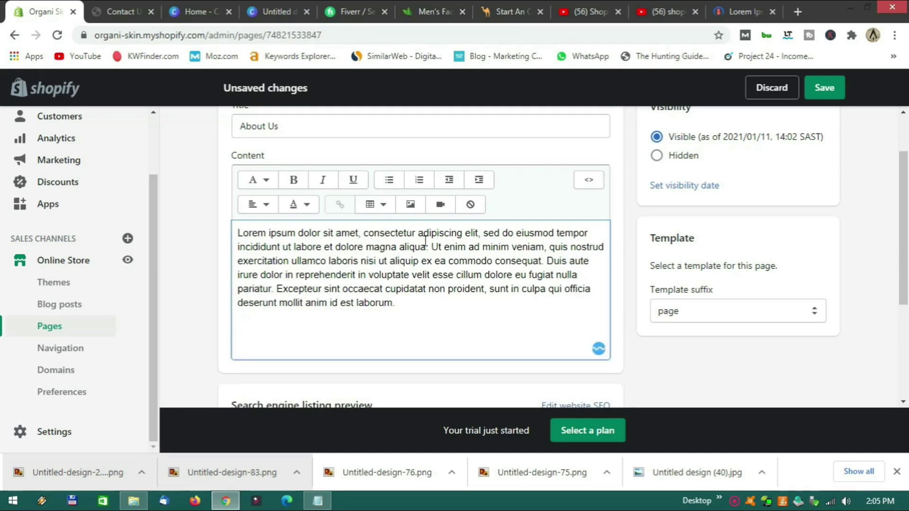
click(419, 206)
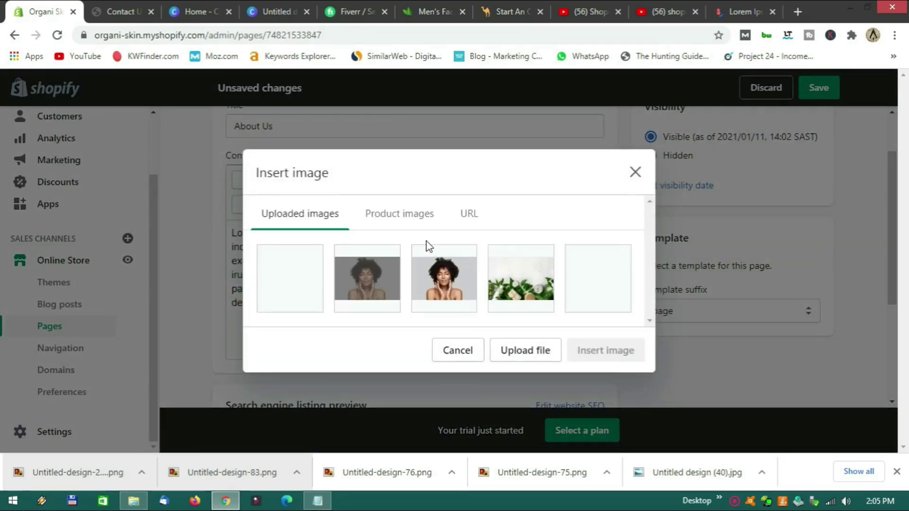
click(444, 277)
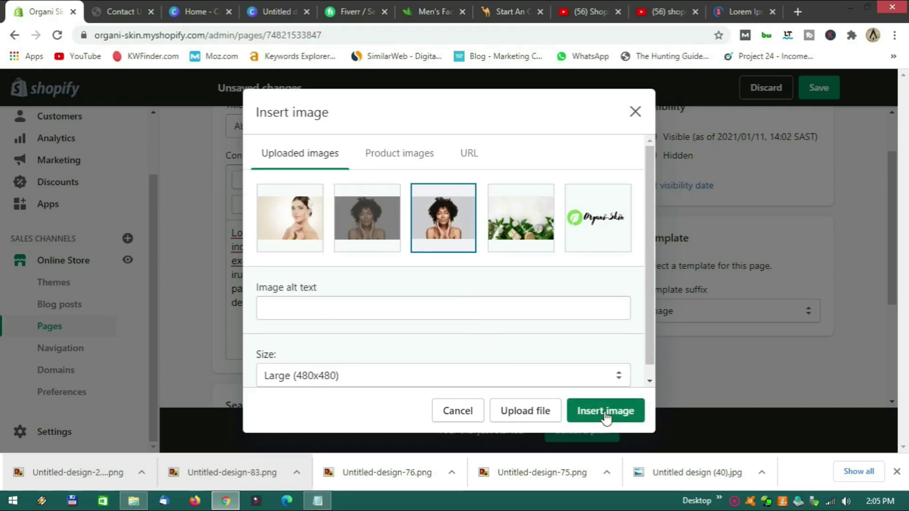
click(605, 412)
Paste a second Lorem ipsum paragraph below the photo and save the page.
scroll(471, 332, down, 4)
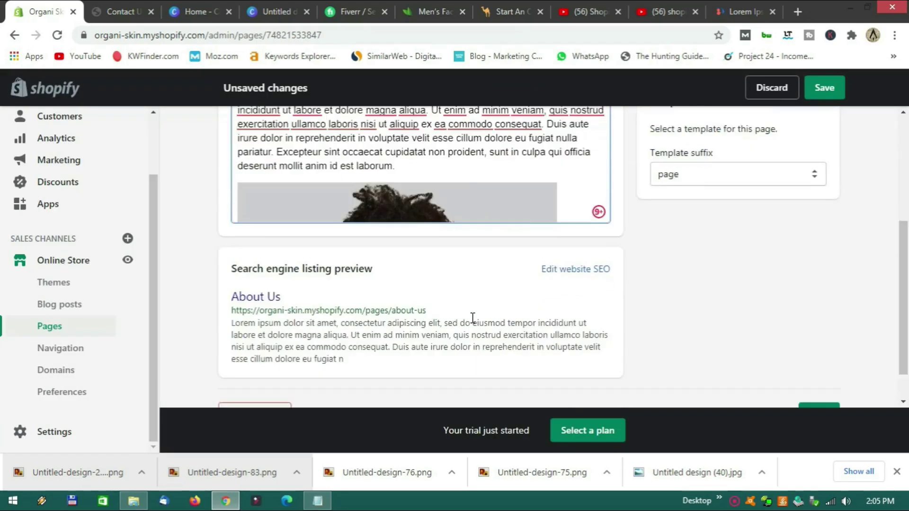
scroll(549, 300, up, 3)
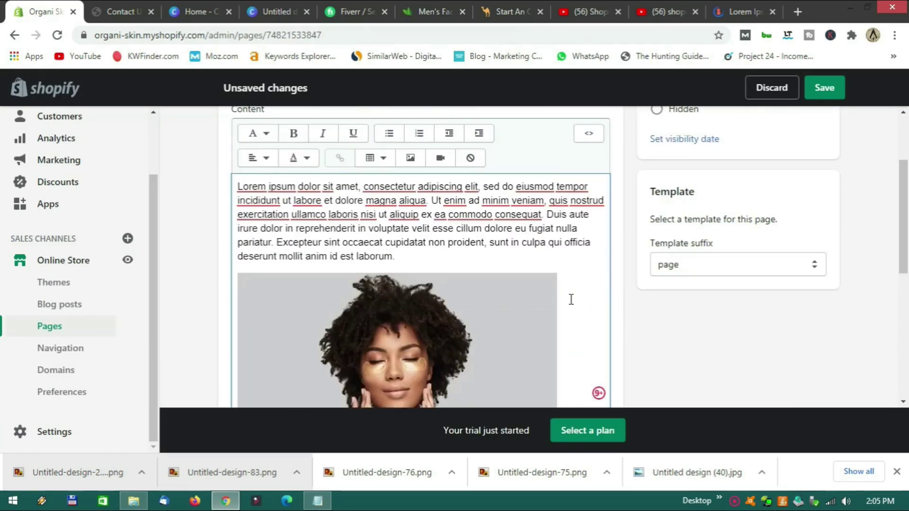
scroll(570, 301, down, 2)
scroll(585, 352, down, 5)
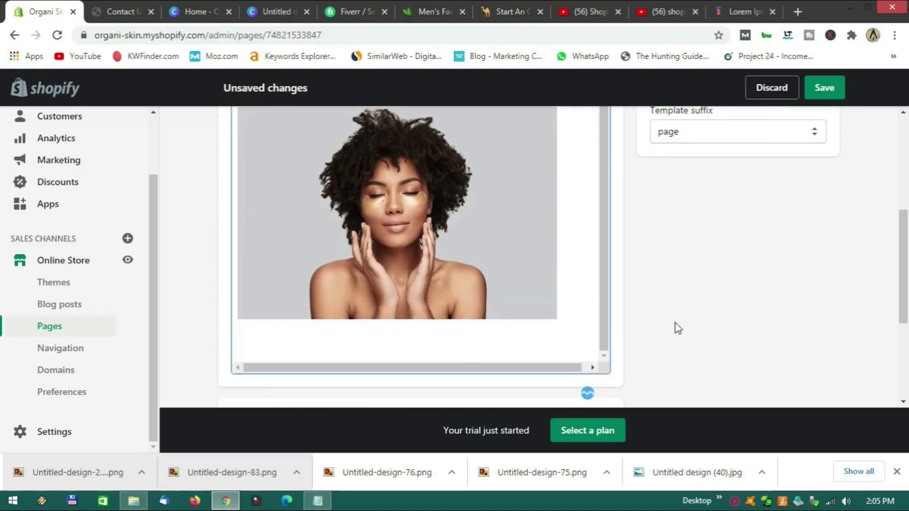
text(Lorem ipsum dolor sit amet, consectetur adipiscing elit, sed do eiusmod tempor incididunt ut labore et dolore magna aliqua. Ut enim ad minim veniam, quis nostrud exercitation ullamco laboris nisi ut aliquip ex ea commodo consequat. Duis aute irure dolor in reprehenderit in voluptate velit esse cillum dolore eu fugiat nulla pariatur. Excepteur sint occaecat cupidatat non proident, sunt in culpa qui officia deserunt mollit anim id est laborum.)
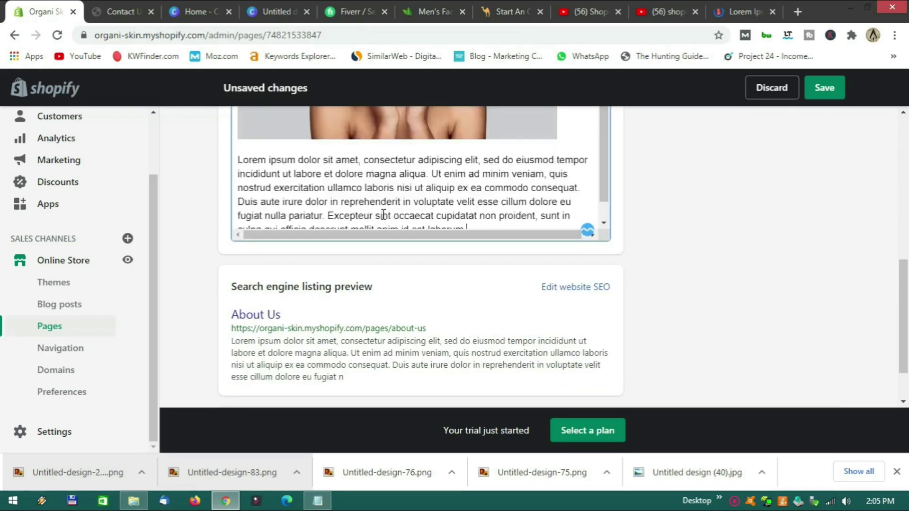
scroll(465, 169, up, 8)
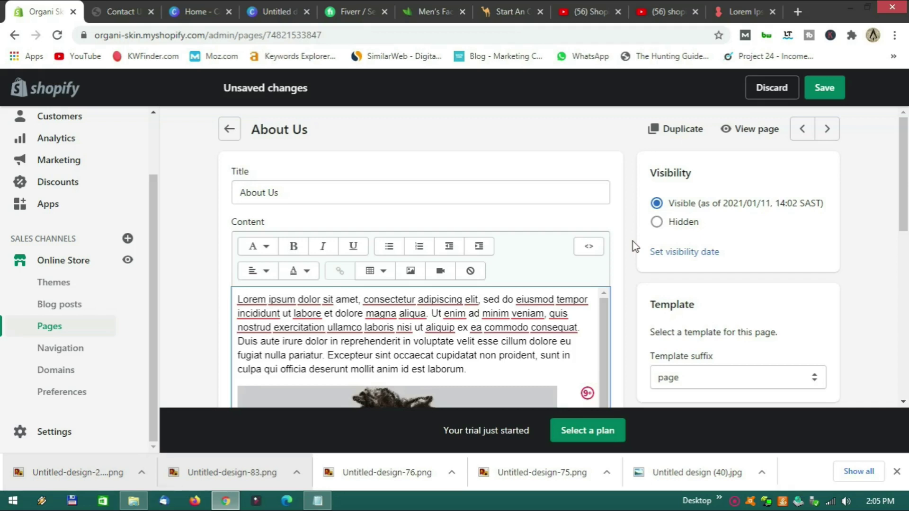
click(822, 99)
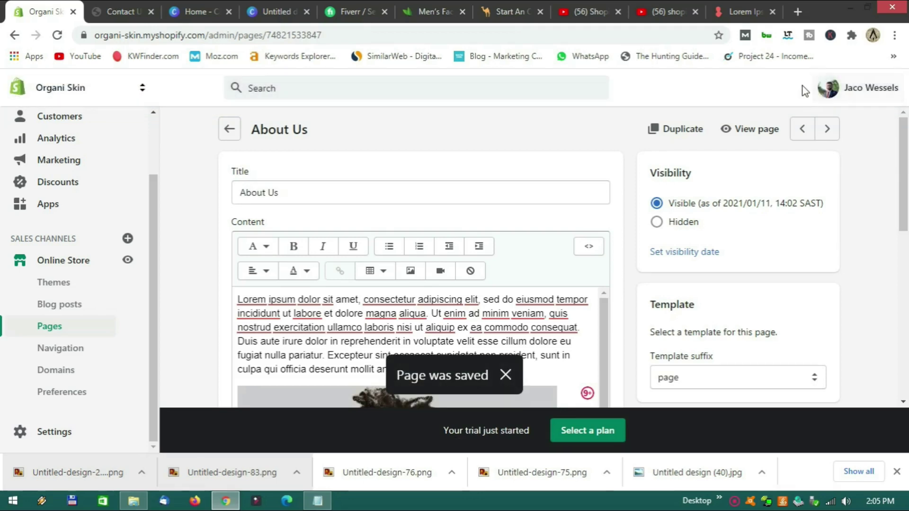
View the finished About Us page on the storefront, closing the old Contact Us preview.
click(753, 128)
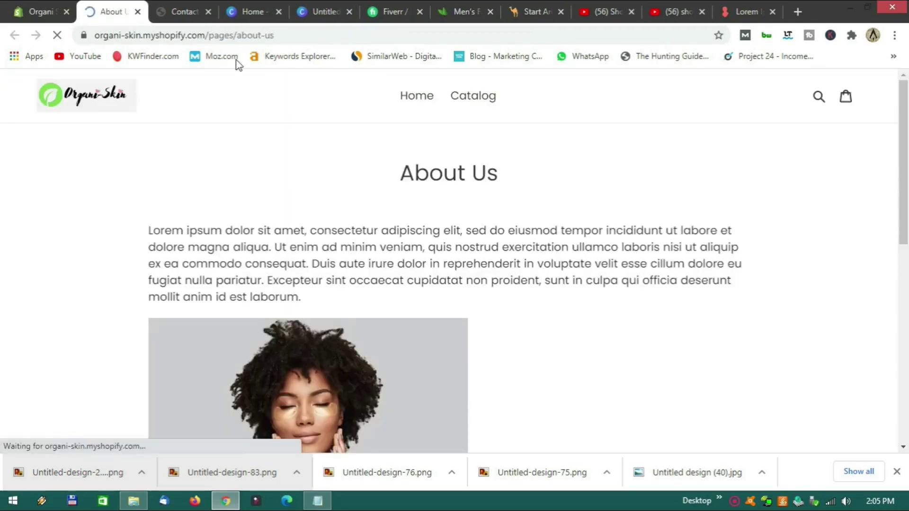
click(208, 8)
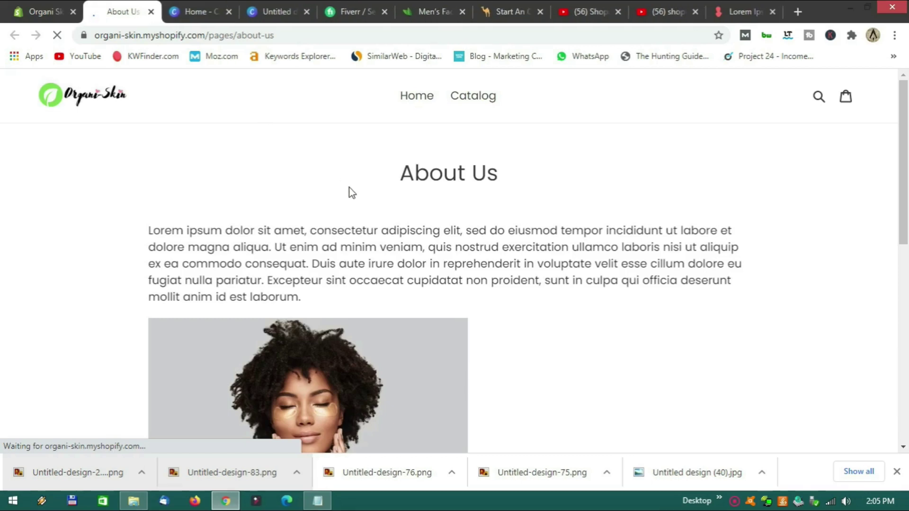
scroll(427, 221, down, 3)
scroll(431, 227, down, 5)
scroll(436, 232, up, 4)
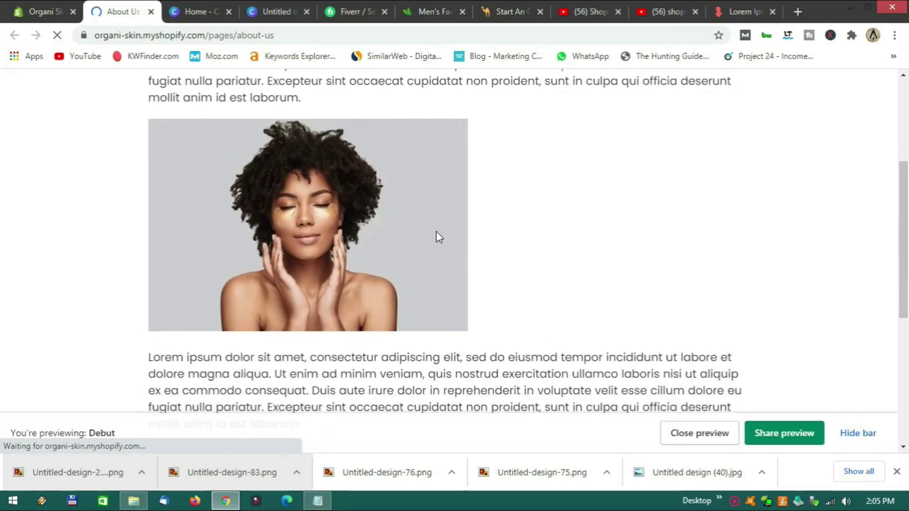
scroll(436, 231, up, 3)
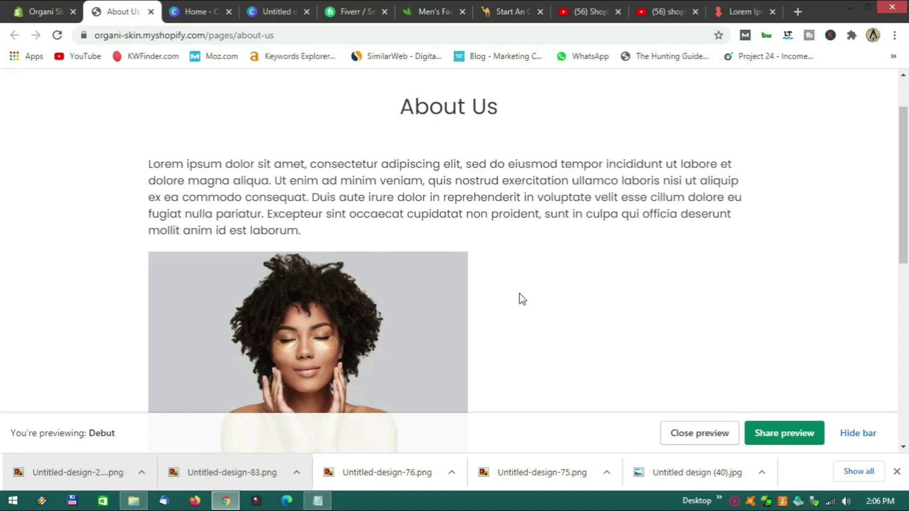
Back in the admin Pages list, preview the store homepage, then go to Navigation.
click(37, 12)
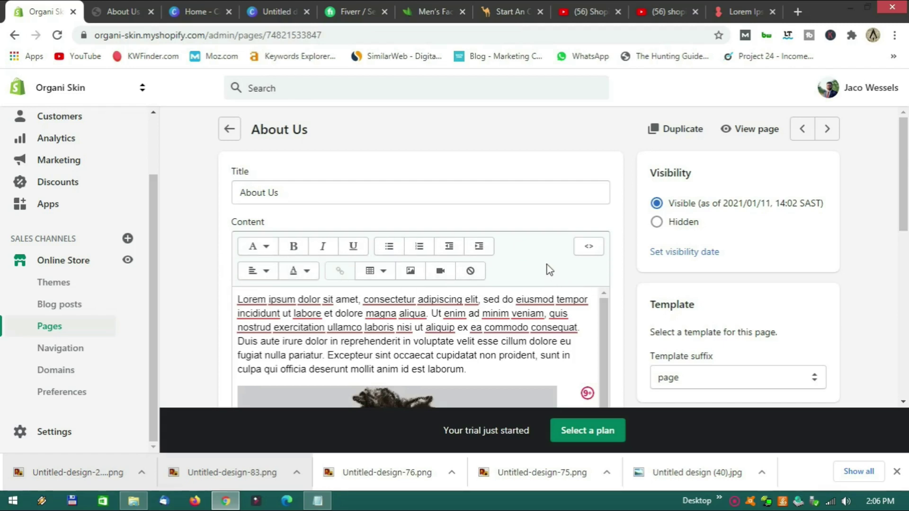
click(230, 128)
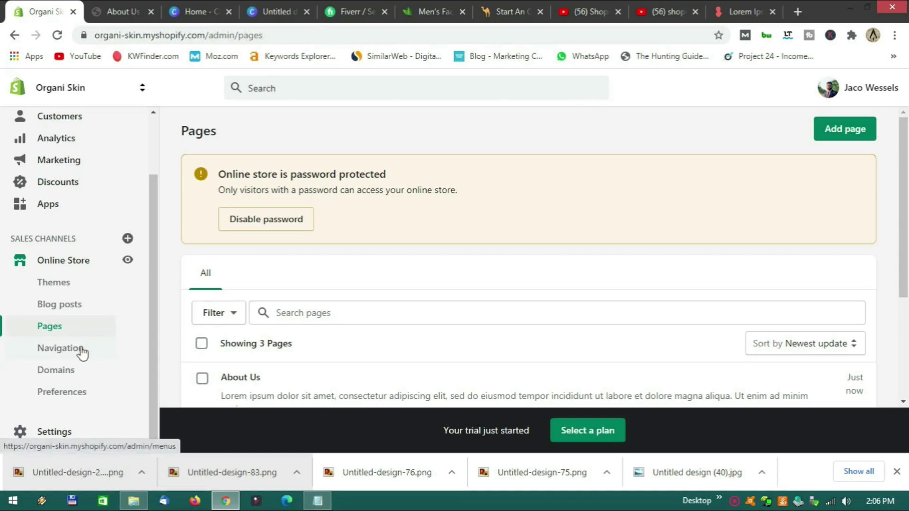
click(127, 261)
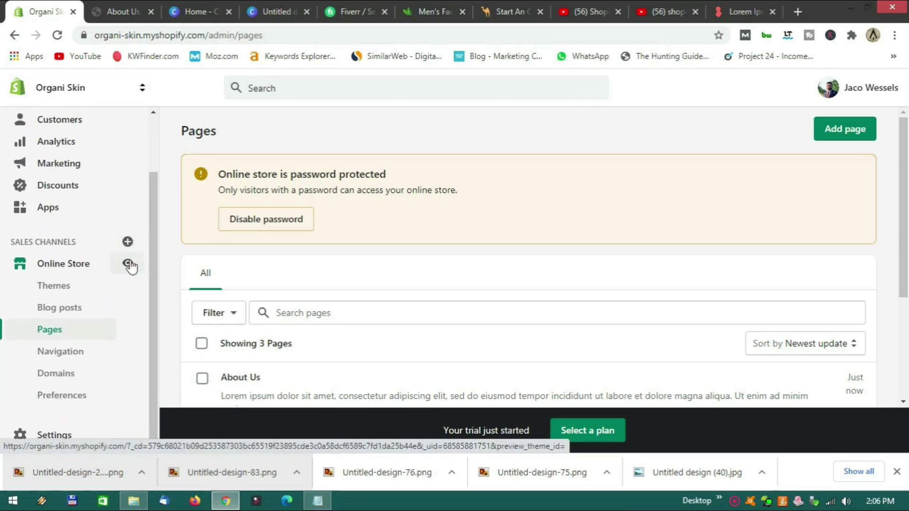
click(199, 11)
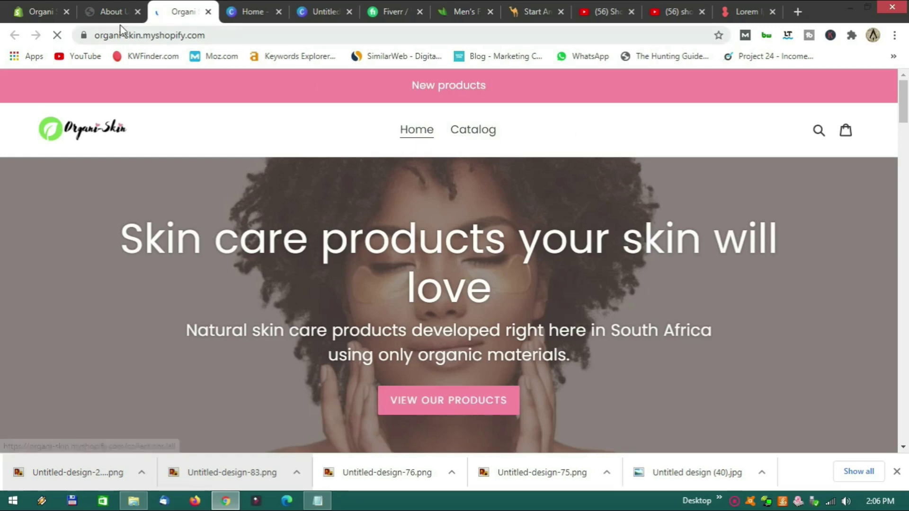
click(114, 12)
click(28, 12)
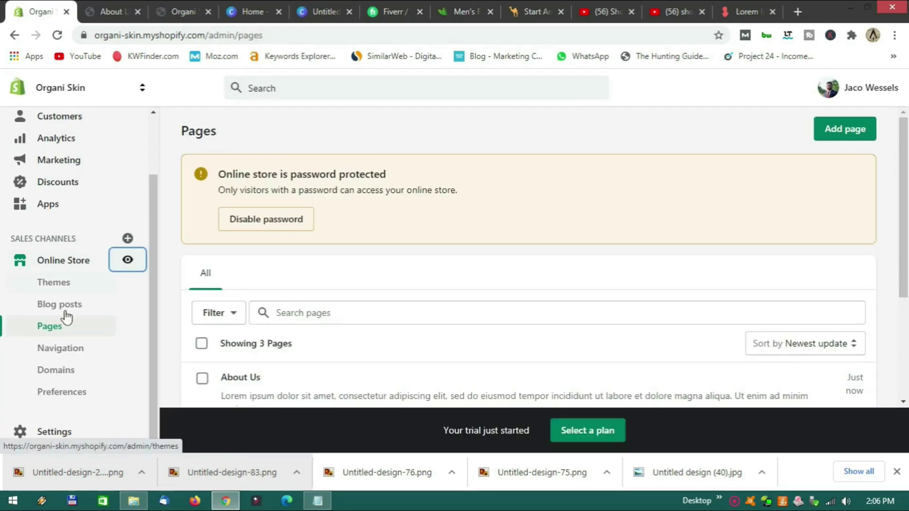
click(72, 349)
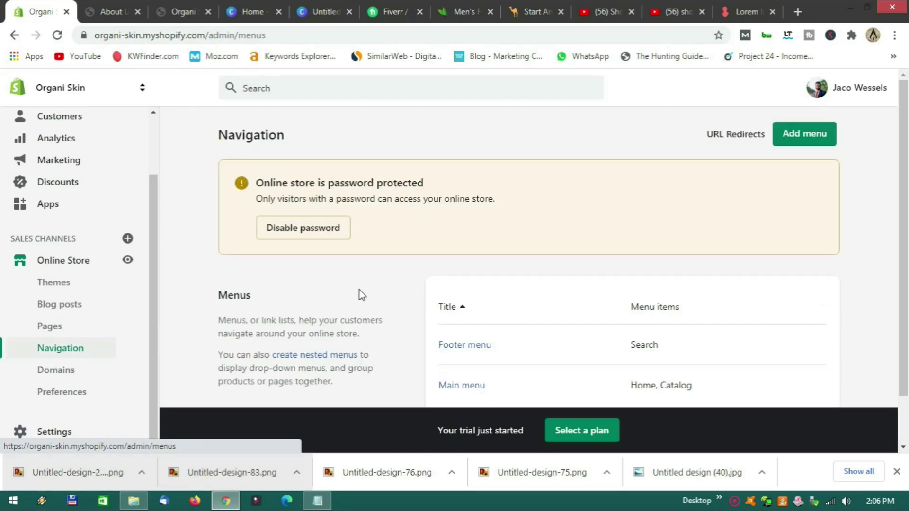
Open the Main menu and delete its Catalog item.
scroll(401, 285, down, 2)
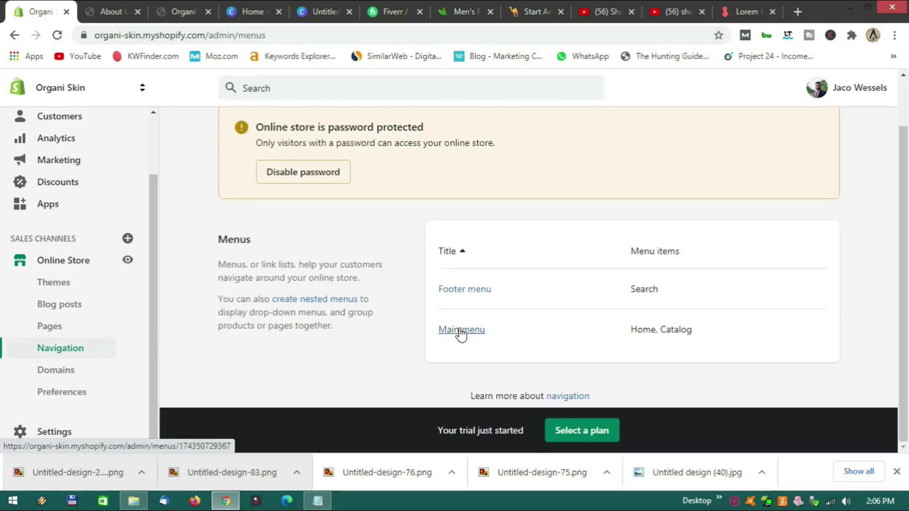
click(462, 331)
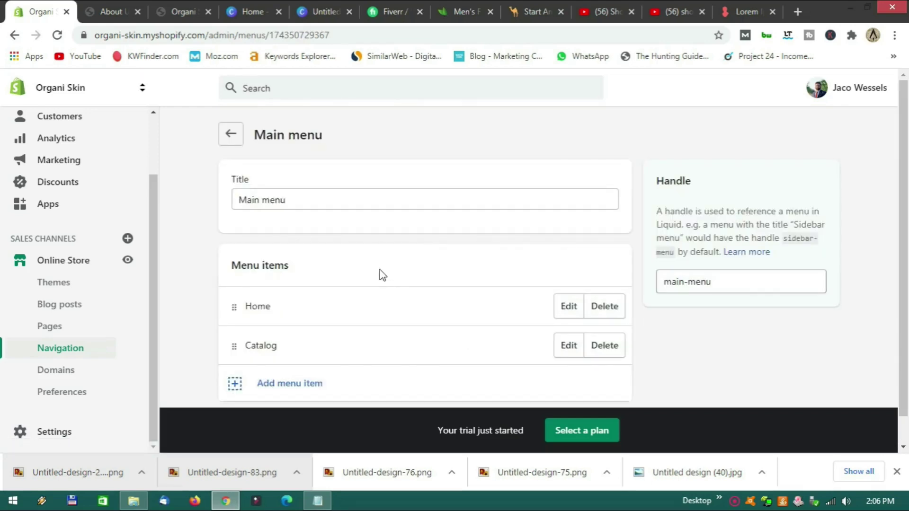
scroll(383, 275, down, 1)
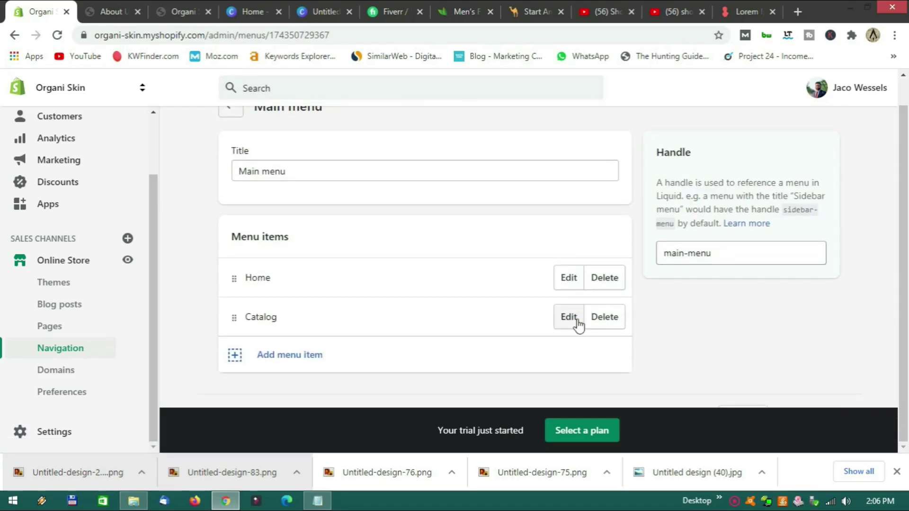
click(598, 321)
click(621, 215)
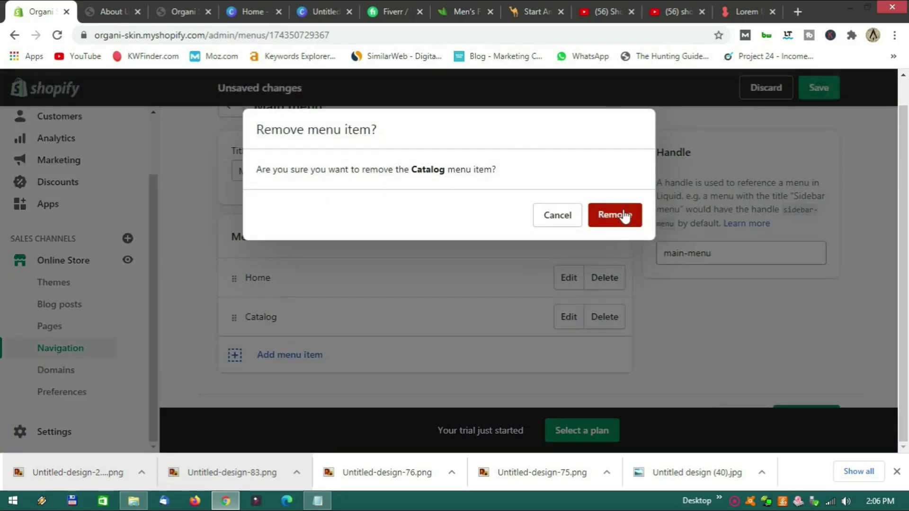
Add menu items linking to the Store and About Us pages.
click(294, 353)
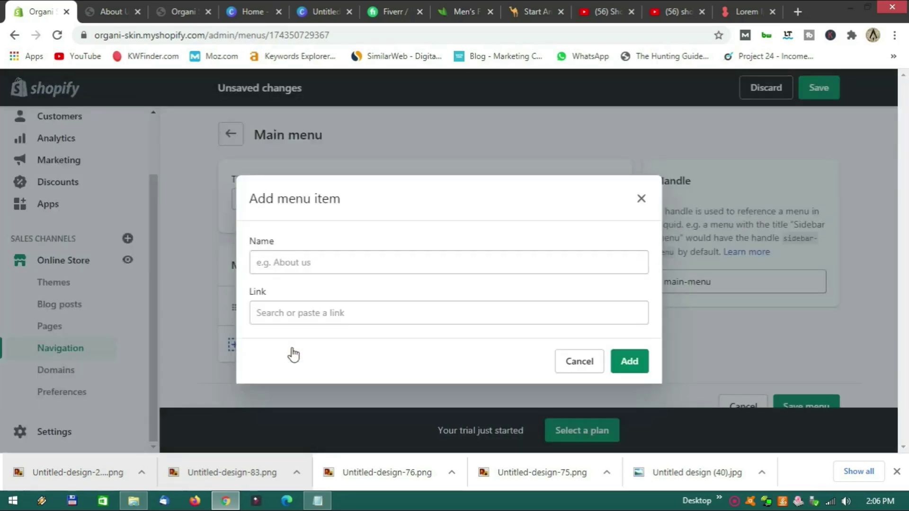
click(293, 317)
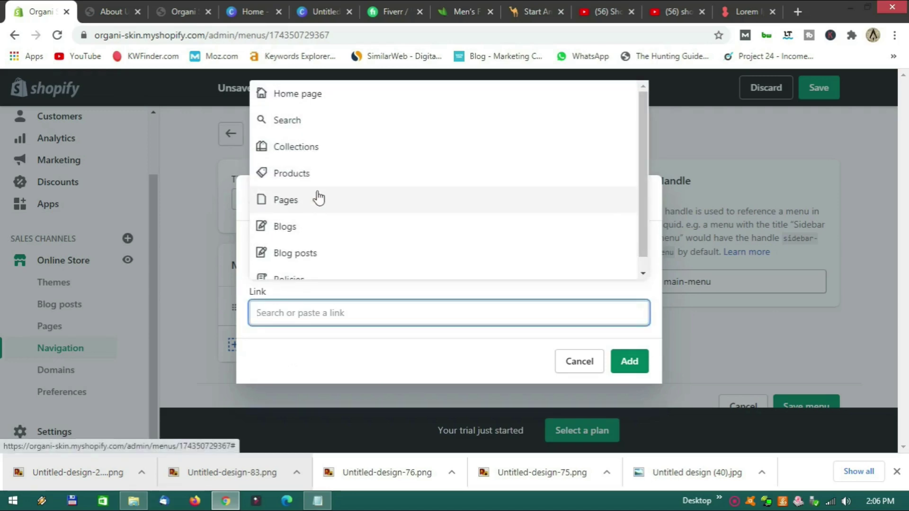
click(316, 197)
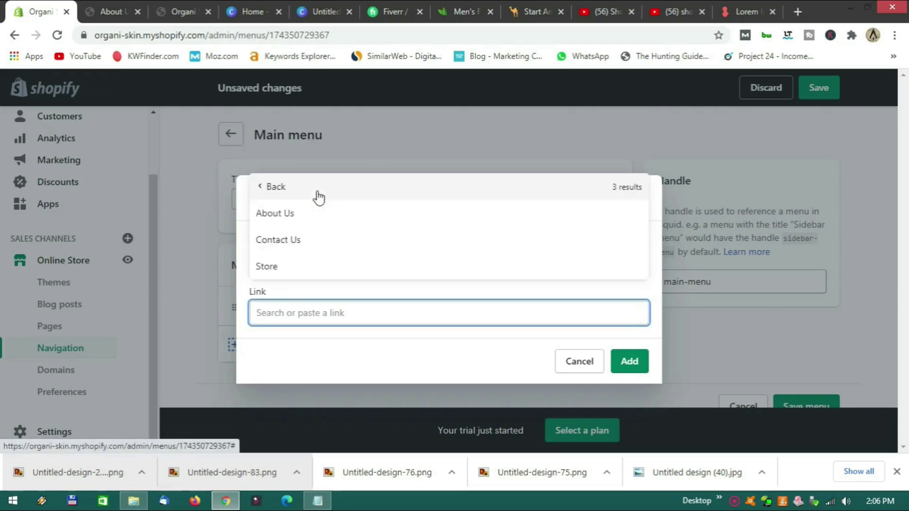
click(306, 264)
click(626, 366)
scroll(474, 334, down, 1)
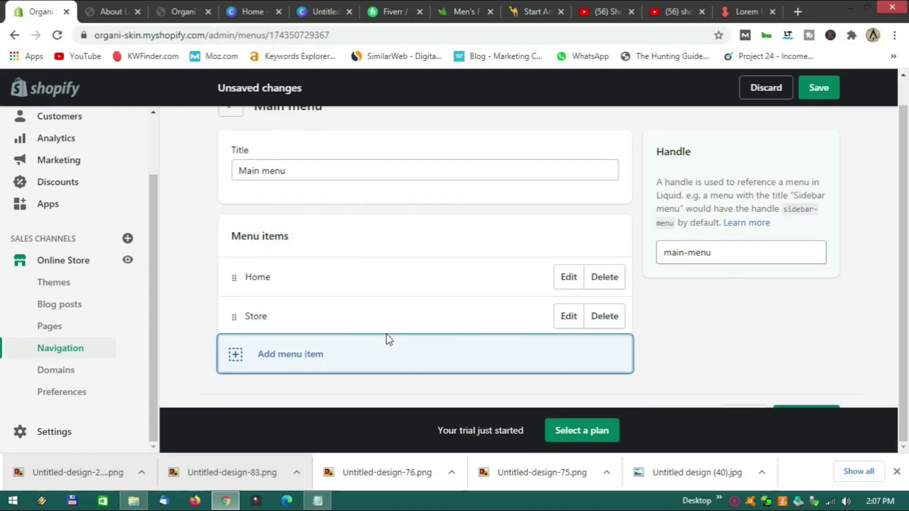
click(292, 366)
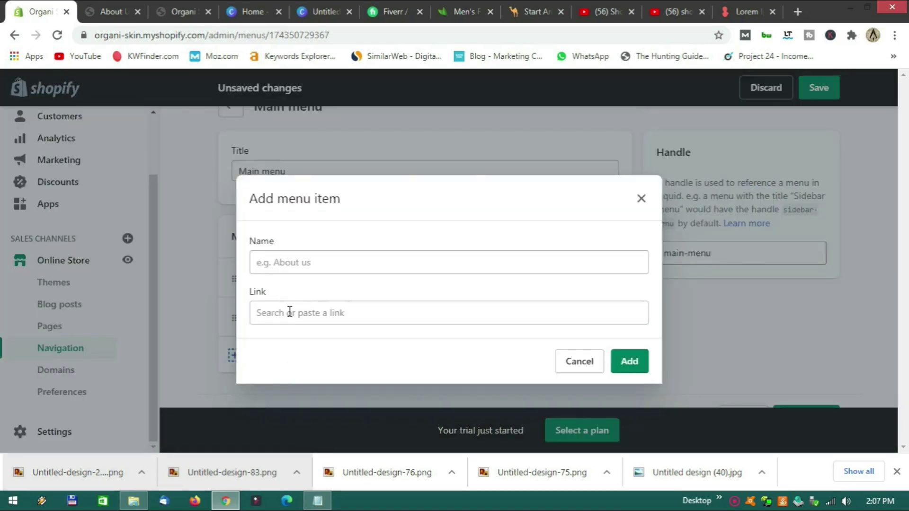
click(289, 313)
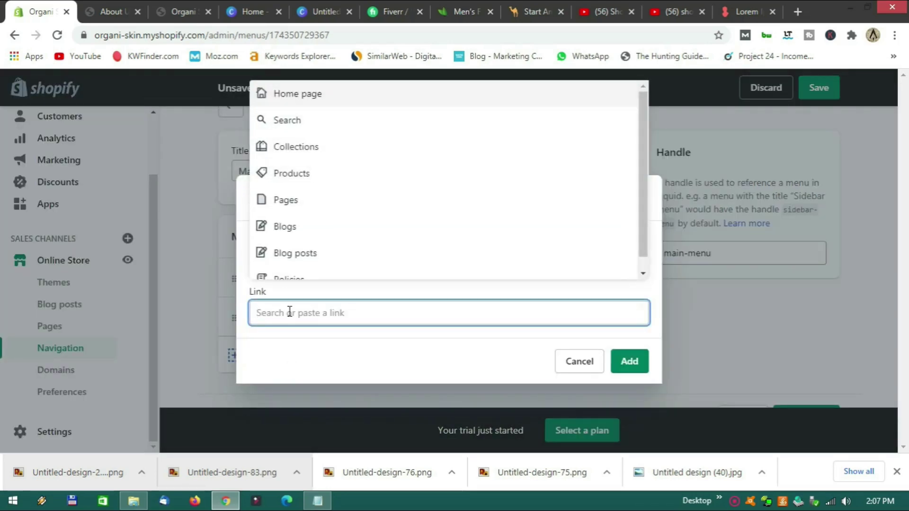
click(305, 208)
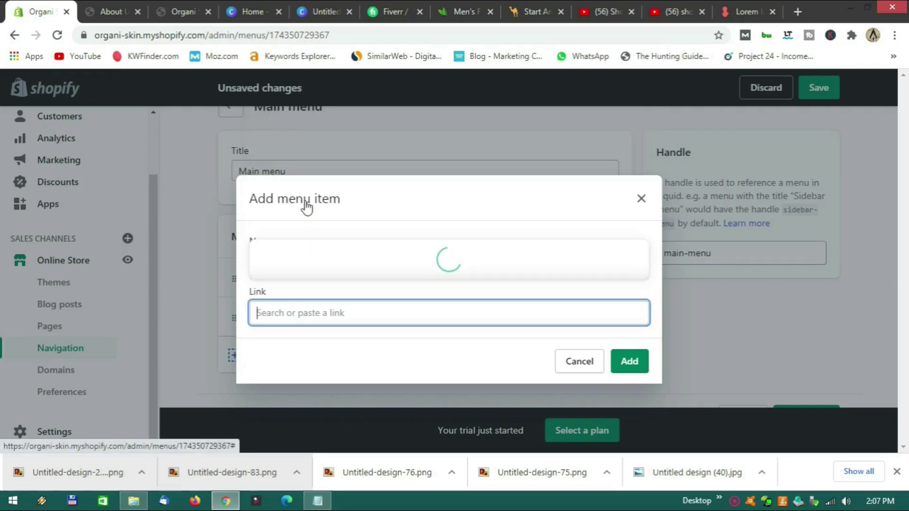
click(305, 215)
click(628, 362)
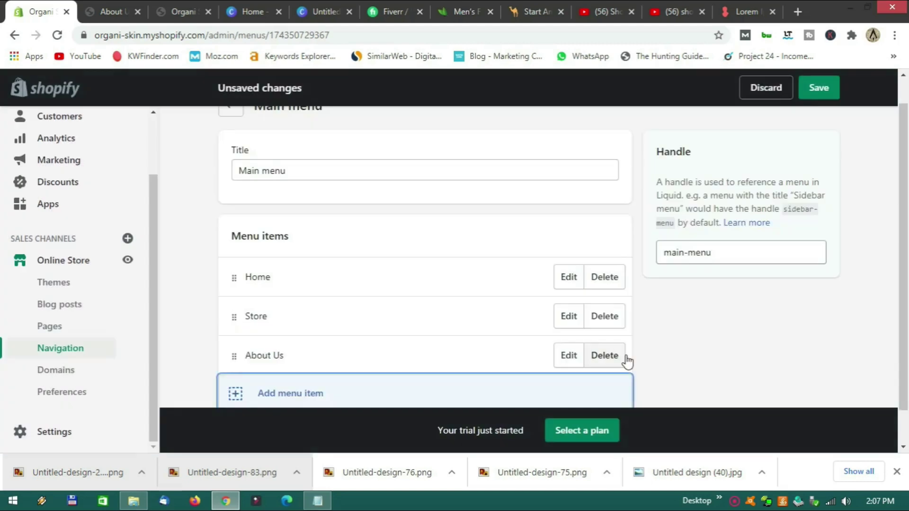
Add a Contact Us page link and remove the duplicate Contact Us item.
scroll(374, 321, down, 1)
click(297, 367)
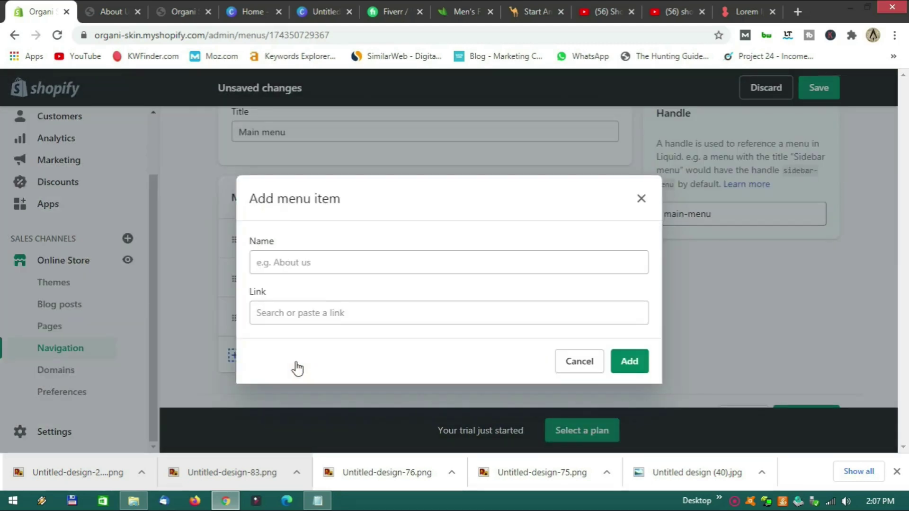
click(294, 312)
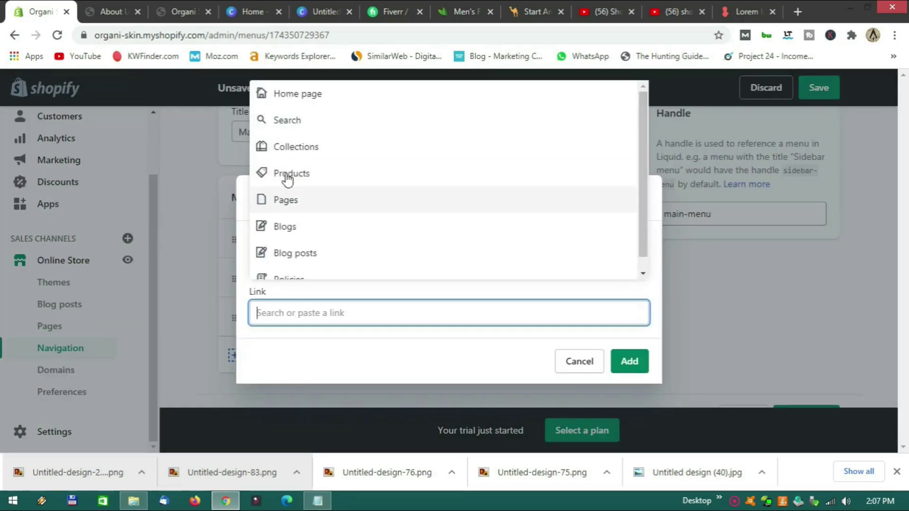
scroll(293, 240, down, 1)
scroll(304, 265, up, 1)
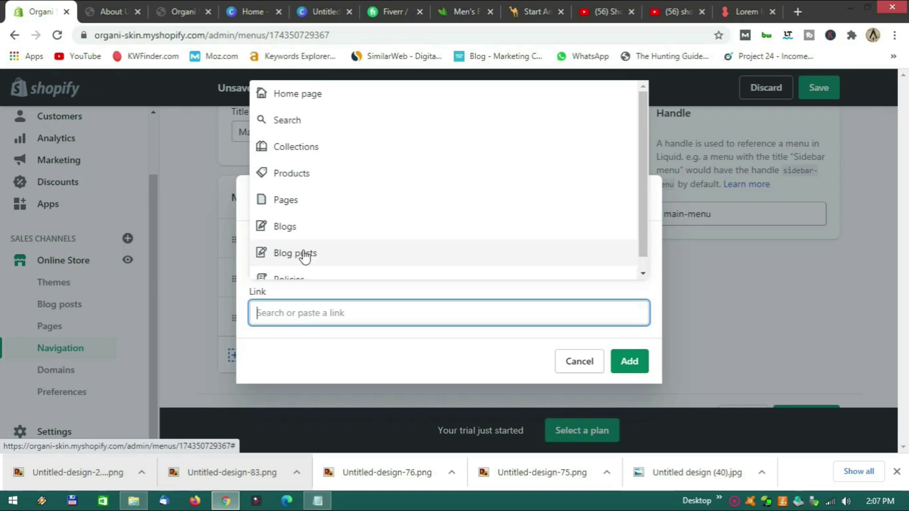
click(312, 204)
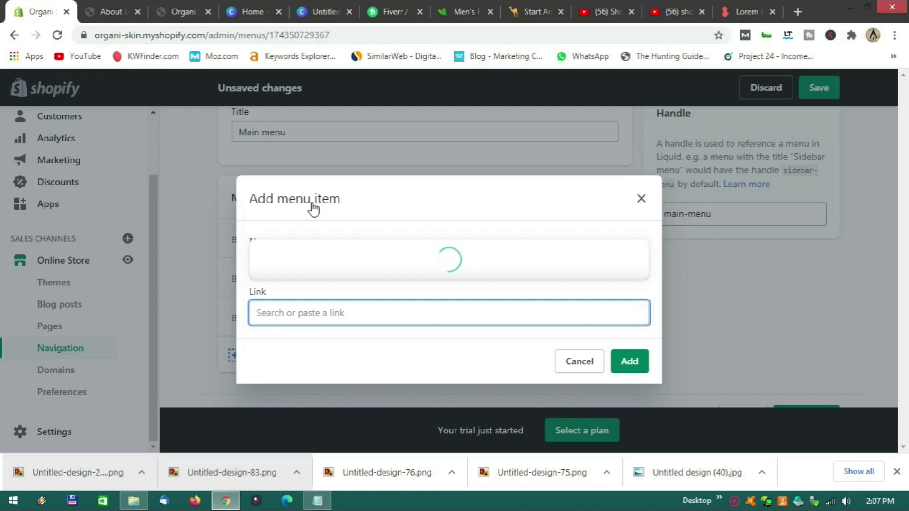
click(290, 254)
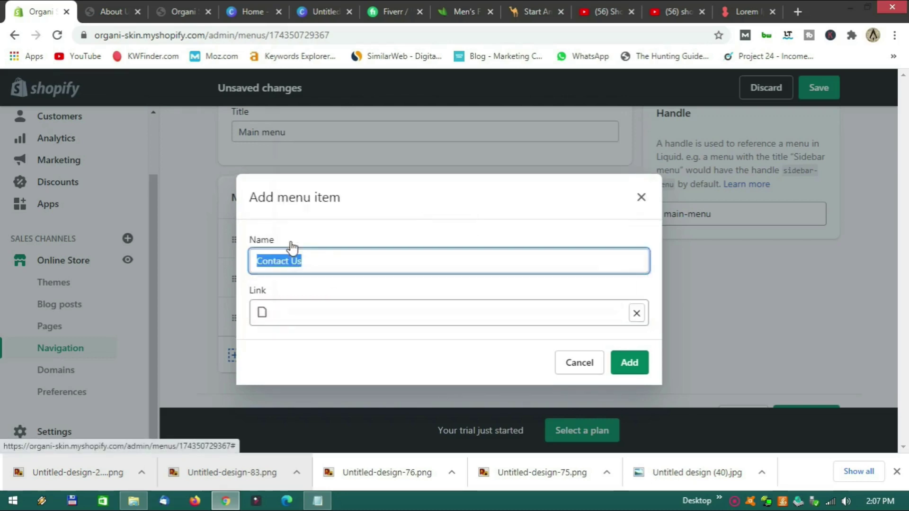
click(632, 372)
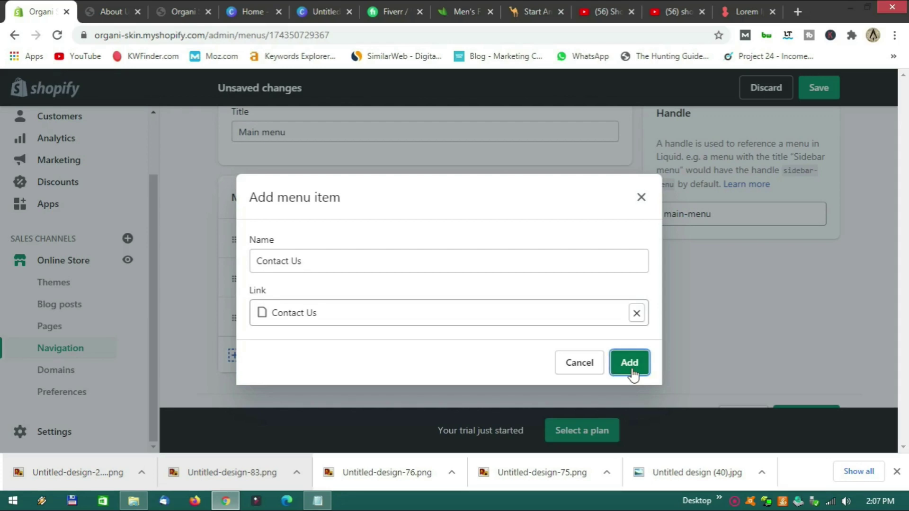
click(634, 374)
scroll(414, 365, down, 2)
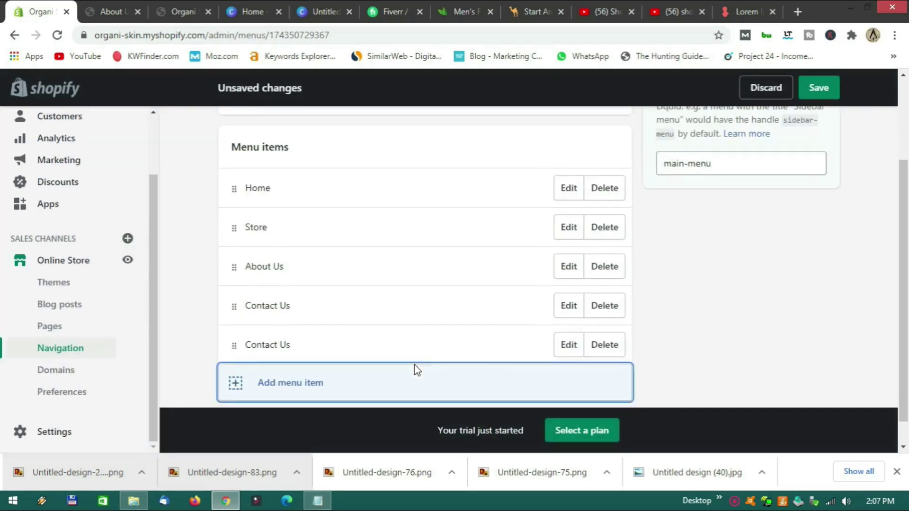
click(601, 312)
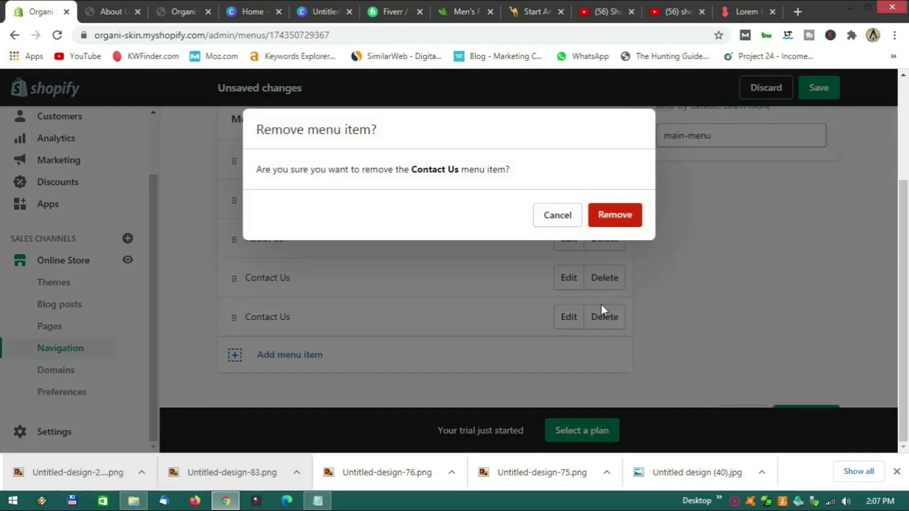
click(630, 217)
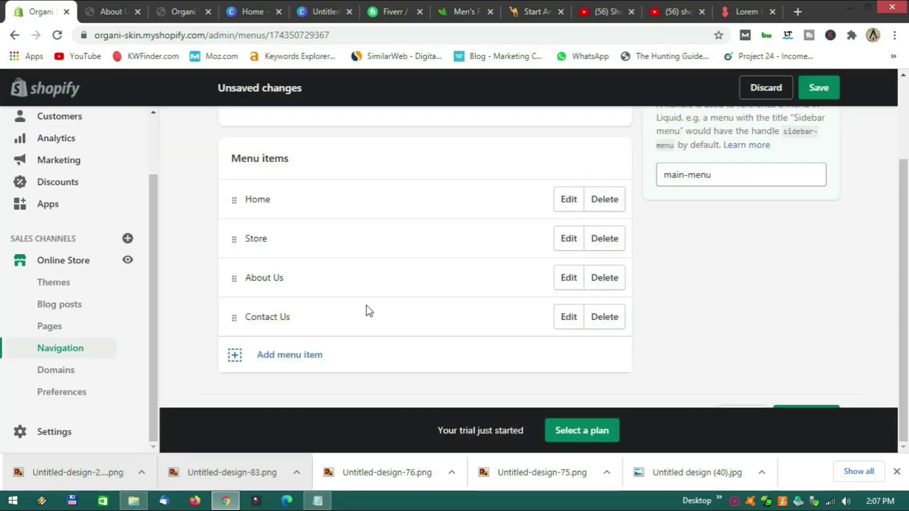
Save the Main menu and switch to the storefront tab.
scroll(370, 327, up, 3)
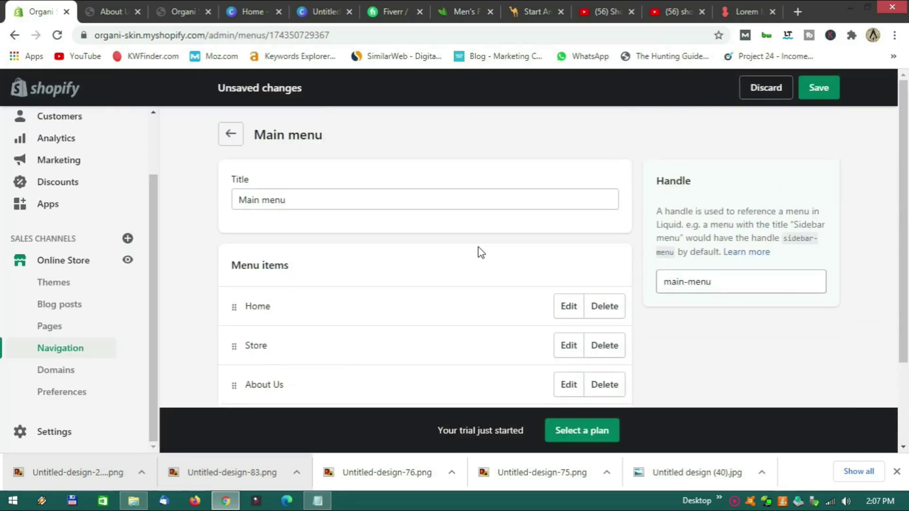
click(819, 88)
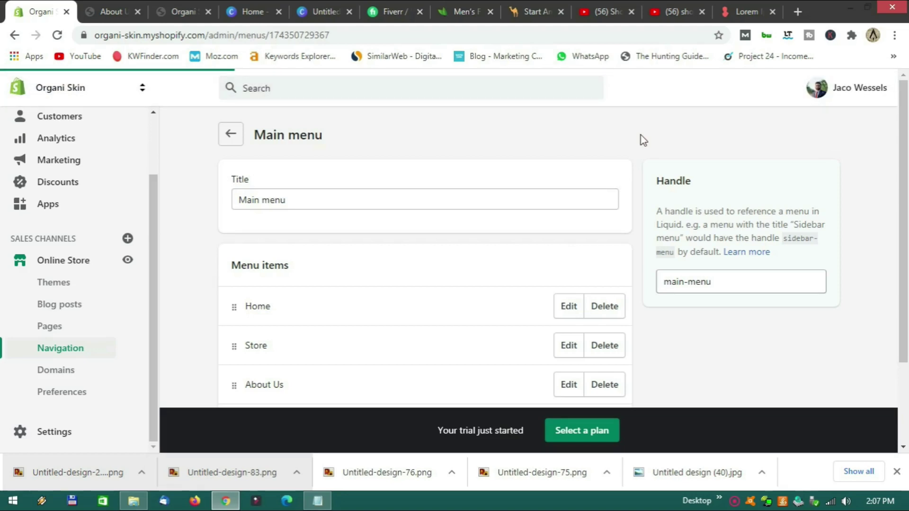
scroll(641, 138, down, 2)
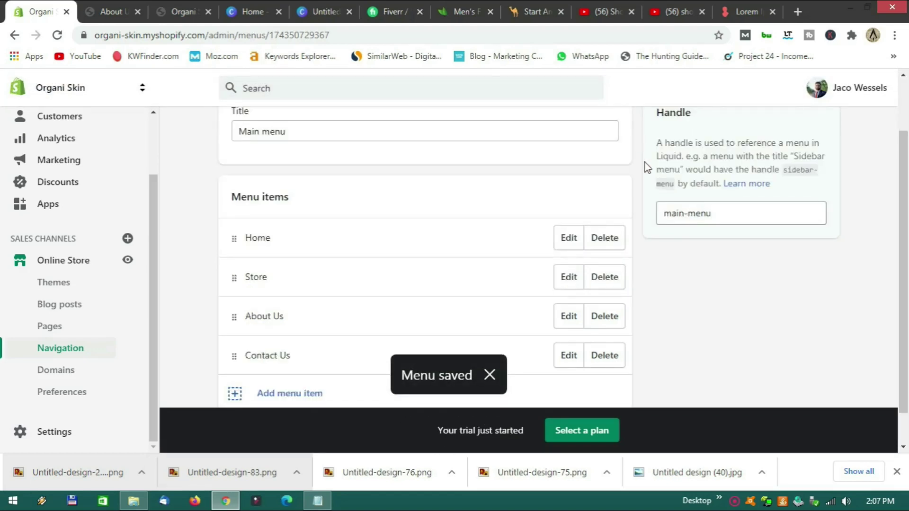
scroll(644, 163, up, 2)
click(186, 8)
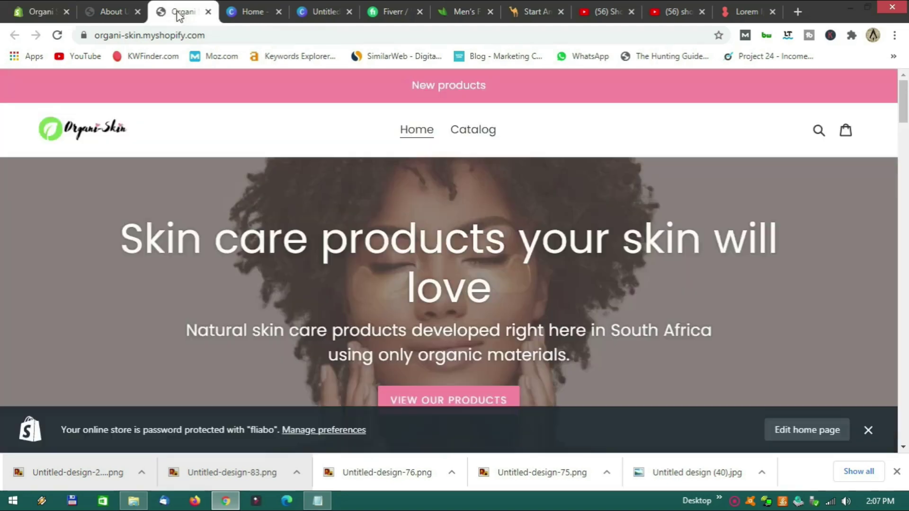
Reload the storefront and try the new Store and page links, dismissing the password notice.
click(56, 36)
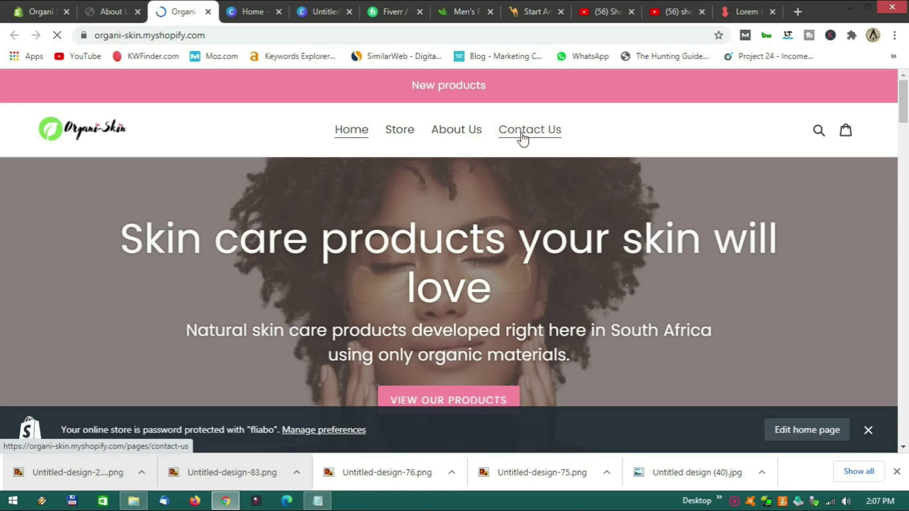
scroll(462, 182, down, 4)
scroll(464, 199, up, 4)
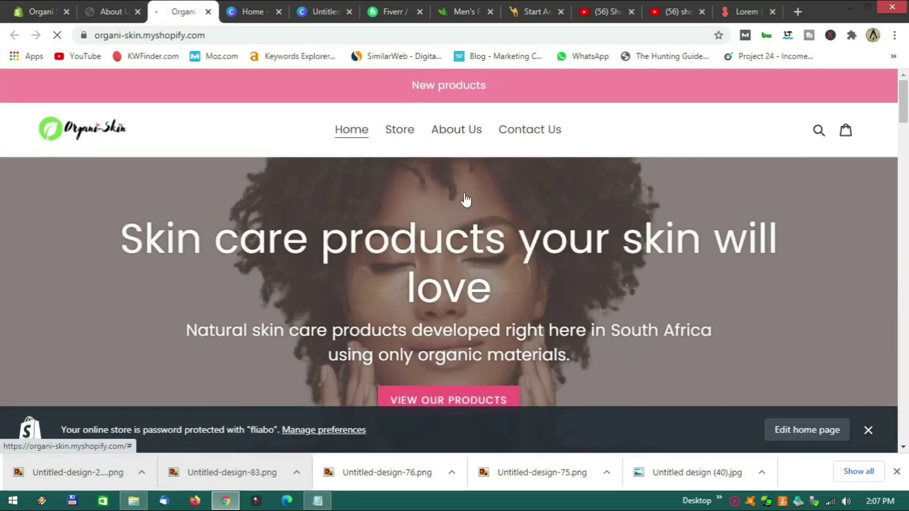
click(404, 136)
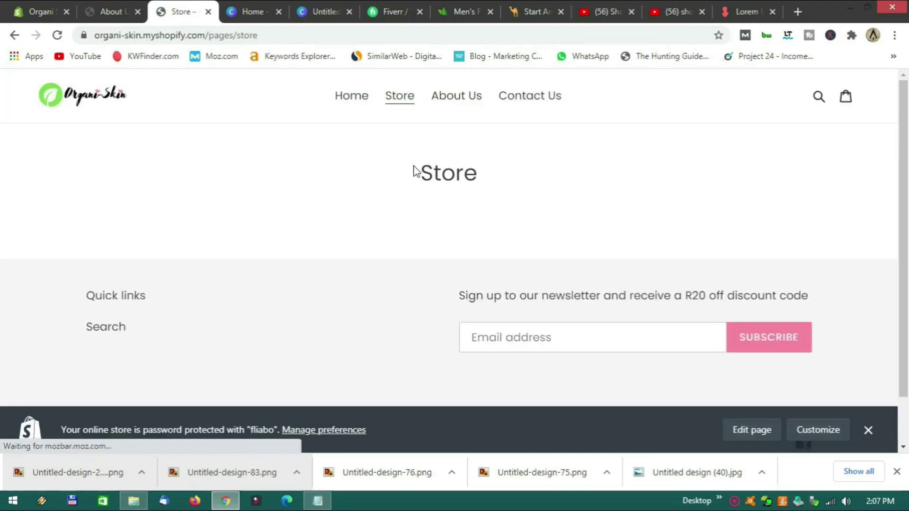
click(457, 97)
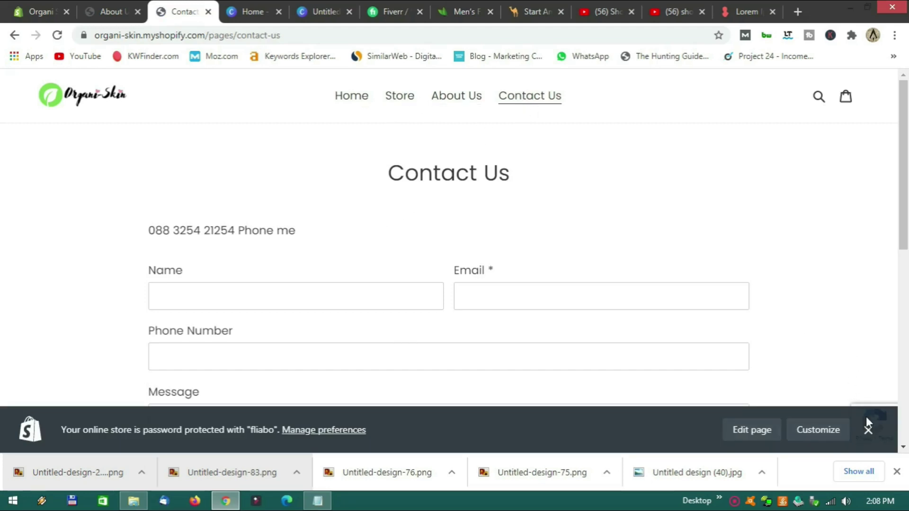
click(868, 430)
Look over the storefront homepage, then return to the Main menu editor's items.
click(351, 100)
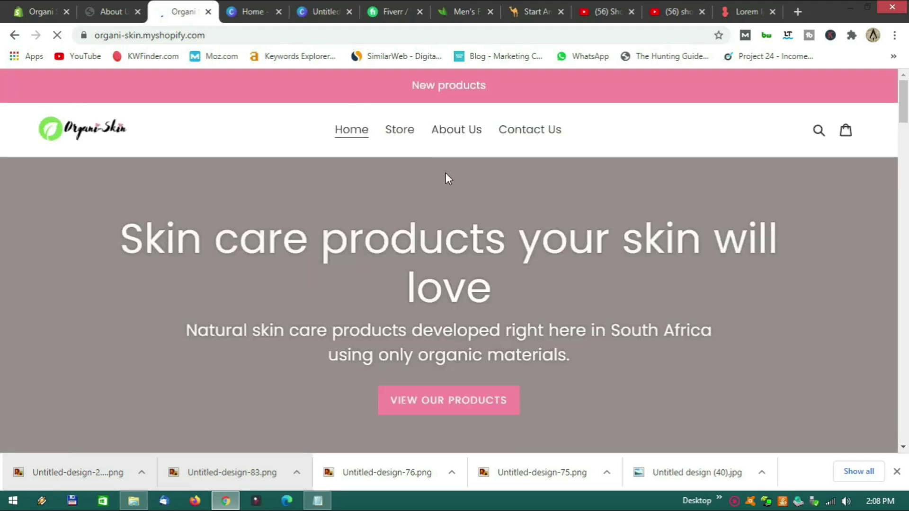
scroll(445, 180, down, 5)
scroll(444, 188, down, 18)
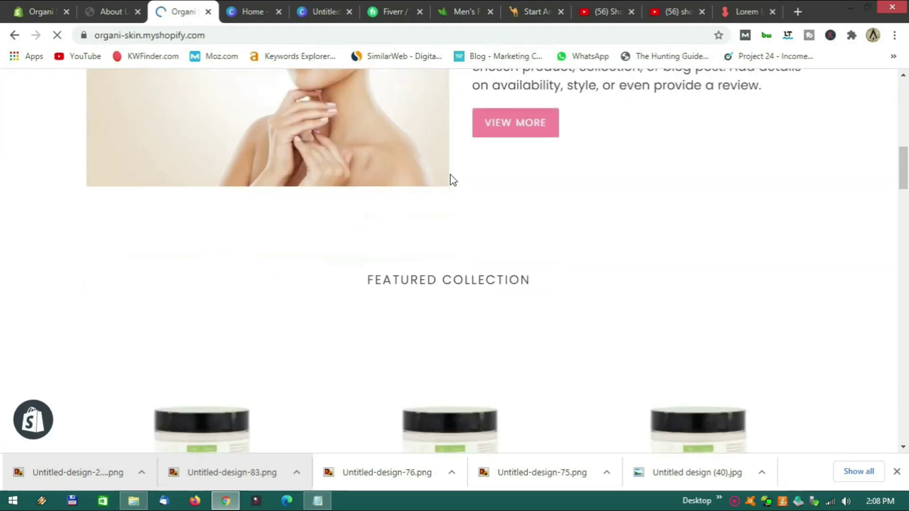
scroll(450, 182, down, 20)
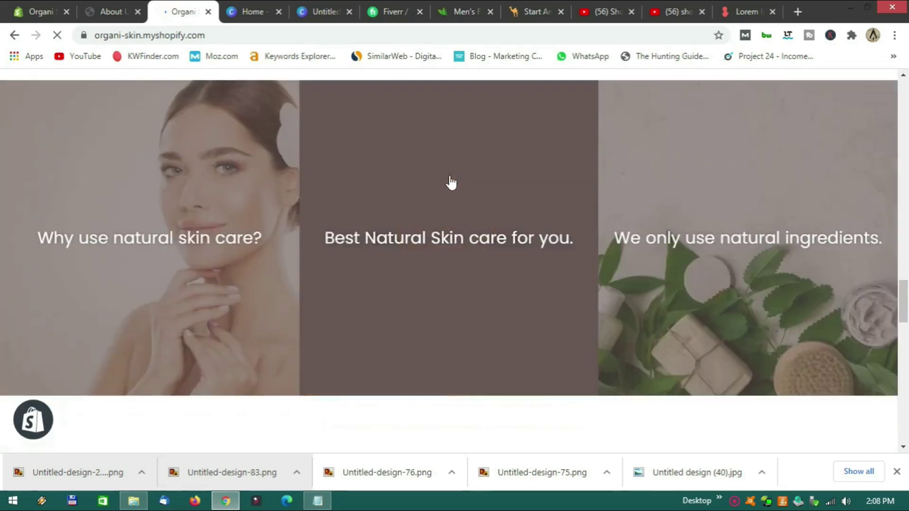
scroll(442, 202, down, 8)
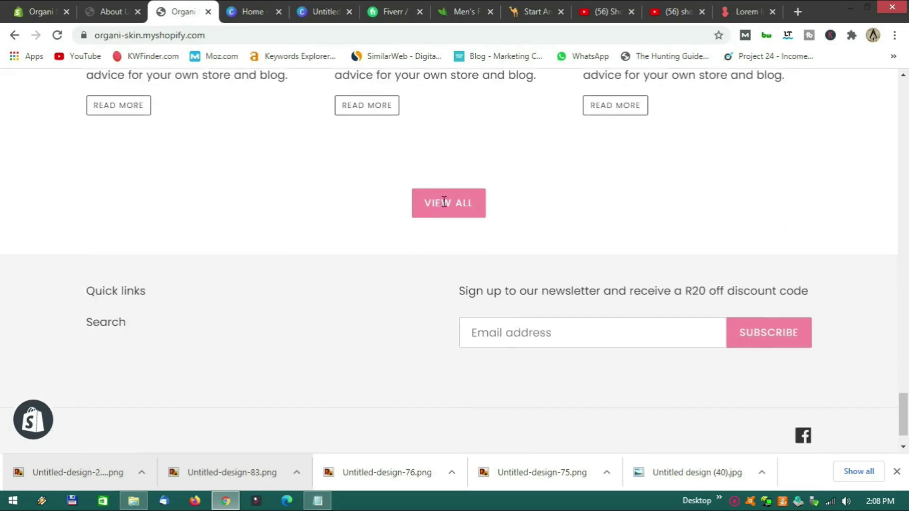
scroll(450, 201, up, 15)
scroll(452, 204, up, 20)
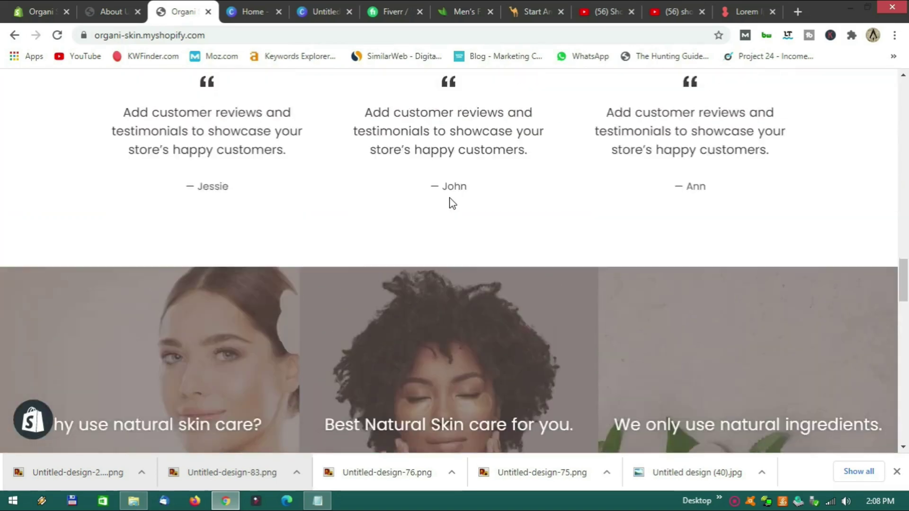
scroll(452, 203, up, 10)
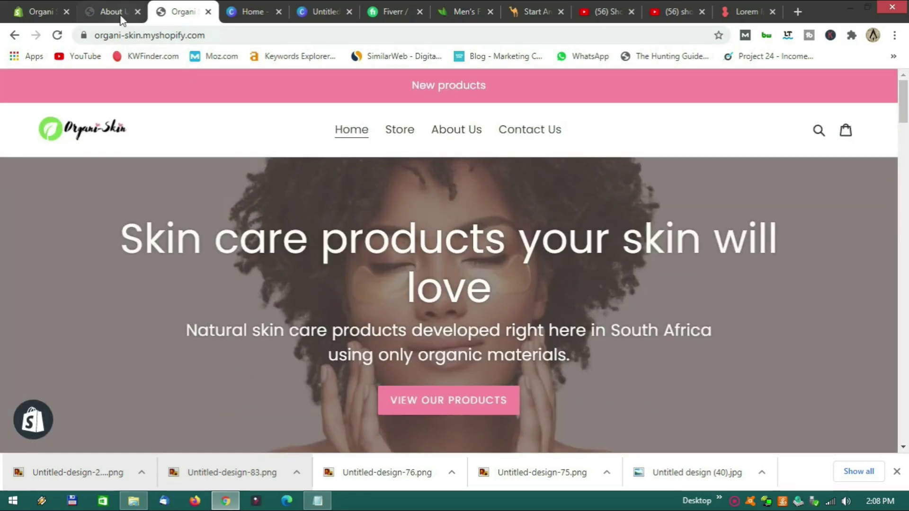
click(28, 9)
scroll(191, 258, down, 2)
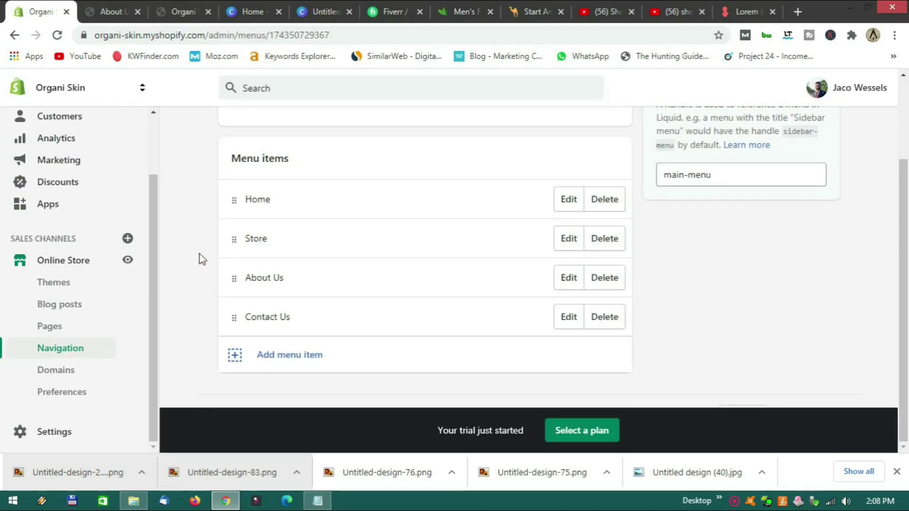
Add a Main menu item linked to the Butter collection and check the storefront menu.
click(293, 356)
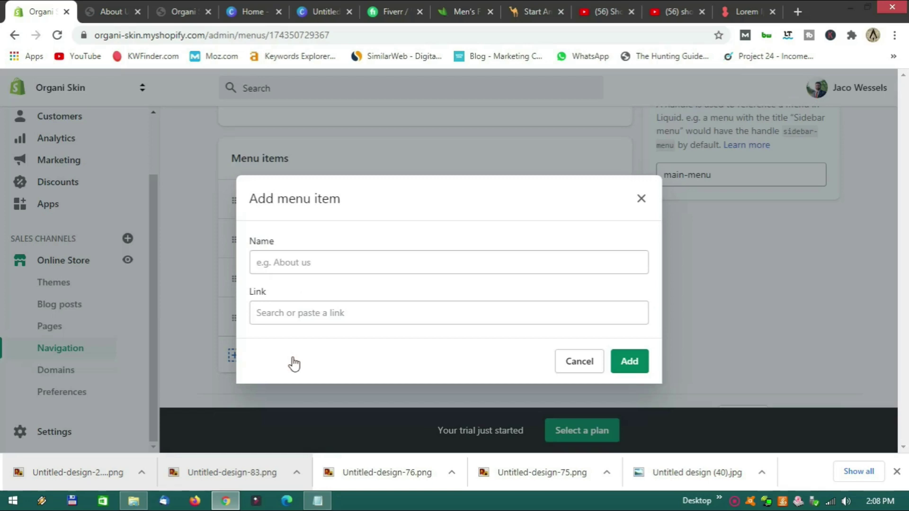
click(303, 318)
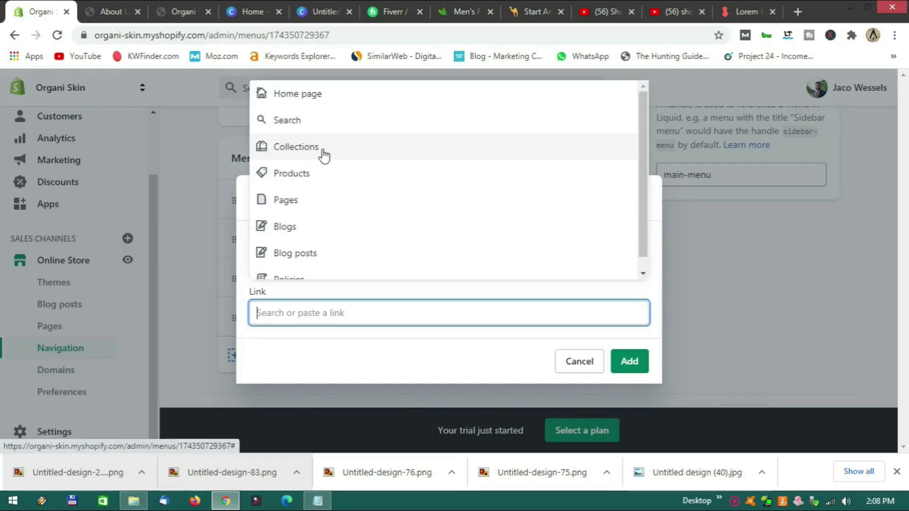
click(323, 154)
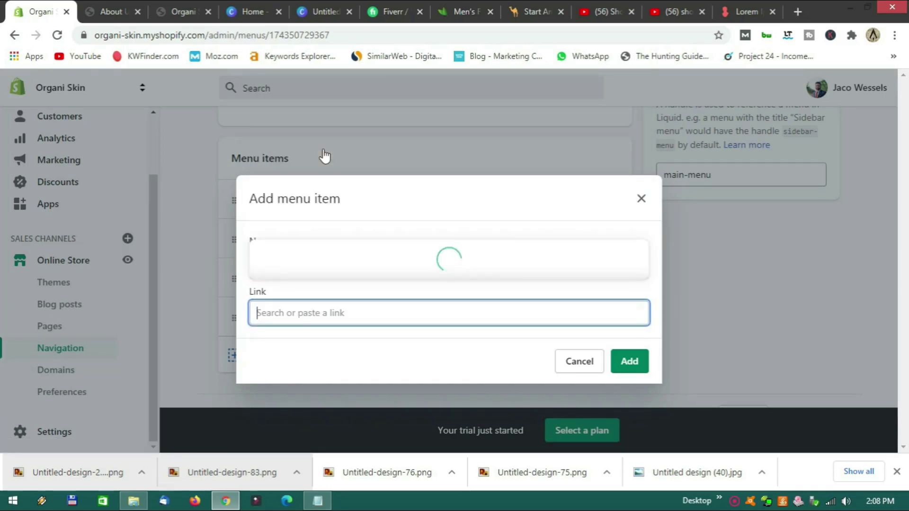
click(290, 201)
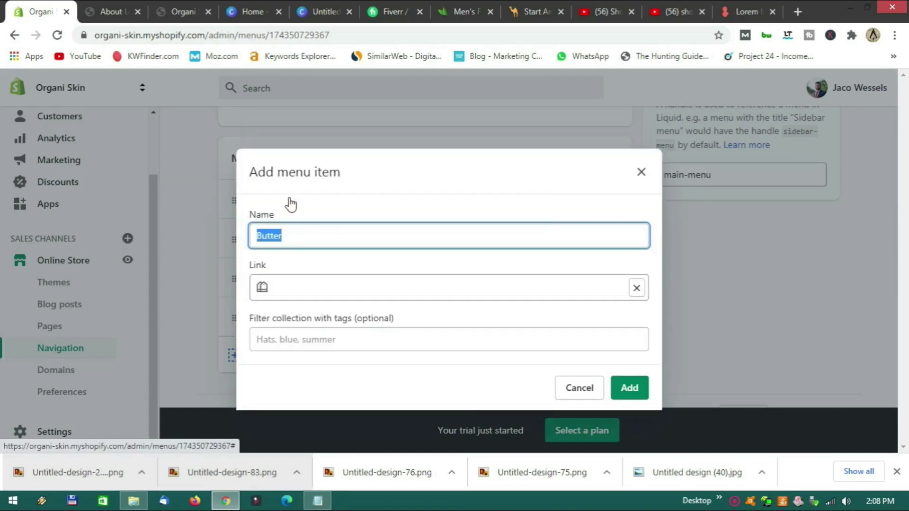
click(636, 391)
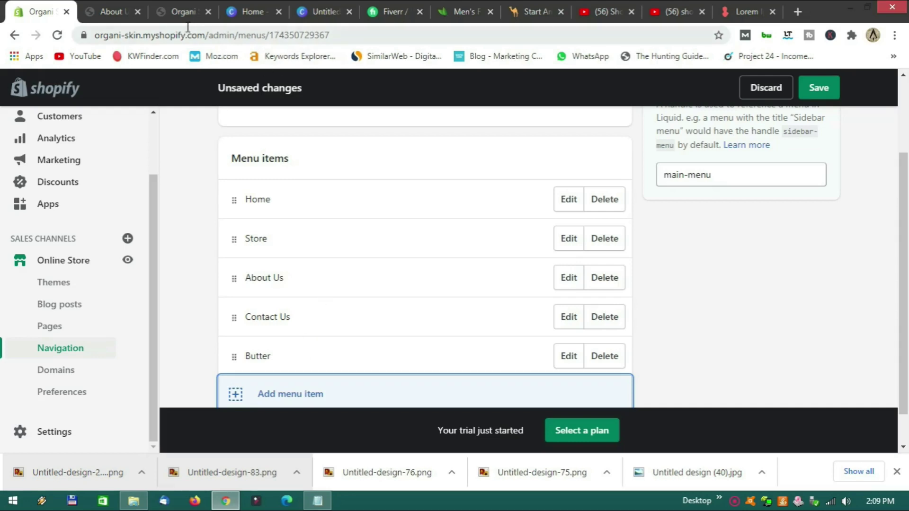
click(185, 11)
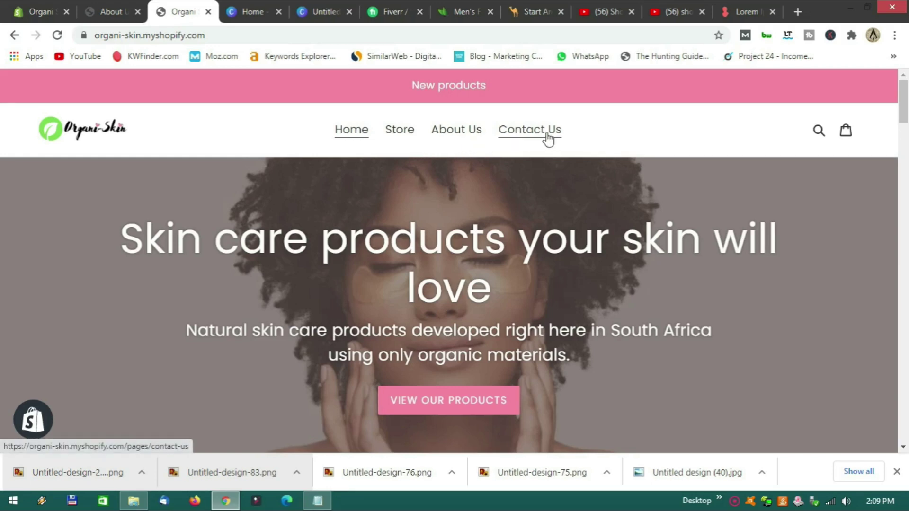
click(41, 12)
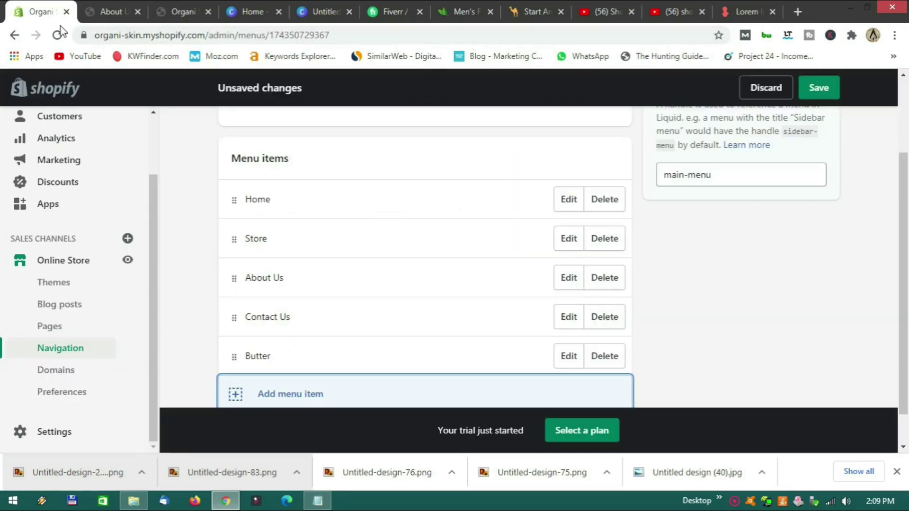
Nest Butter under Store, save the menu, and switch to the storefront.
drag(234, 356, 286, 263)
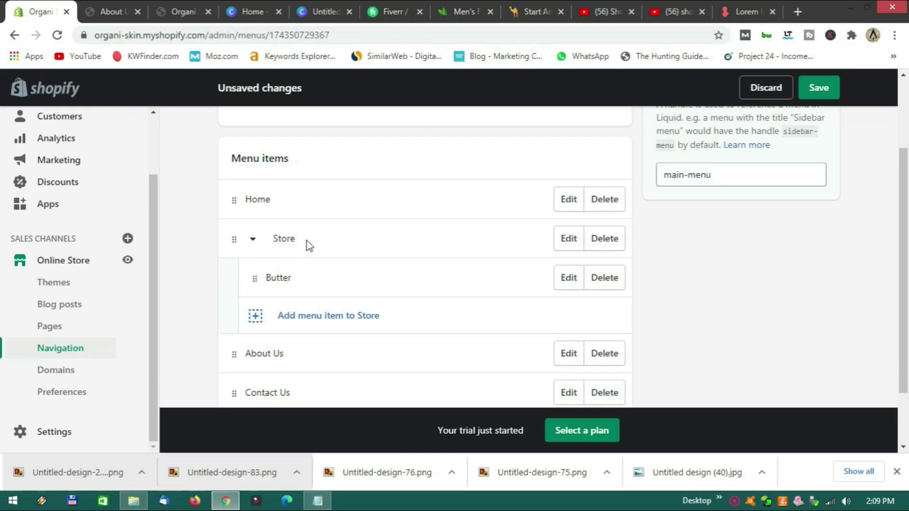
click(805, 94)
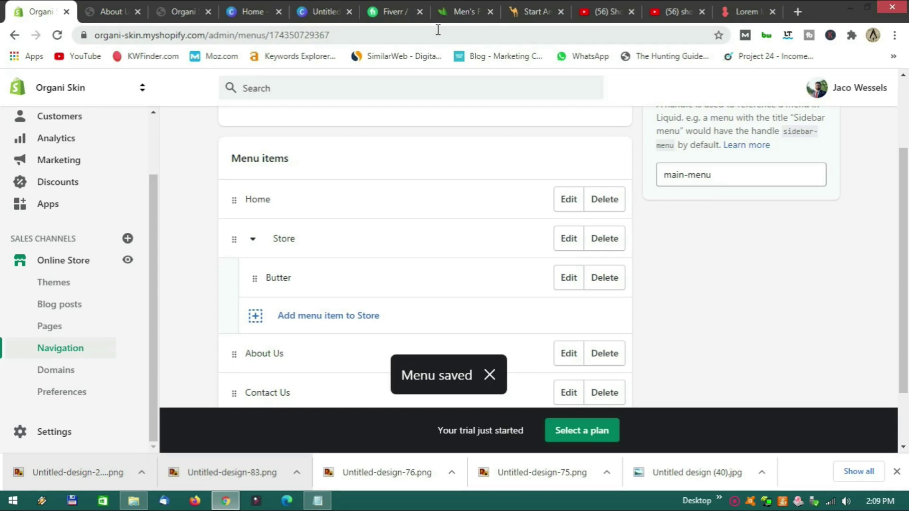
click(179, 14)
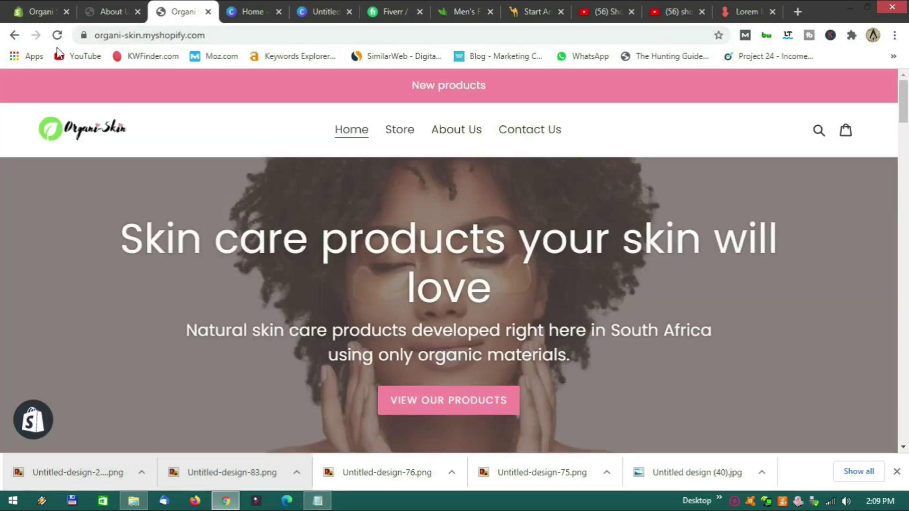
Reload the storefront and open the Store dropdown to see the Butter link.
click(58, 37)
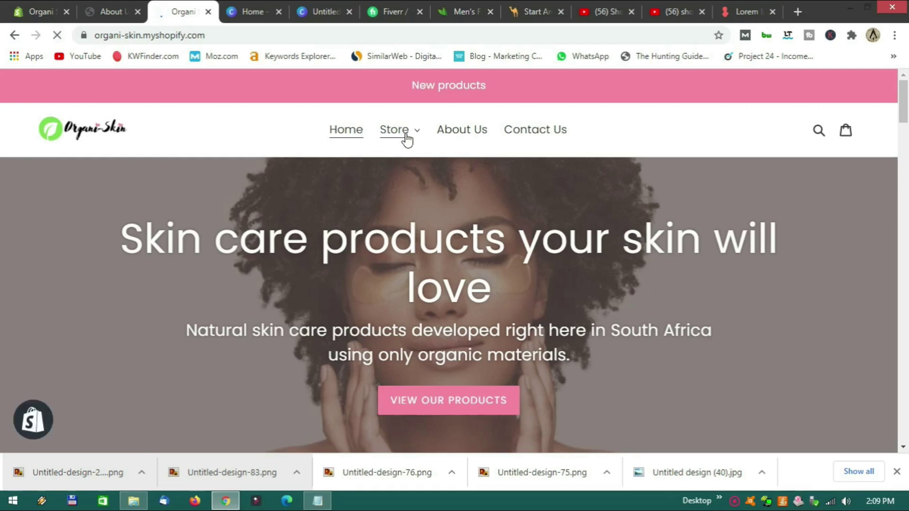
click(420, 137)
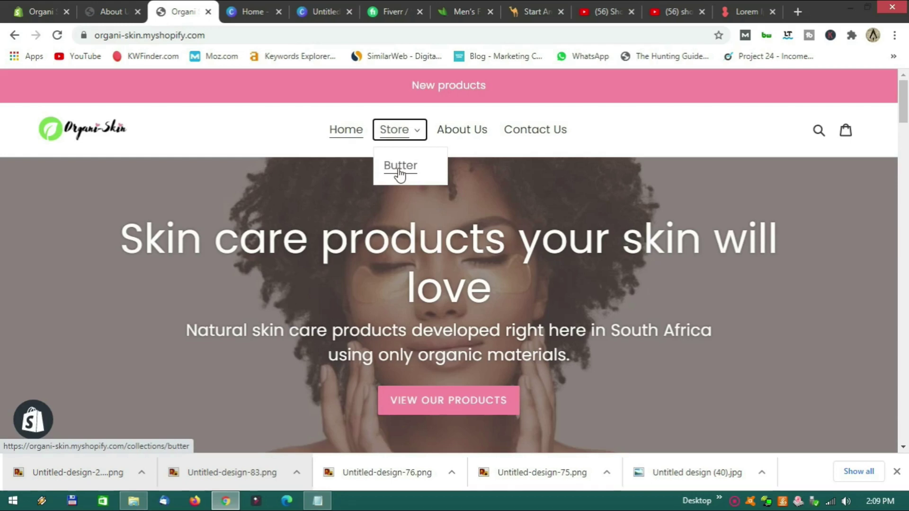
click(416, 134)
click(418, 138)
Browse the Skin Clays site's Beauty, Home and Gifting menus, then return to the Shopify menu editor.
click(453, 12)
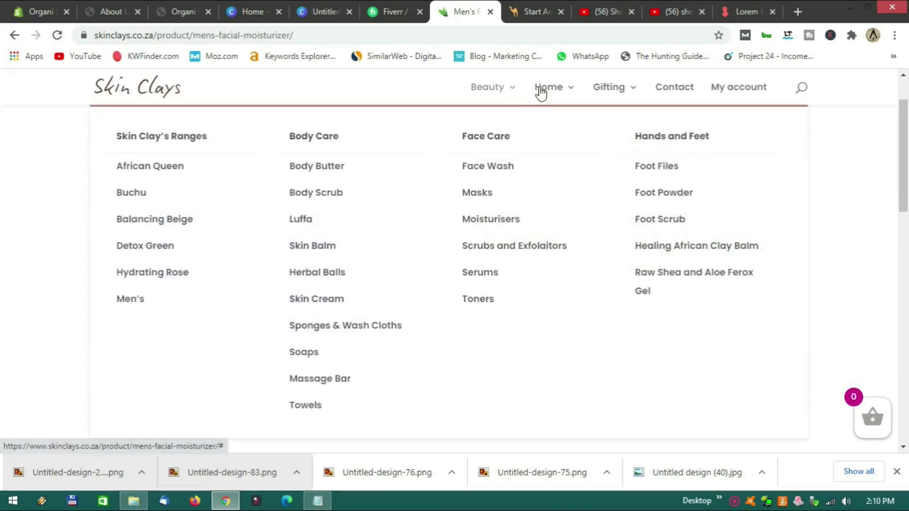
mouse_move(616, 93)
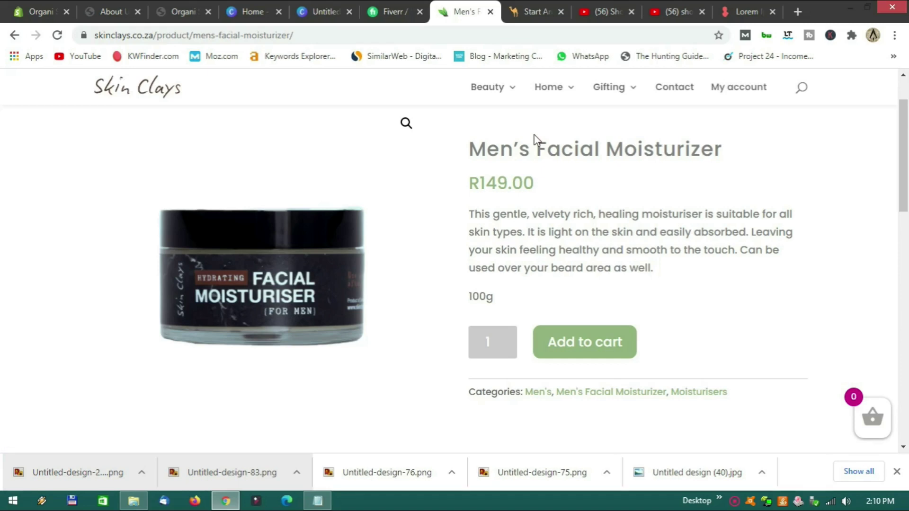
mouse_move(496, 93)
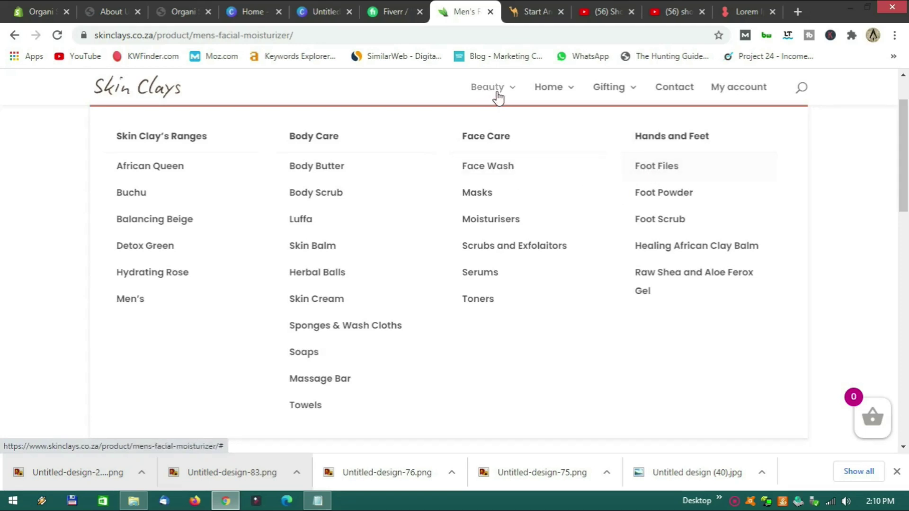
mouse_move(557, 96)
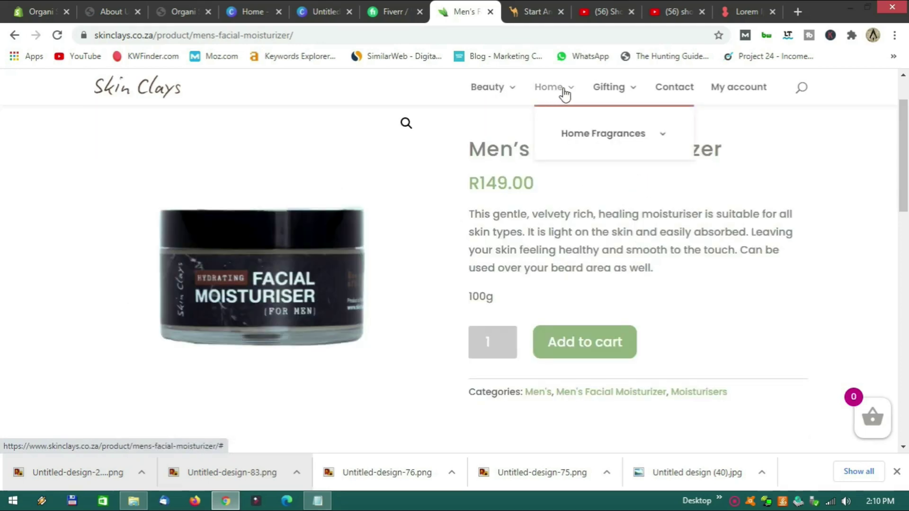
click(45, 13)
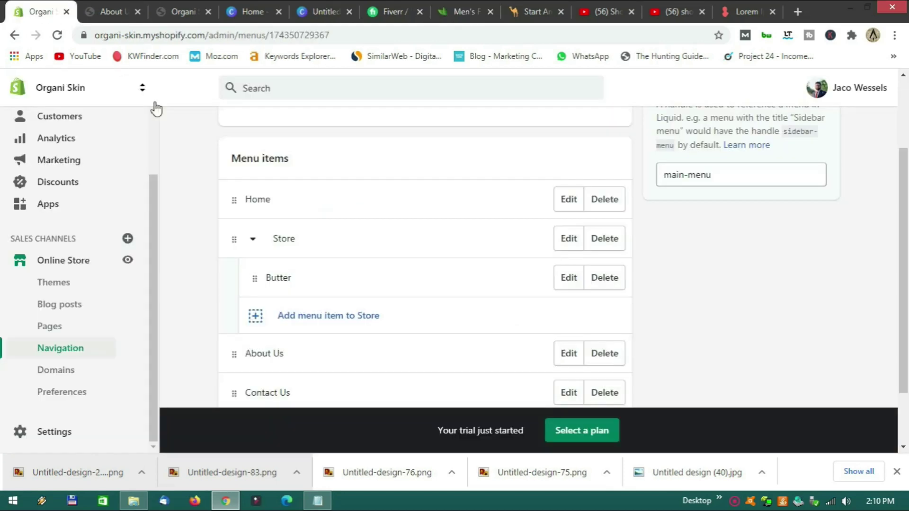
Go to Online Store > Pages, listing About Us, Contact Us and Store.
scroll(194, 230, down, 2)
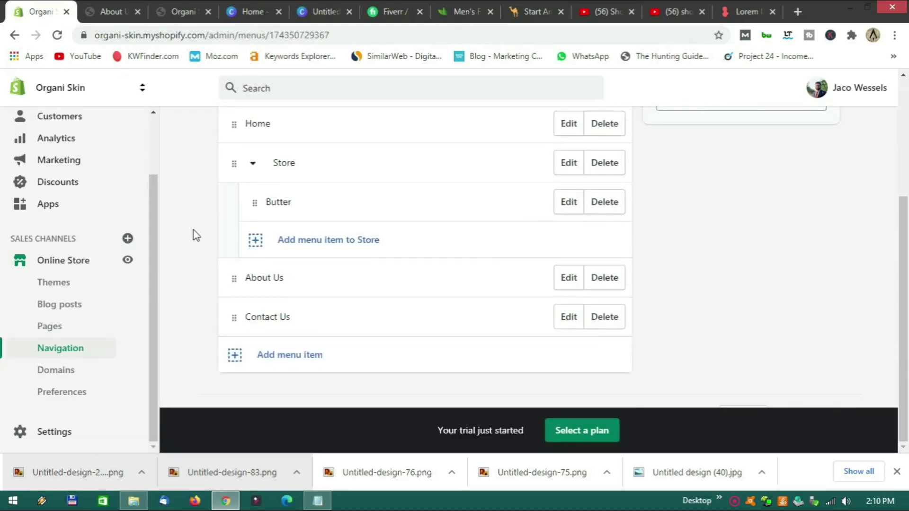
scroll(194, 230, up, 4)
scroll(195, 230, down, 4)
scroll(194, 230, up, 1)
scroll(194, 230, up, 1)
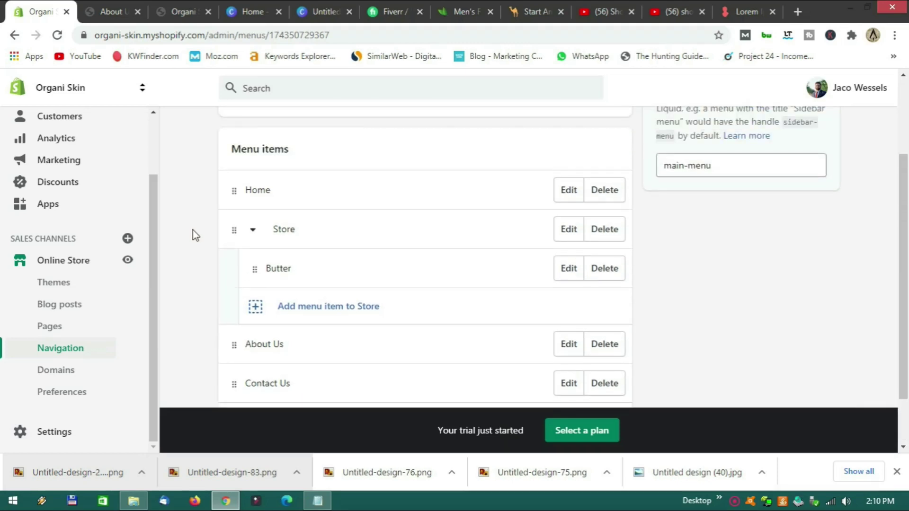
scroll(194, 230, up, 3)
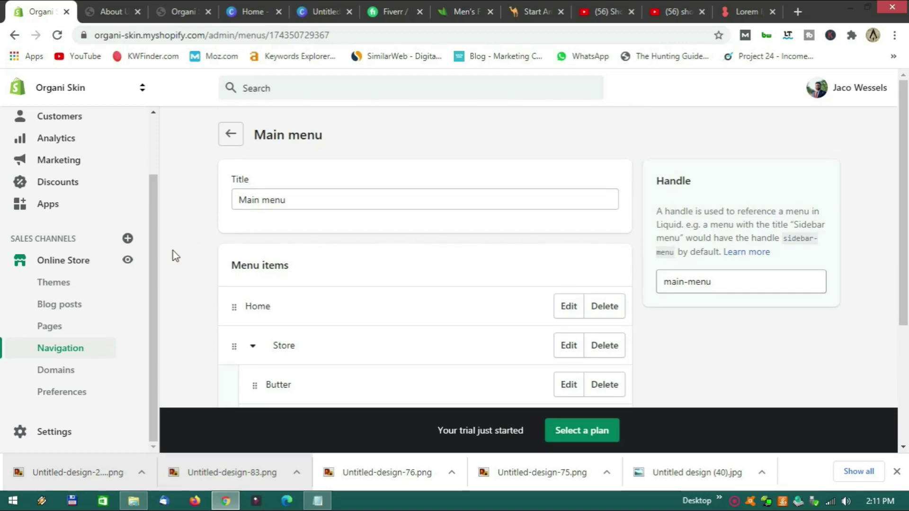
click(66, 334)
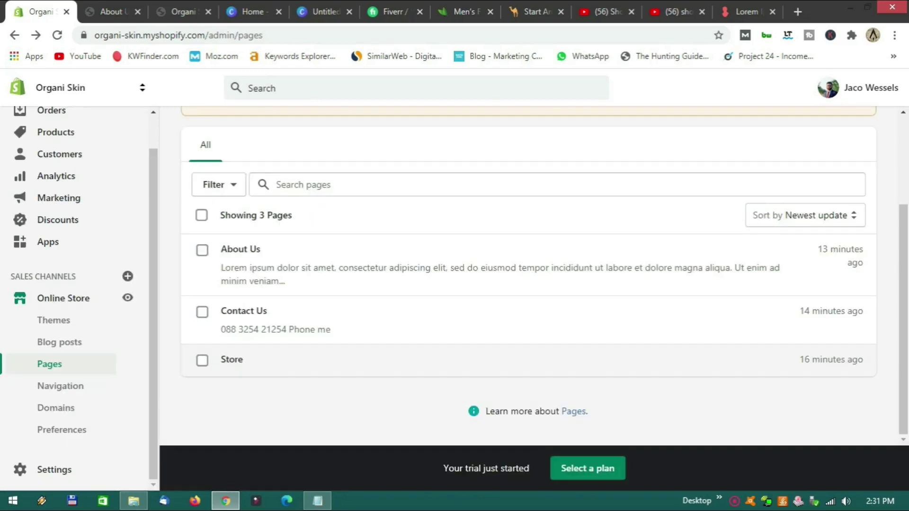
Open the Store page to inspect it, then return to the Pages list.
scroll(361, 356, up, 3)
scroll(361, 356, down, 3)
click(264, 368)
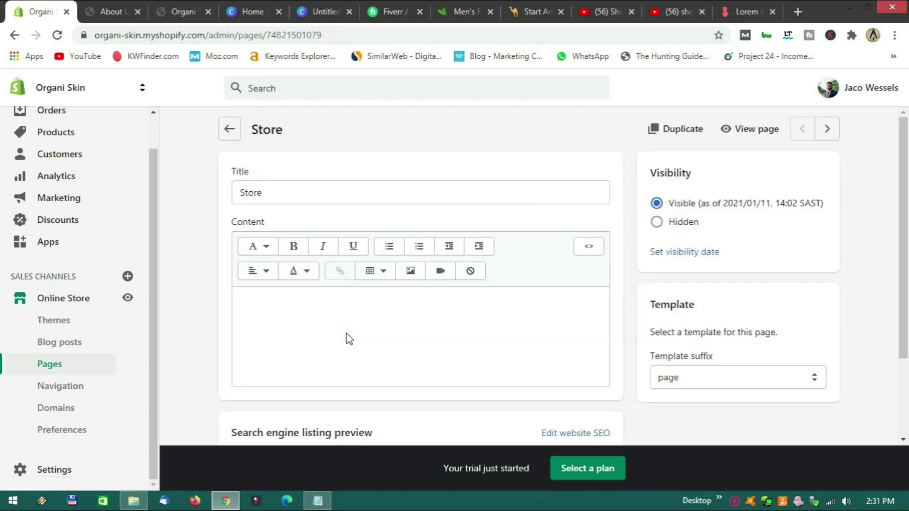
scroll(396, 320, down, 1)
scroll(407, 326, up, 1)
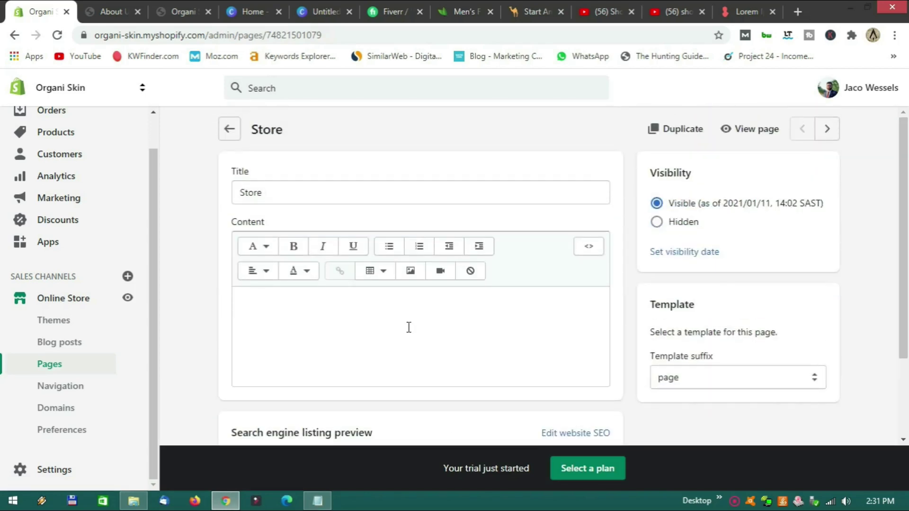
click(229, 130)
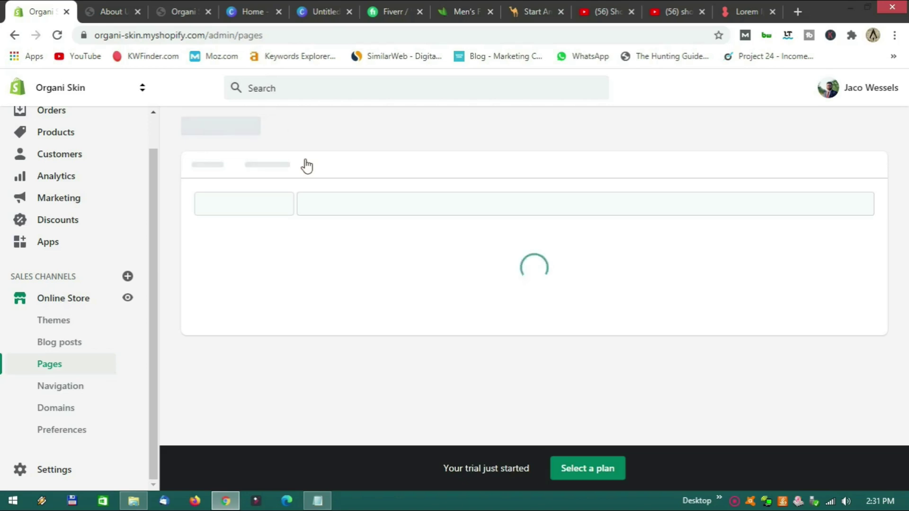
Select the Store page and delete it via More actions > Delete pages.
scroll(369, 326, down, 3)
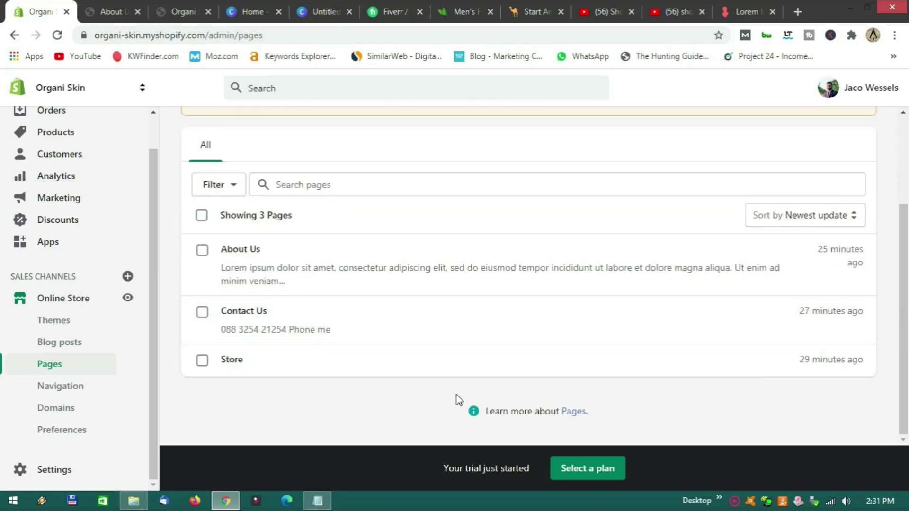
click(206, 364)
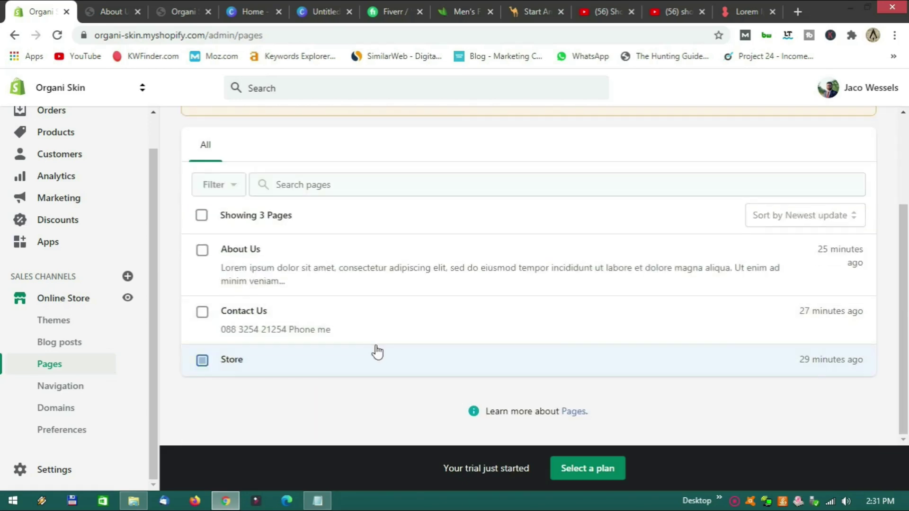
click(434, 221)
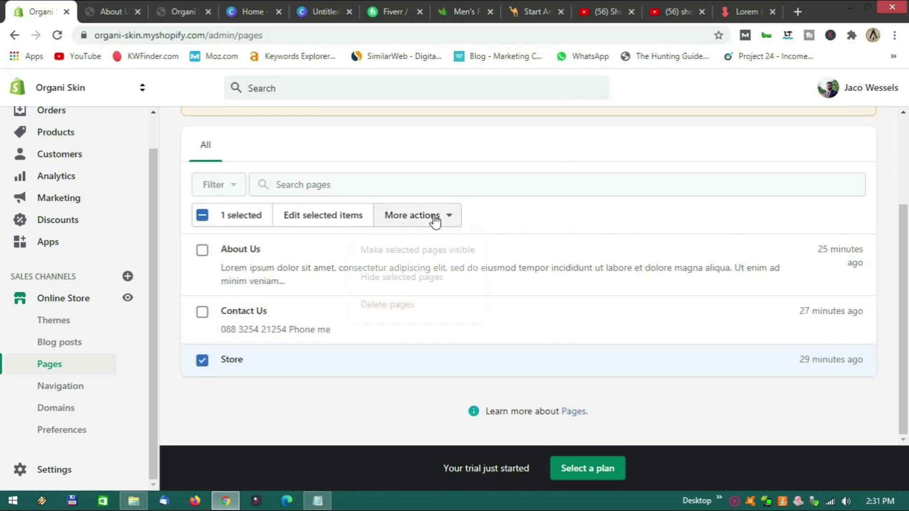
click(398, 305)
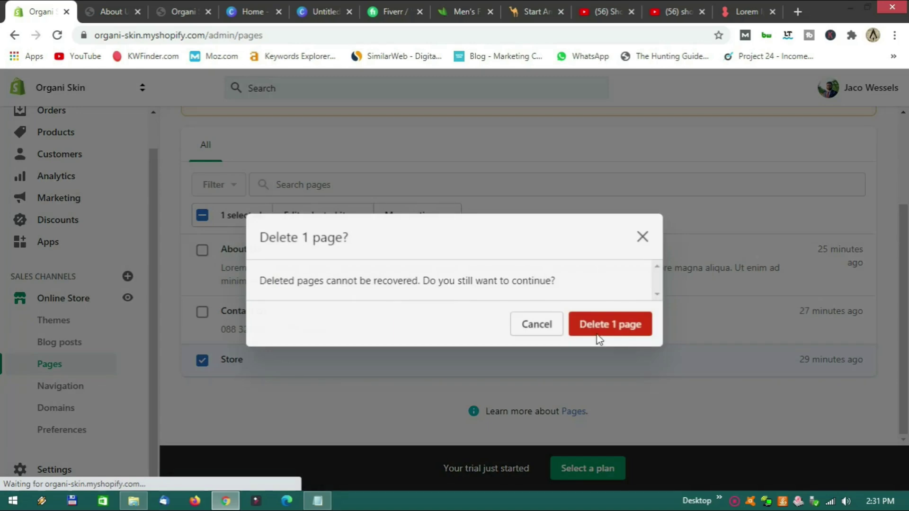
click(617, 329)
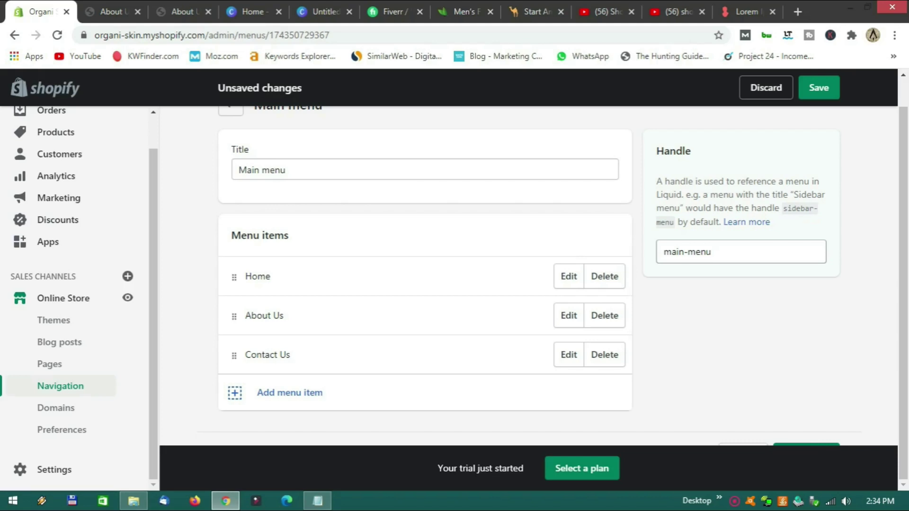
Add a menu item named 'Shop' linking to All Collections.
click(290, 394)
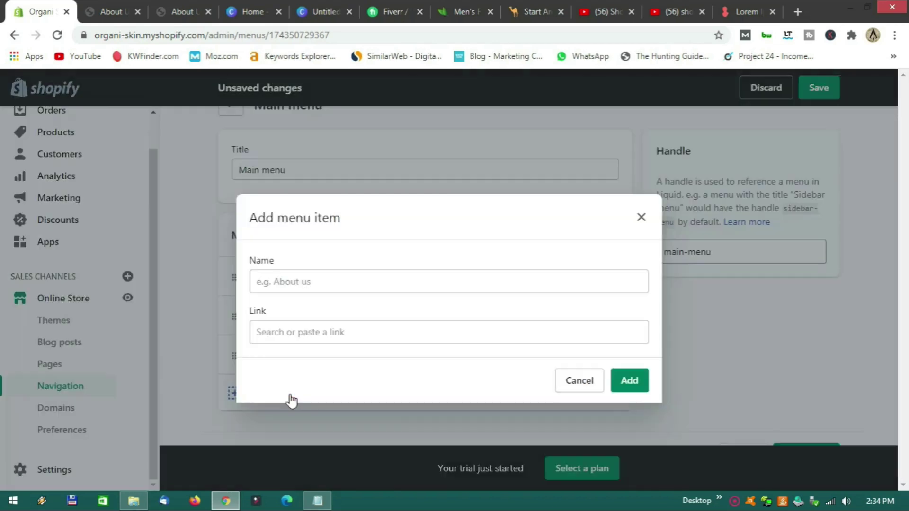
click(312, 337)
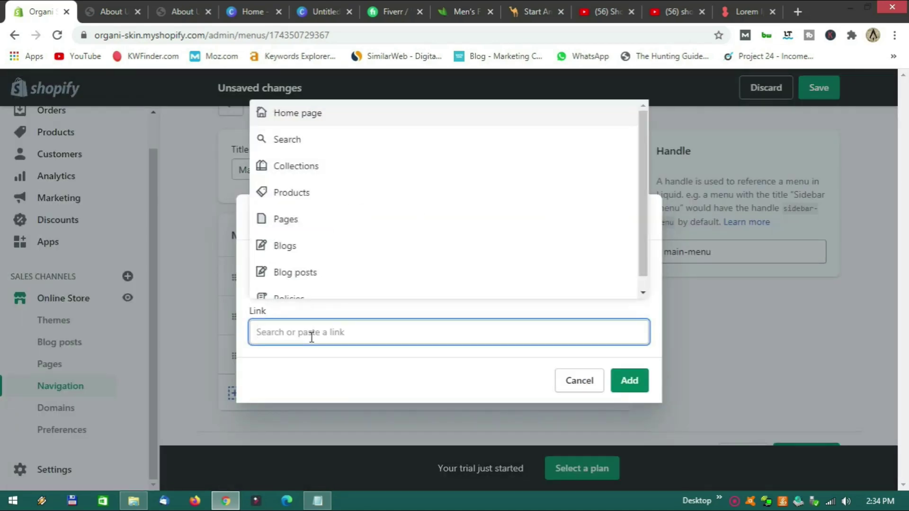
click(302, 176)
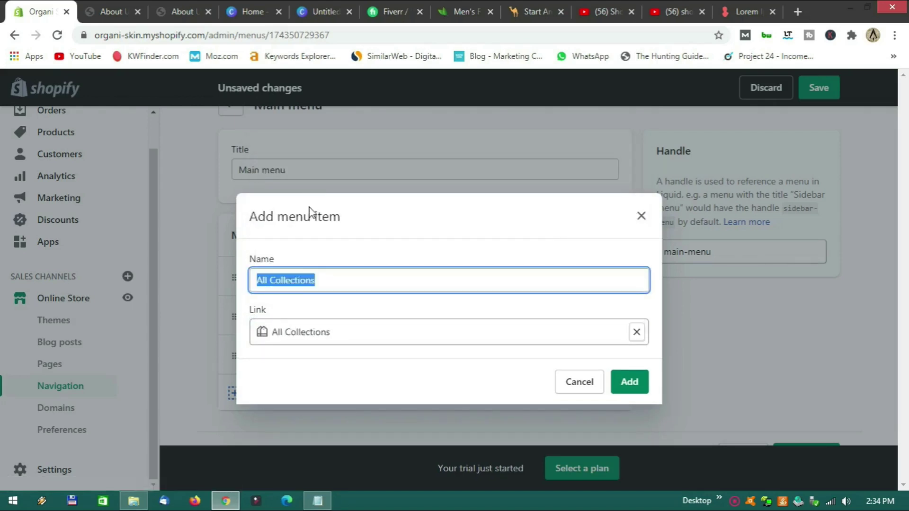
click(333, 281)
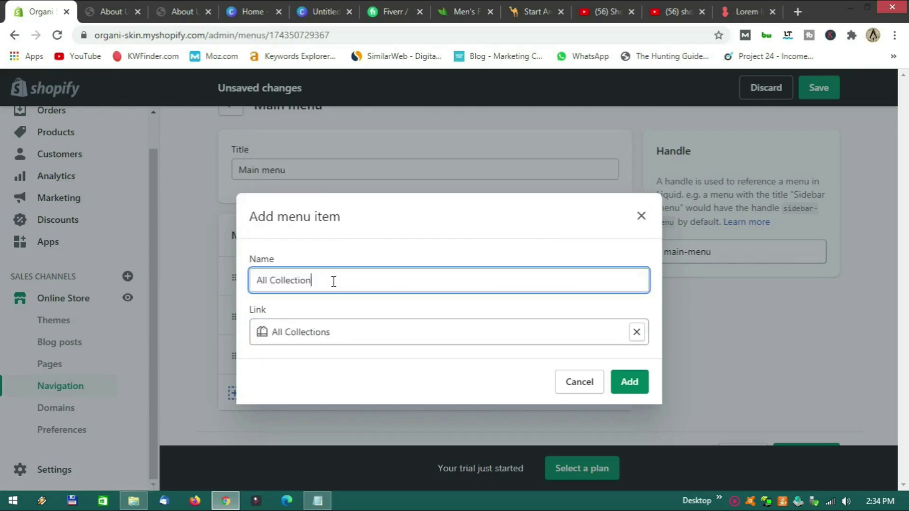
text(Shop)
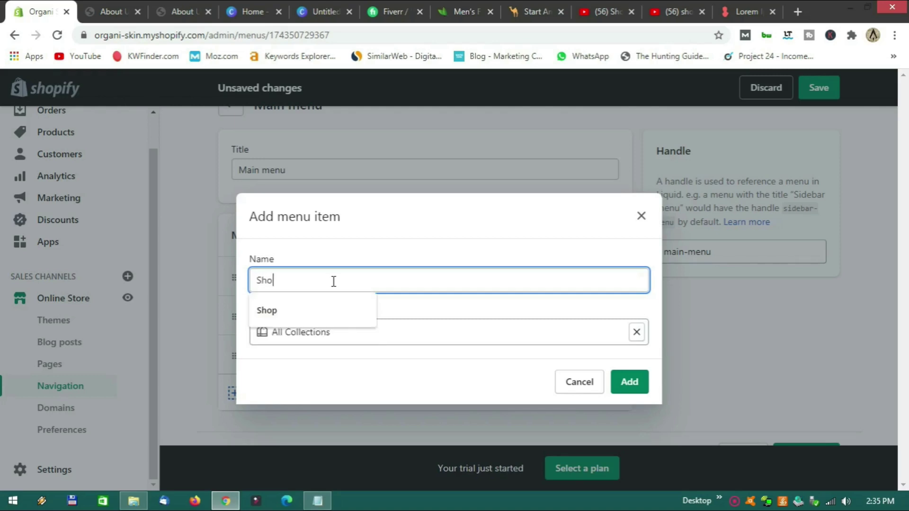
click(625, 385)
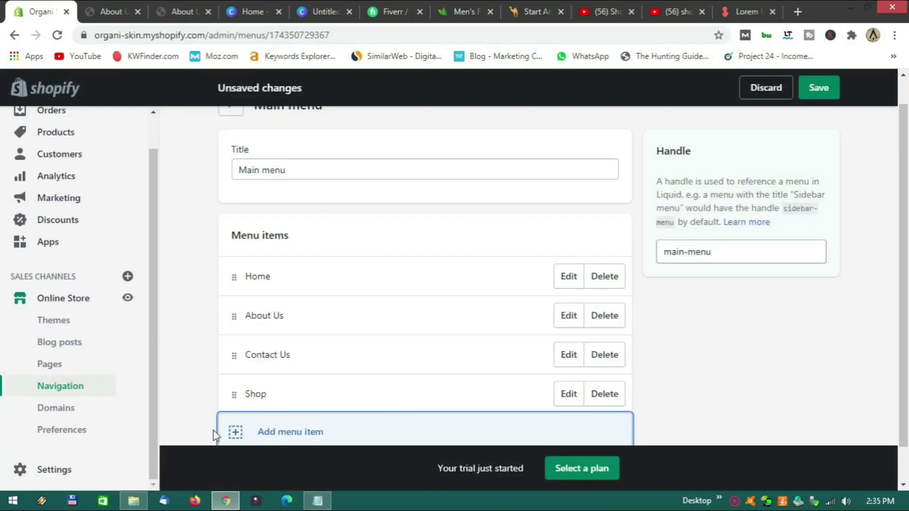
Move Shop directly after Home, save the menu, and open the storefront.
drag(233, 395, 238, 295)
click(818, 89)
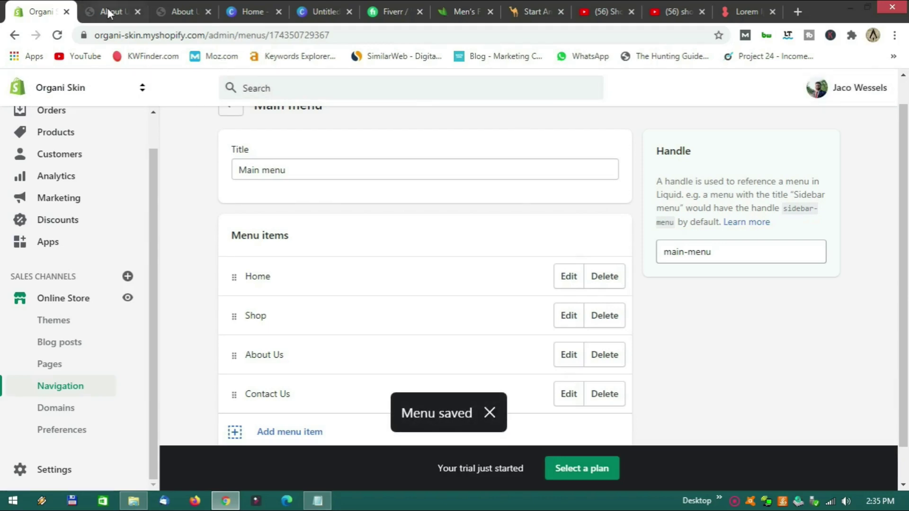
click(128, 298)
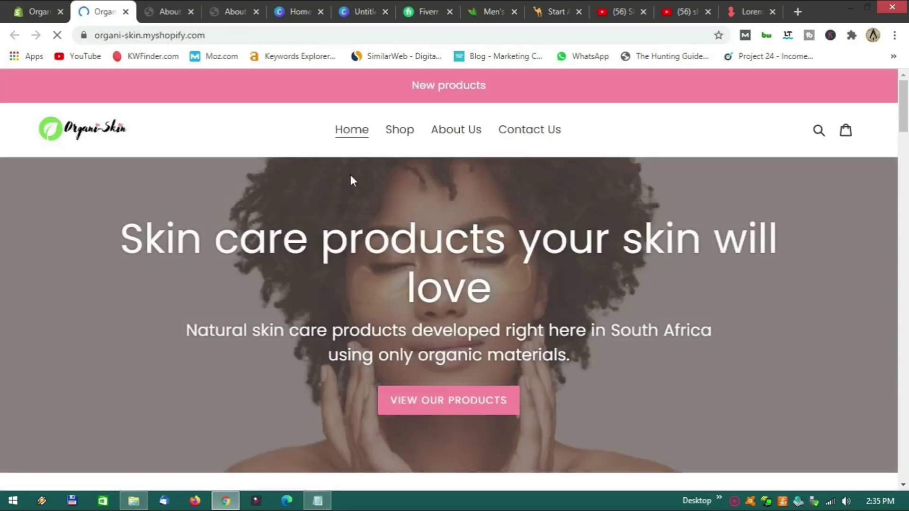
Follow the storefront's Shop link to the Collections page (Butter, Mens, Scrub), then return to the admin.
click(396, 135)
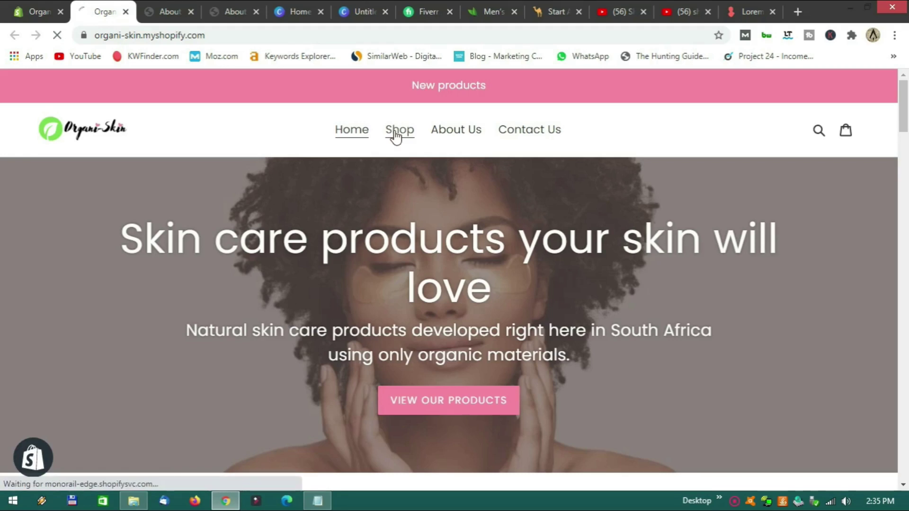
scroll(325, 210, down, 3)
scroll(325, 209, up, 3)
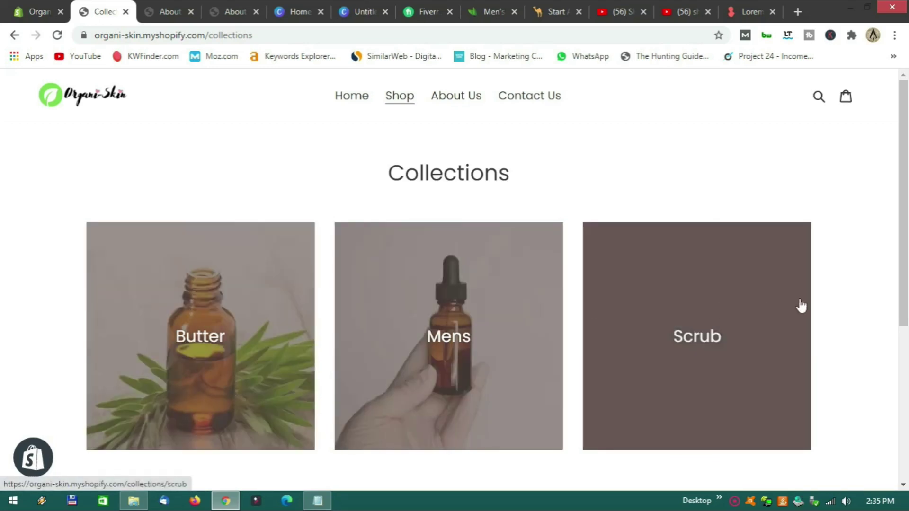
scroll(663, 322, down, 4)
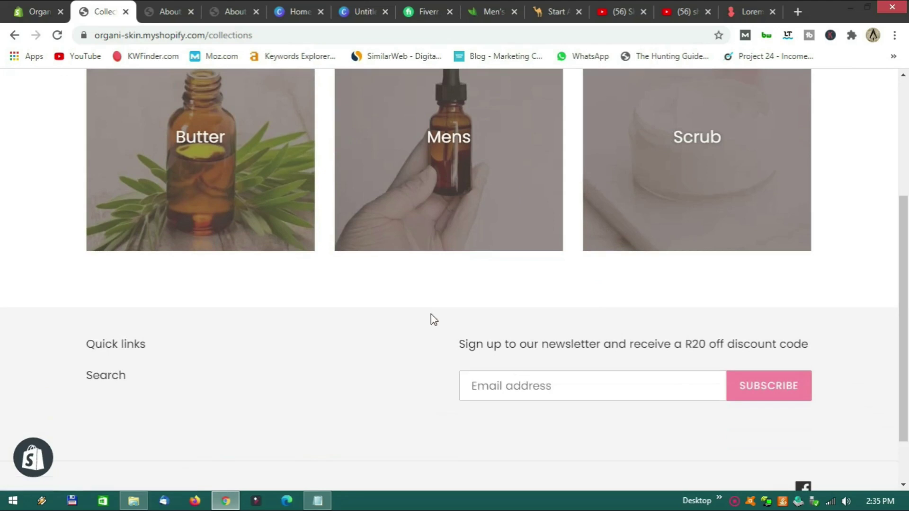
scroll(429, 315, up, 4)
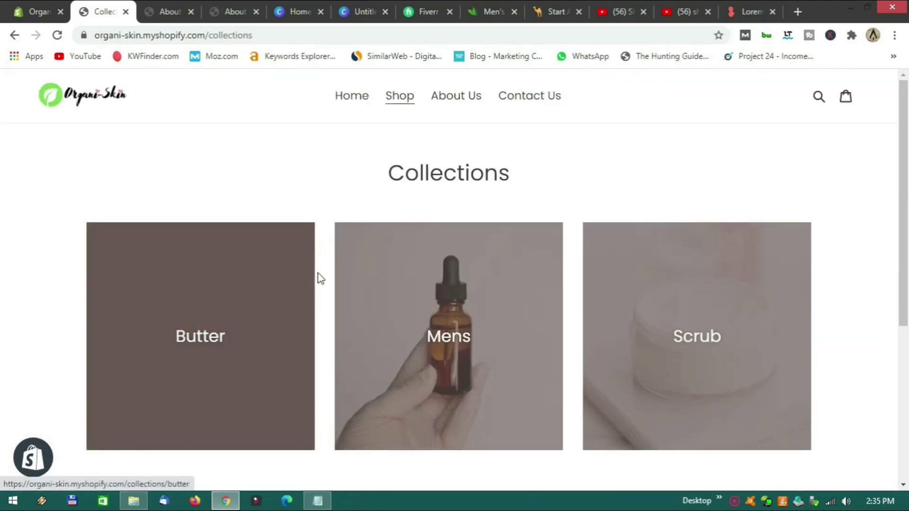
scroll(611, 304, down, 1)
scroll(609, 305, up, 1)
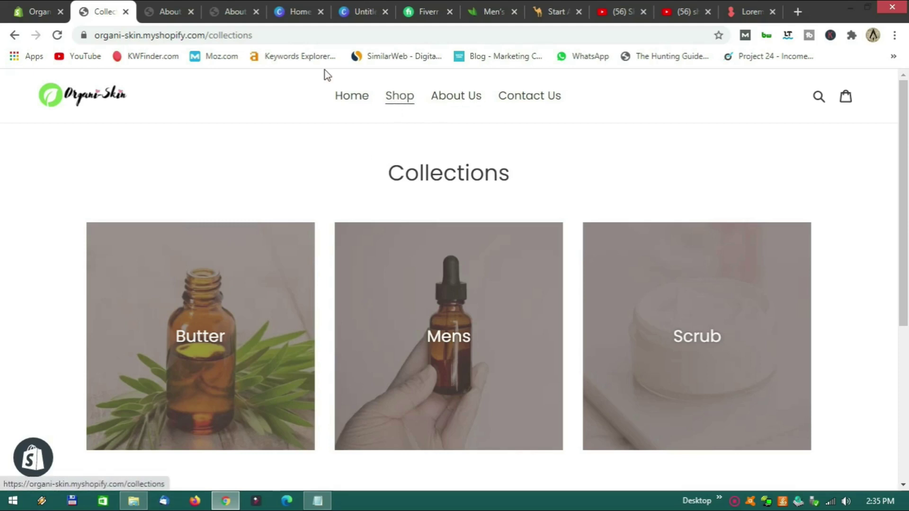
click(43, 14)
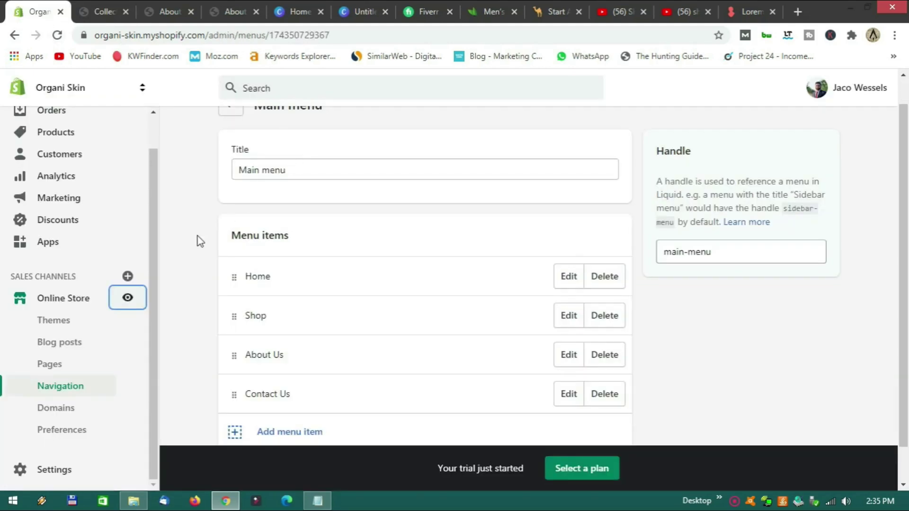
Open the current theme in the Online Store theme editor.
scroll(198, 237, up, 1)
scroll(102, 214, up, 1)
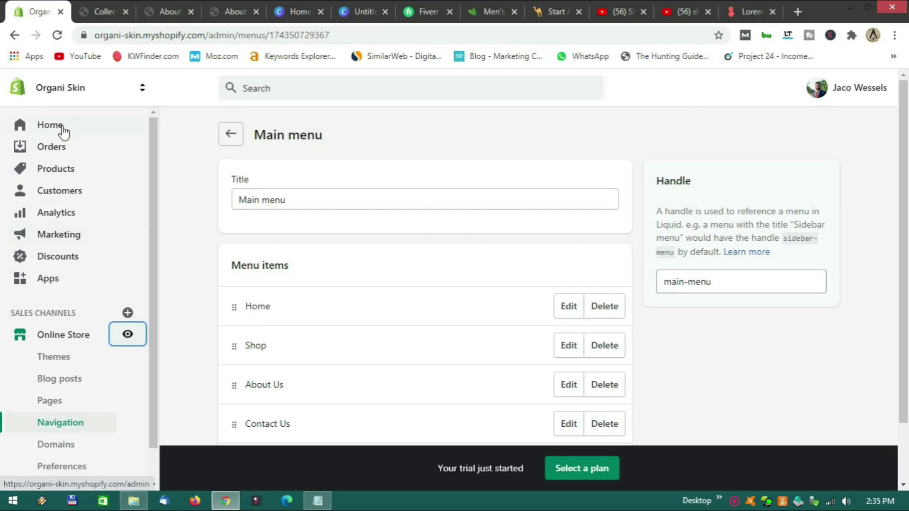
click(73, 340)
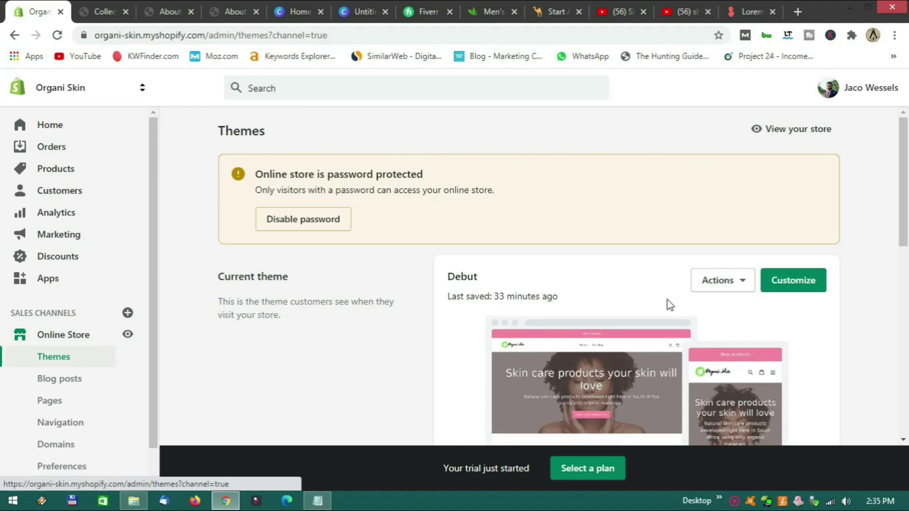
click(788, 287)
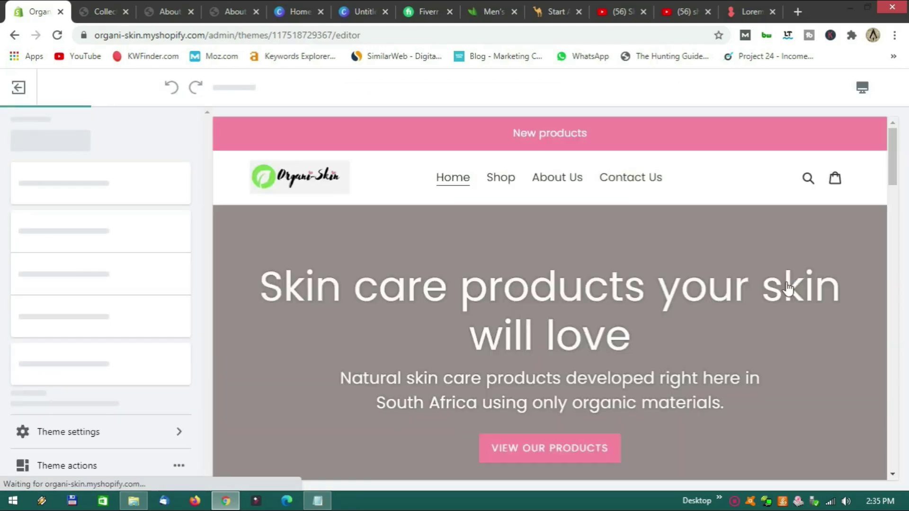
scroll(544, 228, down, 1)
scroll(544, 229, down, 3)
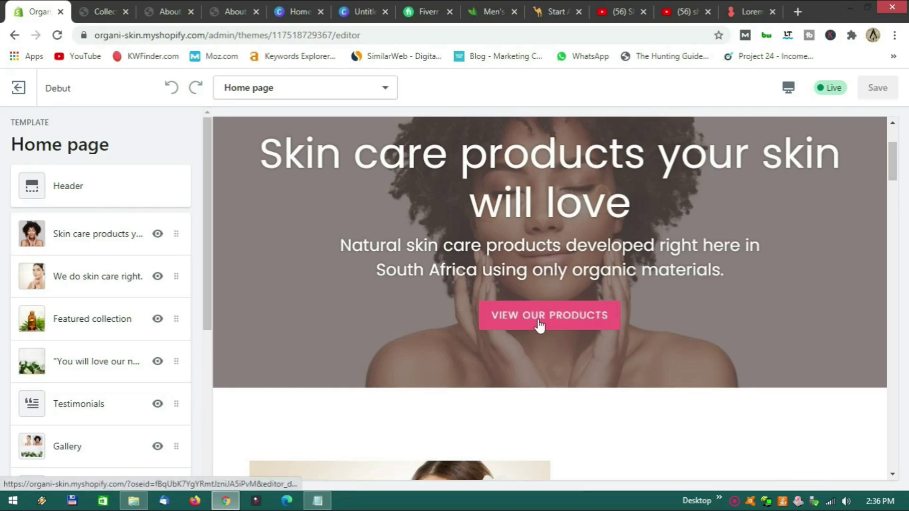
Link the Skin care products banner's View Our Products button to All collections.
click(99, 247)
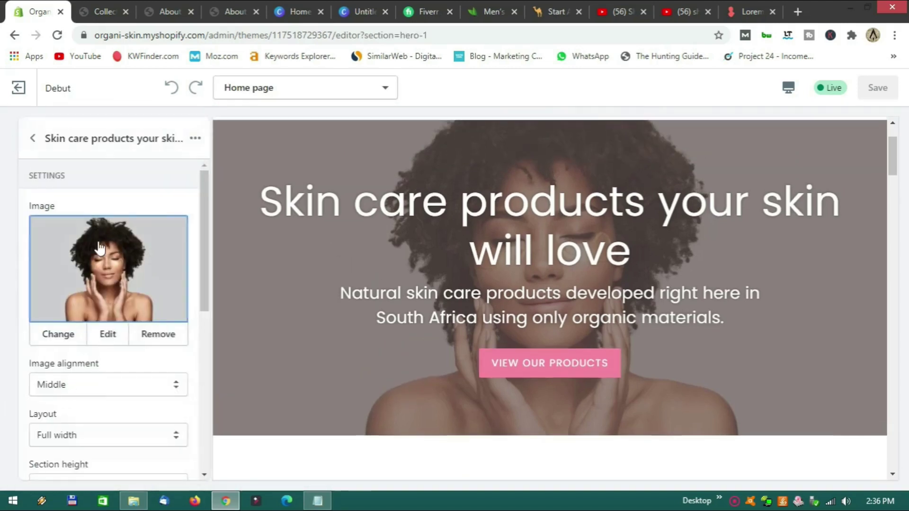
scroll(104, 339, down, 7)
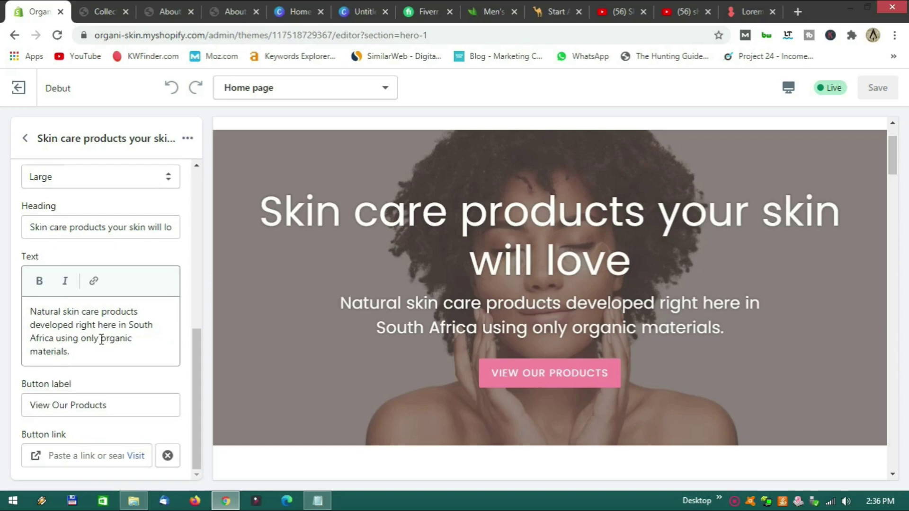
click(94, 455)
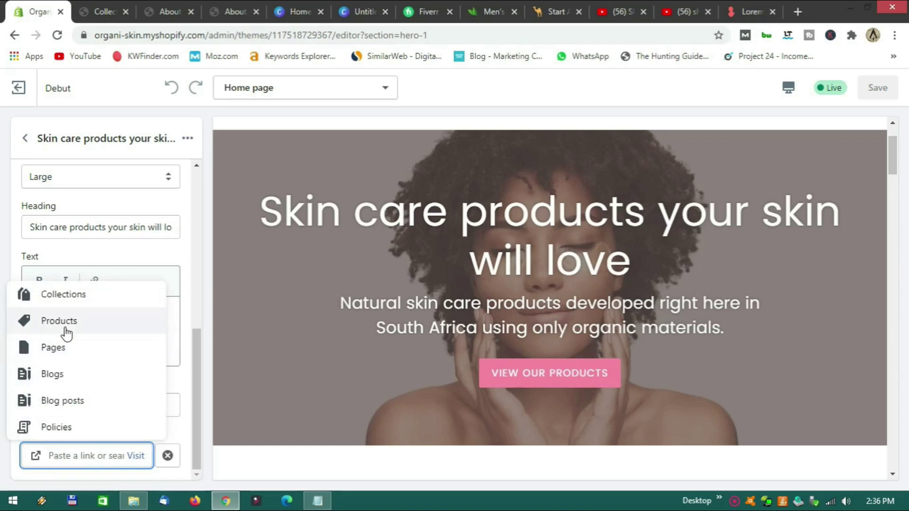
click(75, 304)
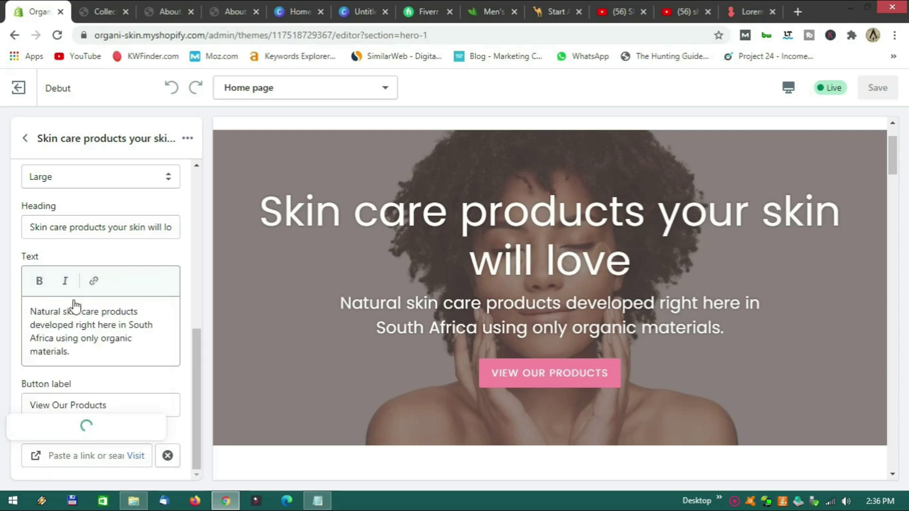
click(77, 348)
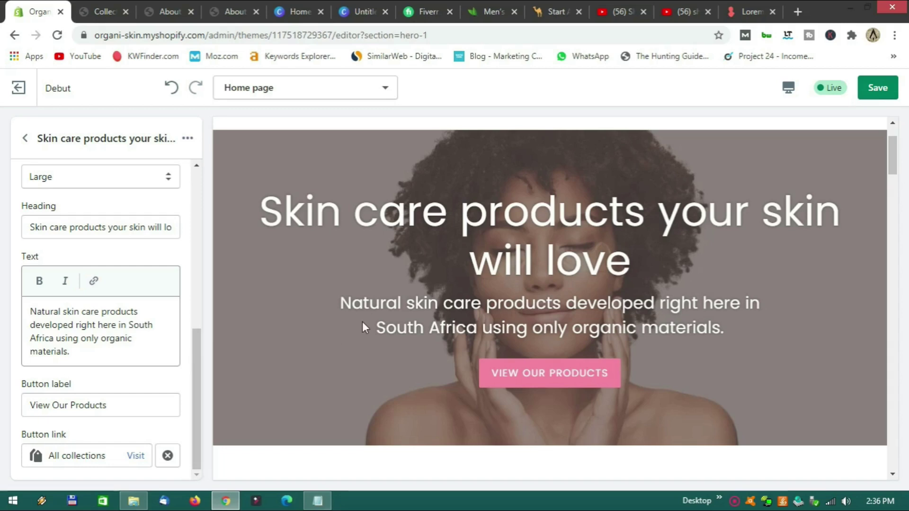
scroll(430, 333, up, 2)
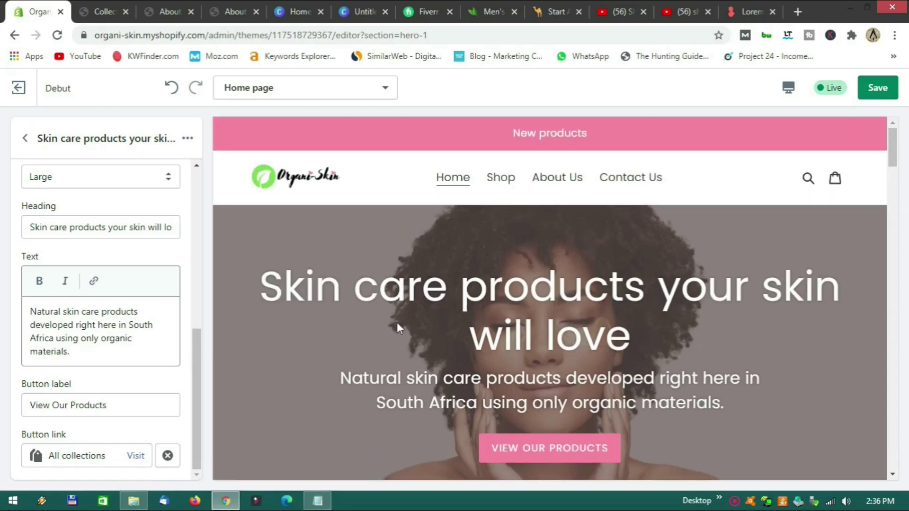
scroll(397, 322, down, 10)
scroll(548, 334, up, 3)
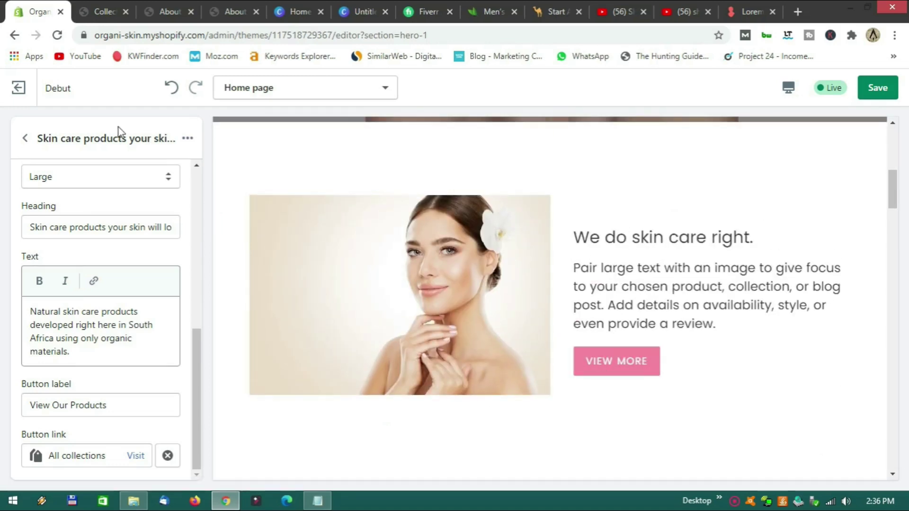
click(24, 138)
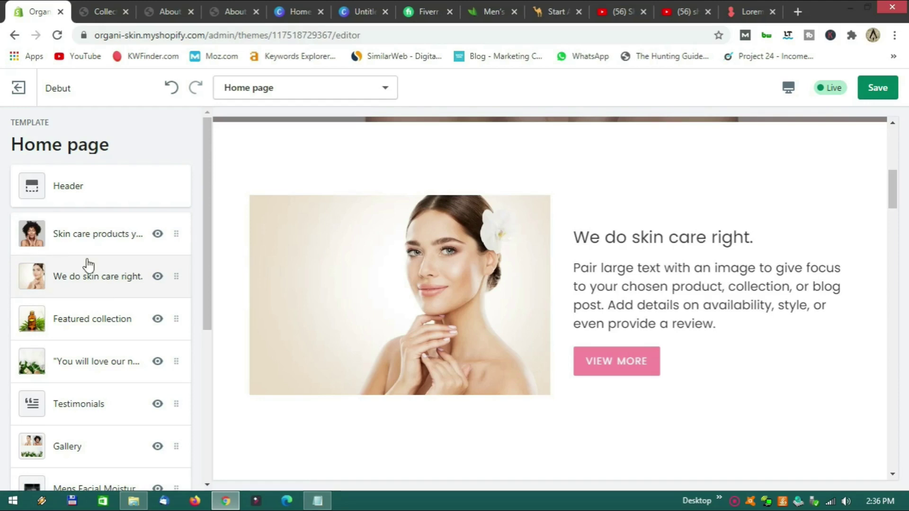
Set the 'We do skin care right.' View More button link to Pages > About Us.
click(97, 285)
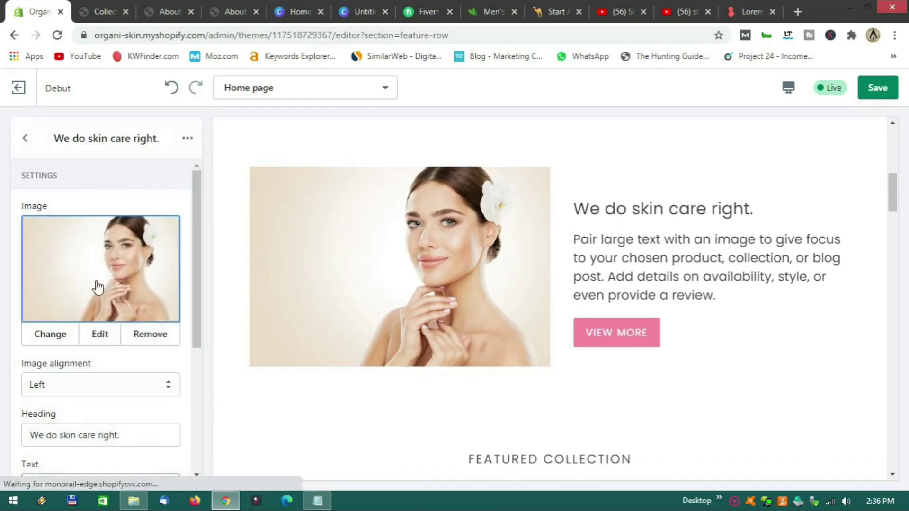
scroll(101, 270, down, 5)
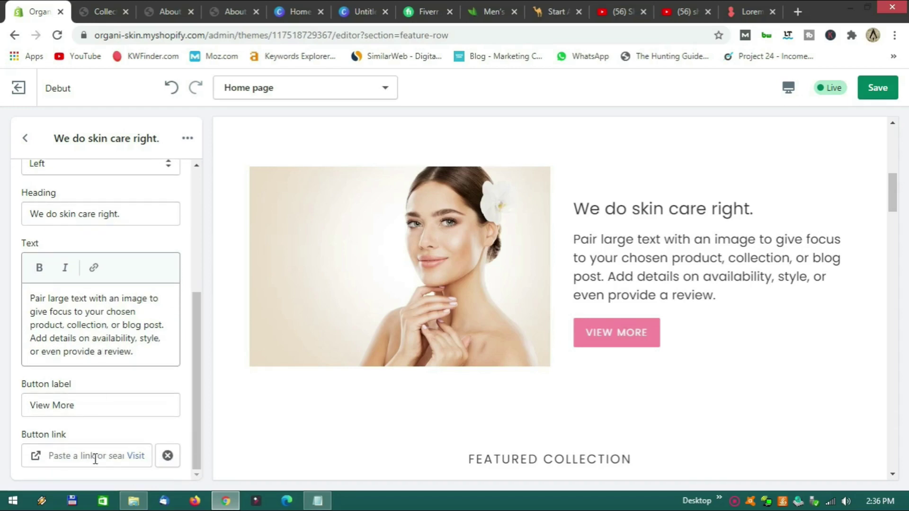
click(93, 457)
click(51, 358)
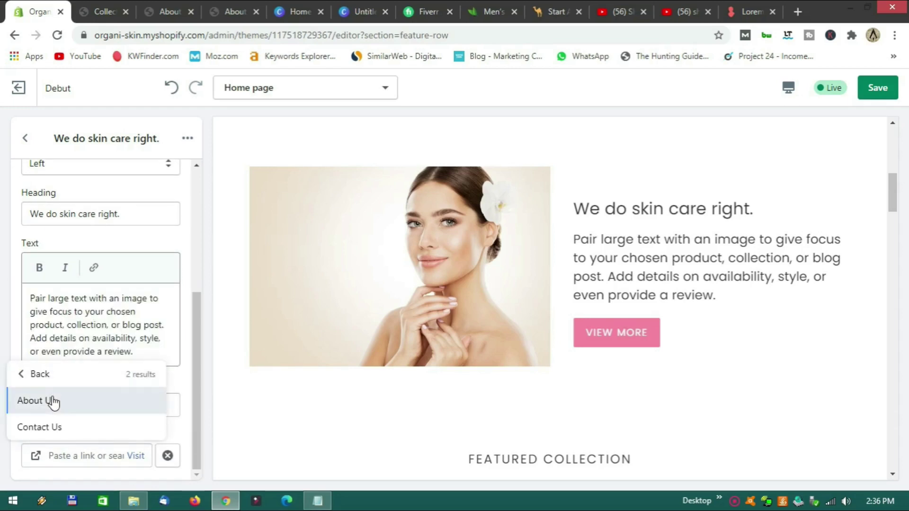
click(53, 400)
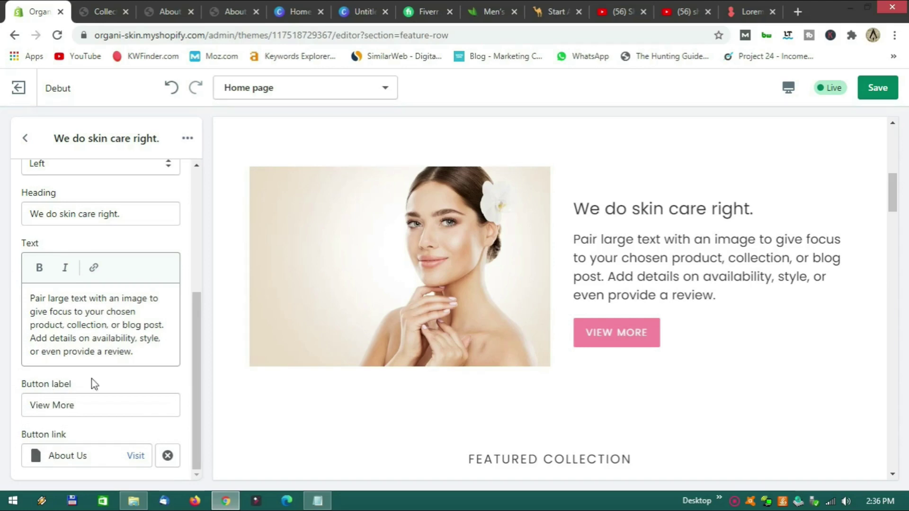
scroll(435, 287, down, 12)
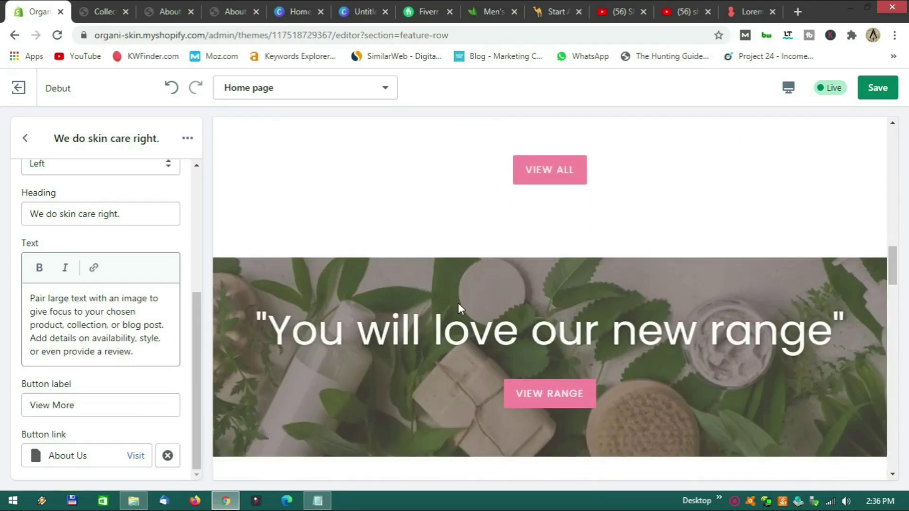
scroll(459, 309, up, 4)
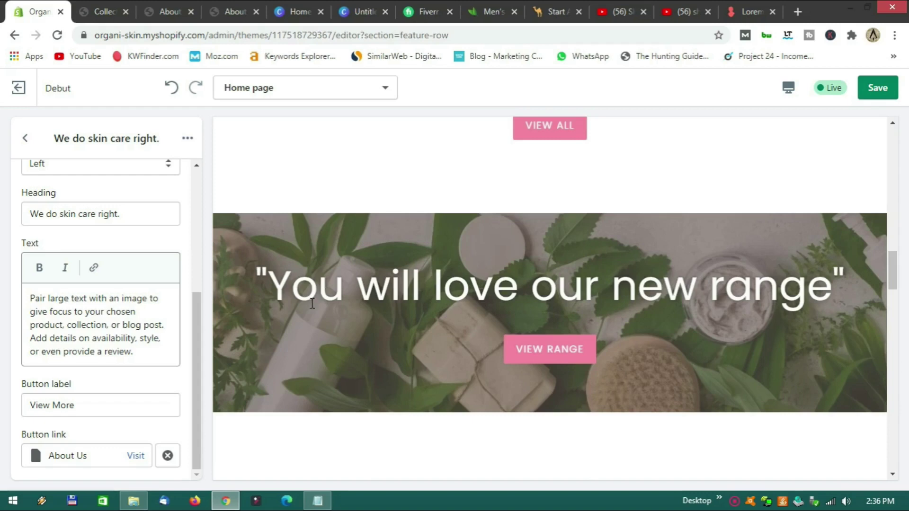
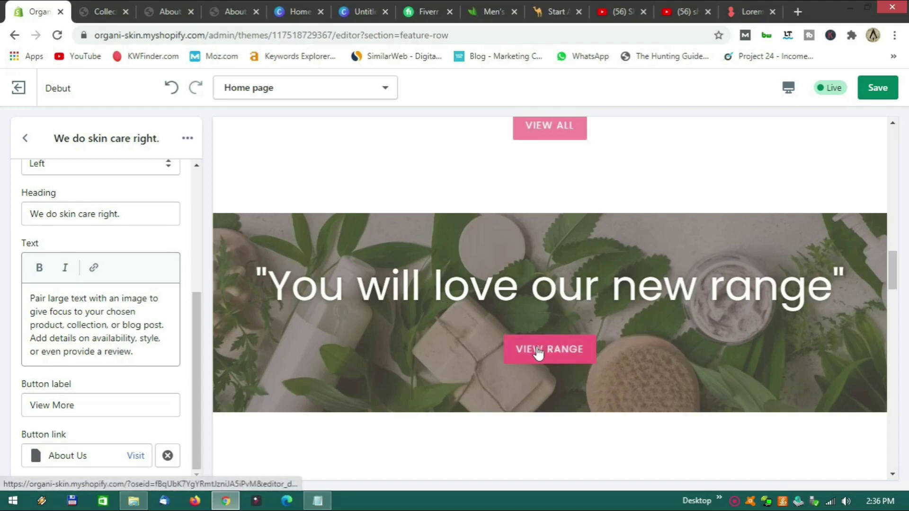
Review the home page preview and save the Debut theme edits.
scroll(432, 315, down, 15)
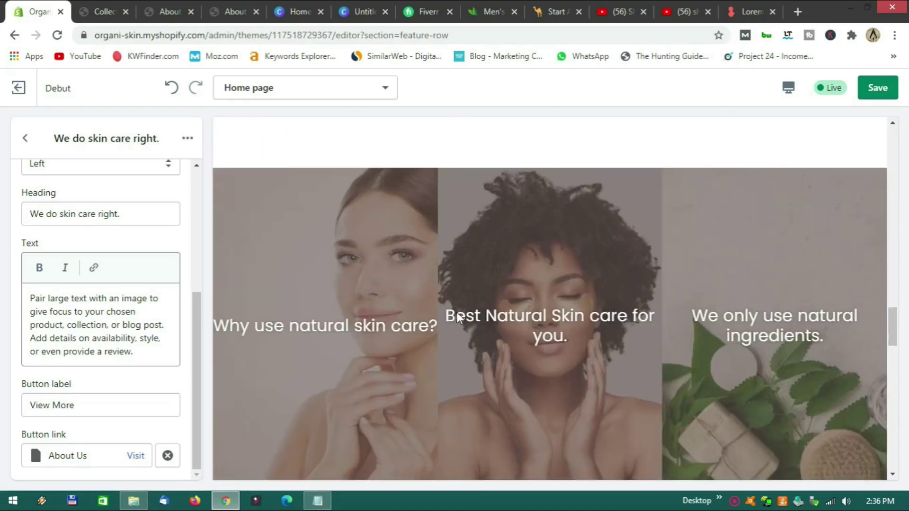
scroll(524, 275, down, 10)
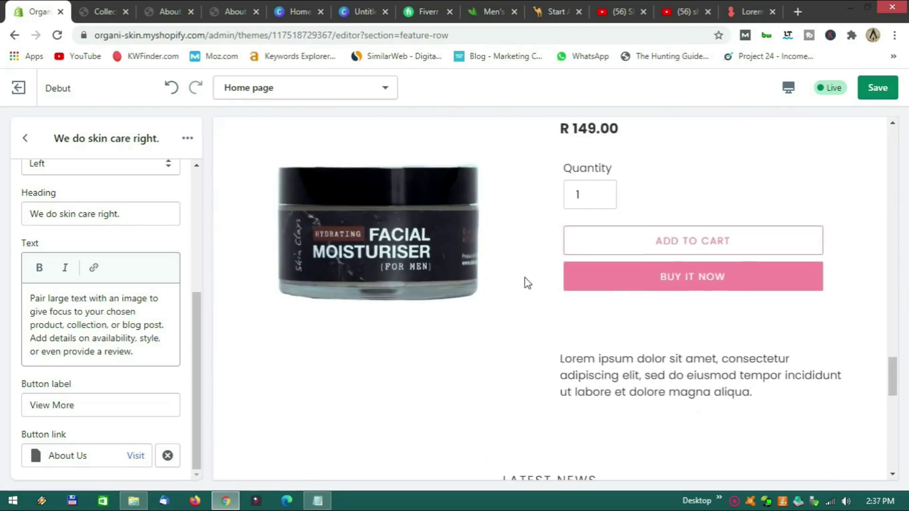
scroll(525, 278, up, 20)
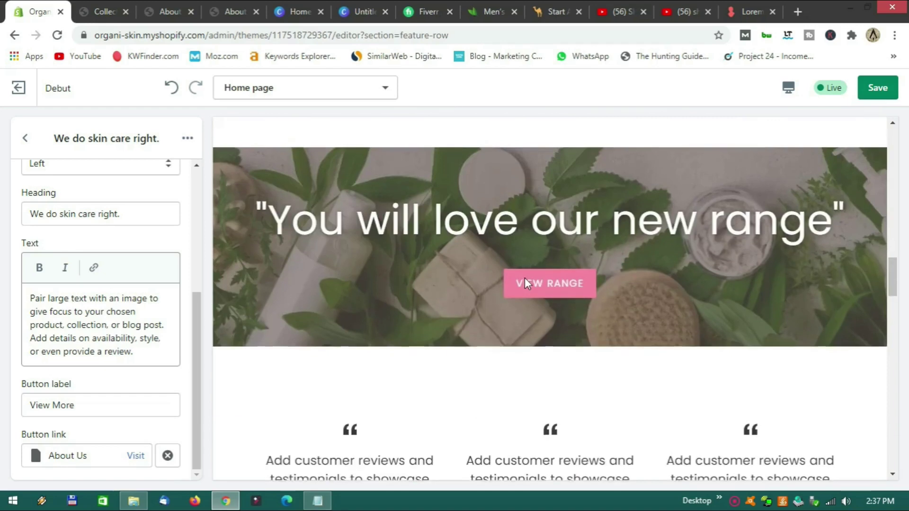
scroll(524, 277, up, 10)
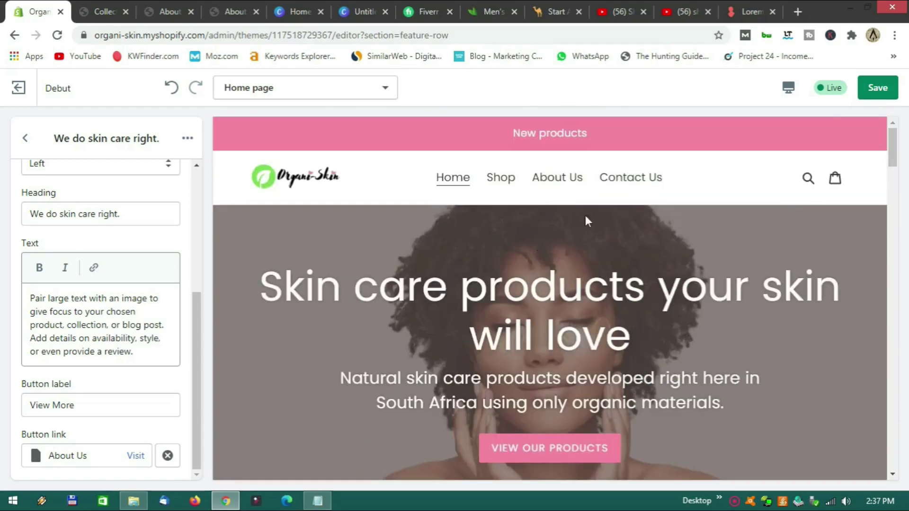
click(876, 96)
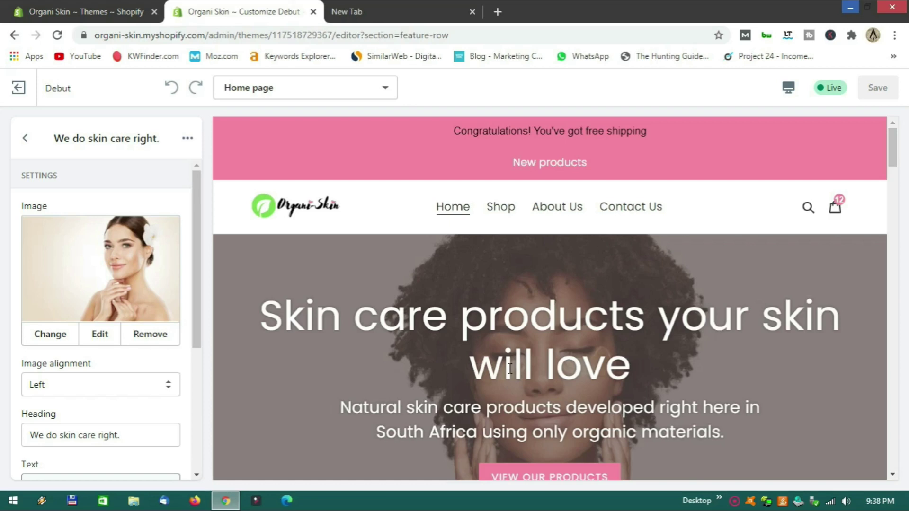
scroll(509, 368, down, 15)
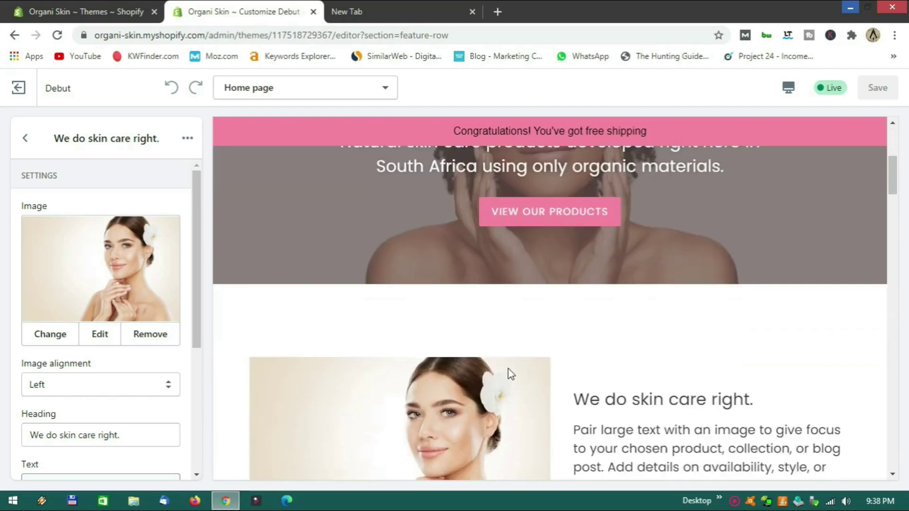
scroll(508, 372, down, 12)
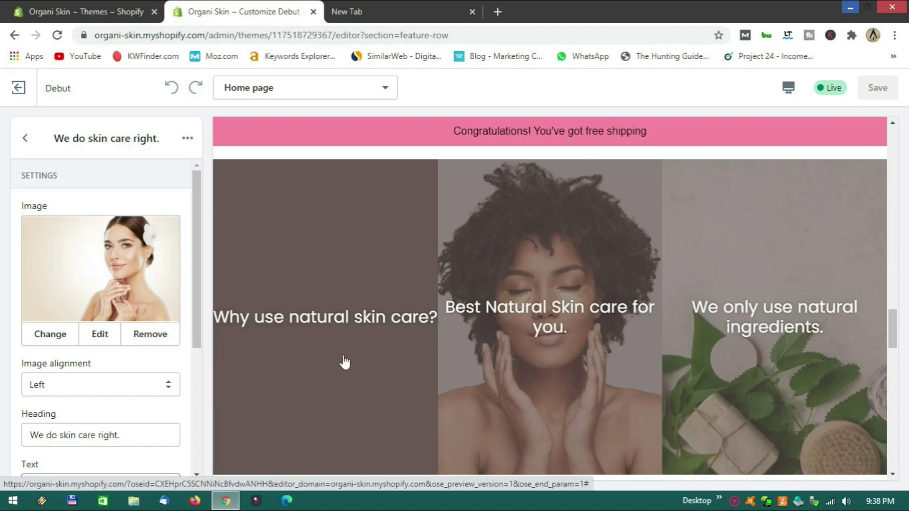
scroll(345, 362, up, 12)
scroll(345, 363, down, 5)
scroll(345, 363, down, 8)
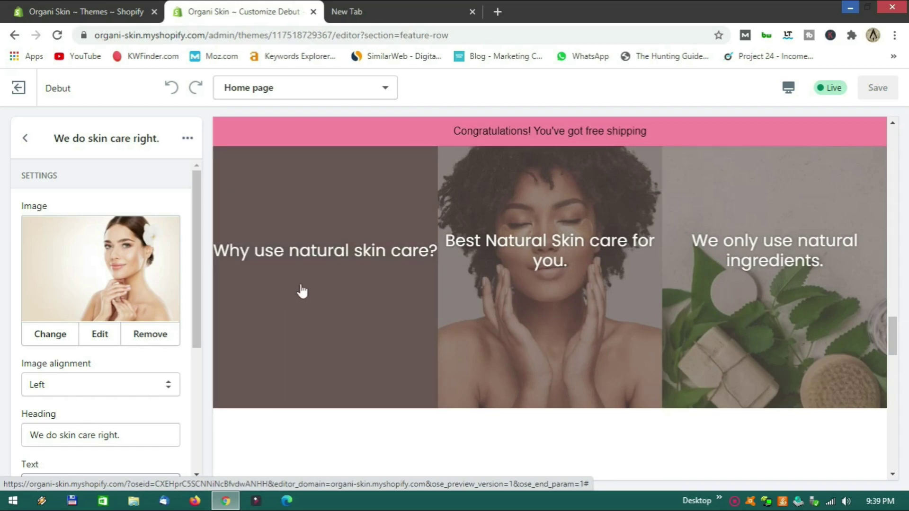
Select the caption text of the first Gallery image, then exit the theme editor.
click(25, 138)
scroll(103, 321, down, 3)
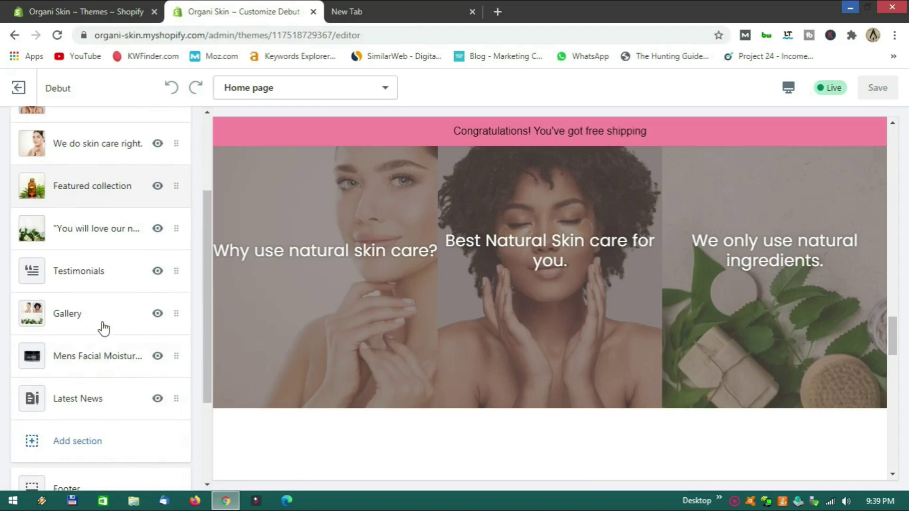
click(92, 318)
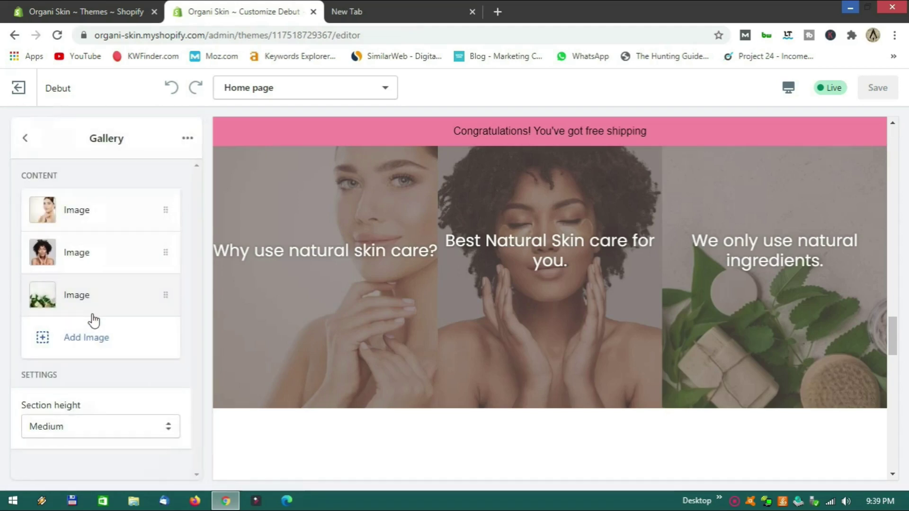
click(101, 219)
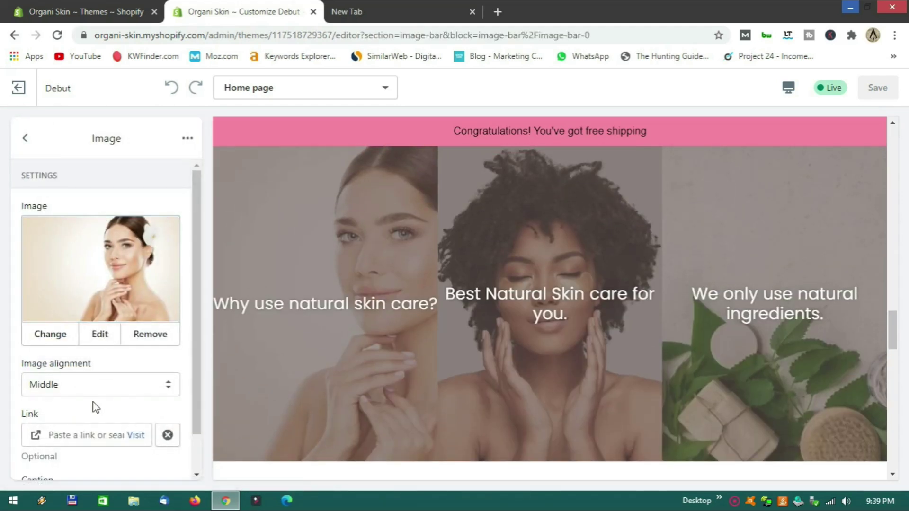
scroll(75, 411, down, 1)
triple_click(35, 459)
key(ctrl+c)
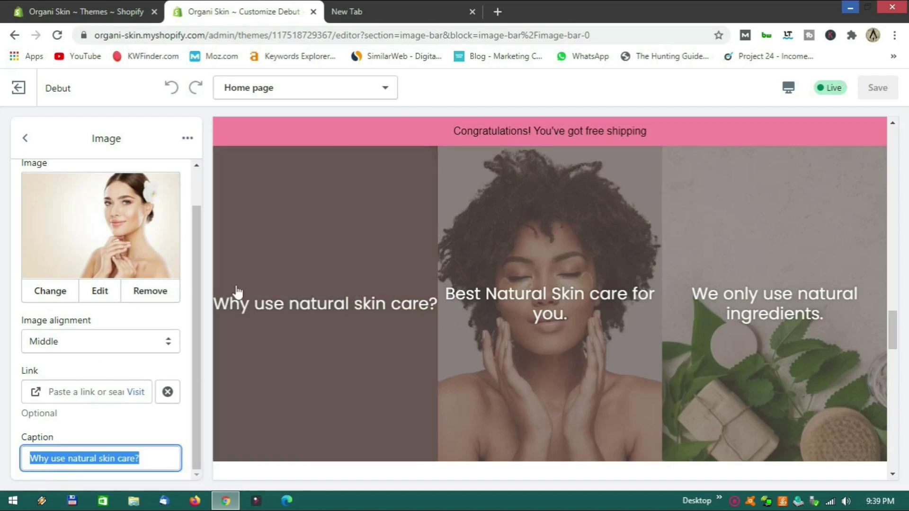
scroll(314, 308, down, 10)
scroll(315, 308, up, 5)
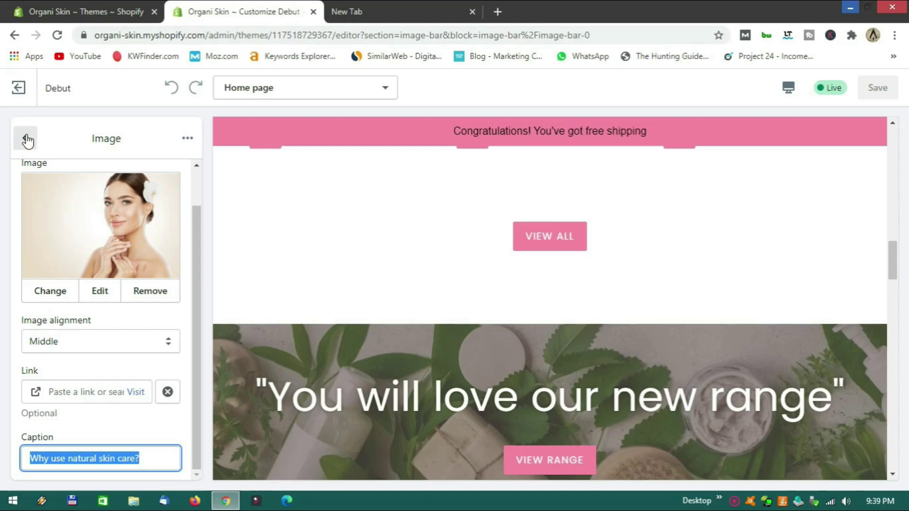
click(26, 91)
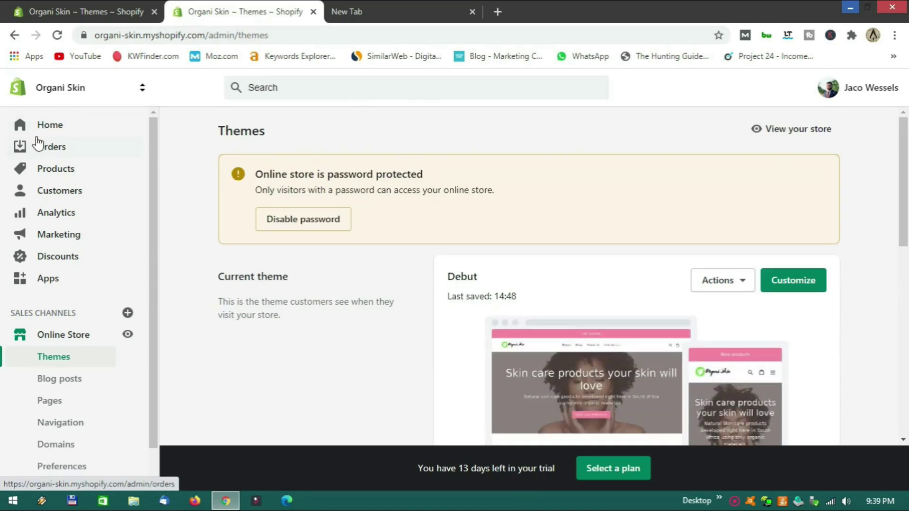
Add a new page titled 'Why use natural skin care?' under Online Store > Pages.
click(63, 401)
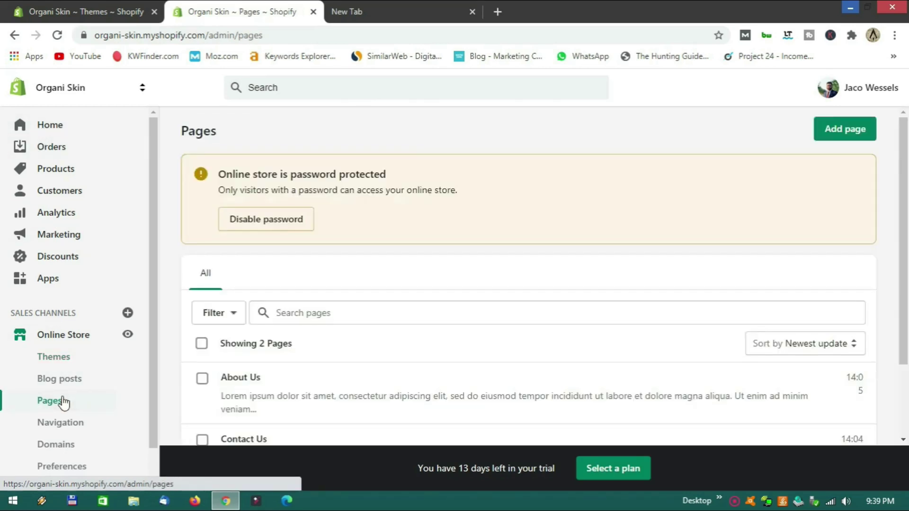
scroll(340, 338, down, 2)
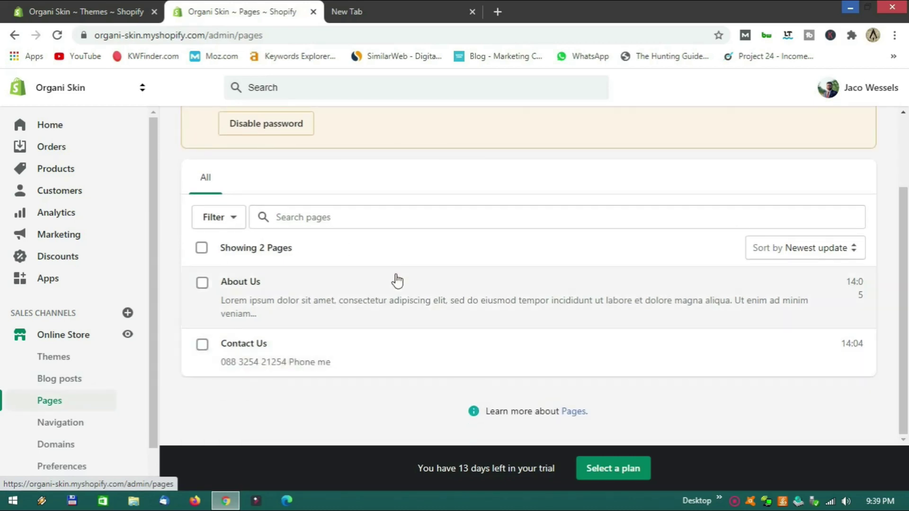
scroll(397, 280, up, 2)
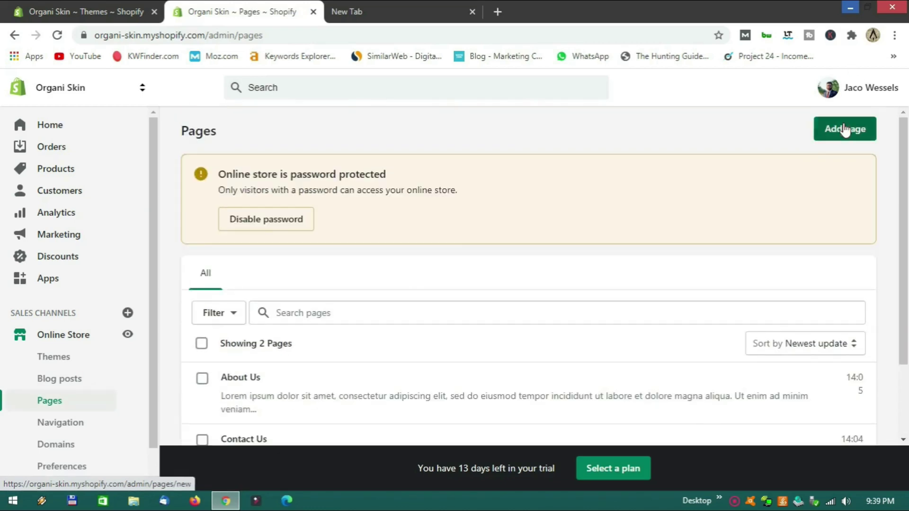
click(839, 127)
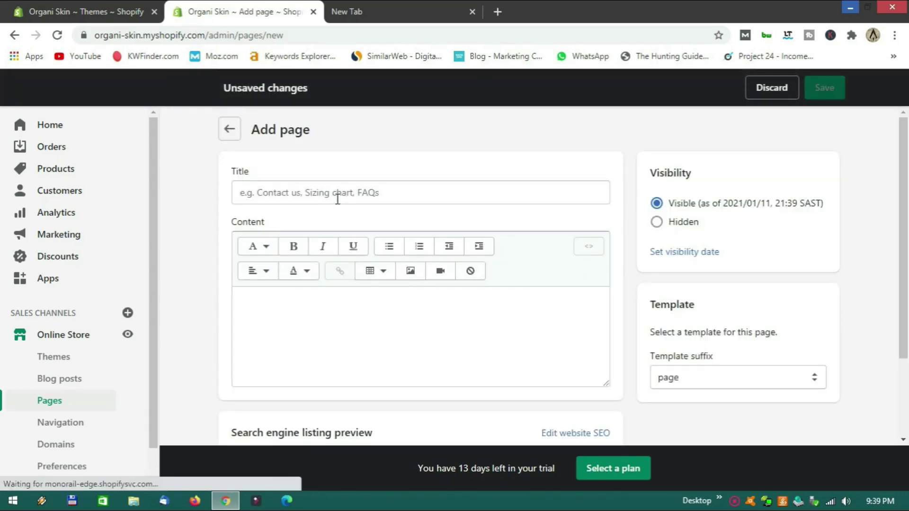
click(336, 196)
key(ctrl+v)
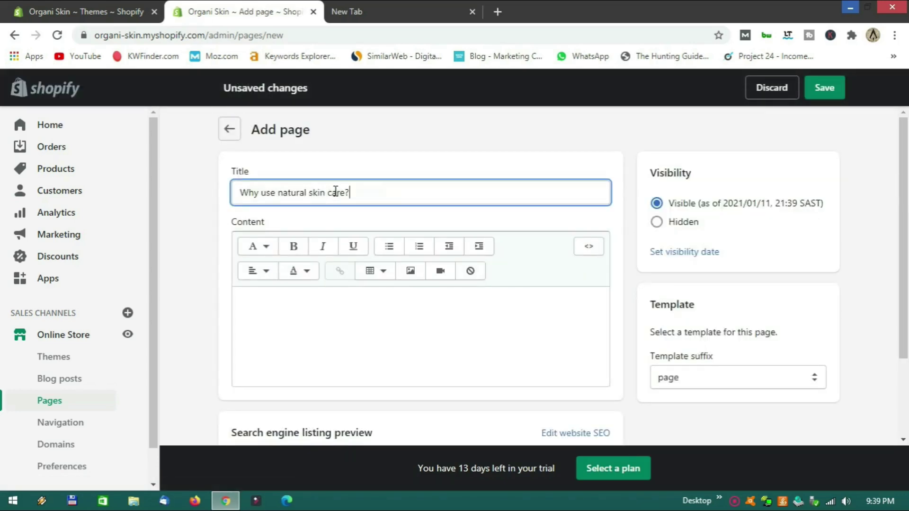
Fill the page content with three pasted Lorem ipsum paragraphs.
click(296, 309)
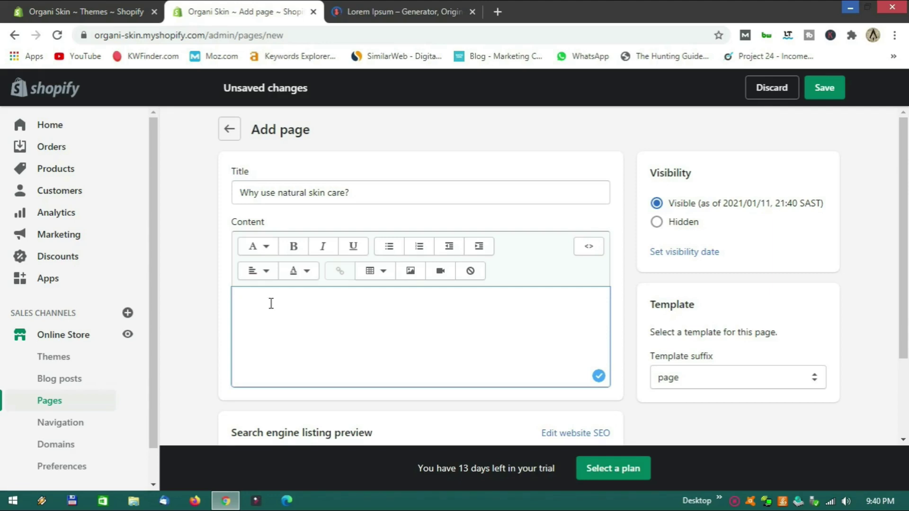
text(Lorem ipsum dolor sit amet, consectetur adipiscing elit, sed do eiusmod tempor incididunt ut labore et dolore magna aliqua. Ut enim ad minim veniam, quis nostrud exercitation ullamco laboris nisi ut aliquip ex ea commodo consequat. Duis aute irure dolor in reprehenderit in voluptate velit esse cillum dolore eu fugiat nulla pariatur. Excepteur sint occaecat cupidatat non proident, sunt in culpa qui officia deserunt mollit anim id est laborum.)
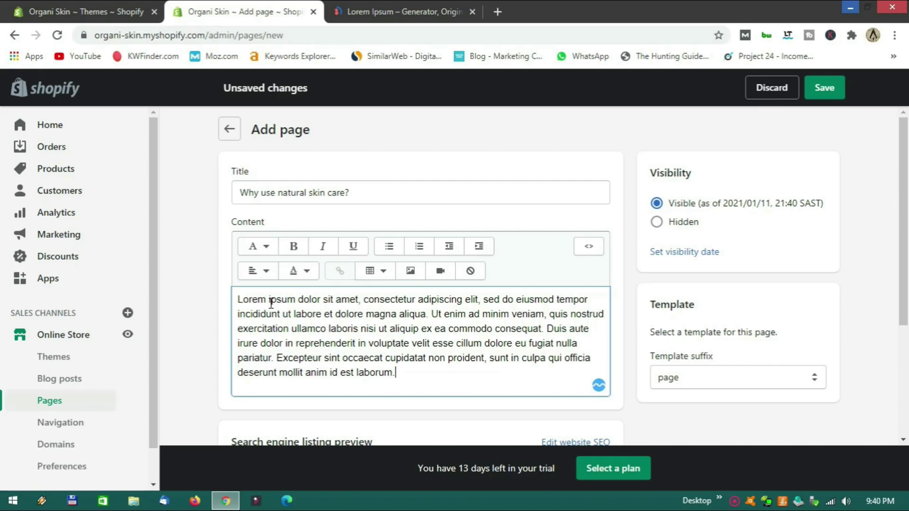
key(Return)
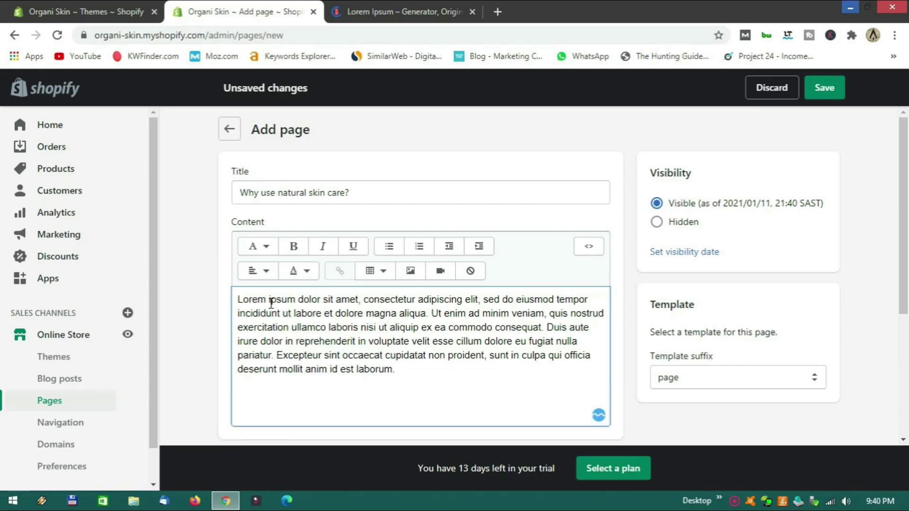
text(Lorem ipsum dolor sit amet, consectetur adipiscing elit, sed do eiusmod tempor incididunt ut labore et dolore magna aliqua. Ut enim ad minim veniam, quis nostrud exercitation ullamco laboris nisi ut aliquip ex ea commodo consequat. Duis aute irure dolor in reprehenderit in voluptate velit esse cillum dolore eu fugiat nulla pariatur. Excepteur sint occaecat cupidatat non proident, sunt in culpa qui officia deserunt mollit anim id est laborum.)
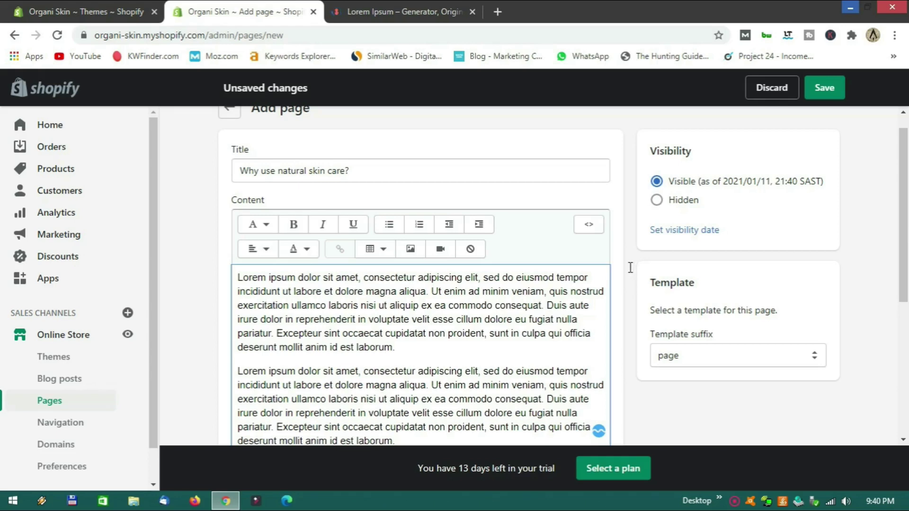
scroll(630, 268, down, 1)
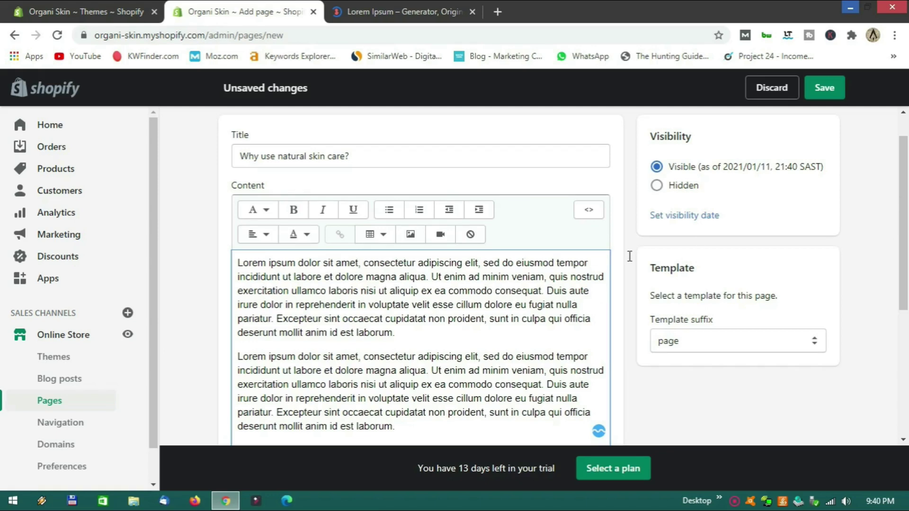
scroll(631, 258, down, 2)
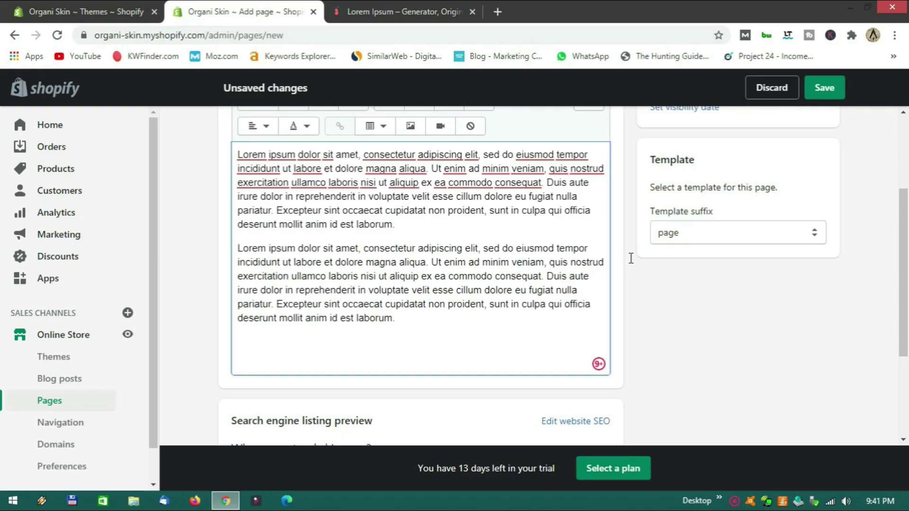
text(Lorem ipsum dolor sit amet, consectetur adipiscing elit, sed do eiusmod tempor incididunt ut labore et dolore magna aliqua. Ut enim ad minim veniam, quis nostrud exercitation ullamco laboris nisi ut aliquip ex ea commodo consequat. Duis aute irure dolor in reprehenderit in voluptate velit esse cillum dolore eu fugiat nulla pariatur. Excepteur sint occaecat cupidatat non proident, sunt in culpa qui officia deserunt mollit anim id est laborum.)
scroll(424, 339, down, 2)
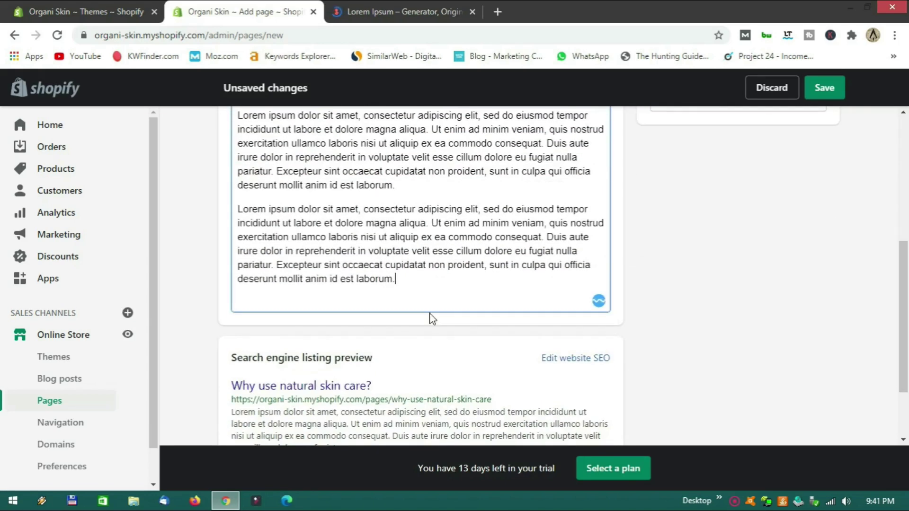
key(Return)
scroll(431, 314, up, 4)
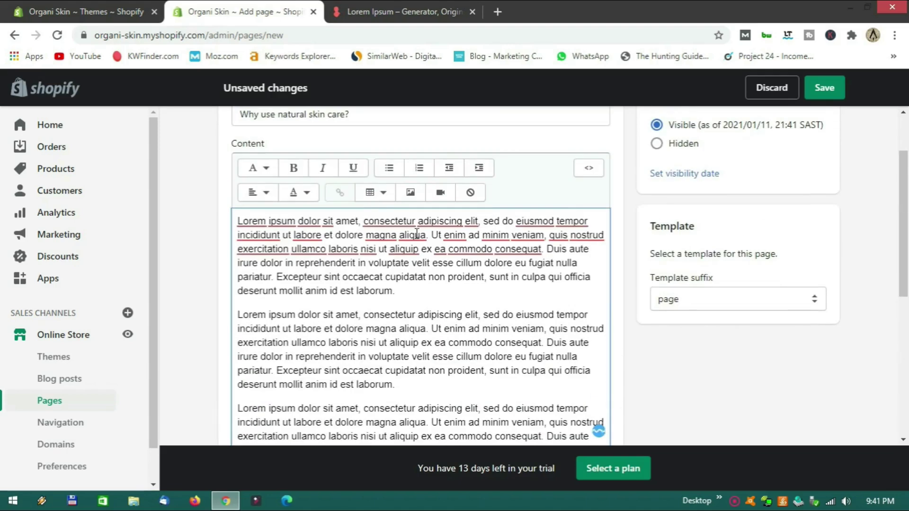
click(411, 192)
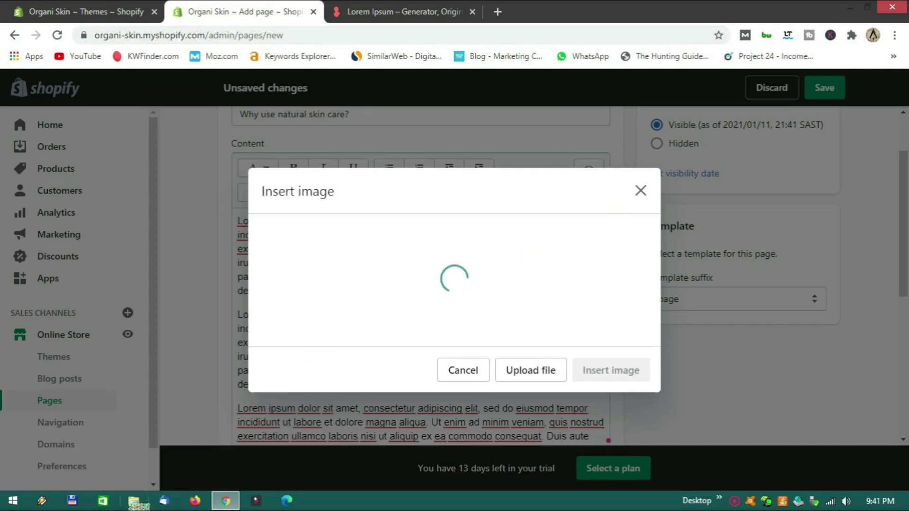
Upload and insert the woman image into the page content, then save the page.
drag(137, 505, 538, 334)
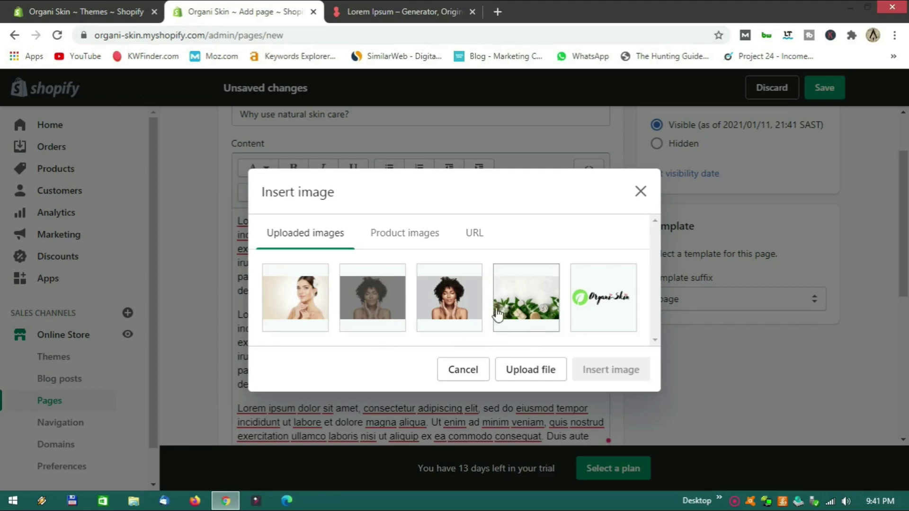
click(457, 300)
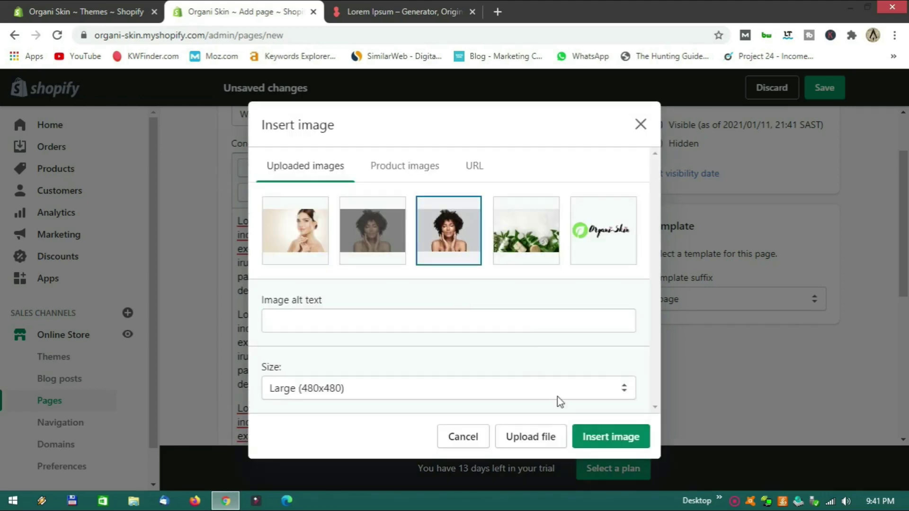
click(628, 438)
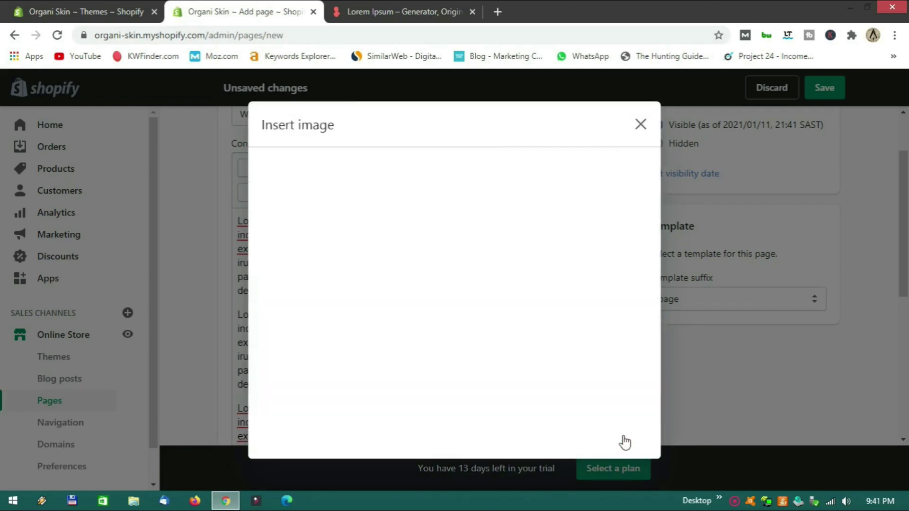
scroll(625, 441, down, 5)
scroll(631, 272, up, 5)
click(832, 92)
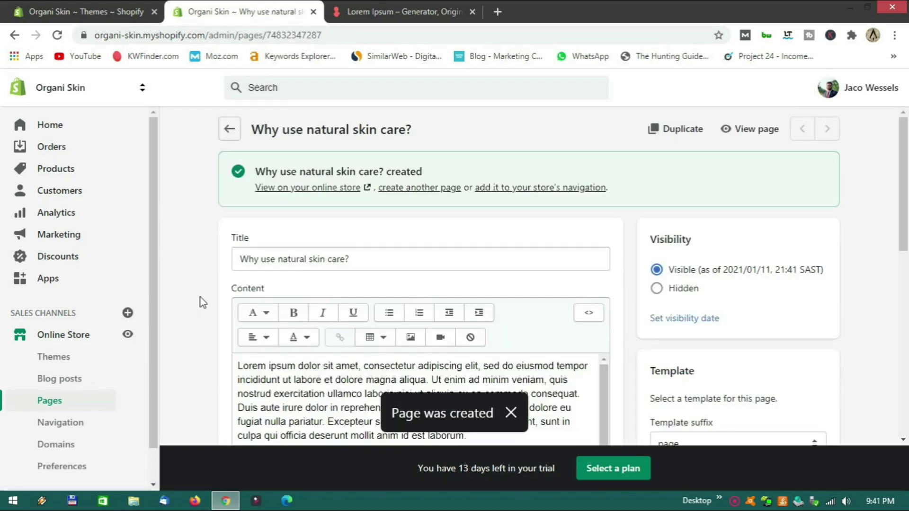
Go to Online Store > Blog posts.
scroll(200, 297, down, 7)
scroll(200, 297, down, 3)
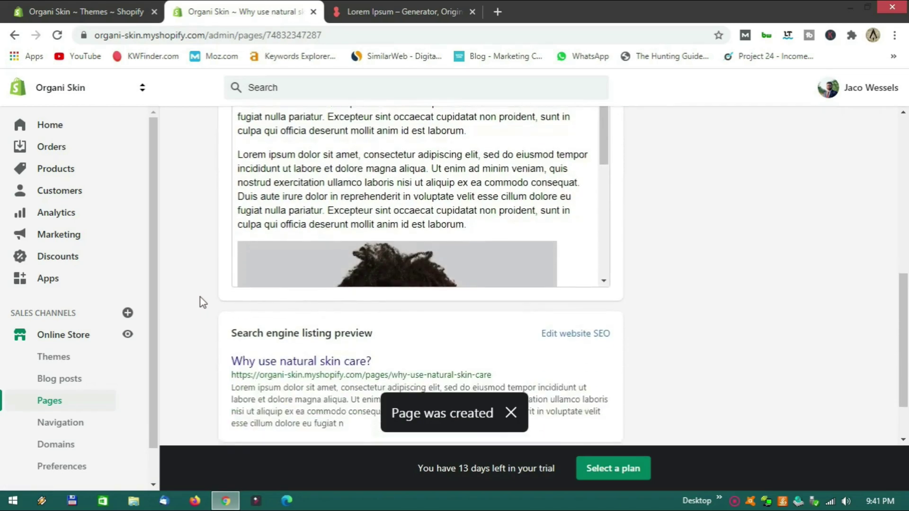
scroll(200, 298, up, 8)
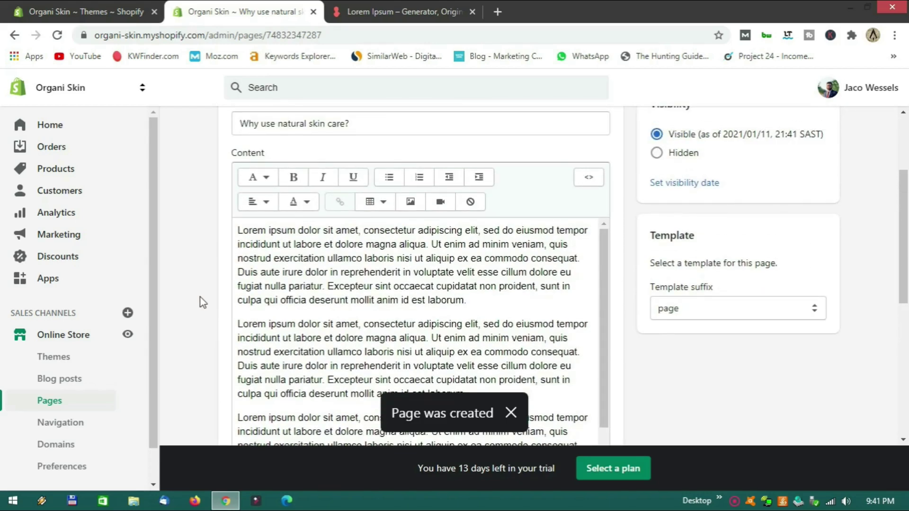
click(59, 387)
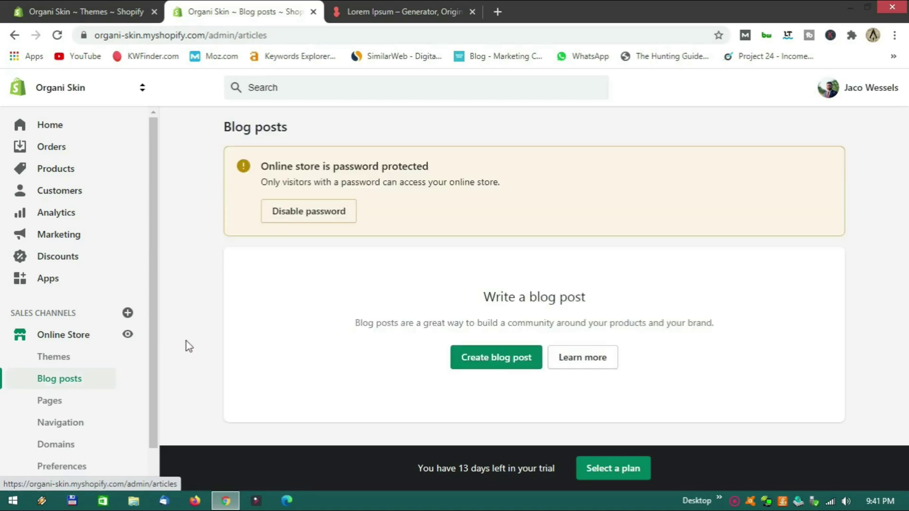
Create a new blog post titled 'How to take care of oily skin'.
scroll(402, 335, down, 1)
scroll(402, 332, down, 2)
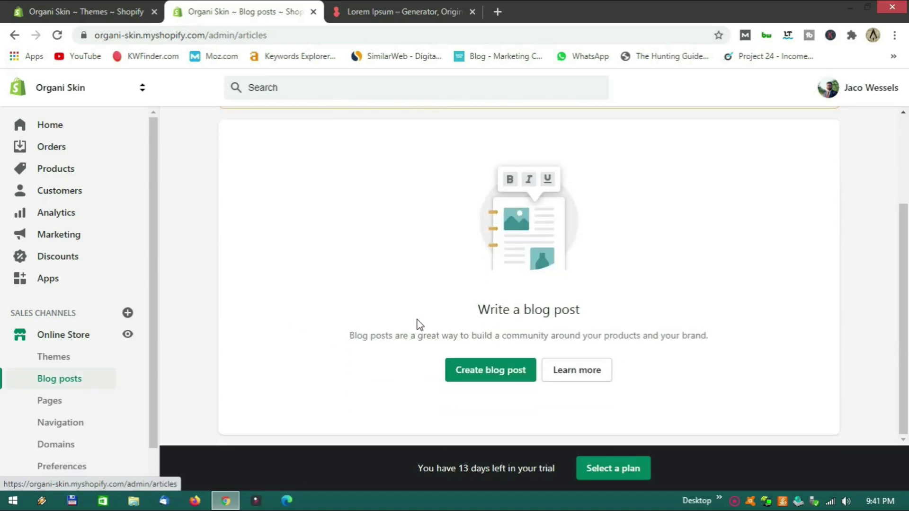
click(492, 371)
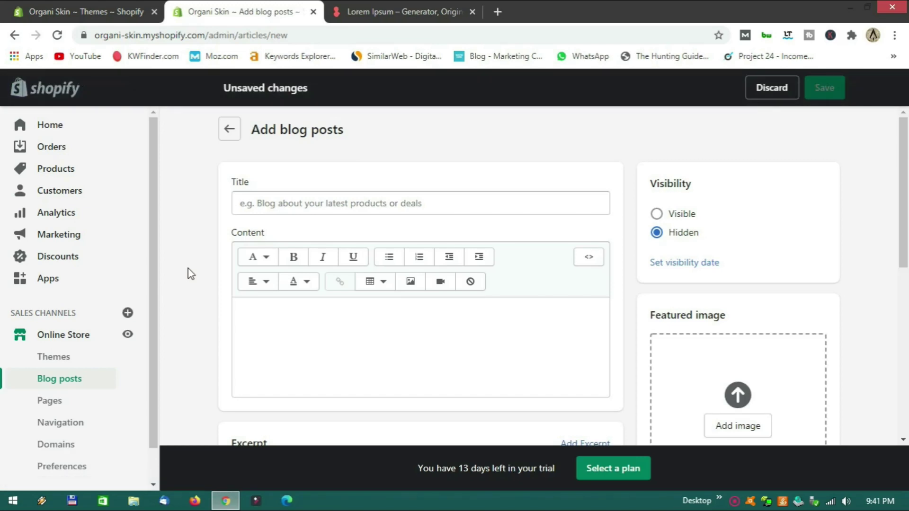
click(313, 204)
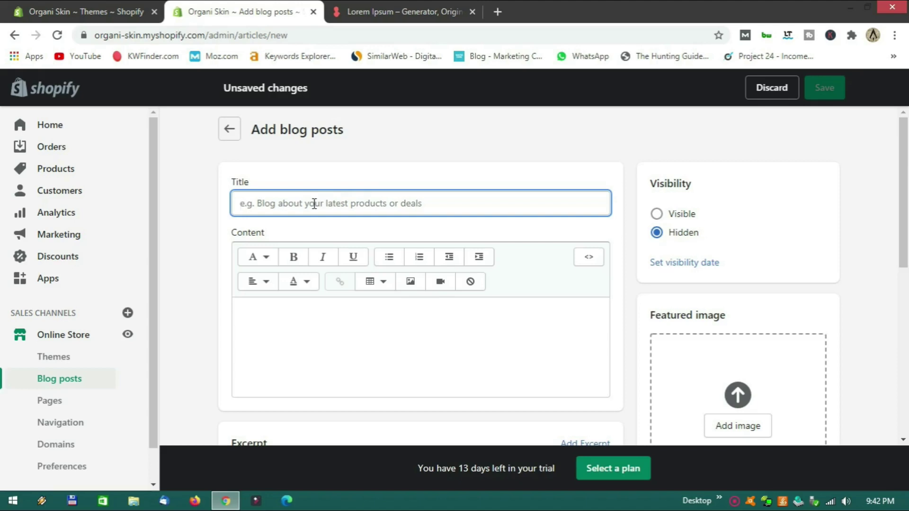
text(T)
key(BackSpace)
text(Ho)
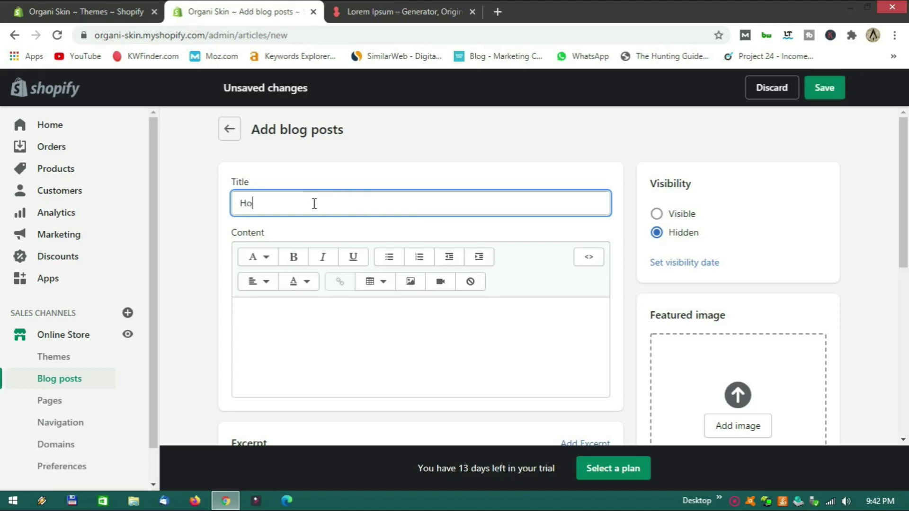
text(w to take care of oily skin.)
Fill the post content with three pasted Lorem ipsum paragraphs.
click(296, 322)
text(Lorem ipsum dolor sit amet, consectetur adipiscing elit, sed do eiusmod tempor incididunt ut labore et dolore magna aliqua. Ut enim ad minim veniam, quis nostrud exercitation ullamco laboris nisi ut aliquip ex ea commodo consequat. Duis aute irure dolor in reprehenderit in voluptate velit esse cillum dolore eu fugiat nulla pariatur. Excepteur sint occaecat cupidatat non proident, sunt in culpa qui officia deserunt mollit anim id est laborum.)
scroll(298, 322, down, 2)
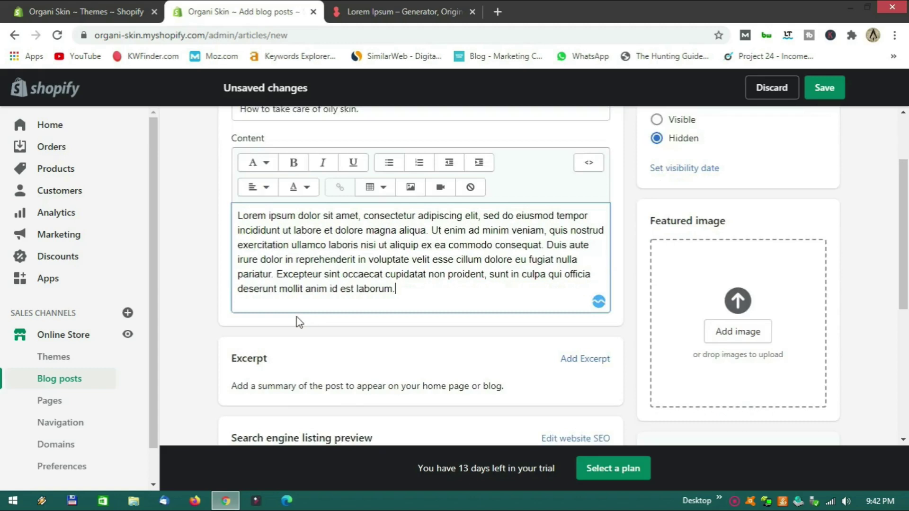
key(Return)
text(Lorem ipsum dolor sit amet, consectetur adipiscing elit, sed do eiusmod tempor incididunt ut labore et dolore magna aliqua. Ut enim ad minim veniam, quis nostrud exercitation ullamco laboris nisi ut aliquip ex ea commodo consequat. Duis aute irure dolor in reprehenderit in voluptate velit esse cillum dolore eu fugiat nulla pariatur. Excepteur sint occaecat cupidatat non proident, sunt in culpa qui officia deserunt mollit anim id est laborum.)
key(Return)
text(Lorem ipsum dolor sit amet, consectetur adipiscing elit, sed do eiusmod tempor incididunt ut labore et dolore magna aliqua. Ut enim ad minim veniam, quis nostrud exercitation ullamco laboris nisi ut aliquip ex ea commodo consequat. Duis aute irure dolor in reprehenderit in voluptate velit esse cillum dolore eu fugiat nulla pariatur. Excepteur sint occaecat cupidatat non proident, sunt in culpa qui officia deserunt mollit anim id est laborum.)
scroll(331, 308, down, 4)
scroll(393, 288, up, 5)
scroll(406, 280, down, 3)
scroll(406, 280, up, 5)
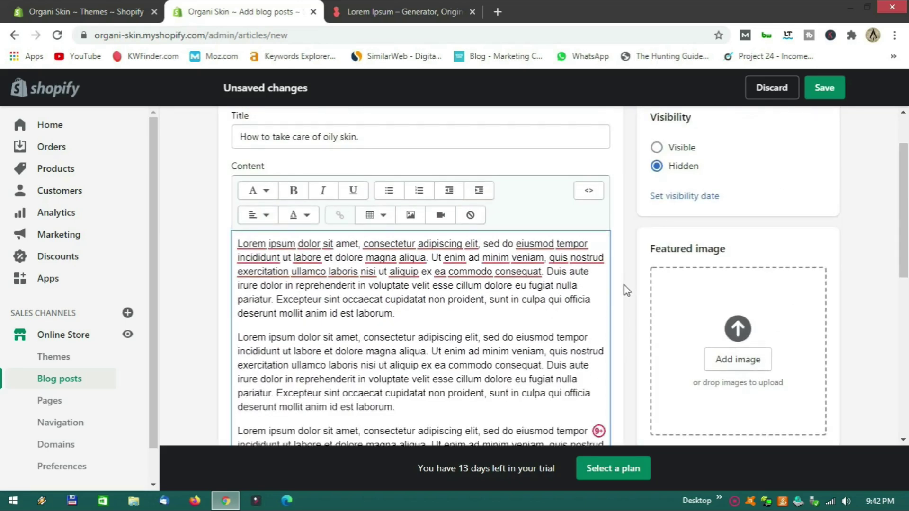
scroll(739, 313, down, 2)
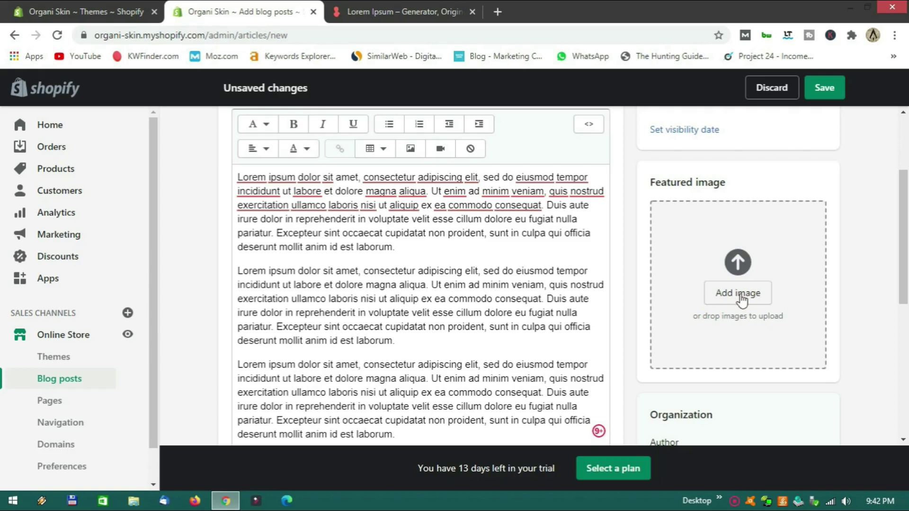
Drag Untitled design (36) from File Explorer into the post's Featured image slot.
click(744, 293)
key(Escape)
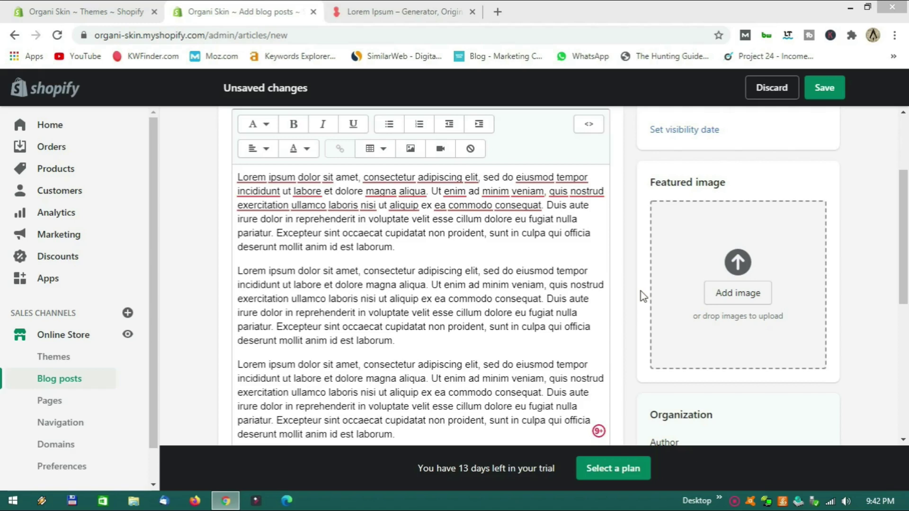
click(642, 294)
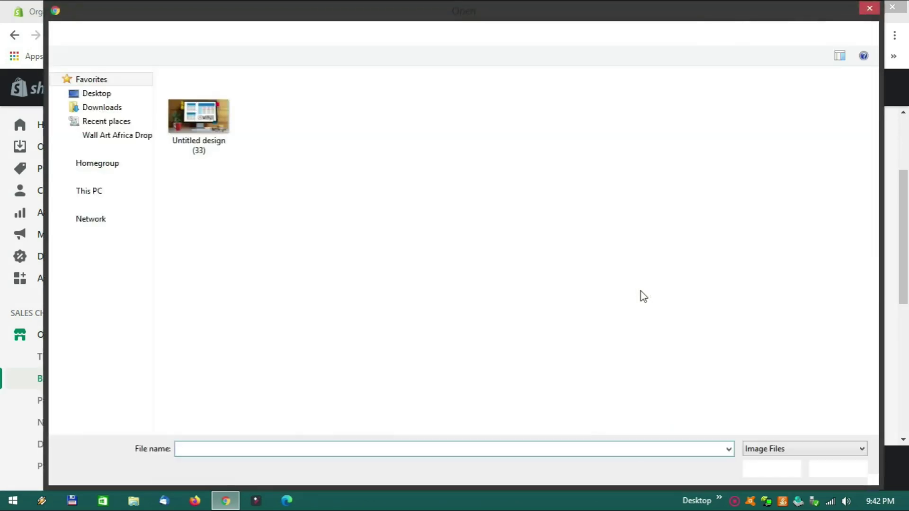
click(869, 10)
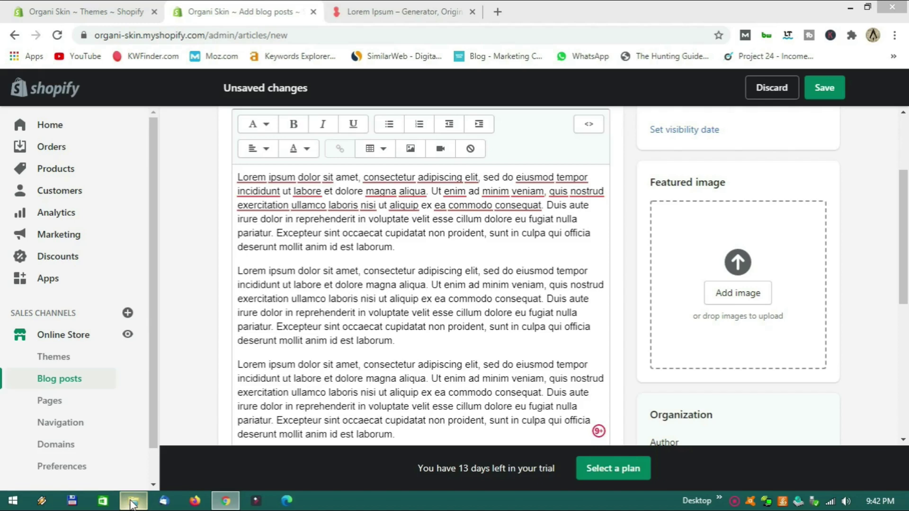
click(132, 501)
click(471, 135)
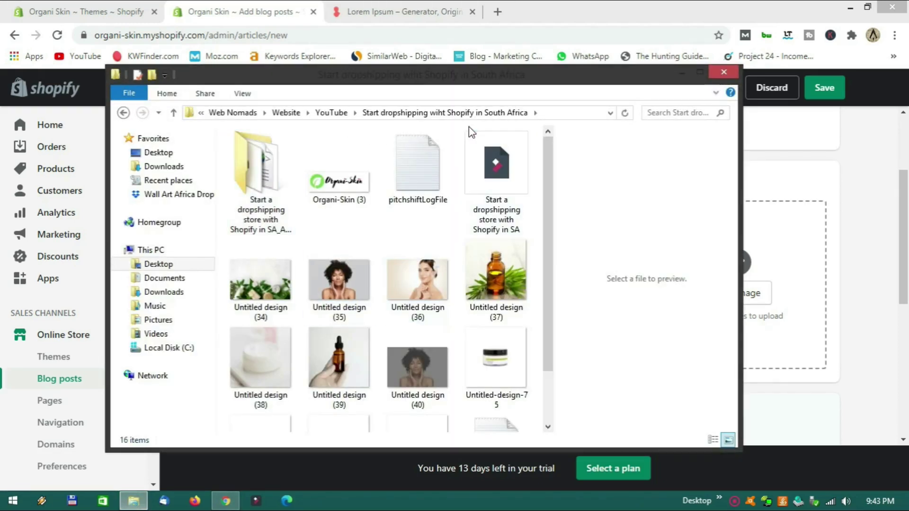
drag(474, 89, 360, 111)
drag(307, 290, 727, 277)
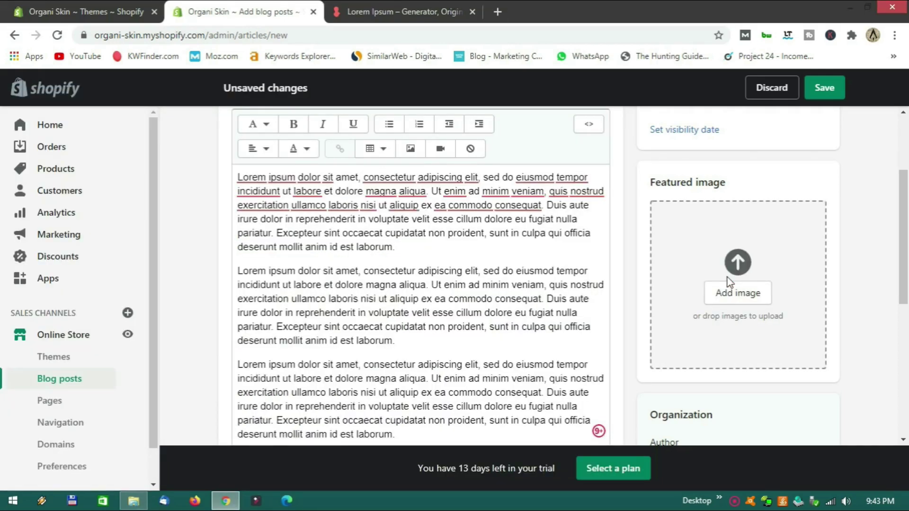
scroll(626, 292, up, 3)
scroll(626, 293, down, 5)
scroll(626, 293, down, 3)
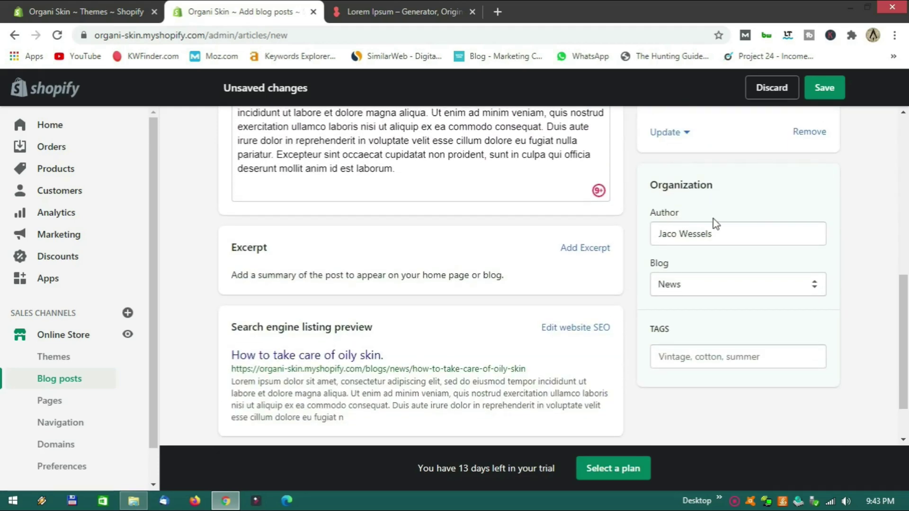
scroll(632, 278, down, 1)
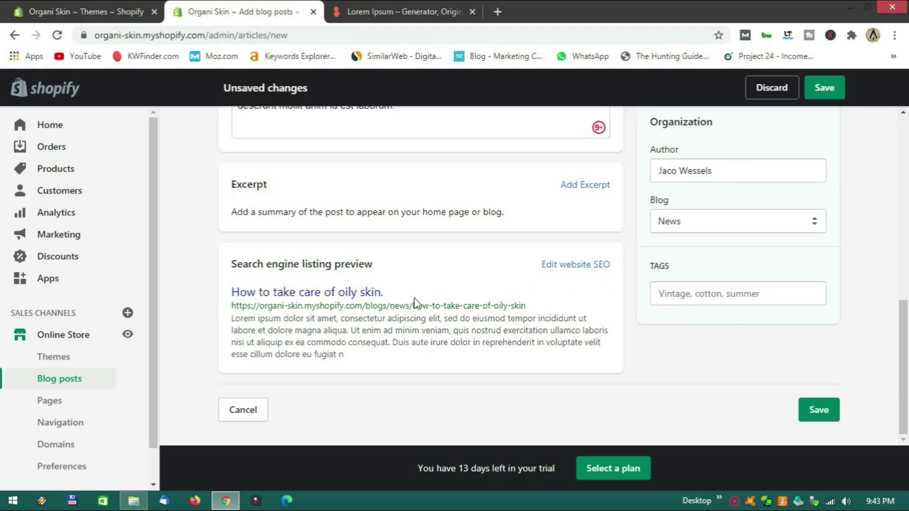
Expand the post's search engine listing to review its title, description and URL handle.
key(Return)
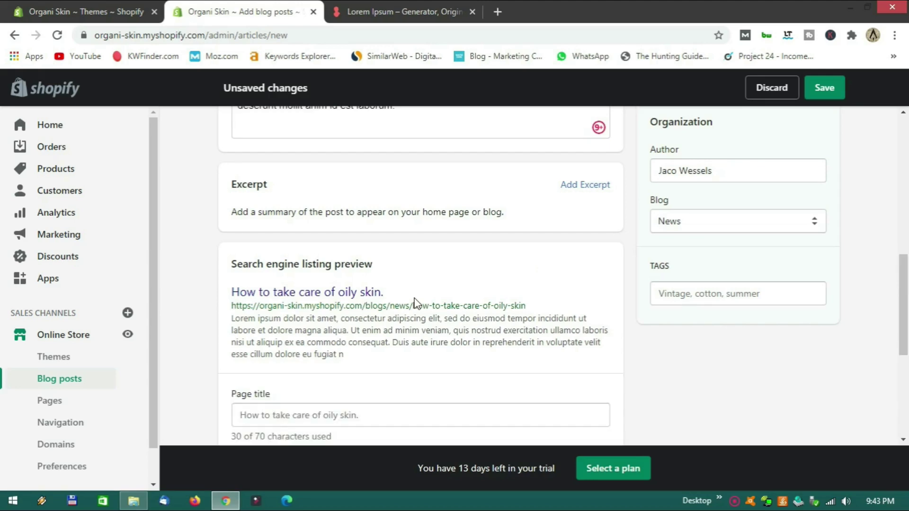
scroll(415, 303, down, 3)
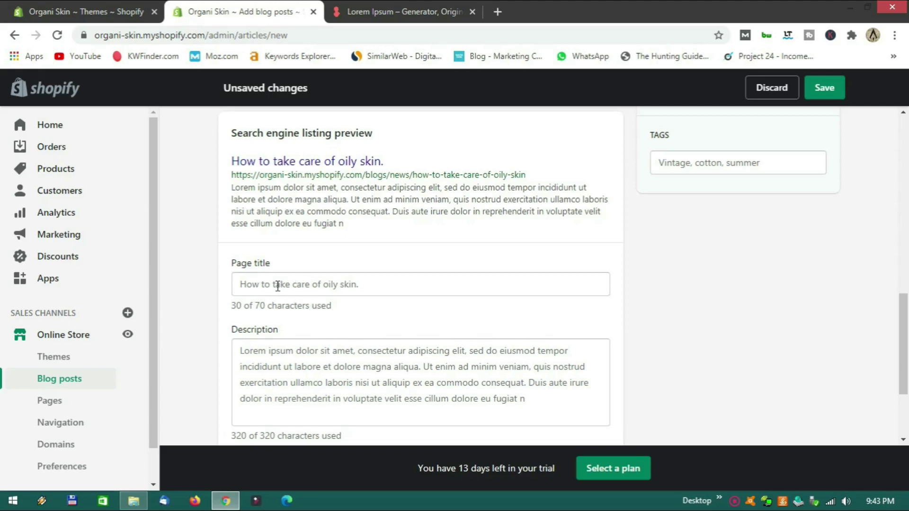
scroll(371, 313, down, 1)
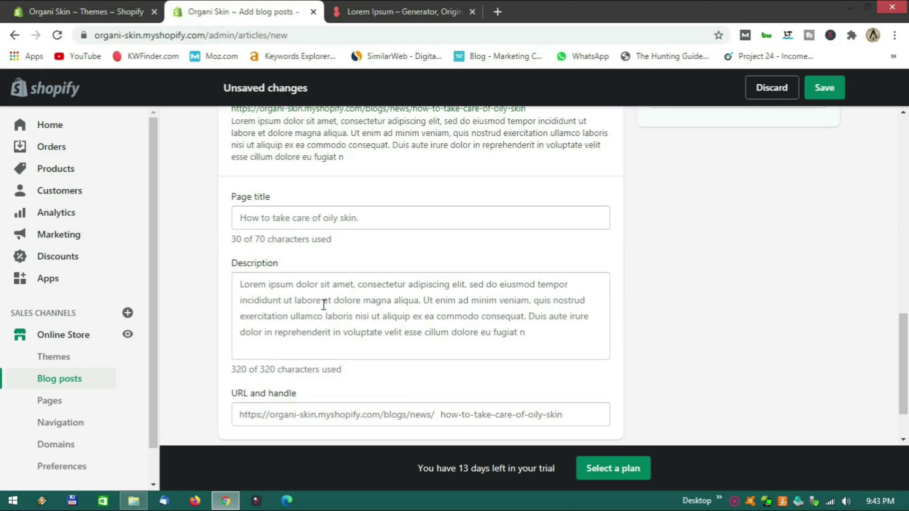
scroll(365, 322, up, 1)
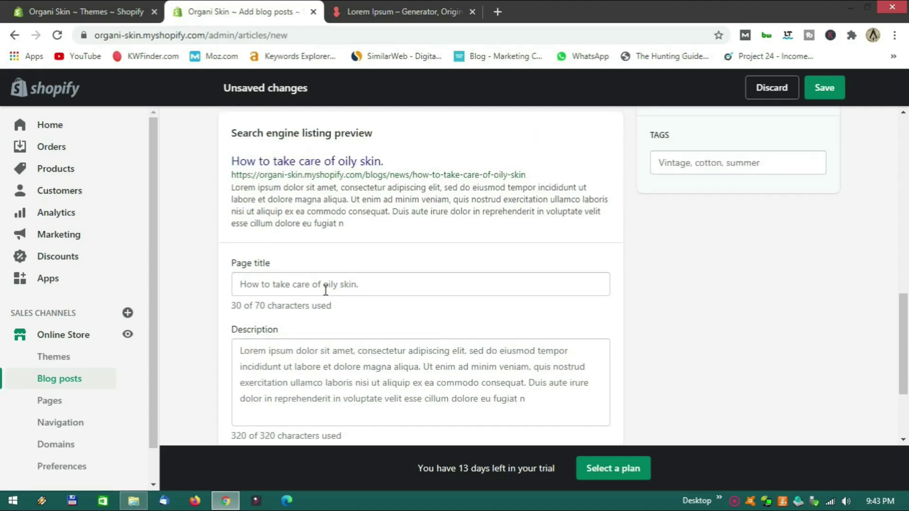
scroll(390, 373, down, 2)
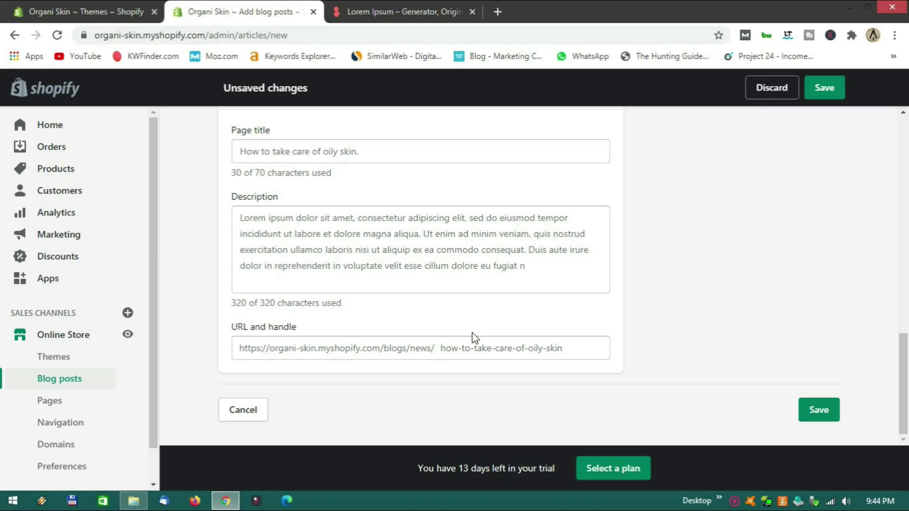
scroll(473, 337, up, 4)
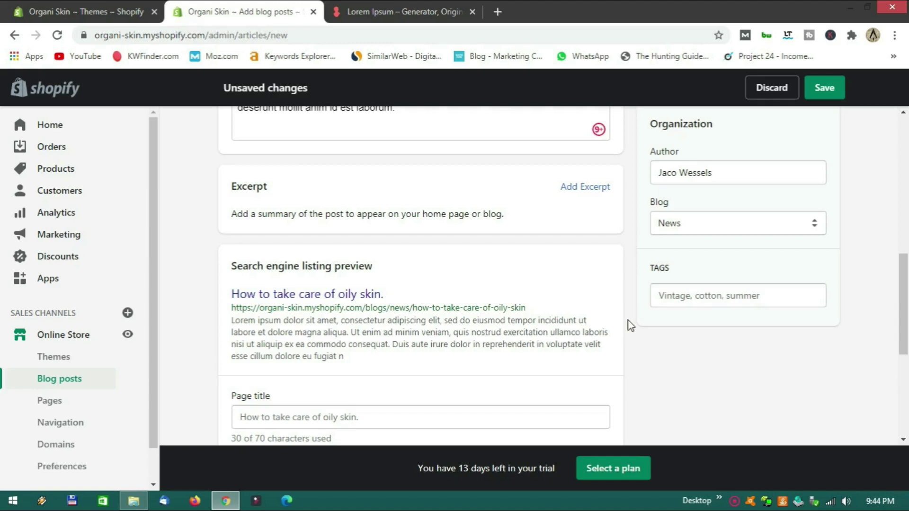
scroll(629, 320, up, 2)
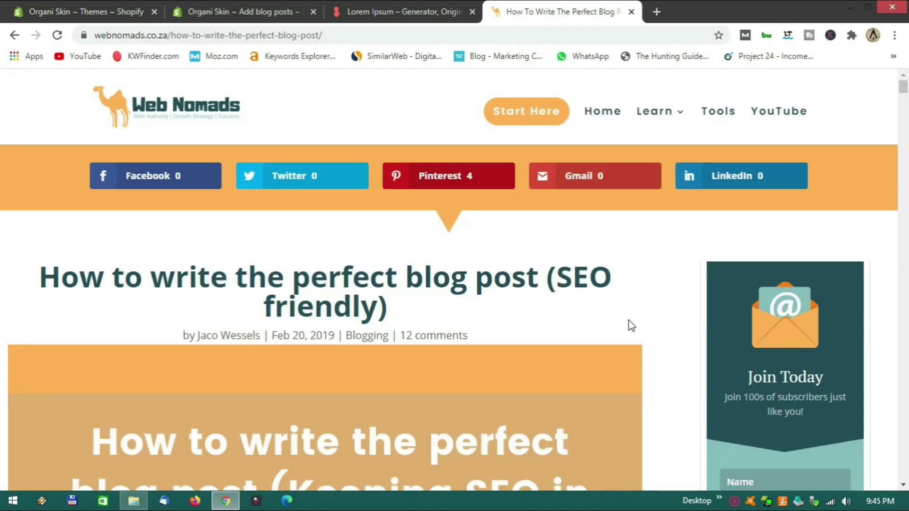
scroll(628, 320, down, 4)
scroll(628, 320, up, 4)
scroll(629, 320, down, 3)
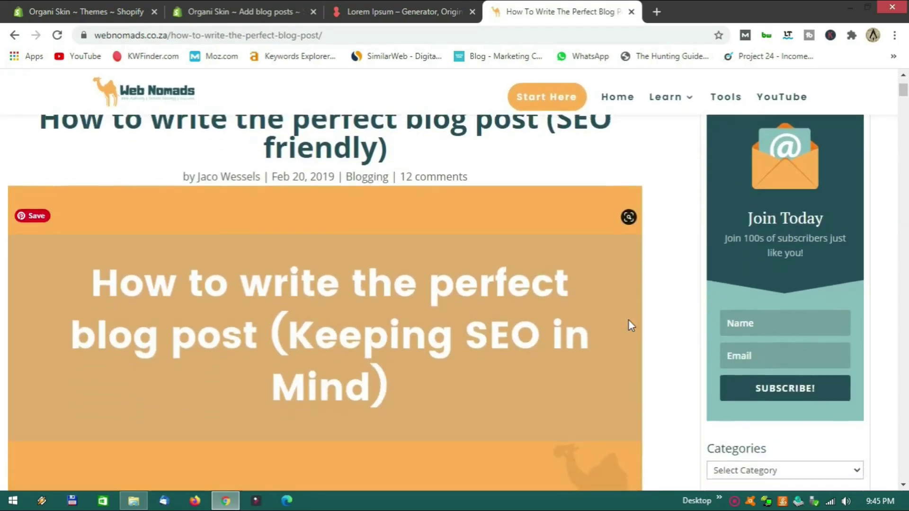
scroll(629, 319, down, 2)
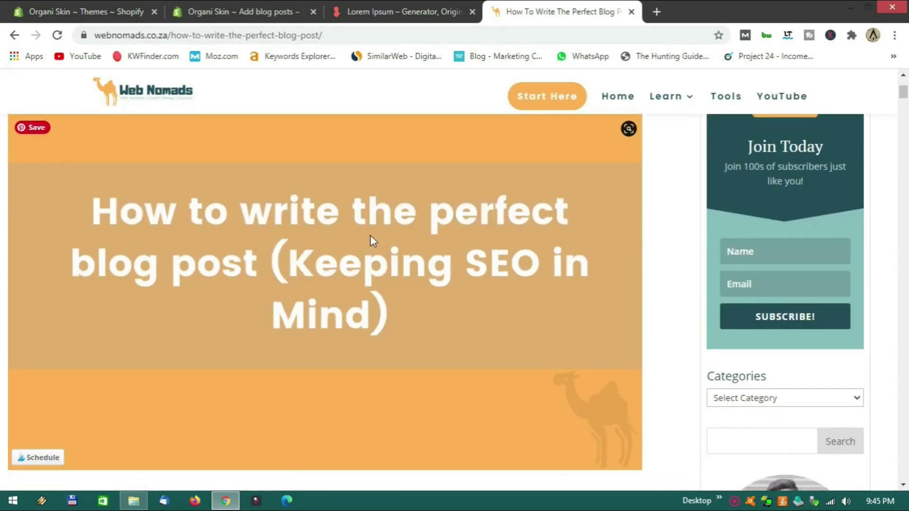
scroll(370, 235, down, 5)
scroll(371, 235, up, 6)
scroll(370, 234, down, 1)
scroll(344, 315, down, 2)
scroll(344, 316, down, 12)
scroll(330, 311, down, 6)
scroll(330, 309, down, 15)
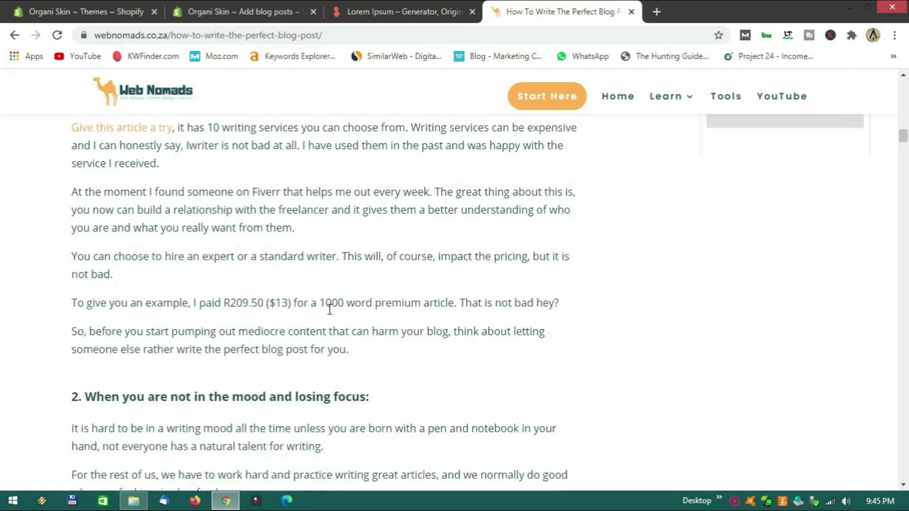
scroll(329, 309, down, 12)
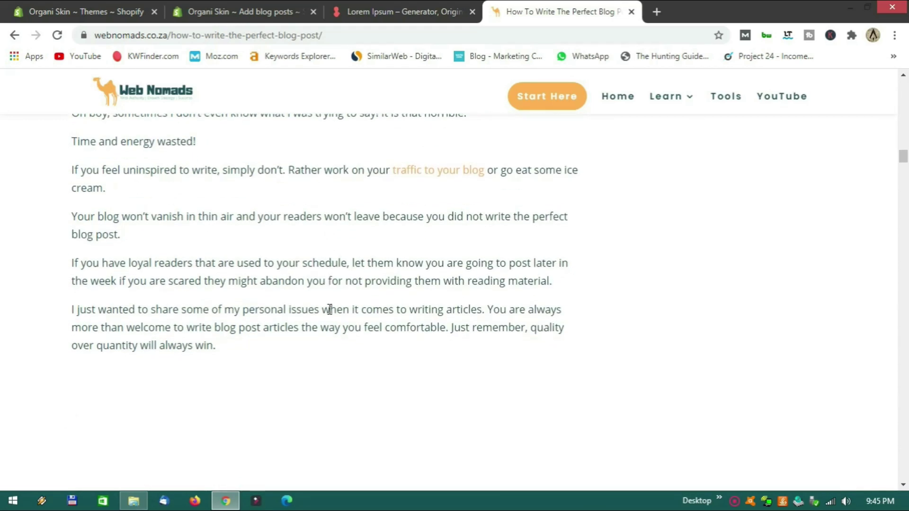
scroll(330, 309, down, 2)
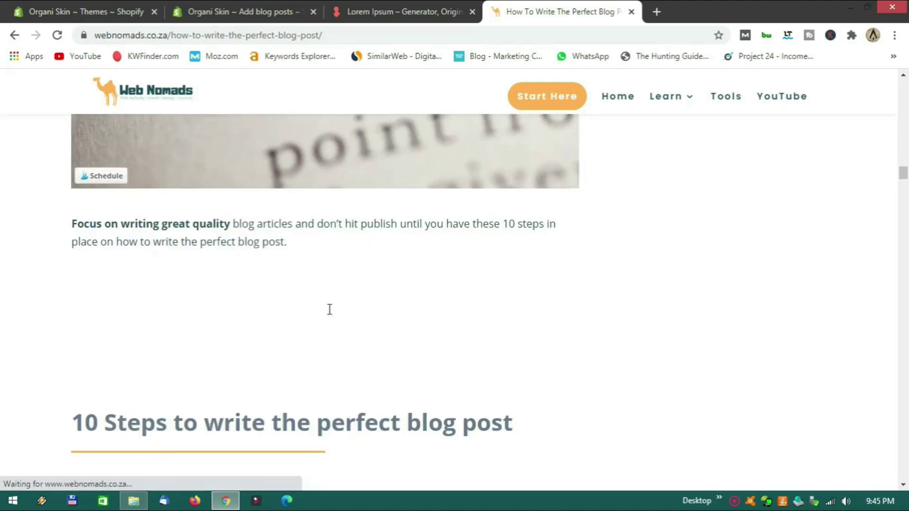
scroll(330, 309, down, 4)
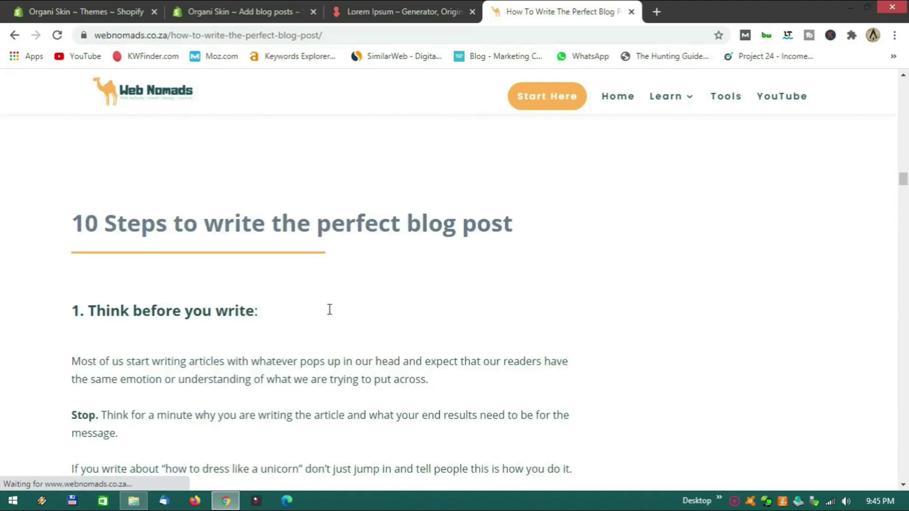
scroll(329, 309, down, 14)
scroll(330, 309, up, 8)
scroll(330, 310, up, 10)
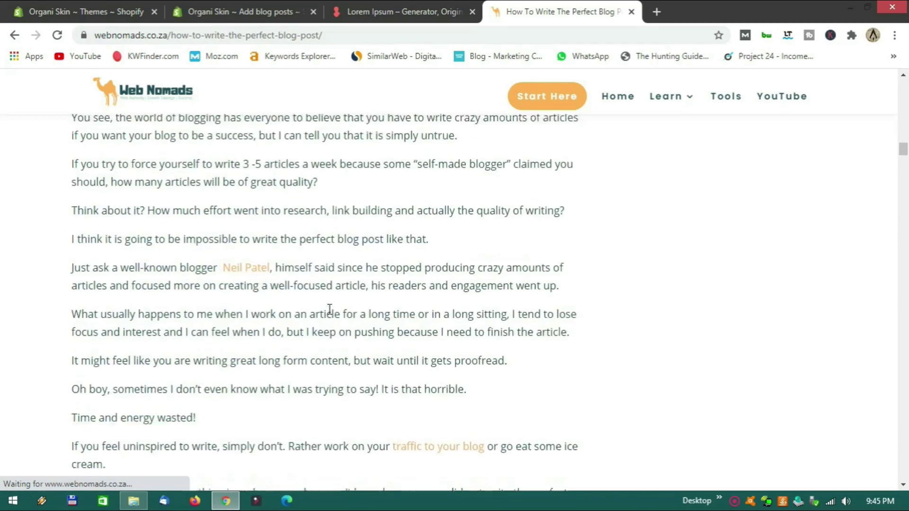
scroll(329, 310, up, 10)
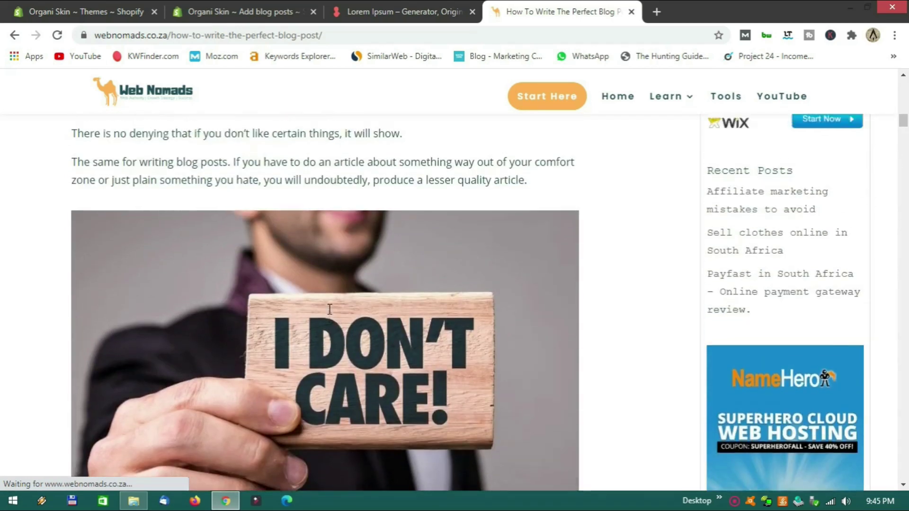
scroll(329, 309, up, 12)
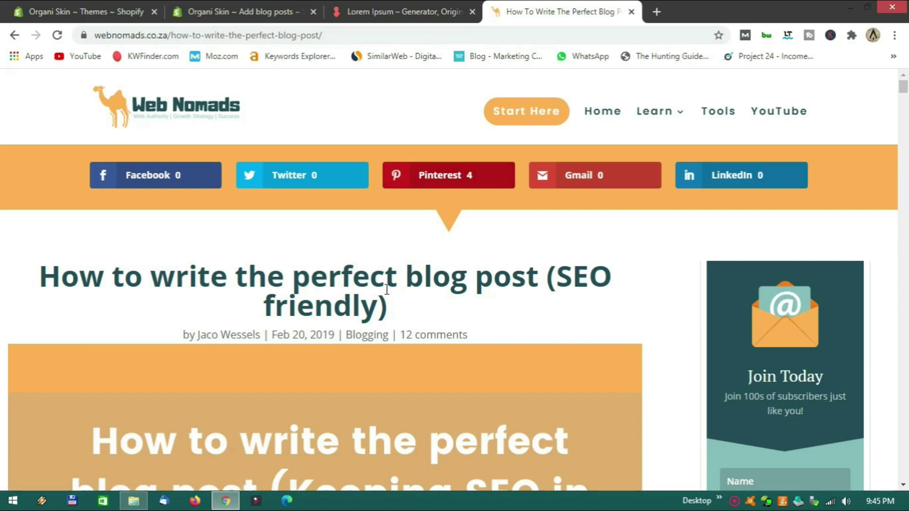
scroll(398, 313, down, 15)
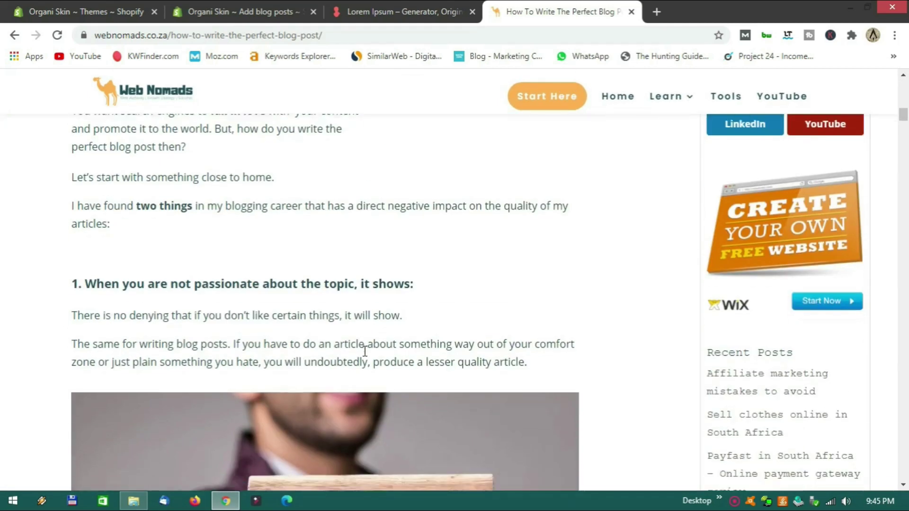
scroll(364, 351, down, 20)
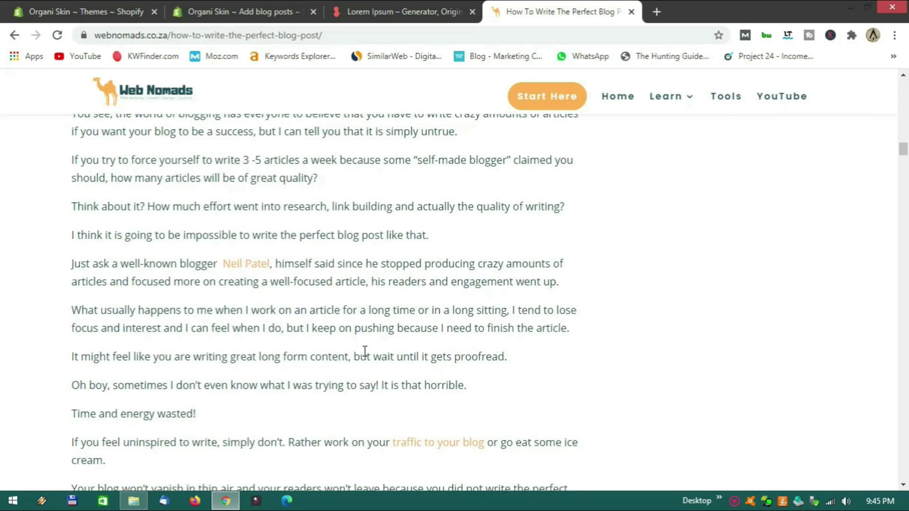
scroll(364, 351, down, 20)
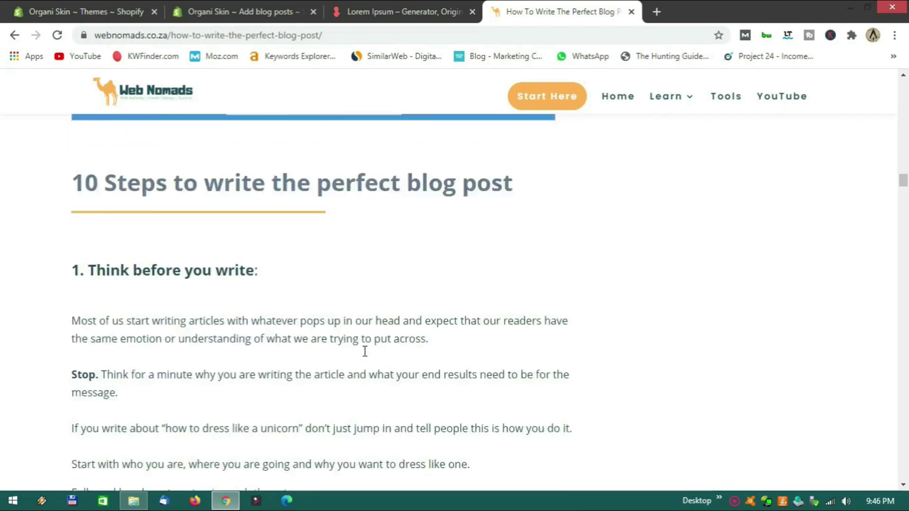
scroll(364, 351, down, 4)
scroll(364, 352, down, 8)
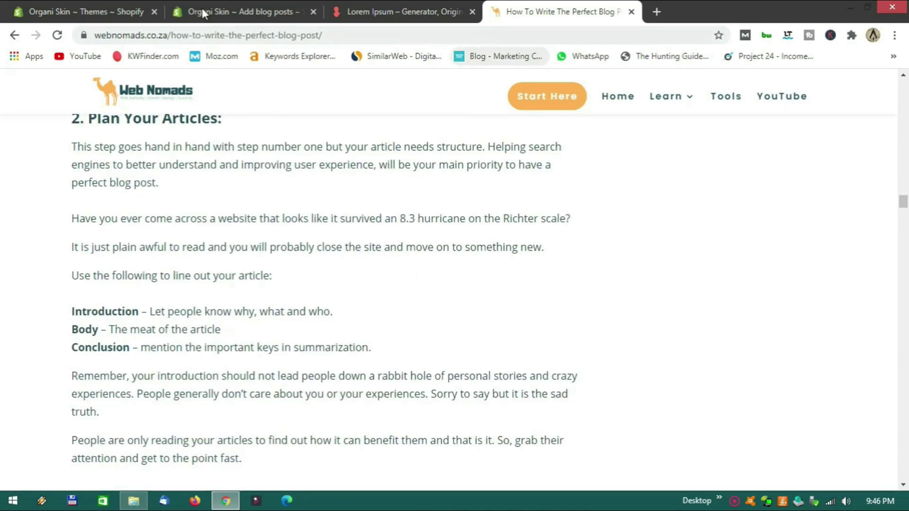
Tag the blog post 'Oily Skin', set it to Visible, and save it.
click(233, 14)
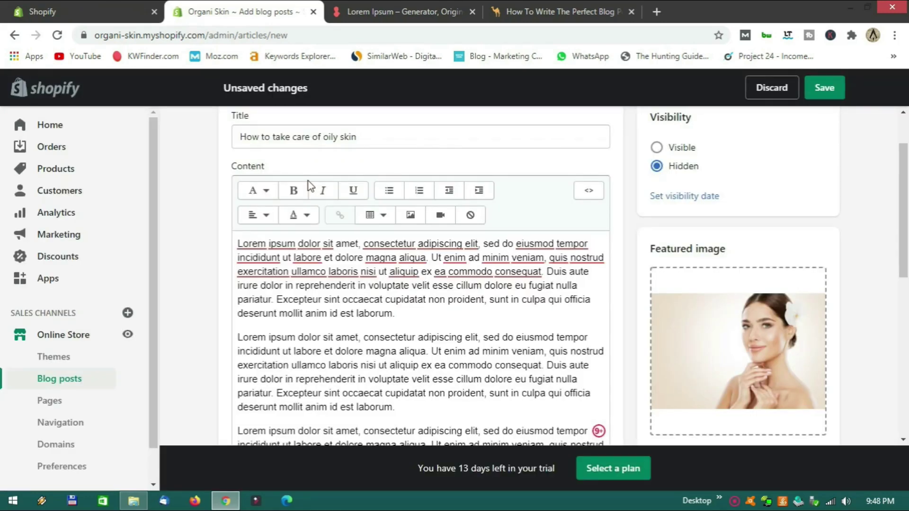
scroll(308, 186, down, 4)
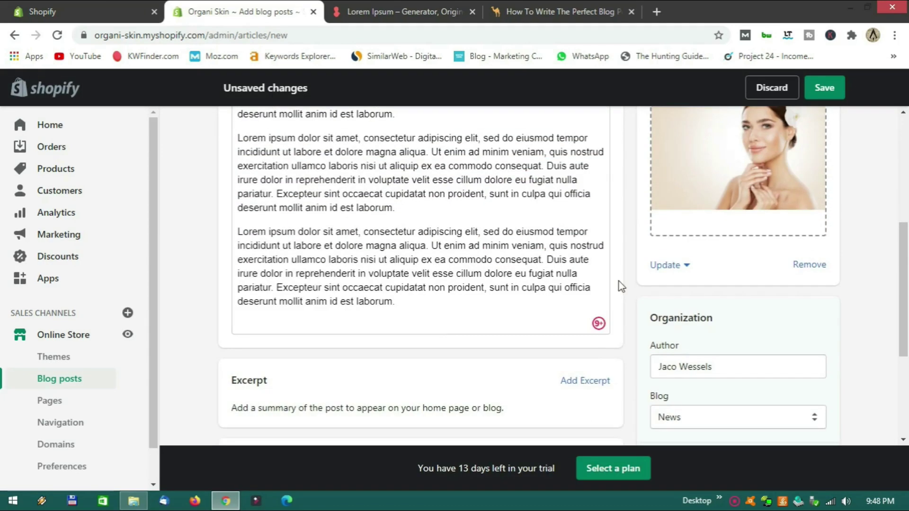
scroll(625, 275, up, 4)
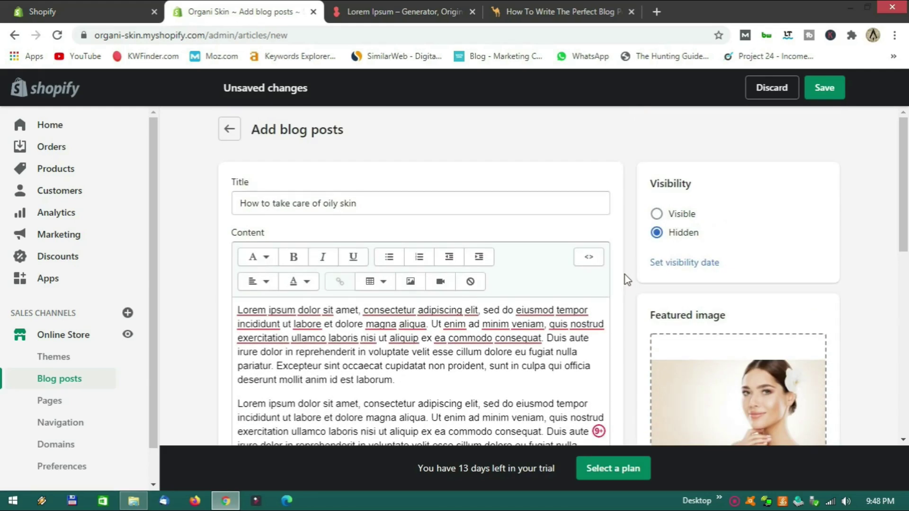
scroll(626, 282, down, 4)
scroll(627, 286, down, 4)
click(674, 295)
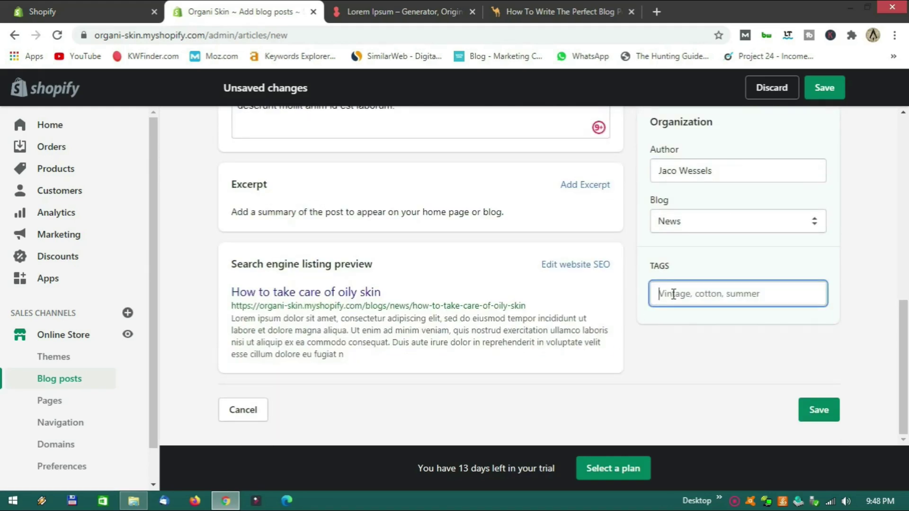
text(Oily Skin)
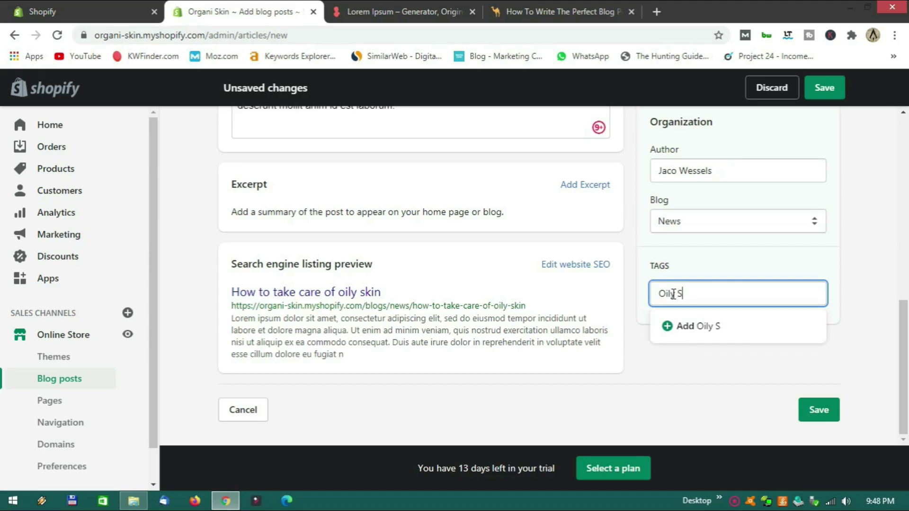
click(701, 327)
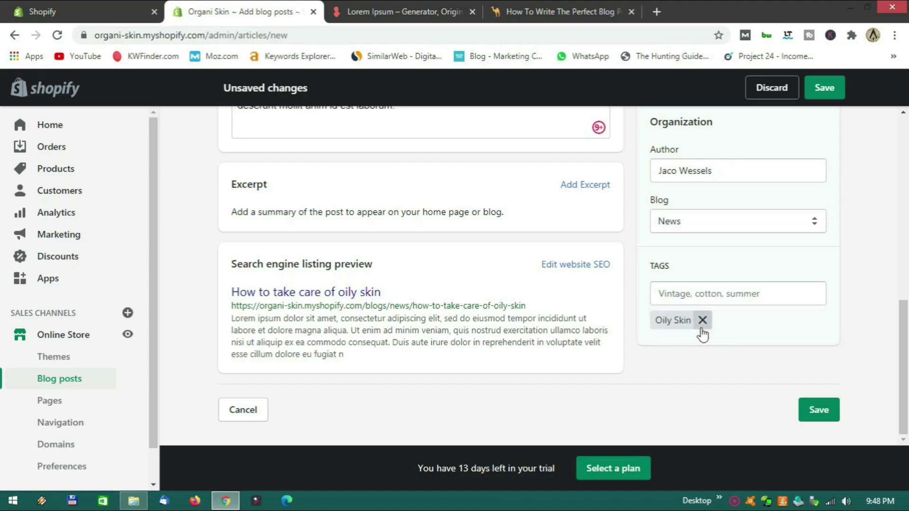
scroll(632, 348, up, 10)
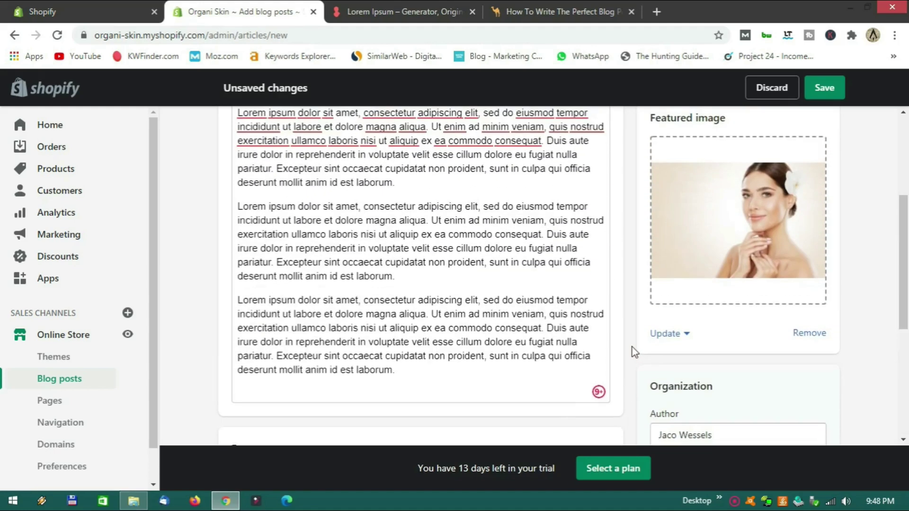
click(676, 222)
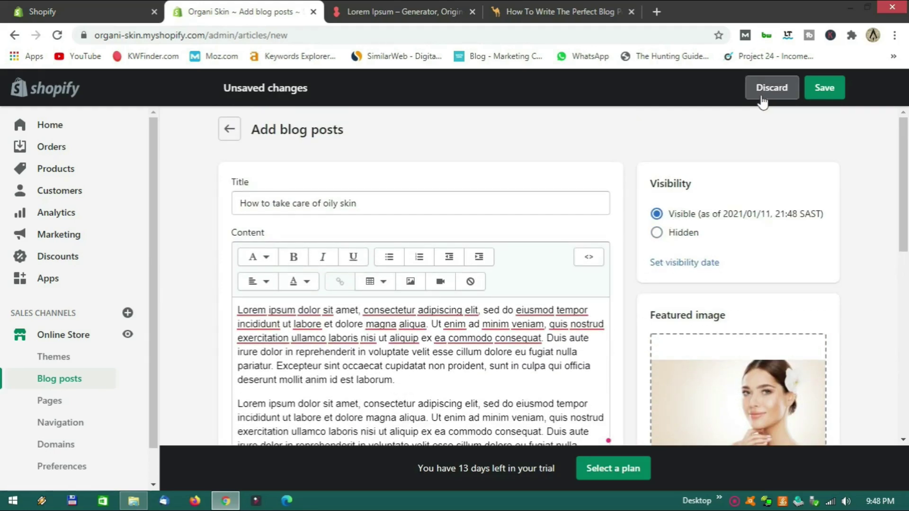
click(823, 90)
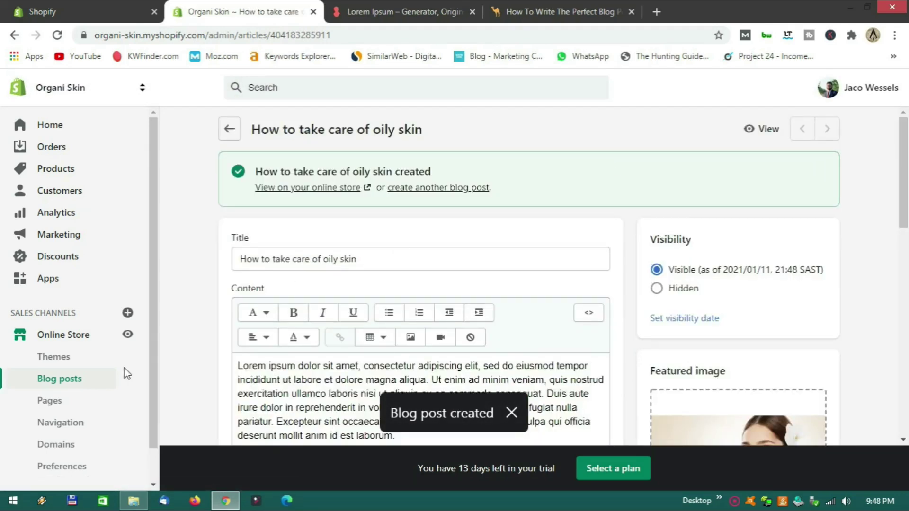
Check the oily-skin post under Latest News on the live storefront, then return to the admin.
click(127, 337)
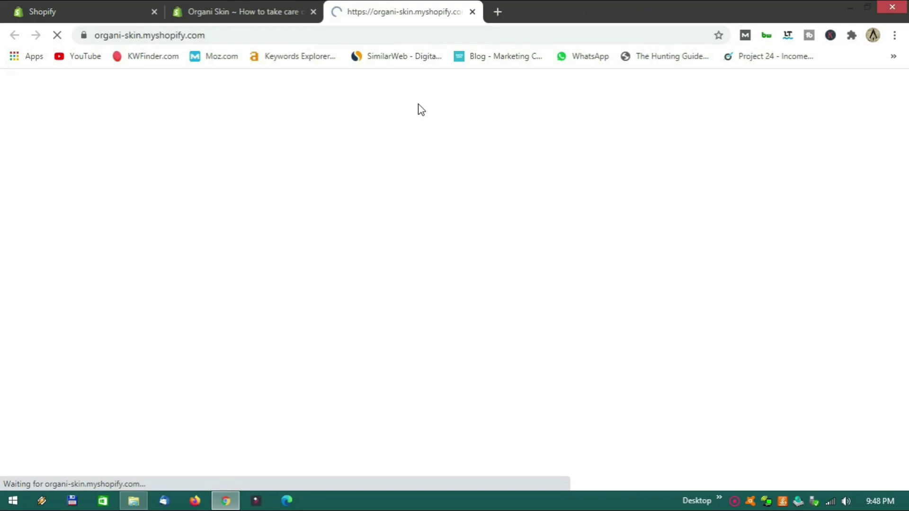
scroll(426, 213, down, 10)
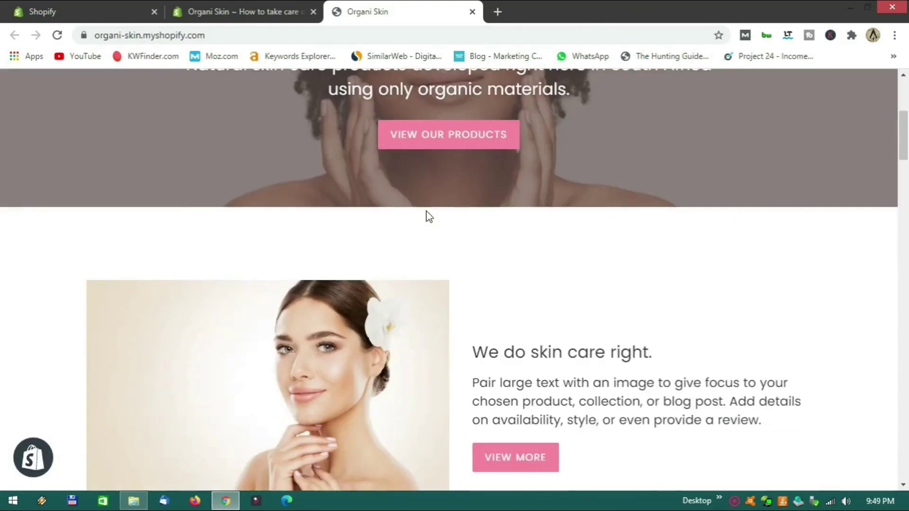
scroll(444, 192, down, 15)
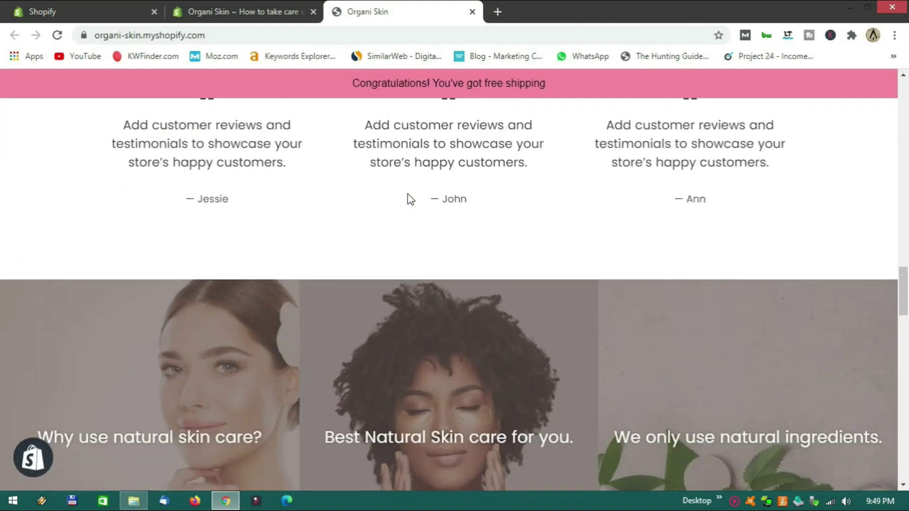
scroll(408, 198, down, 15)
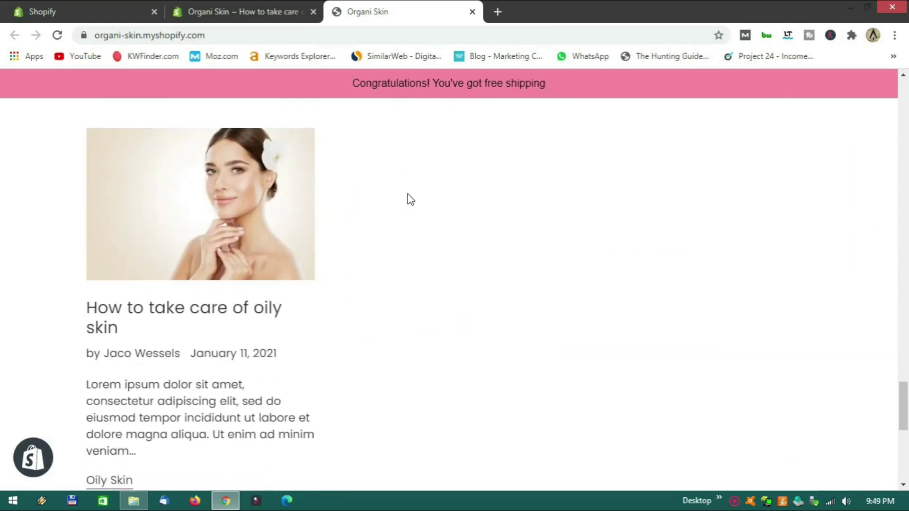
scroll(373, 240, up, 2)
scroll(375, 246, down, 4)
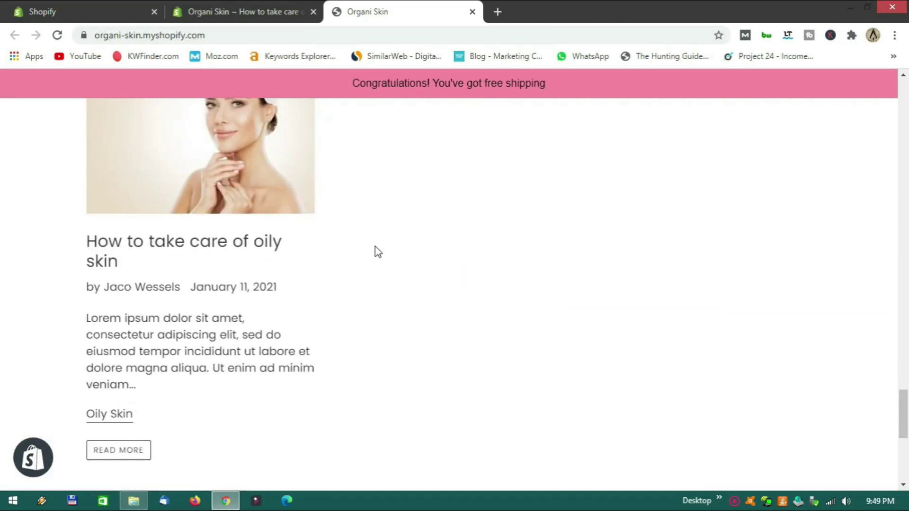
scroll(378, 251, up, 1)
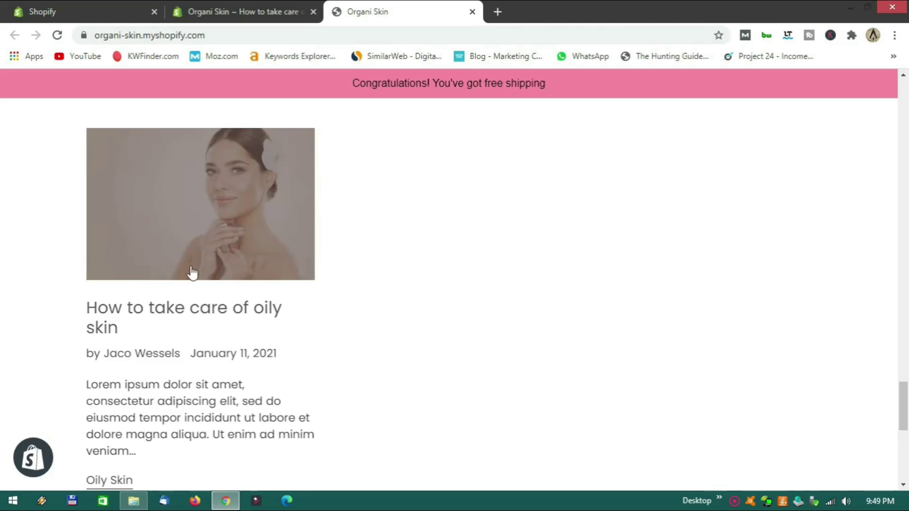
scroll(192, 270, down, 2)
scroll(193, 281, up, 3)
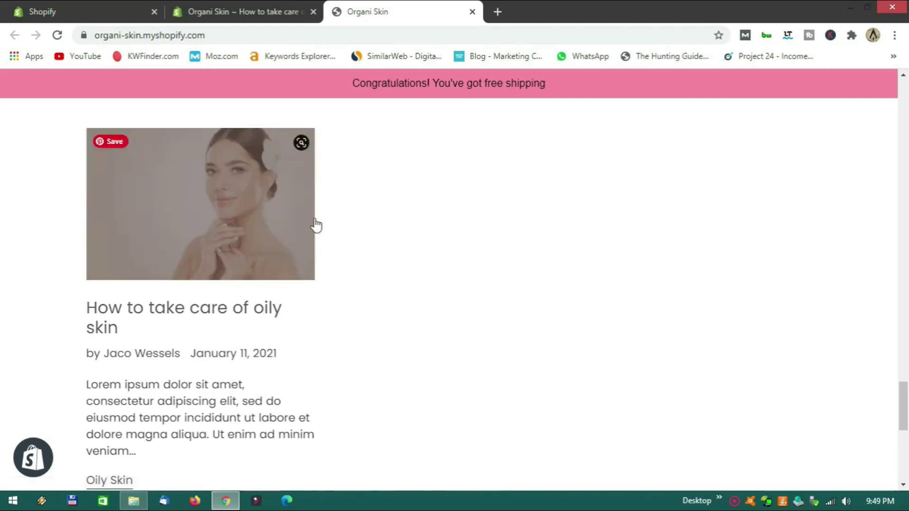
scroll(363, 228, down, 4)
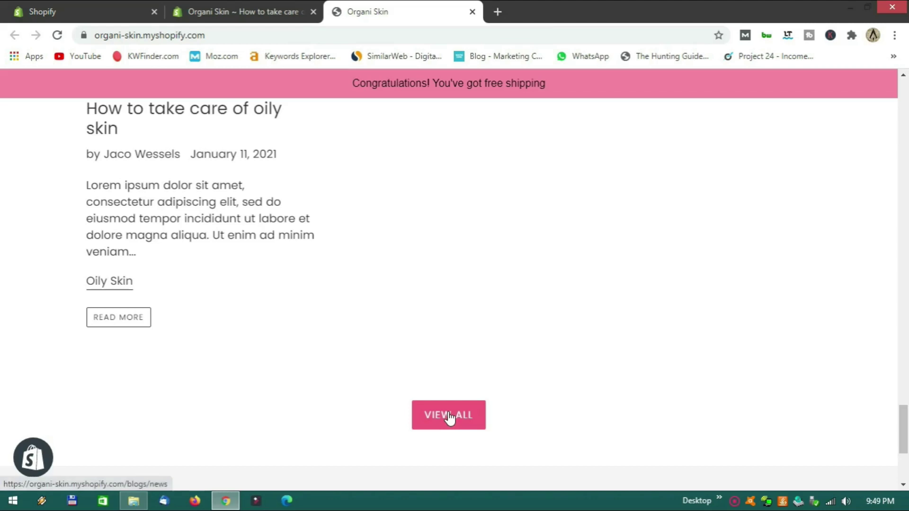
scroll(441, 341, up, 3)
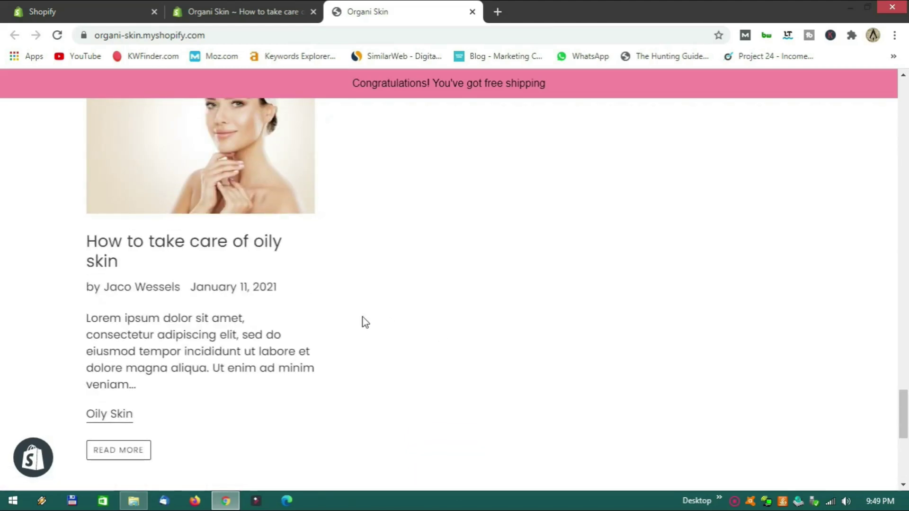
scroll(335, 311, up, 15)
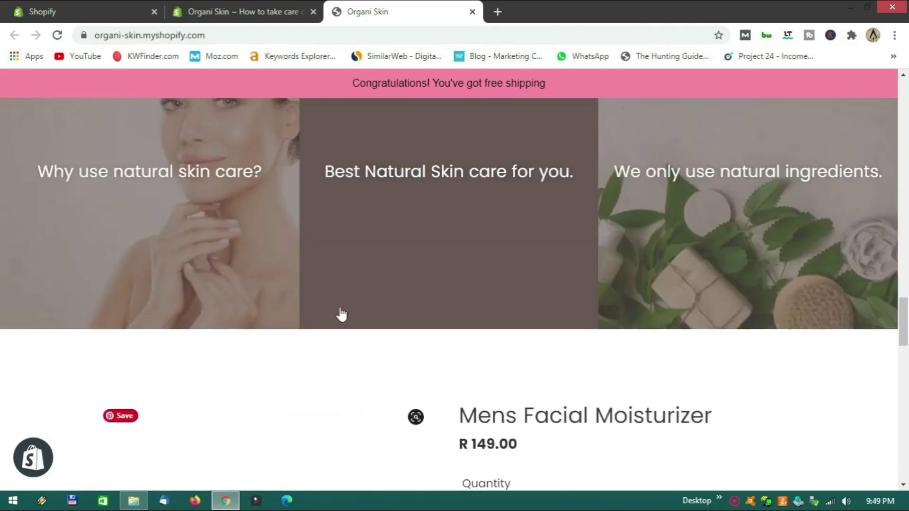
scroll(341, 316, up, 2)
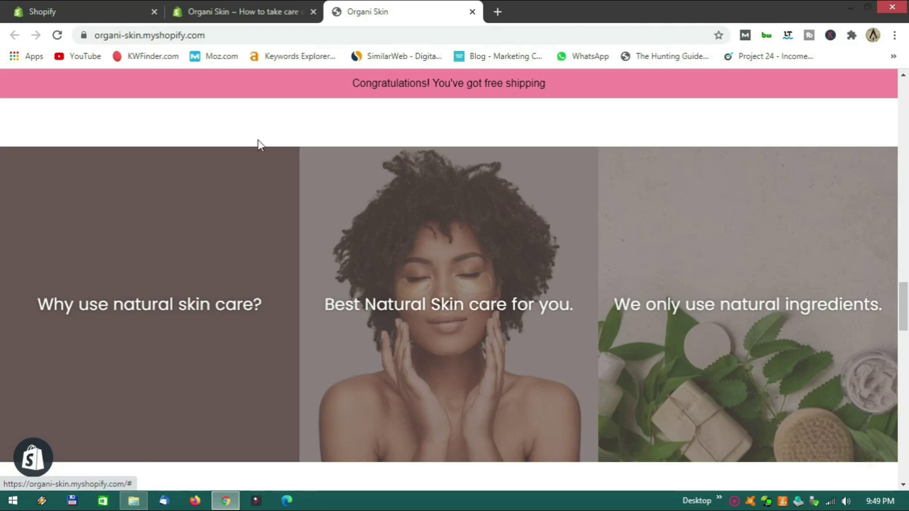
click(234, 12)
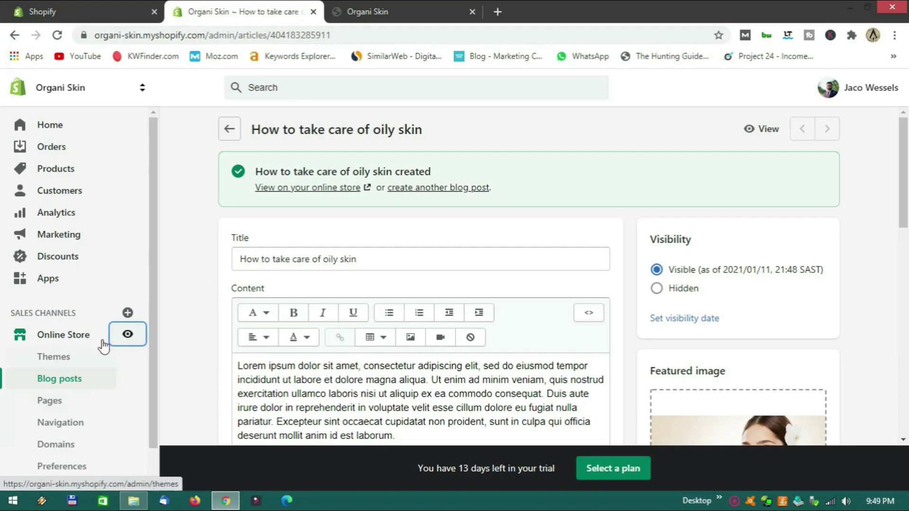
Launch the theme editor for the current Debut theme from Online Store > Themes.
click(75, 337)
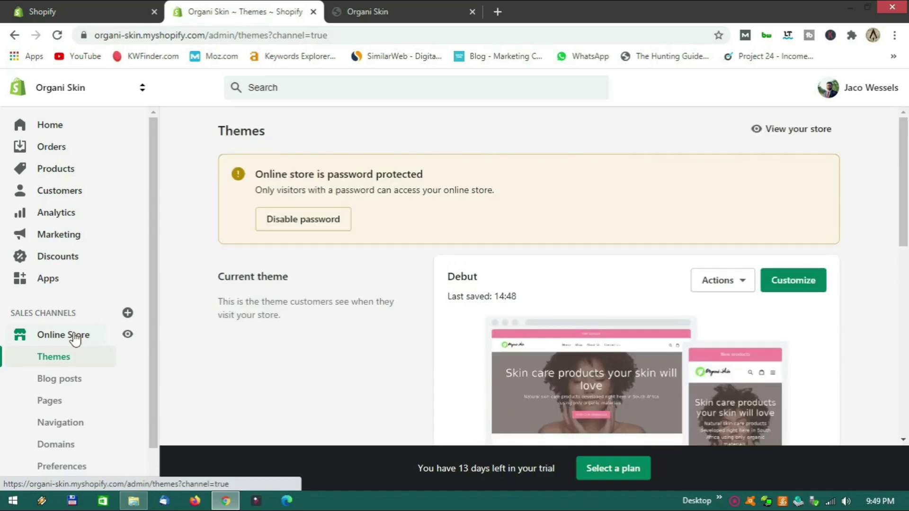
click(787, 286)
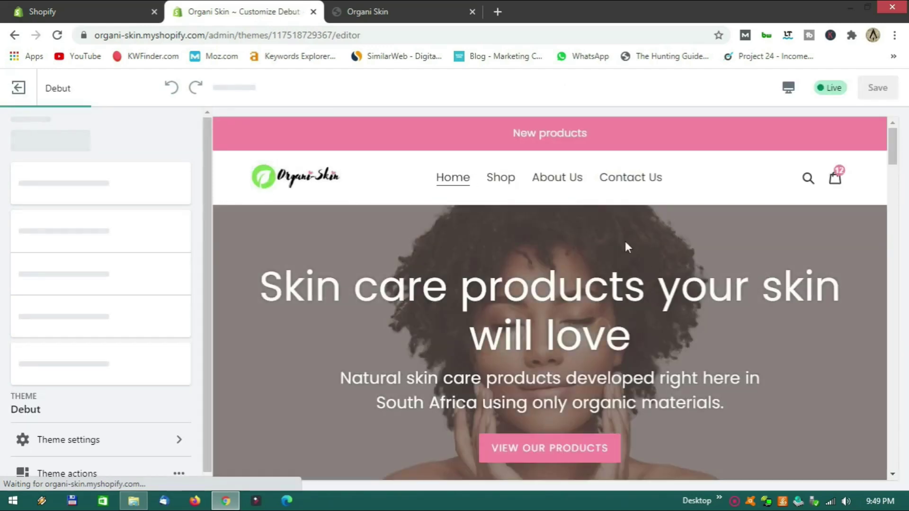
Point the first Gallery image's link to the 'Why use natural skin care?' page and save.
scroll(613, 251, down, 15)
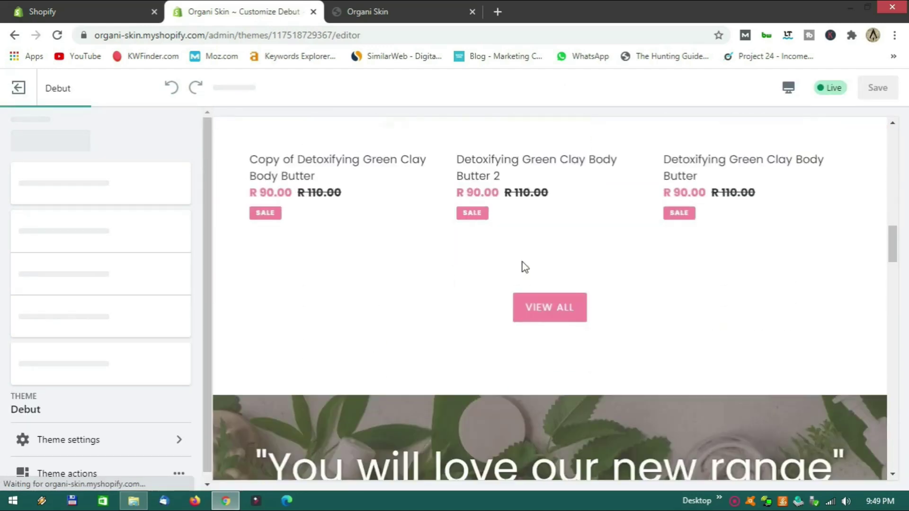
scroll(467, 254, down, 5)
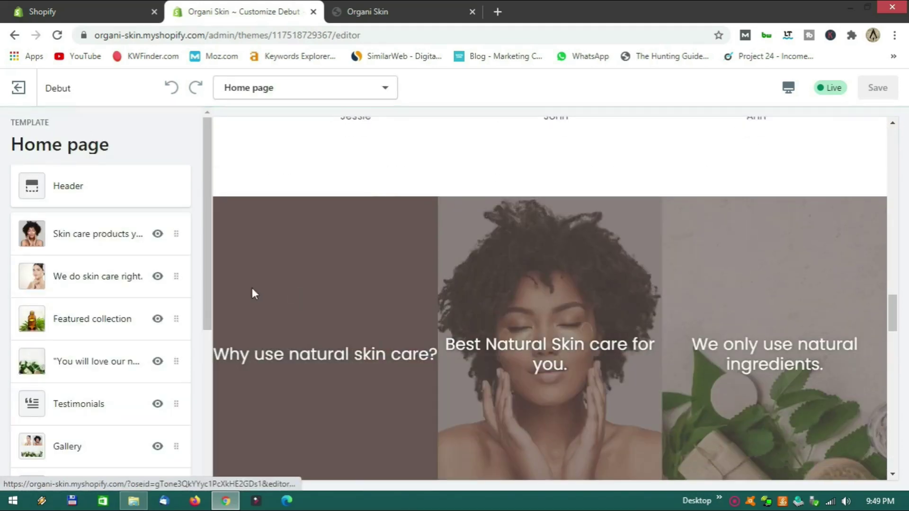
click(94, 447)
click(95, 209)
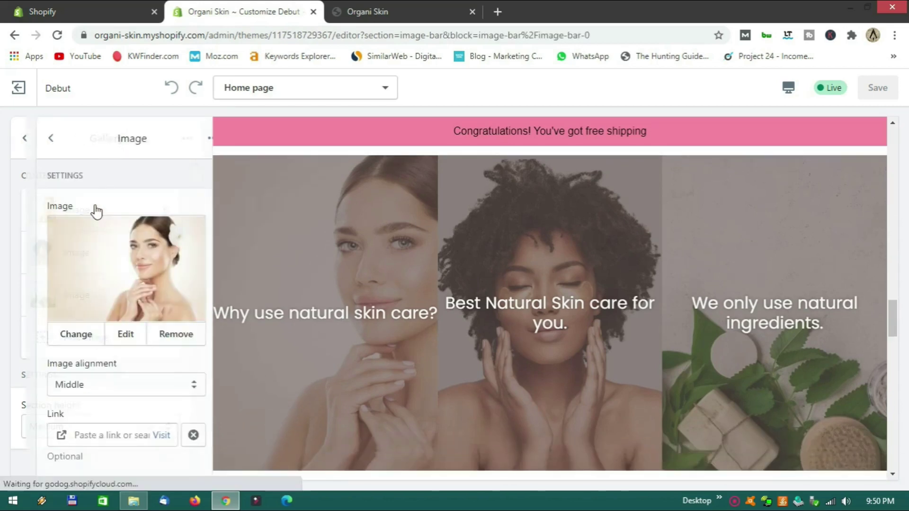
scroll(85, 311, down, 2)
click(100, 392)
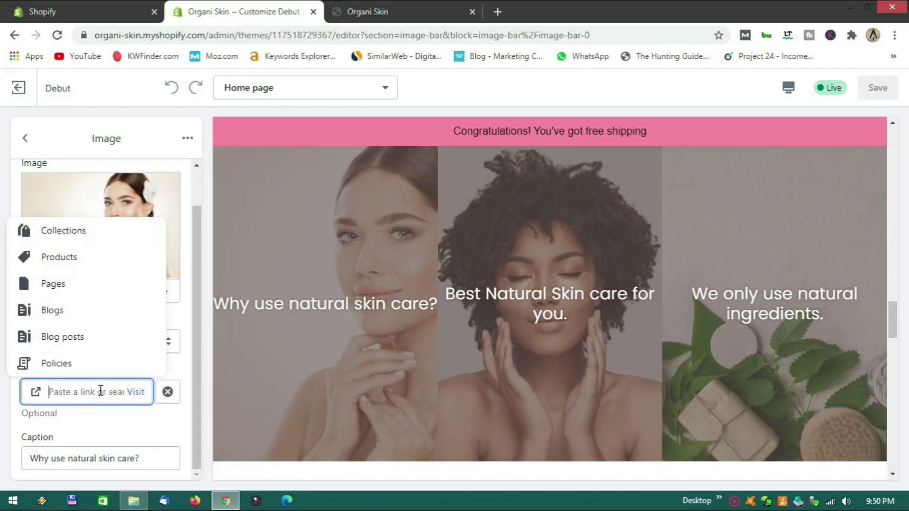
click(53, 283)
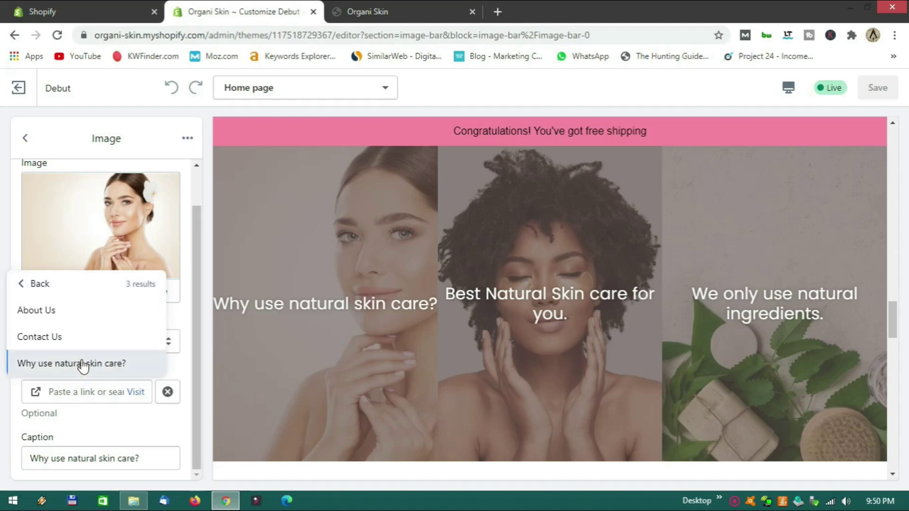
click(84, 364)
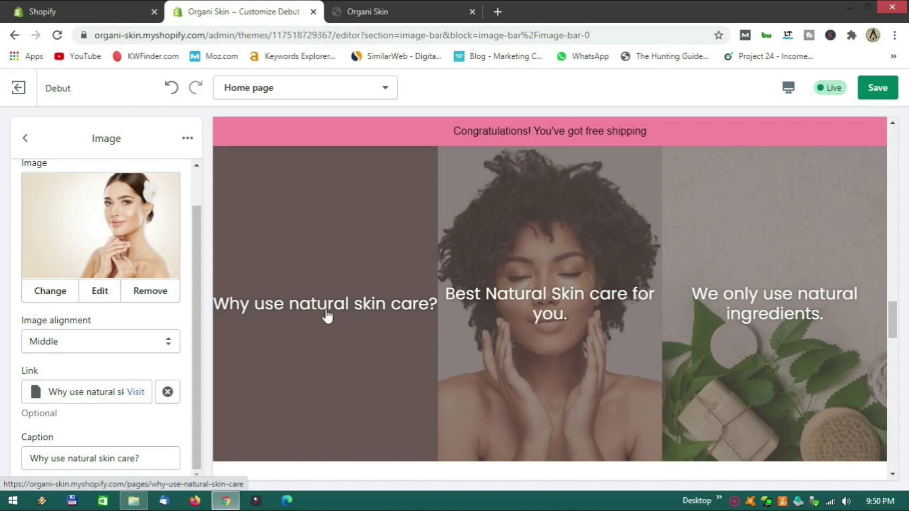
click(877, 88)
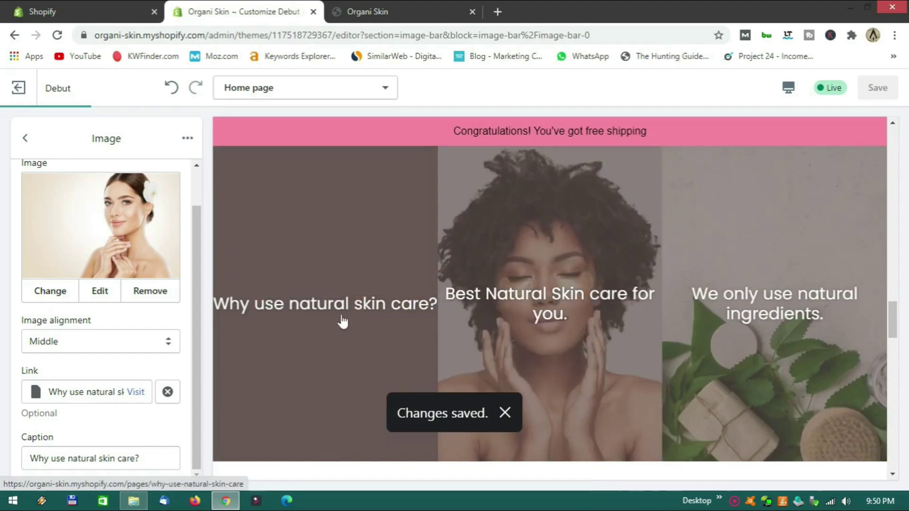
Switch the theme editor preview to Fullscreen.
scroll(483, 312, up, 5)
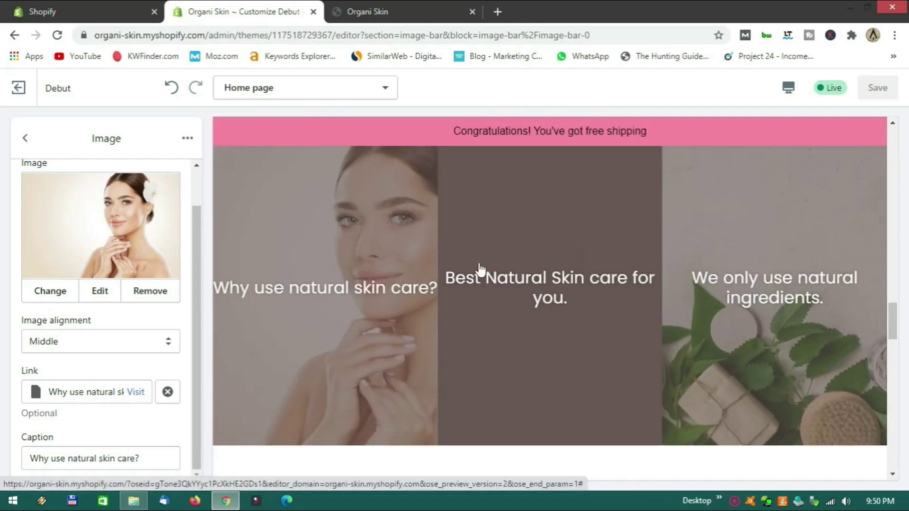
scroll(544, 281, up, 10)
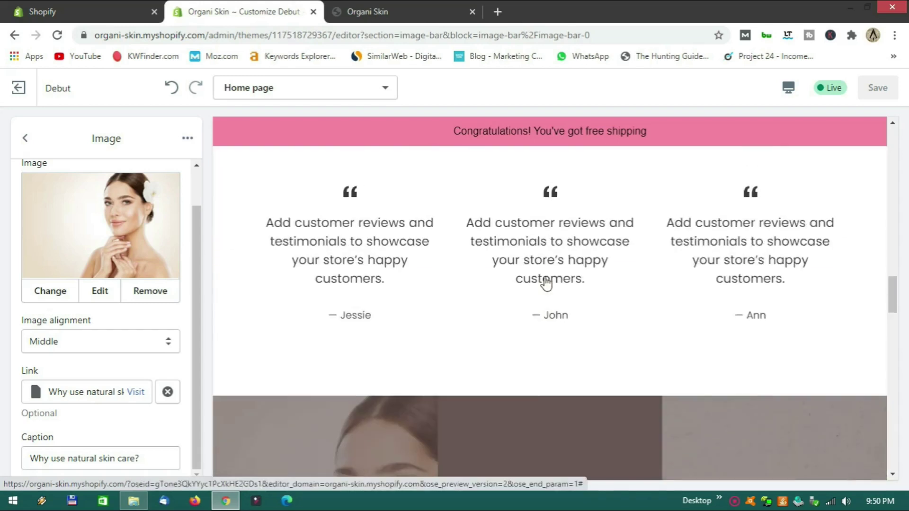
scroll(547, 283, up, 8)
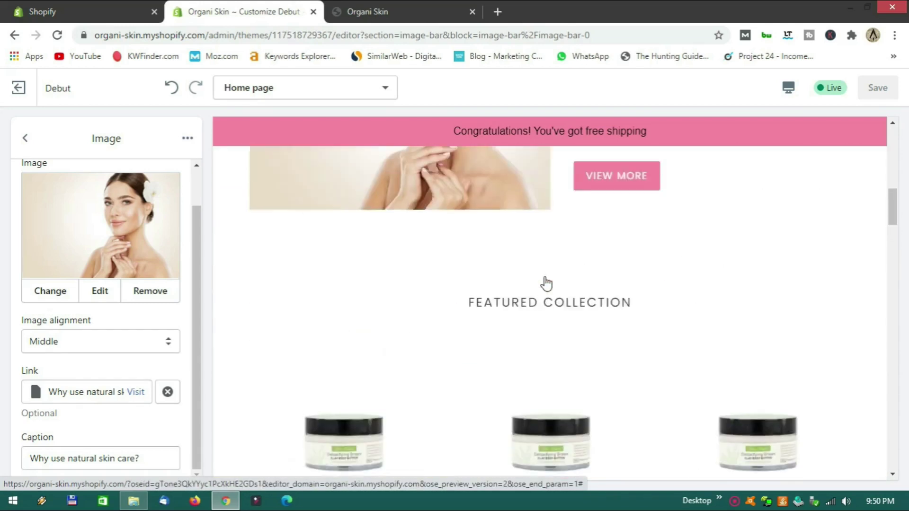
scroll(546, 283, up, 8)
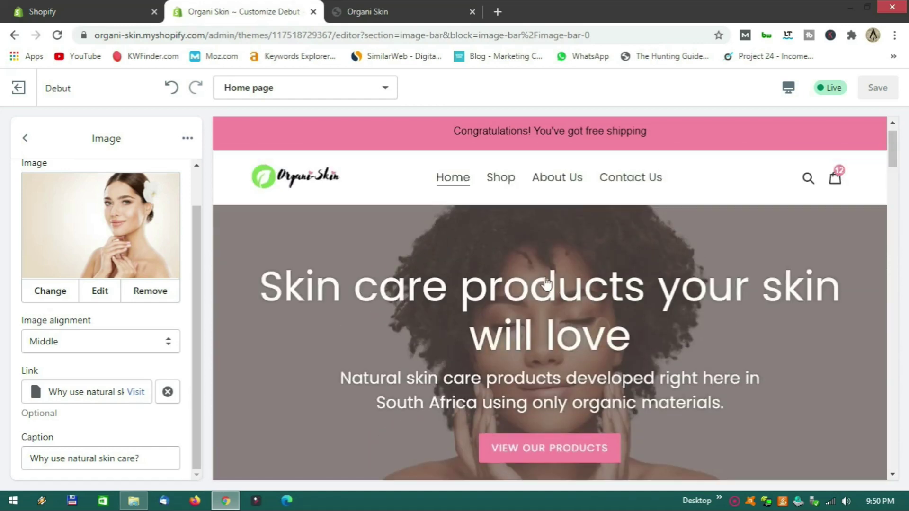
scroll(547, 283, up, 2)
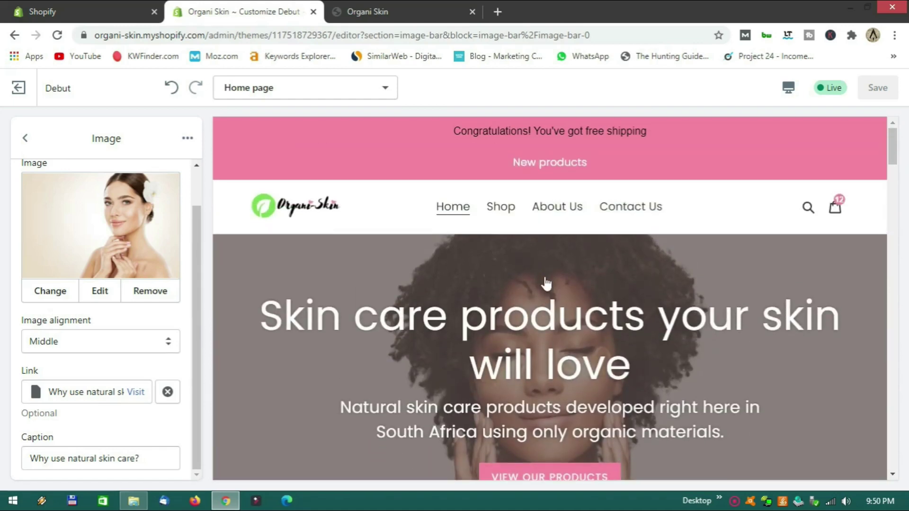
scroll(547, 283, down, 6)
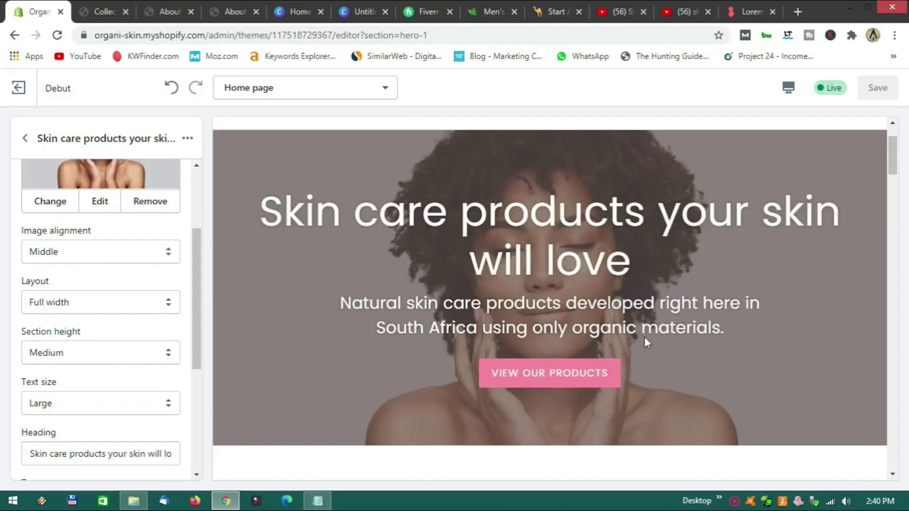
click(786, 91)
click(806, 177)
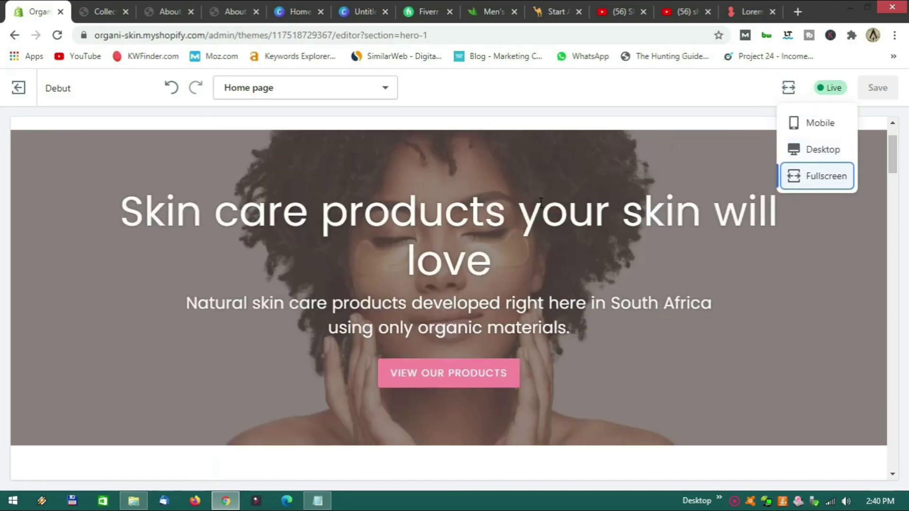
Open the Shop collections page listing the Butter, Mens and Scrub collections.
scroll(535, 210, up, 2)
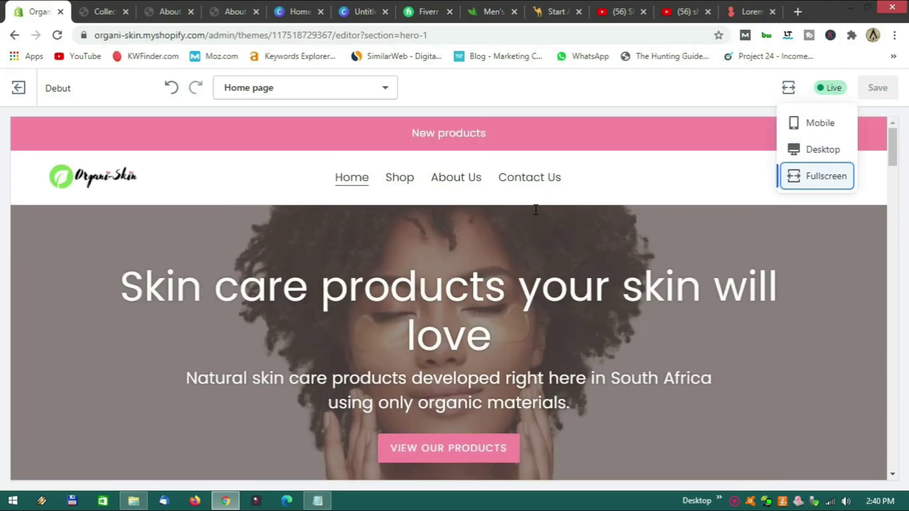
click(612, 170)
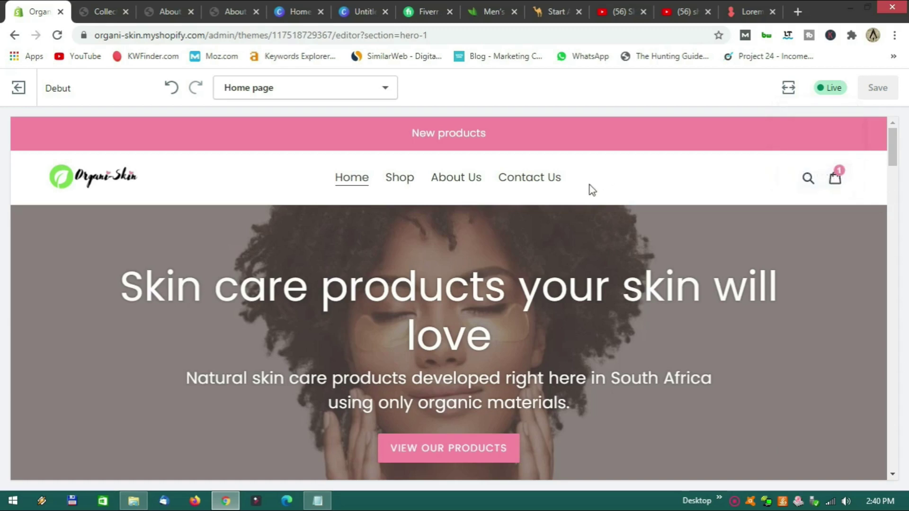
click(399, 182)
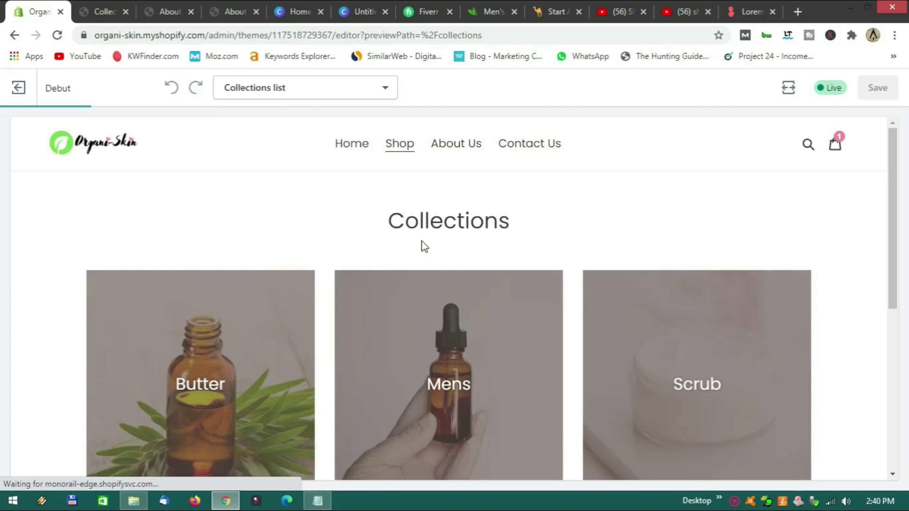
From the Butter collection, add Copy of Detoxifying Green Clay Body Butter to the cart.
scroll(332, 237, down, 3)
scroll(333, 240, up, 2)
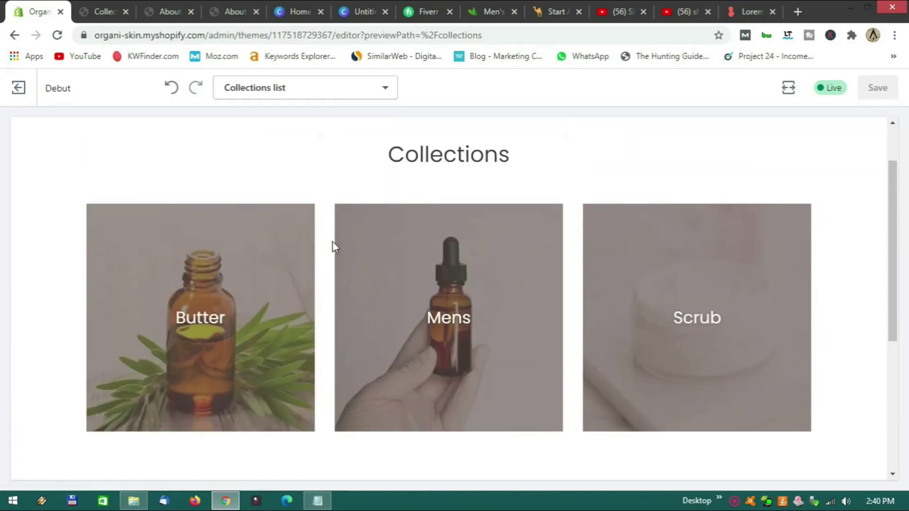
click(216, 316)
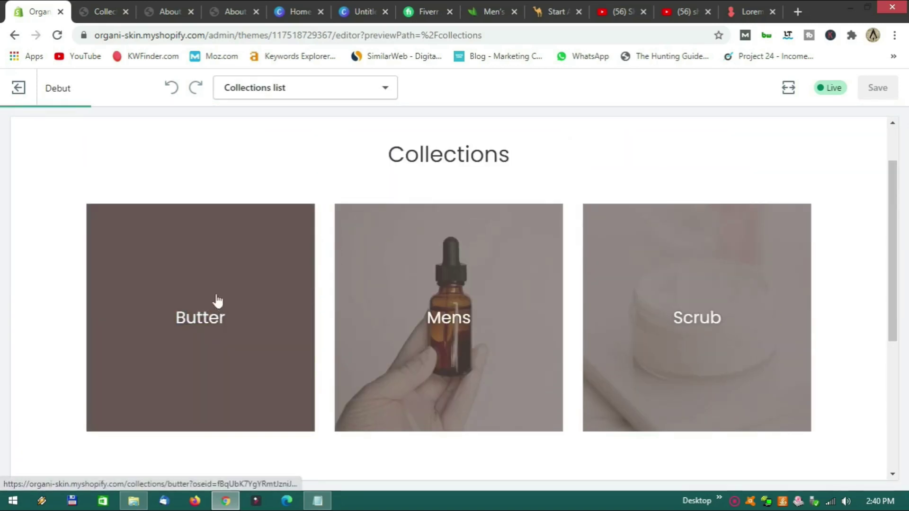
scroll(286, 258, down, 3)
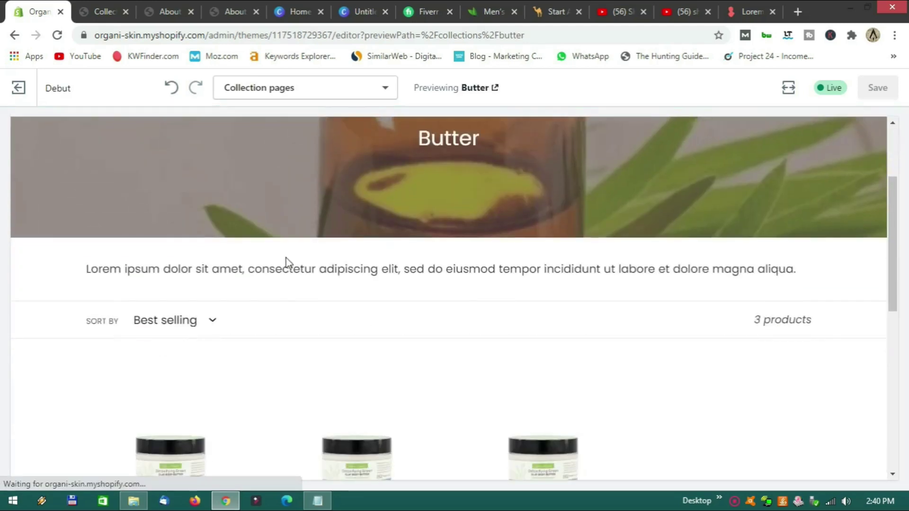
scroll(286, 258, down, 3)
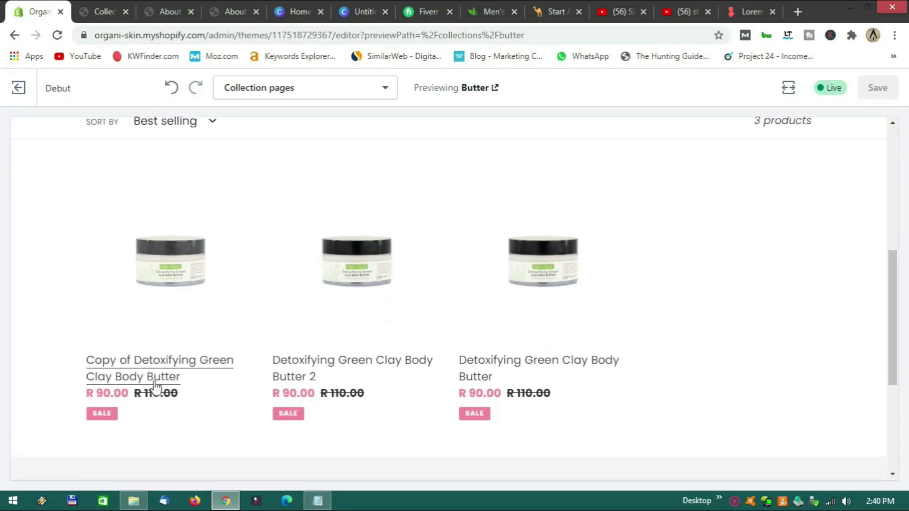
click(157, 371)
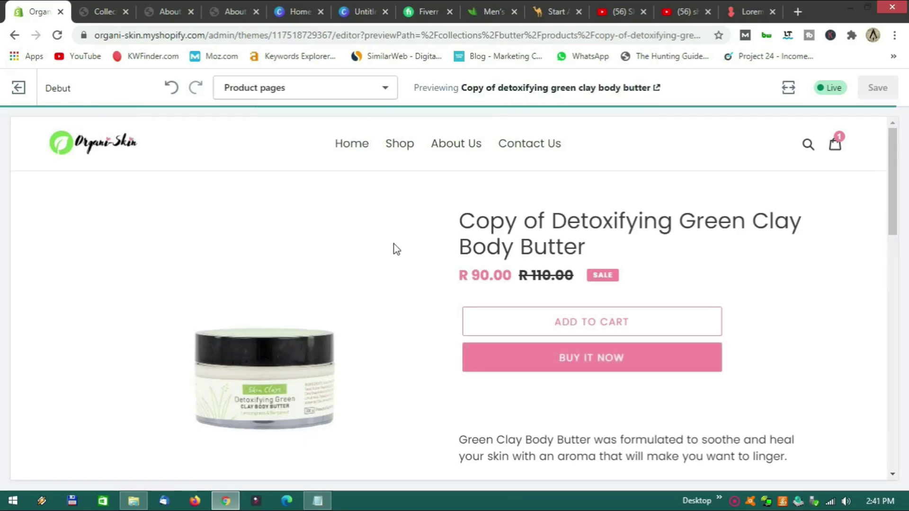
scroll(422, 222, down, 4)
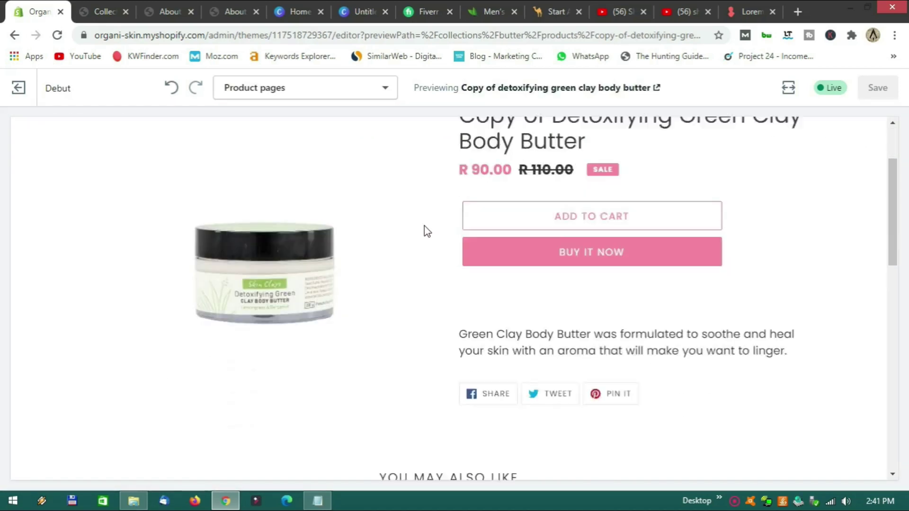
scroll(420, 244, up, 4)
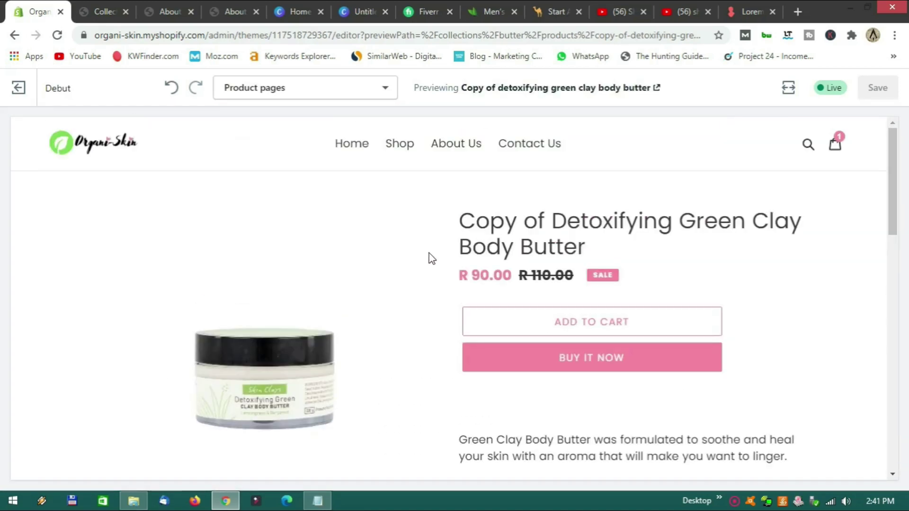
click(617, 327)
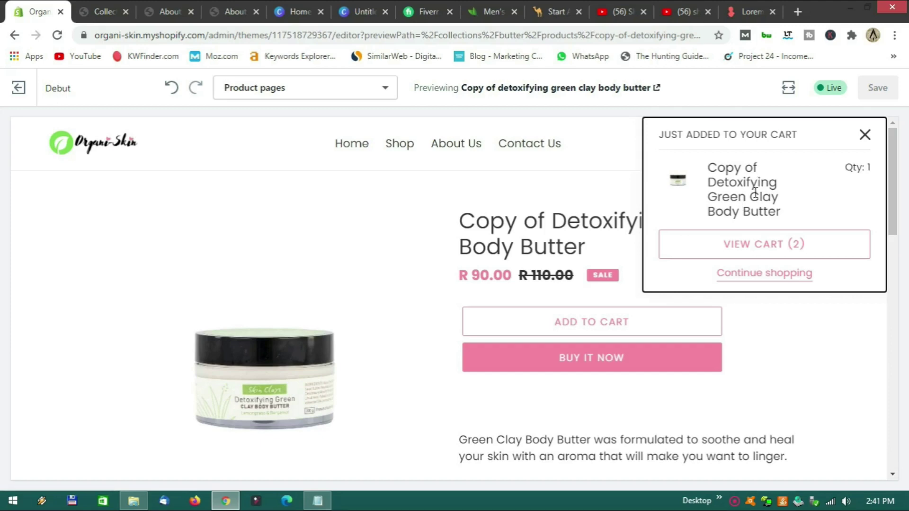
On the cart page, set the body butter quantity to 4.
click(751, 251)
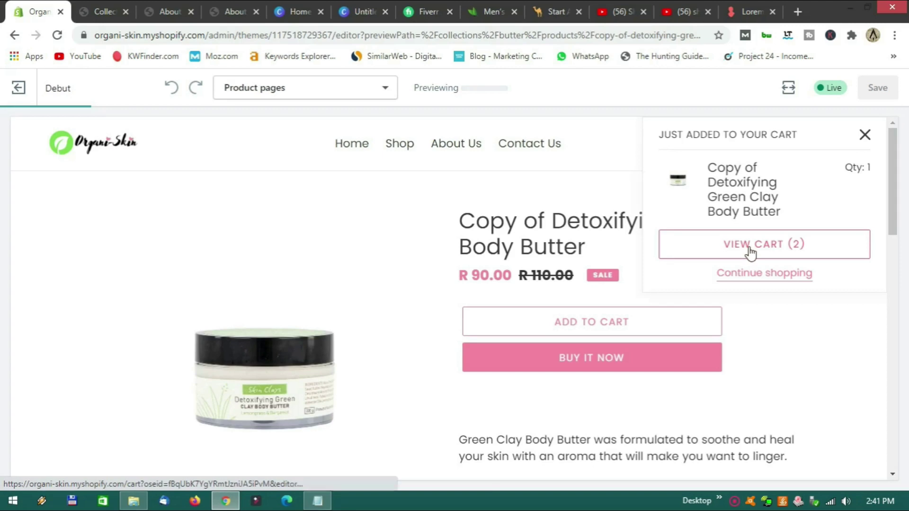
scroll(521, 261, down, 4)
scroll(484, 251, up, 4)
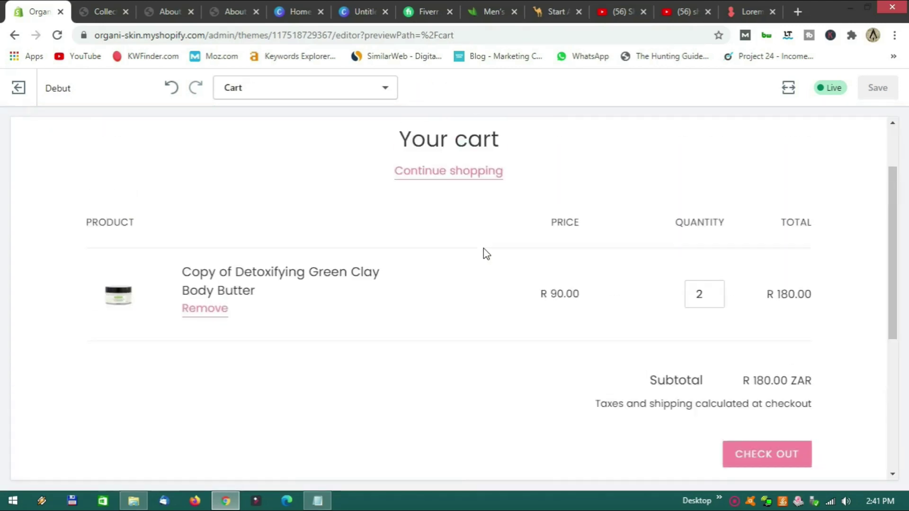
click(701, 375)
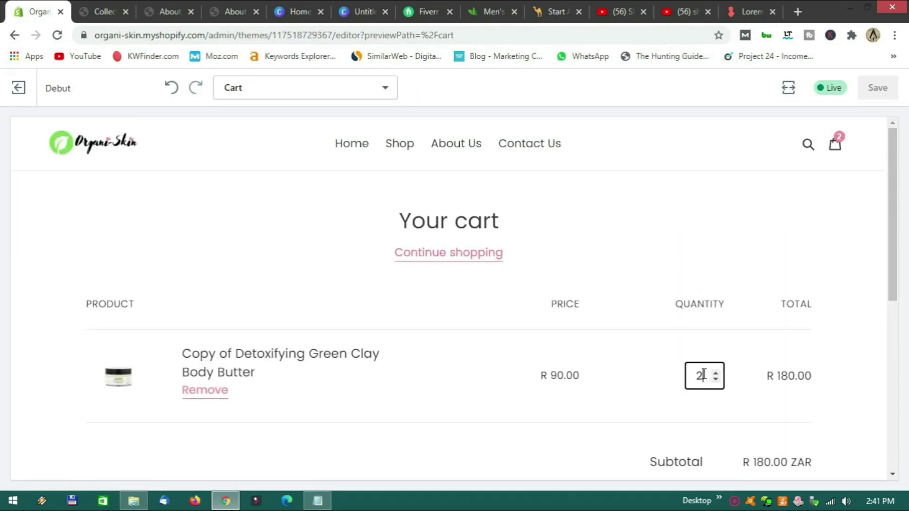
click(715, 374)
click(715, 373)
click(715, 373)
click(716, 373)
click(715, 380)
click(715, 380)
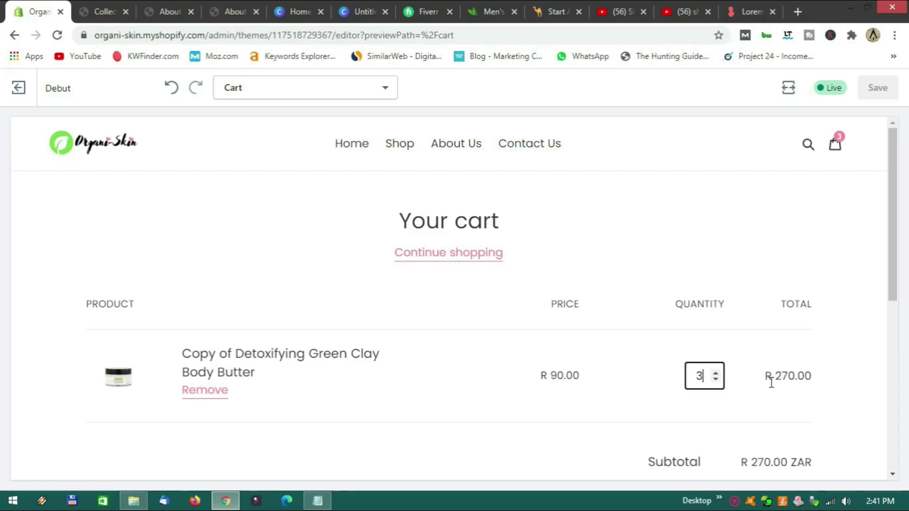
Proceed to checkout with the R 360.00 cart.
scroll(737, 380, down, 3)
scroll(738, 380, down, 2)
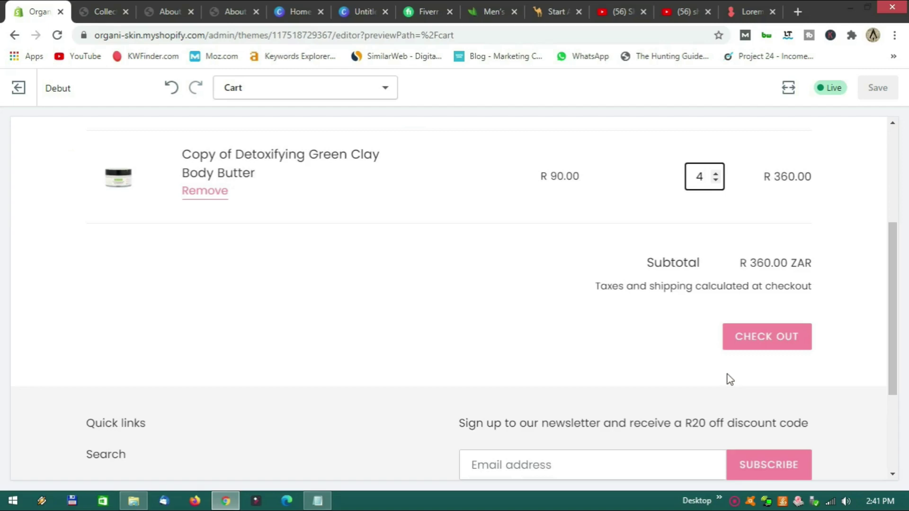
scroll(701, 345, up, 3)
scroll(701, 345, down, 4)
scroll(761, 320, up, 3)
scroll(759, 343, down, 2)
click(761, 339)
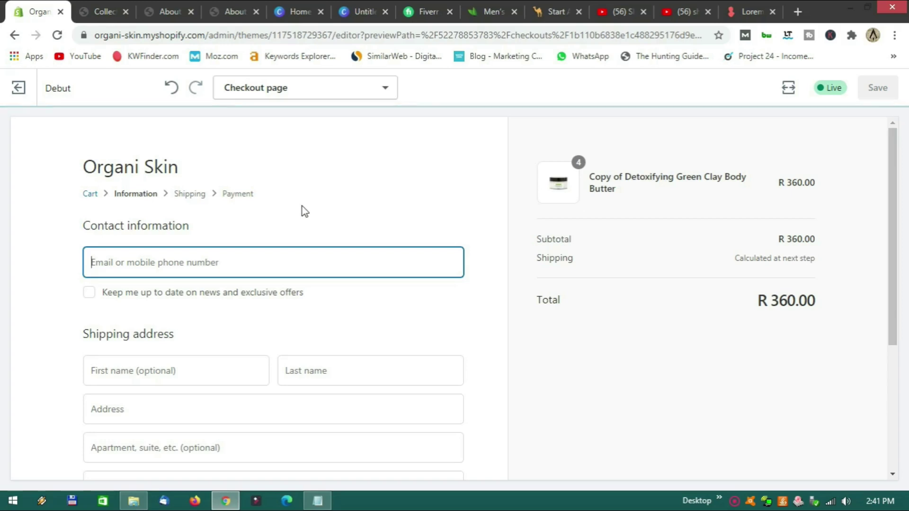
scroll(322, 227, down, 5)
scroll(322, 232, up, 5)
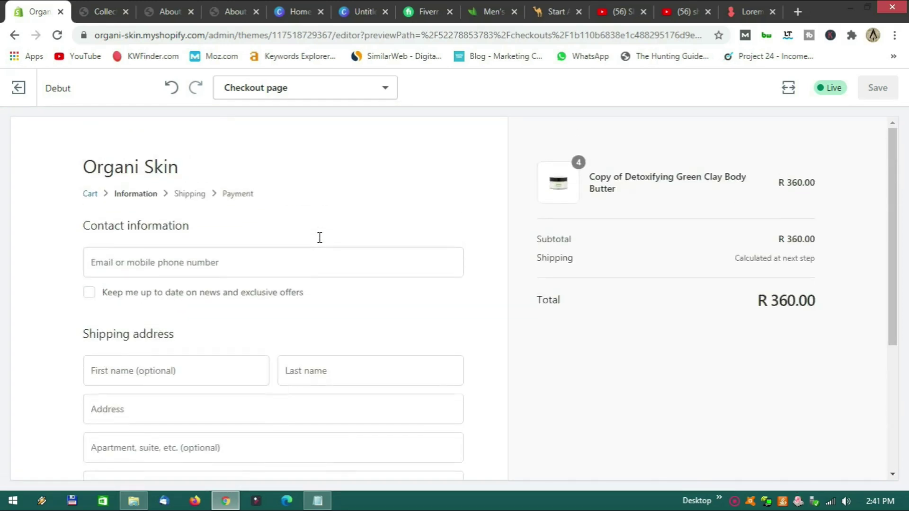
scroll(298, 199, down, 4)
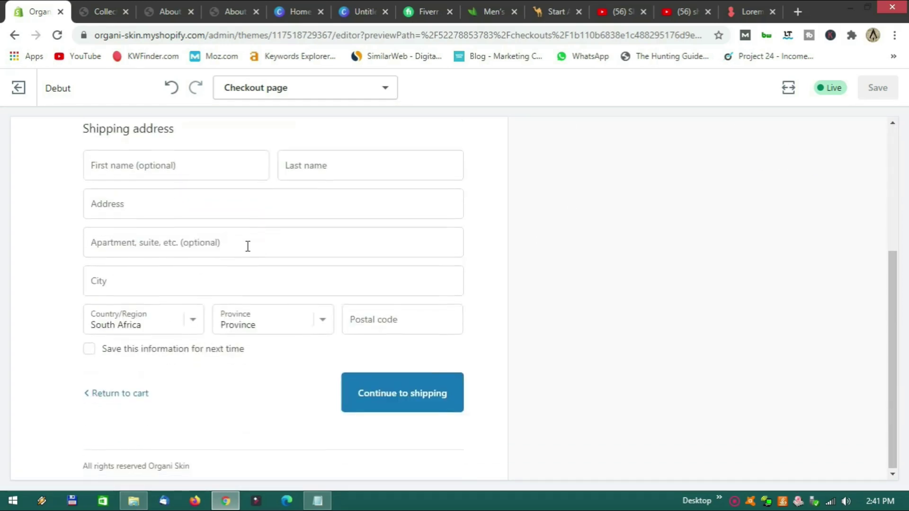
scroll(248, 246, up, 2)
scroll(247, 246, up, 3)
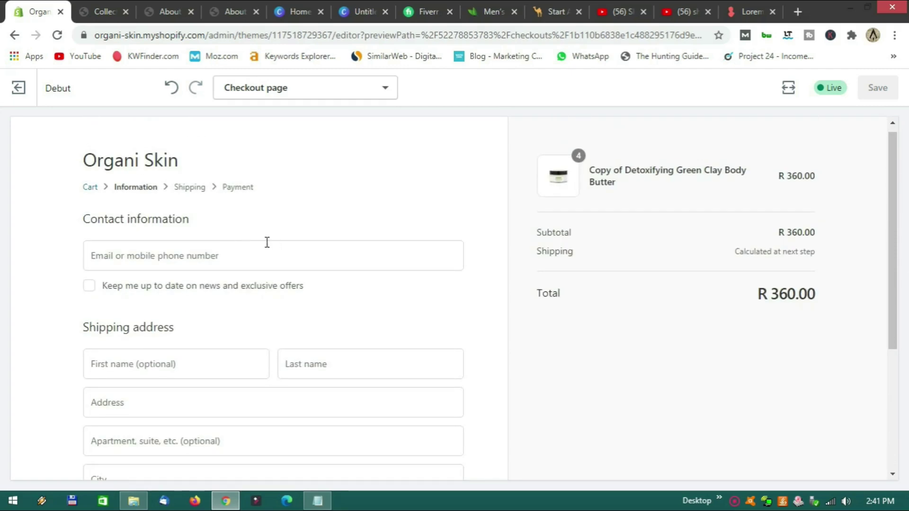
scroll(283, 247, down, 4)
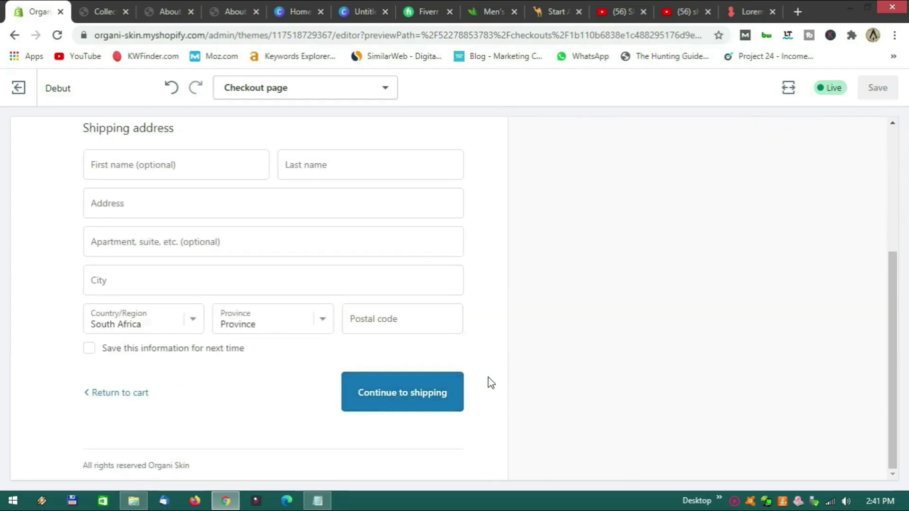
scroll(487, 382, up, 4)
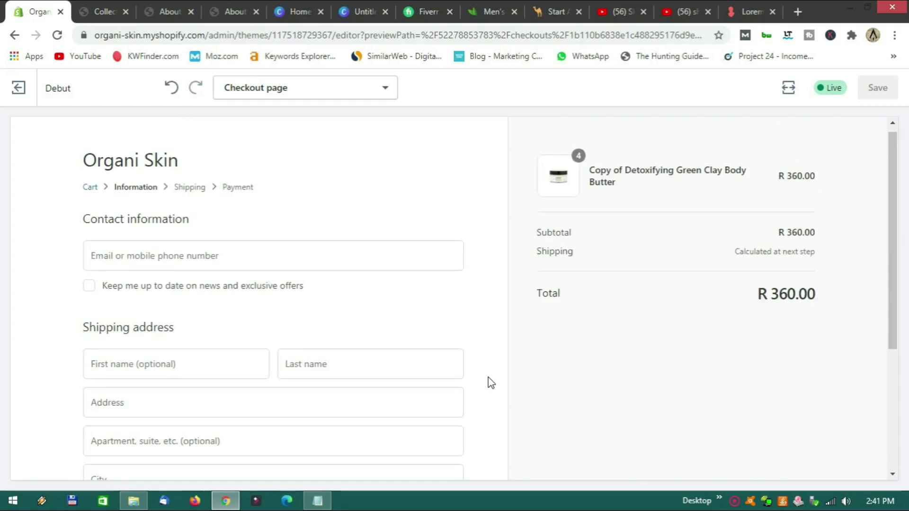
scroll(491, 383, down, 4)
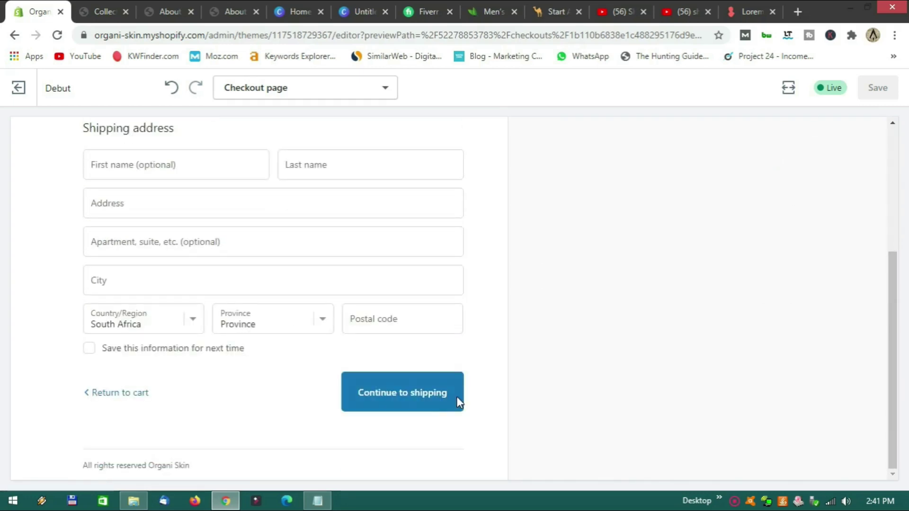
scroll(479, 369, up, 2)
scroll(479, 369, down, 1)
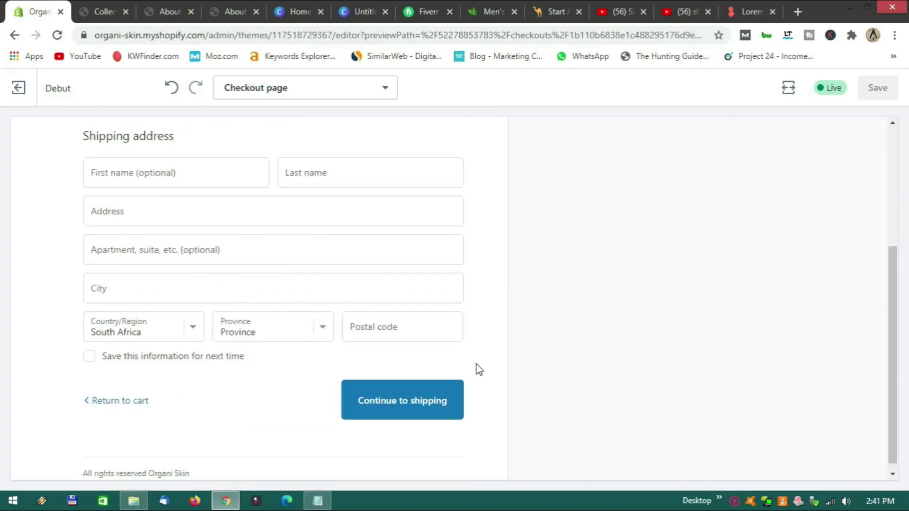
scroll(479, 369, up, 4)
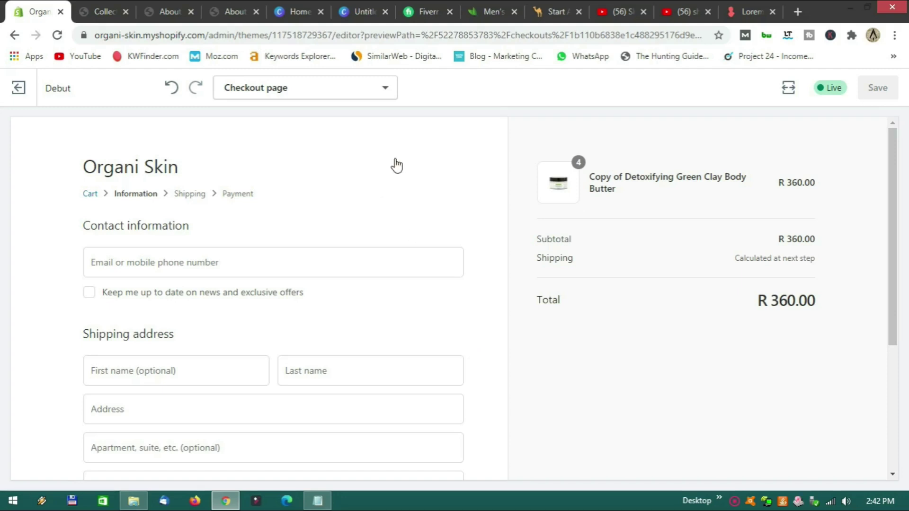
Switch the editor's previewed page from checkout to the Cart page.
click(327, 89)
scroll(295, 202, down, 4)
scroll(311, 196, up, 2)
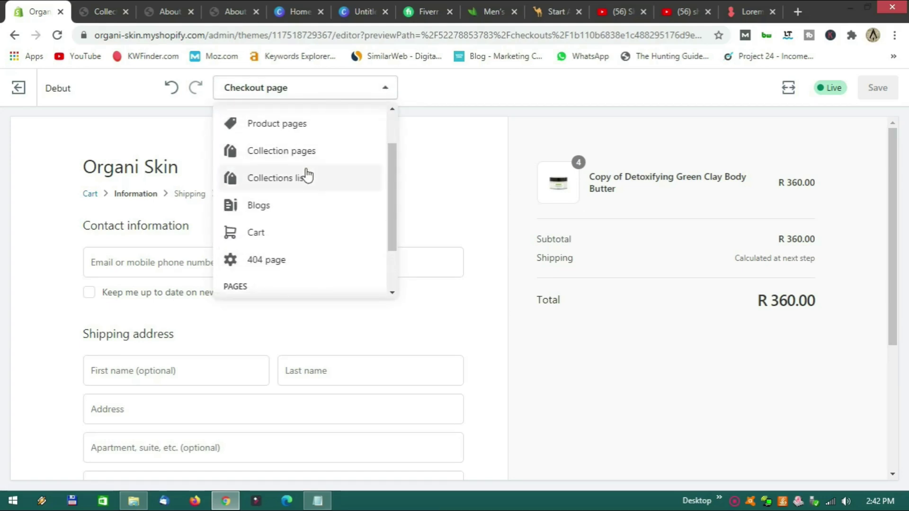
scroll(311, 186, down, 2)
scroll(308, 194, up, 3)
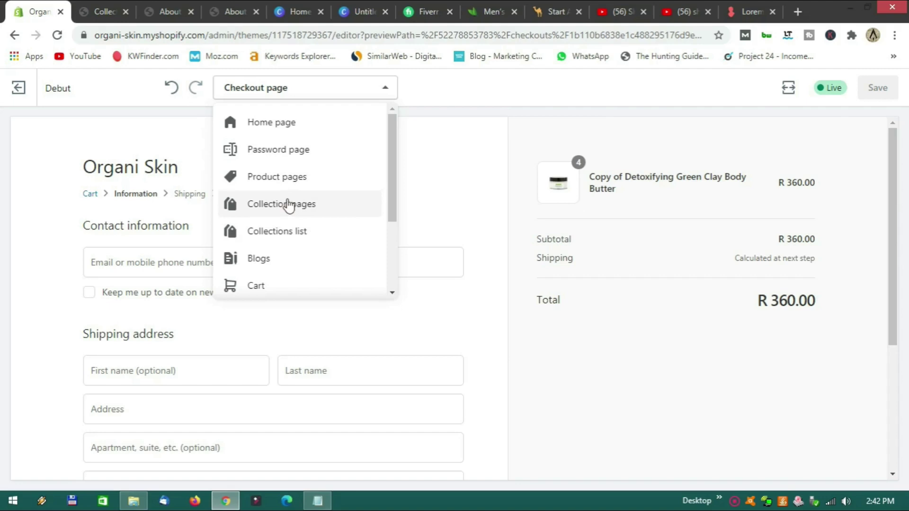
scroll(288, 203, down, 1)
click(280, 220)
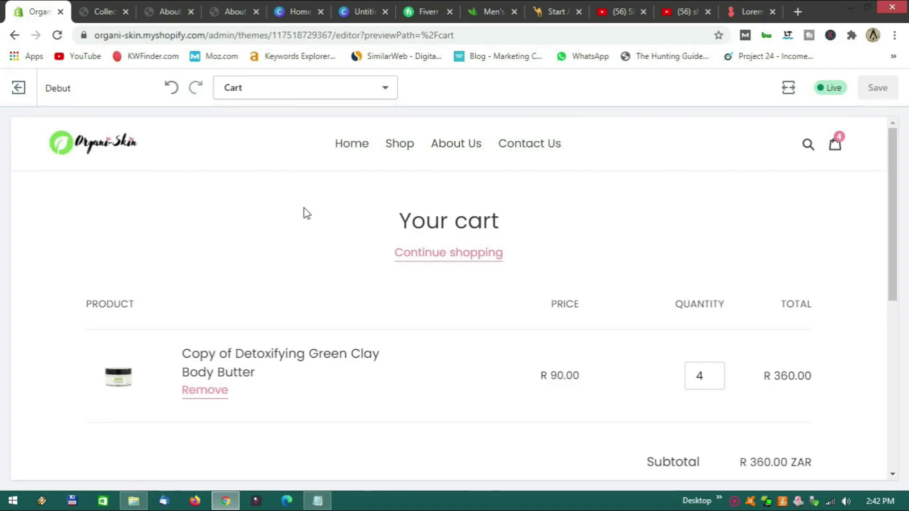
Set the preview size to Desktop.
scroll(344, 229, down, 4)
scroll(343, 229, up, 4)
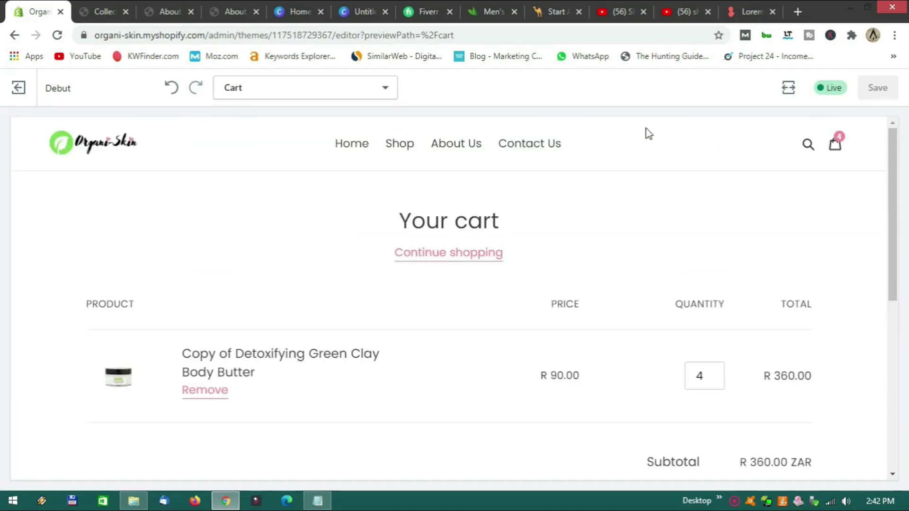
click(788, 87)
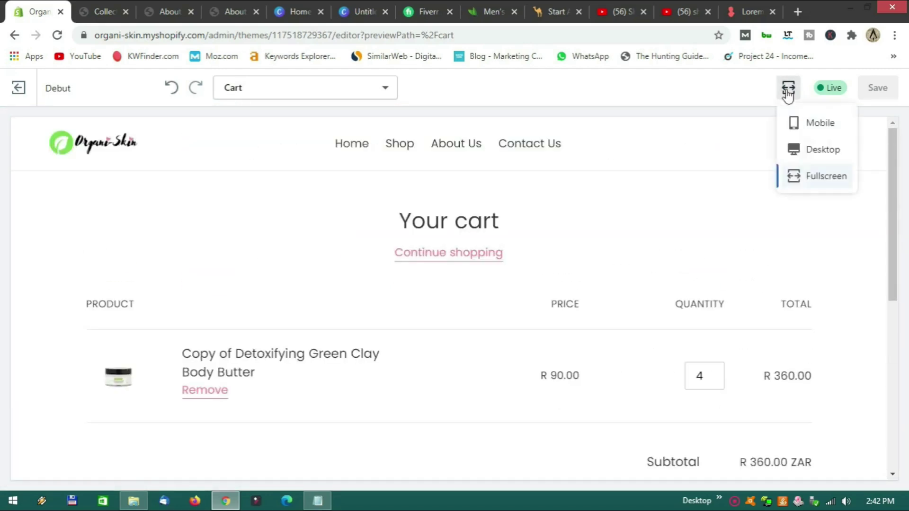
click(819, 157)
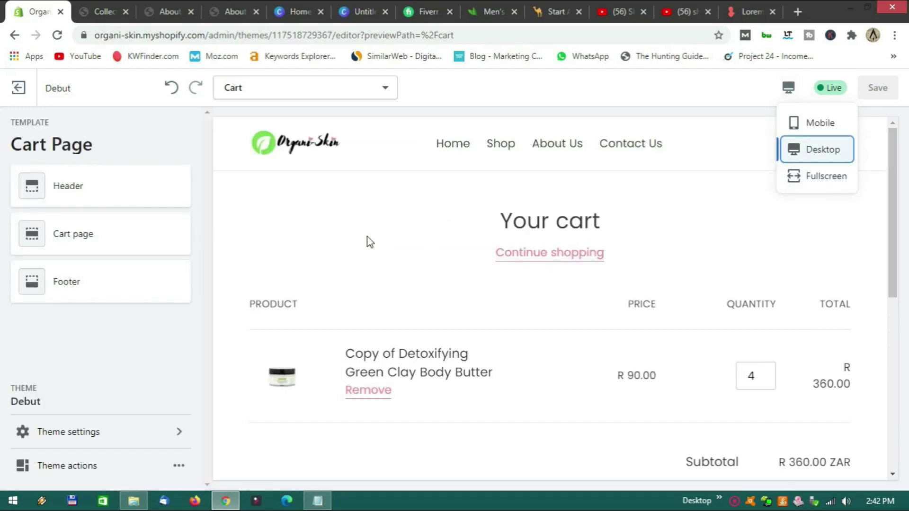
scroll(360, 258, down, 3)
scroll(361, 258, up, 3)
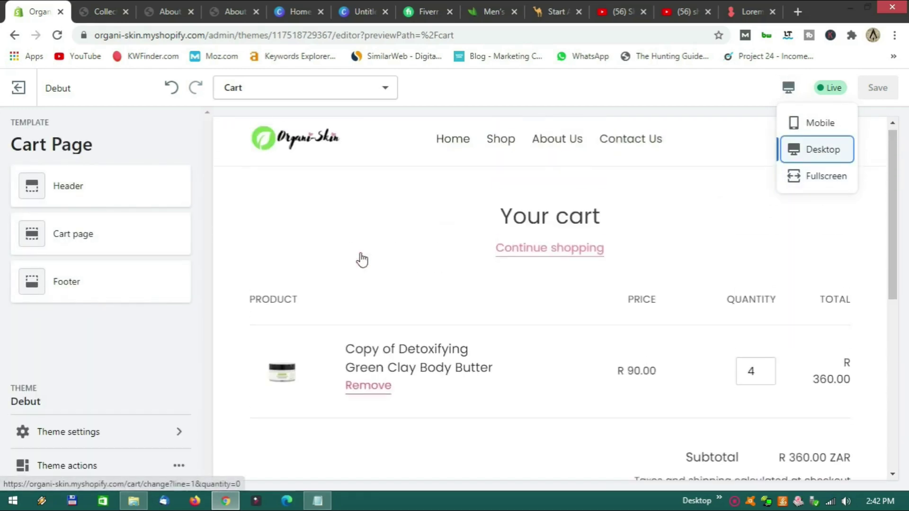
click(93, 191)
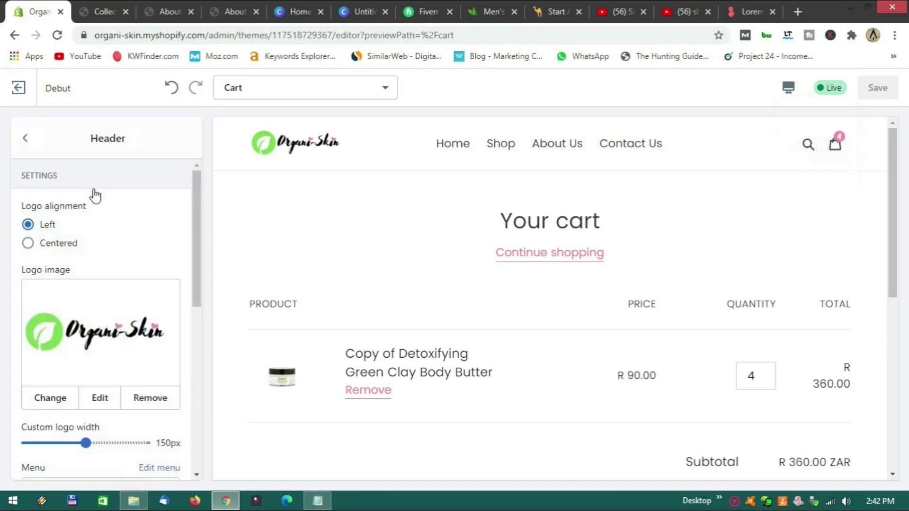
scroll(320, 242, down, 3)
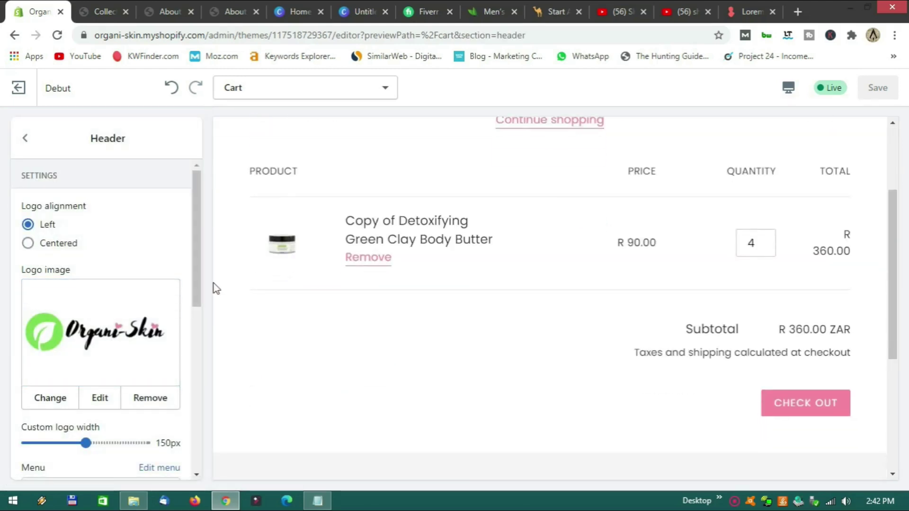
scroll(118, 279, down, 4)
scroll(379, 353, down, 4)
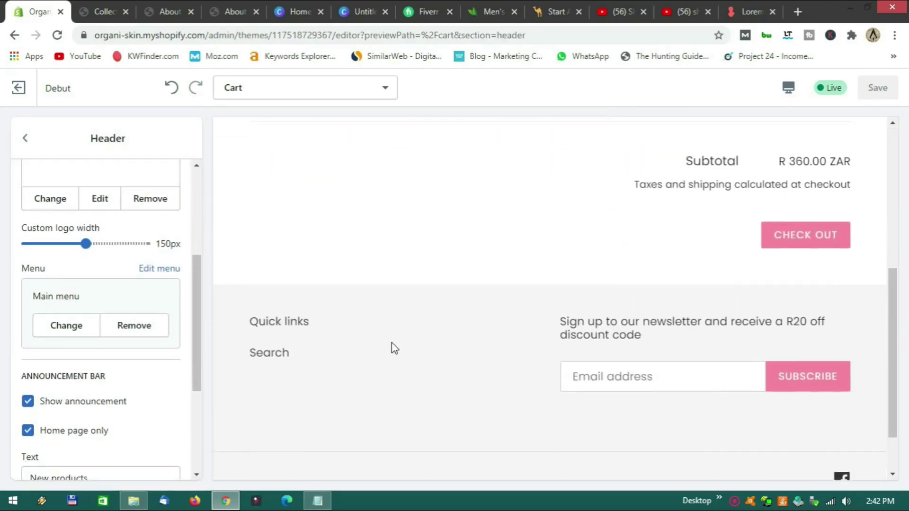
scroll(391, 346, up, 10)
scroll(98, 354, down, 4)
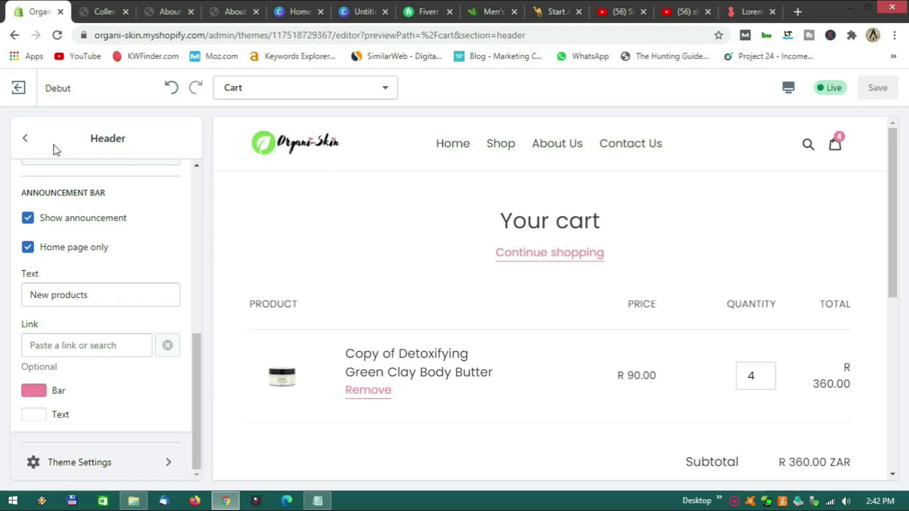
scroll(55, 213, up, 6)
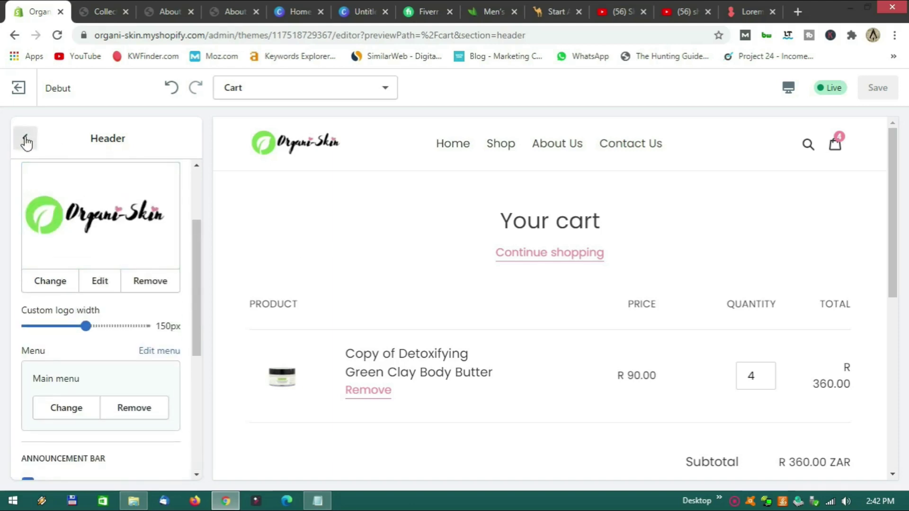
click(25, 138)
Enable cart notes in the Cart page section settings.
click(73, 234)
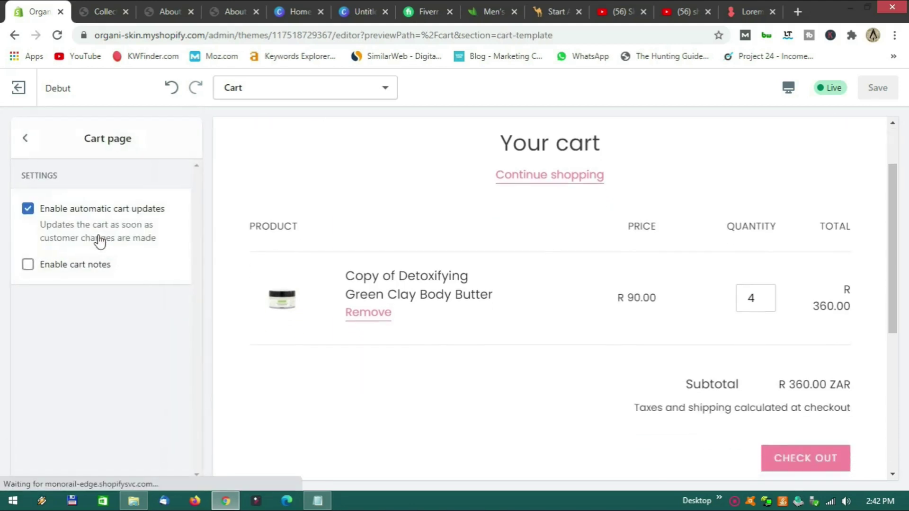
click(28, 267)
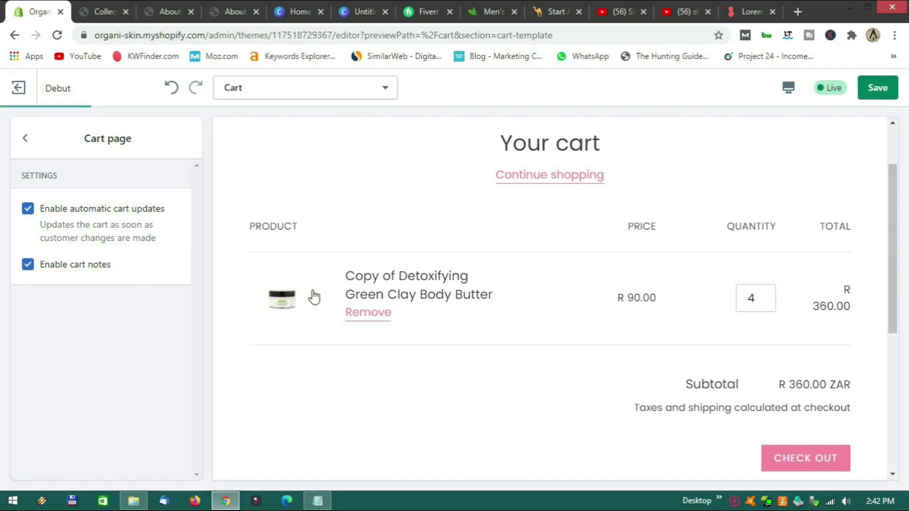
scroll(334, 308, down, 4)
scroll(334, 308, up, 3)
Test the new 'Add a note to your order' box, then return to the section list.
click(276, 355)
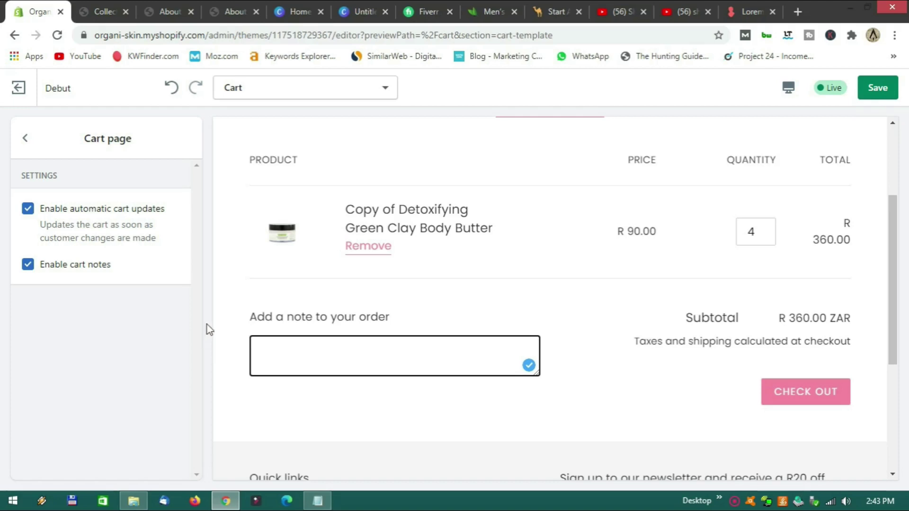
click(26, 138)
scroll(458, 289, down, 3)
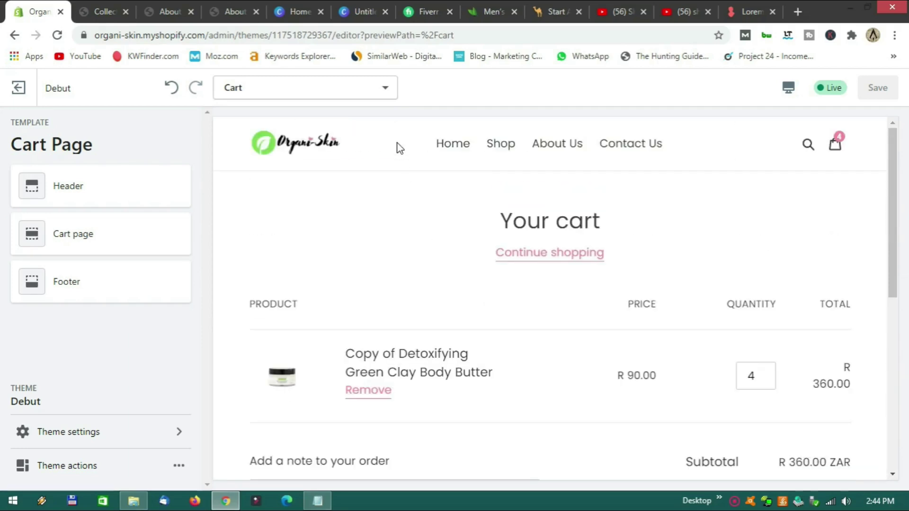
Switch the previewed page to the Product pages template.
click(385, 88)
scroll(307, 204, up, 1)
scroll(307, 203, up, 3)
click(306, 184)
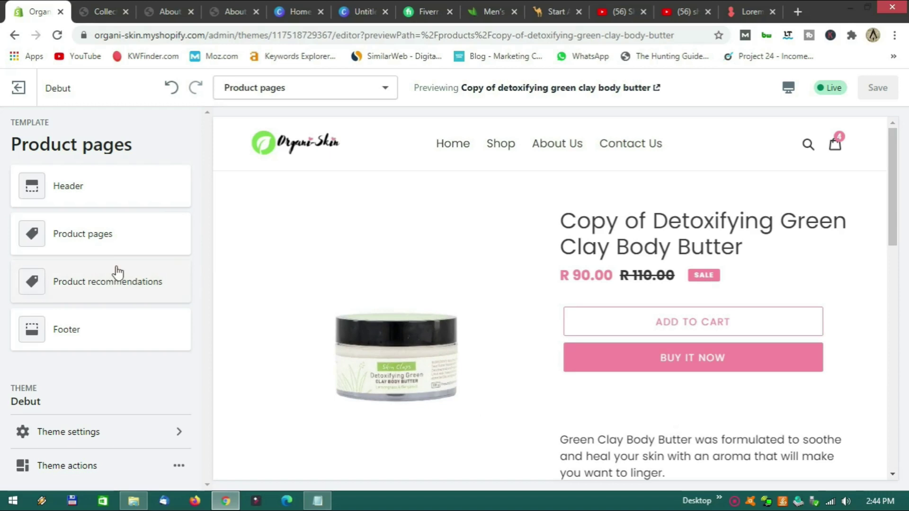
Review the Header section settings, then return to the section list.
click(74, 187)
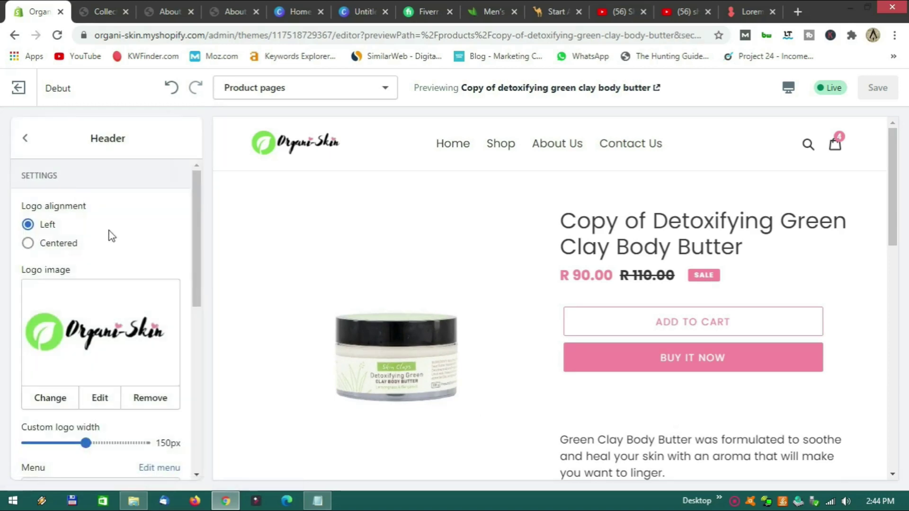
scroll(275, 280, down, 3)
scroll(134, 279, down, 4)
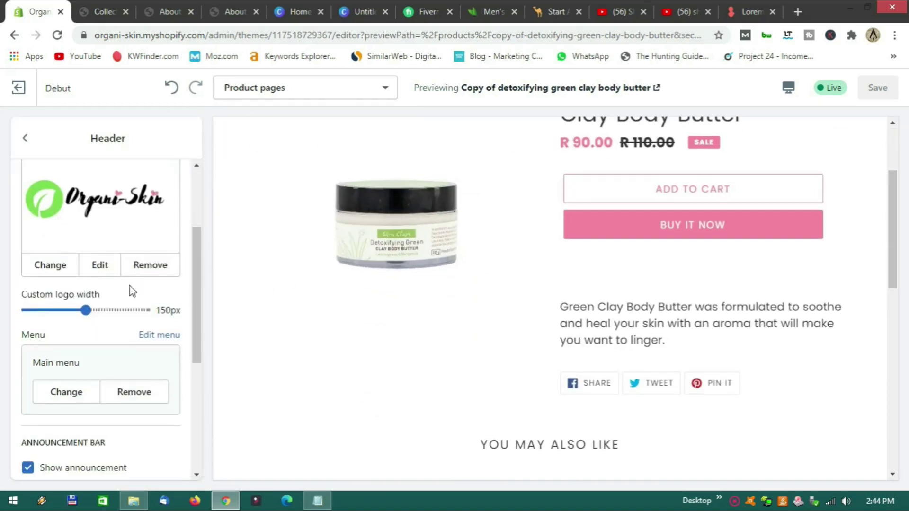
scroll(131, 290, down, 3)
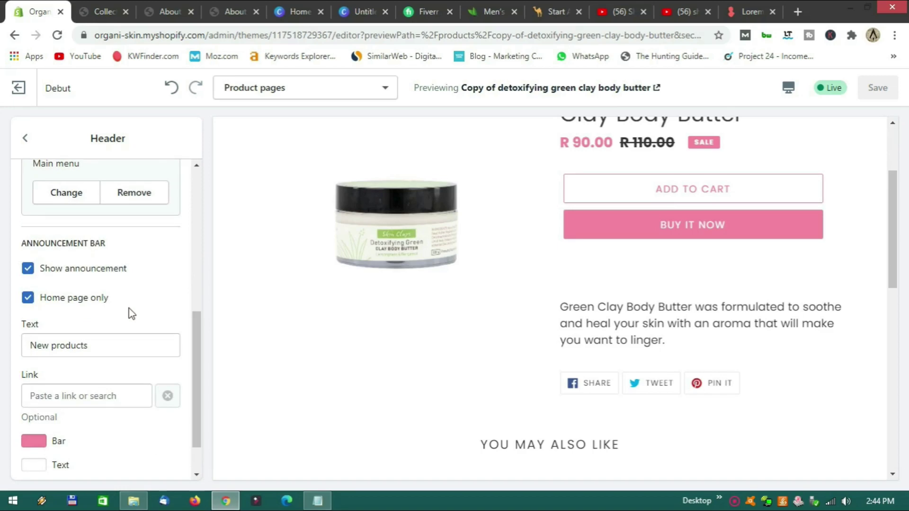
scroll(283, 308, up, 3)
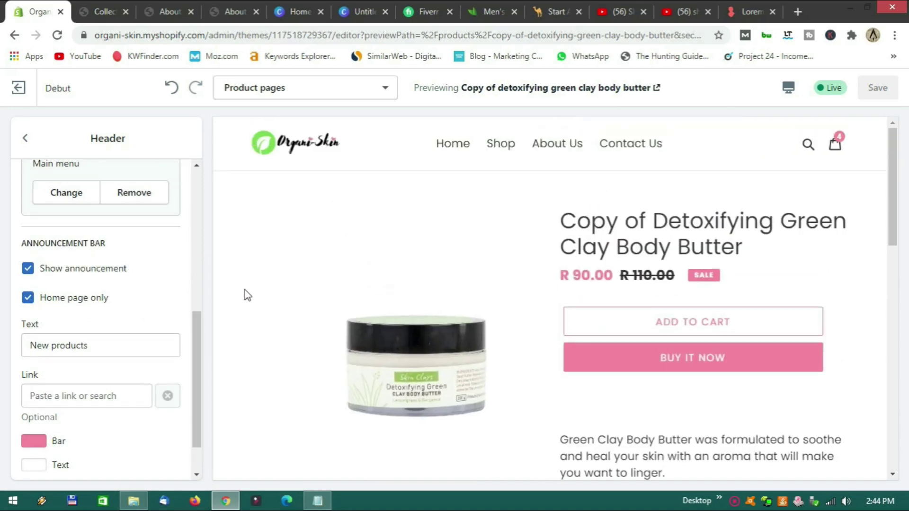
scroll(140, 298, down, 1)
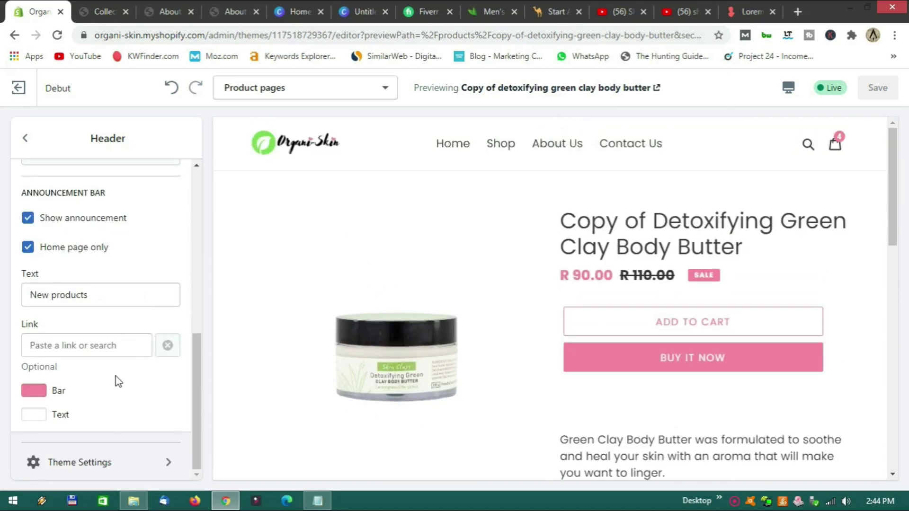
scroll(118, 382, up, 6)
scroll(118, 382, up, 3)
click(25, 138)
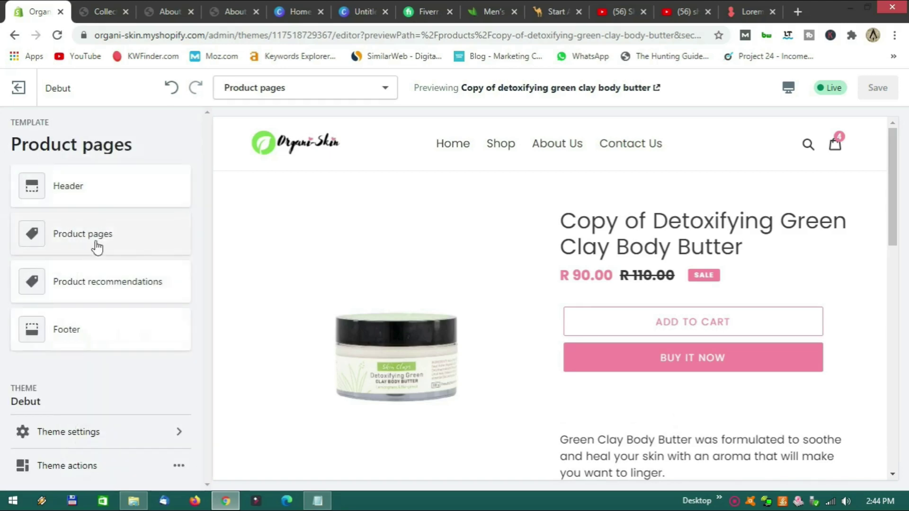
Enable Show quantity selector on product pages, toggling Show vendor on and back off.
click(97, 246)
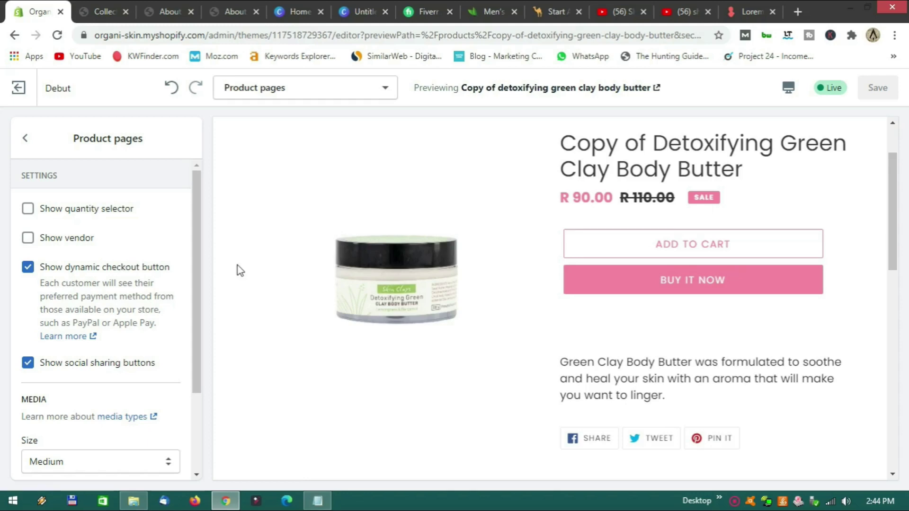
scroll(241, 270, up, 2)
scroll(232, 270, down, 3)
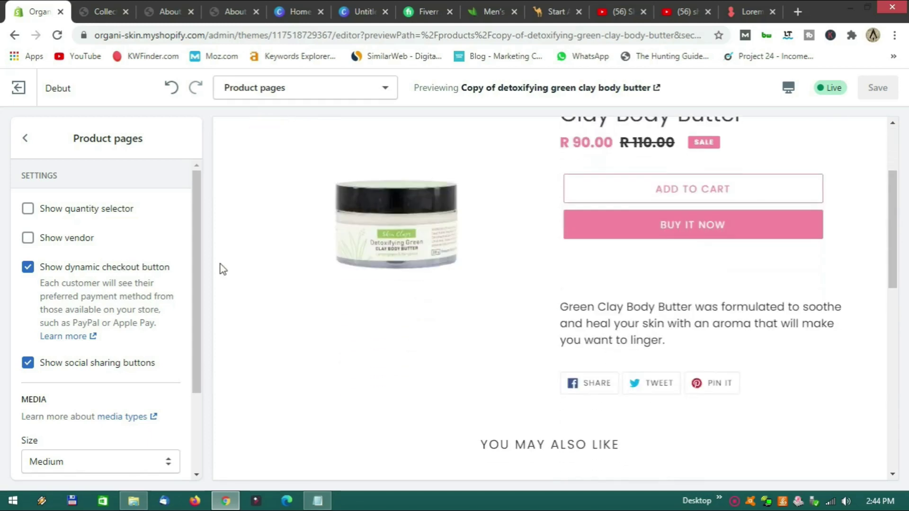
click(29, 238)
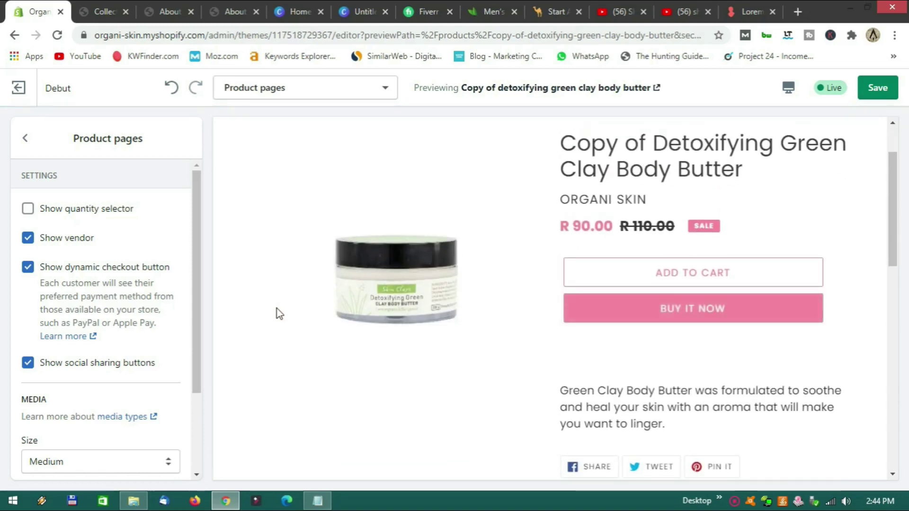
click(27, 211)
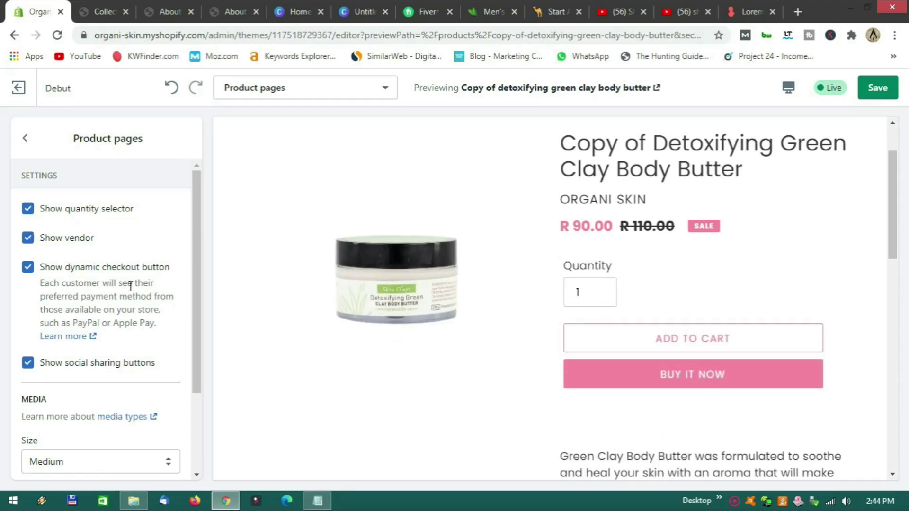
click(28, 237)
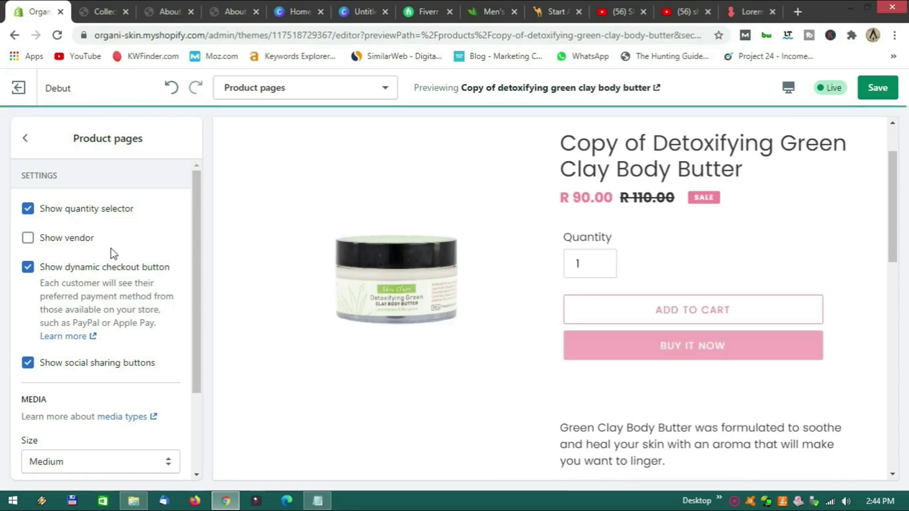
scroll(97, 251, down, 1)
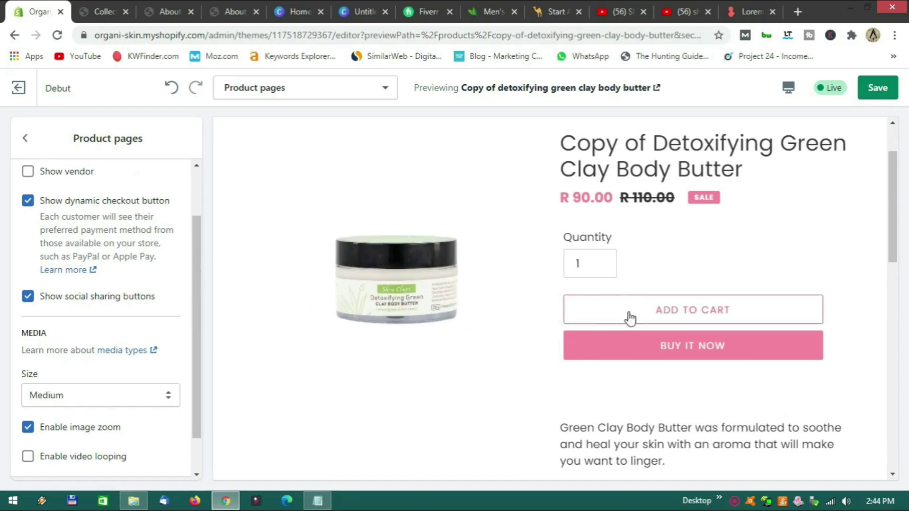
scroll(126, 310, down, 1)
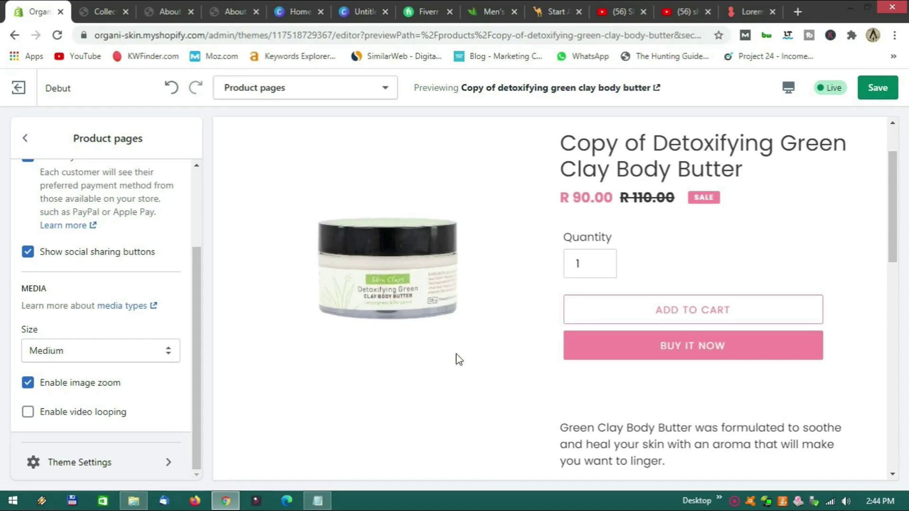
scroll(457, 359, down, 4)
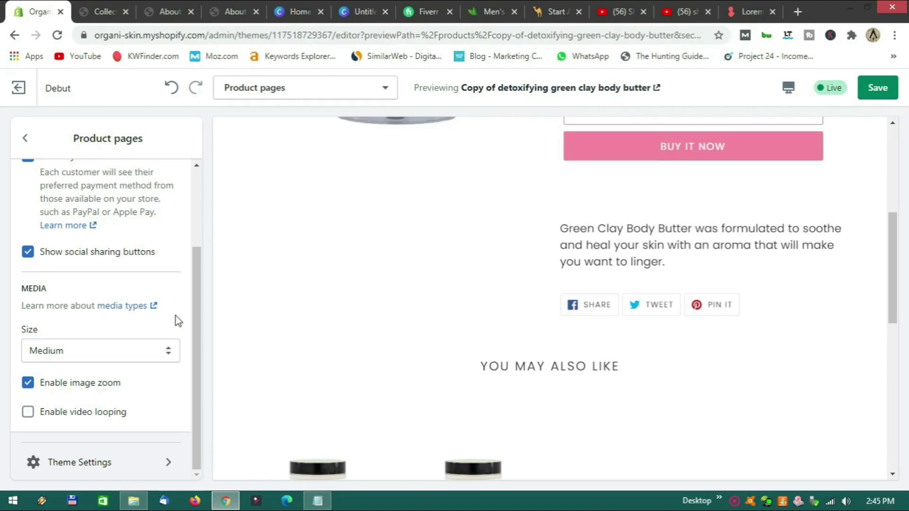
scroll(277, 353, up, 4)
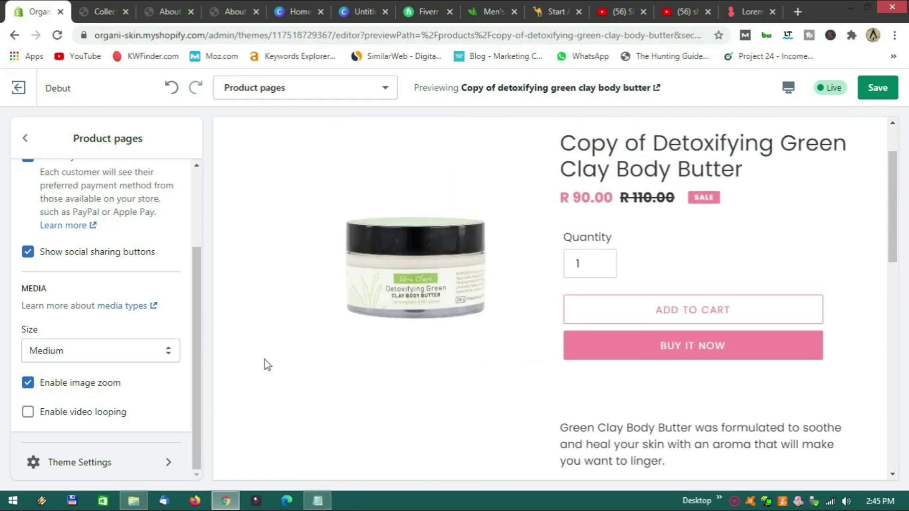
scroll(268, 365, up, 1)
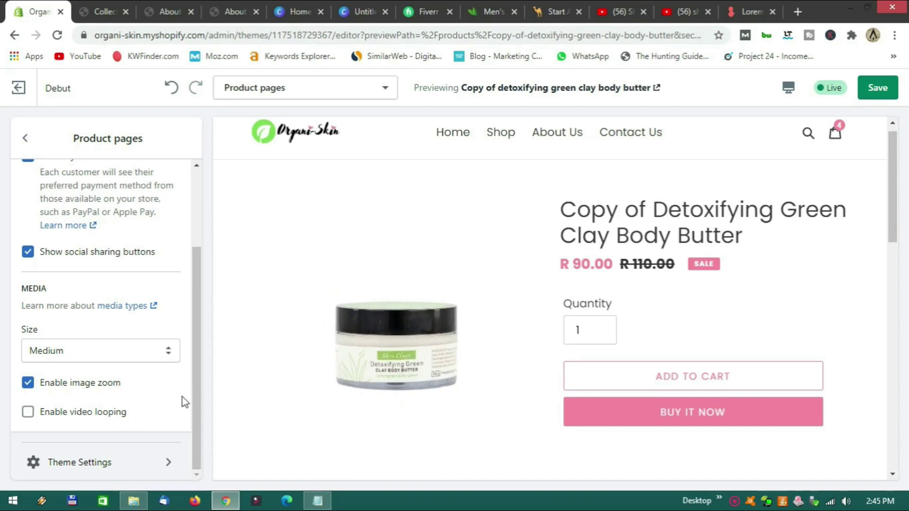
scroll(183, 397, up, 2)
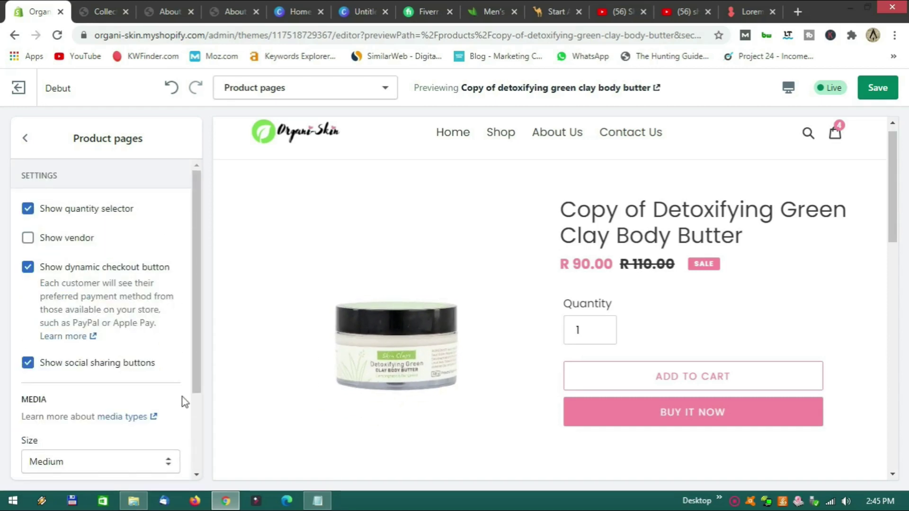
Review the Product recommendations section settings, then return to the section list.
click(25, 138)
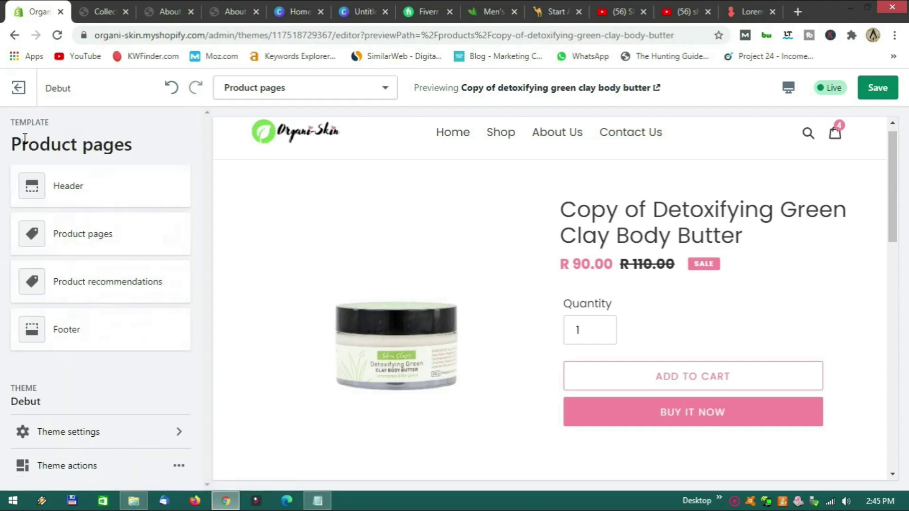
click(101, 287)
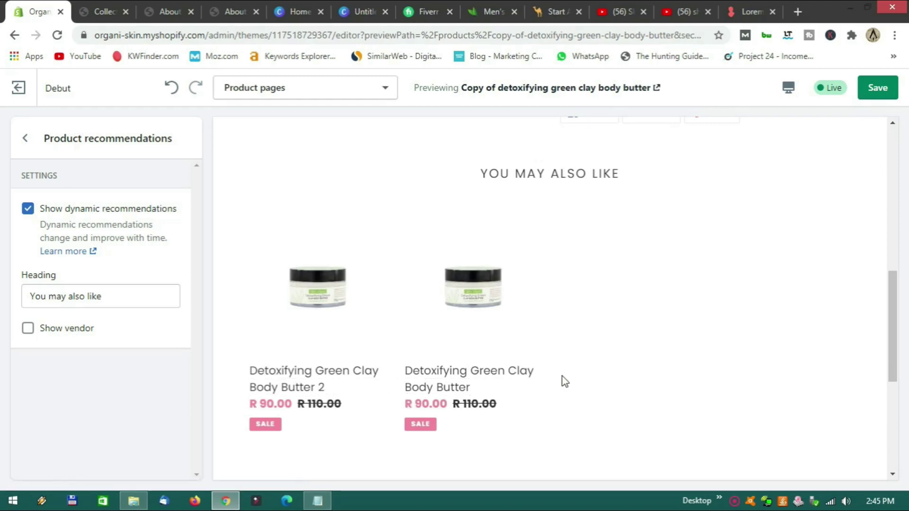
scroll(576, 377, up, 8)
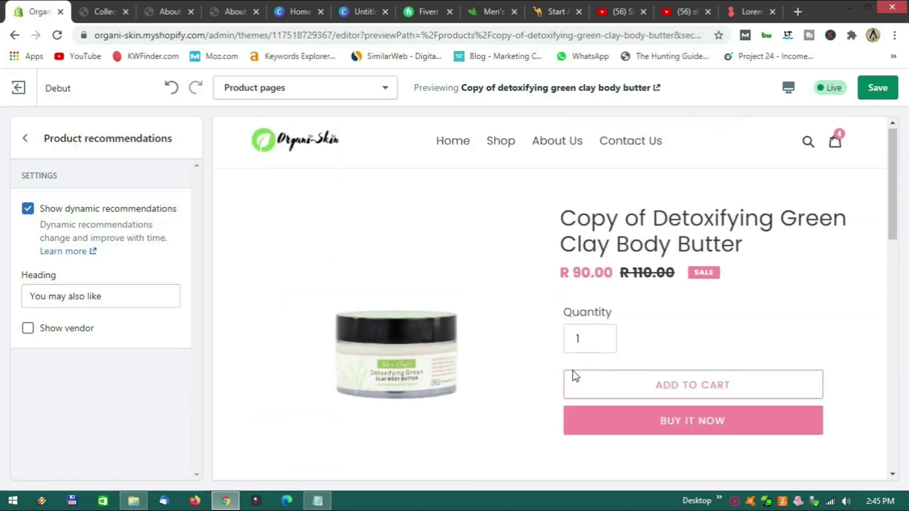
scroll(493, 423, down, 1)
scroll(524, 393, down, 8)
scroll(540, 379, up, 8)
scroll(539, 379, up, 2)
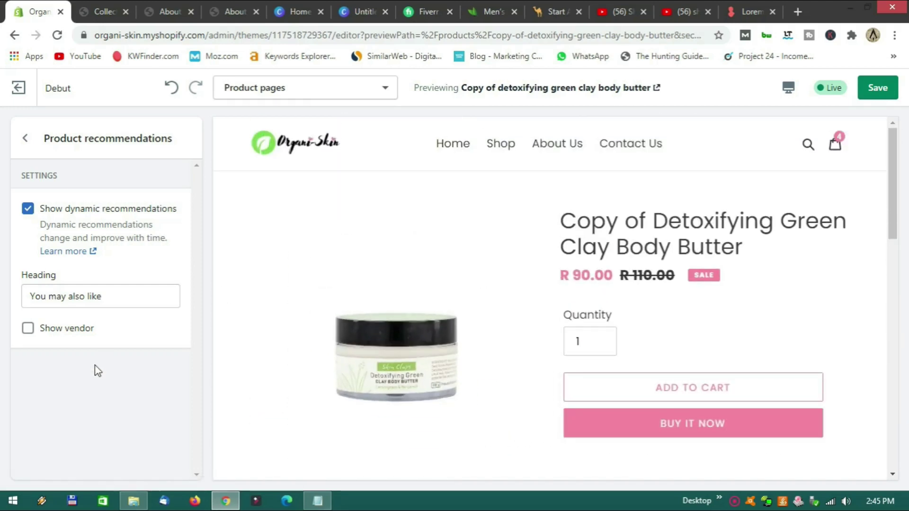
click(25, 138)
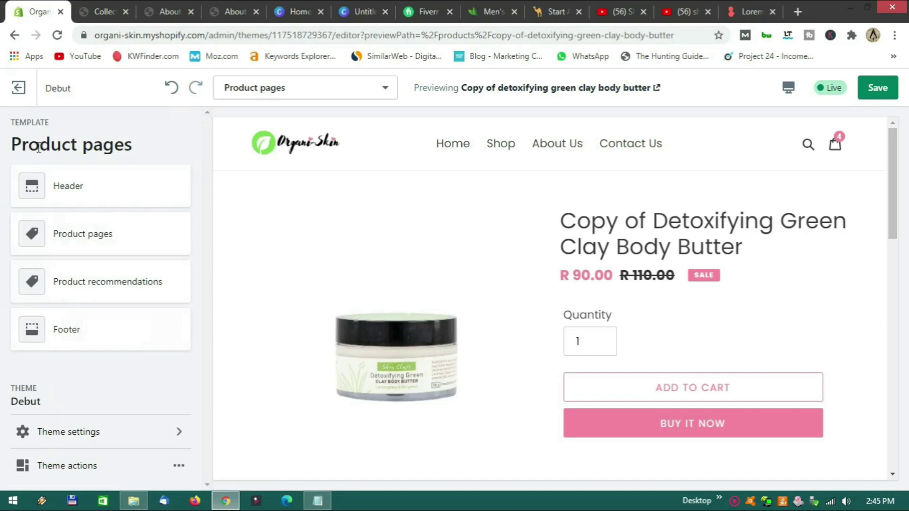
Save the product page theme changes.
scroll(268, 334, down, 10)
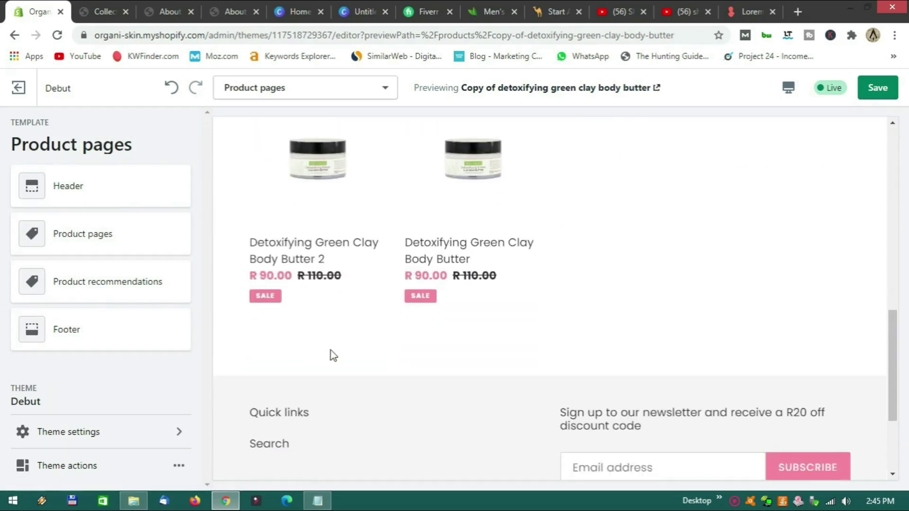
scroll(404, 350, up, 10)
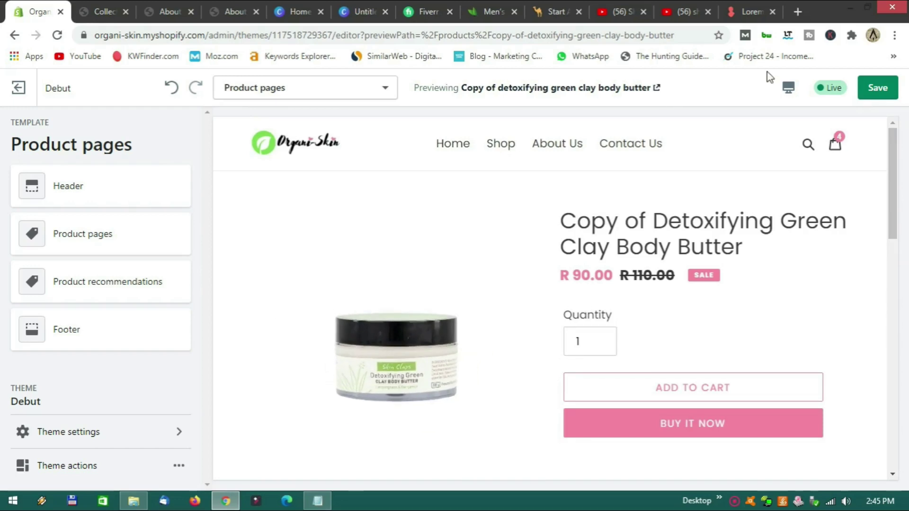
click(876, 92)
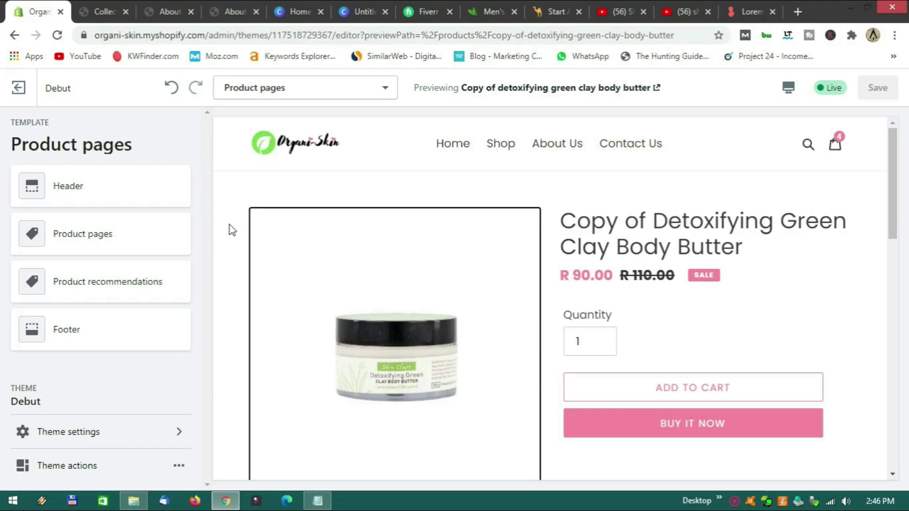
Open the Checkout panel under Theme settings.
click(91, 439)
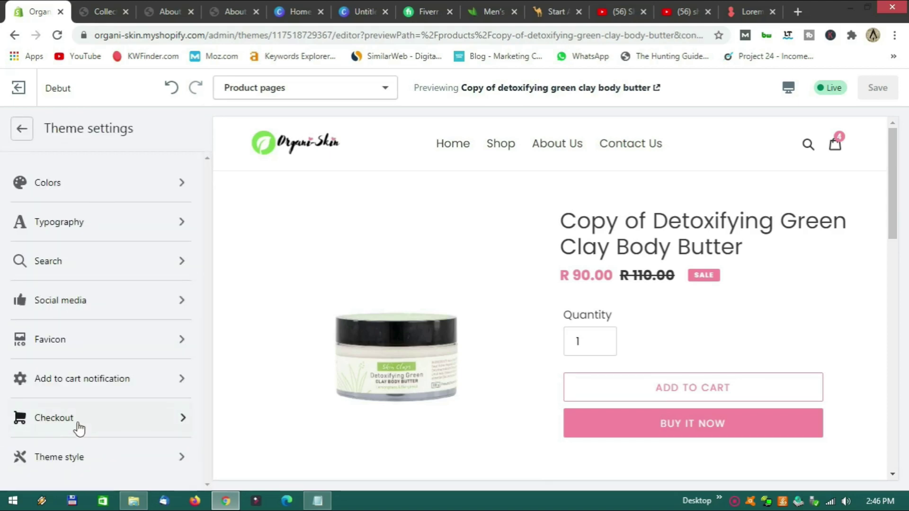
click(80, 423)
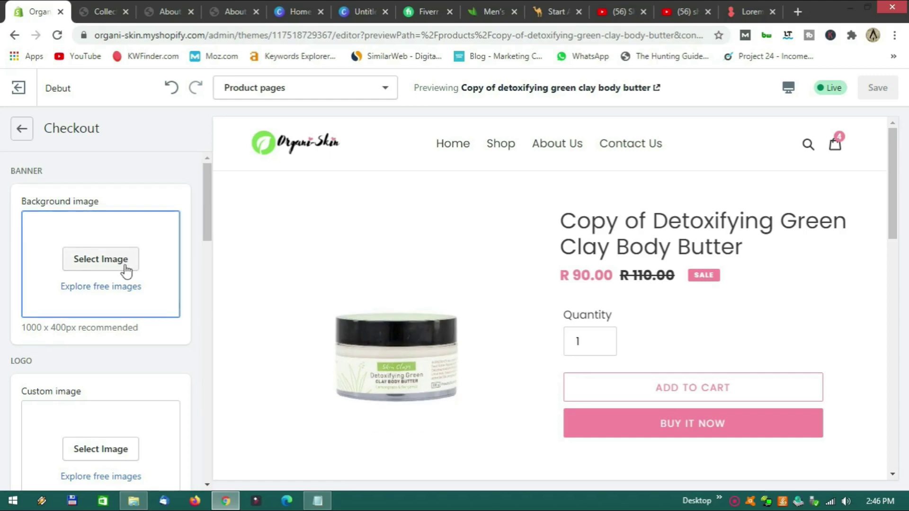
scroll(151, 247, down, 3)
scroll(156, 249, up, 2)
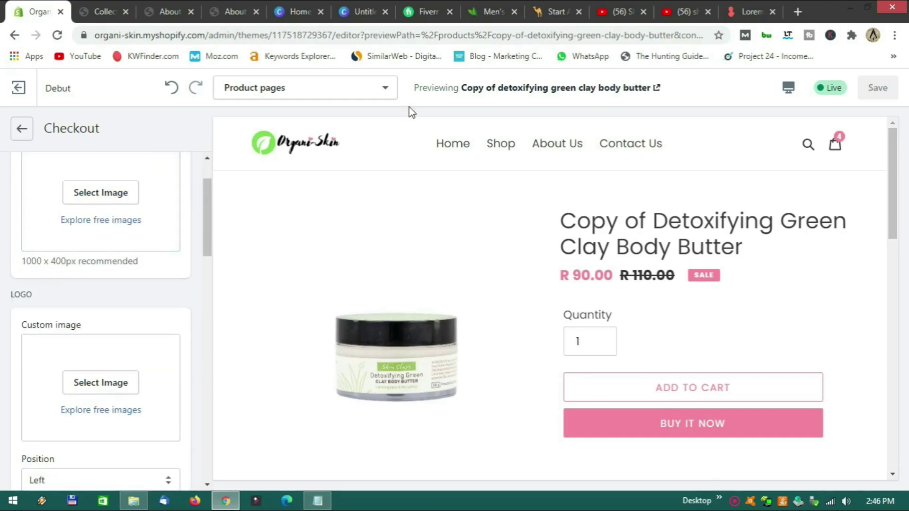
Preview the four-item cart, proceed to checkout, and reopen the Checkout settings.
click(836, 149)
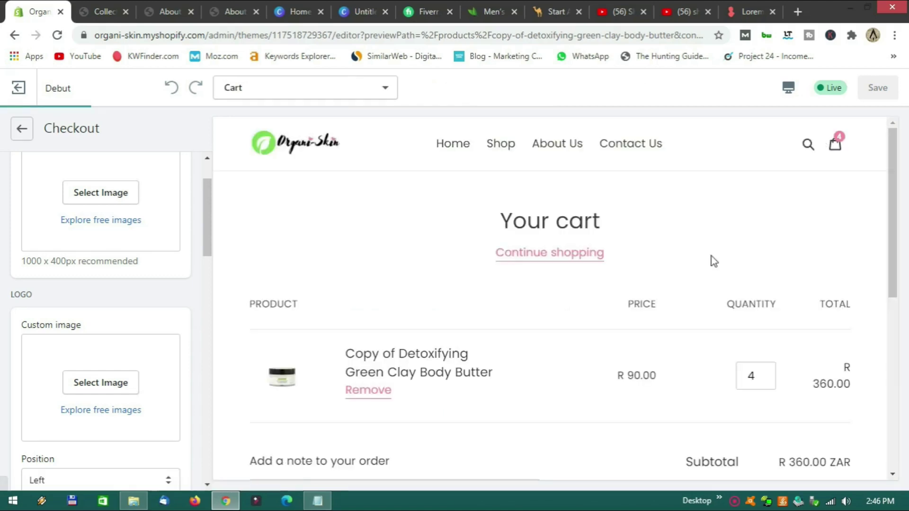
scroll(693, 280, down, 4)
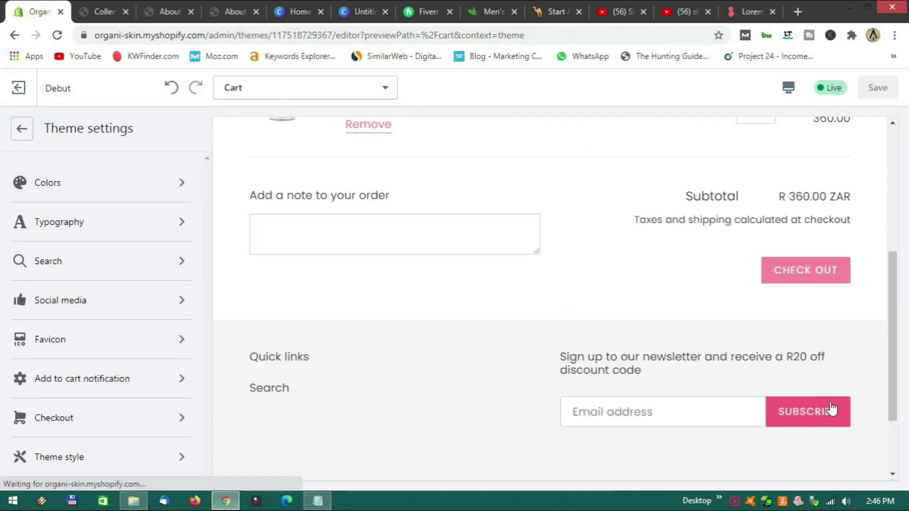
click(818, 282)
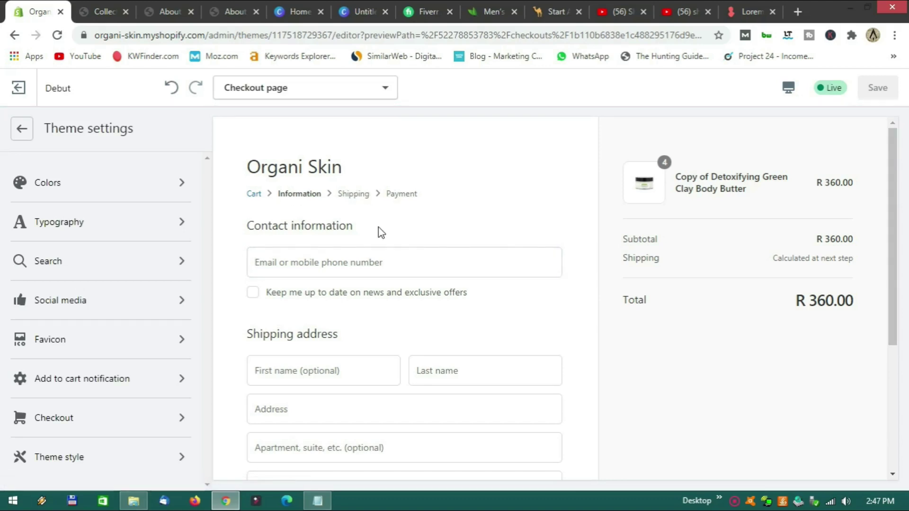
click(102, 414)
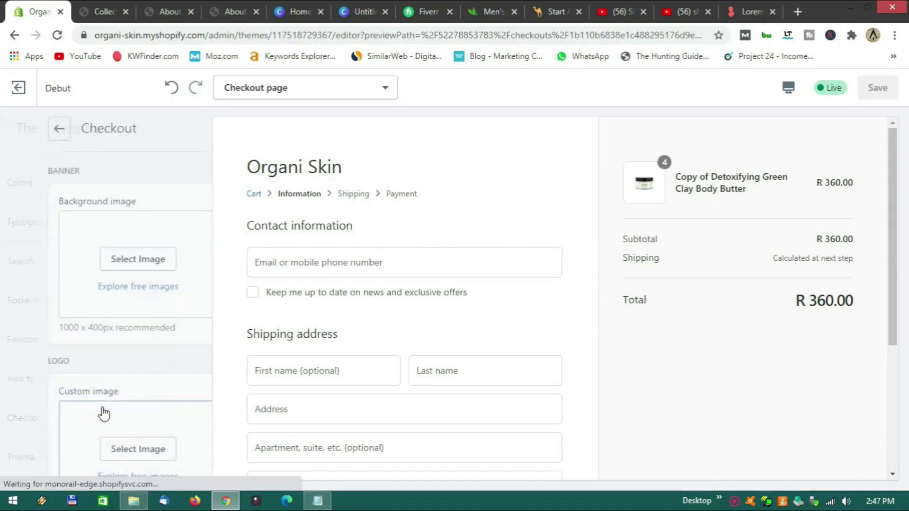
scroll(110, 376, down, 4)
scroll(110, 370, up, 1)
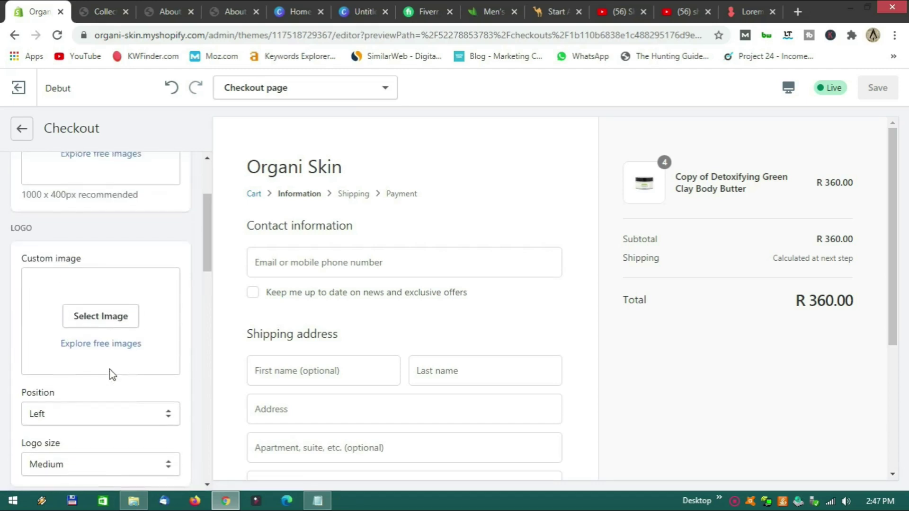
click(98, 317)
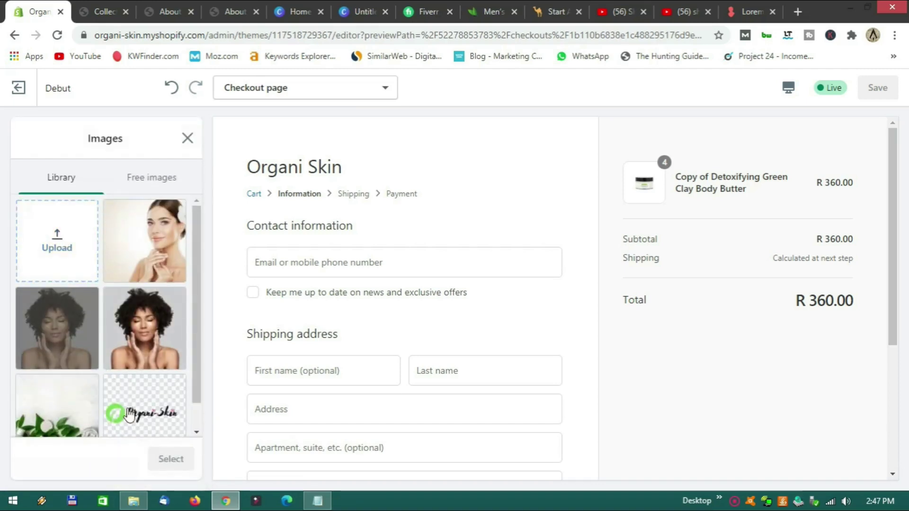
click(122, 407)
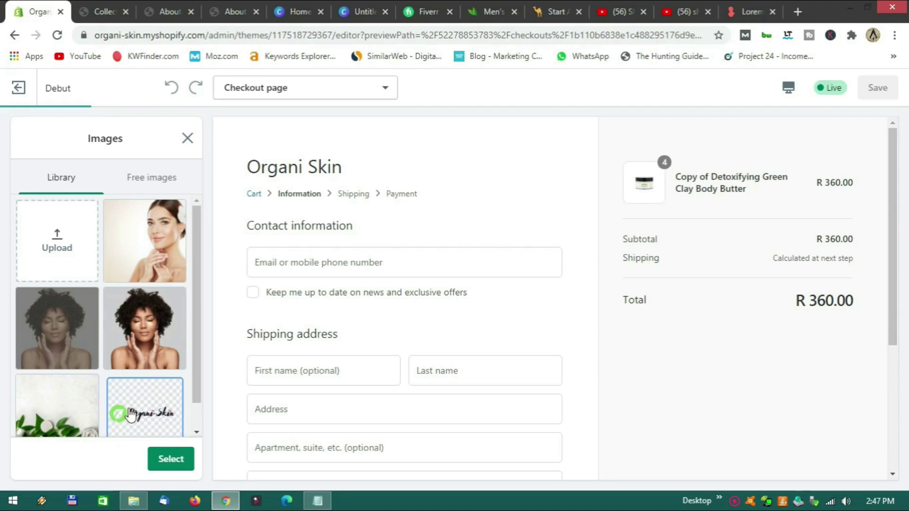
click(171, 459)
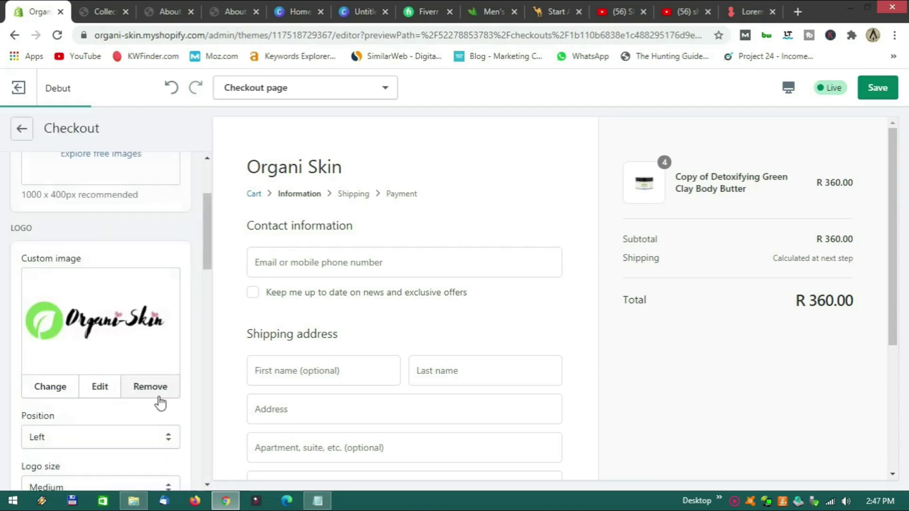
scroll(186, 341, down, 3)
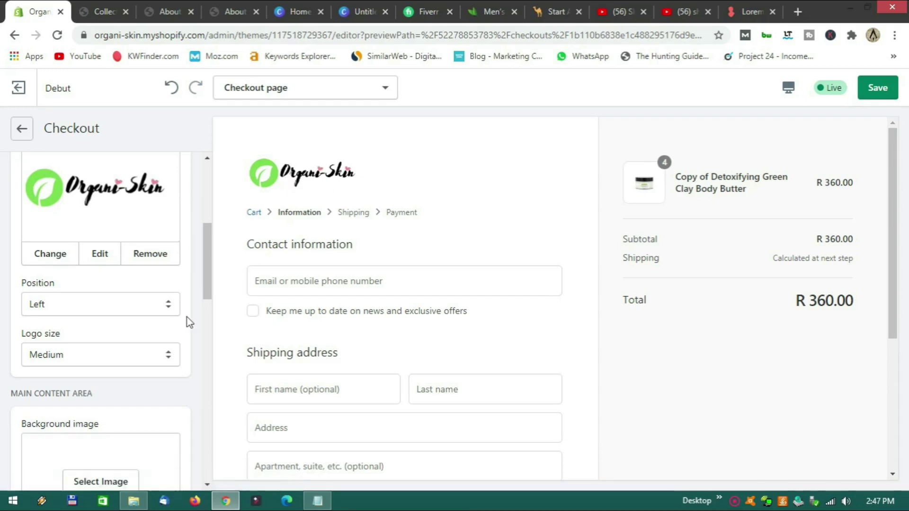
scroll(189, 307, down, 3)
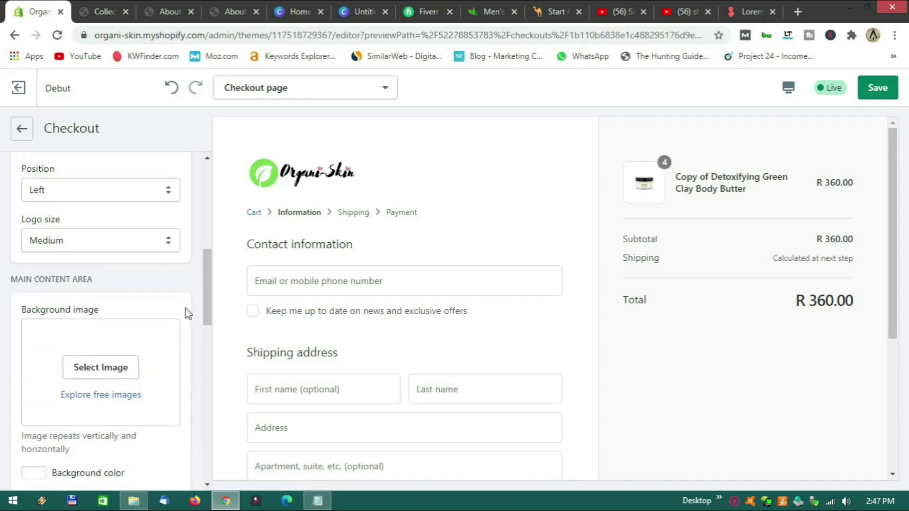
scroll(166, 328, up, 1)
scroll(169, 325, up, 1)
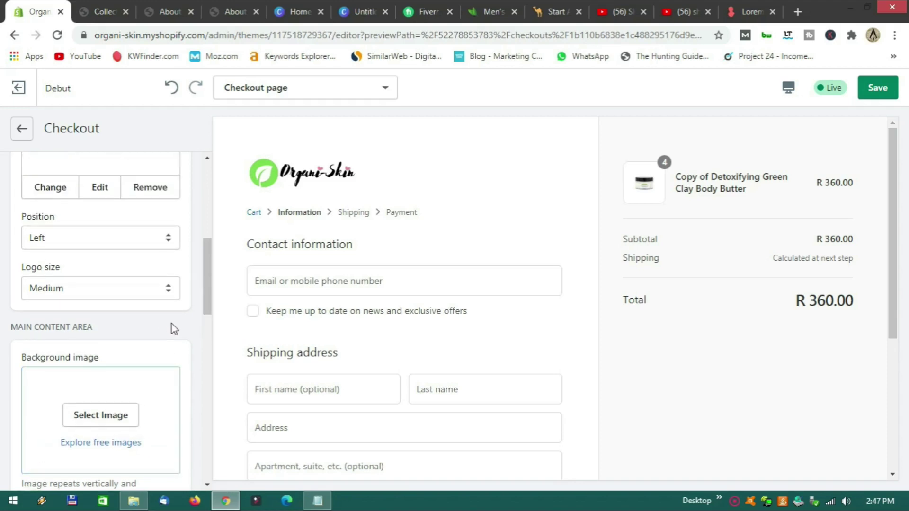
scroll(182, 319, up, 2)
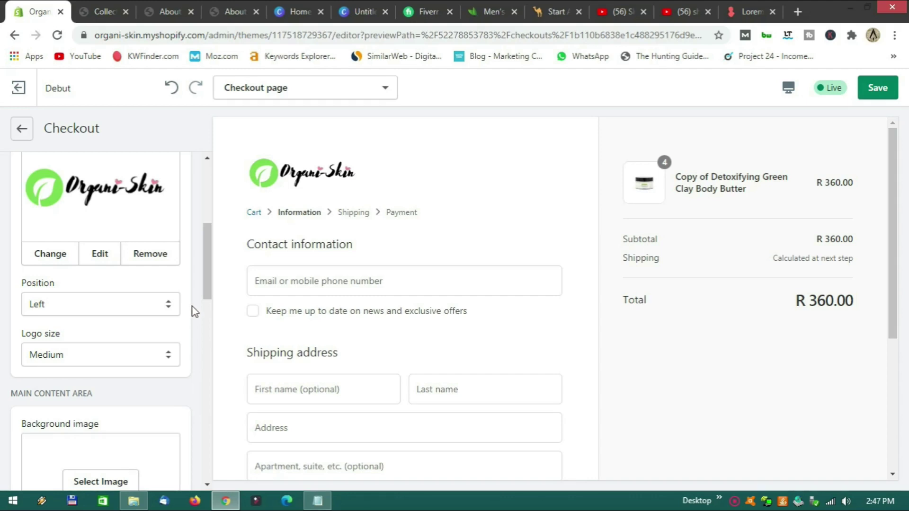
scroll(195, 311, down, 4)
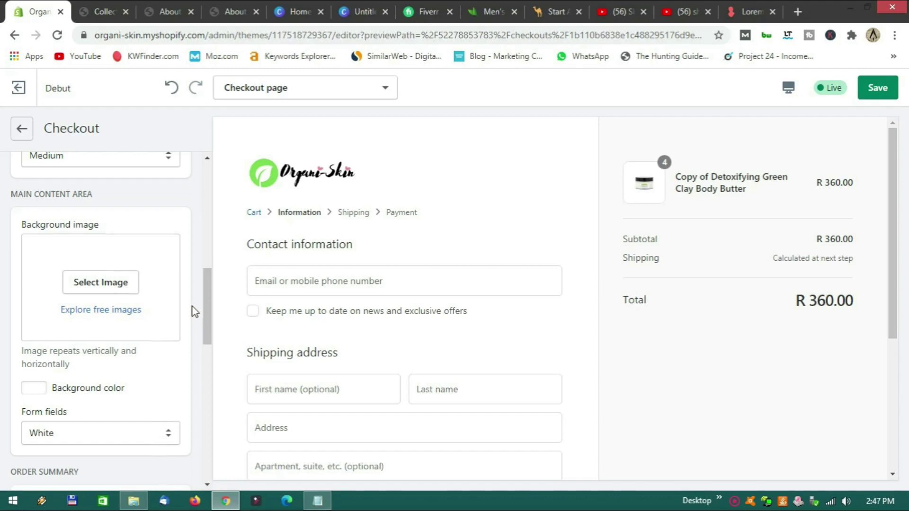
scroll(192, 306, down, 3)
scroll(192, 307, down, 5)
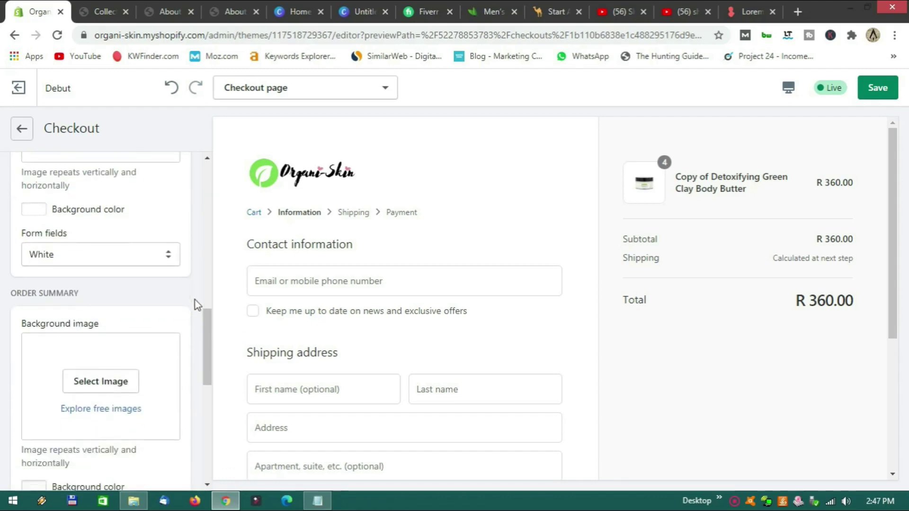
scroll(195, 305, down, 1)
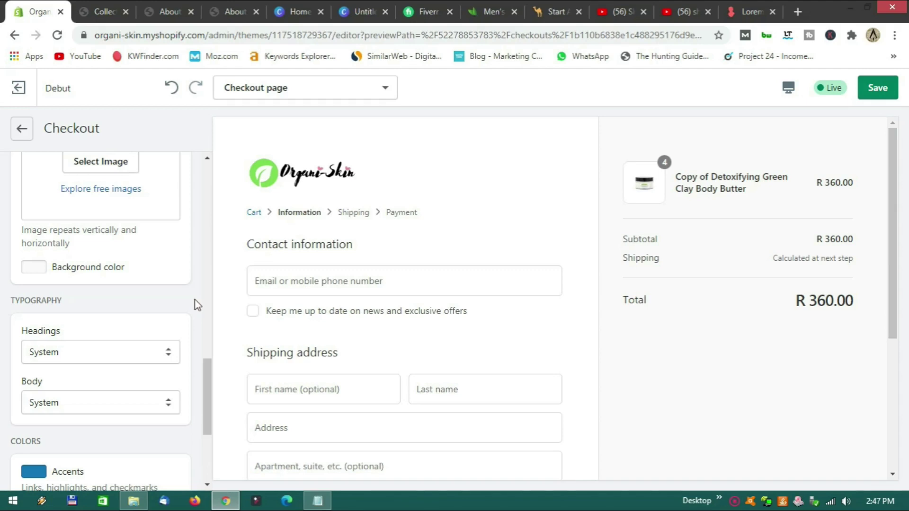
scroll(195, 301, down, 1)
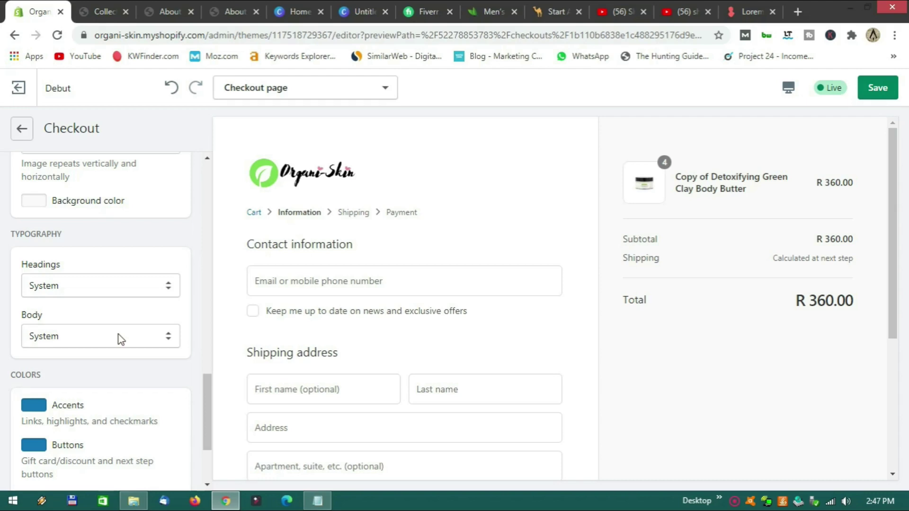
Look through the checkout heading fonts, leaving the font unchanged.
click(118, 287)
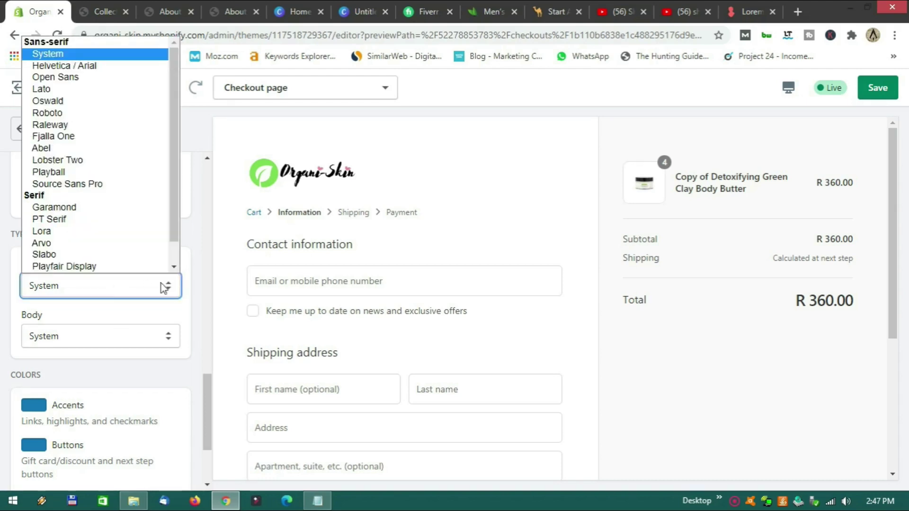
click(199, 270)
scroll(199, 270, down, 3)
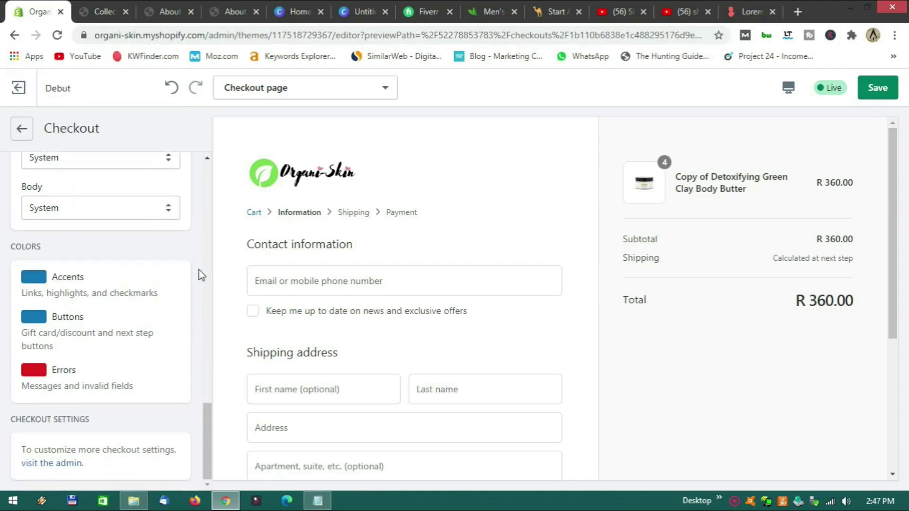
scroll(231, 291, down, 5)
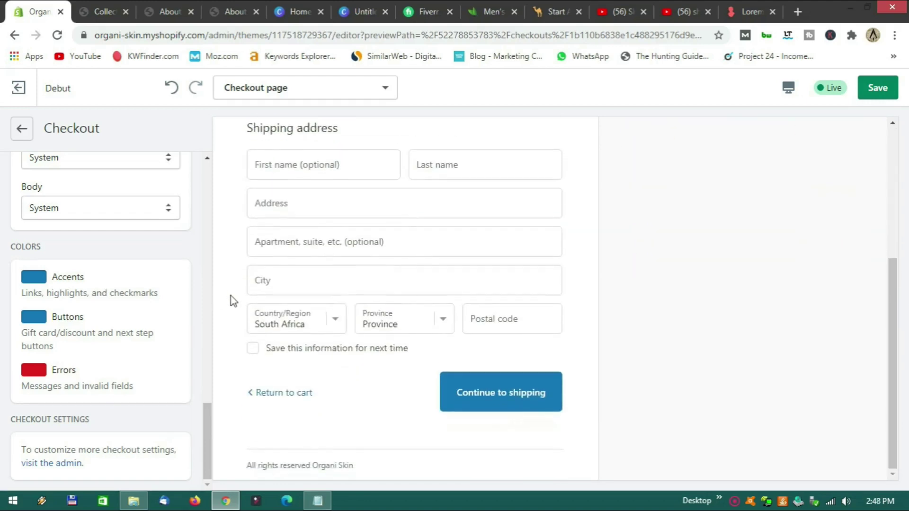
Set the checkout Buttons colour to the pink swatch and save the theme.
click(35, 317)
scroll(105, 389, down, 2)
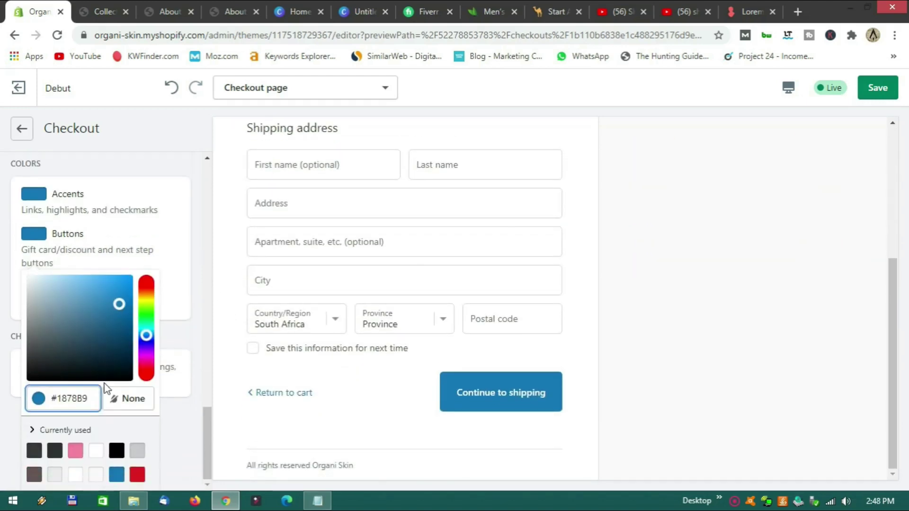
click(76, 452)
click(200, 343)
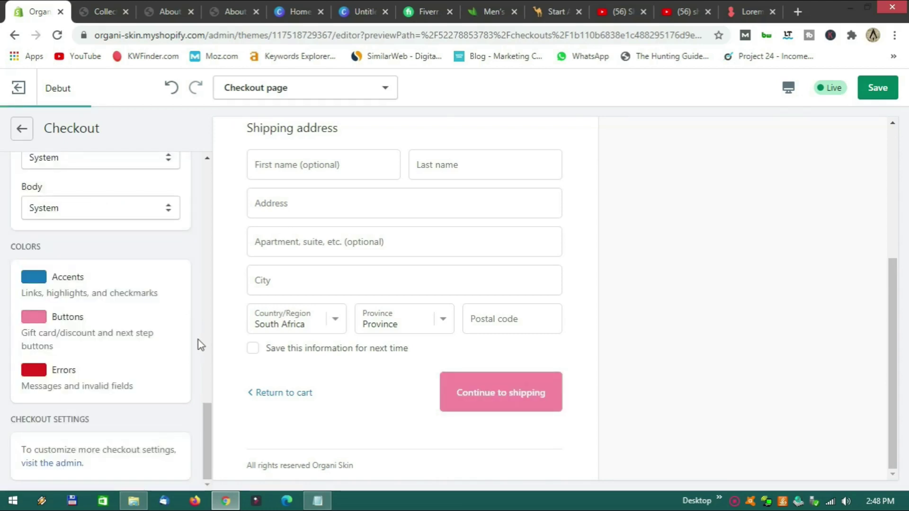
scroll(201, 338, up, 5)
scroll(201, 338, up, 6)
scroll(358, 362, up, 4)
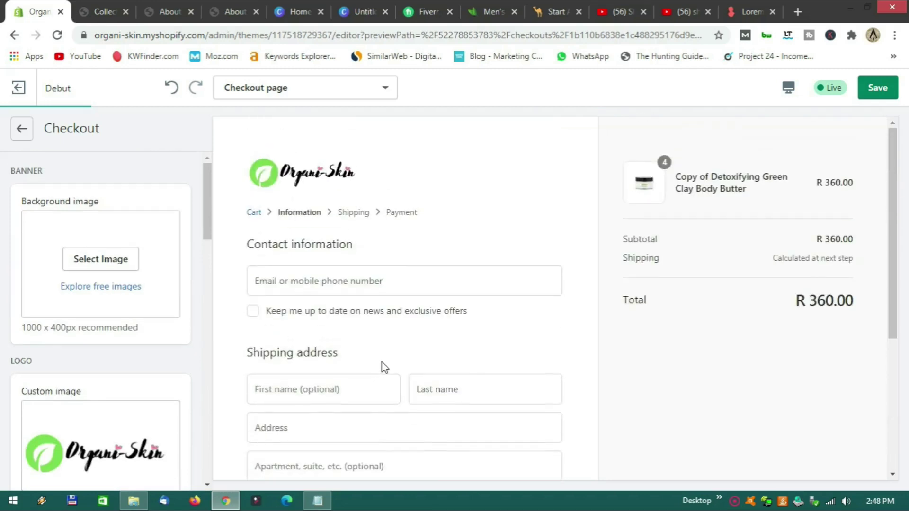
click(877, 92)
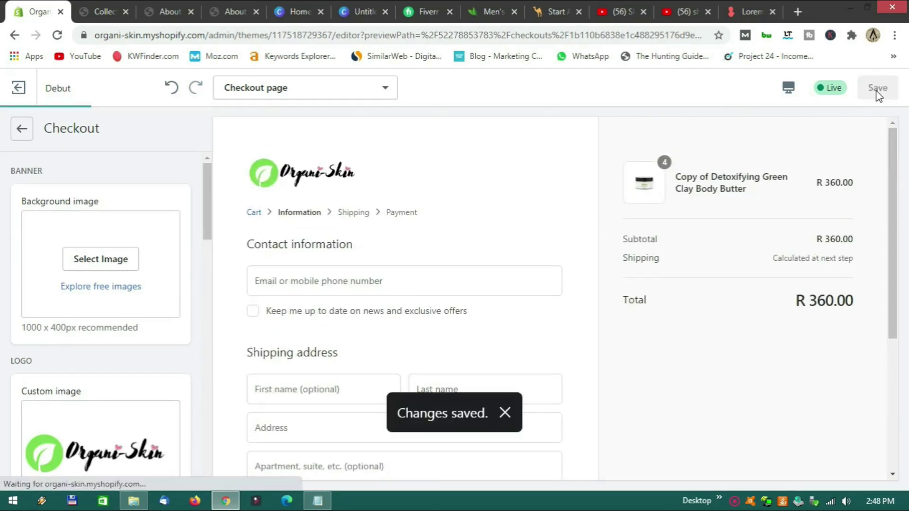
Preview the checkout page in Fullscreen and scroll to inspect the pink checkout buttons.
click(788, 88)
click(829, 178)
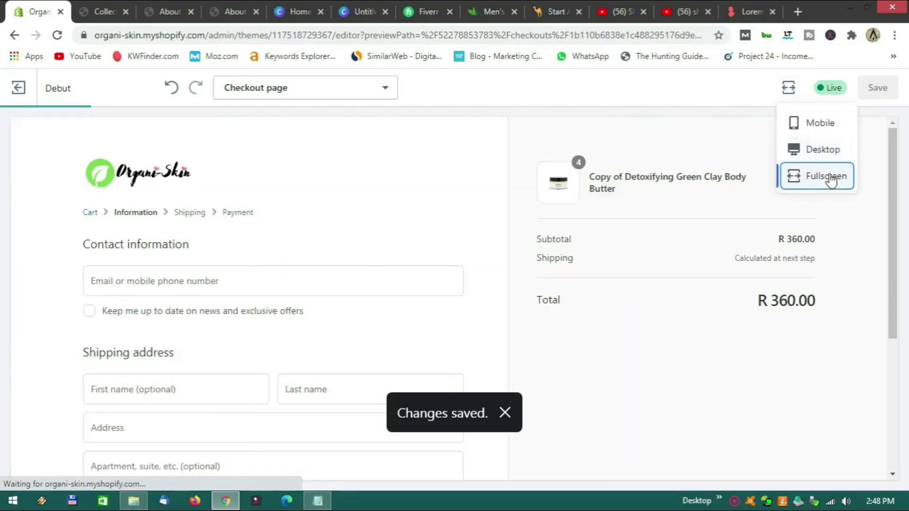
scroll(495, 226, down, 5)
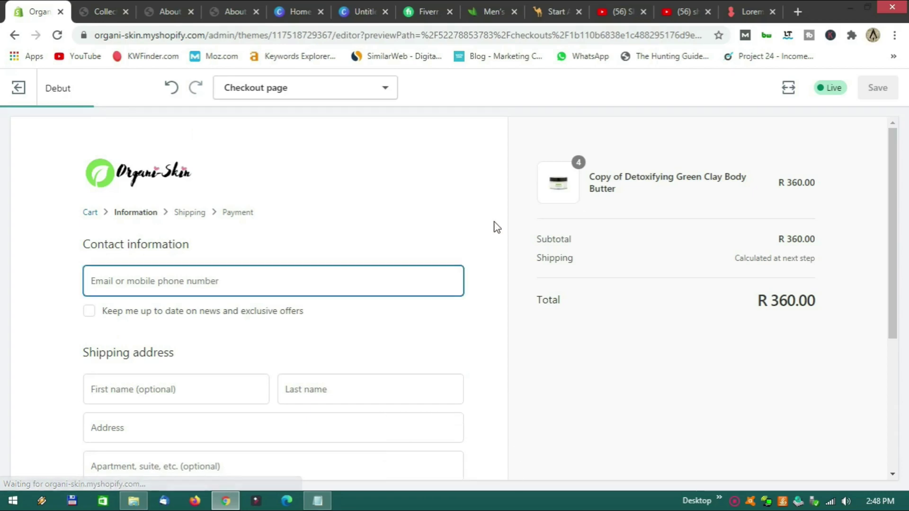
scroll(499, 229, down, 5)
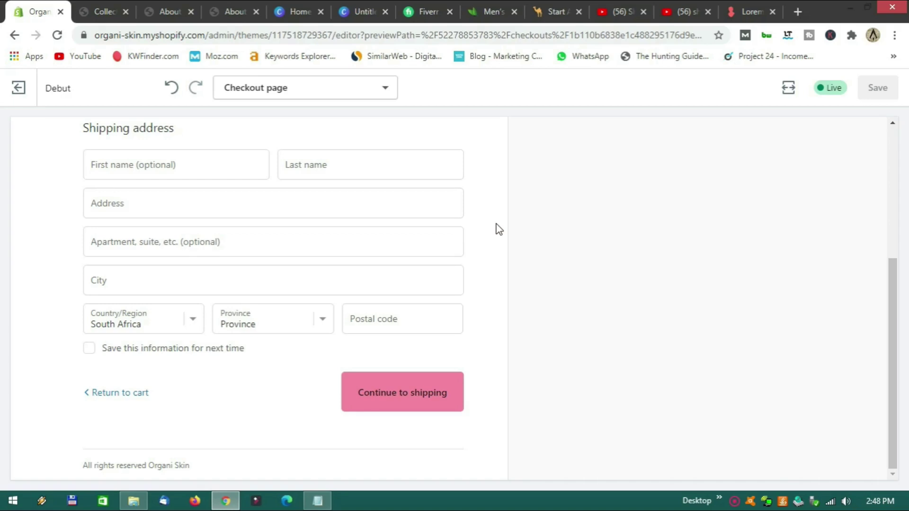
scroll(498, 228, up, 5)
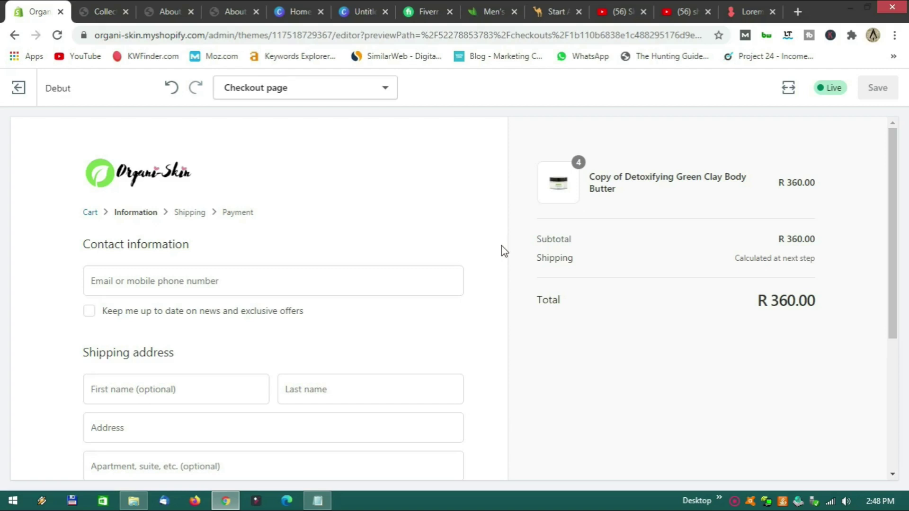
Switch the preview back to Desktop and return to the Checkout page template overview.
click(788, 87)
click(812, 150)
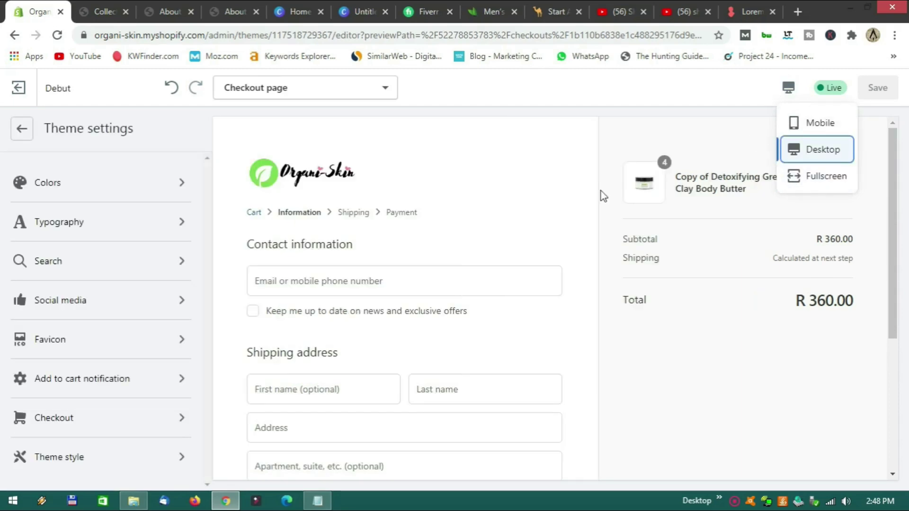
scroll(587, 192, down, 4)
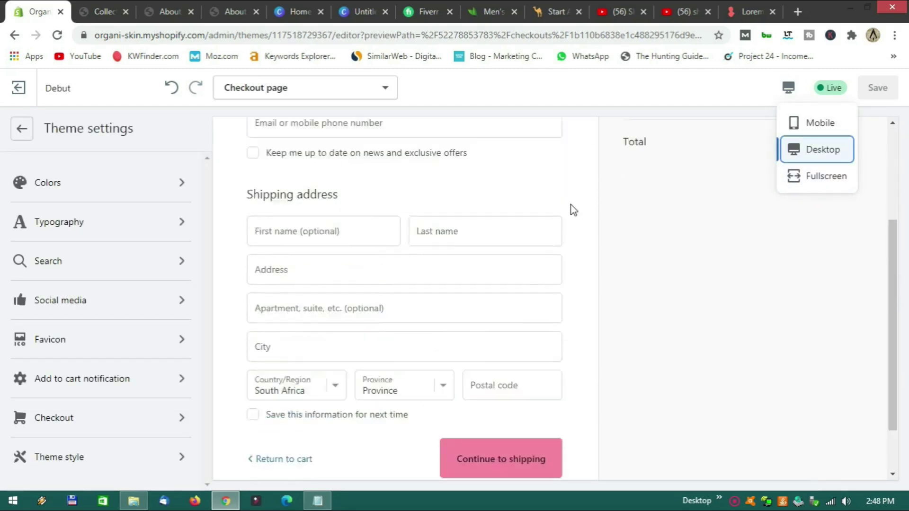
scroll(571, 205, up, 4)
click(21, 137)
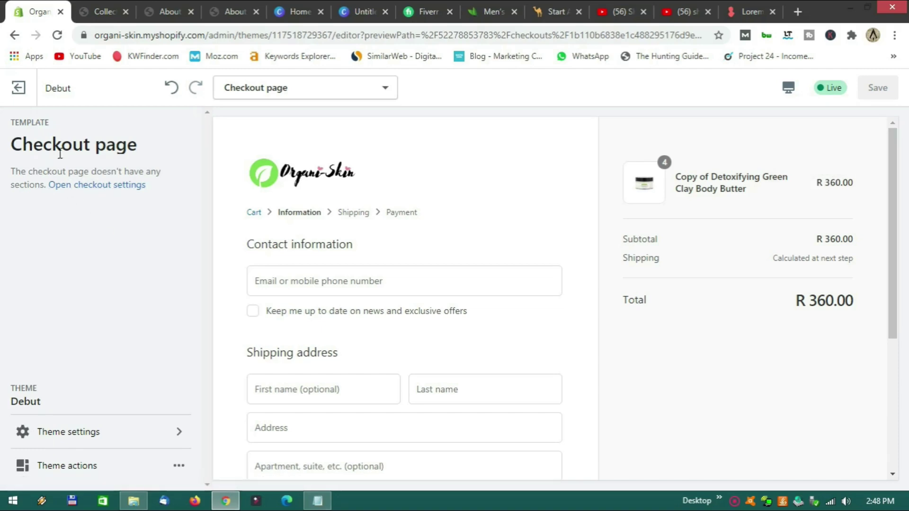
Exit the theme editor to the Themes page, then go to the admin Apps page.
click(19, 88)
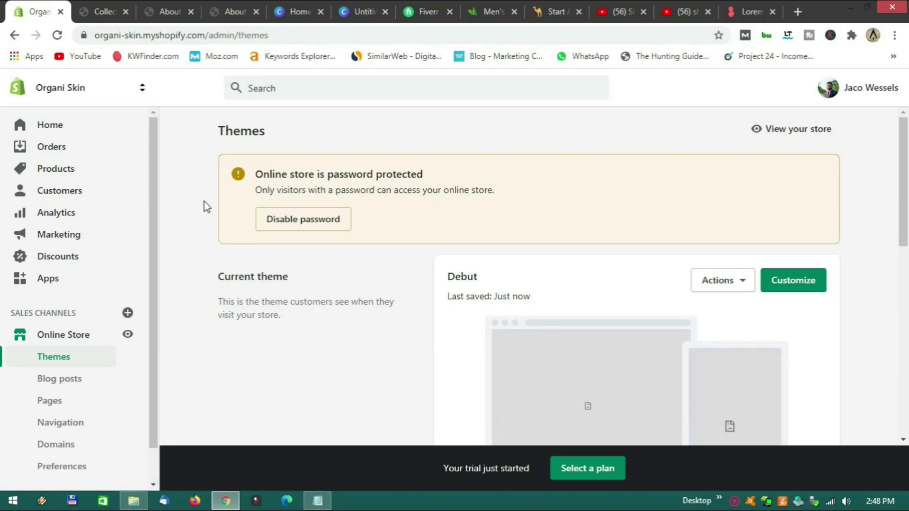
scroll(197, 228, down, 8)
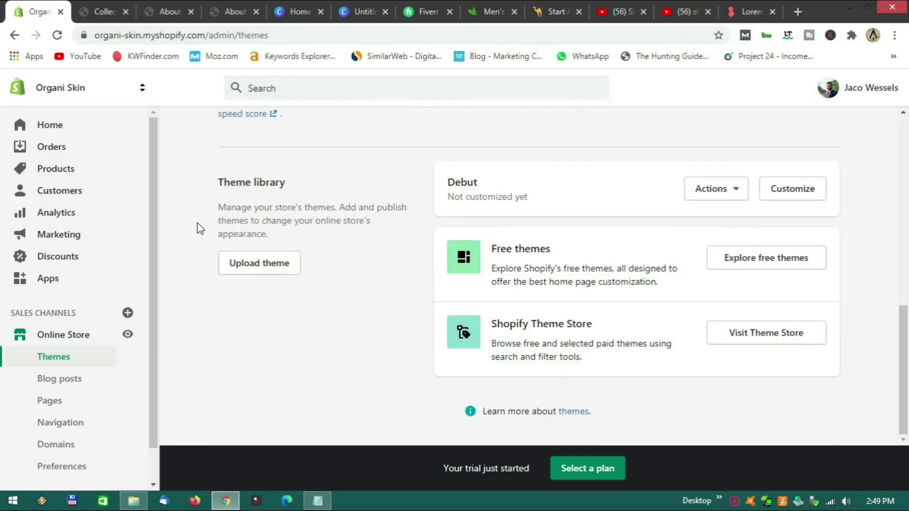
scroll(199, 229, up, 8)
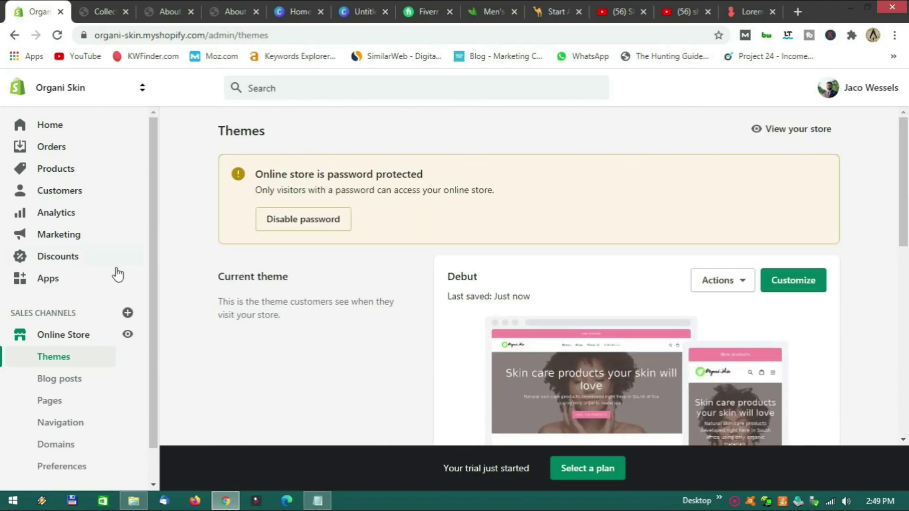
click(48, 278)
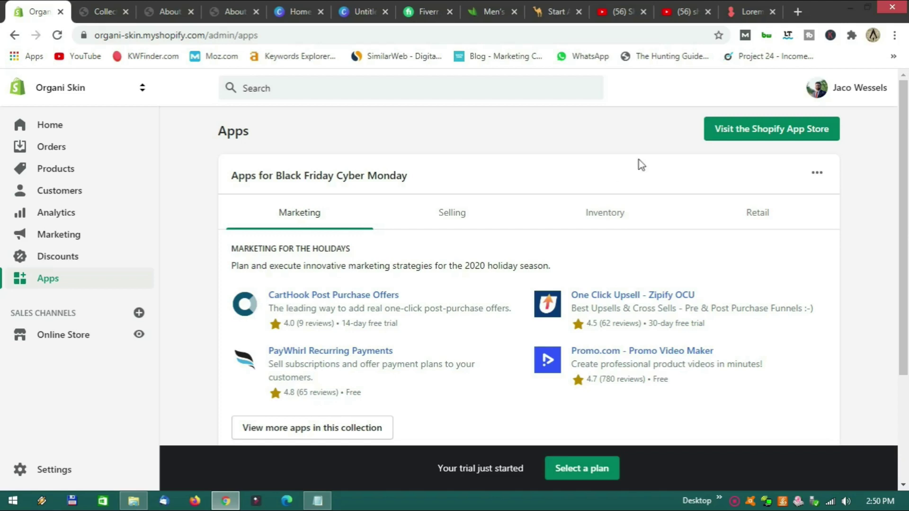
Open the Shopify App Store, browse its home page, and focus the Search apps box.
click(760, 138)
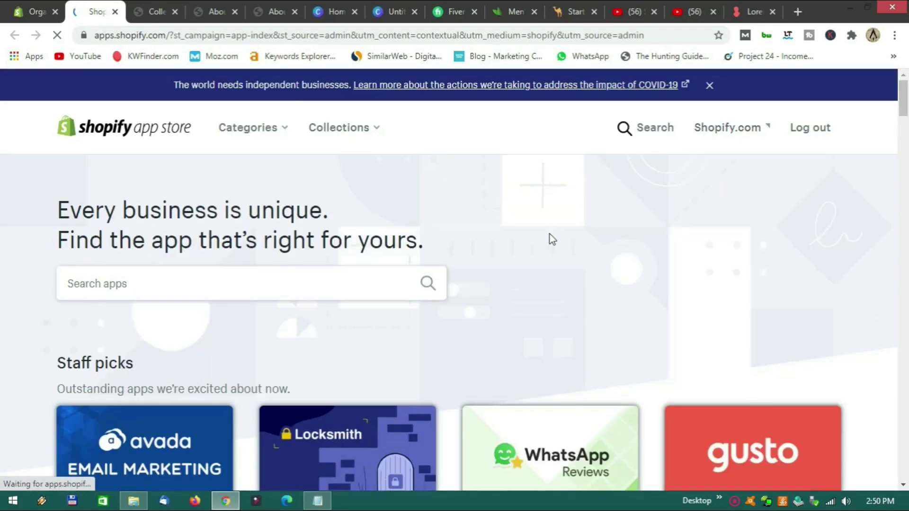
scroll(487, 234, down, 5)
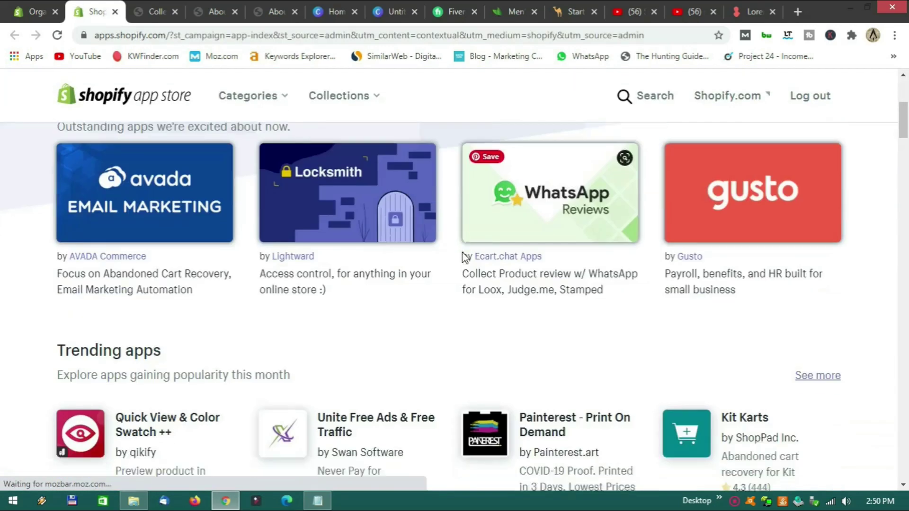
scroll(449, 284, down, 5)
scroll(449, 284, up, 6)
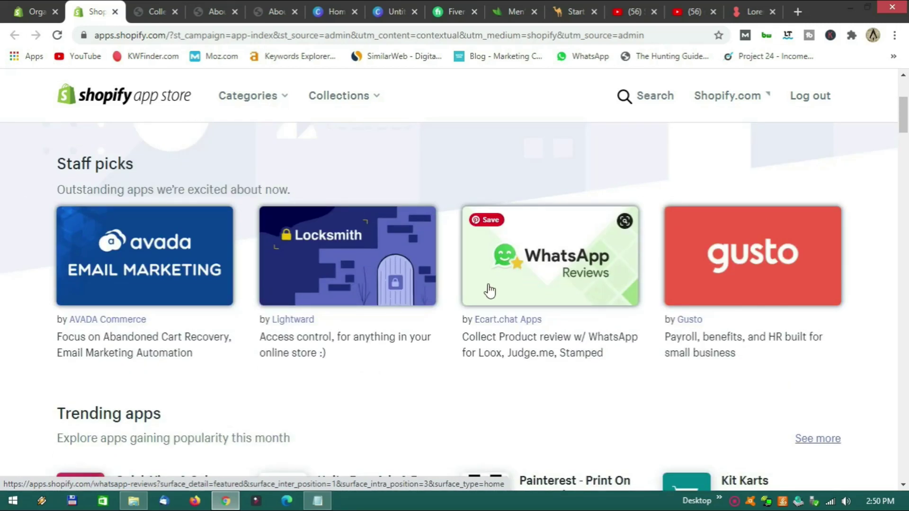
scroll(490, 291, down, 8)
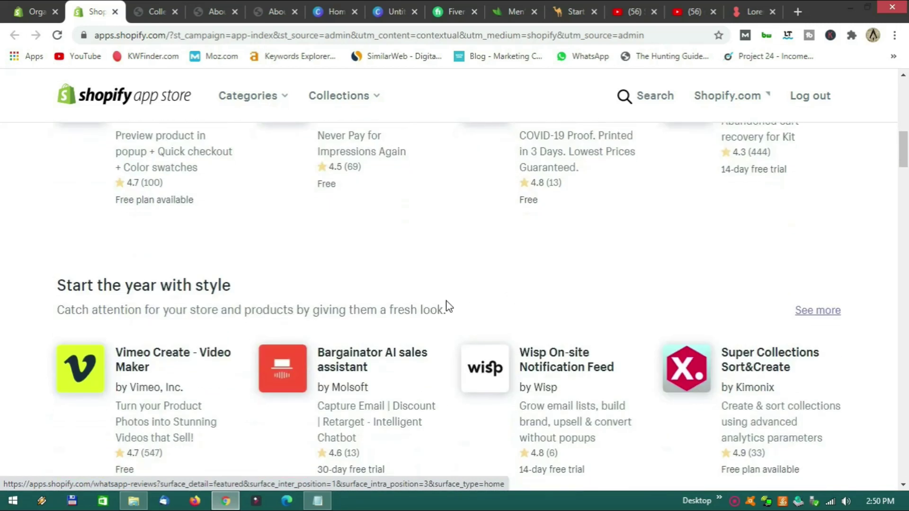
scroll(472, 292, down, 3)
scroll(470, 292, down, 4)
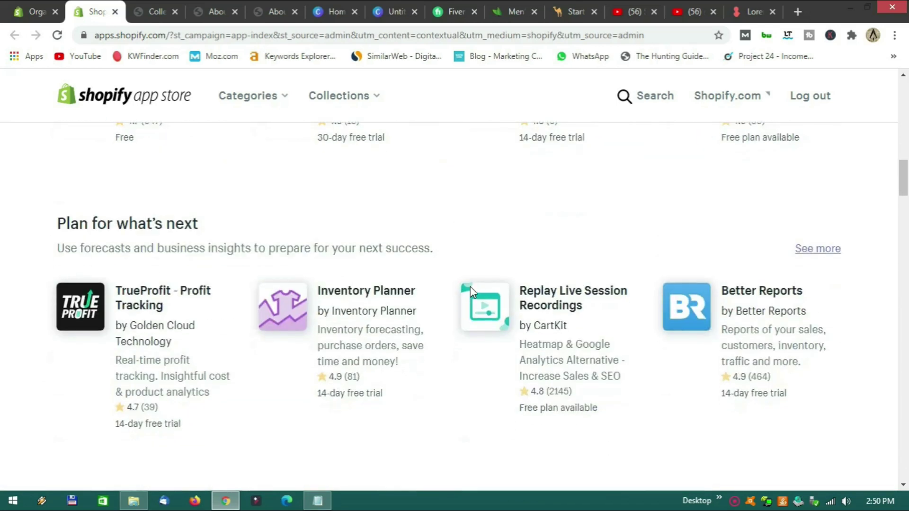
scroll(447, 310, down, 6)
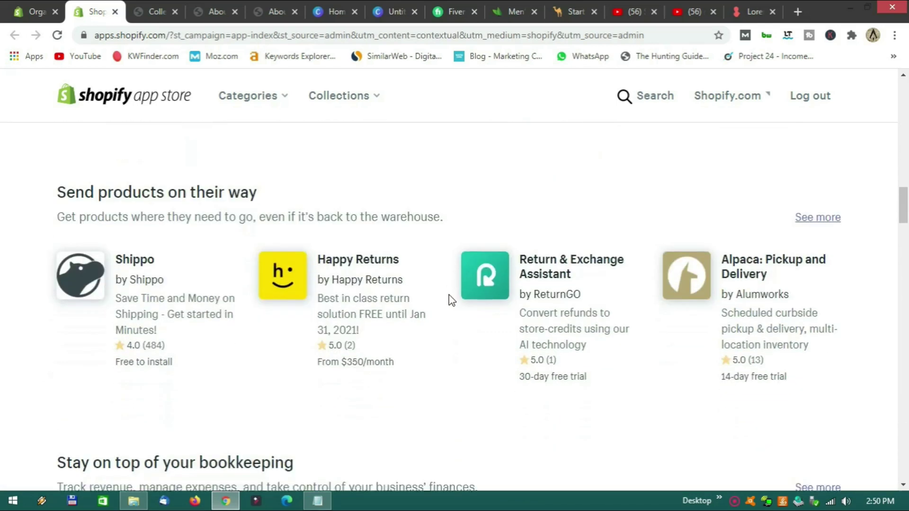
scroll(449, 295, down, 4)
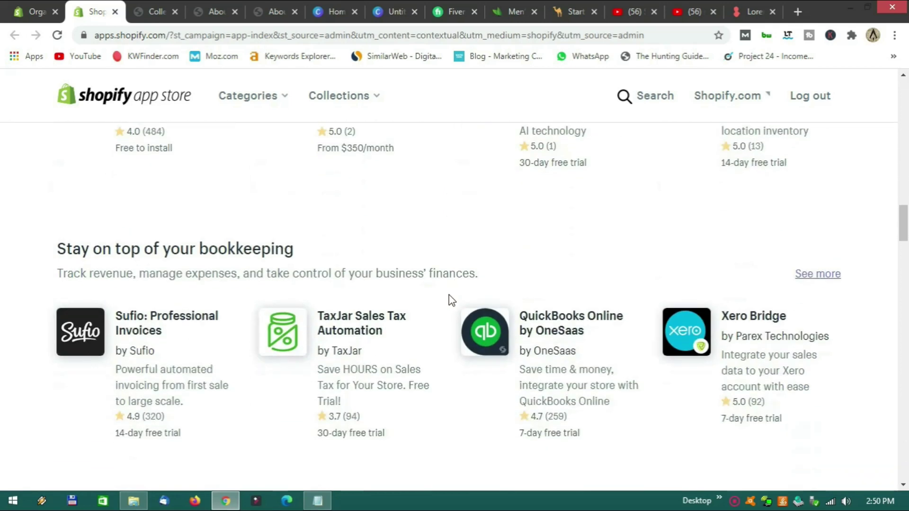
scroll(451, 297, down, 4)
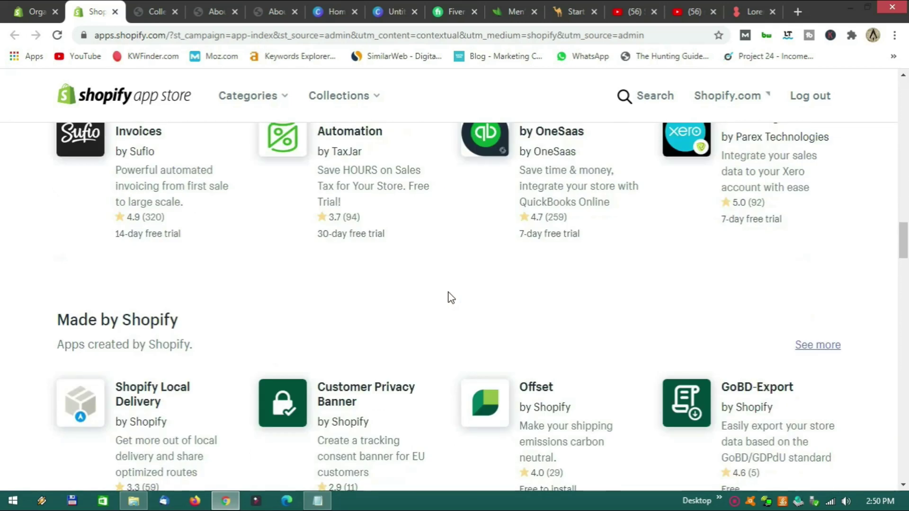
scroll(451, 297, up, 9)
scroll(448, 293, up, 15)
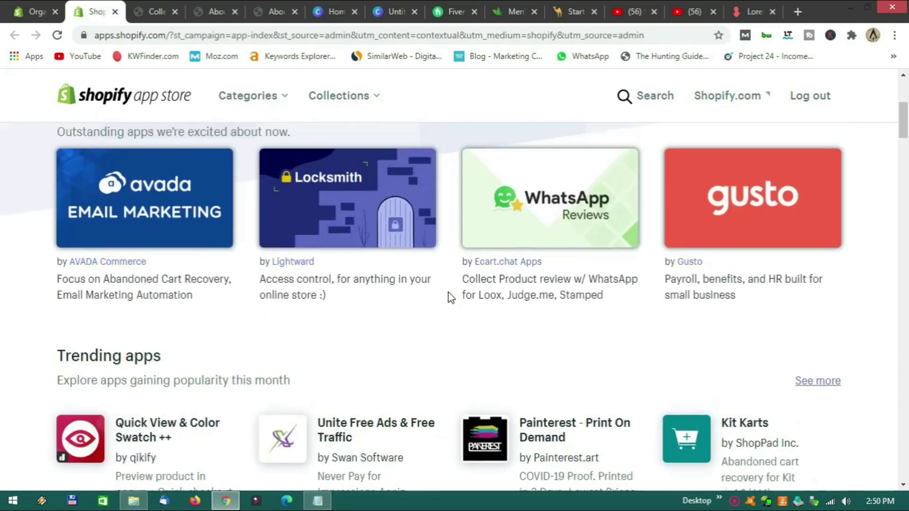
click(164, 288)
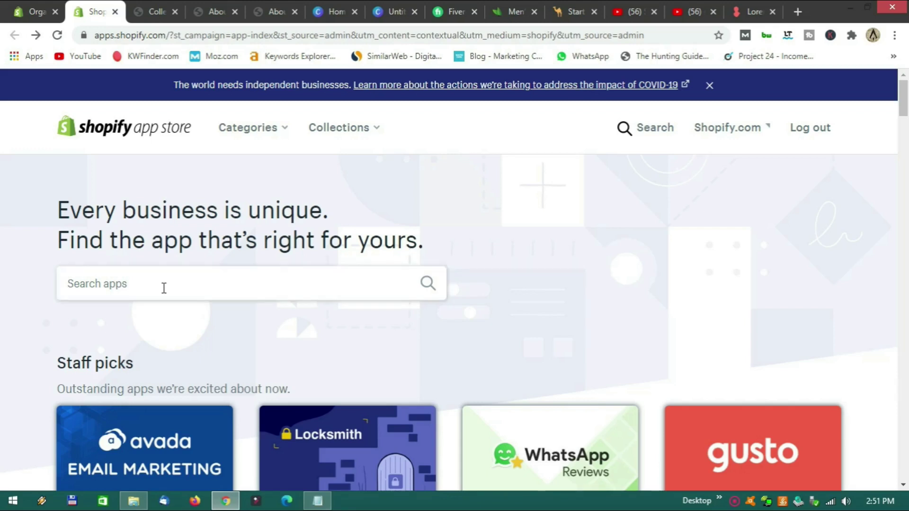
Search the App Store for 'free shipping bar' and browse the results.
click(138, 285)
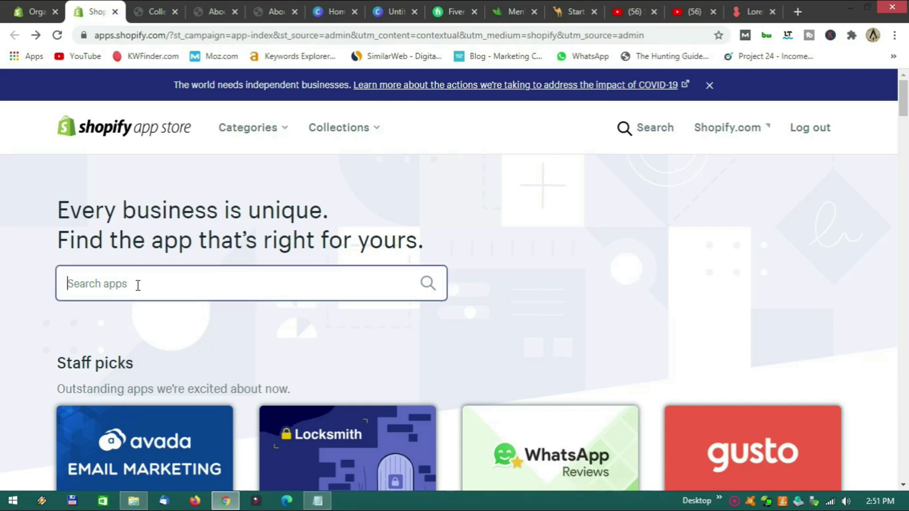
text(free sh)
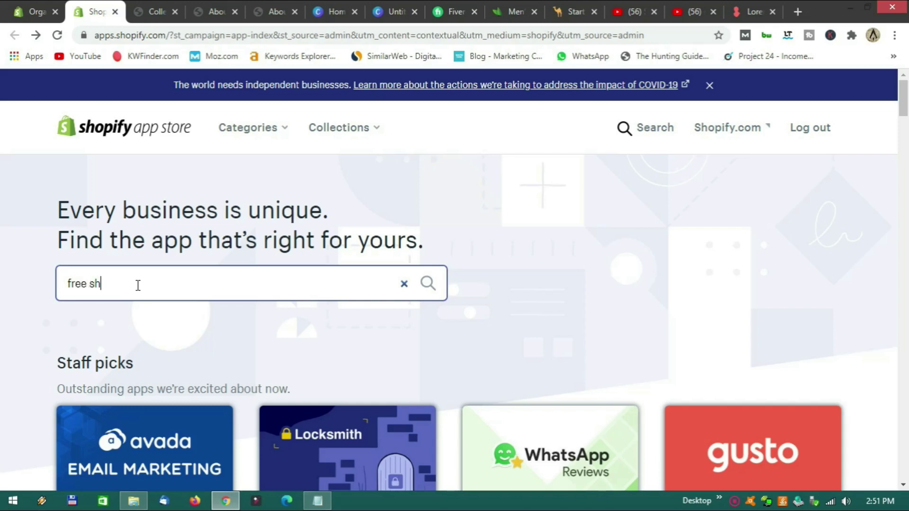
text(ipping ba)
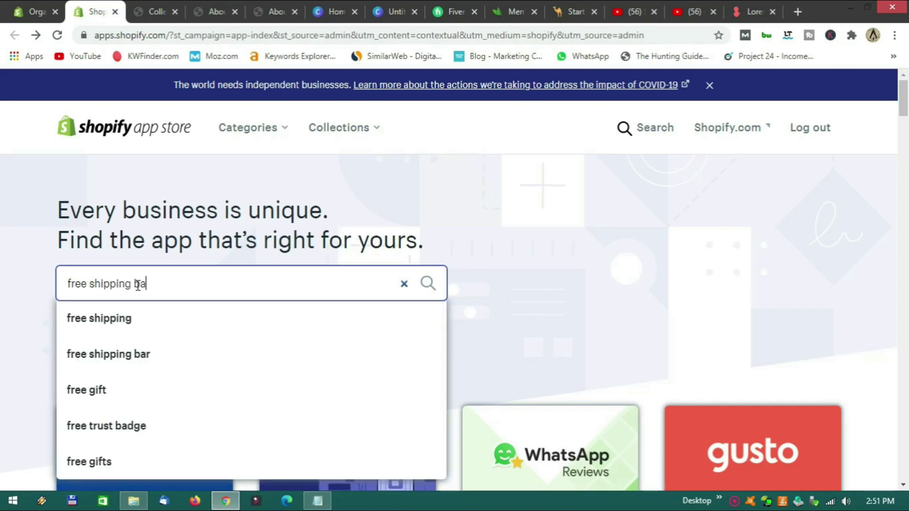
text(r4)
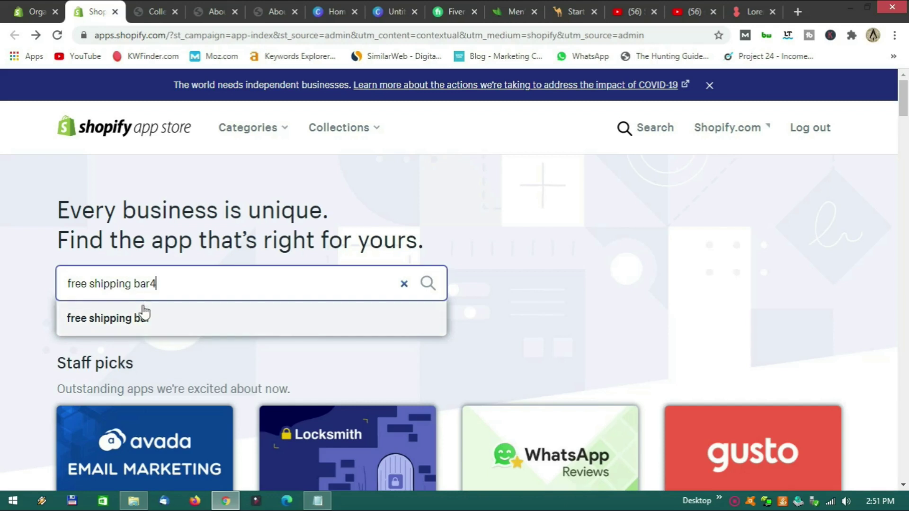
click(144, 316)
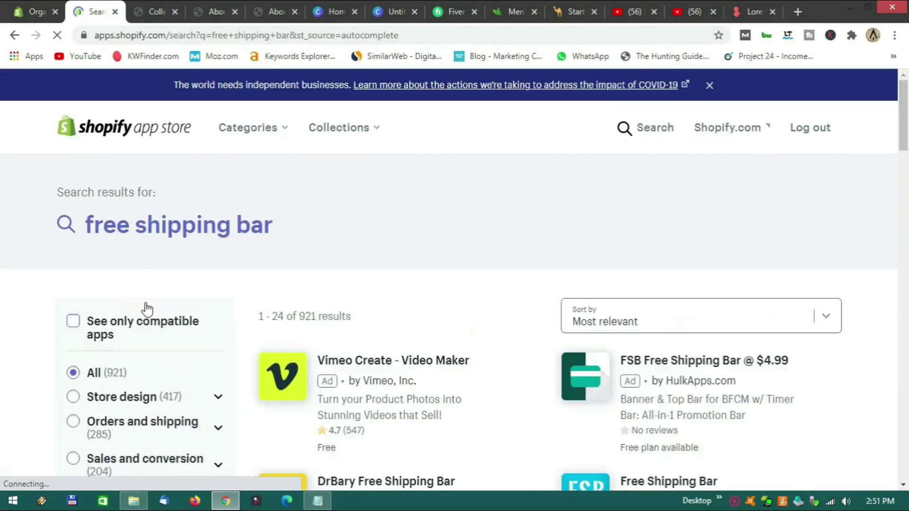
scroll(474, 279, down, 2)
scroll(478, 276, down, 3)
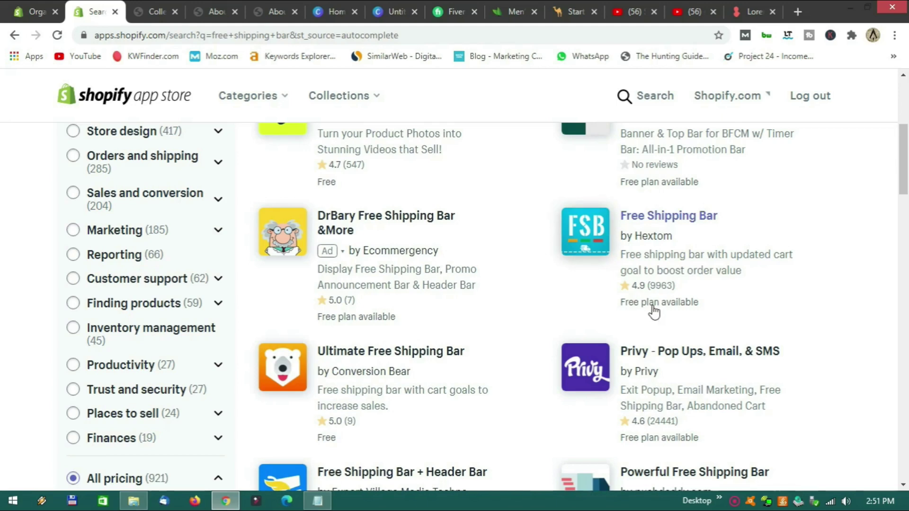
scroll(656, 308, up, 1)
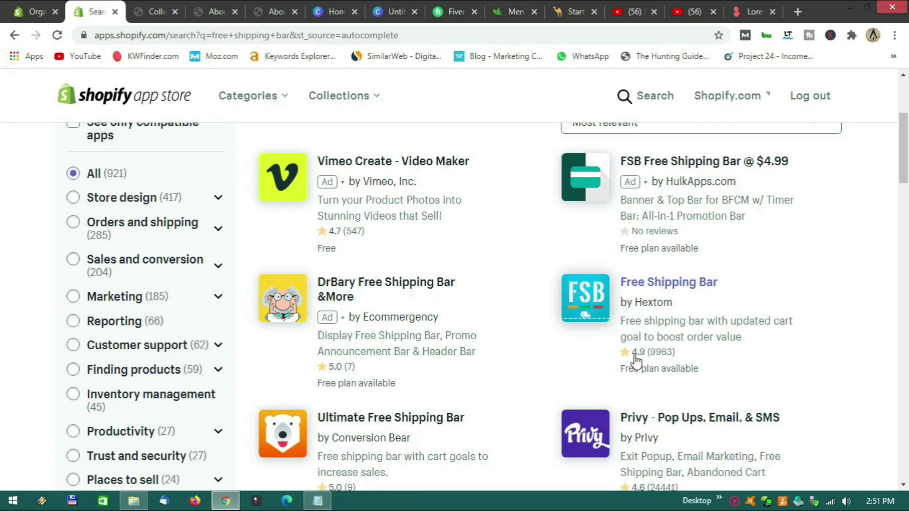
Open Free Shipping Bar by Hextom and choose Add app.
click(662, 291)
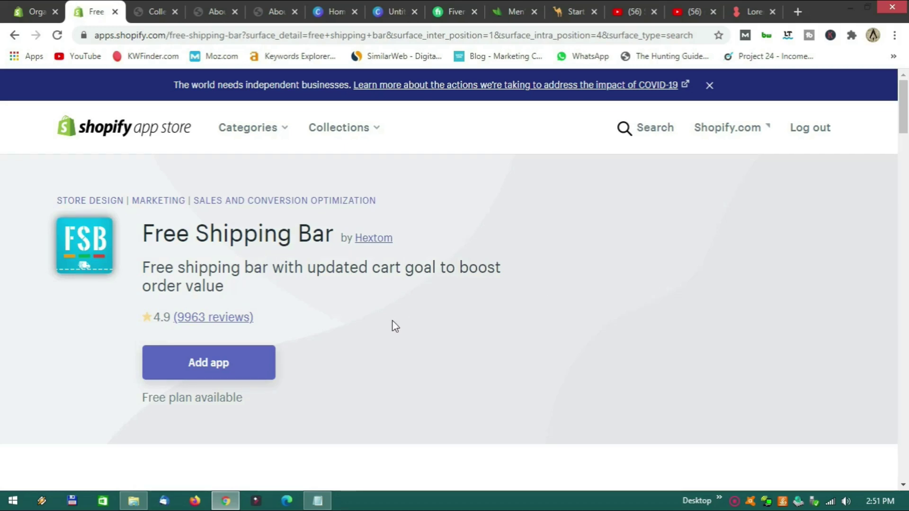
scroll(393, 325, down, 3)
scroll(360, 331, up, 2)
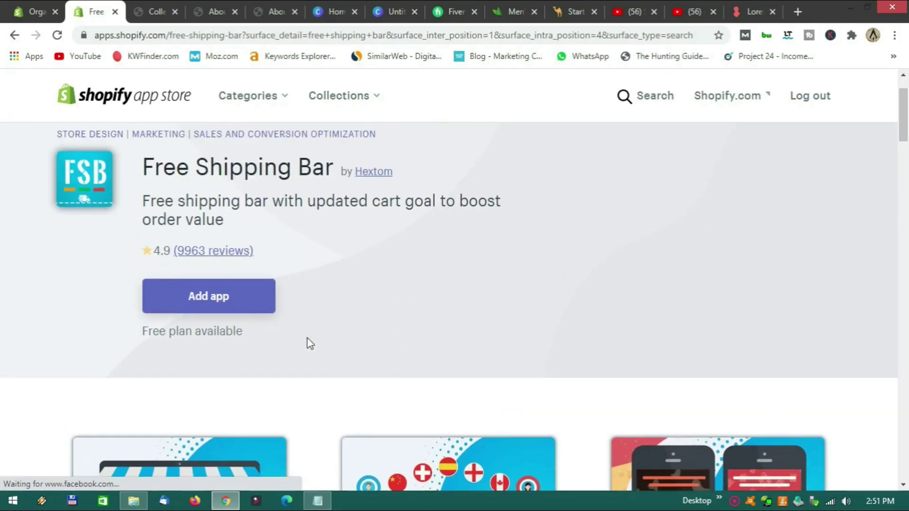
click(233, 304)
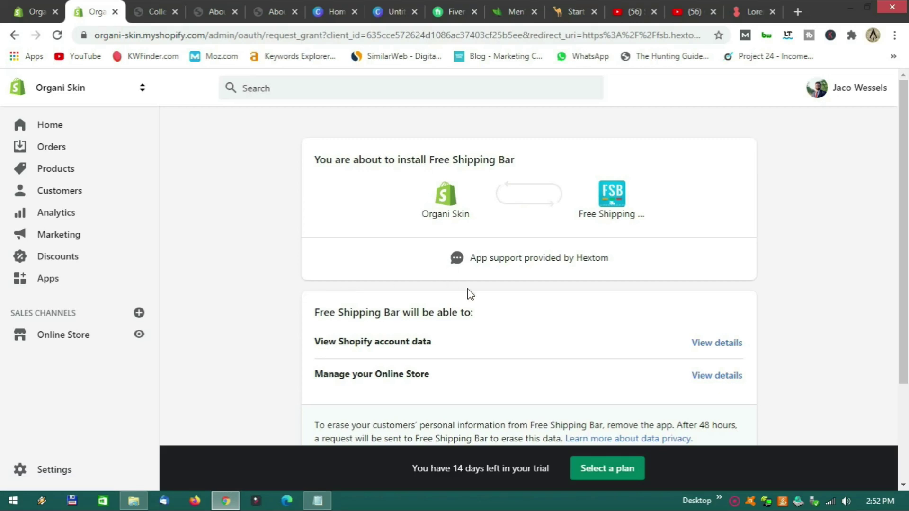
Install Free Shipping Bar on the Organi Skin store and scroll its FSB Dashboard.
scroll(488, 291, down, 3)
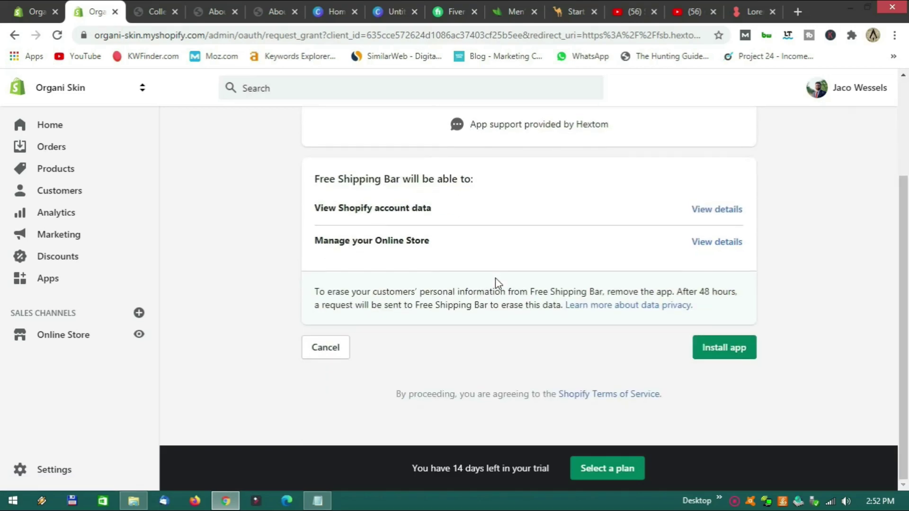
click(718, 351)
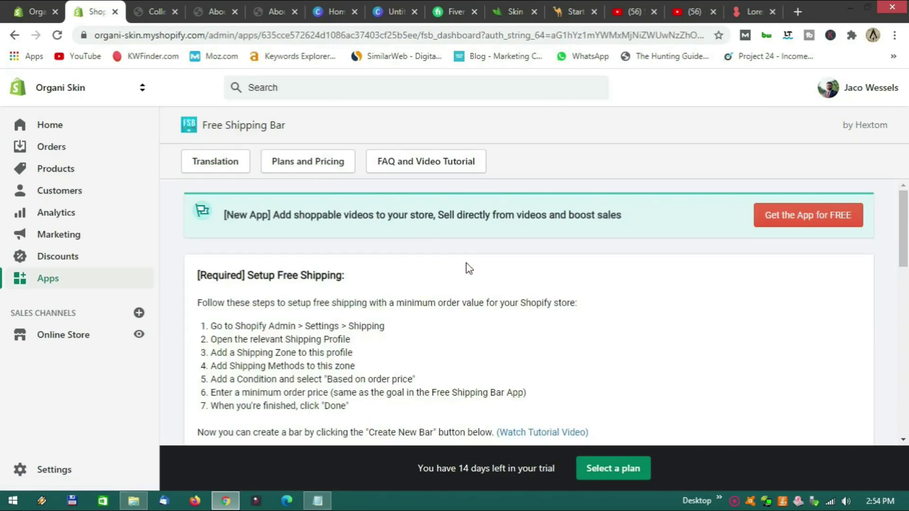
scroll(469, 269, down, 5)
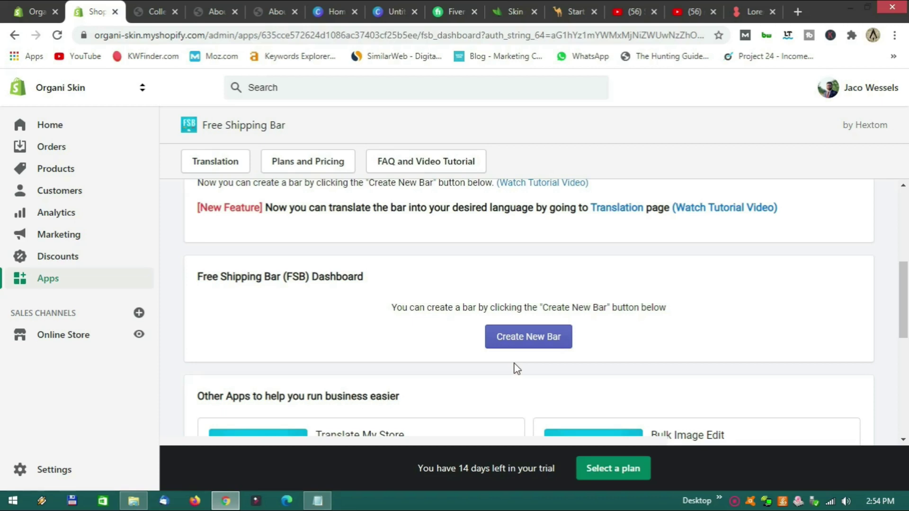
Apply the pink Fairy Tale basic template to the new bar.
scroll(514, 368, down, 6)
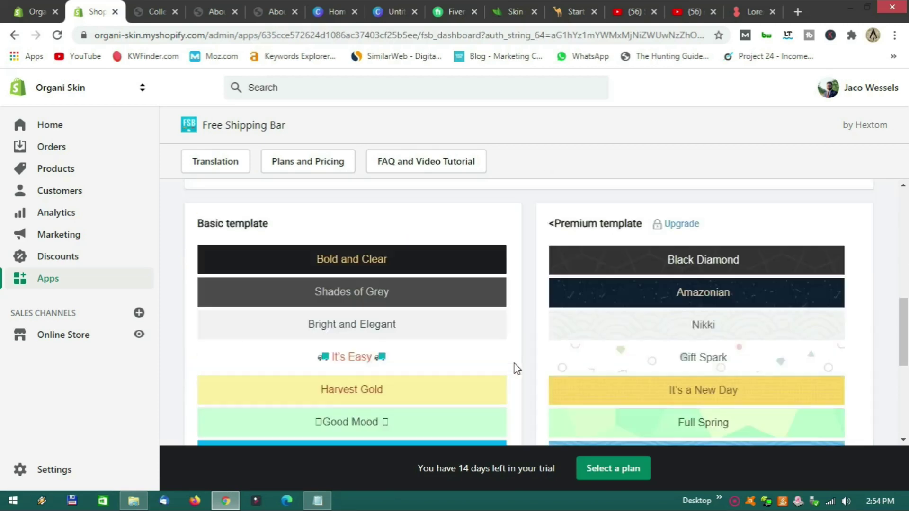
scroll(532, 329, up, 8)
scroll(533, 331, down, 10)
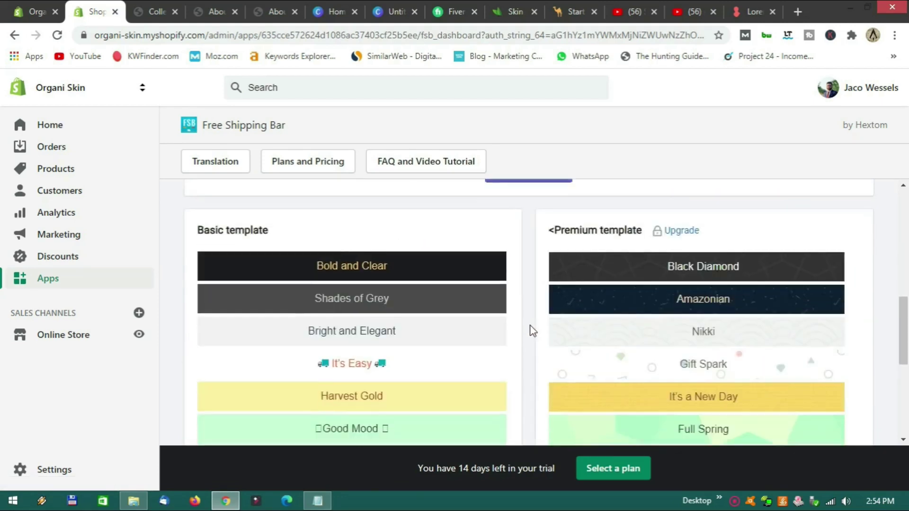
scroll(532, 331, up, 7)
scroll(533, 331, down, 3)
scroll(532, 329, up, 3)
scroll(355, 332, down, 2)
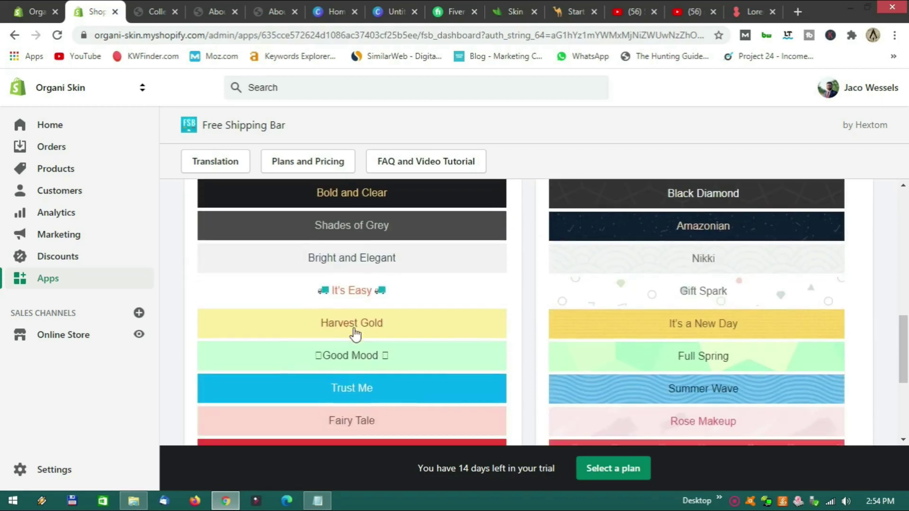
scroll(367, 353, down, 1)
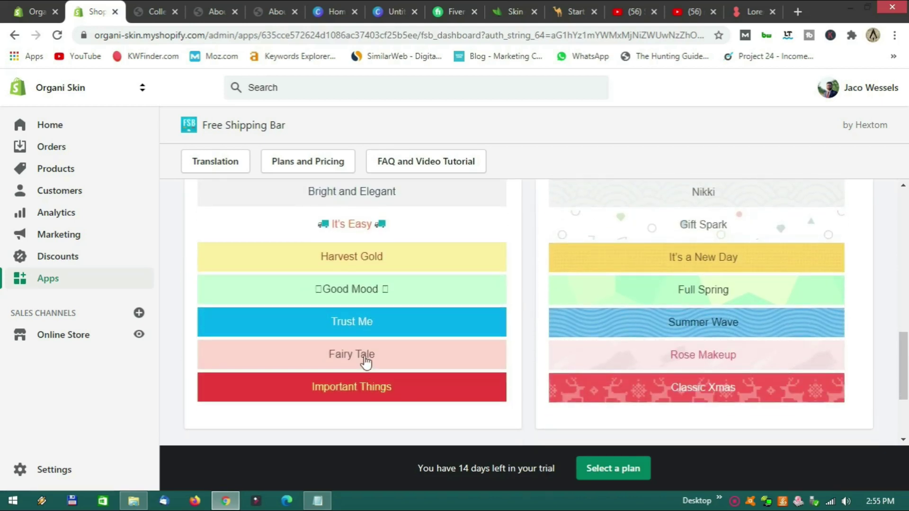
click(366, 359)
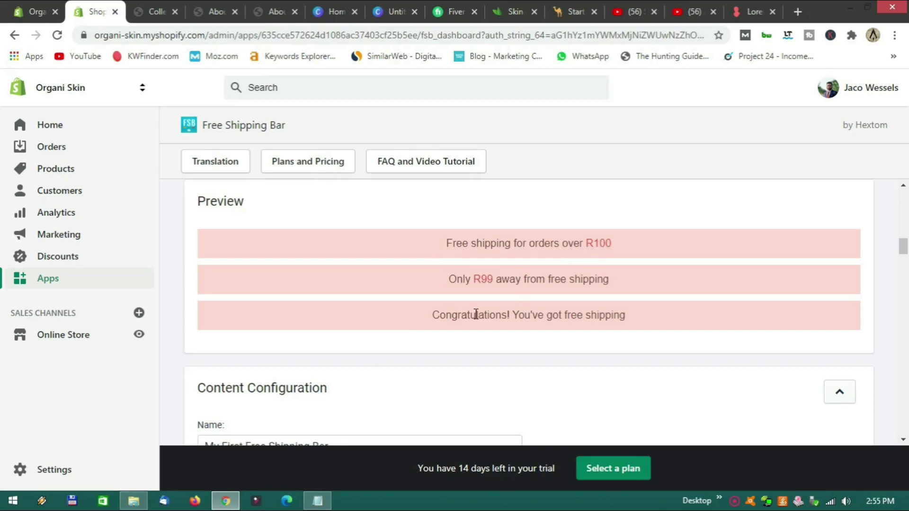
Change the Free Shipping Goal from 100 to 900, after checking Skin Clays' threshold.
scroll(474, 314, down, 5)
drag(221, 242, 207, 242)
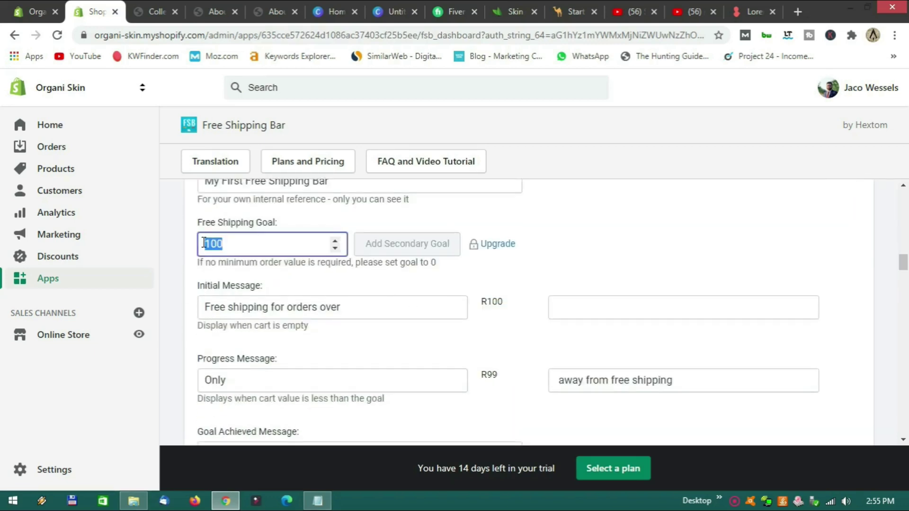
text(900)
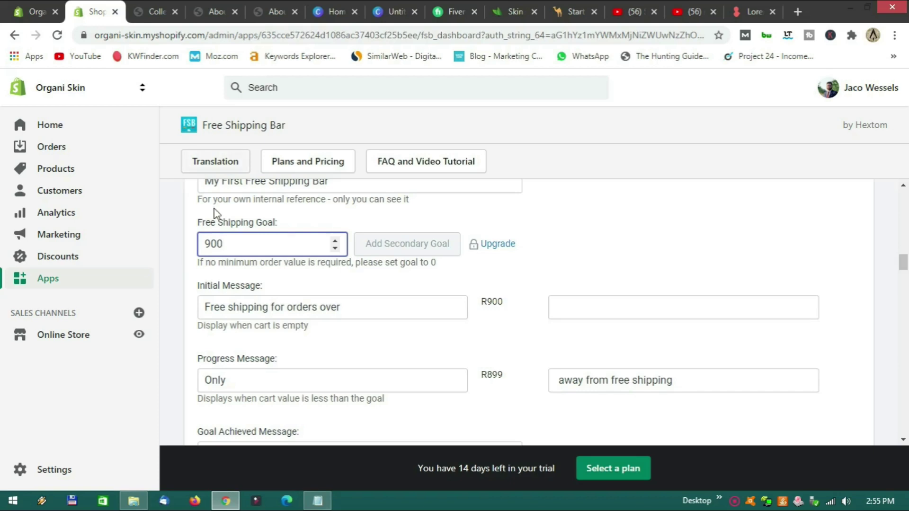
click(497, 14)
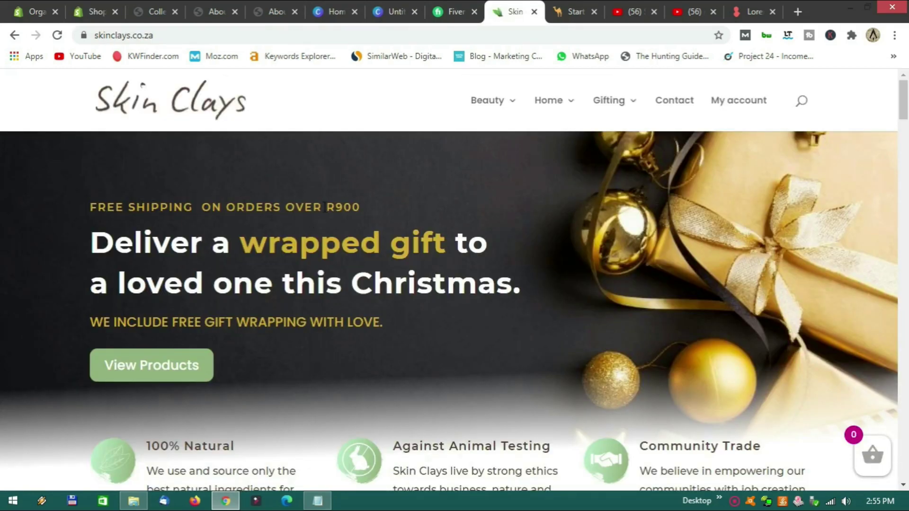
click(42, 6)
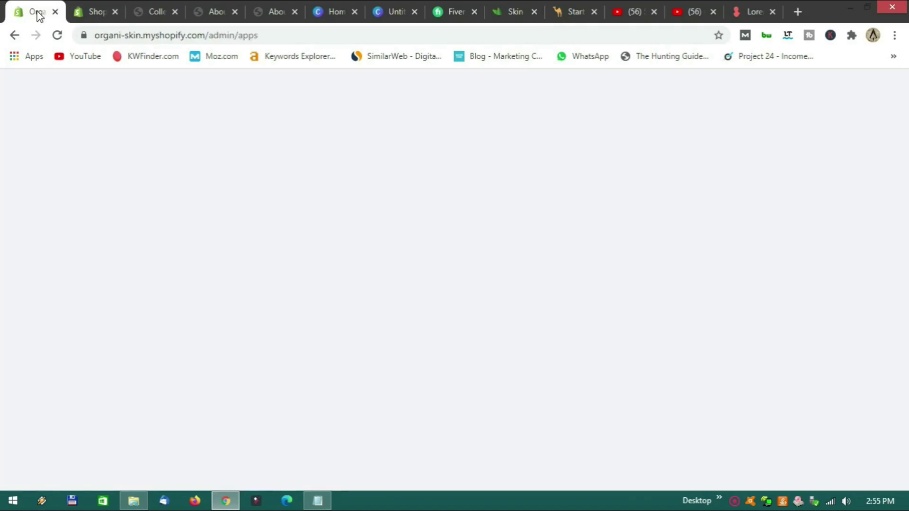
click(95, 12)
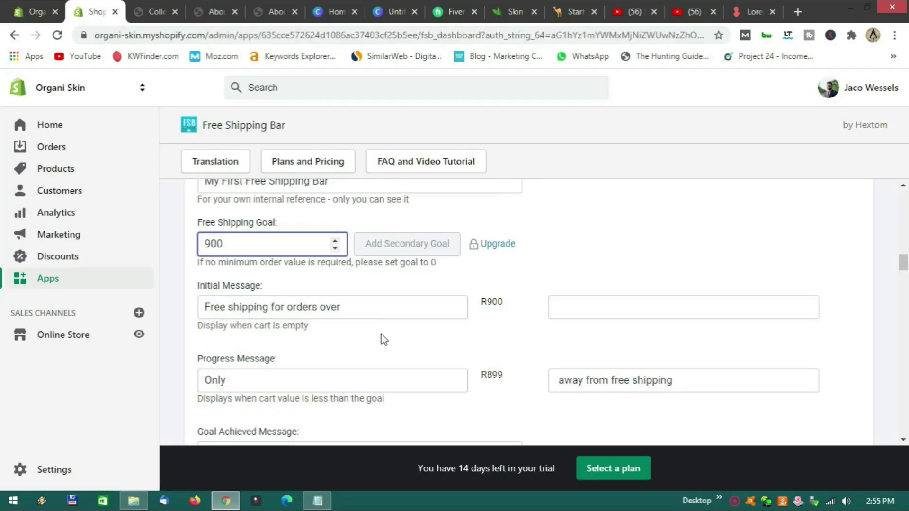
scroll(463, 340, down, 7)
scroll(463, 342, down, 10)
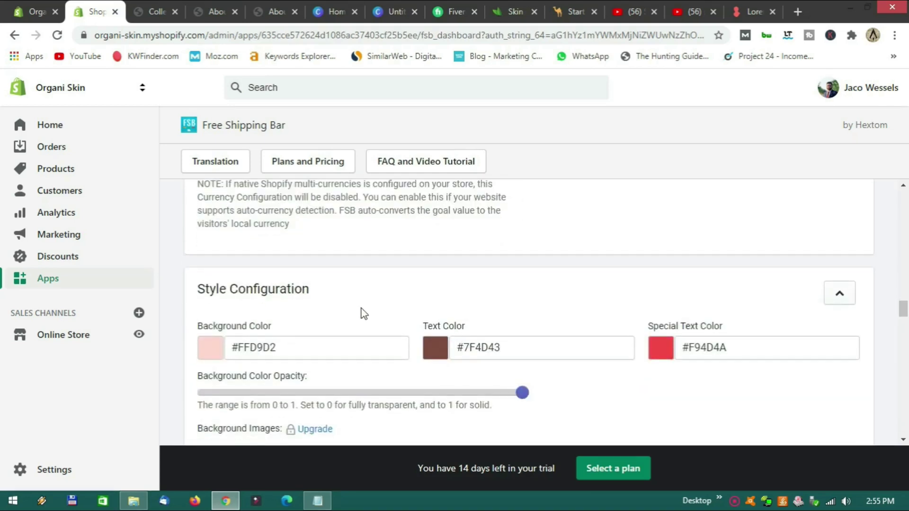
Set the bar's background colour to pink #F686A2, copied from saved colour notes.
scroll(362, 312, down, 1)
click(210, 282)
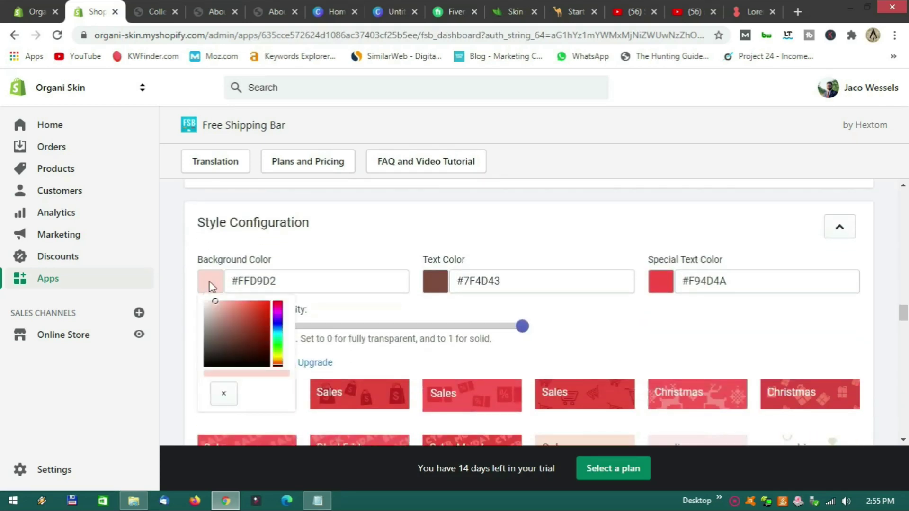
click(318, 501)
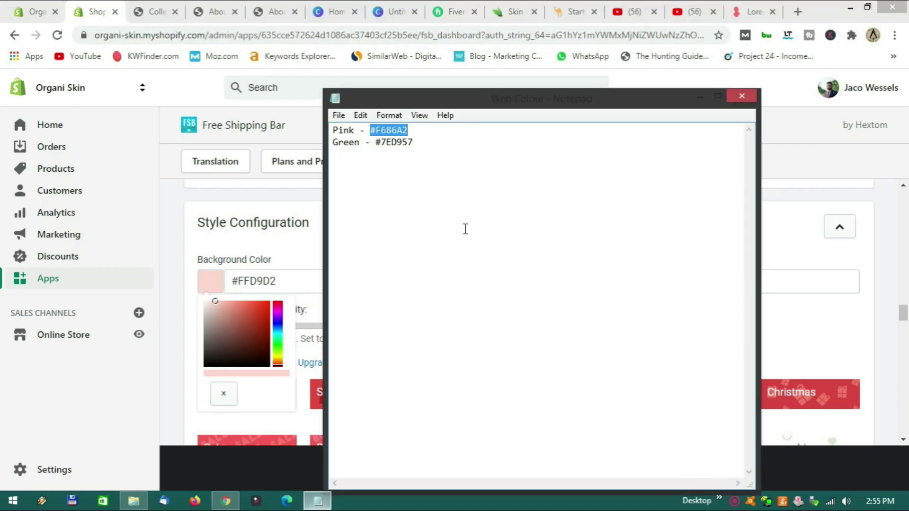
right_click(387, 130)
click(431, 176)
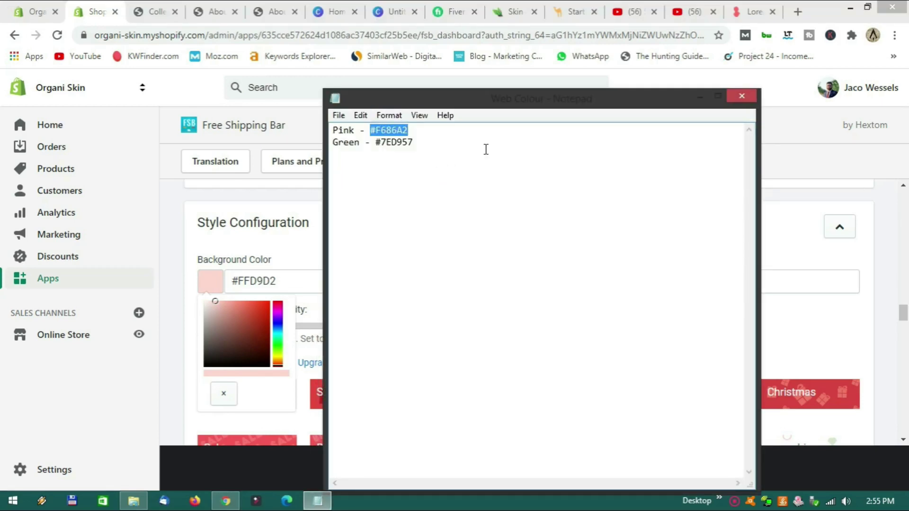
click(699, 97)
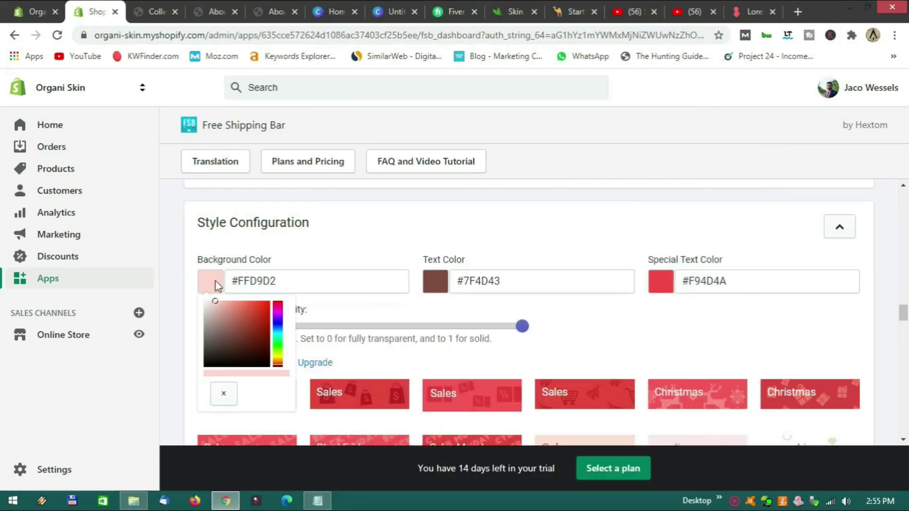
triple_click(250, 283)
key(ctrl+v)
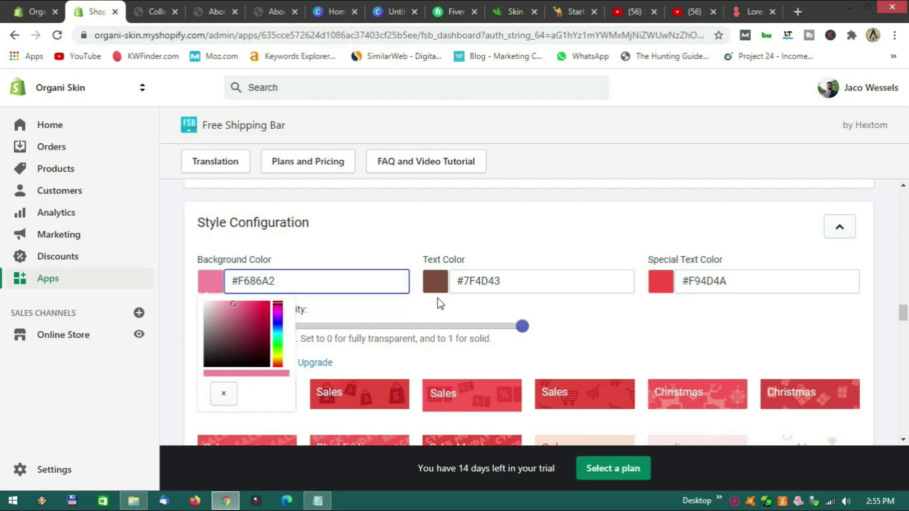
Make both the Text Color and Special Text Color black (#000000).
click(477, 281)
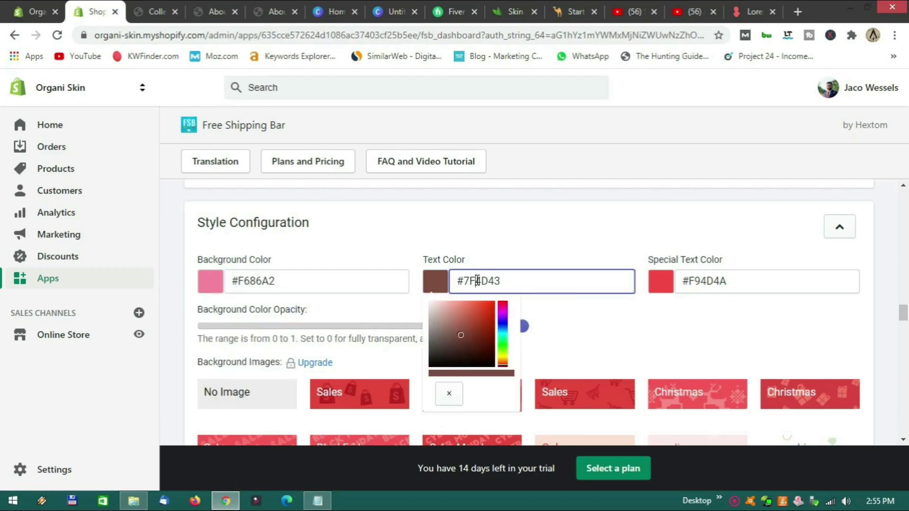
mouse_move(460, 336)
mouse_down()
mouse_move(456, 351)
mouse_move(426, 370)
mouse_up()
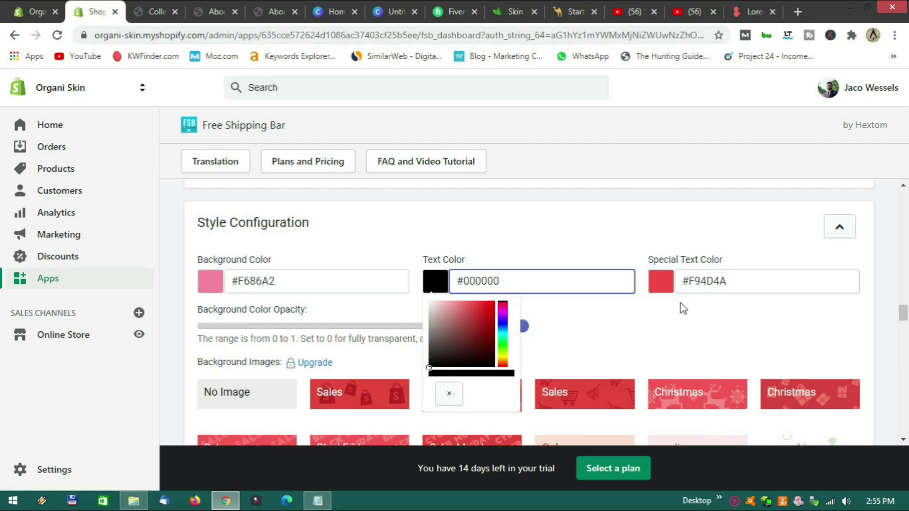
click(667, 292)
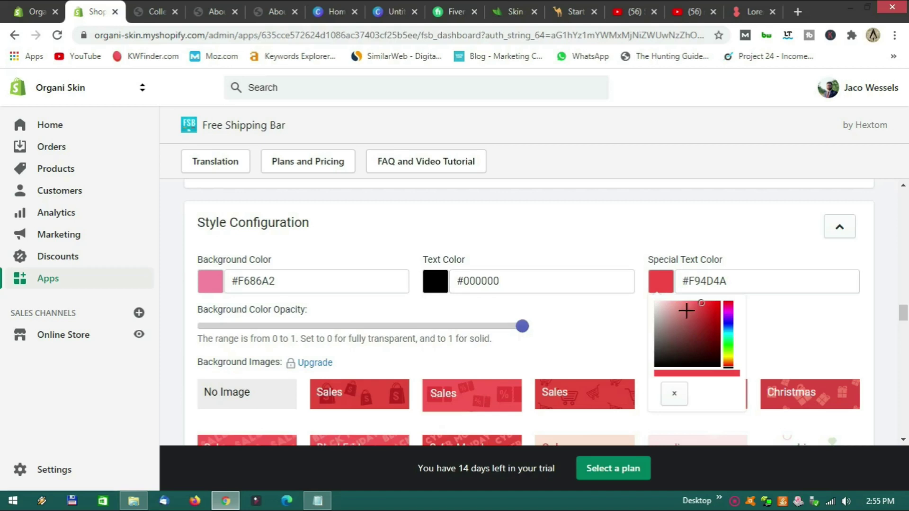
drag(702, 301, 665, 365)
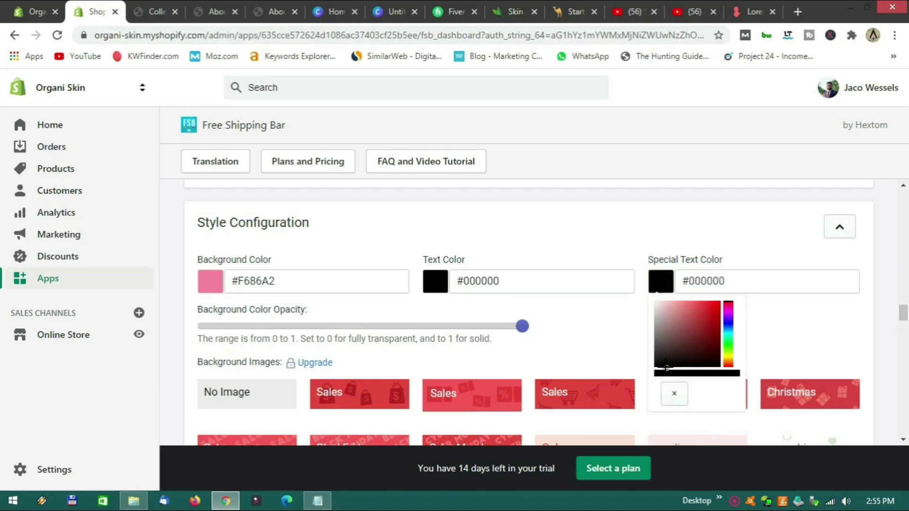
click(631, 329)
scroll(646, 332, down, 4)
scroll(646, 333, up, 15)
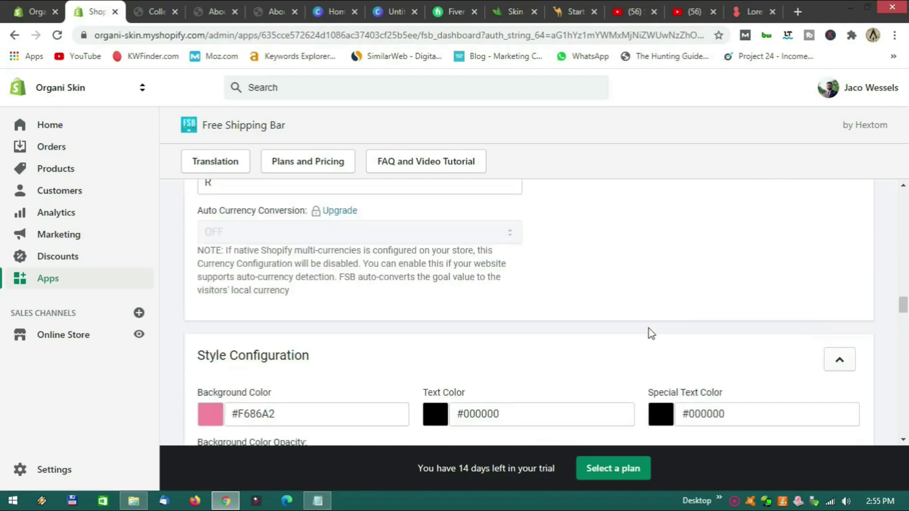
Save the pink-and-black bar and dismiss the 'Bar Created Successfully!' message.
scroll(838, 301, up, 8)
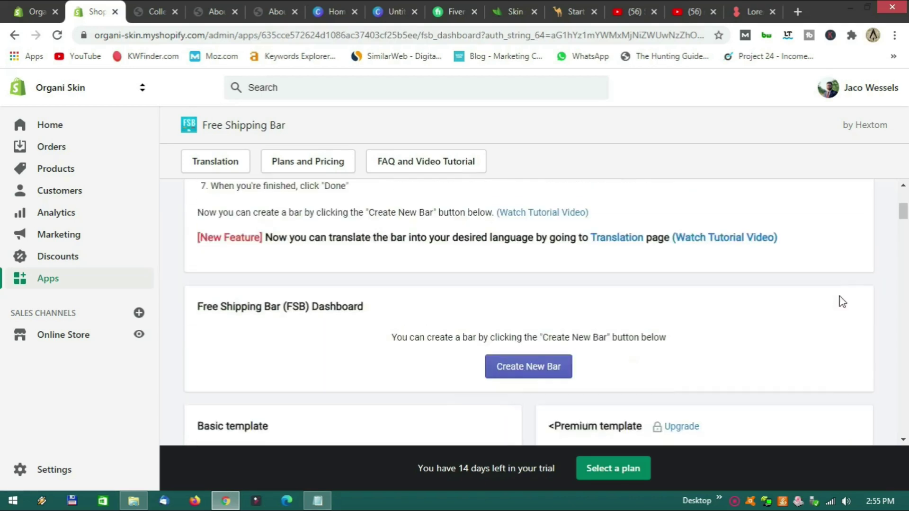
scroll(853, 292, down, 10)
scroll(770, 333, down, 15)
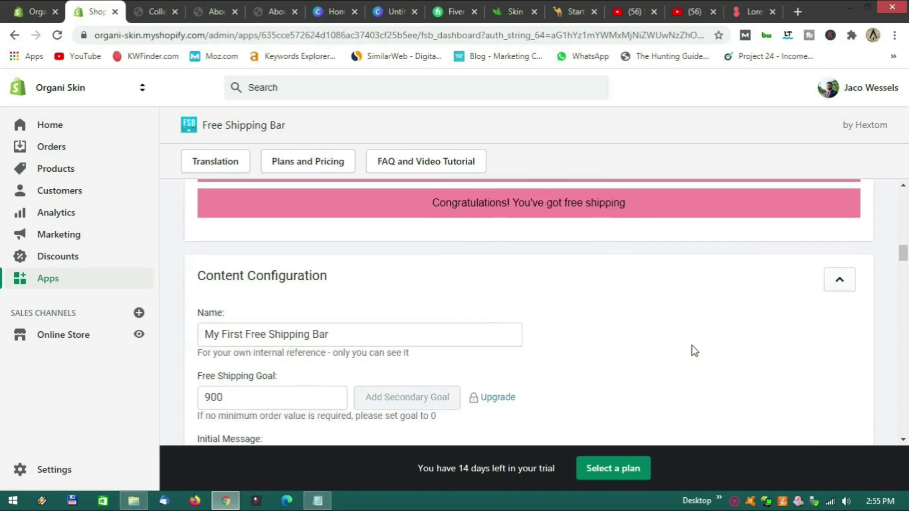
scroll(569, 340, down, 15)
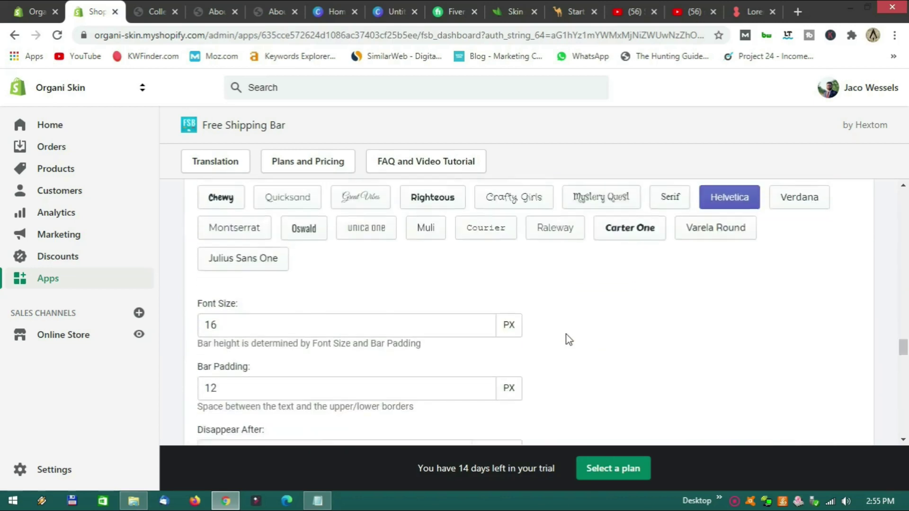
scroll(568, 339, down, 10)
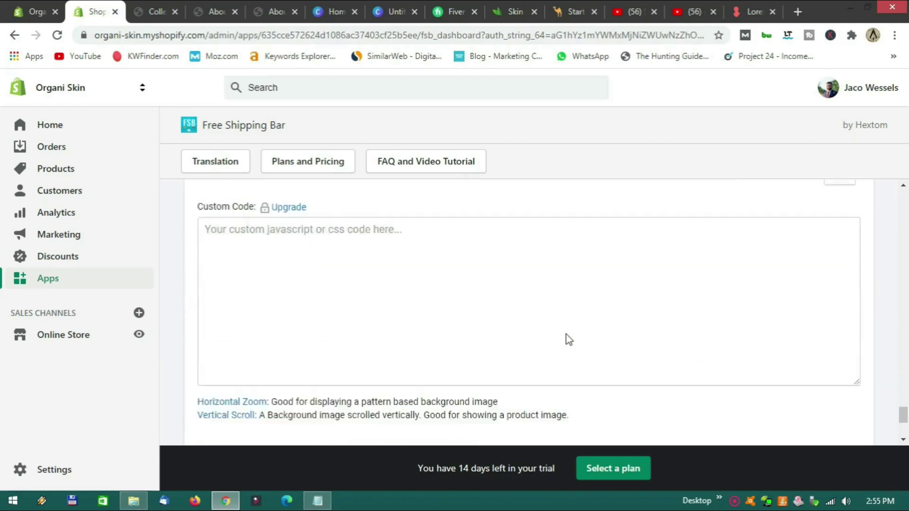
click(851, 287)
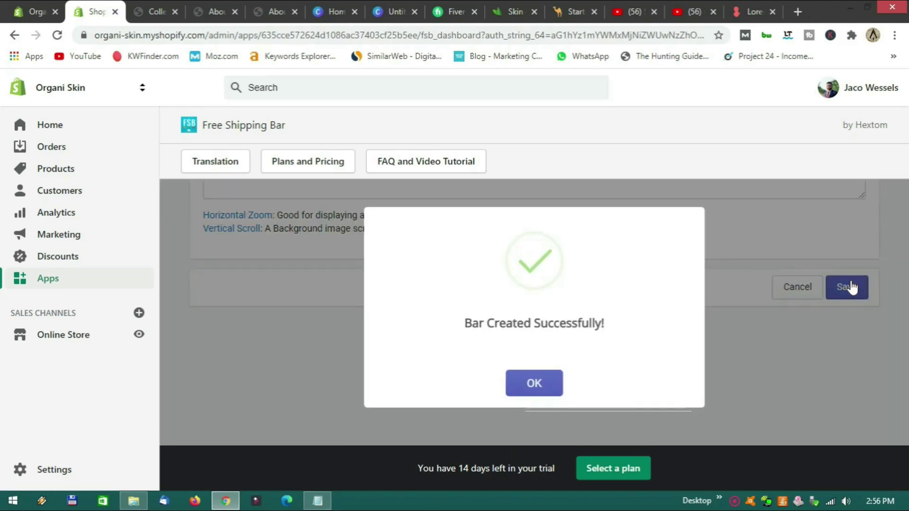
click(550, 384)
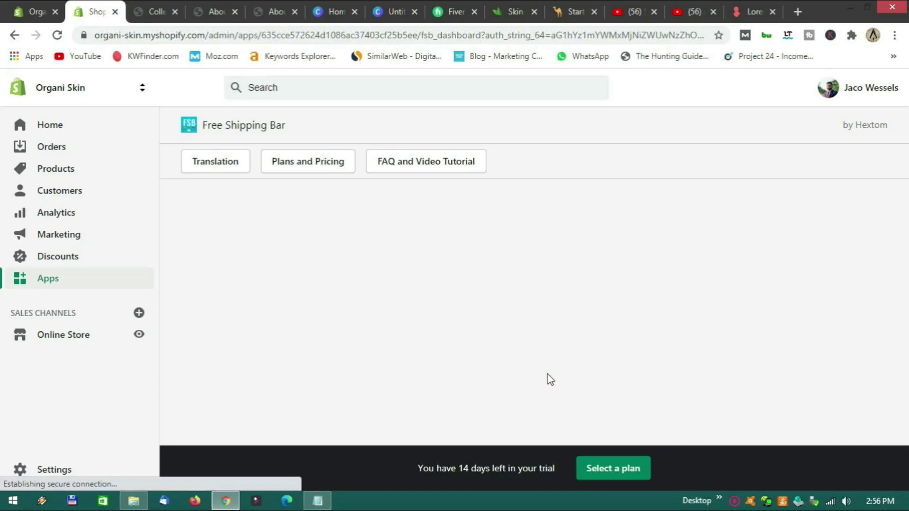
Open the live storefront, close the extra browser tabs, and open the cart.
click(139, 336)
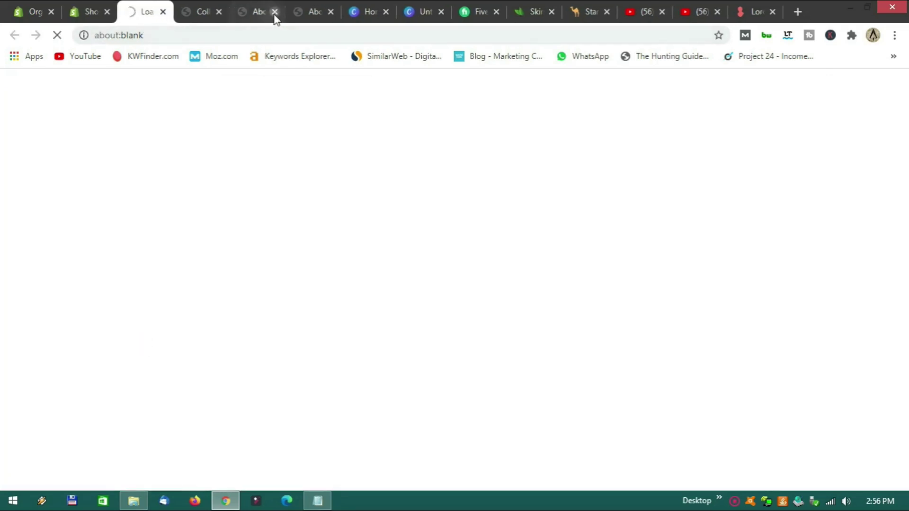
click(219, 13)
click(219, 13)
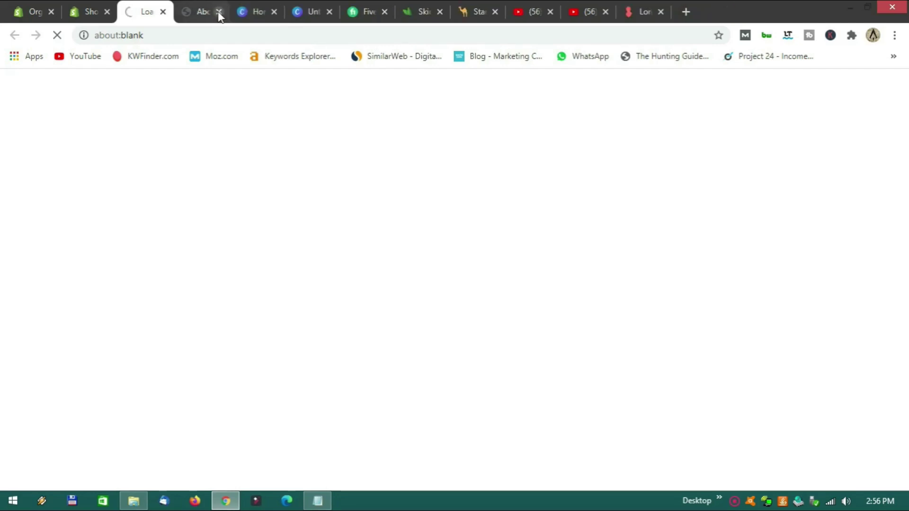
click(219, 13)
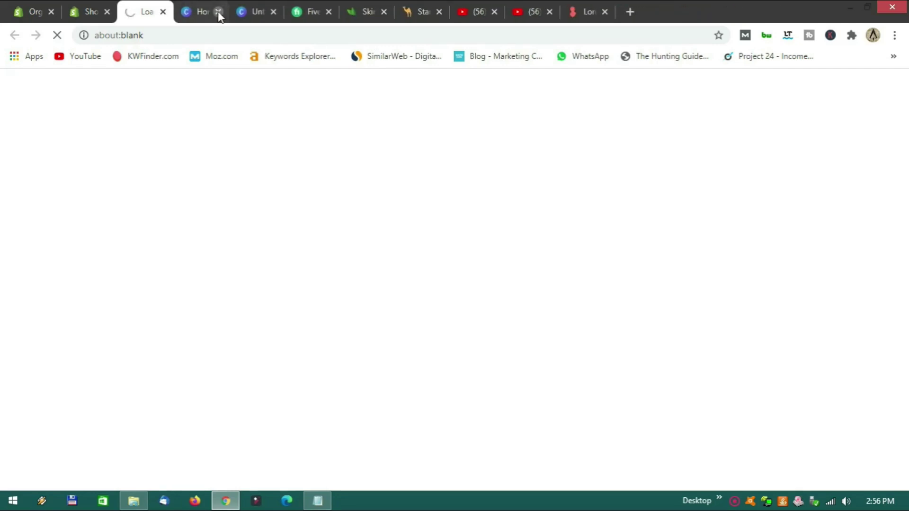
click(219, 13)
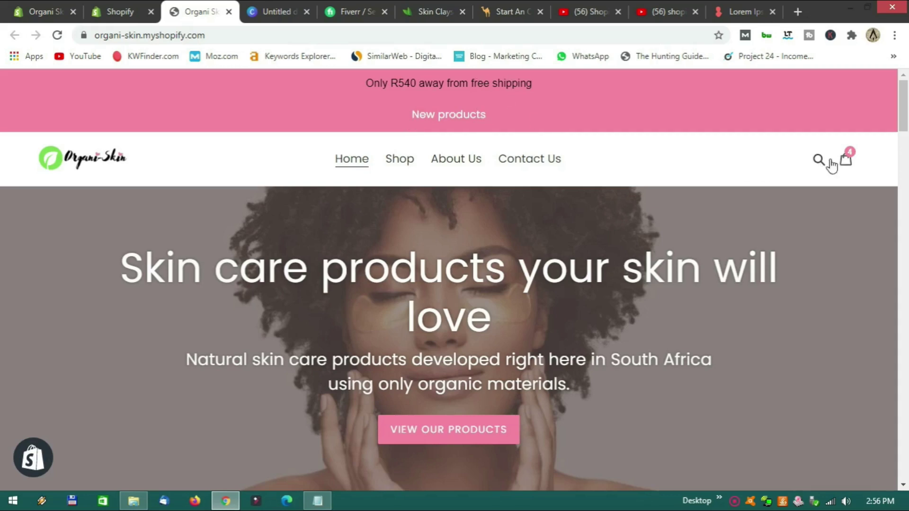
click(845, 162)
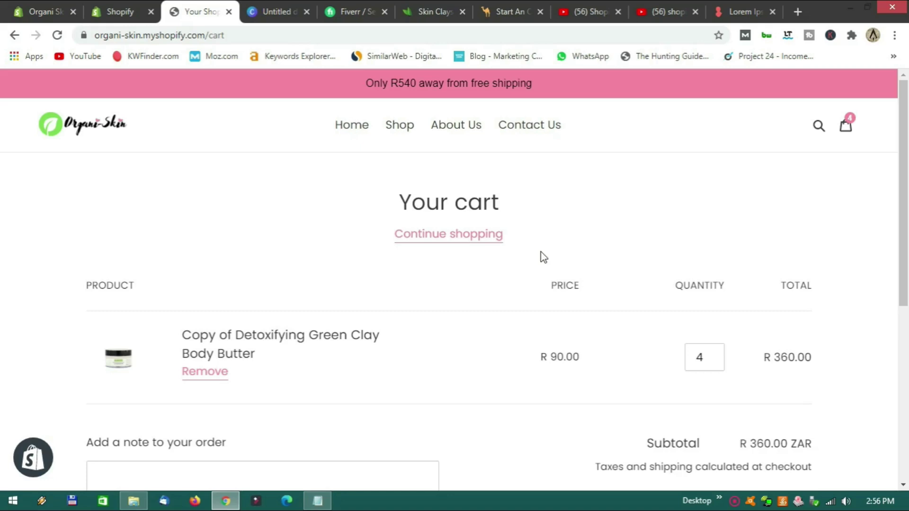
Adjust the body butter quantity to 12 so the R 1,080.00 cart triggers free shipping.
click(699, 358)
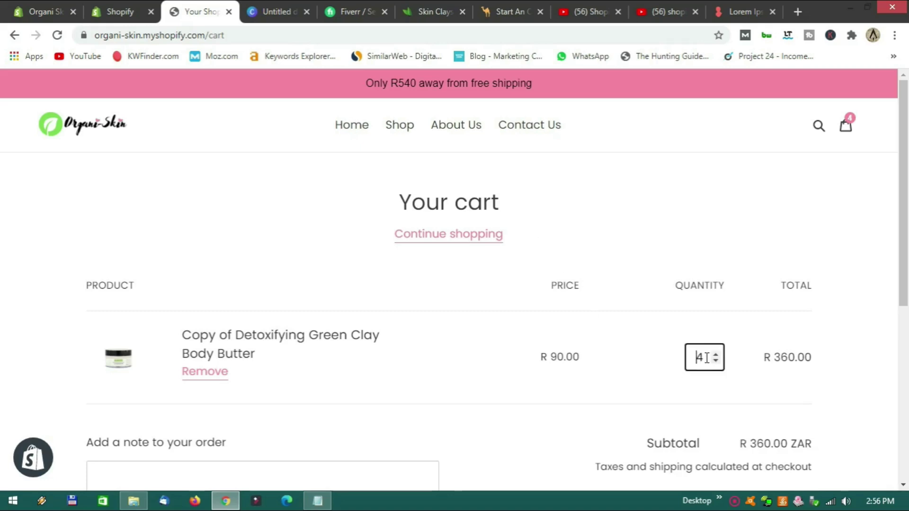
click(715, 355)
click(715, 355)
click(716, 355)
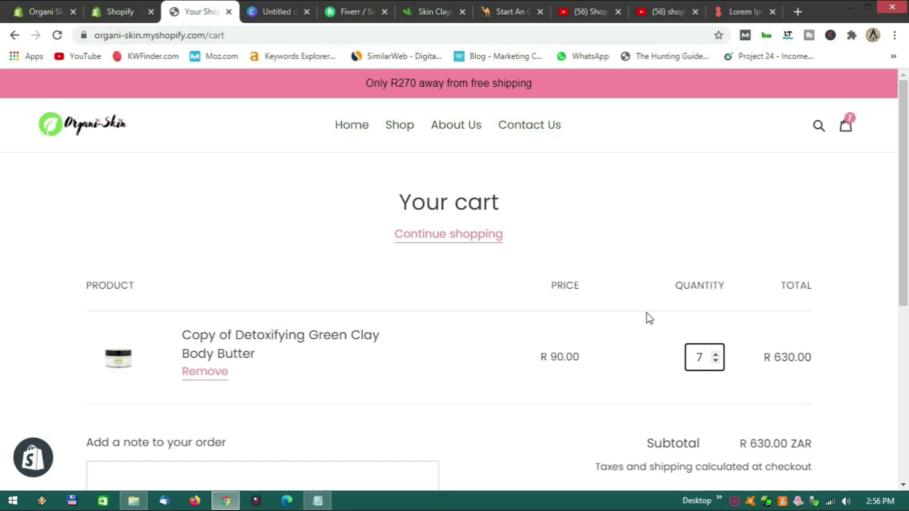
click(715, 355)
click(715, 355)
click(715, 360)
click(715, 361)
click(715, 360)
click(715, 360)
click(715, 360)
click(715, 360)
click(715, 355)
click(715, 354)
click(715, 354)
click(715, 354)
click(716, 355)
click(716, 354)
click(716, 354)
click(716, 354)
click(715, 354)
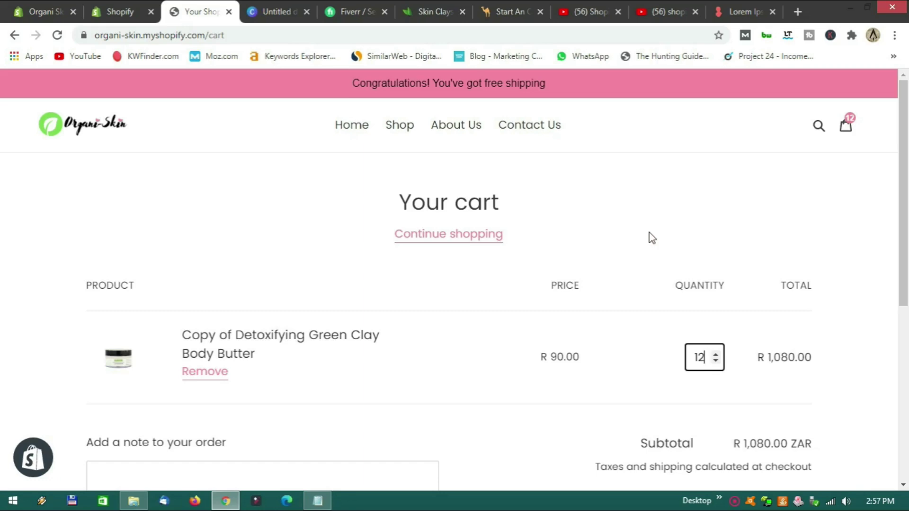
scroll(650, 234, down, 6)
scroll(625, 253, up, 7)
Return to the admin tab and review My First Free Shipping Bar on the dashboard.
click(121, 12)
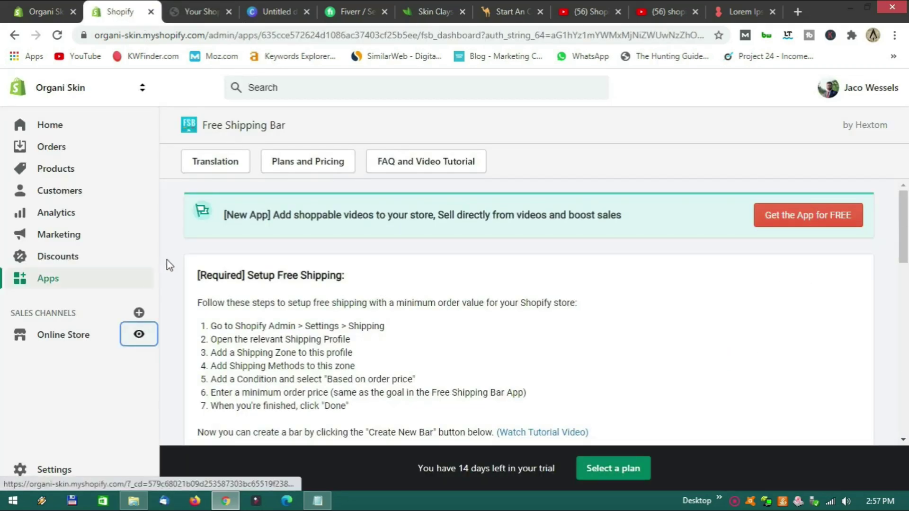
scroll(170, 275, down, 8)
scroll(173, 275, down, 4)
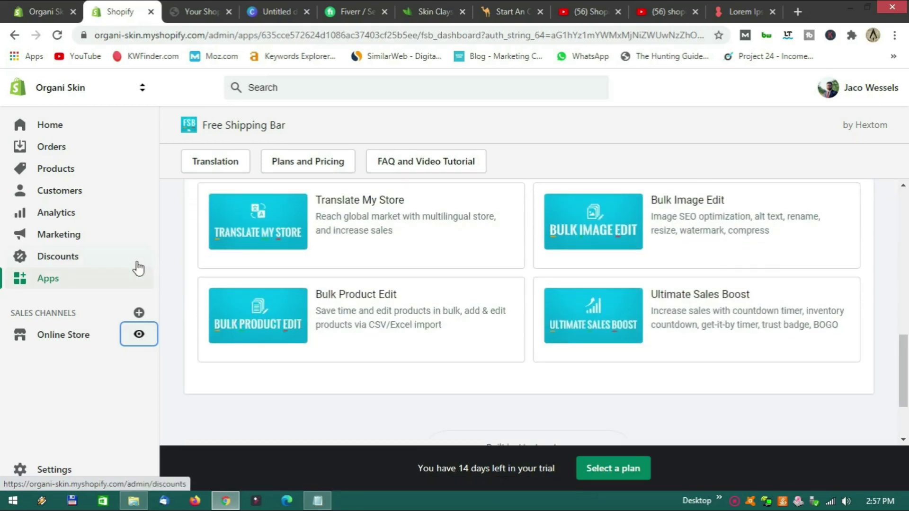
scroll(171, 251, up, 12)
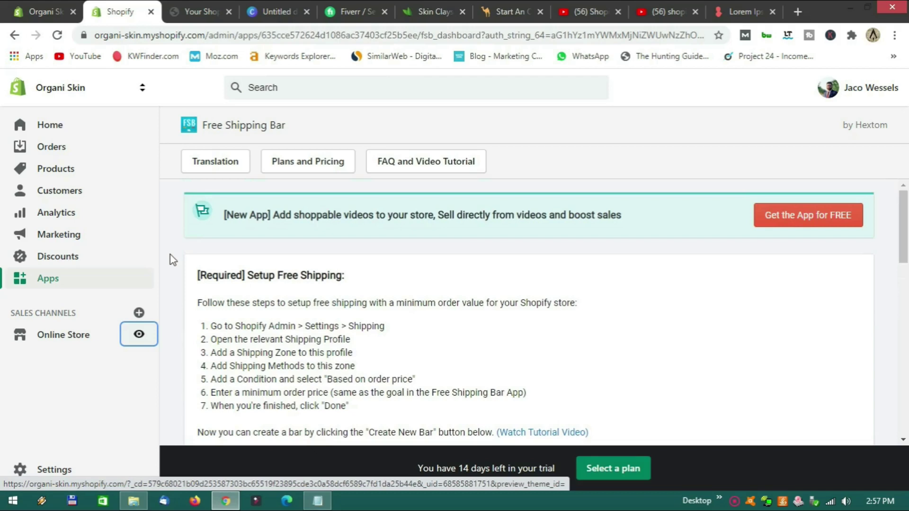
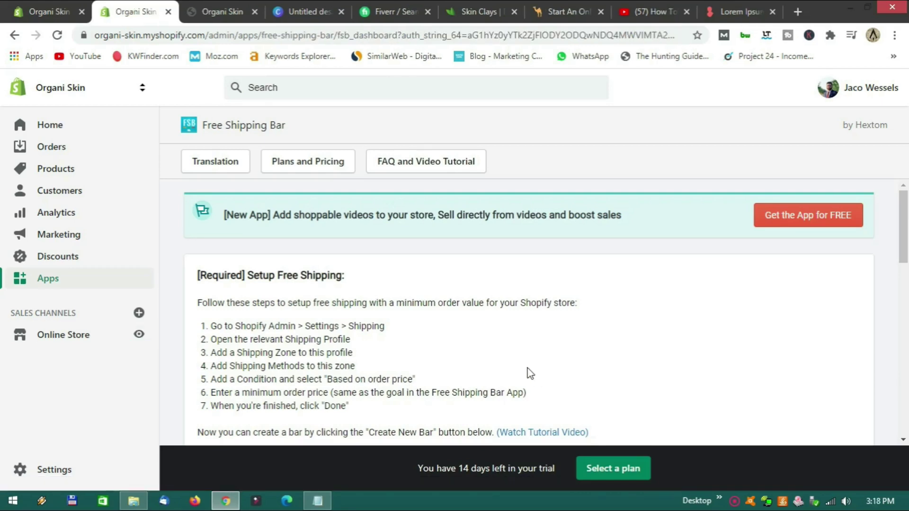
Review the general rates under Shipping and delivery settings and start a new shipping profile.
click(64, 473)
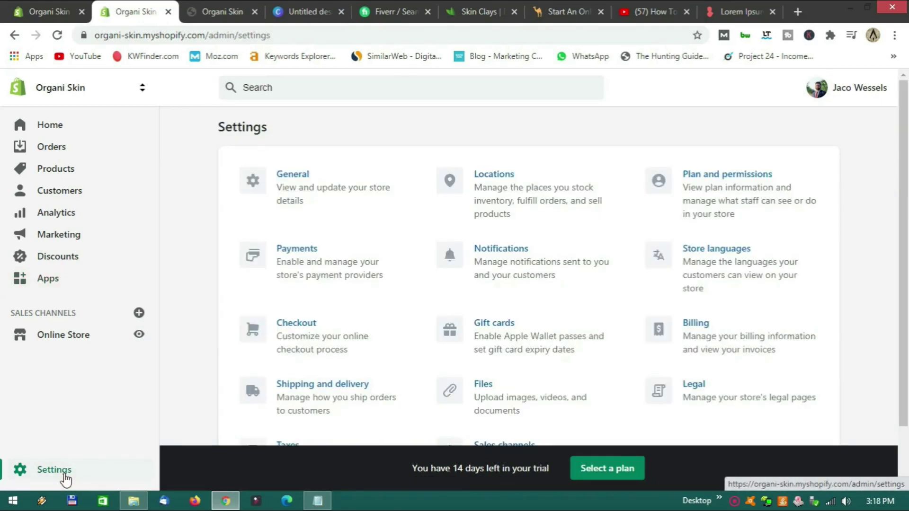
scroll(320, 327, down, 2)
click(321, 328)
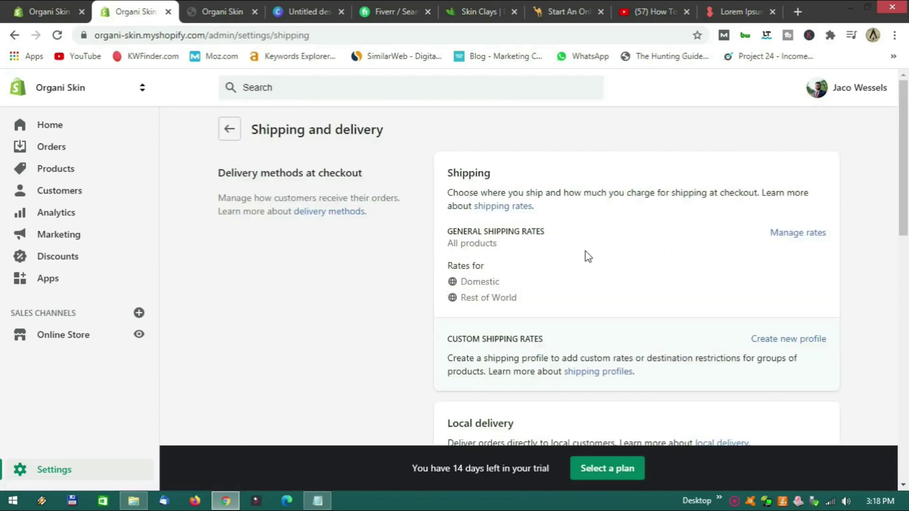
scroll(586, 258, down, 4)
scroll(598, 282, up, 5)
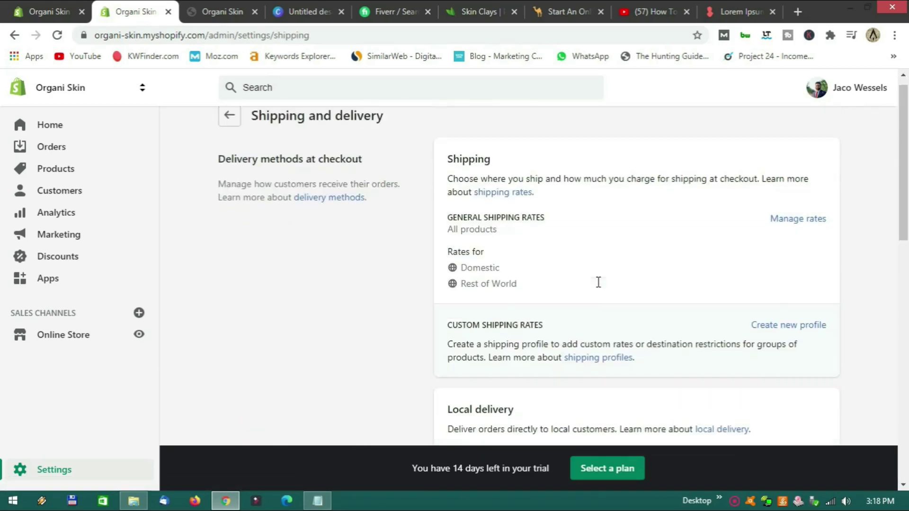
scroll(598, 282, down, 5)
scroll(552, 297, up, 3)
scroll(552, 298, down, 3)
scroll(552, 312, up, 4)
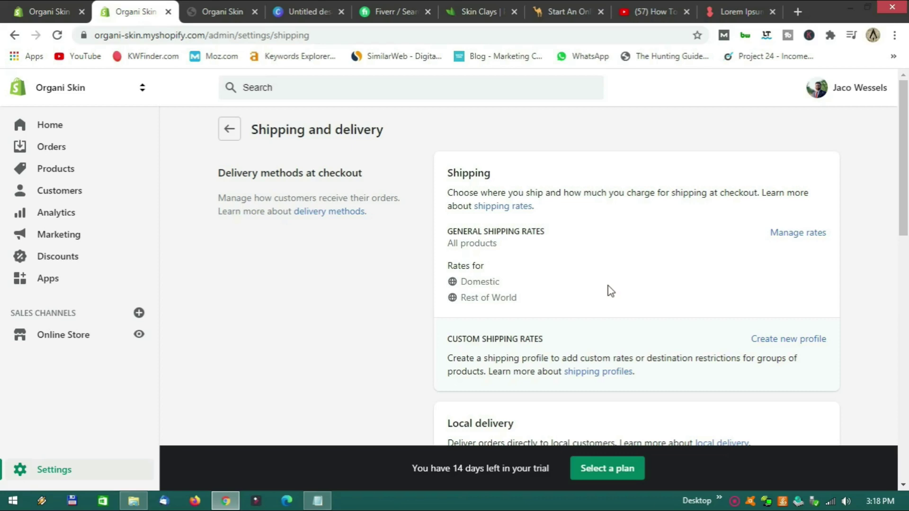
scroll(609, 289, down, 2)
scroll(615, 283, up, 2)
scroll(714, 290, down, 1)
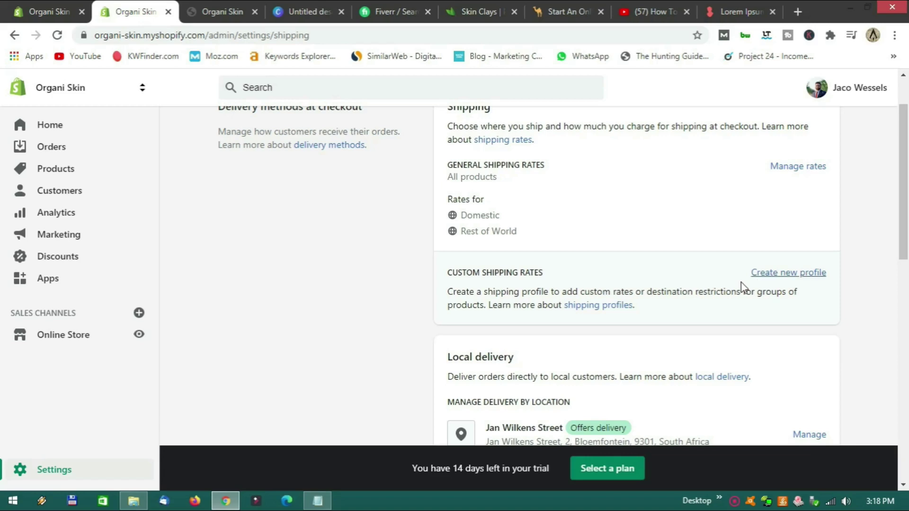
click(767, 283)
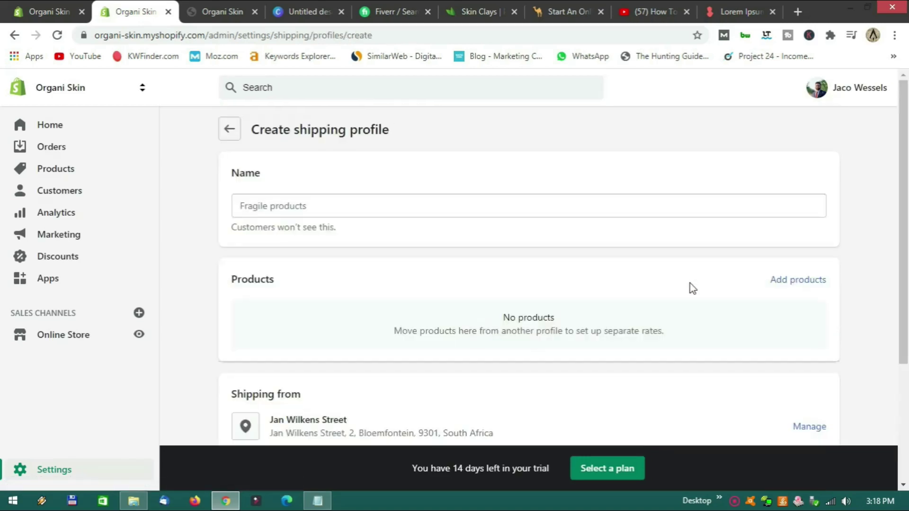
Name the new profile 'Standard Shipping' and add all displayed products to it.
click(308, 210)
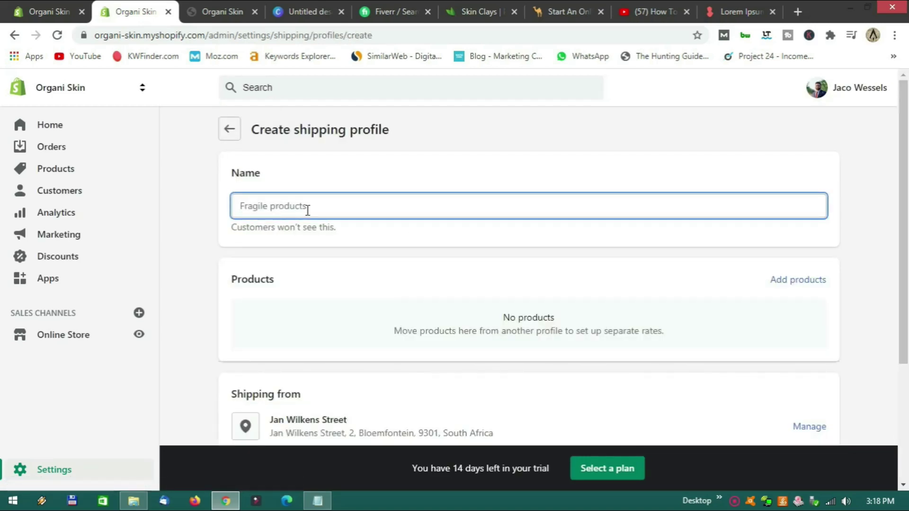
text(St)
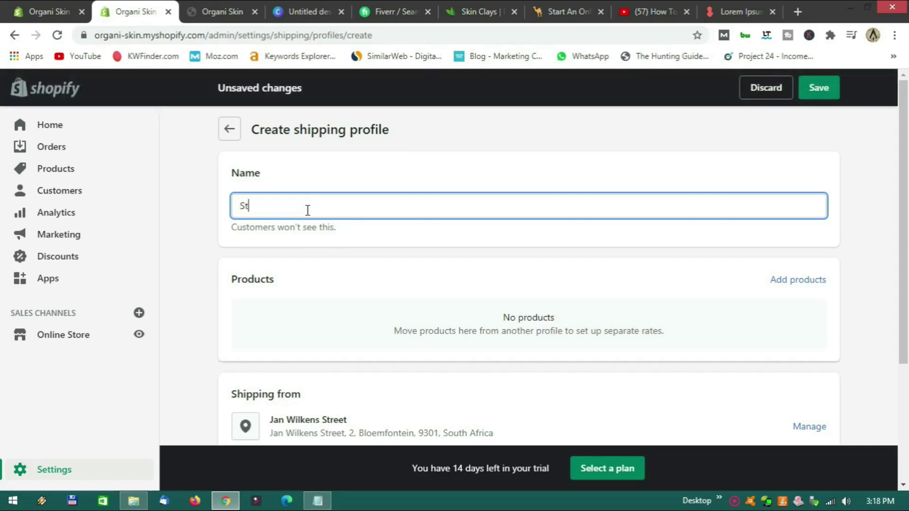
text(andard Shipping)
click(777, 282)
click(260, 187)
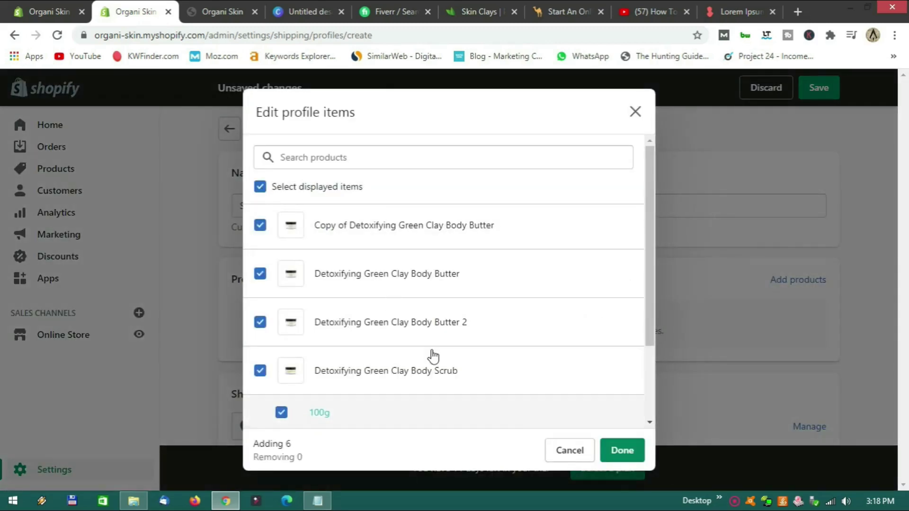
click(615, 450)
scroll(478, 339, down, 6)
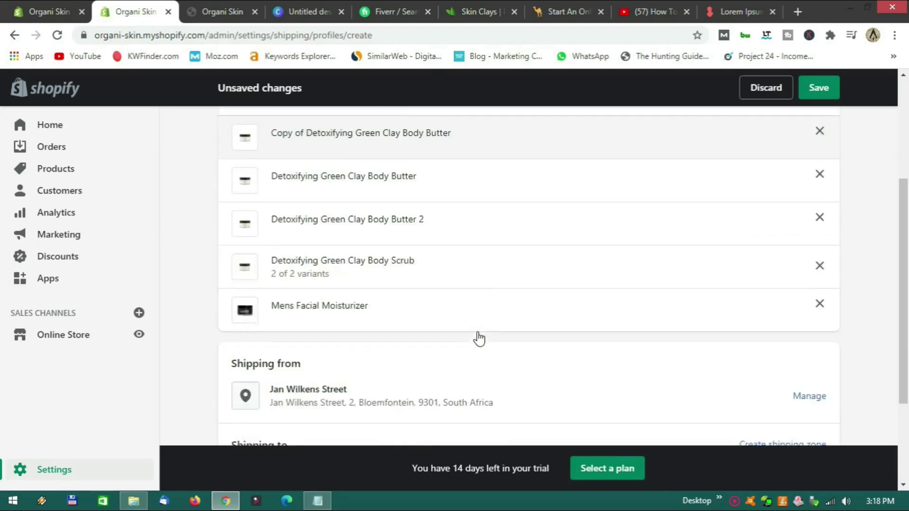
scroll(479, 338, up, 1)
scroll(540, 319, down, 2)
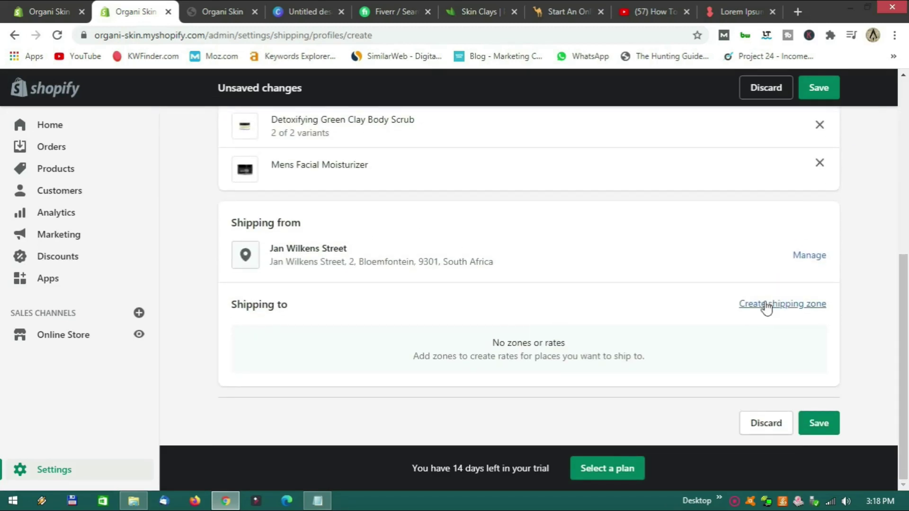
Create a shipping zone named 'SA' covering all of South Africa.
click(767, 310)
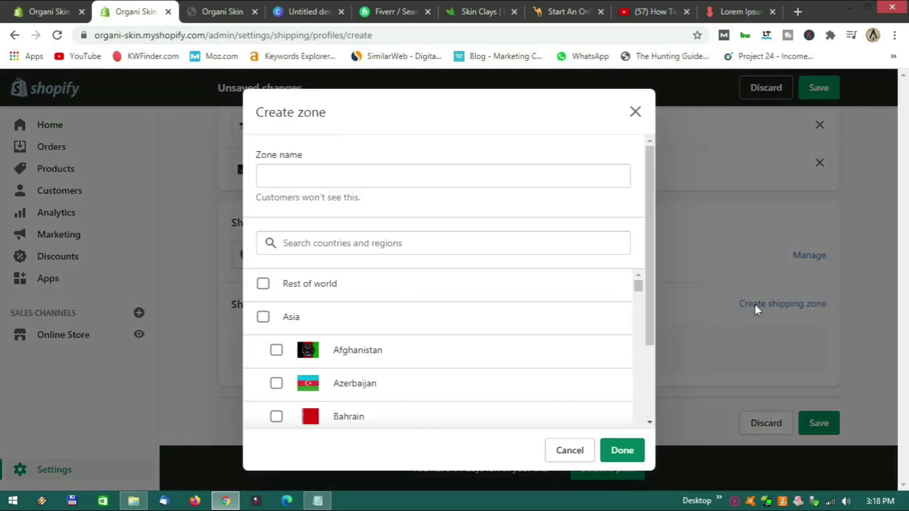
click(298, 172)
text(SA)
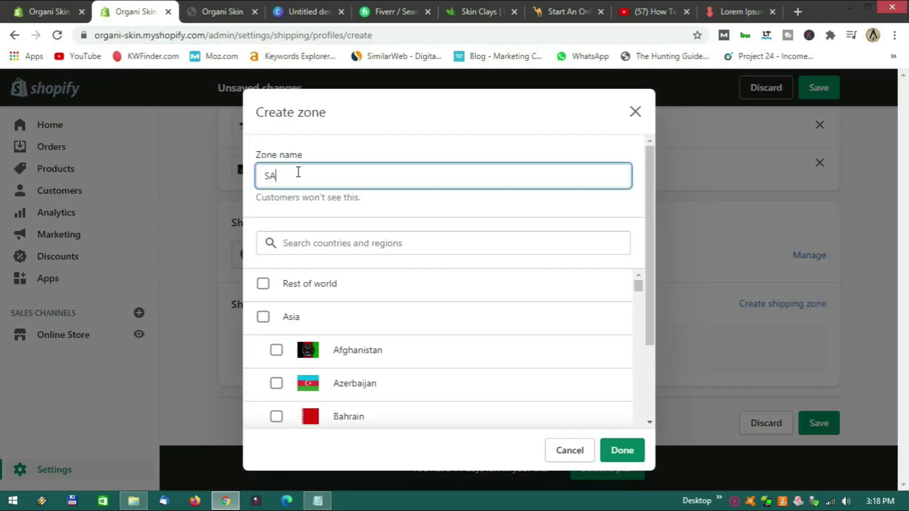
click(319, 238)
text(South A)
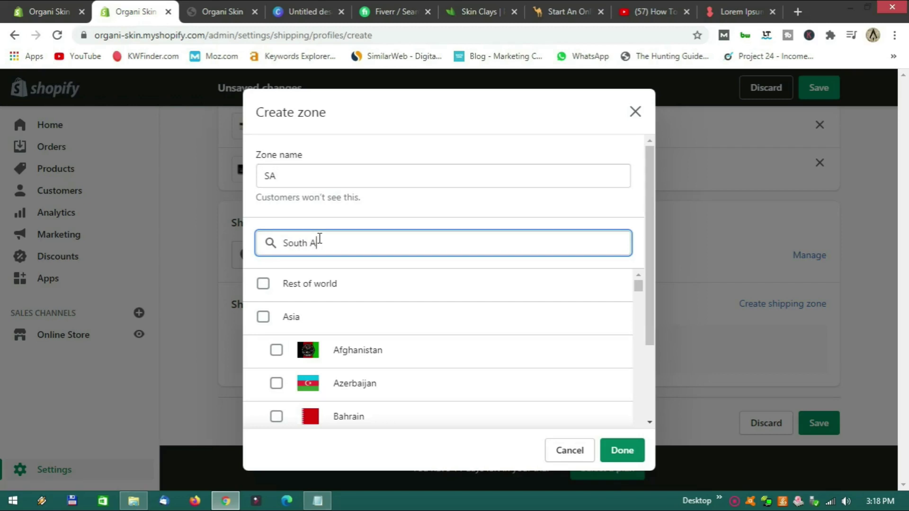
text(frica)
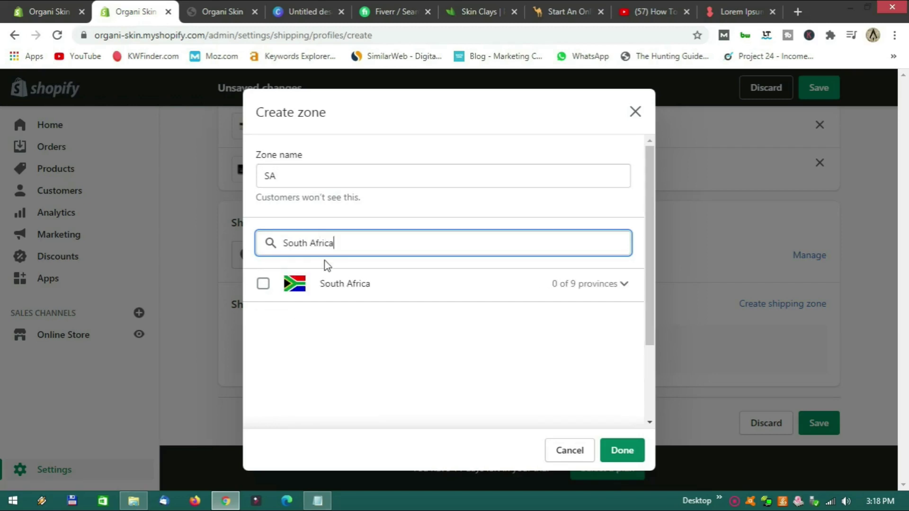
click(363, 284)
click(622, 452)
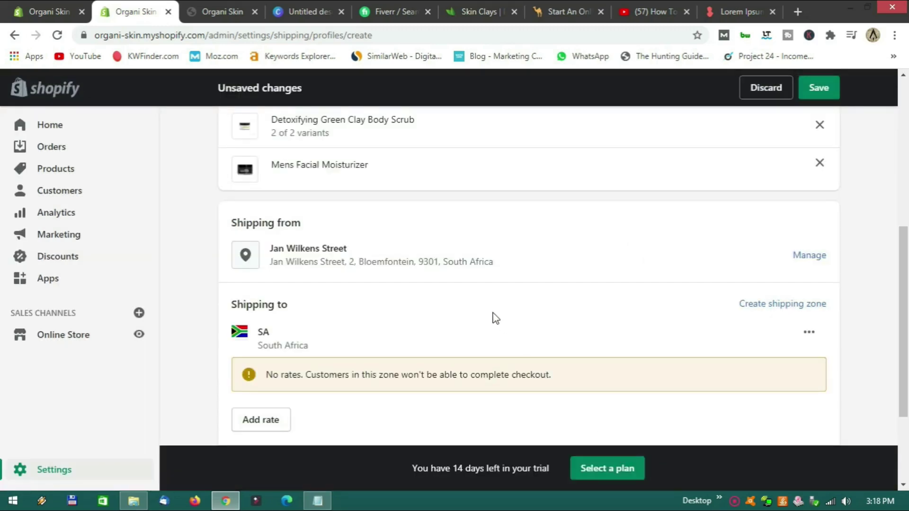
scroll(496, 320, down, 3)
Add a 'Standard' rate of R 100.00 to the SA zone.
click(264, 289)
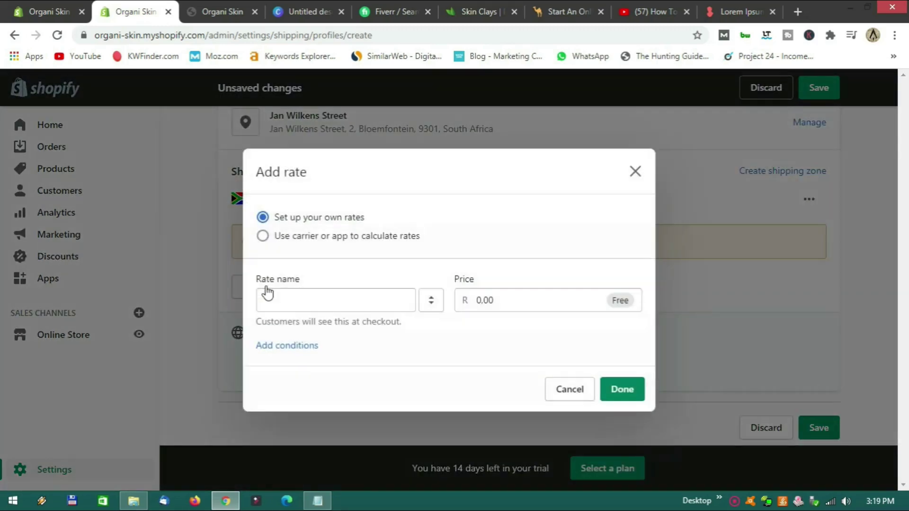
click(355, 305)
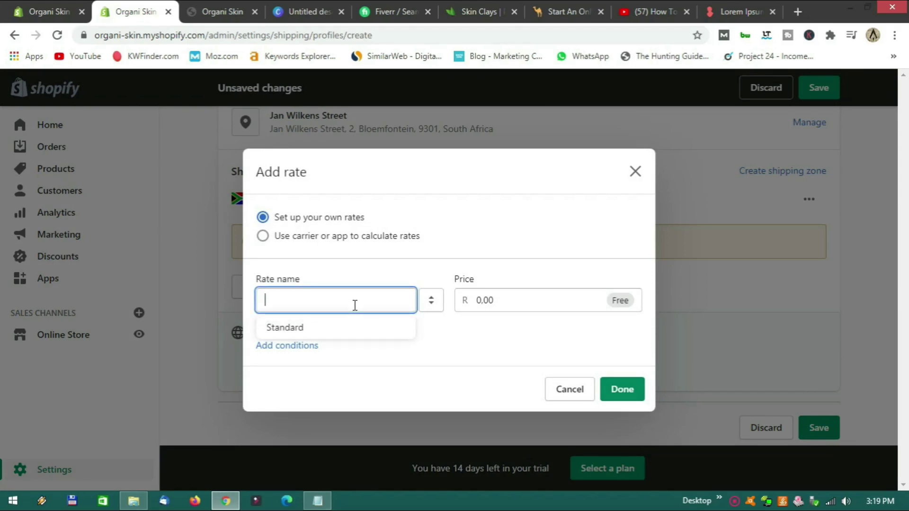
click(348, 327)
drag(477, 300, 497, 300)
text(100.00)
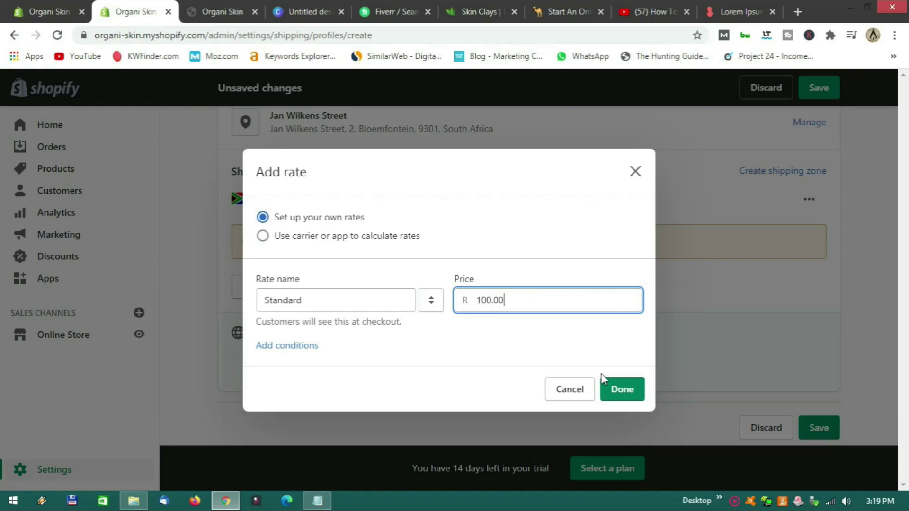
click(619, 389)
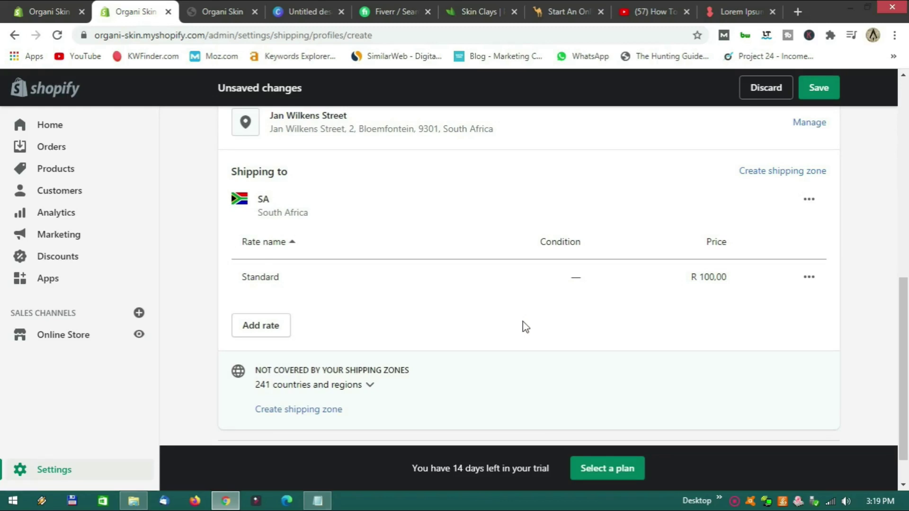
scroll(523, 321, up, 2)
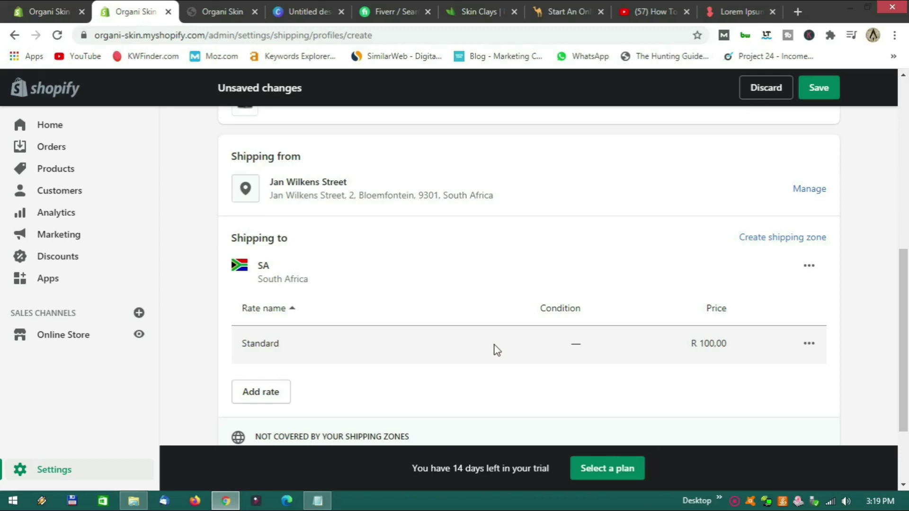
scroll(502, 346, down, 3)
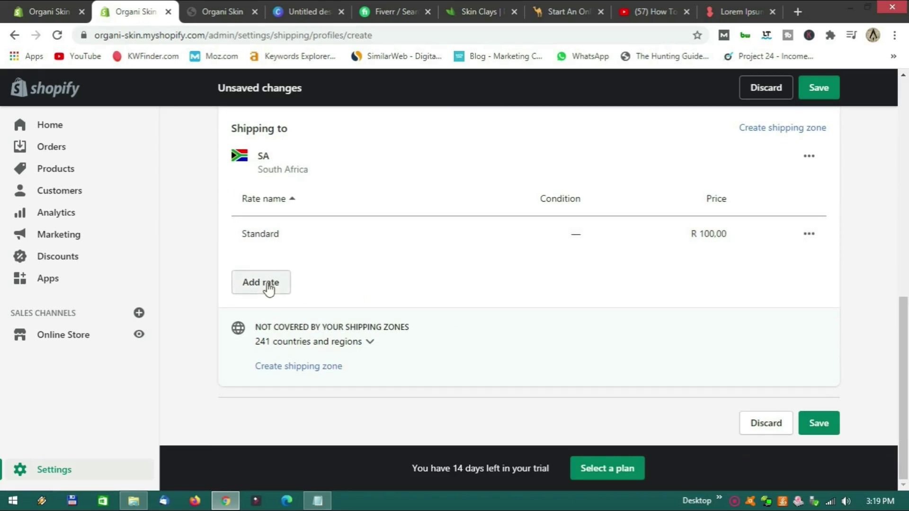
Add a 'Free Shipping' rate based on order price, with a minimum of R 900.
click(265, 285)
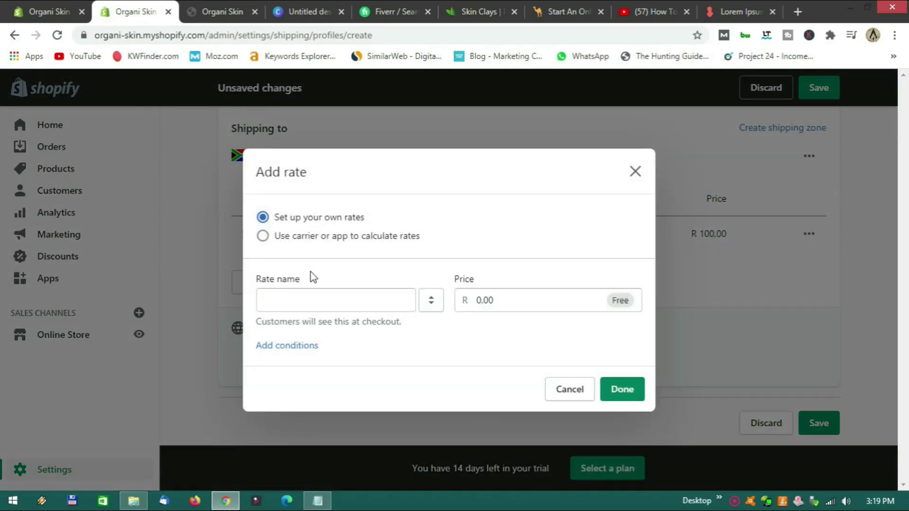
click(327, 304)
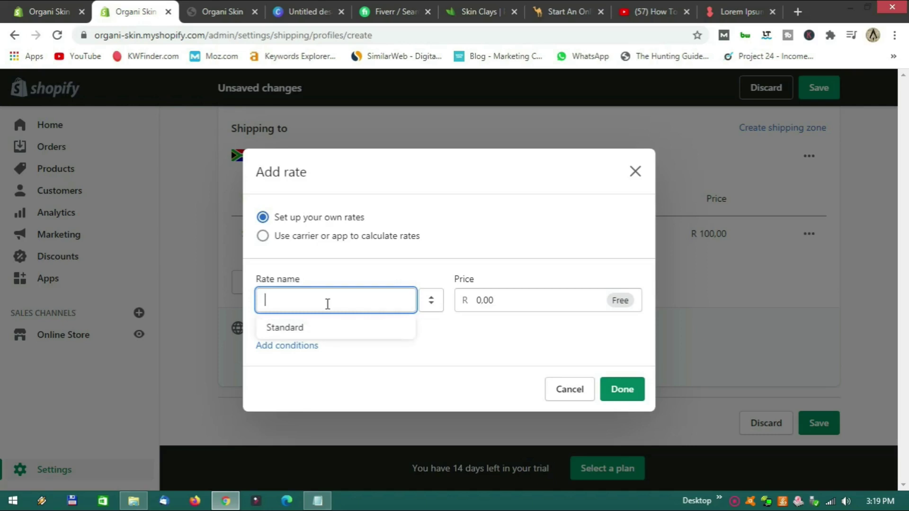
text(Free S)
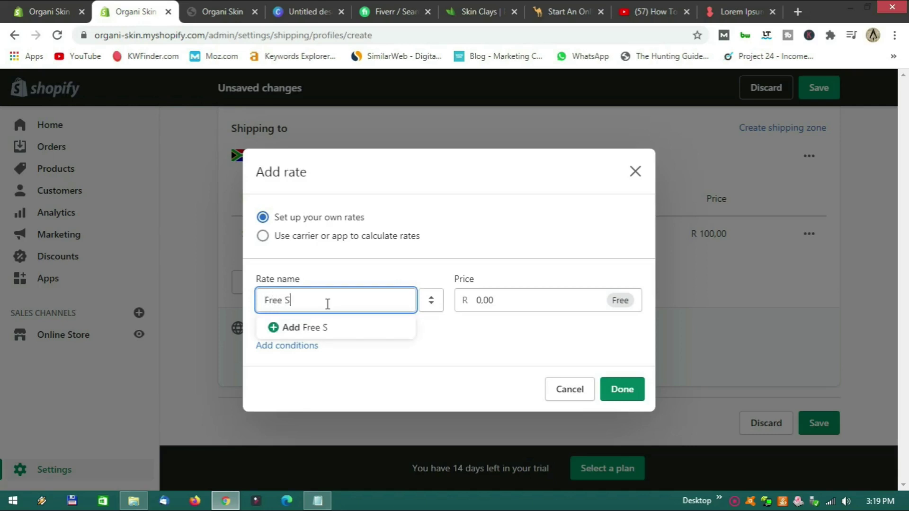
text(hippin)
text(g)
click(332, 327)
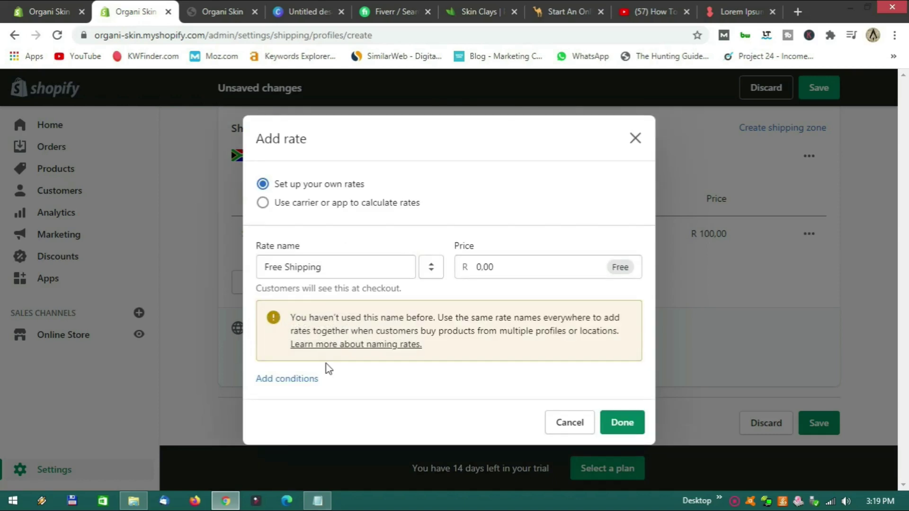
click(307, 380)
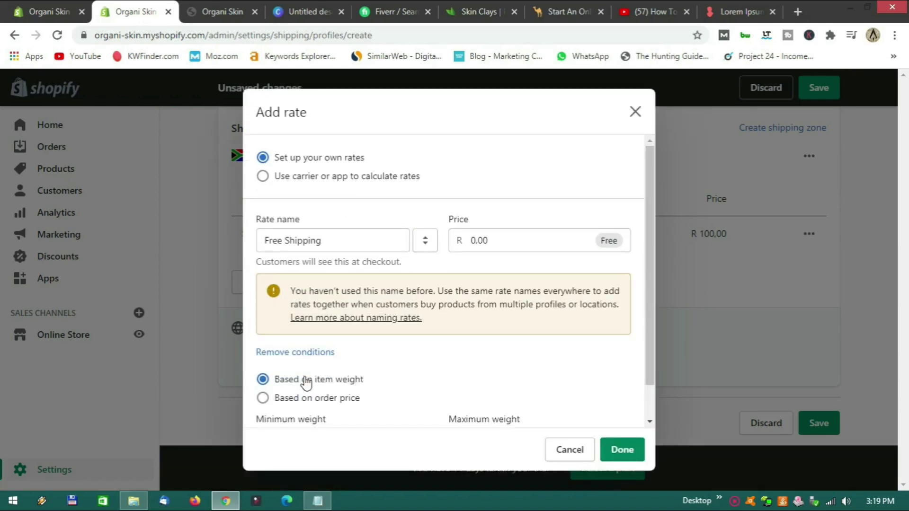
scroll(373, 361, down, 1)
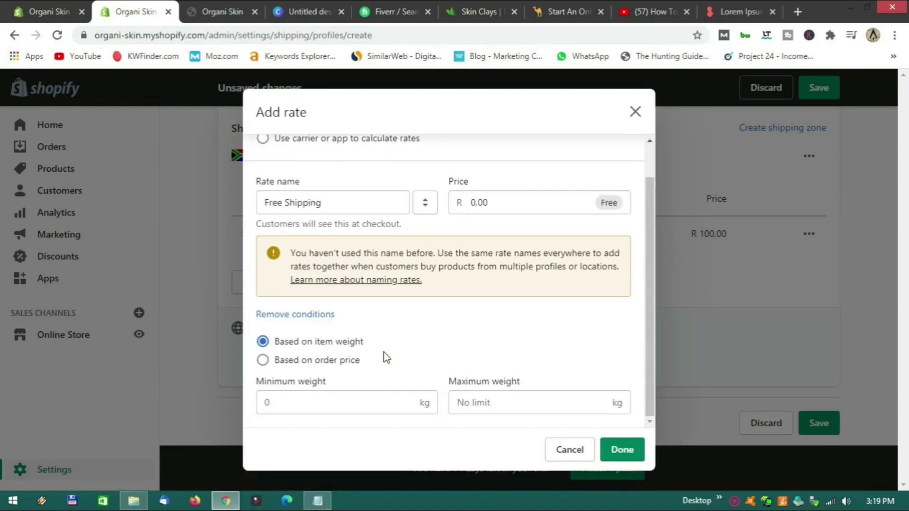
click(306, 363)
click(297, 402)
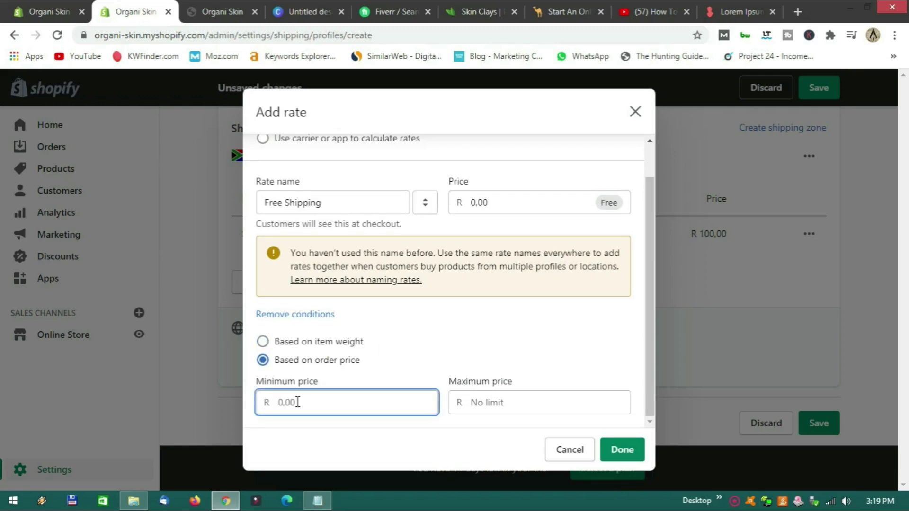
text(900)
click(615, 455)
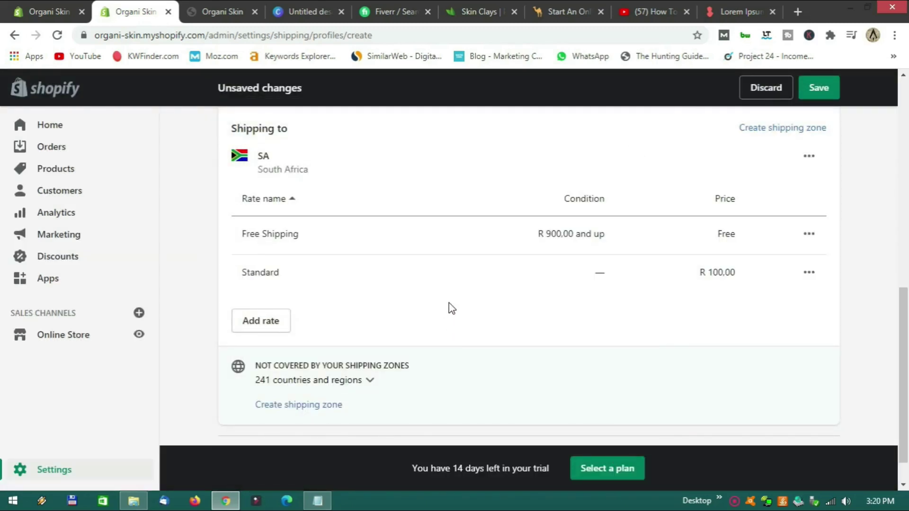
scroll(450, 307, up, 2)
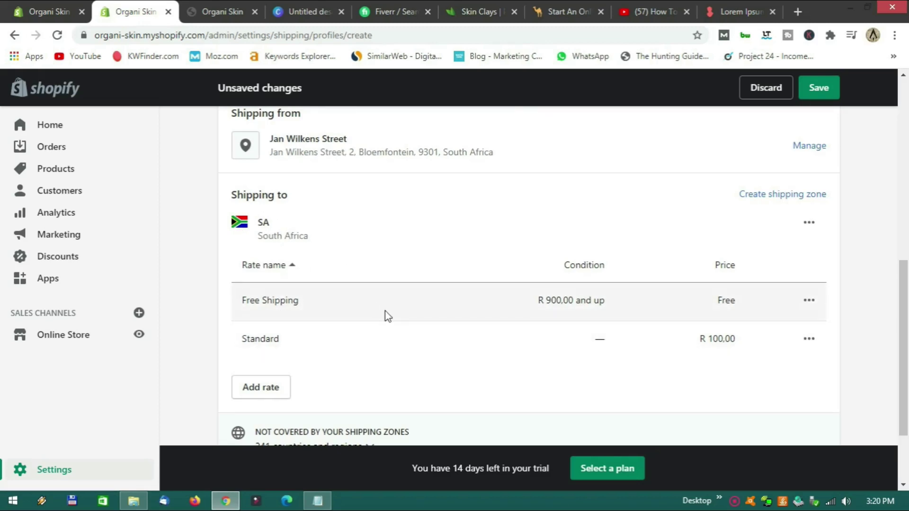
Save the shipping profile and start customizing the Debut theme.
click(820, 89)
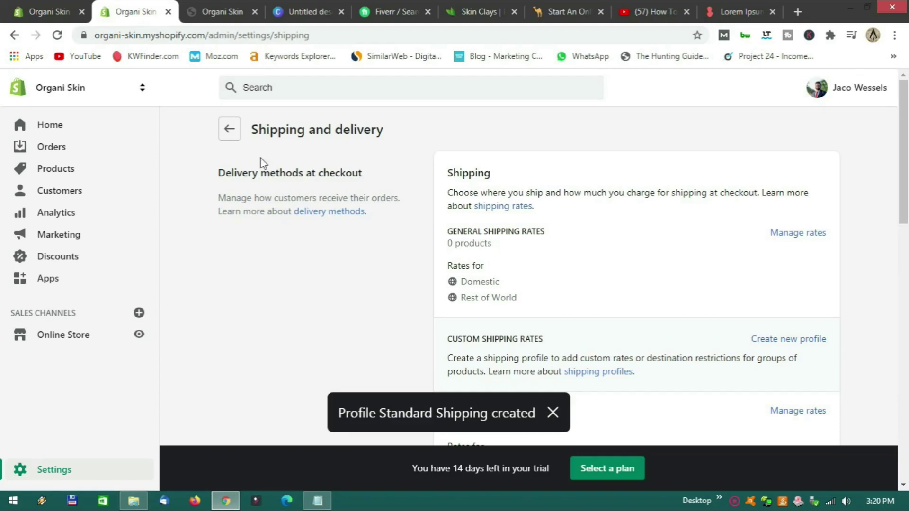
click(84, 337)
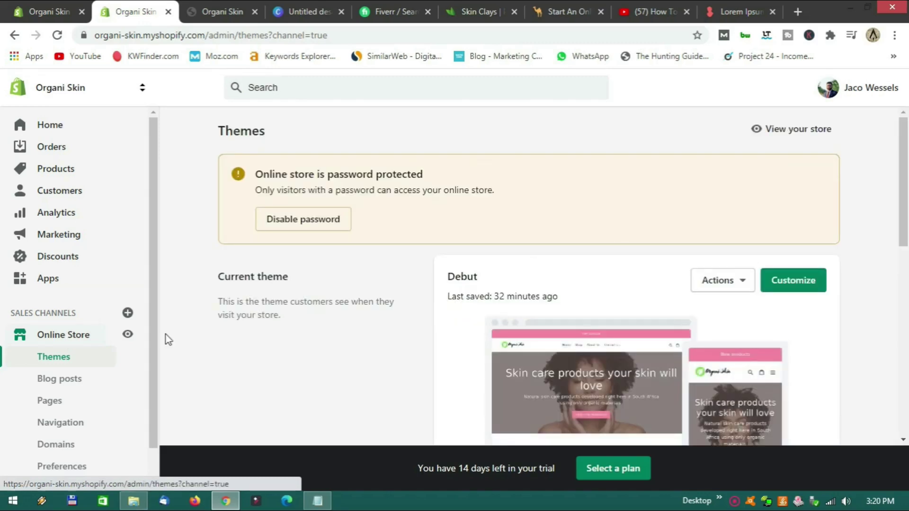
click(784, 286)
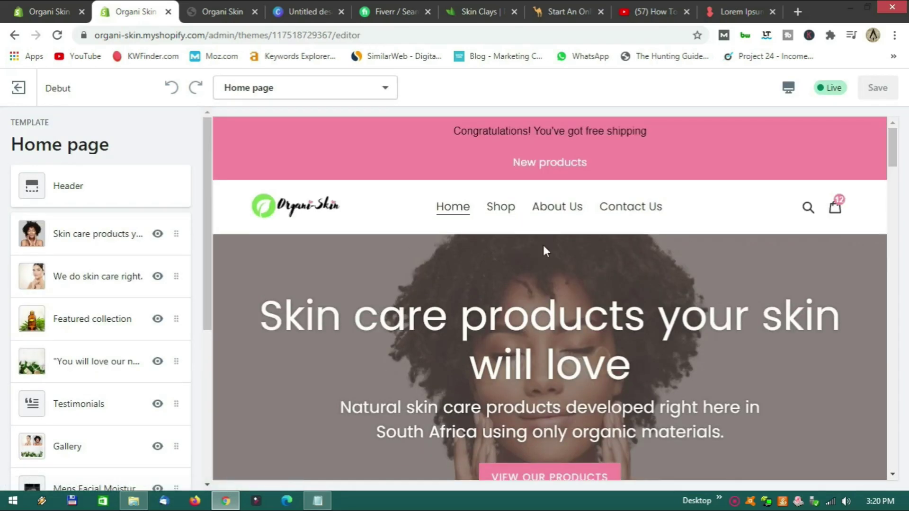
Preview checkout with 5 body butters, showing the R 100.00 Standard rate and R 550.00 total.
click(835, 211)
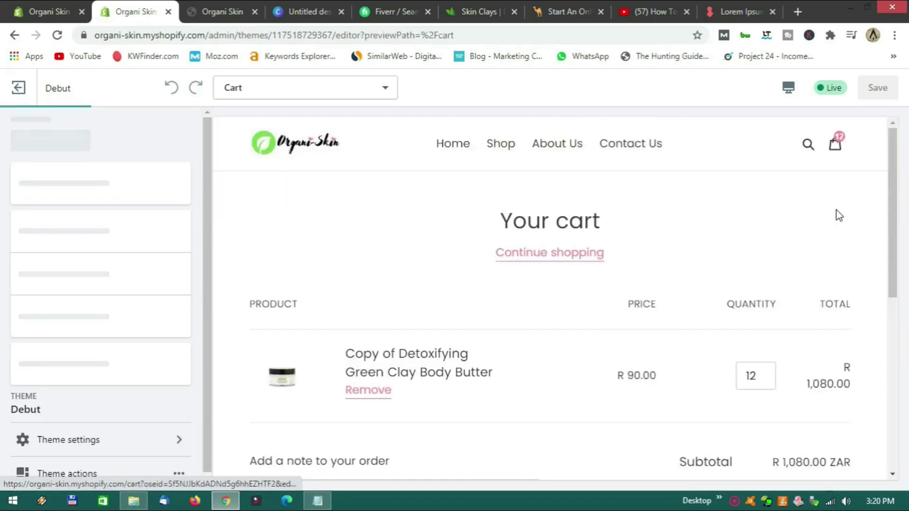
scroll(739, 284, down, 3)
click(767, 246)
key(BackSpace)
key(BackSpace)
text(6)
click(766, 247)
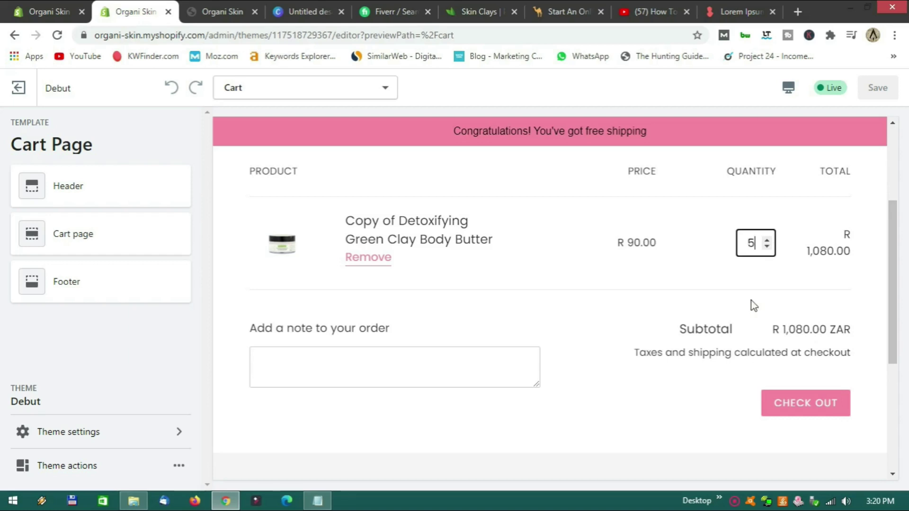
click(793, 411)
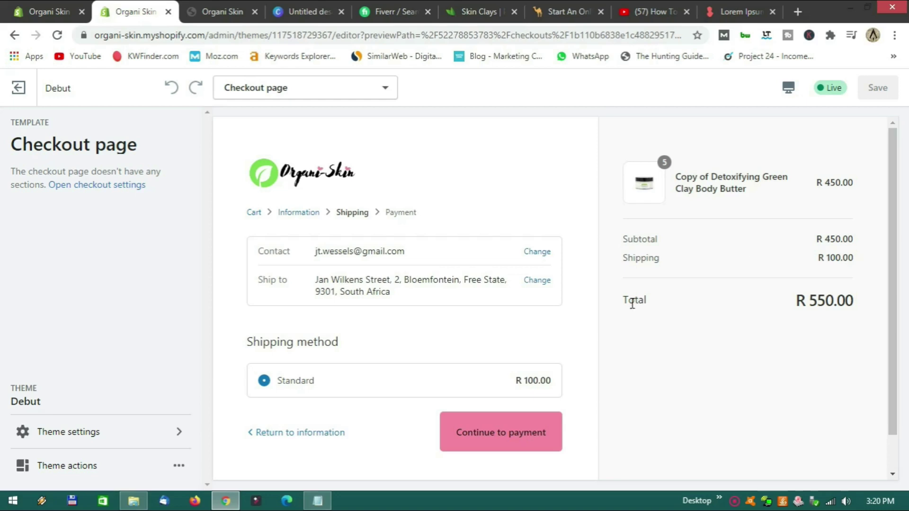
scroll(582, 335, down, 1)
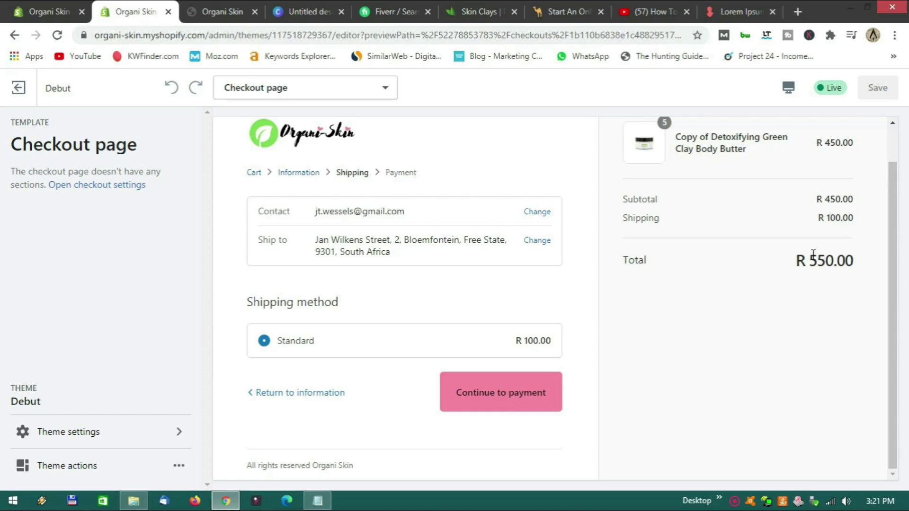
Preview checkout with 12 body butters for Free Shipping at R 1,080.00, then exit the editor.
click(304, 399)
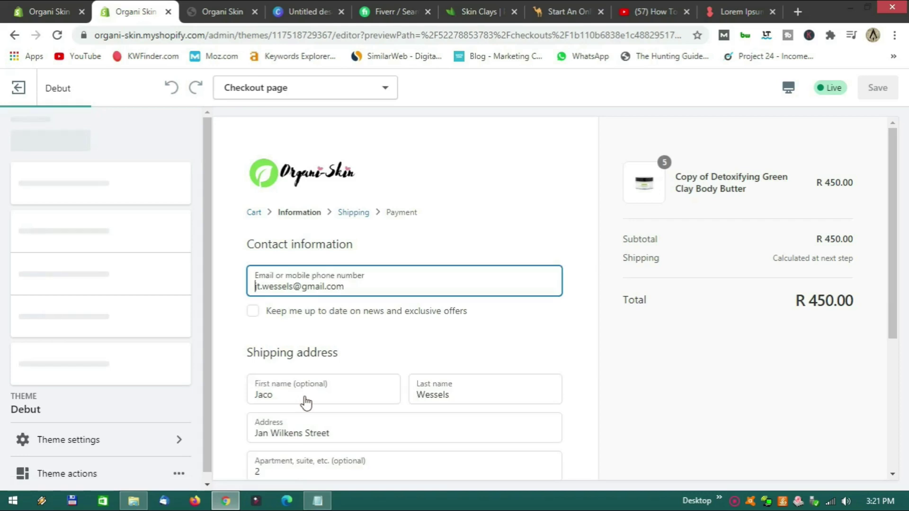
scroll(362, 374, down, 5)
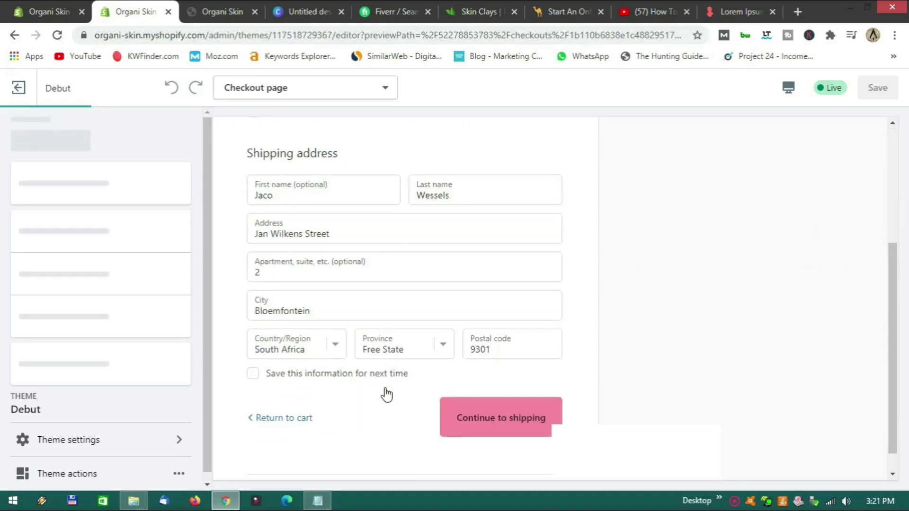
click(292, 396)
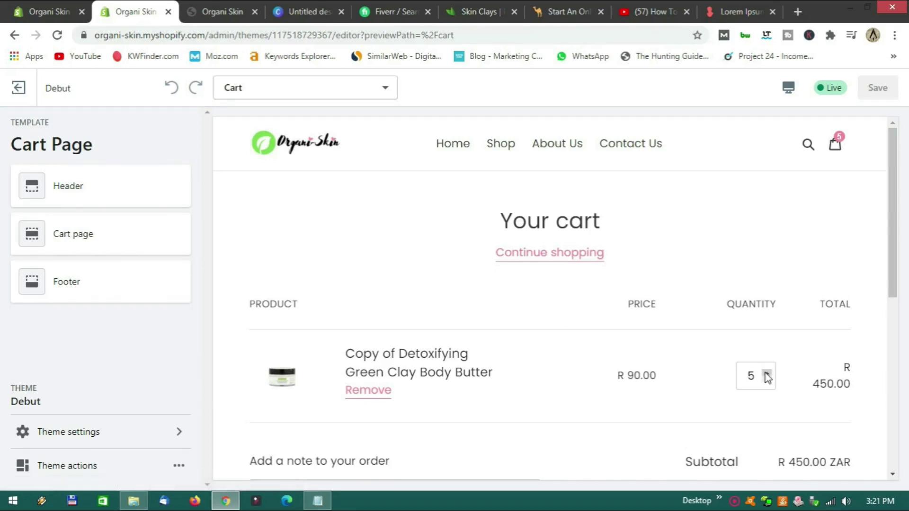
click(754, 405)
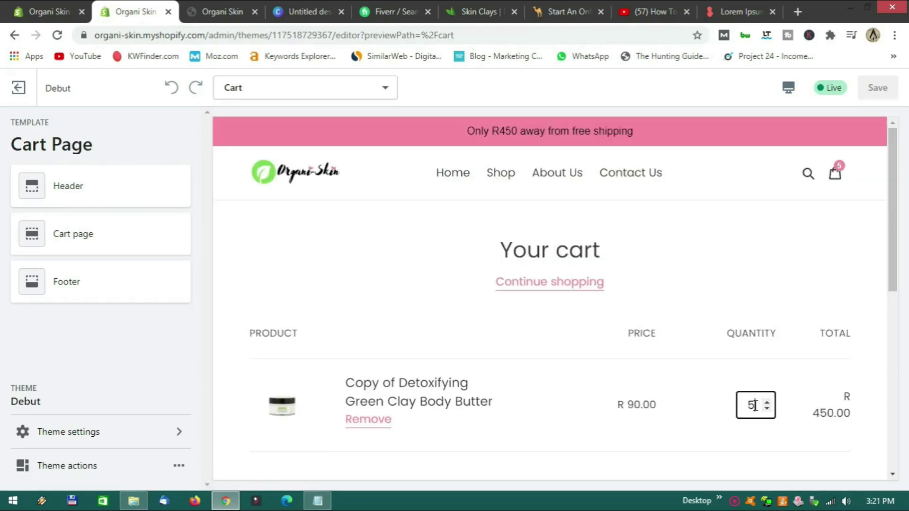
key(BackSpace)
scroll(720, 371, down, 3)
click(714, 313)
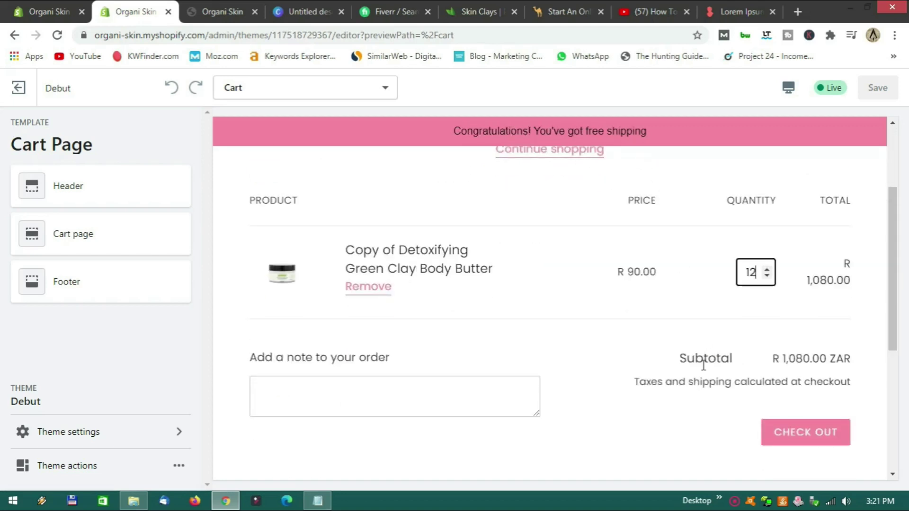
click(810, 440)
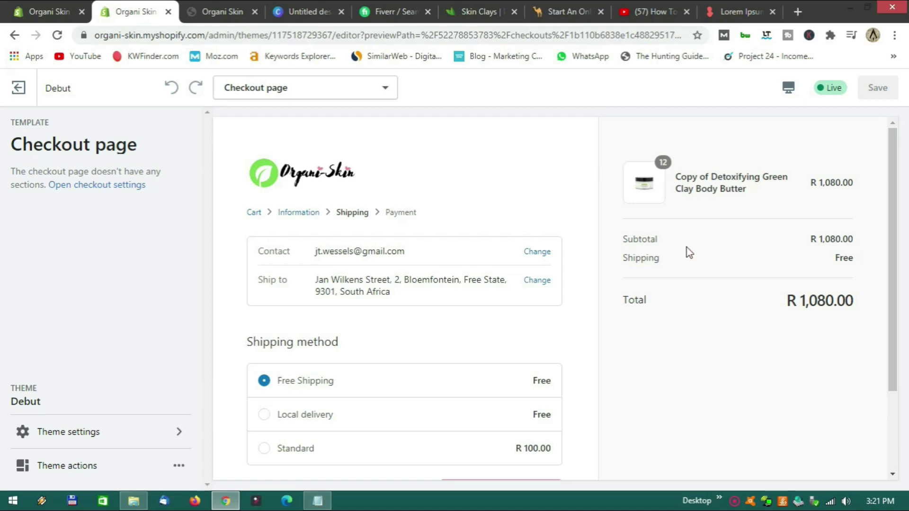
scroll(701, 273, down, 2)
scroll(702, 275, up, 2)
click(19, 90)
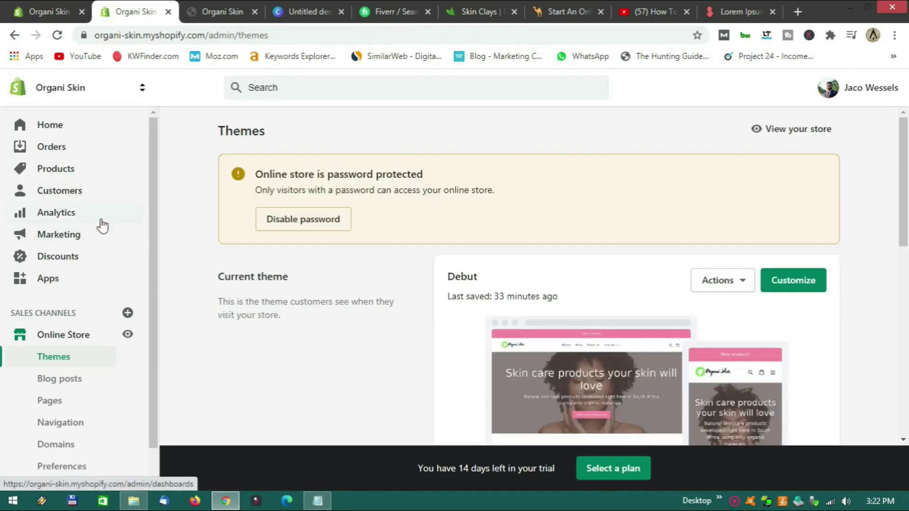
Look over the store details in General settings, then view the Products list.
scroll(92, 314, down, 1)
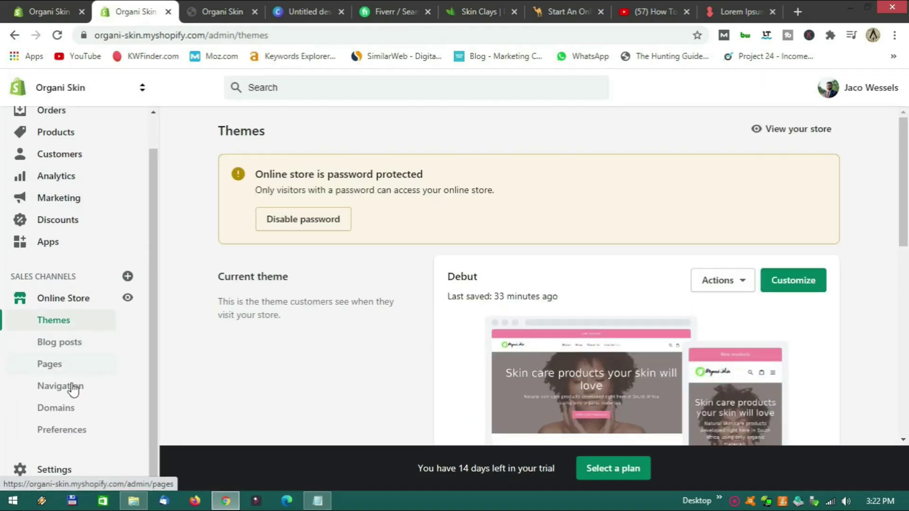
click(54, 470)
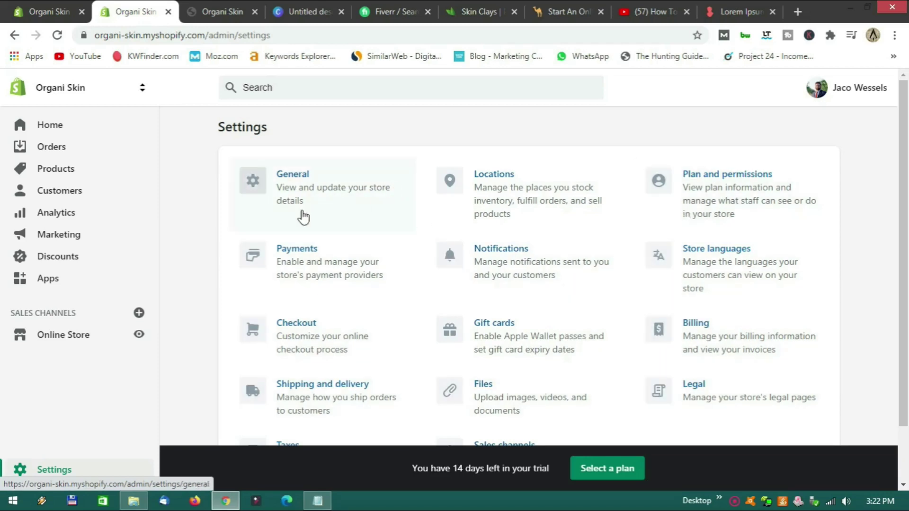
scroll(409, 274, down, 1)
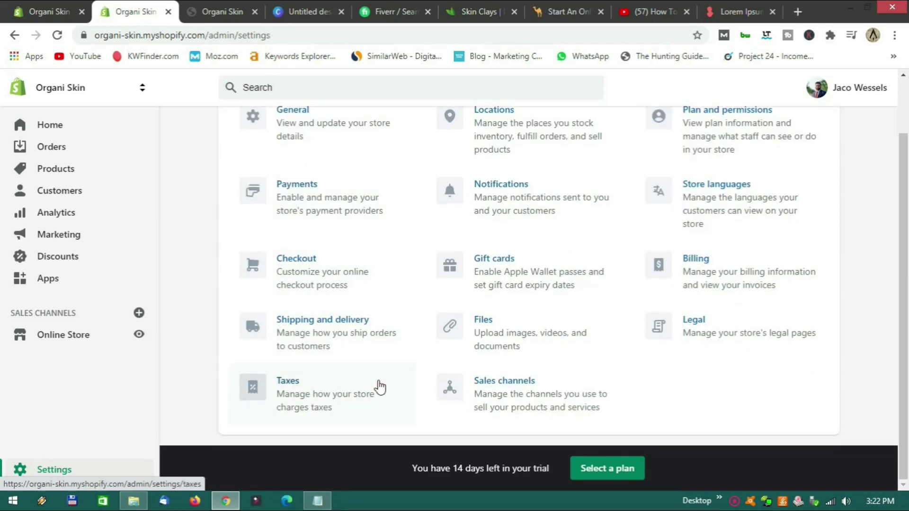
scroll(401, 392, up, 1)
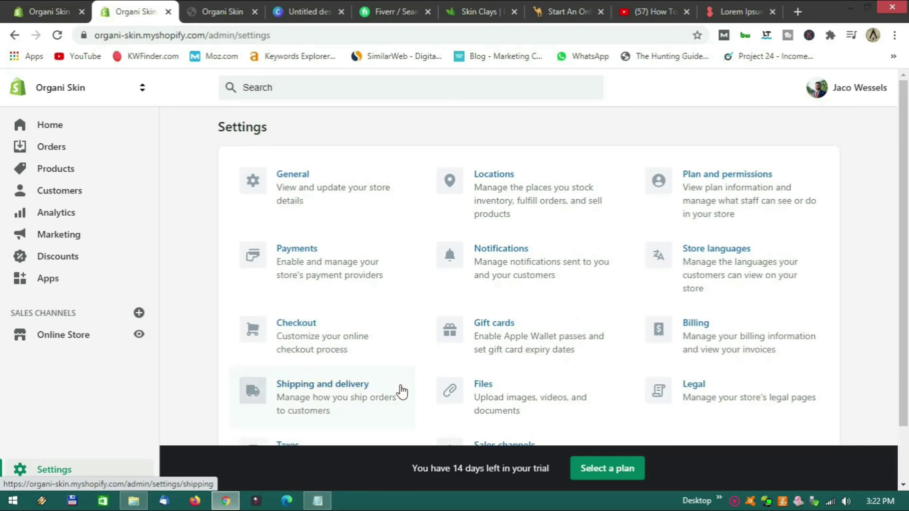
click(294, 189)
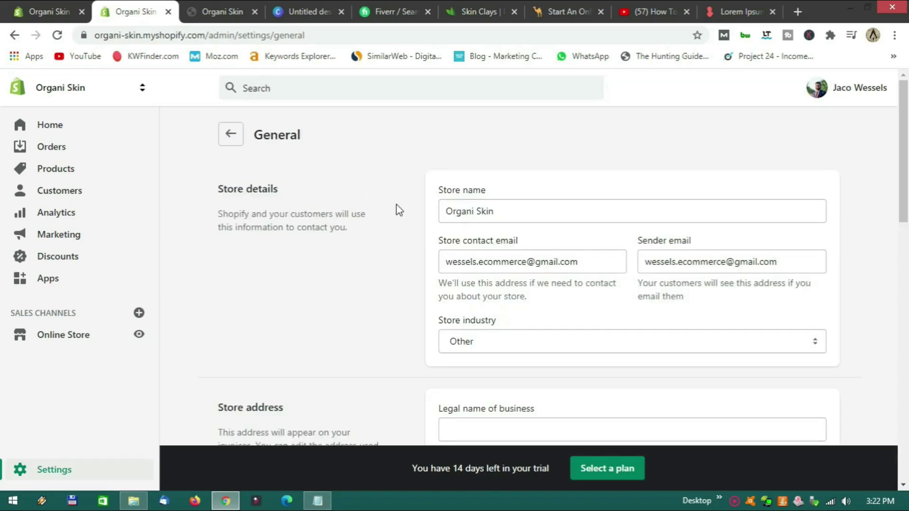
scroll(397, 208, down, 1)
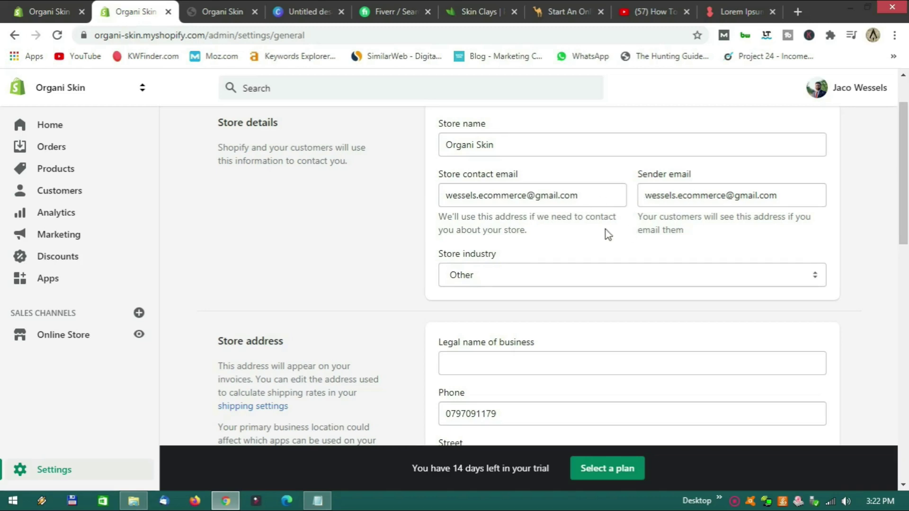
scroll(606, 230, down, 1)
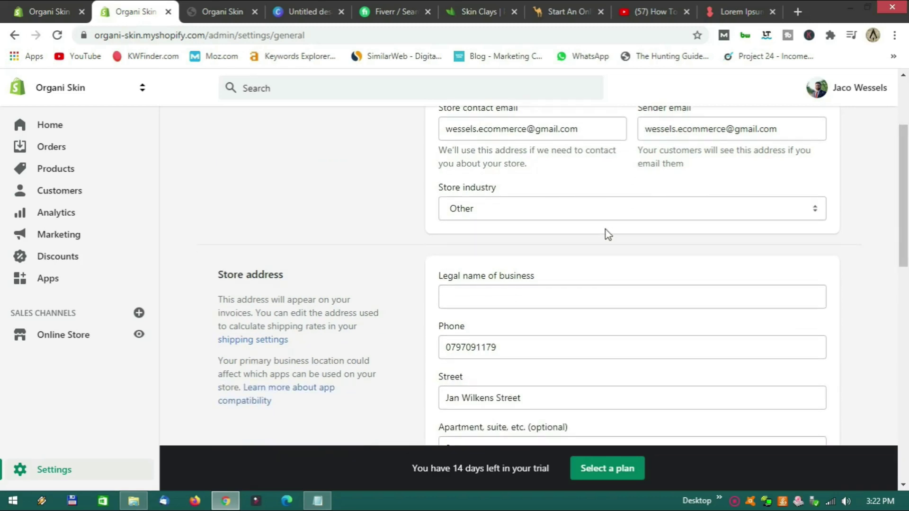
scroll(606, 229, up, 2)
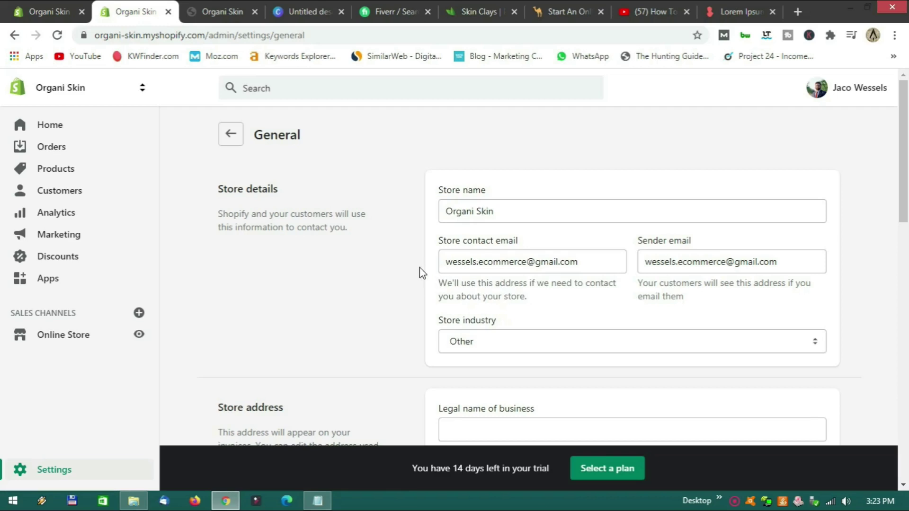
click(63, 173)
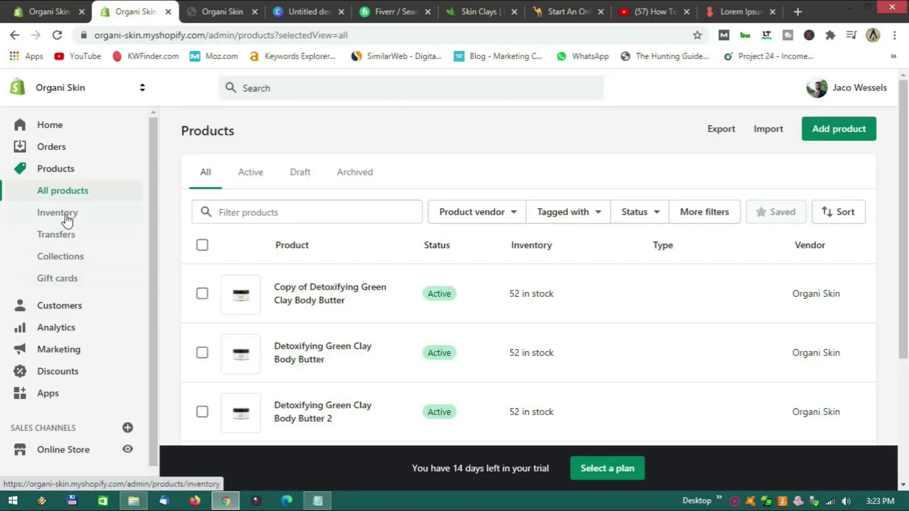
Open the Orders page and scroll through it.
click(58, 156)
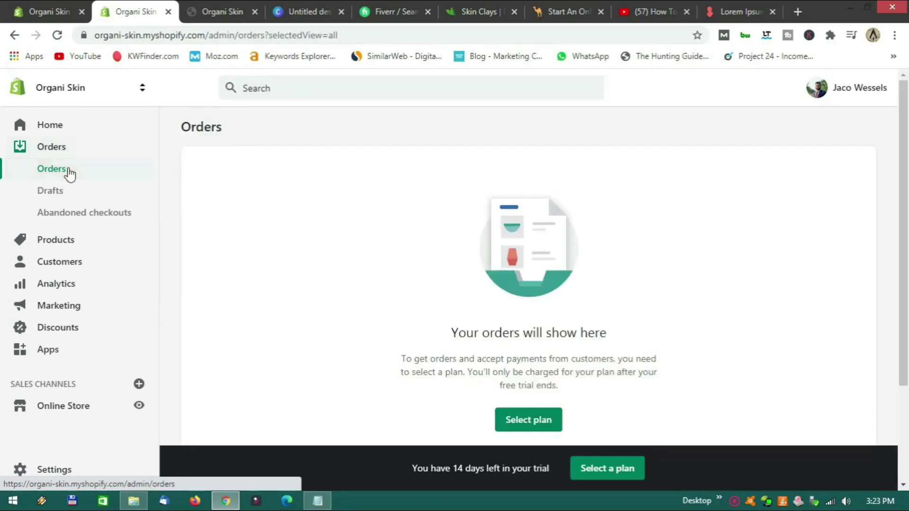
scroll(568, 369, down, 2)
scroll(611, 357, down, 1)
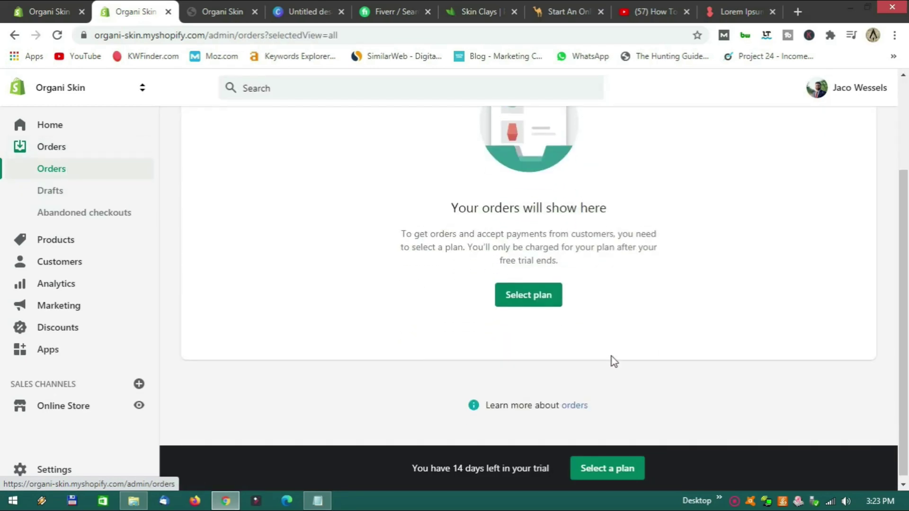
scroll(612, 356, up, 3)
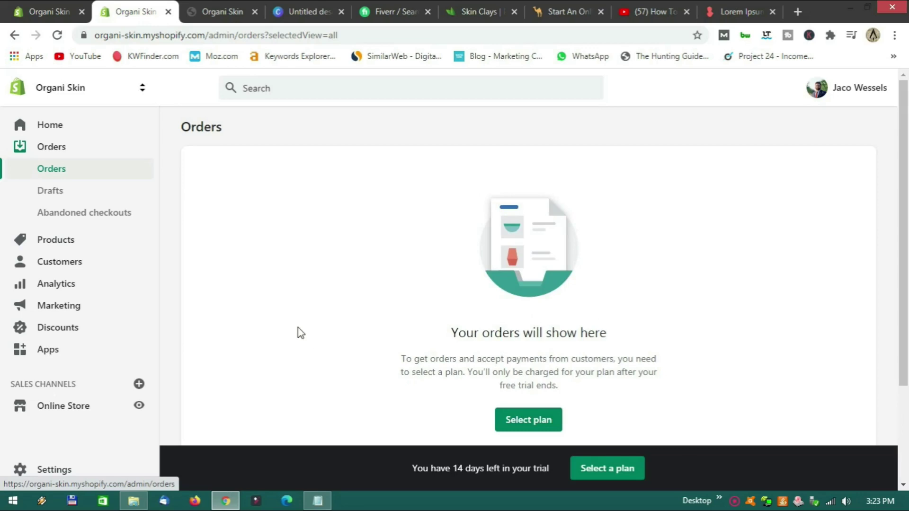
Review the General store details and standards, then go to Payments settings.
click(47, 469)
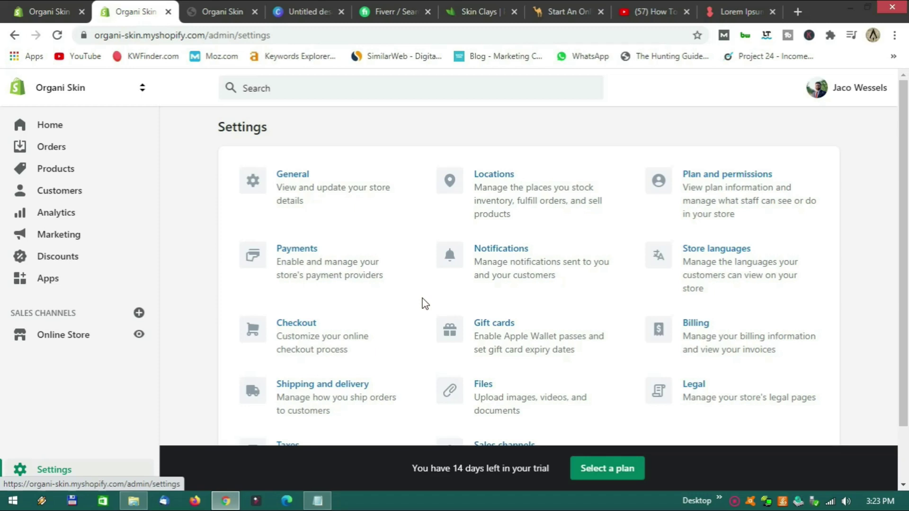
click(303, 176)
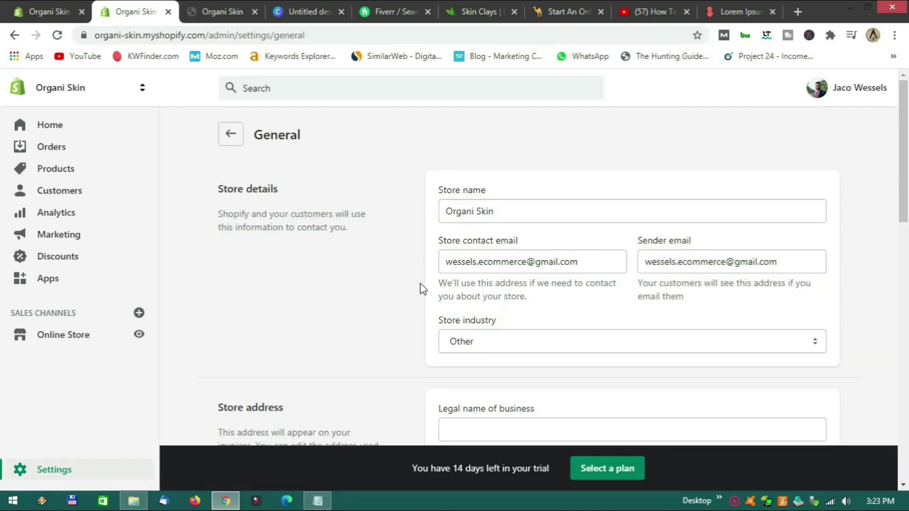
scroll(420, 286, down, 10)
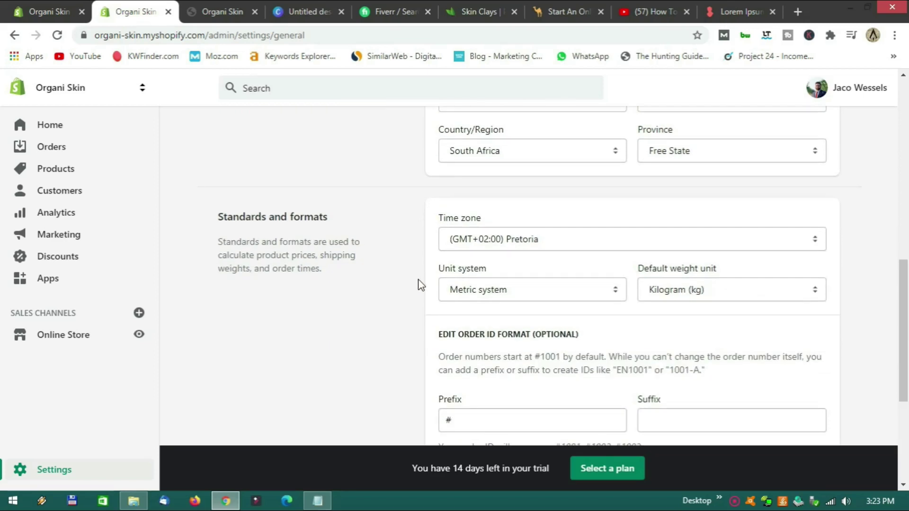
scroll(421, 286, down, 5)
scroll(420, 284, up, 15)
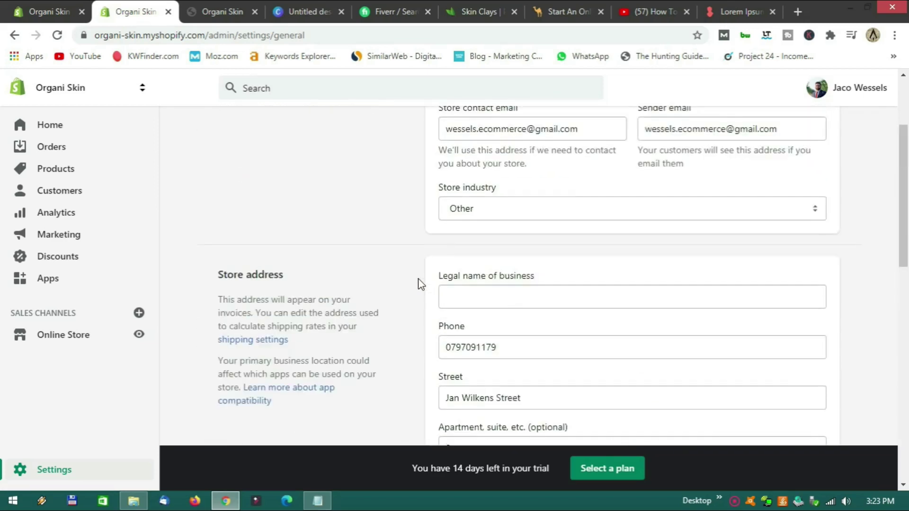
click(230, 133)
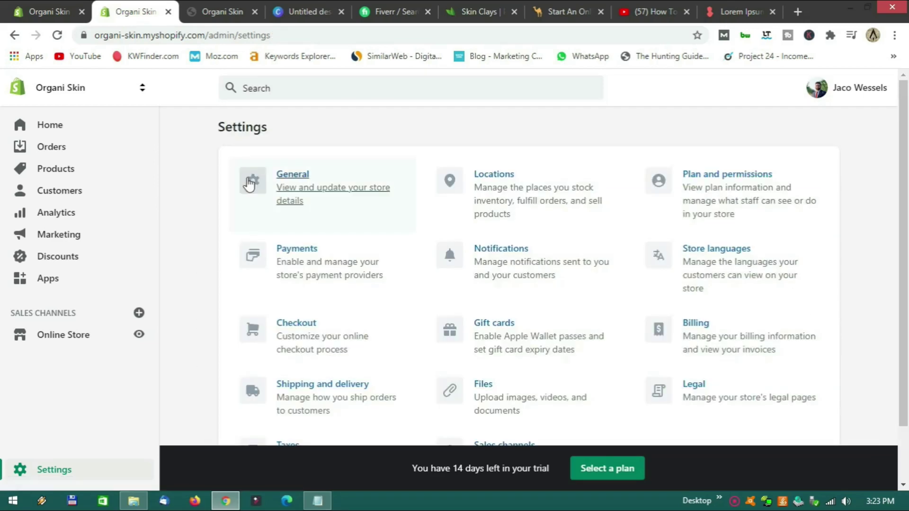
click(302, 265)
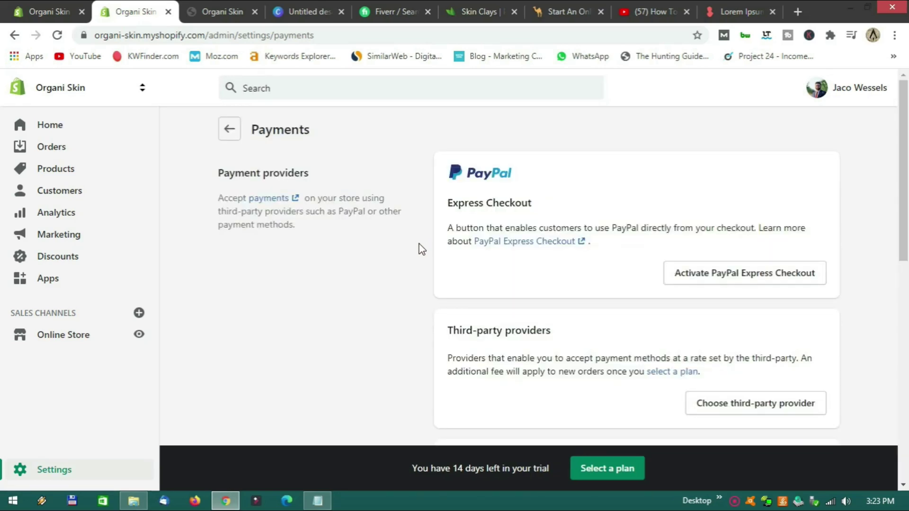
Open the third-party payment providers list, showing 2Checkout, PayFast, Paystack and Peach Payments.
scroll(424, 249, down, 3)
scroll(425, 248, up, 3)
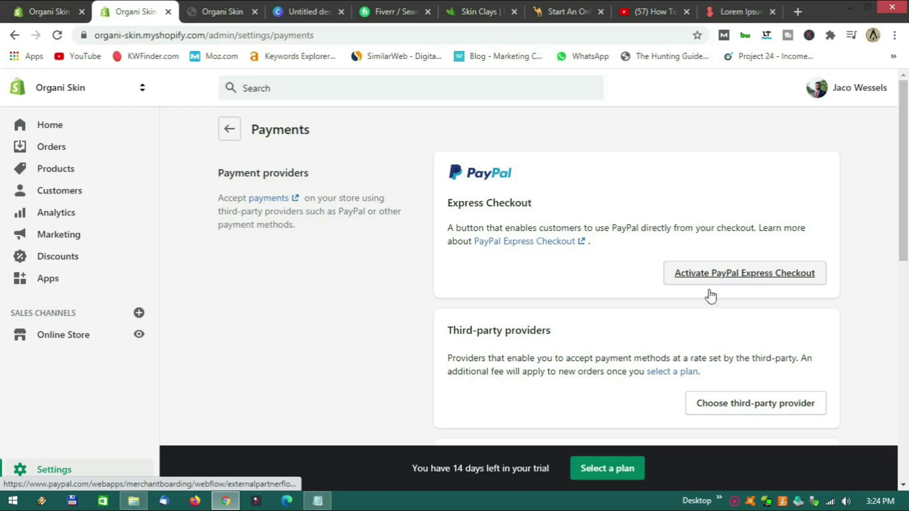
scroll(641, 325, down, 3)
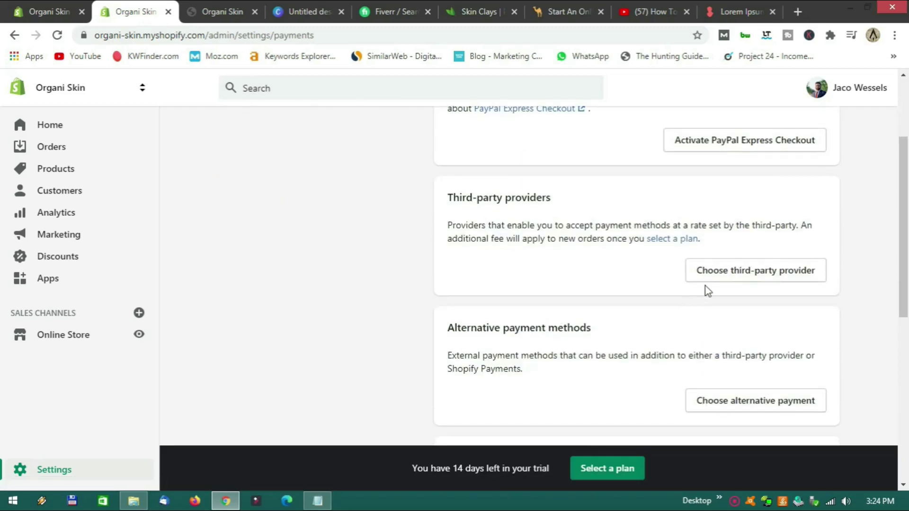
click(753, 274)
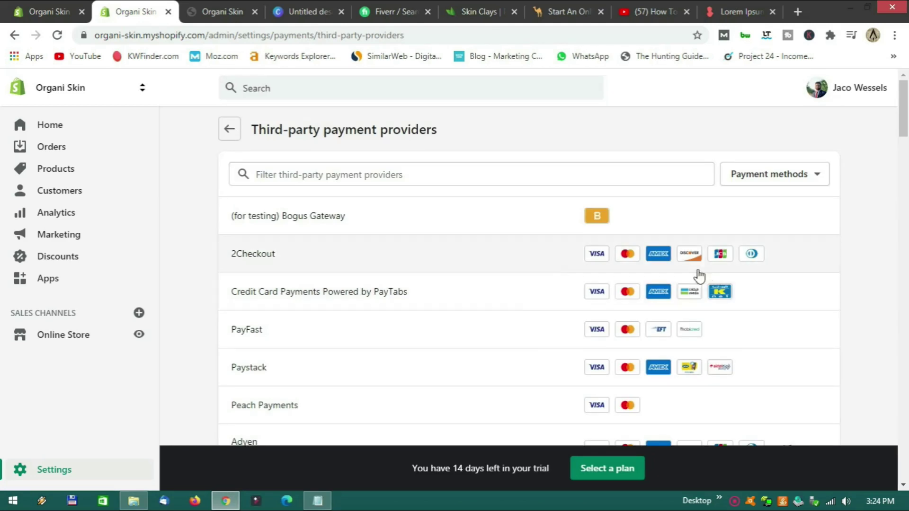
scroll(500, 283, down, 1)
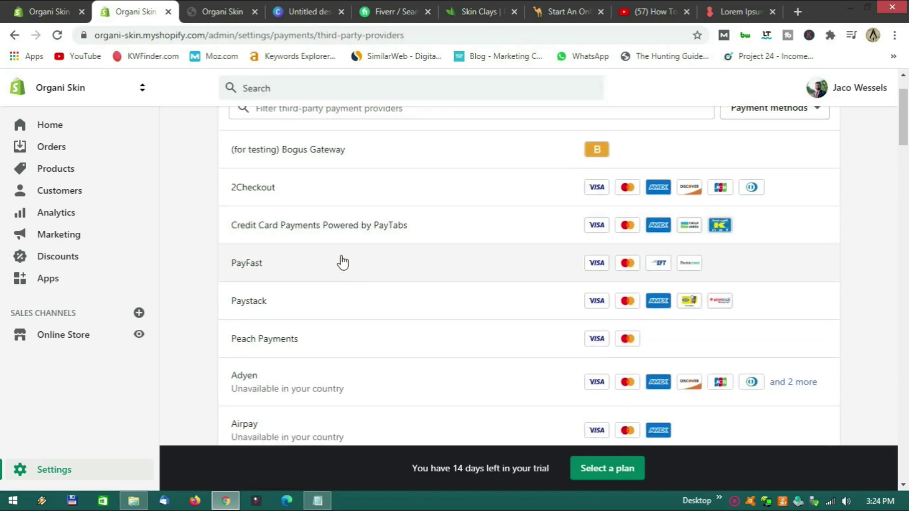
Open PayFast's setup page, select the Merchant ID field, then switch to the Lorem Ipsum tab.
click(303, 271)
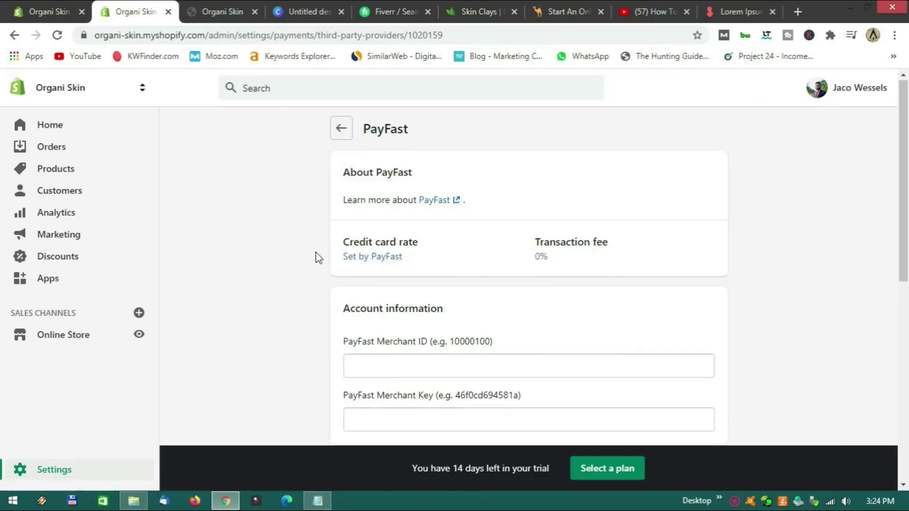
scroll(318, 258, down, 1)
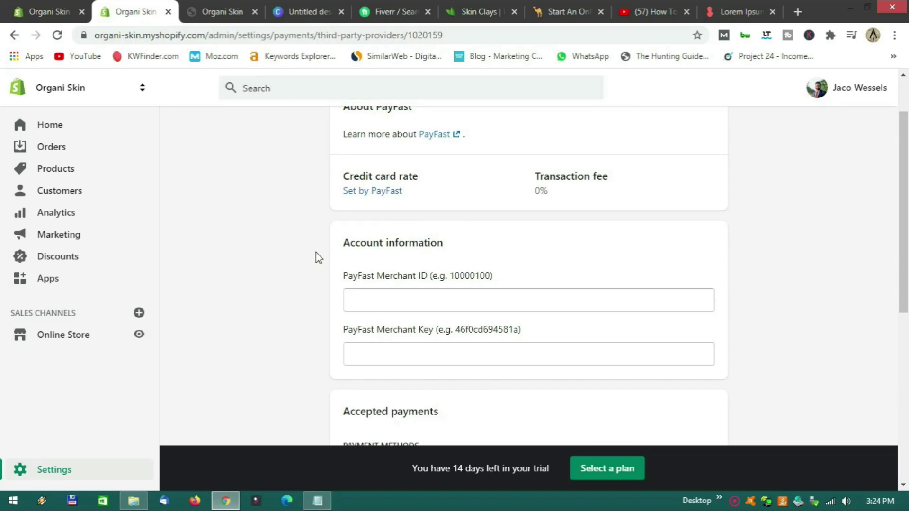
scroll(318, 258, up, 1)
scroll(318, 258, down, 2)
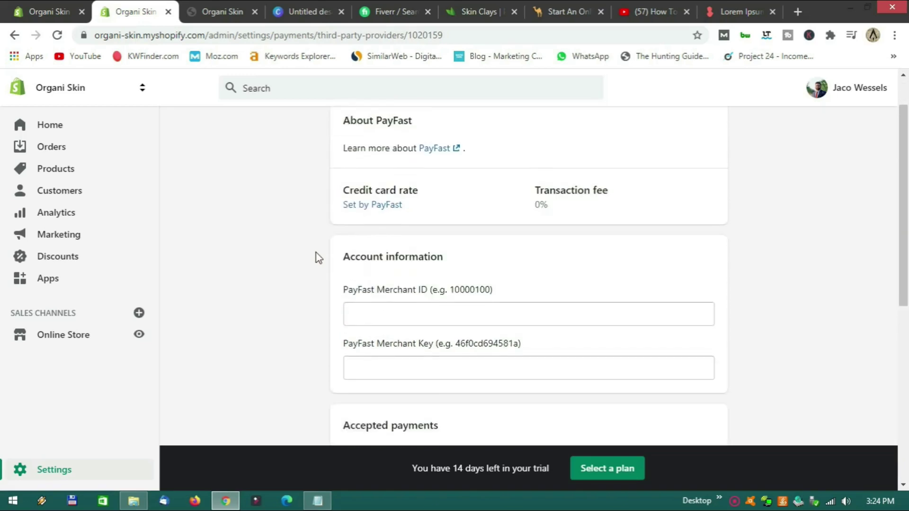
scroll(317, 258, down, 1)
scroll(317, 258, up, 1)
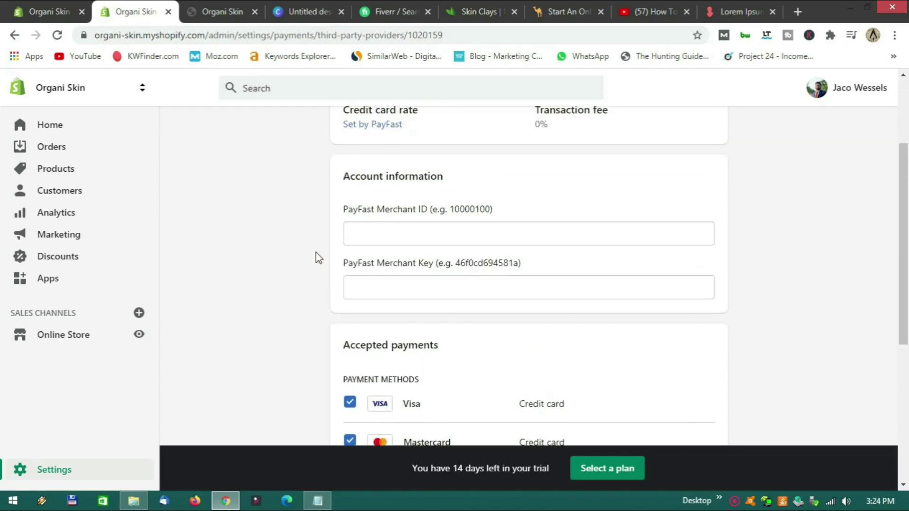
click(415, 228)
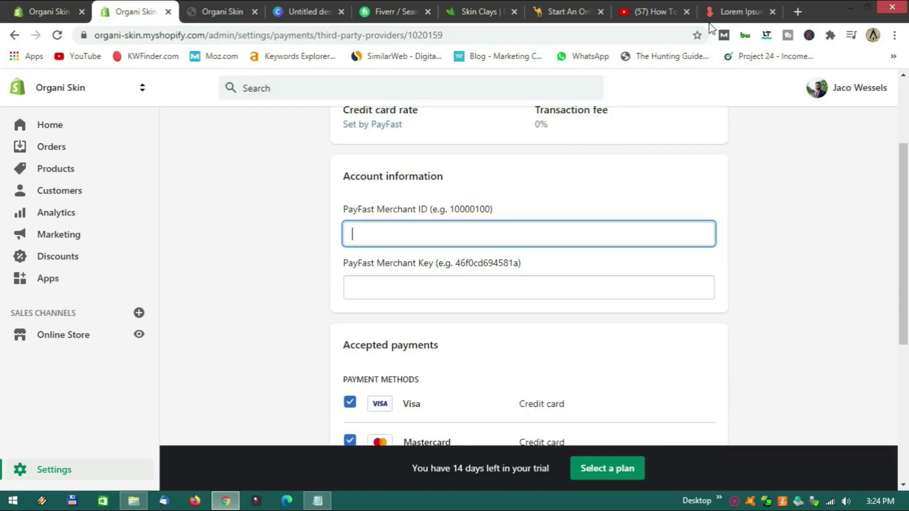
click(739, 12)
Search the web for 'payfast' and open the payfast.co.za website.
click(145, 35)
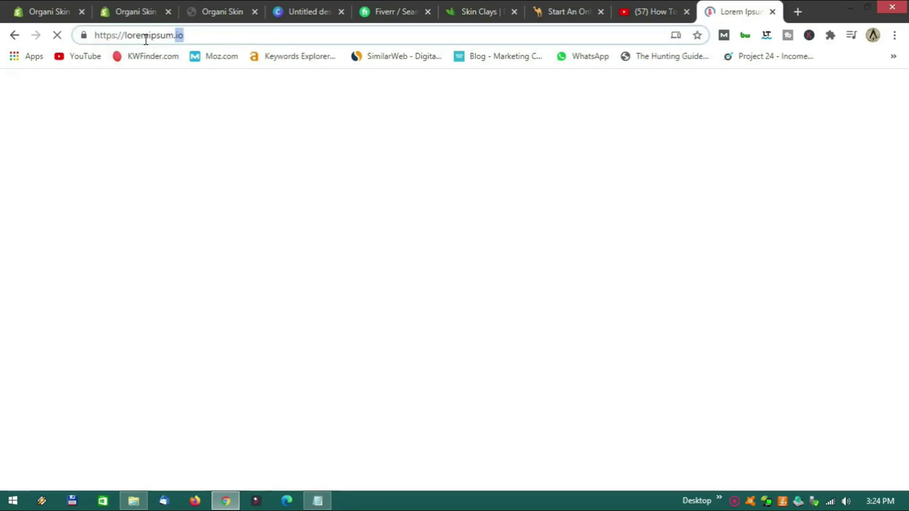
key(BackSpace)
key(BackSpace)
key(BackSpace)
key(BackSpace)
key(BackSpace)
key(BackSpace)
key(BackSpace)
key(BackSpace)
key(BackSpace)
key(BackSpace)
key(BackSpace)
key(BackSpace)
key(BackSpace)
key(BackSpace)
key(BackSpace)
key(BackSpace)
key(BackSpace)
key(BackSpace)
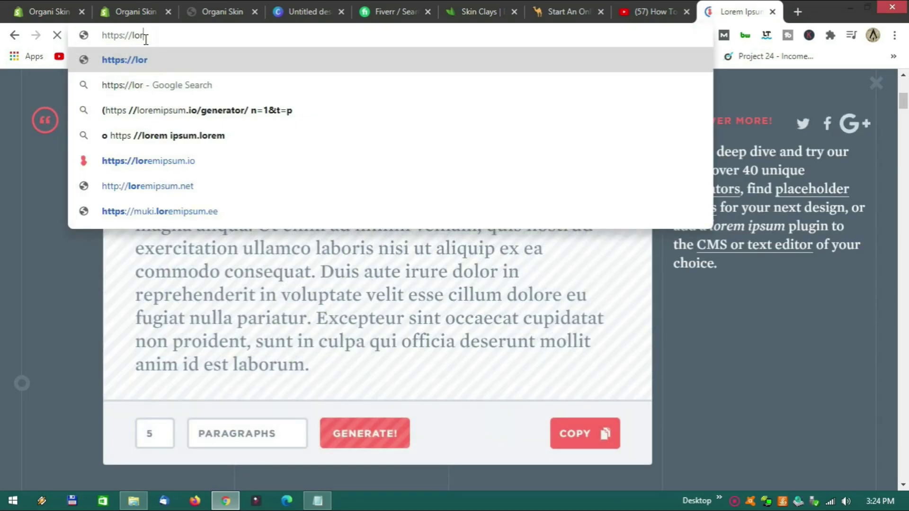
key(BackSpace)
key(BackSpace)
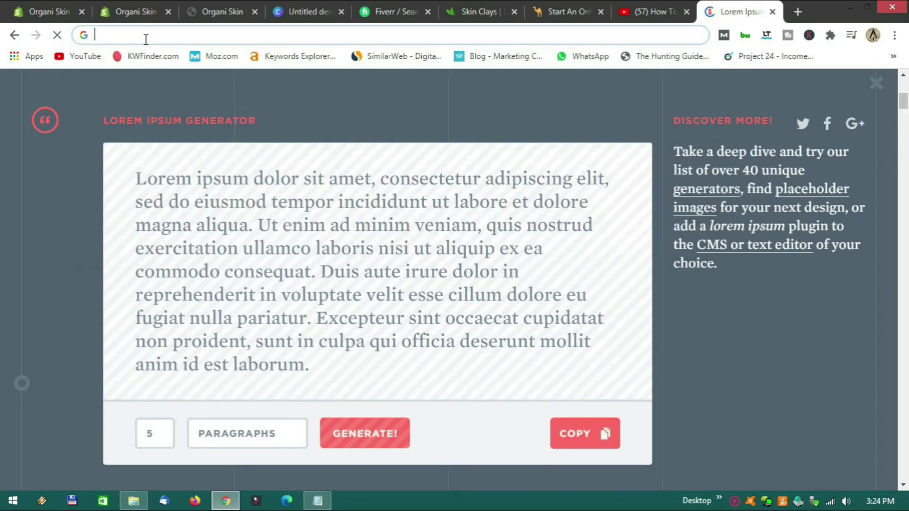
text(payfast)
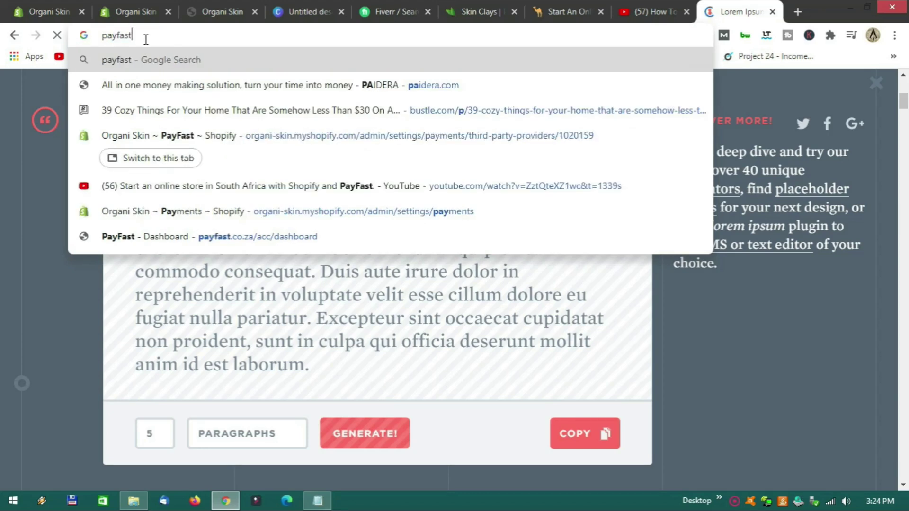
key(Return)
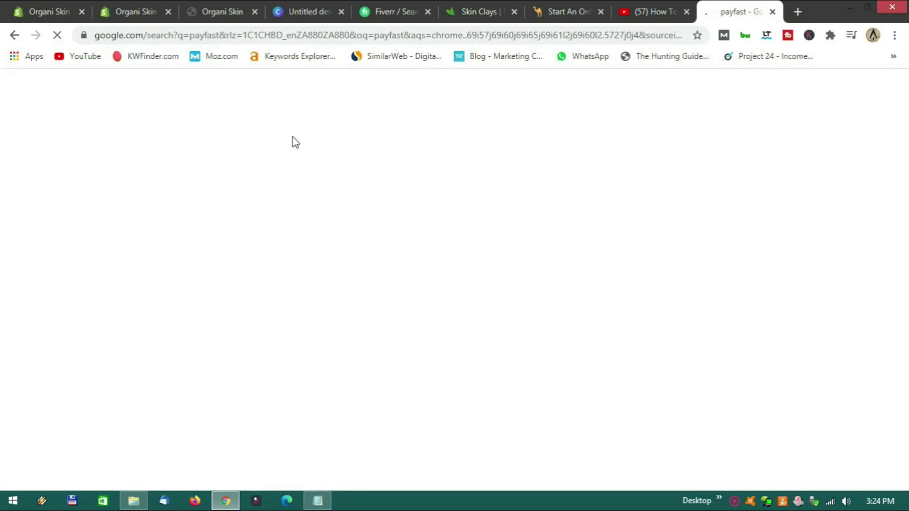
click(233, 424)
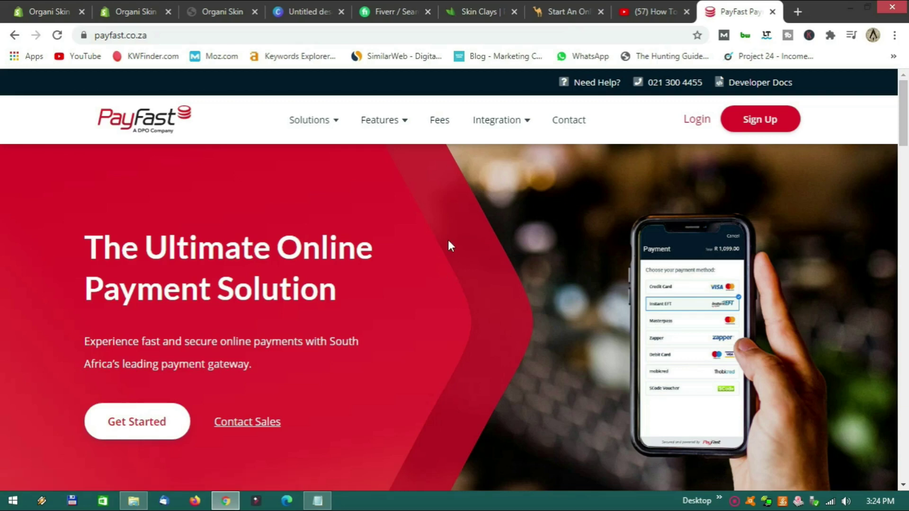
Open PayFast's account sign-up page, then switch to the Web Nomads PayFast review.
scroll(449, 250, down, 2)
scroll(449, 250, up, 2)
click(731, 122)
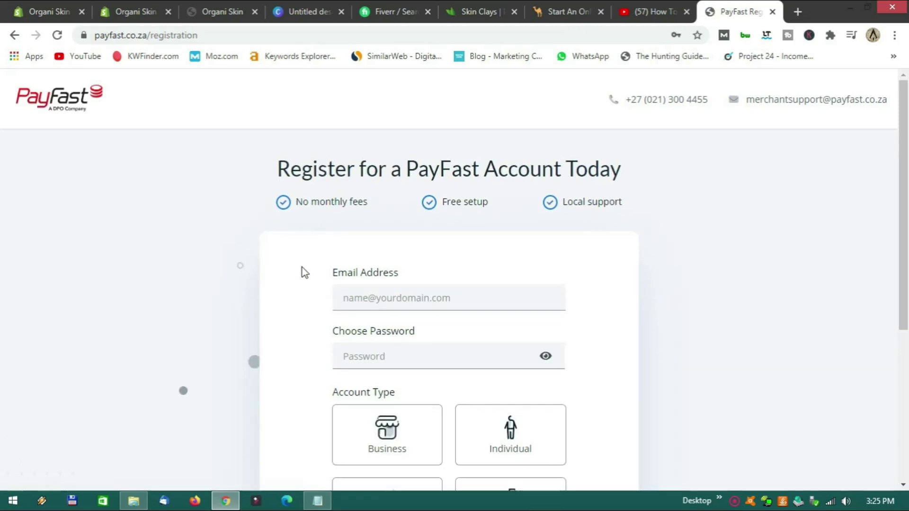
scroll(301, 270, down, 4)
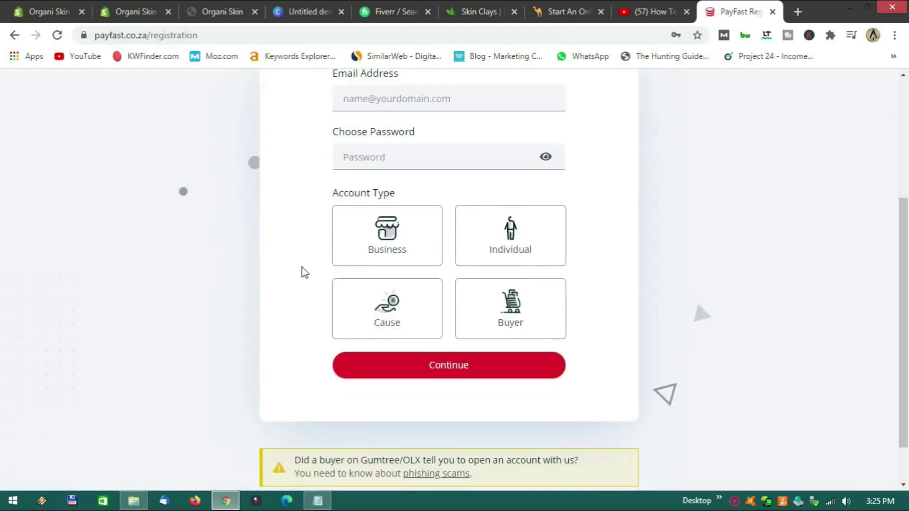
scroll(300, 270, up, 1)
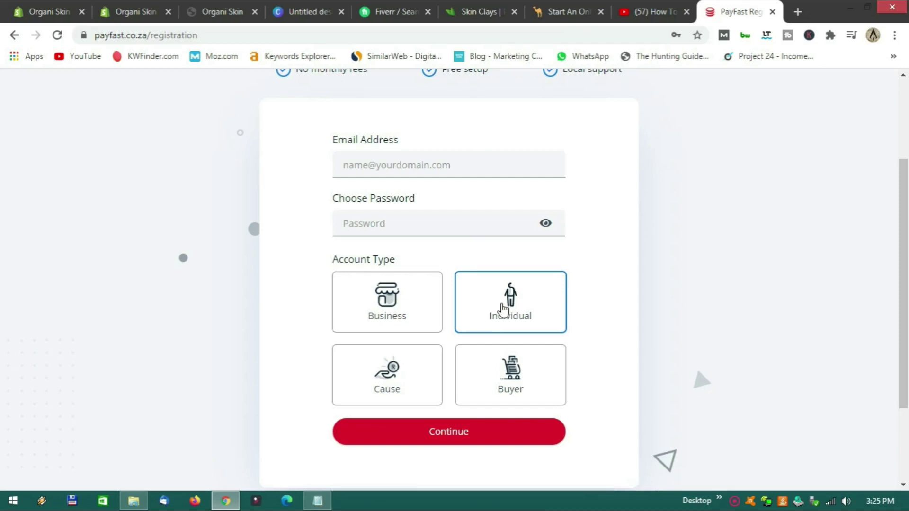
key(ctrl+7)
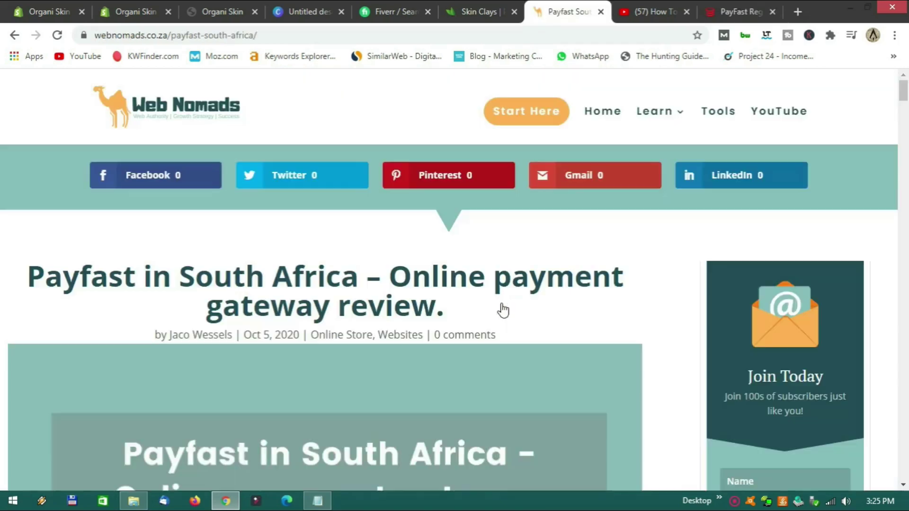
Switch to the Web Nomads PayFast review and read through its payment options section.
click(725, 13)
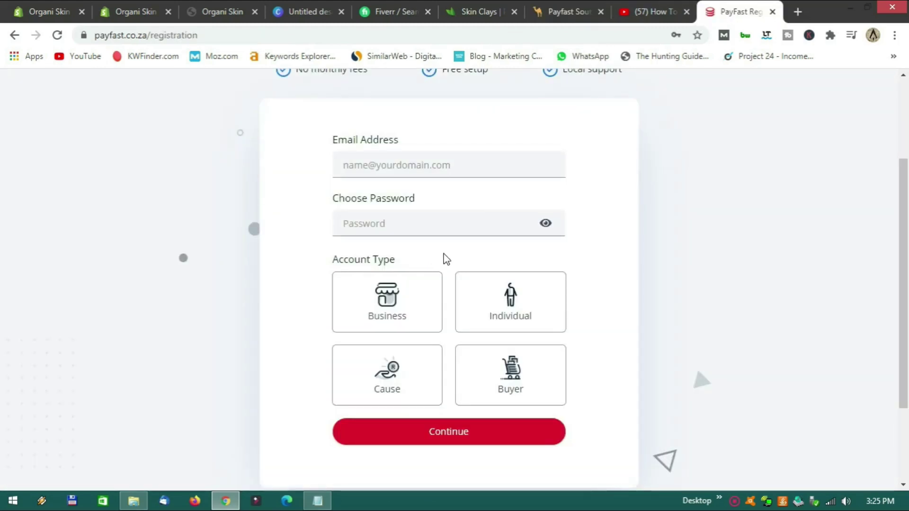
click(566, 13)
scroll(371, 278, down, 10)
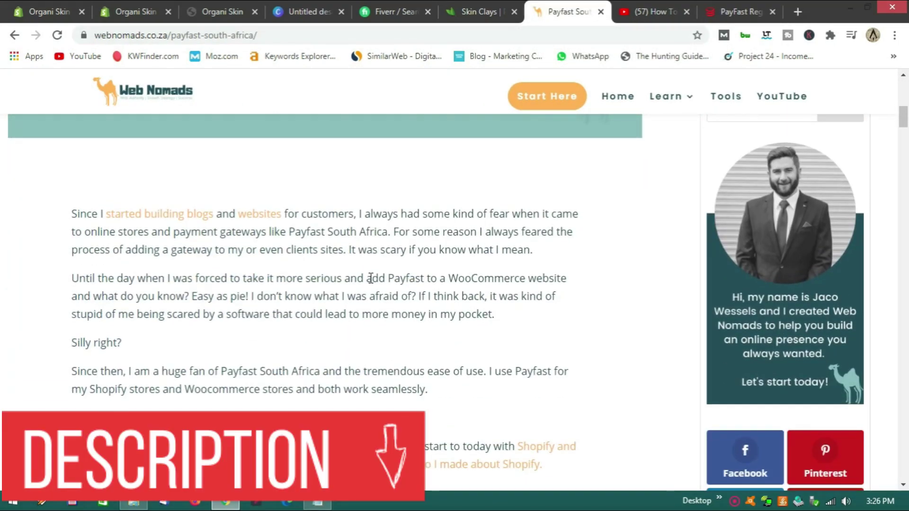
scroll(370, 278, down, 15)
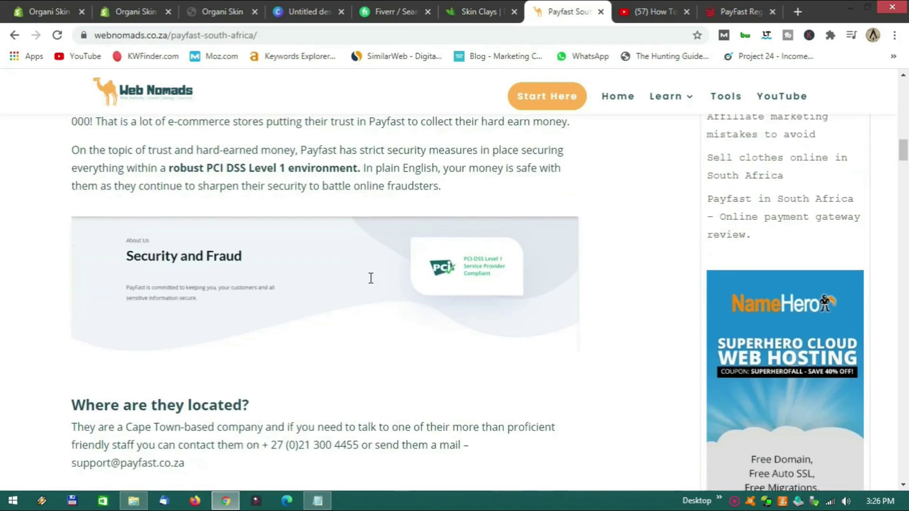
scroll(371, 278, down, 3)
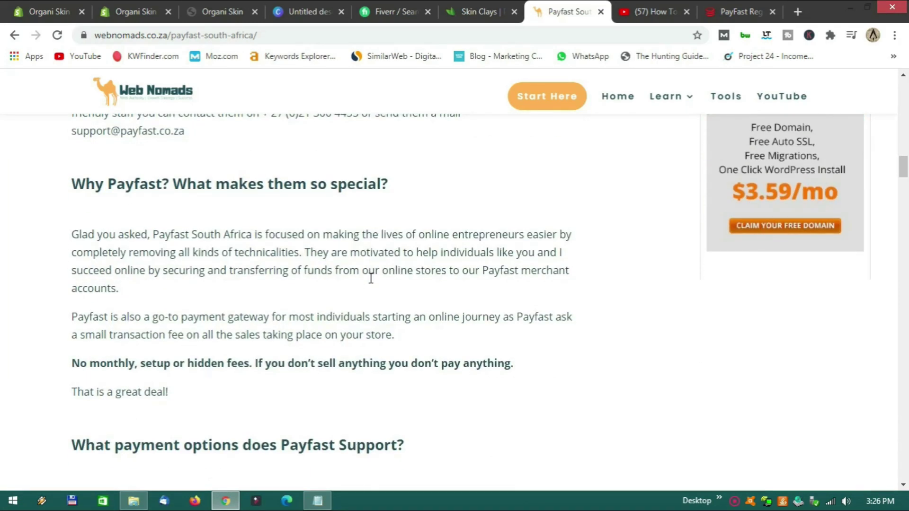
scroll(370, 278, down, 6)
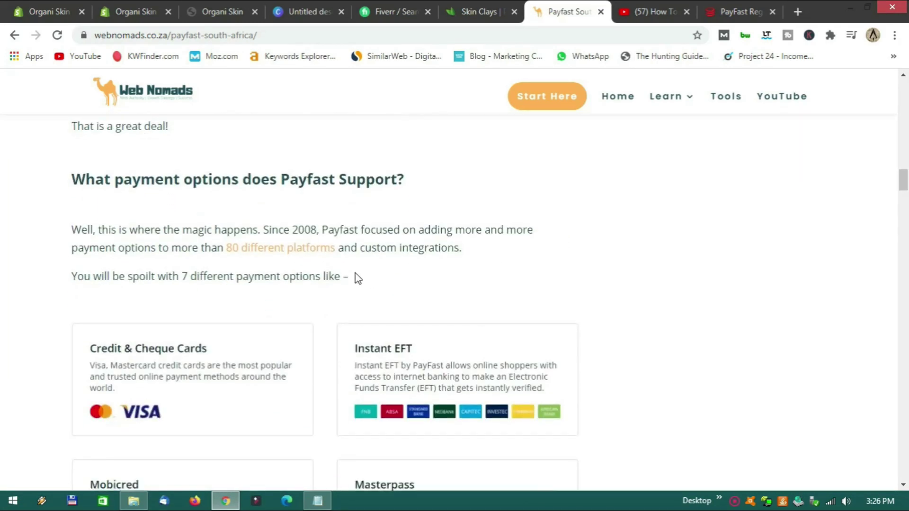
scroll(355, 274, down, 17)
scroll(343, 268, down, 4)
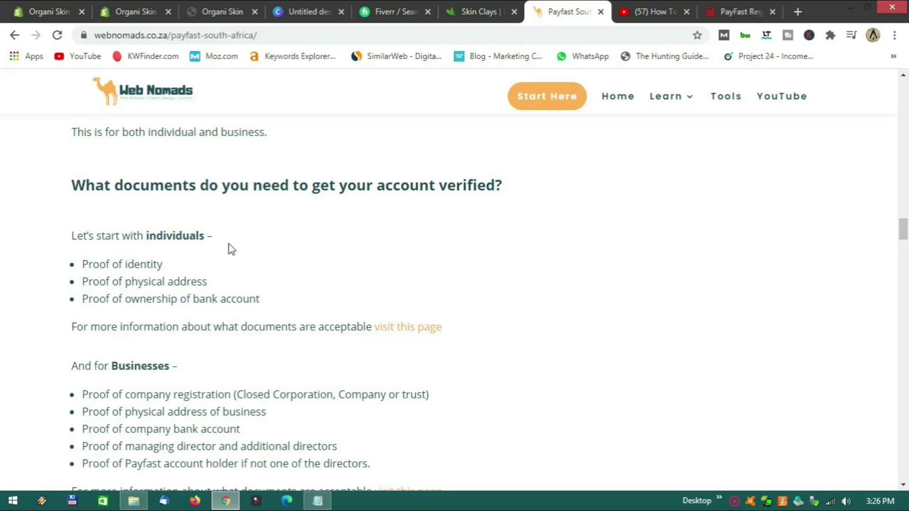
Continue past the verification documents to the cost involvement fee table, e.g. Instant EFT 2.0%.
drag(144, 236, 213, 236)
scroll(194, 266, down, 4)
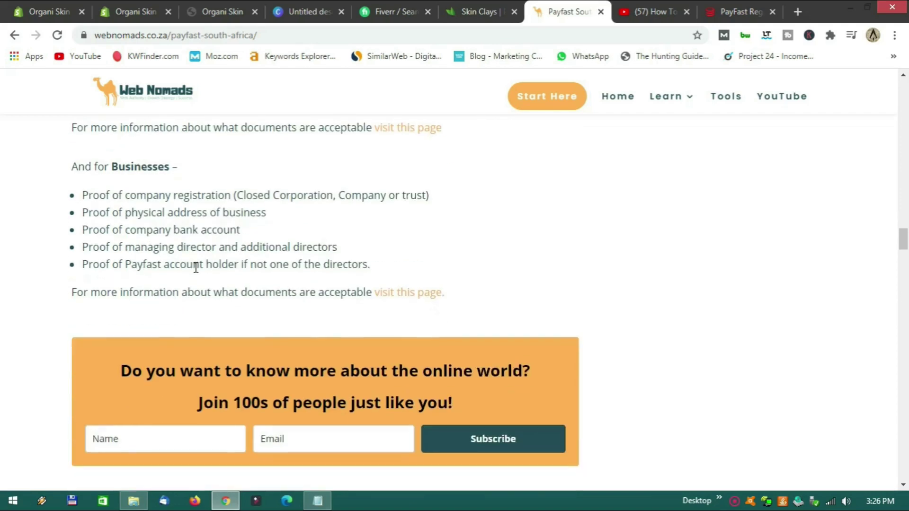
drag(114, 167, 179, 167)
scroll(309, 235, down, 12)
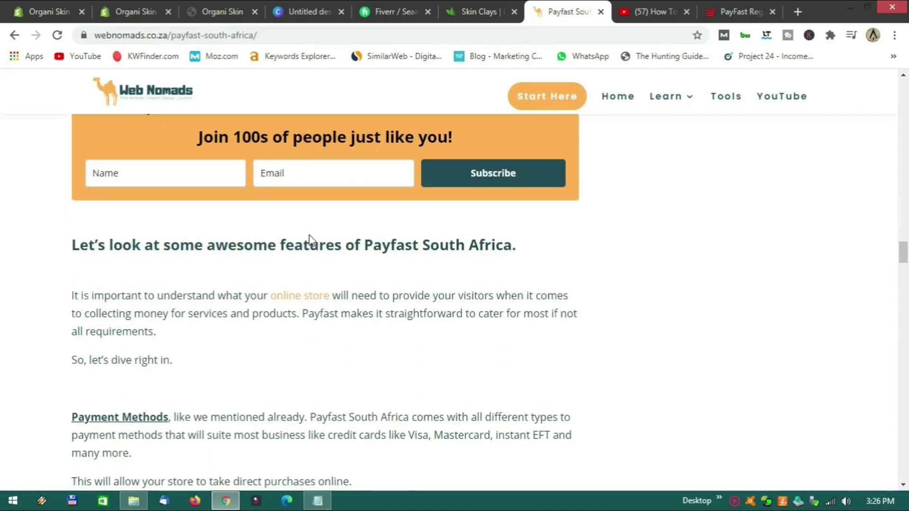
scroll(318, 235, down, 15)
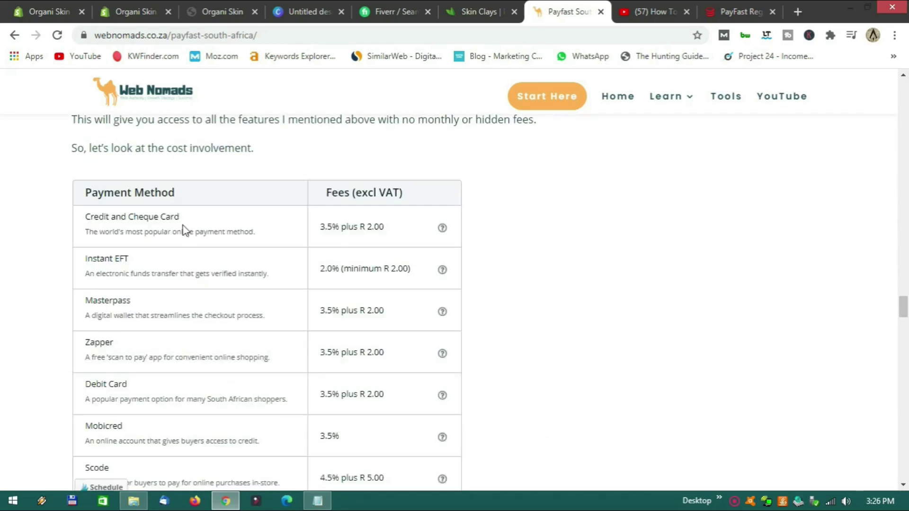
scroll(242, 234, down, 3)
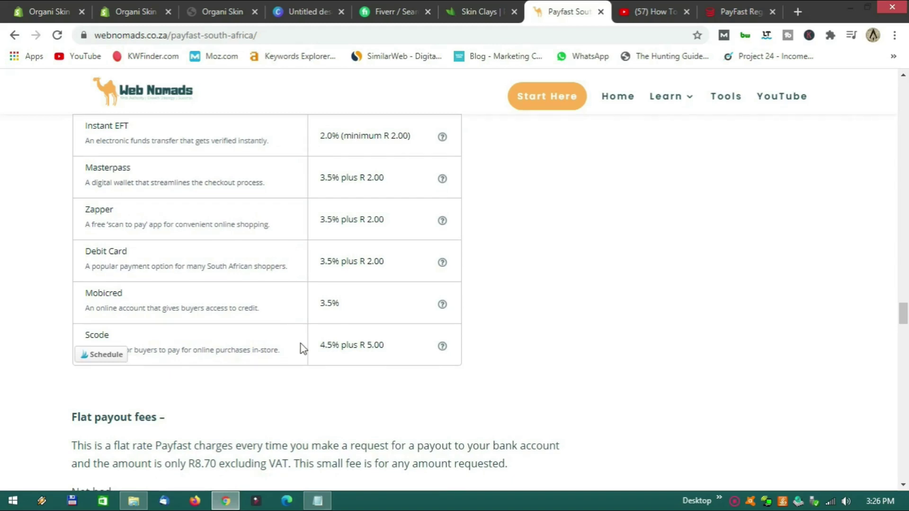
scroll(300, 343, up, 4)
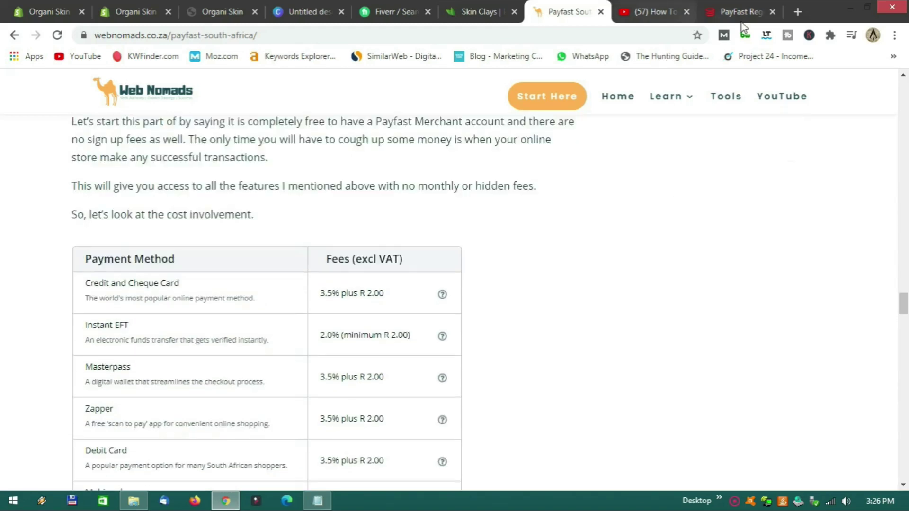
Return from the PayFast Registration form to the PayFast home page and go to Login.
click(734, 12)
scroll(304, 256, up, 2)
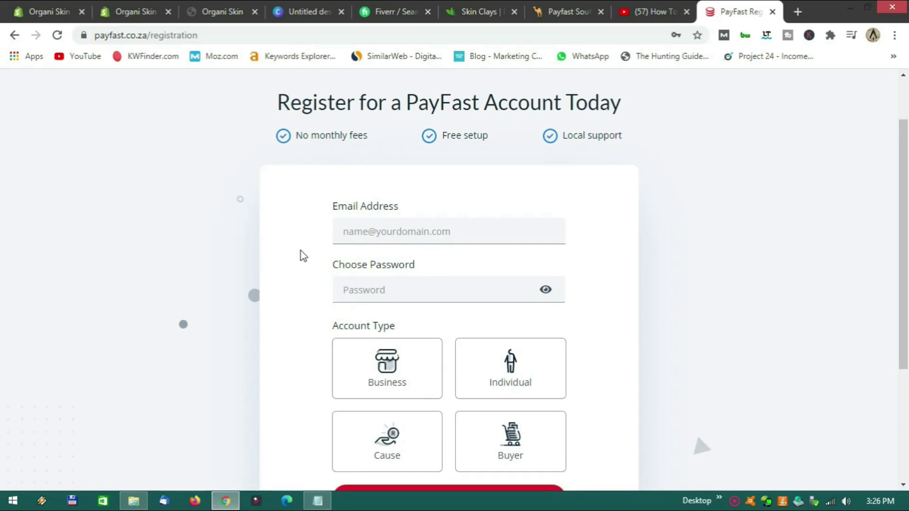
scroll(303, 248, up, 1)
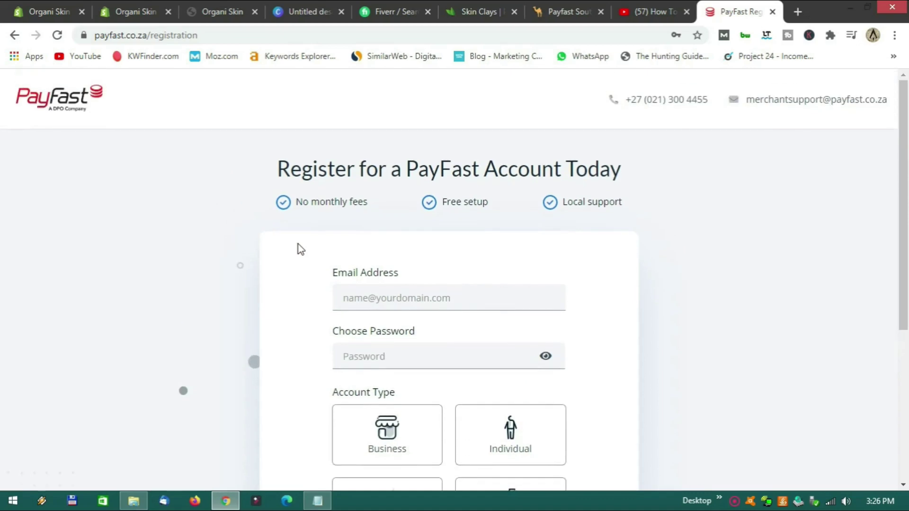
click(15, 35)
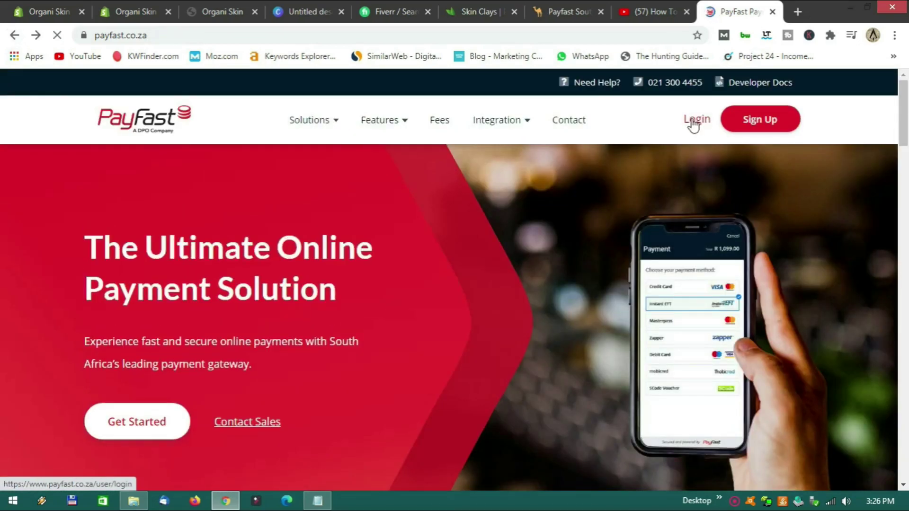
click(693, 124)
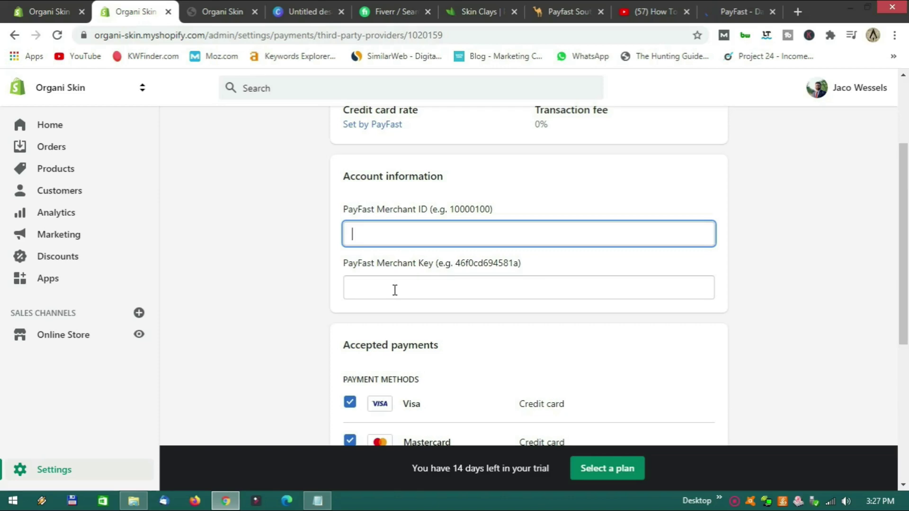
Glance over Shopify's empty PayFast Merchant ID and Key fields, then switch to the PayFast dashboard.
scroll(395, 290, down, 2)
scroll(393, 284, up, 2)
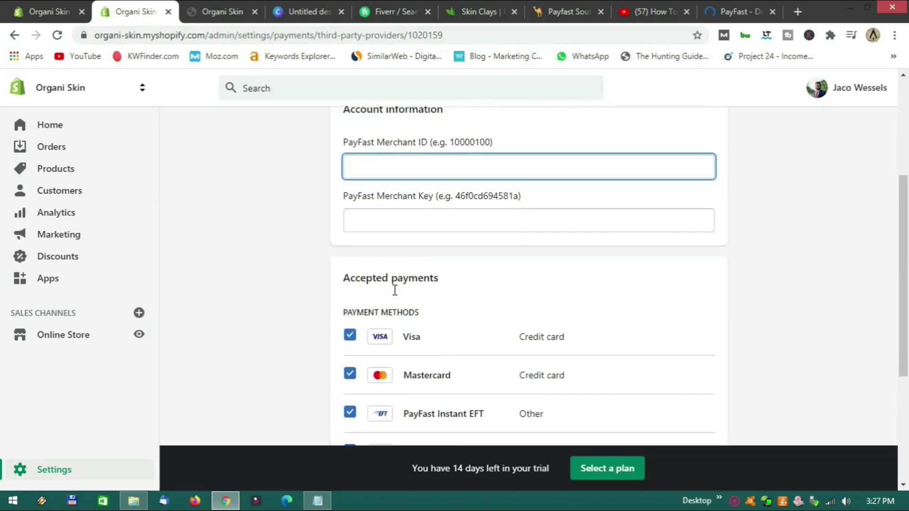
click(734, 14)
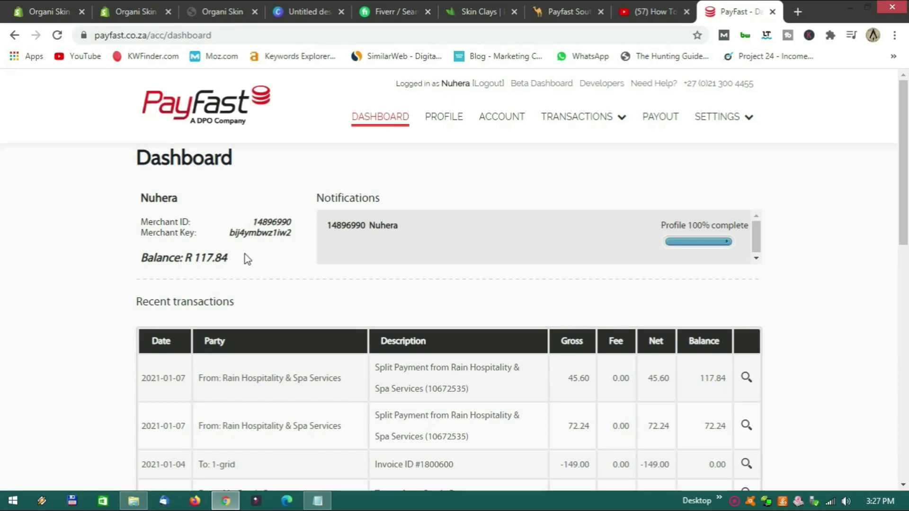
Copy the Merchant ID from the PayFast dashboard into Shopify's PayFast Merchant ID field.
drag(252, 221, 290, 221)
key(ctrl+c)
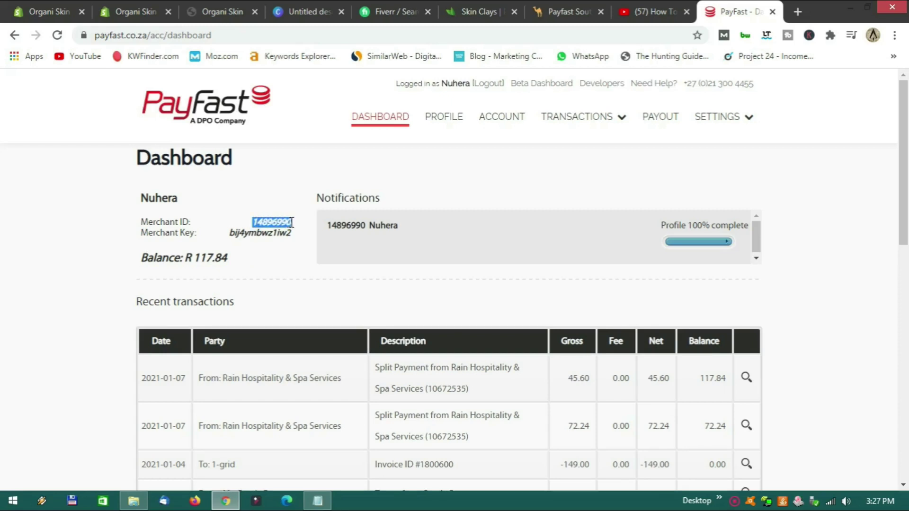
click(149, 15)
key(ctrl+v)
Copy the Merchant Key from the PayFast dashboard and return to Shopify's PayFast settings form.
click(739, 12)
drag(230, 232, 297, 241)
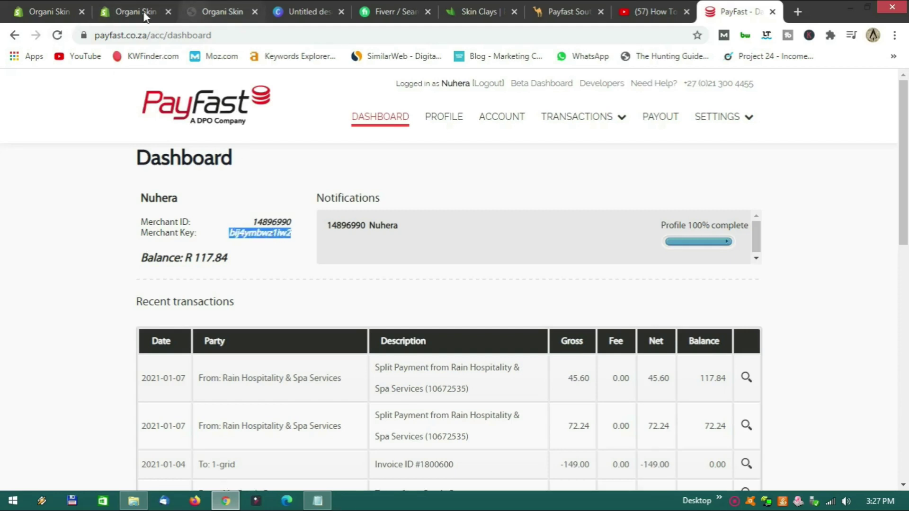
click(57, 13)
click(121, 14)
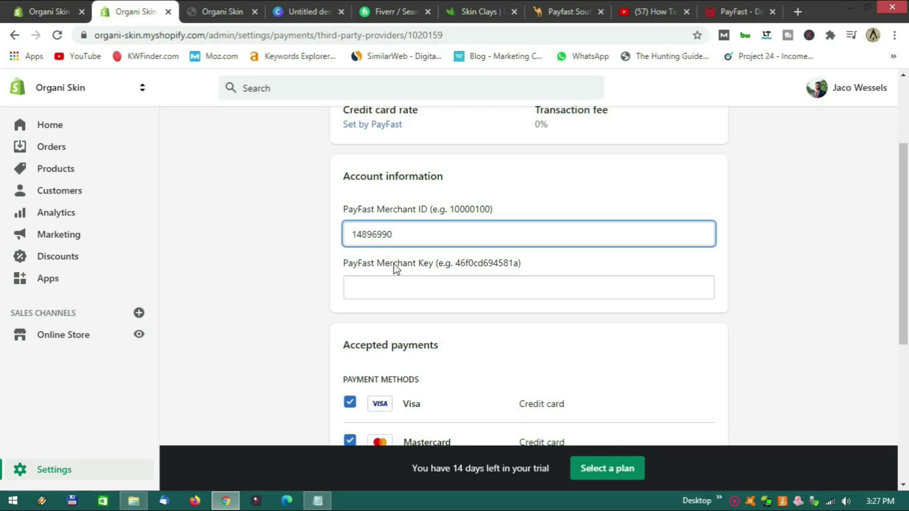
Paste the Merchant Key, activate PayFast, and decline saving the credentials as a password.
click(403, 292)
key(ctrl+v)
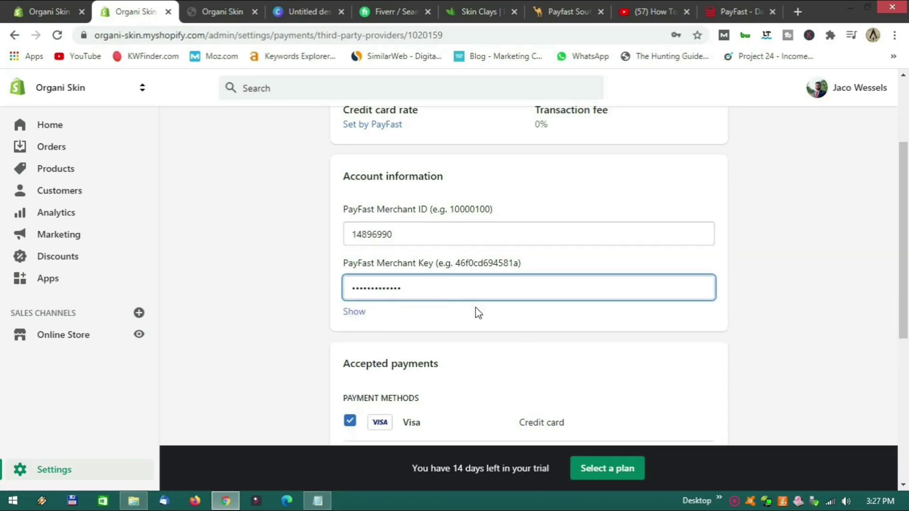
scroll(534, 334, down, 3)
scroll(535, 334, down, 2)
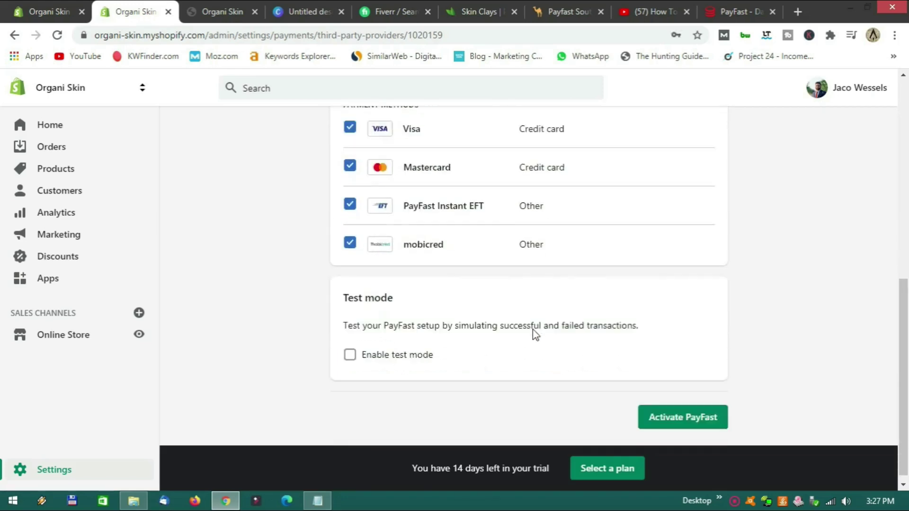
click(681, 411)
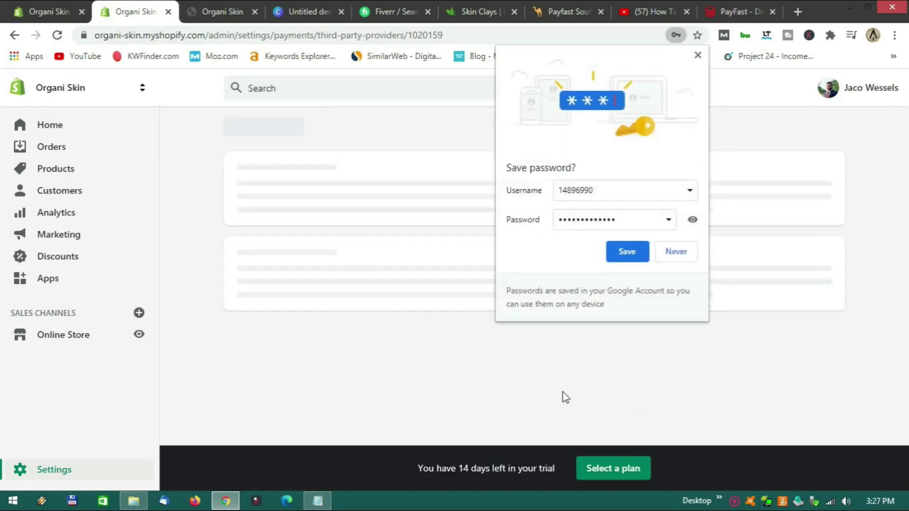
click(677, 255)
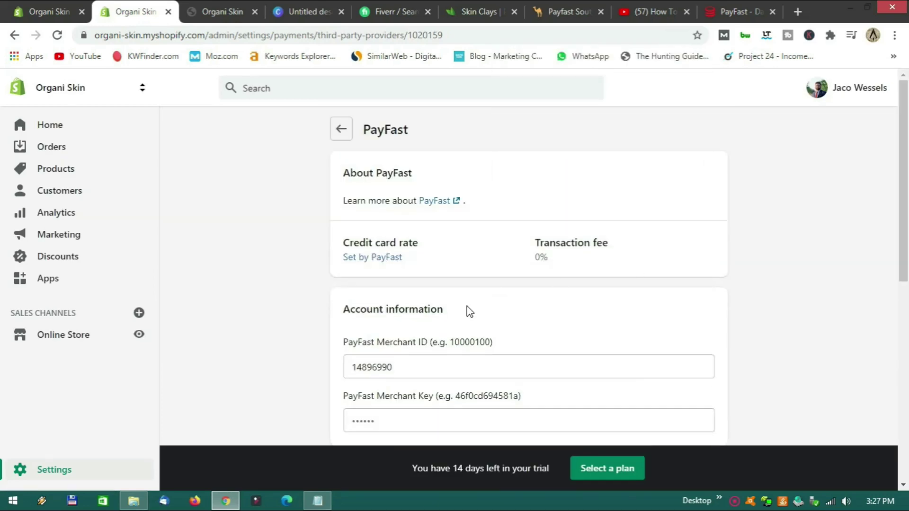
Review the PayFast settings, turning Enable test mode on and then back off.
scroll(482, 307, down, 2)
scroll(482, 306, down, 8)
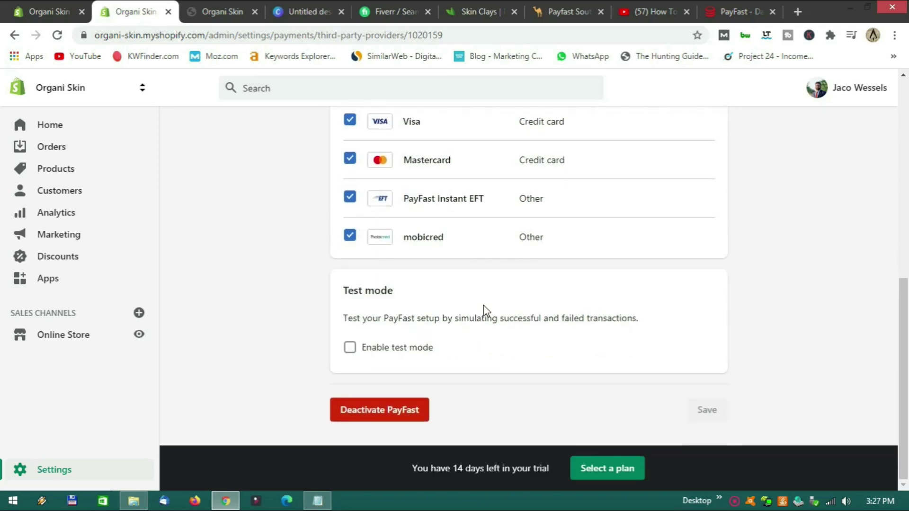
scroll(483, 308, up, 10)
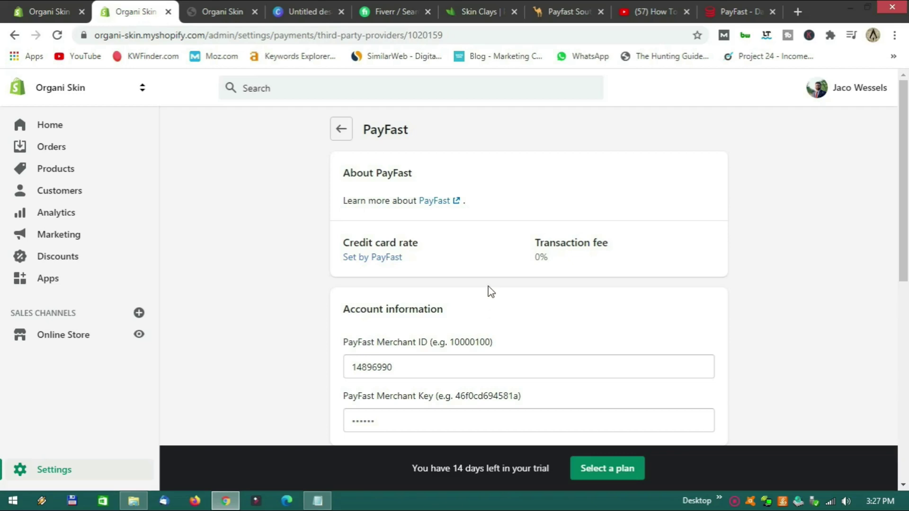
scroll(487, 299, down, 5)
scroll(490, 291, down, 4)
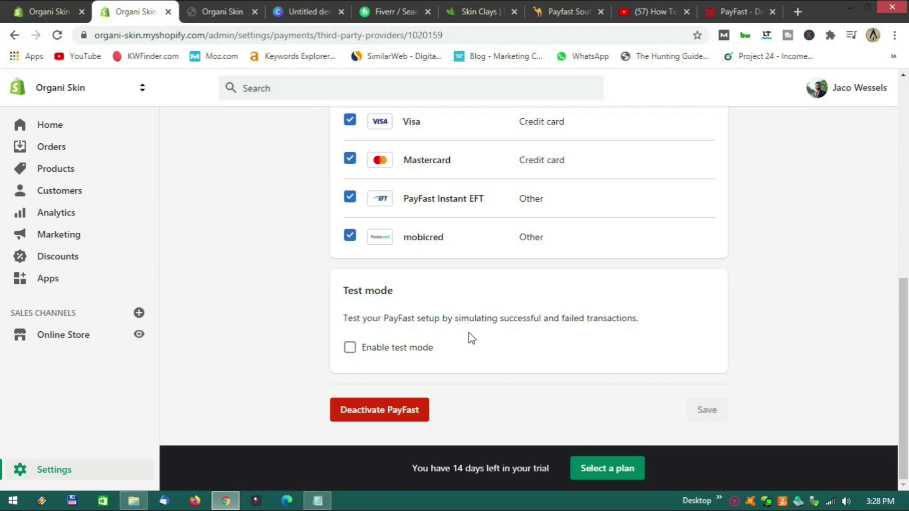
click(351, 349)
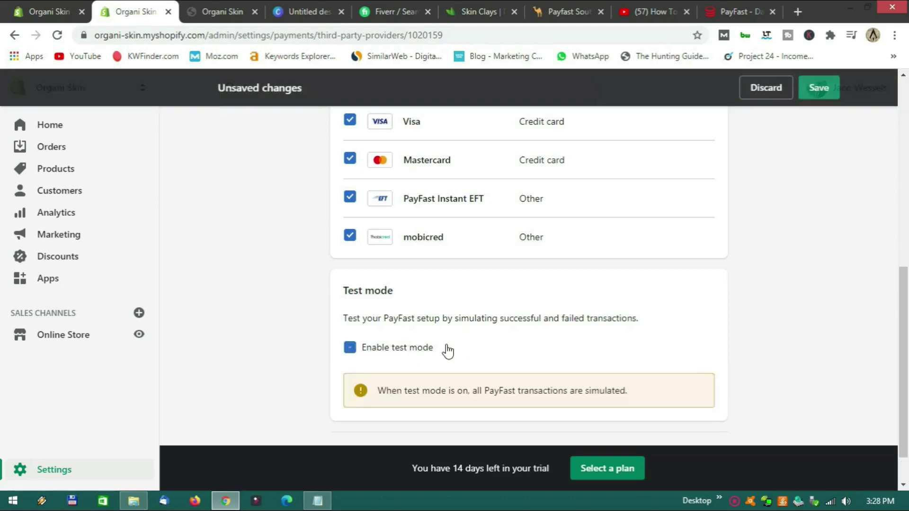
scroll(481, 338, down, 1)
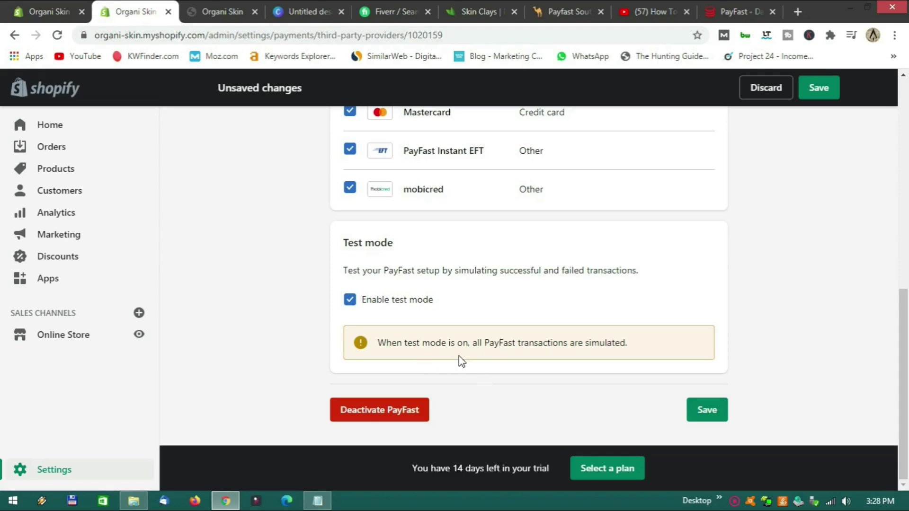
click(350, 302)
scroll(442, 335, up, 10)
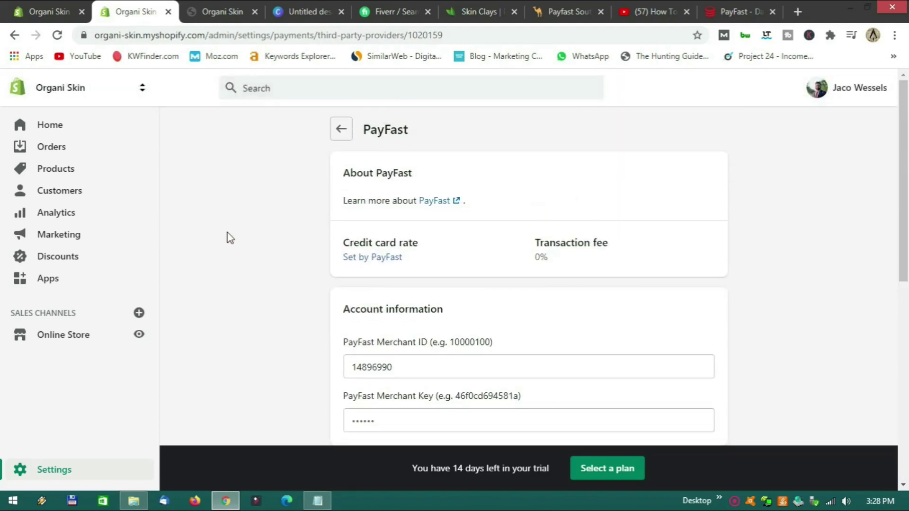
Open the live online store in a new tab and scroll through the storefront.
click(138, 337)
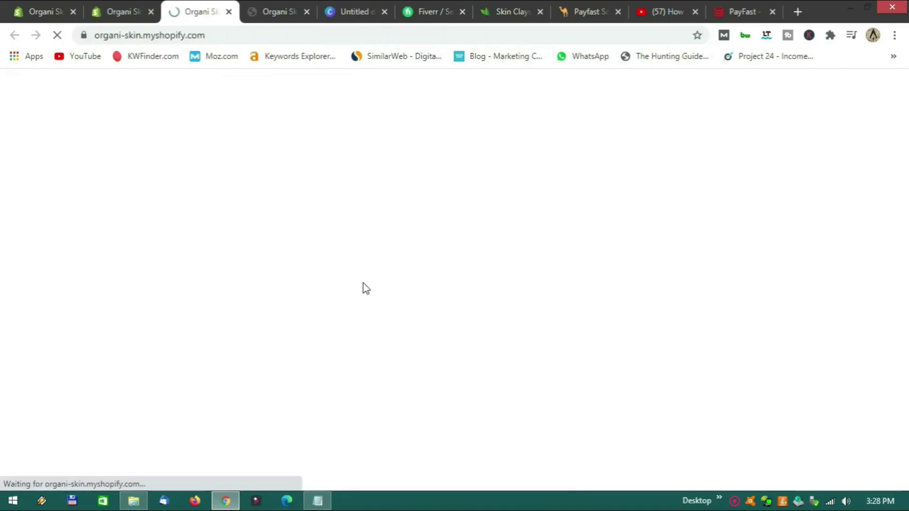
scroll(410, 278, down, 15)
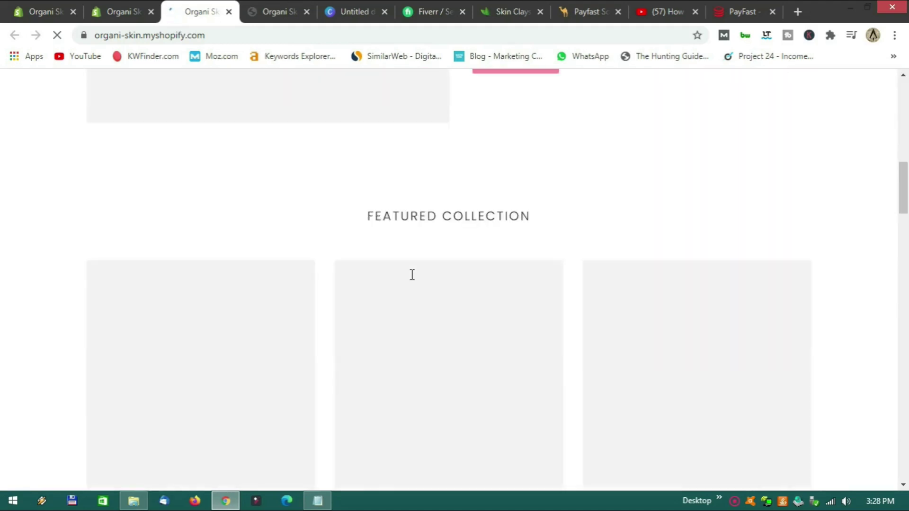
scroll(412, 274, down, 20)
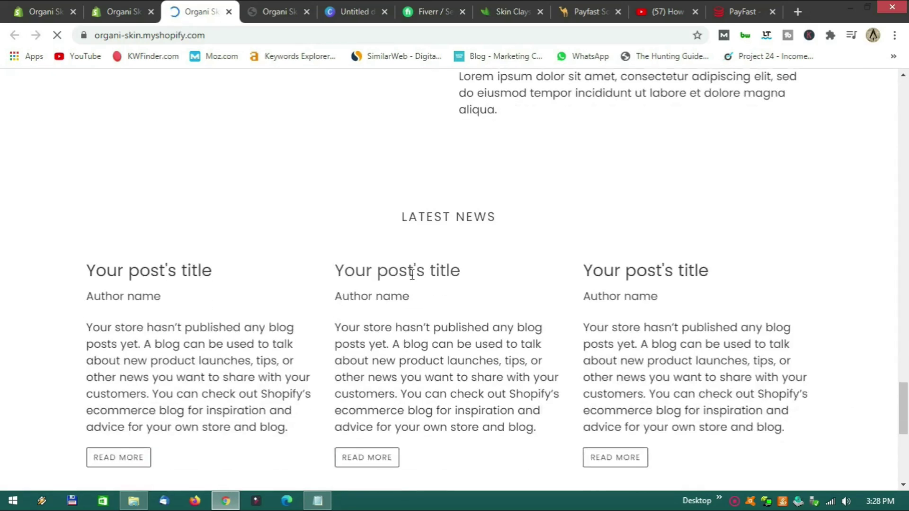
scroll(412, 274, down, 8)
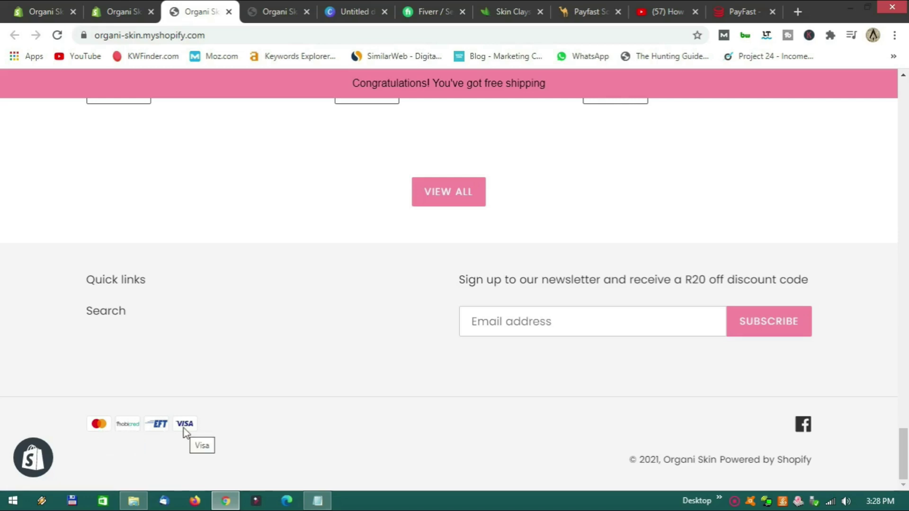
scroll(370, 434, up, 15)
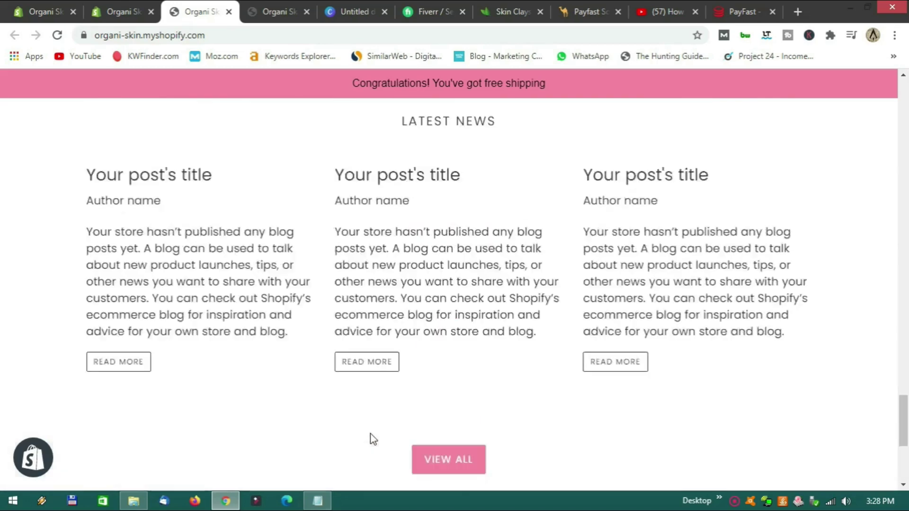
scroll(370, 439, up, 15)
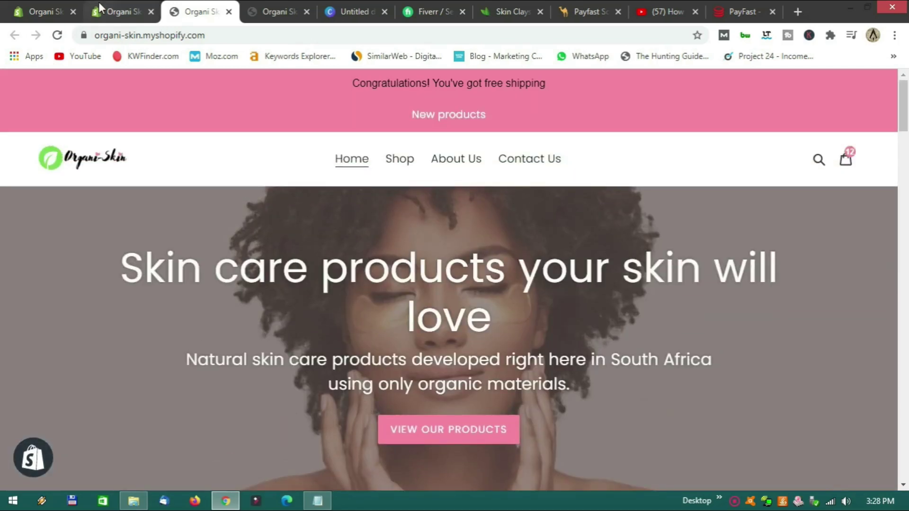
Back in the admin, check PayFast's accepted payments (Visa, Mastercard, Instant EFT), then go to Discounts.
click(126, 12)
scroll(237, 275, down, 3)
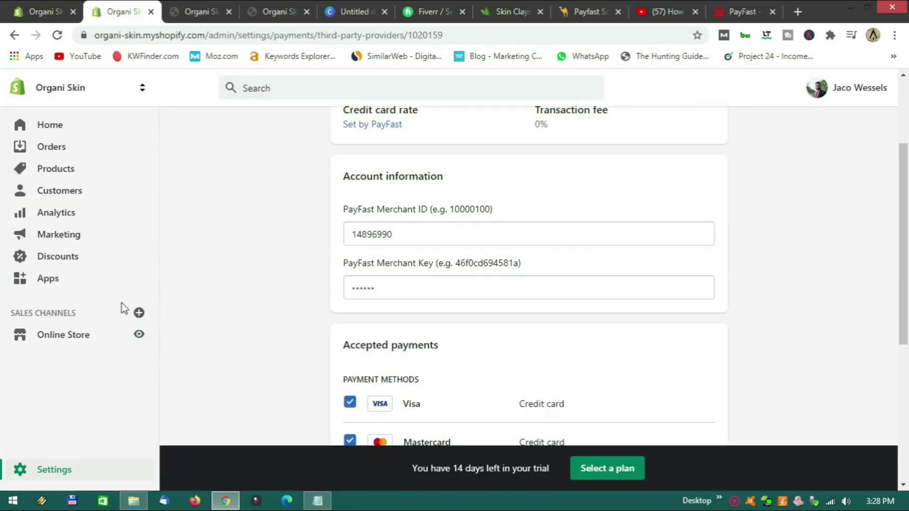
scroll(190, 296, up, 3)
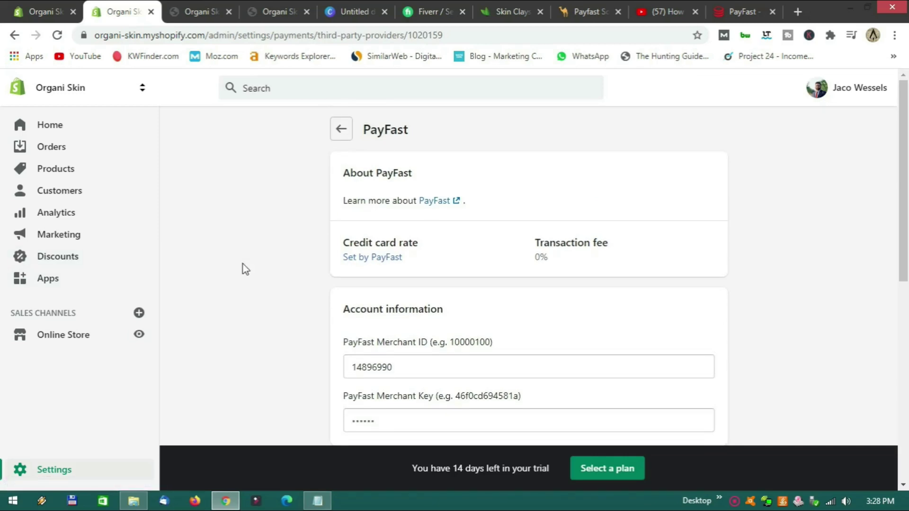
scroll(243, 265, down, 8)
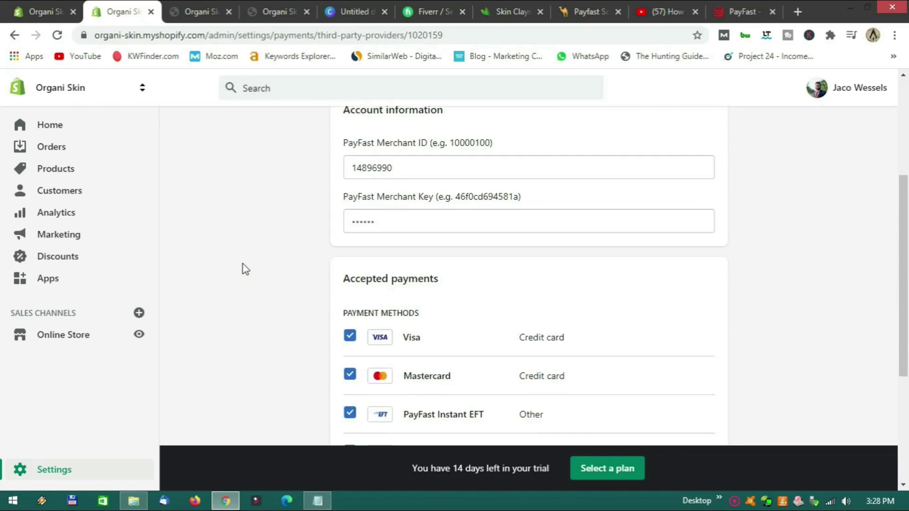
click(69, 264)
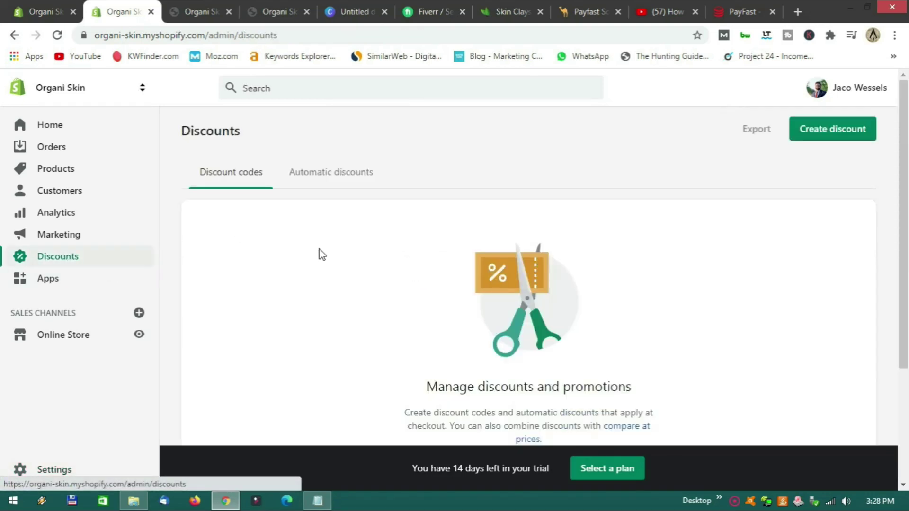
Create a new discount code named Black Friday giving 30% off.
scroll(326, 246, down, 3)
scroll(348, 244, up, 3)
scroll(347, 244, down, 3)
scroll(347, 243, up, 1)
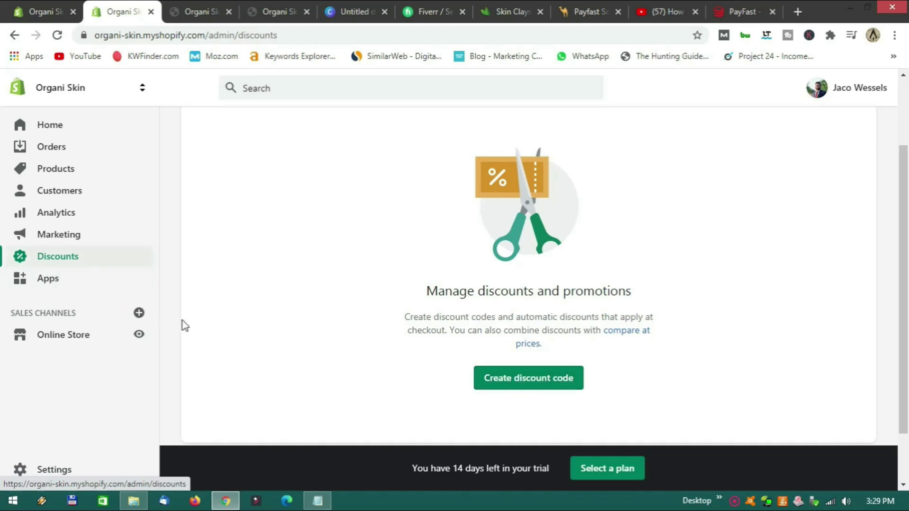
click(522, 383)
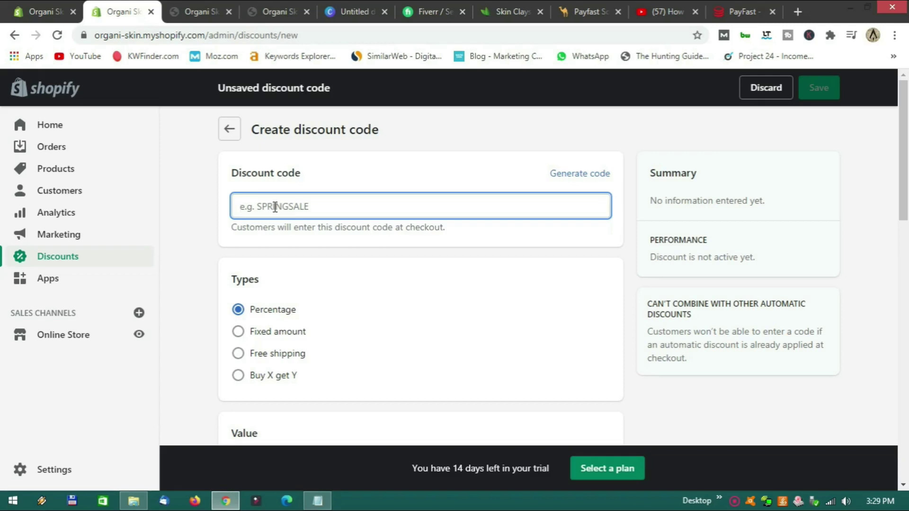
text(Bla)
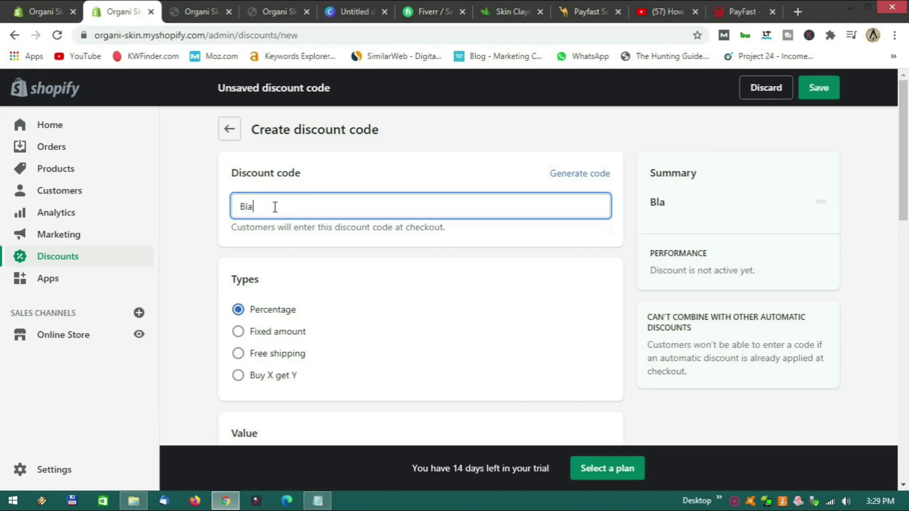
text(ck Friday)
scroll(312, 310, down, 3)
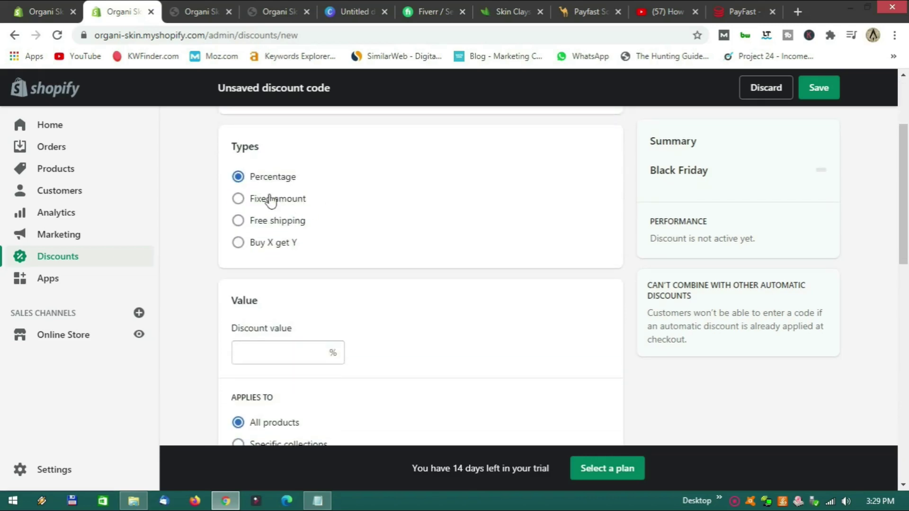
scroll(341, 209, down, 1)
click(293, 286)
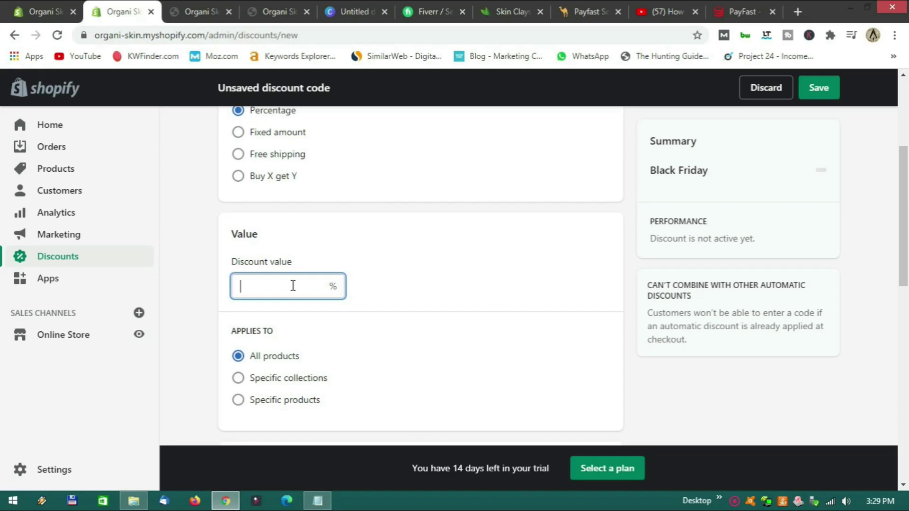
text(30)
click(425, 307)
Limit the Black Friday code to one use per customer.
scroll(381, 350, down, 3)
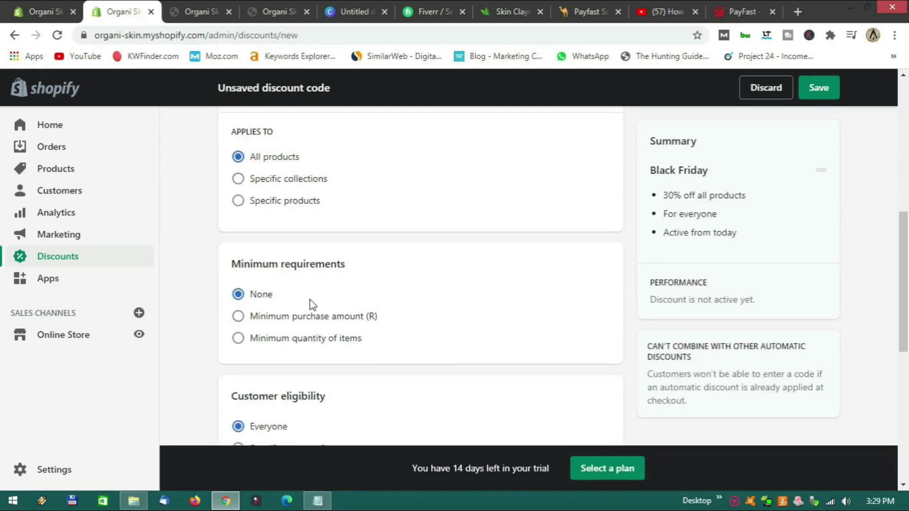
scroll(407, 305, down, 2)
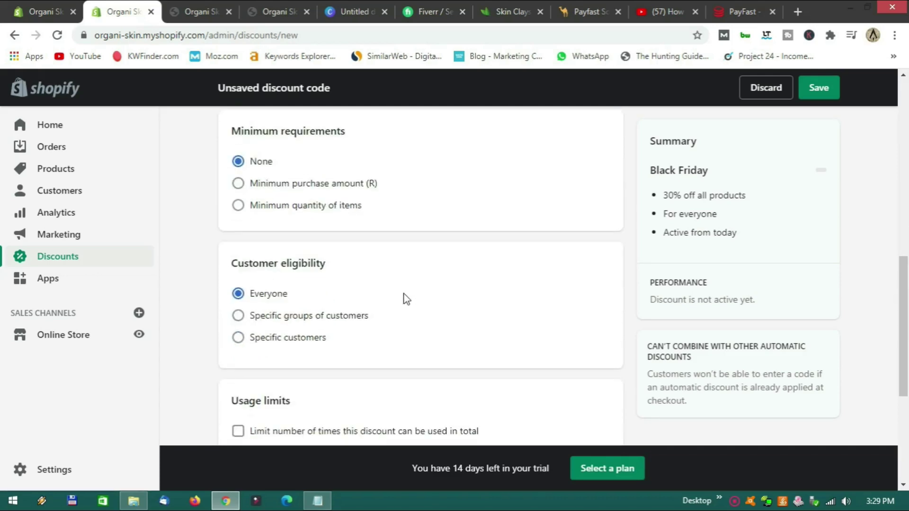
scroll(398, 274, down, 4)
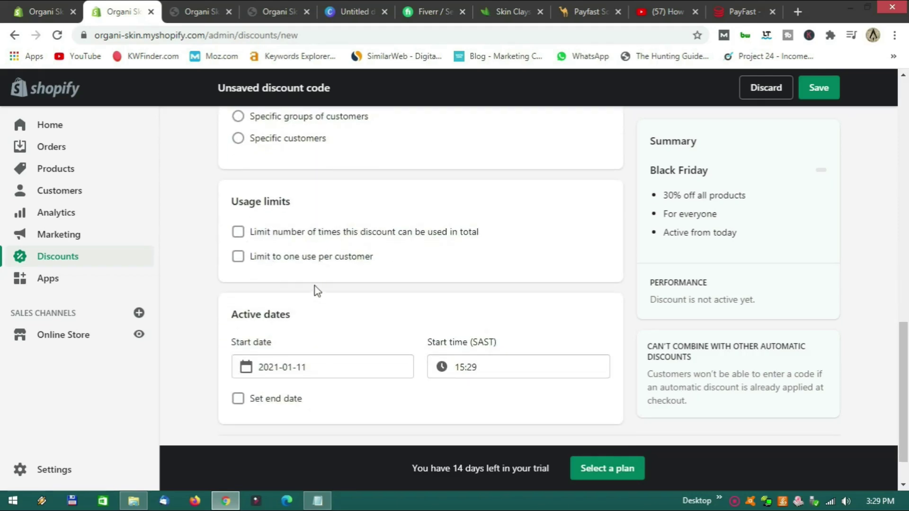
click(239, 258)
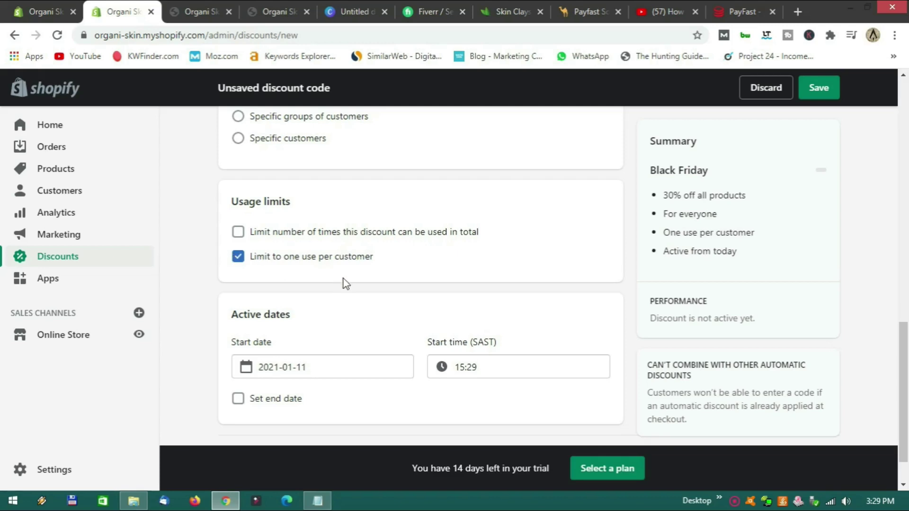
click(239, 263)
click(239, 260)
click(239, 260)
Set the discount to end on 12 January 2021 and save it.
scroll(341, 292, down, 1)
click(240, 350)
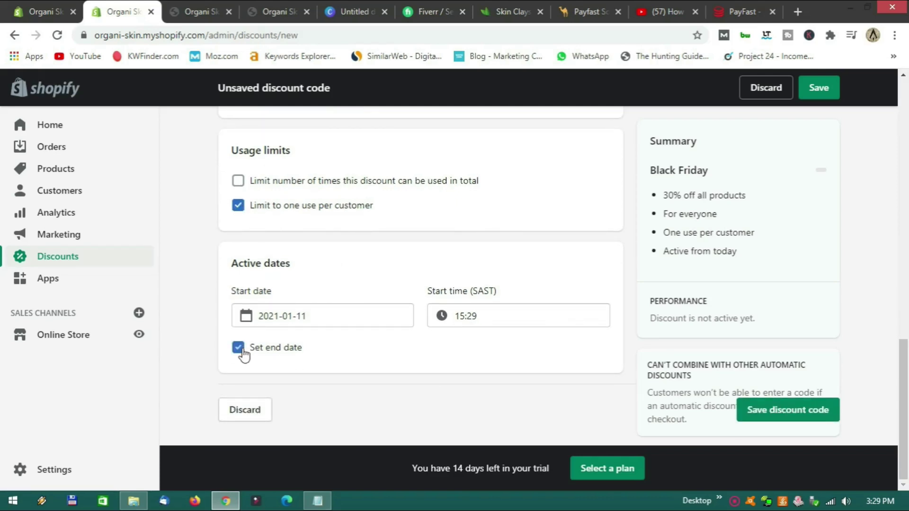
scroll(364, 343, down, 1)
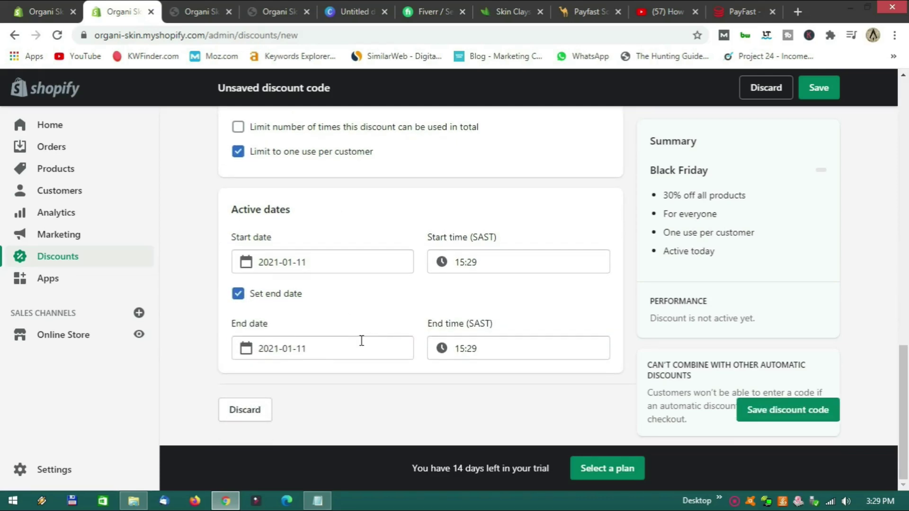
click(319, 350)
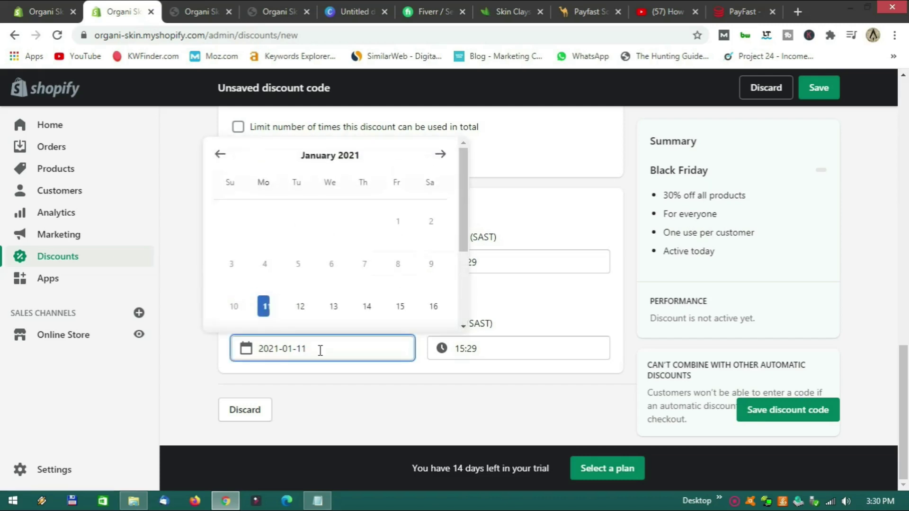
click(304, 310)
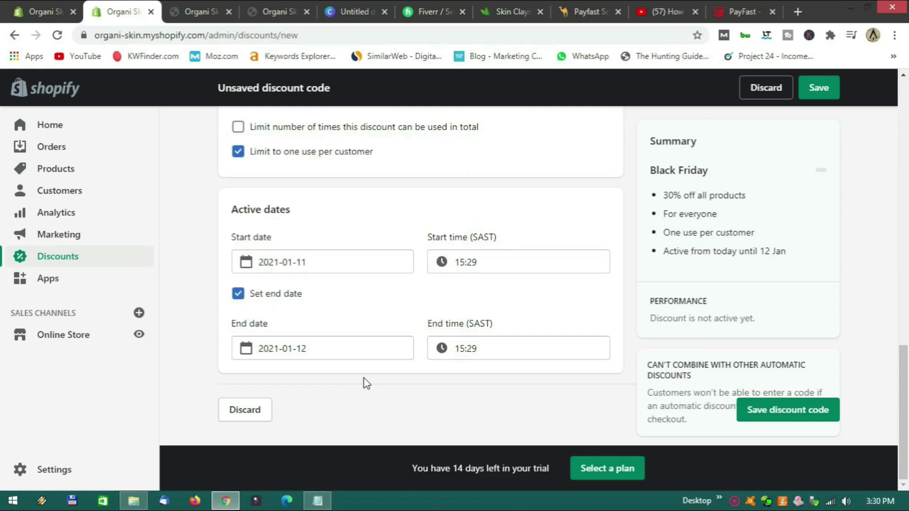
click(767, 419)
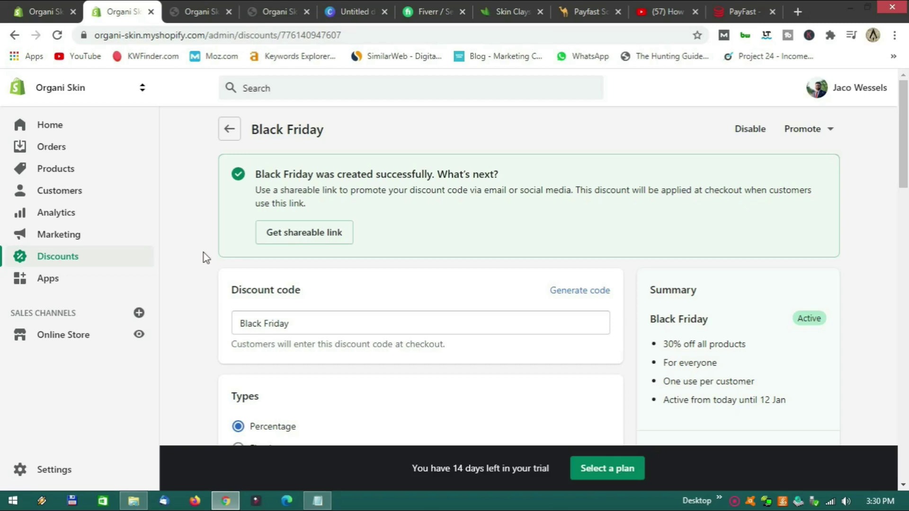
Browse the Marketing overview and Campaigns pages, then open the Customers list.
click(99, 239)
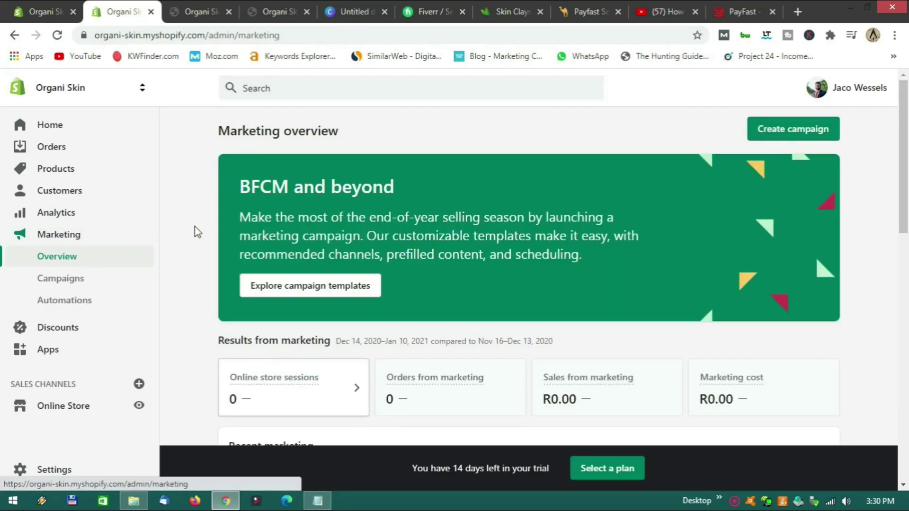
click(89, 282)
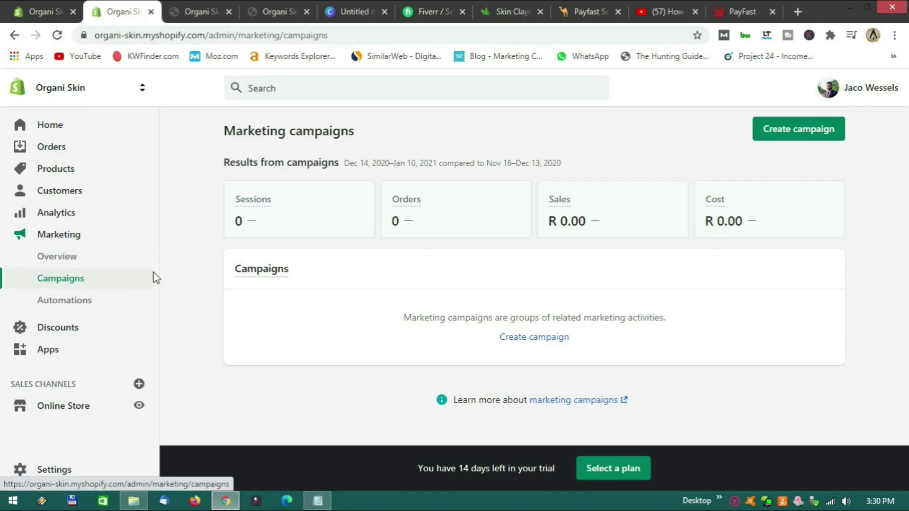
click(71, 193)
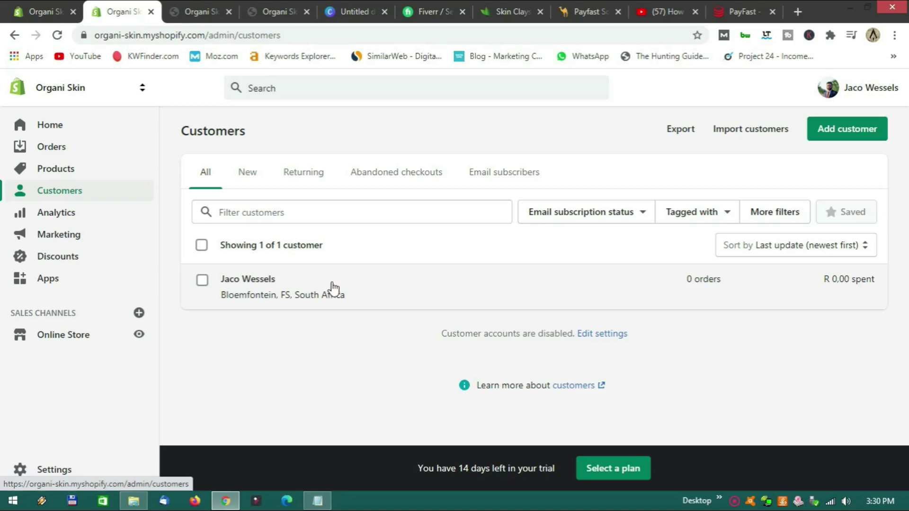
Filter the customer list to those subscribed to email.
click(489, 176)
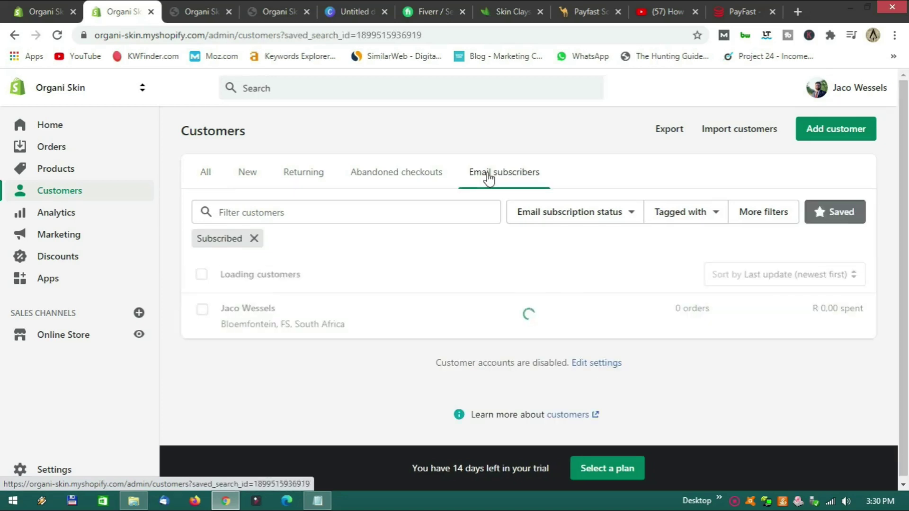
scroll(487, 288, down, 2)
scroll(486, 286, up, 1)
scroll(487, 287, down, 1)
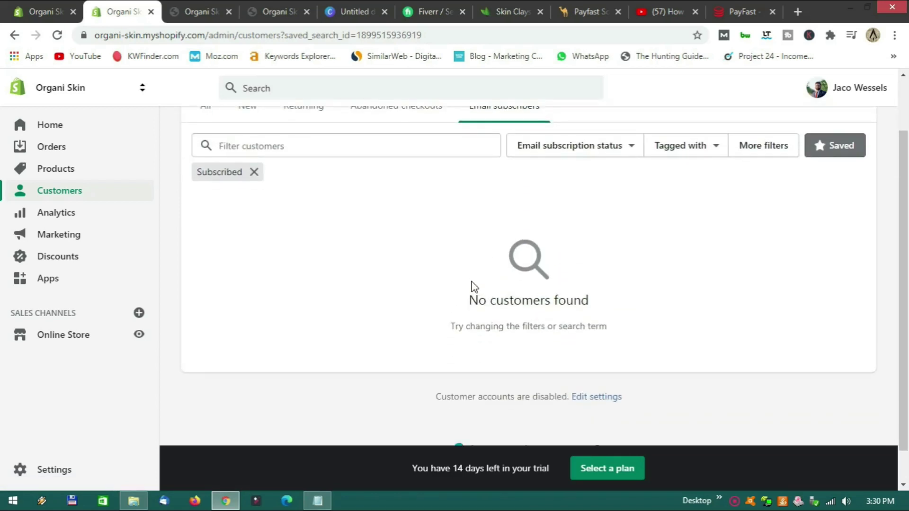
scroll(472, 280, up, 2)
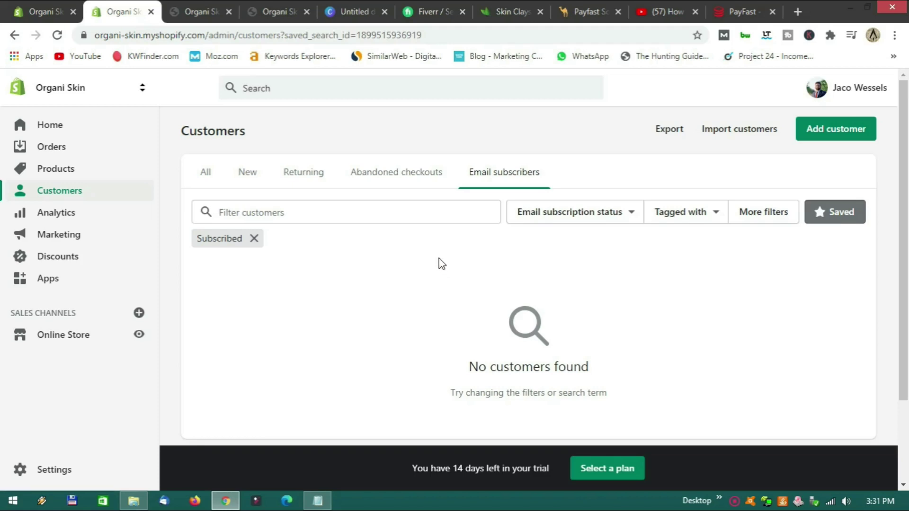
Switch to the Abandoned checkouts filter and open that customer's profile with no orders.
click(391, 180)
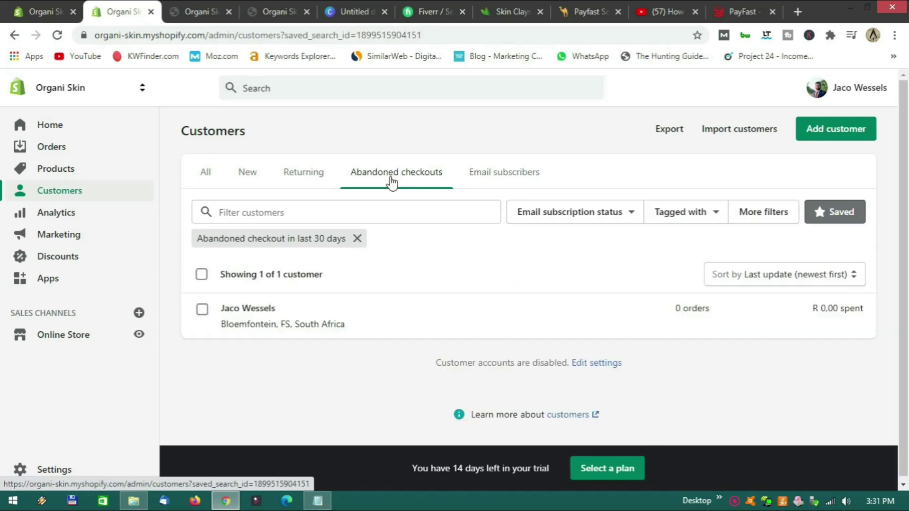
click(402, 320)
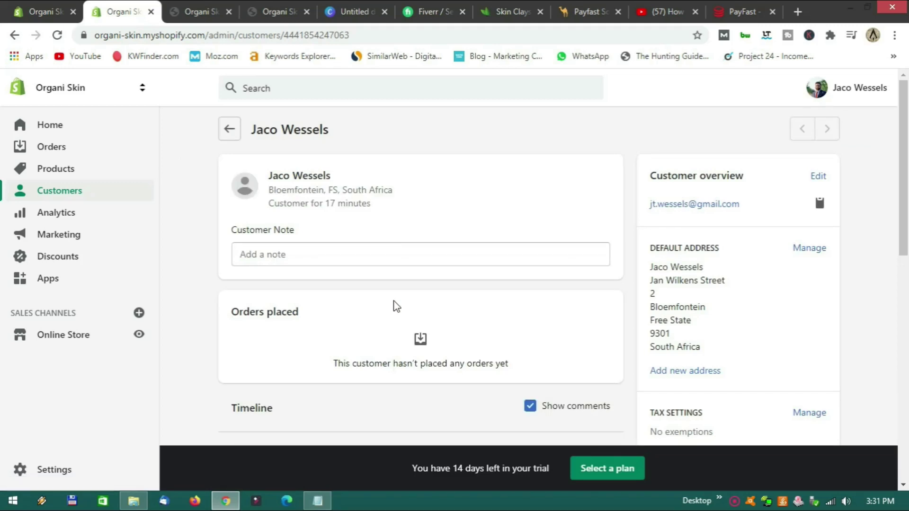
scroll(396, 307, down, 3)
scroll(397, 307, up, 3)
scroll(397, 307, down, 4)
scroll(397, 307, up, 4)
scroll(396, 307, down, 4)
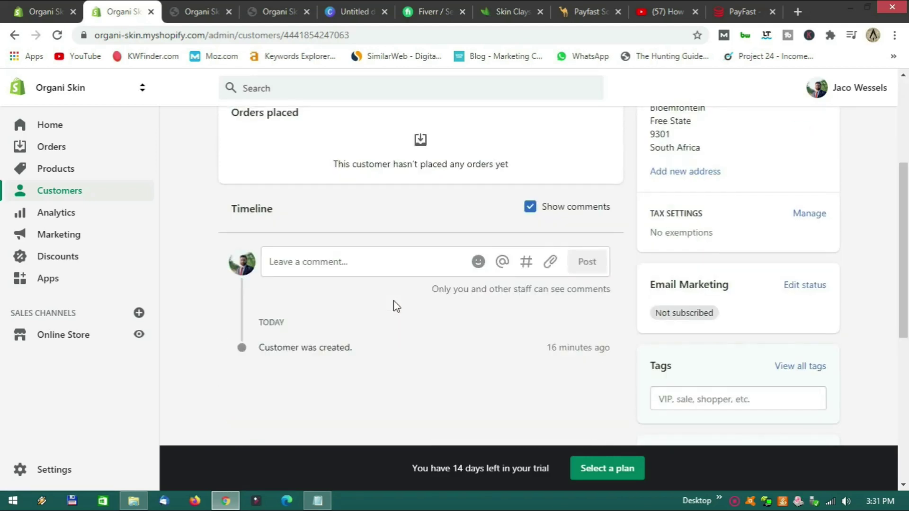
scroll(397, 307, up, 4)
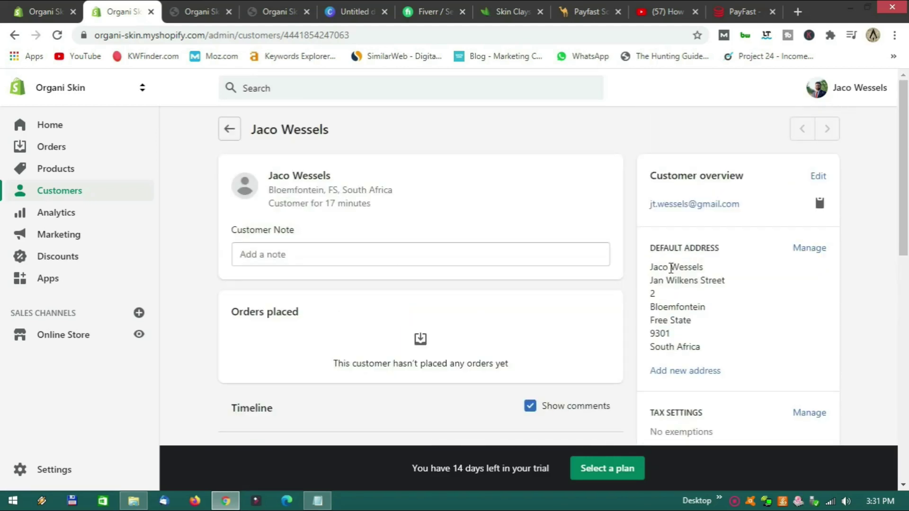
click(680, 213)
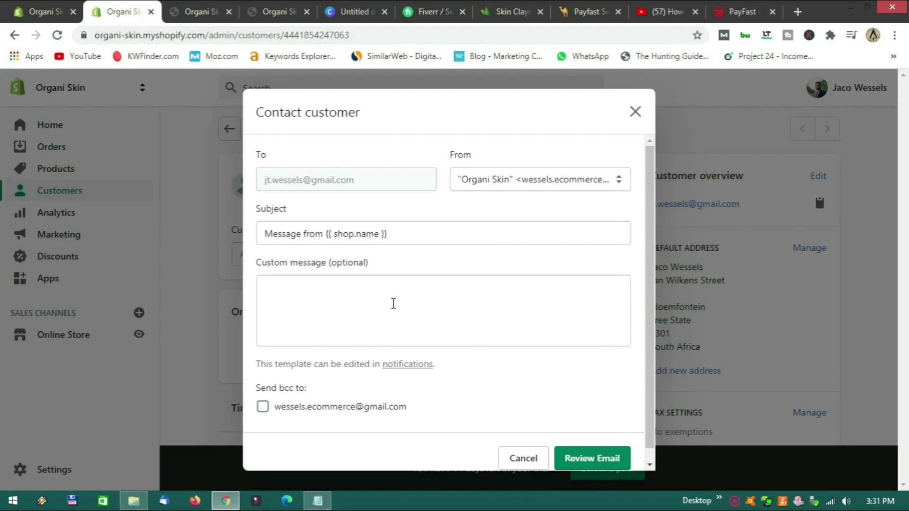
scroll(400, 299, down, 1)
scroll(422, 301, up, 1)
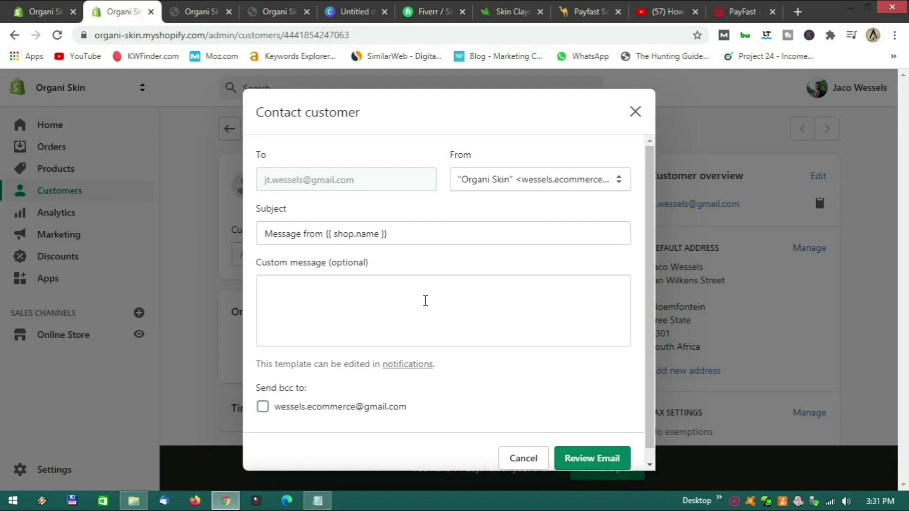
scroll(425, 301, down, 1)
click(635, 112)
scroll(635, 194, down, 3)
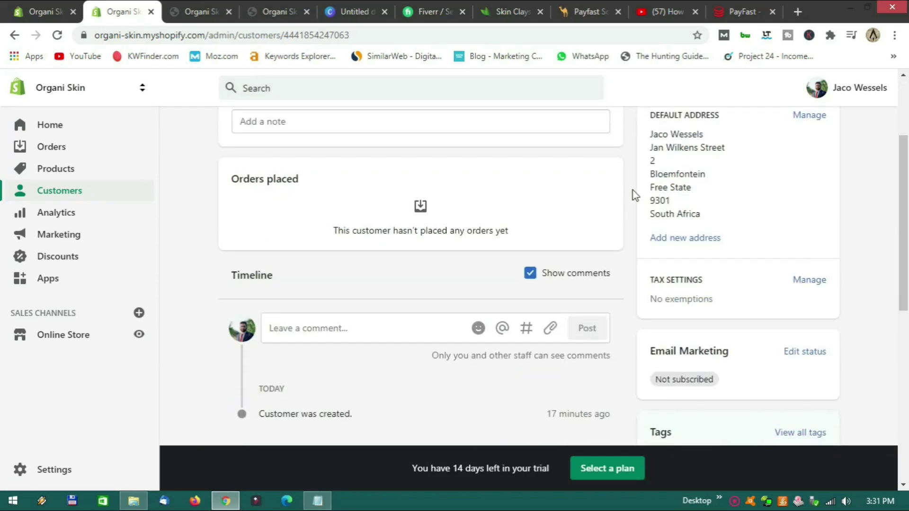
scroll(634, 194, down, 3)
scroll(634, 192, down, 4)
scroll(634, 191, up, 10)
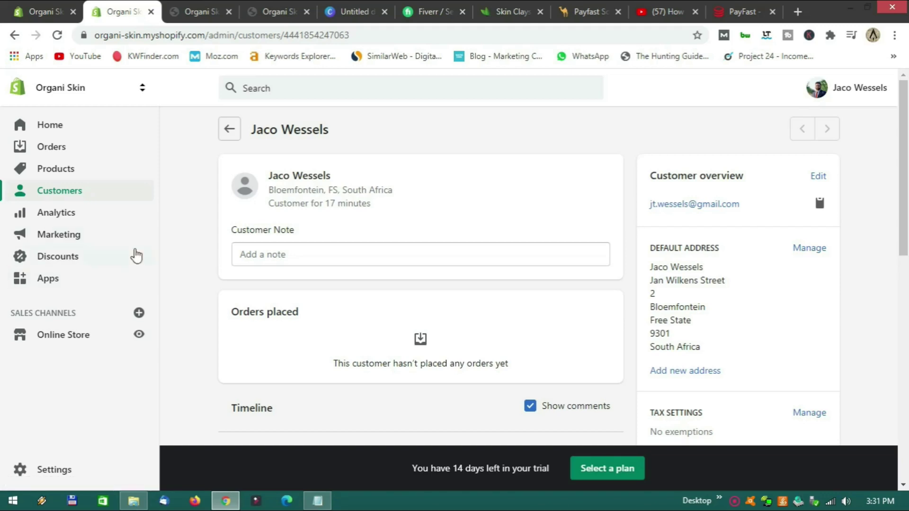
Go to Settings > Online Store > Domains and highlight the organi-skin.myshopify.com primary domain.
click(65, 472)
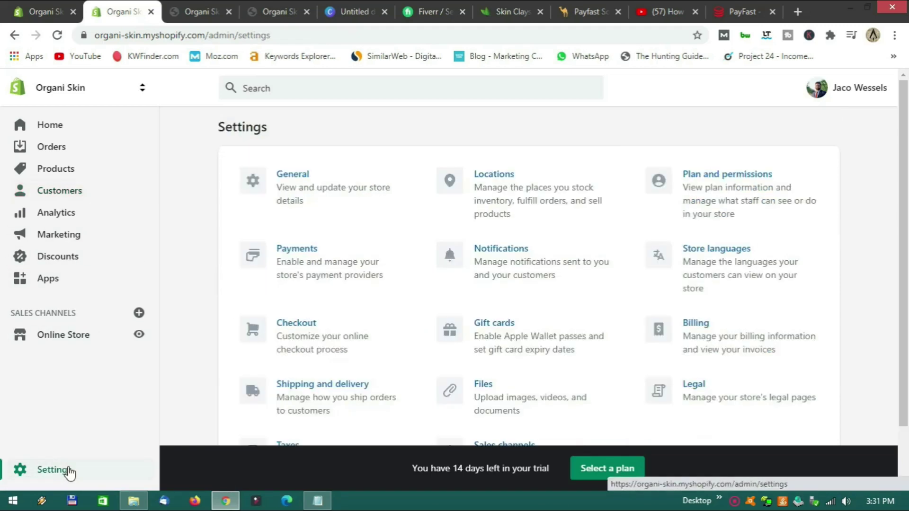
scroll(412, 308, down, 2)
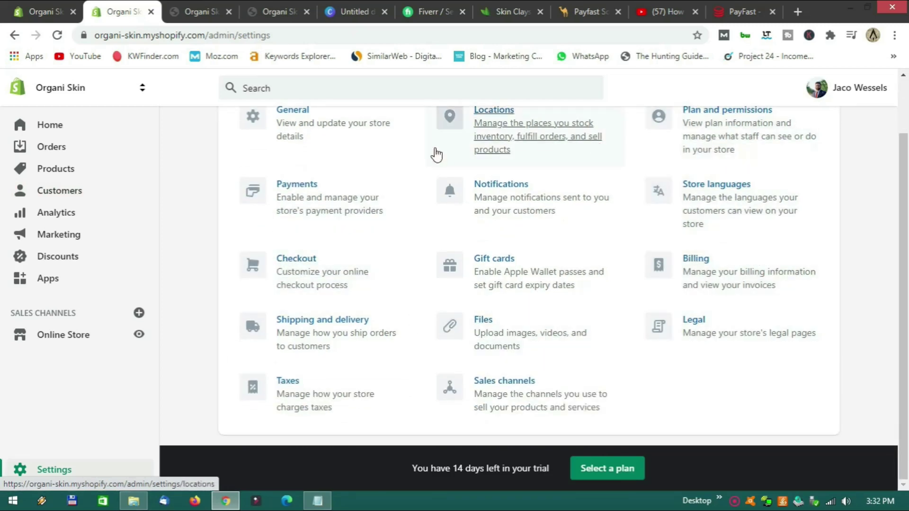
scroll(425, 303, up, 2)
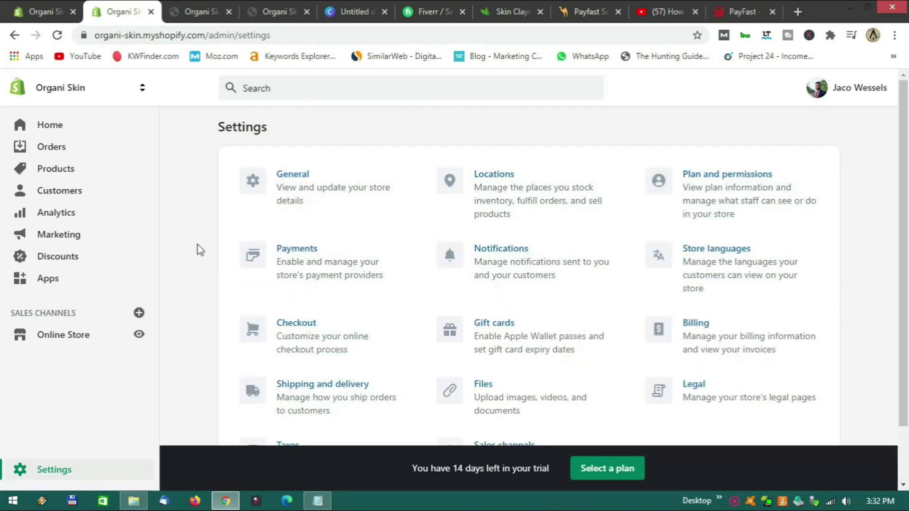
scroll(185, 303, down, 2)
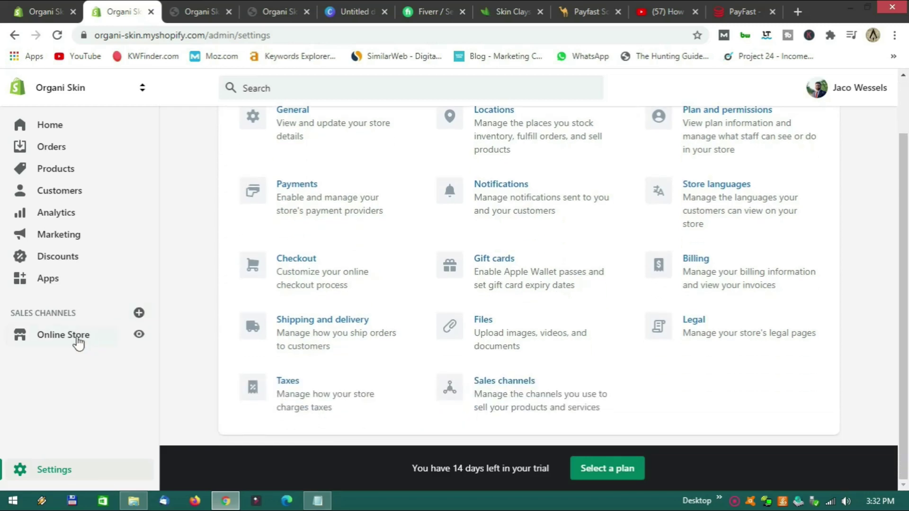
click(76, 333)
scroll(97, 353, down, 1)
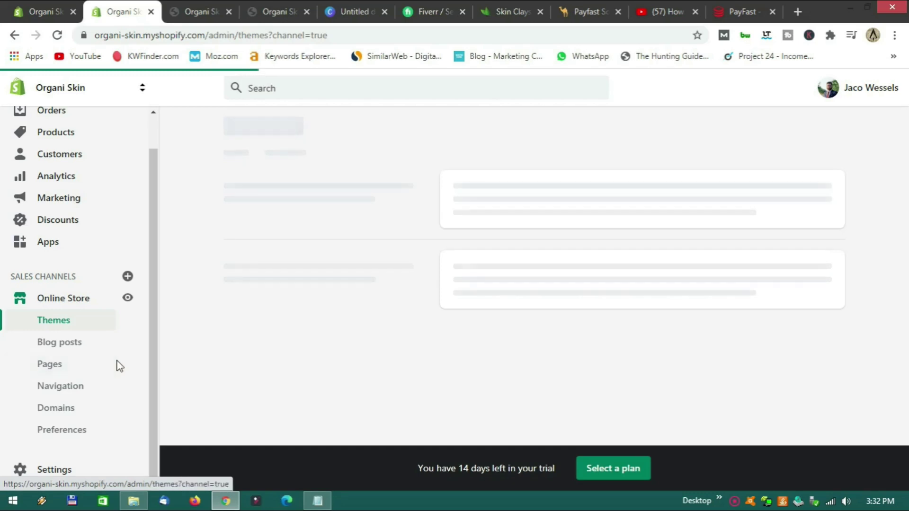
click(60, 416)
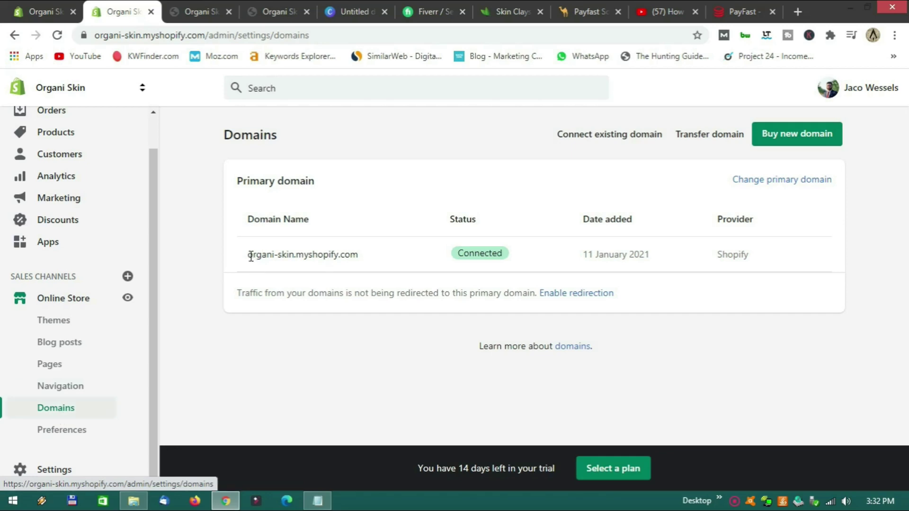
drag(250, 256, 362, 258)
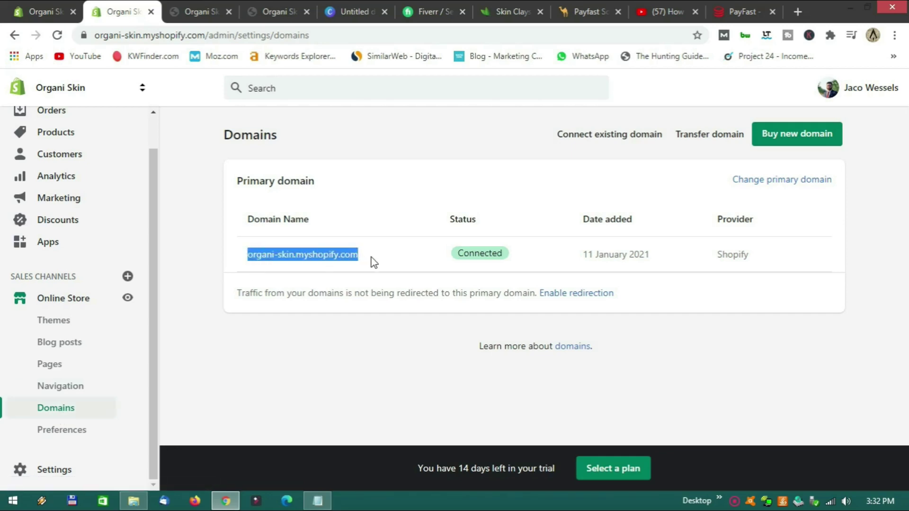
click(370, 261)
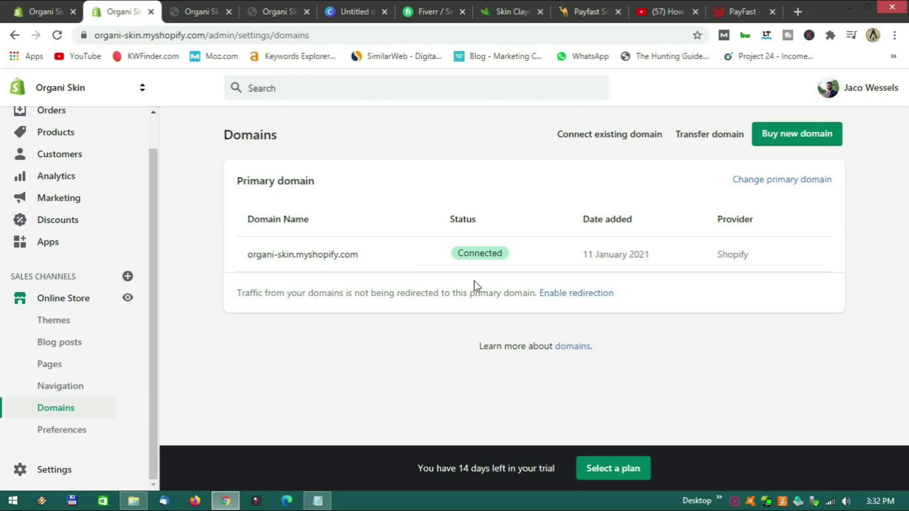
Confirm organiskin.co.za is available to buy for $22 USD/year, then go to Online Store Preferences.
click(786, 138)
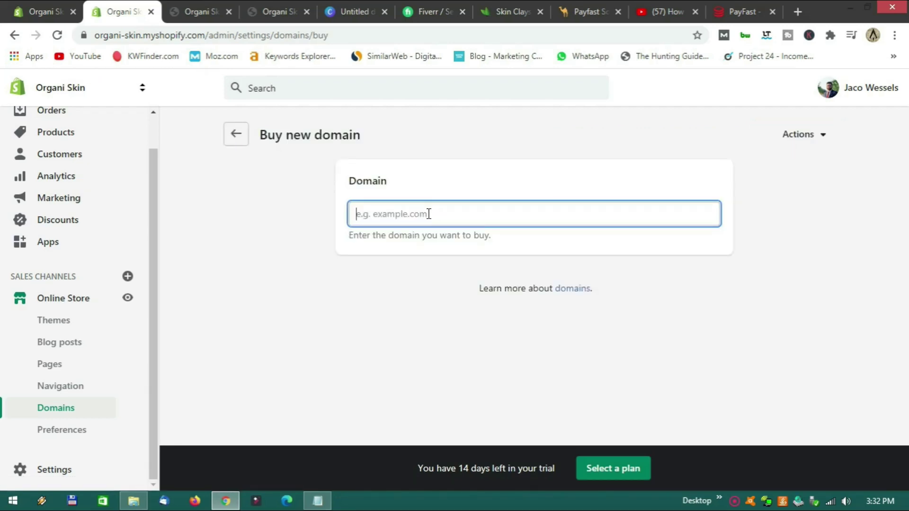
text(organiskin)
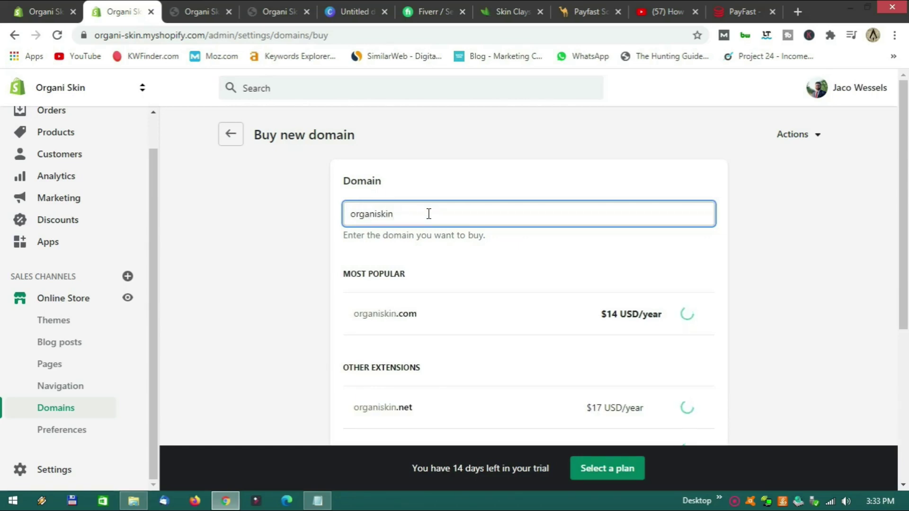
text(.co.za)
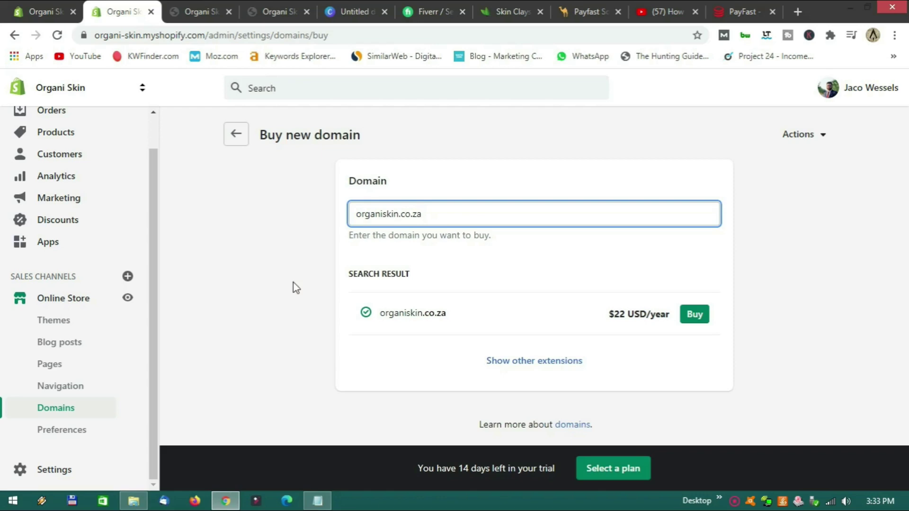
click(69, 439)
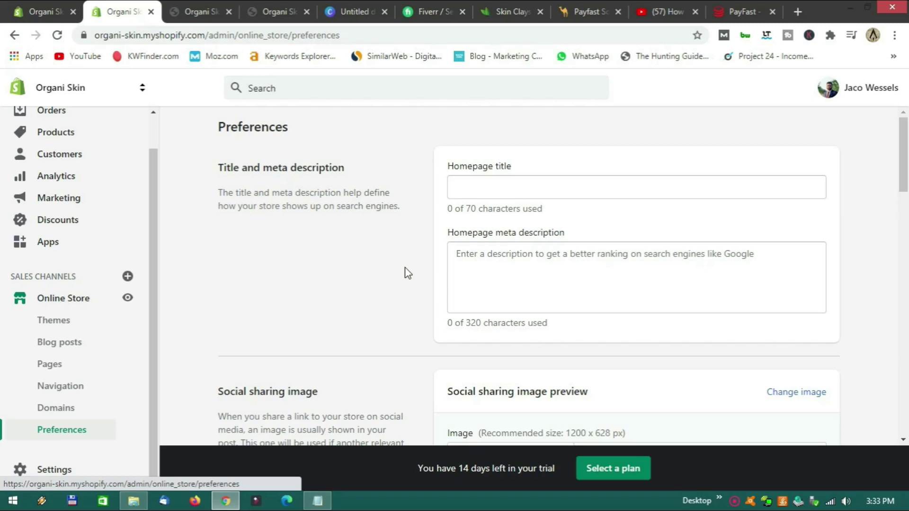
Search Google for 'skin clays' in a new tab as a listing example, then return to Preferences.
click(472, 190)
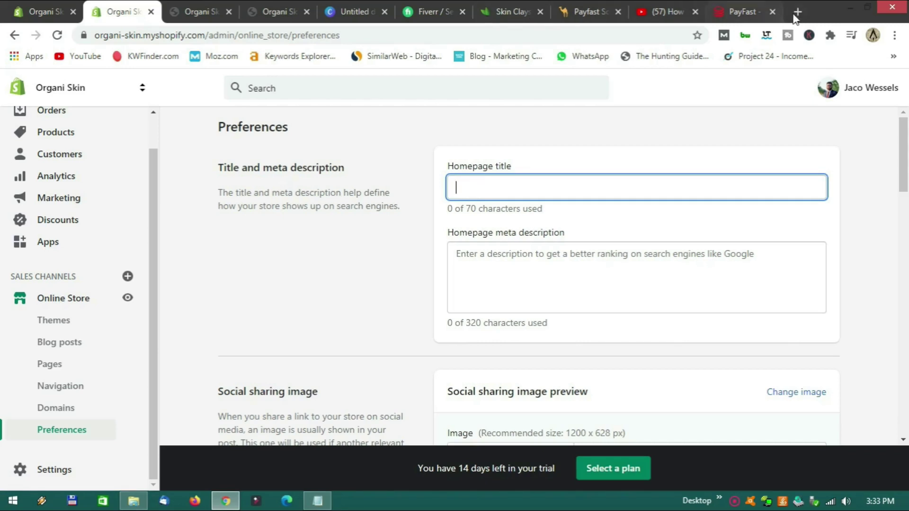
key(ctrl+t)
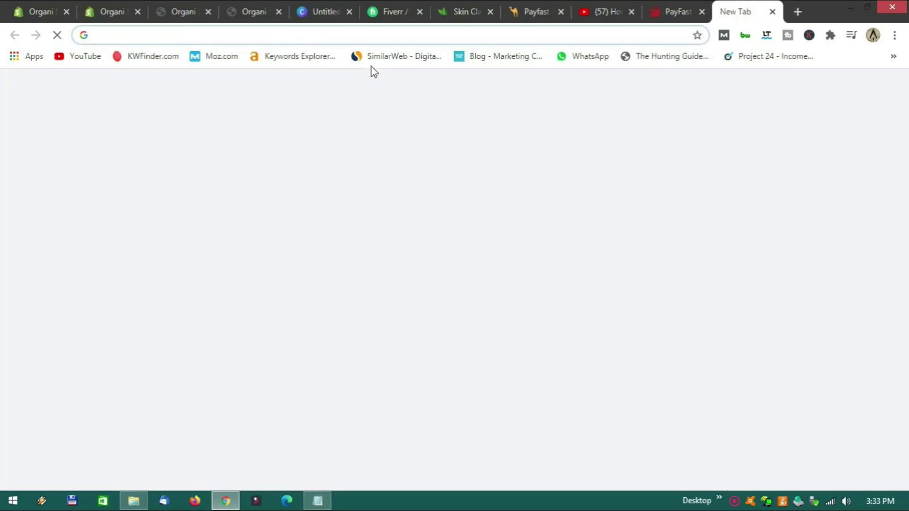
text(skin clays)
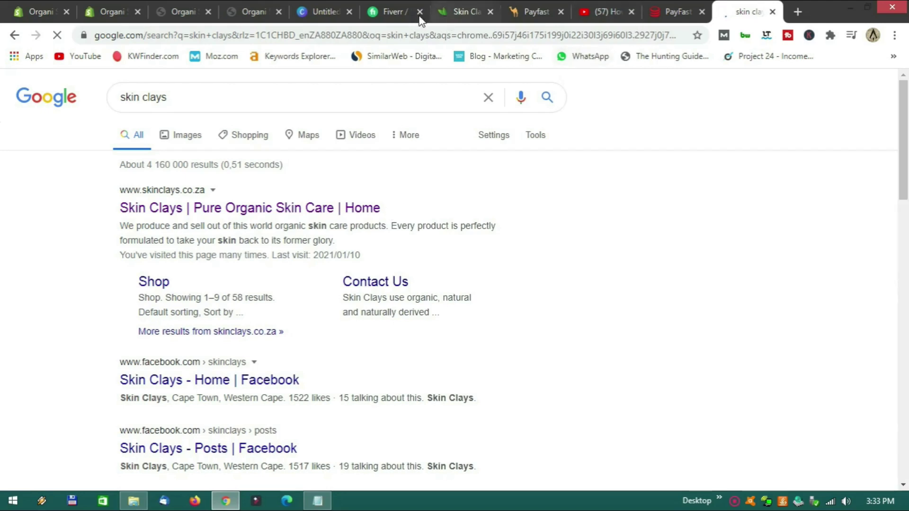
click(112, 12)
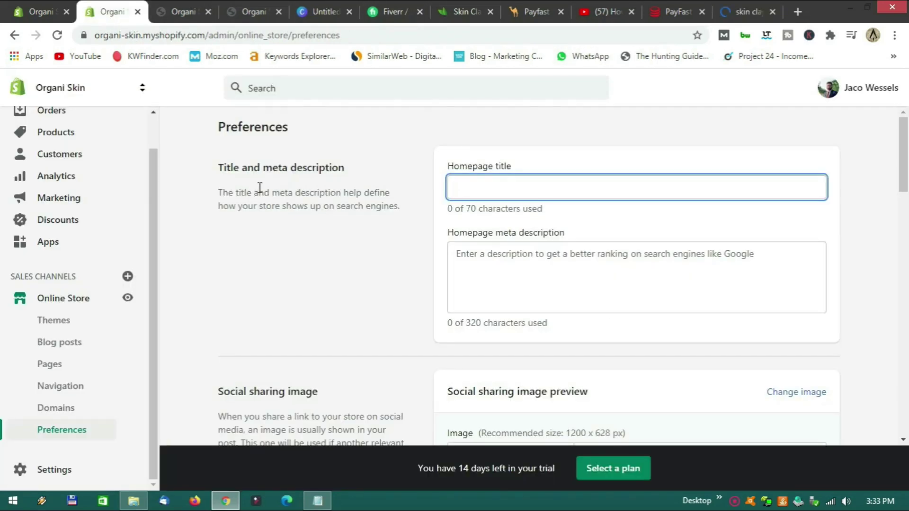
click(748, 14)
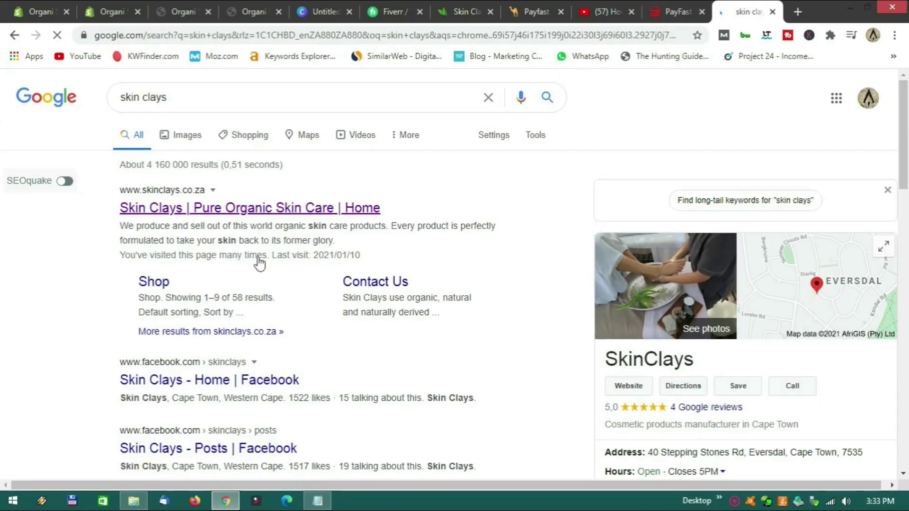
click(109, 15)
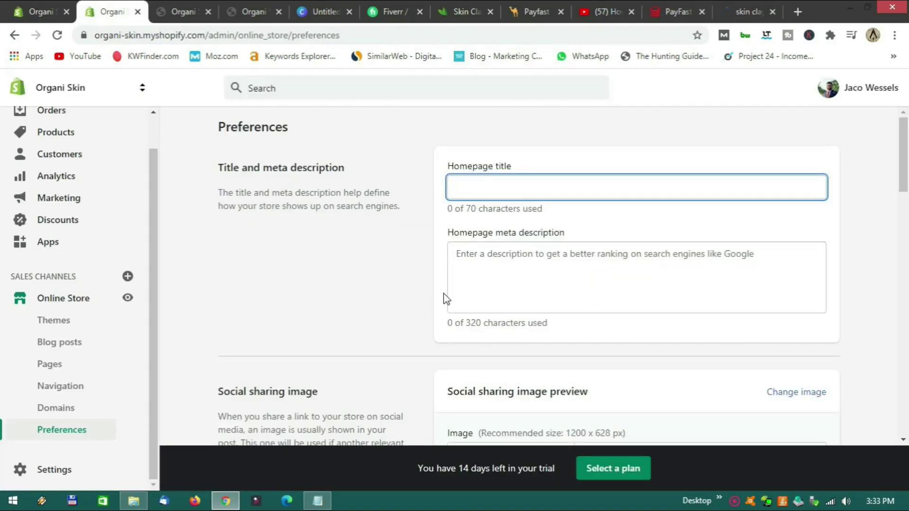
Move past the Google Analytics, Facebook Pixel and Customer privacy settings to Password protection.
scroll(544, 281, down, 1)
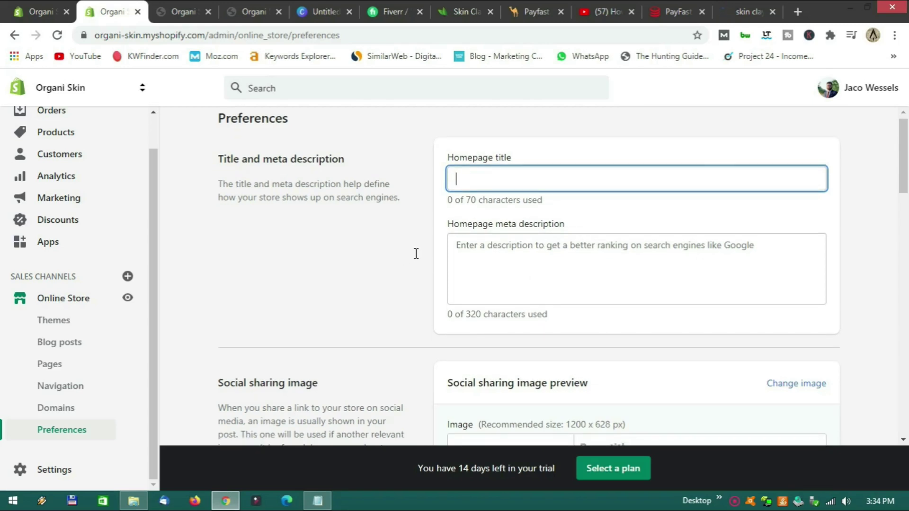
scroll(424, 246, down, 8)
scroll(425, 245, up, 4)
scroll(425, 245, down, 4)
scroll(425, 245, up, 5)
scroll(424, 246, down, 5)
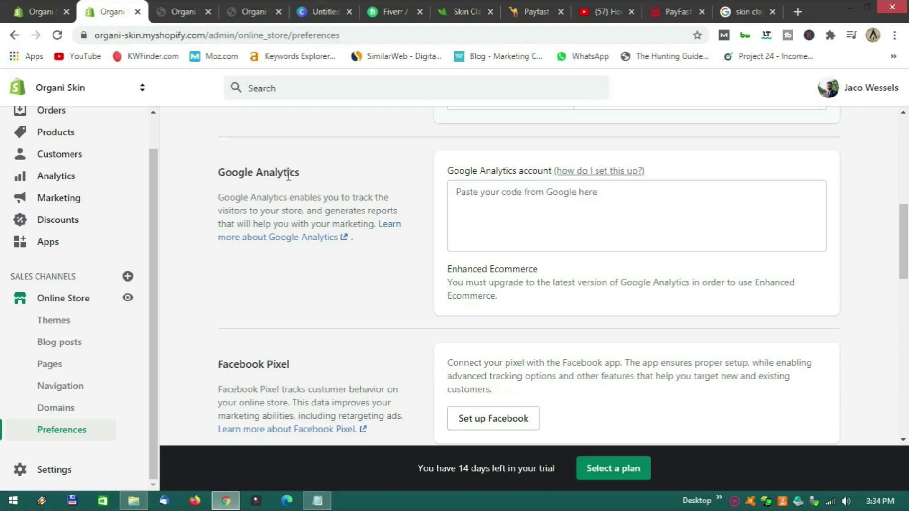
click(498, 204)
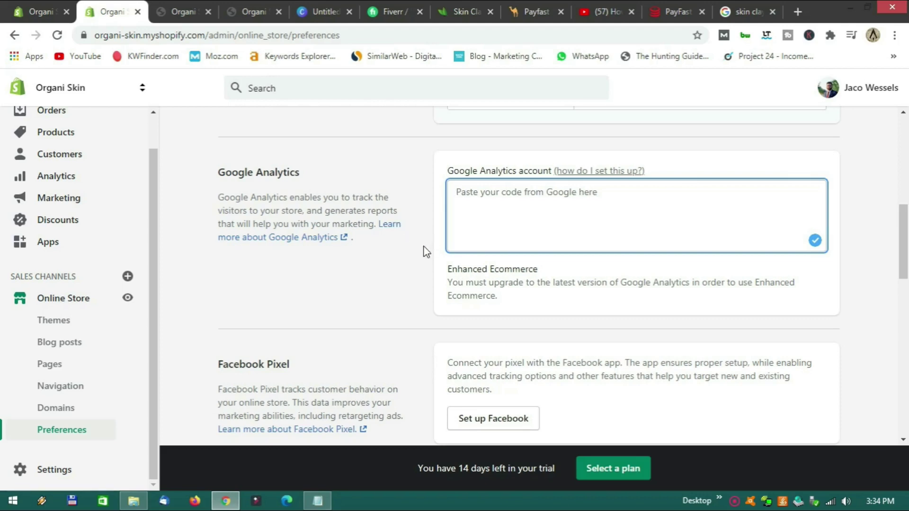
scroll(425, 249, down, 4)
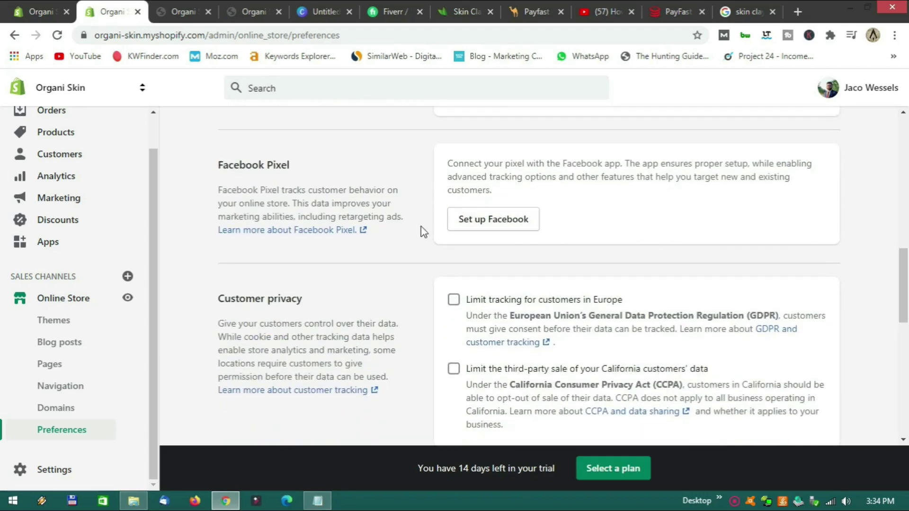
scroll(417, 227, down, 3)
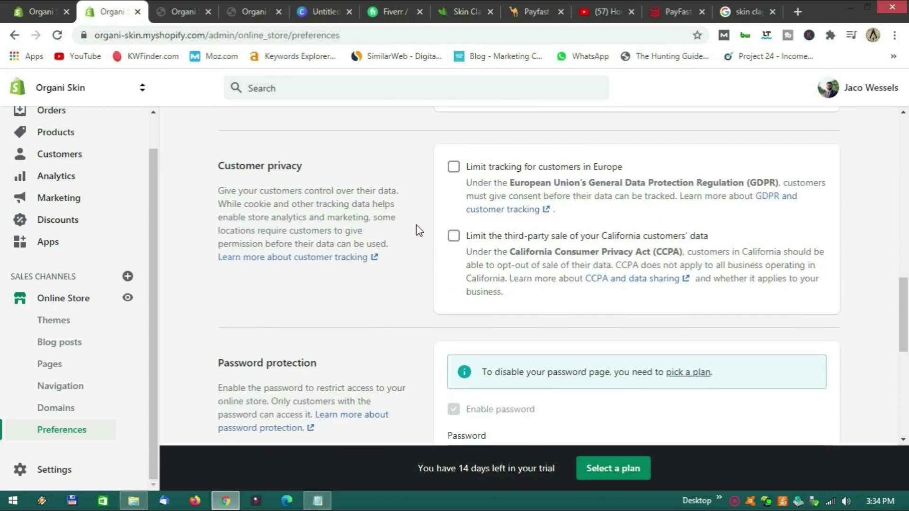
scroll(417, 227, down, 4)
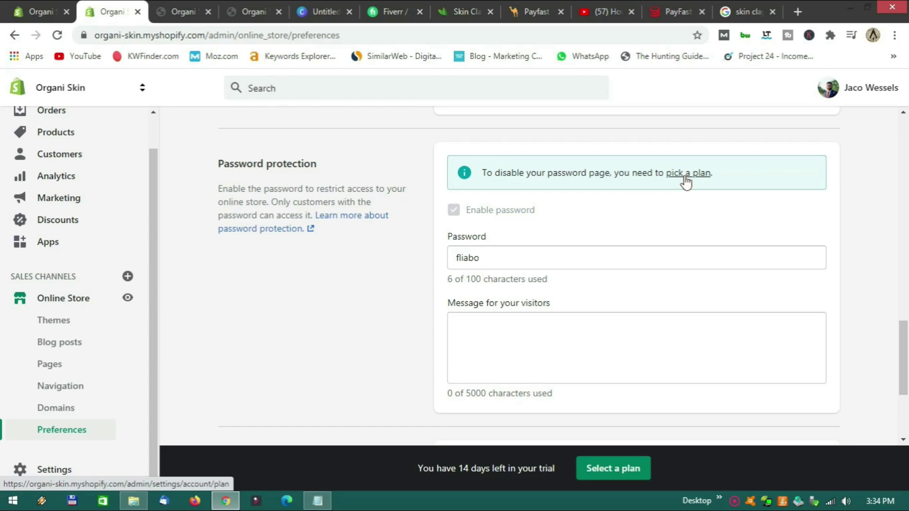
Compare the Basic (USD 29), Shopify (USD 79) and Advanced (USD 299) monthly plan cards.
click(684, 178)
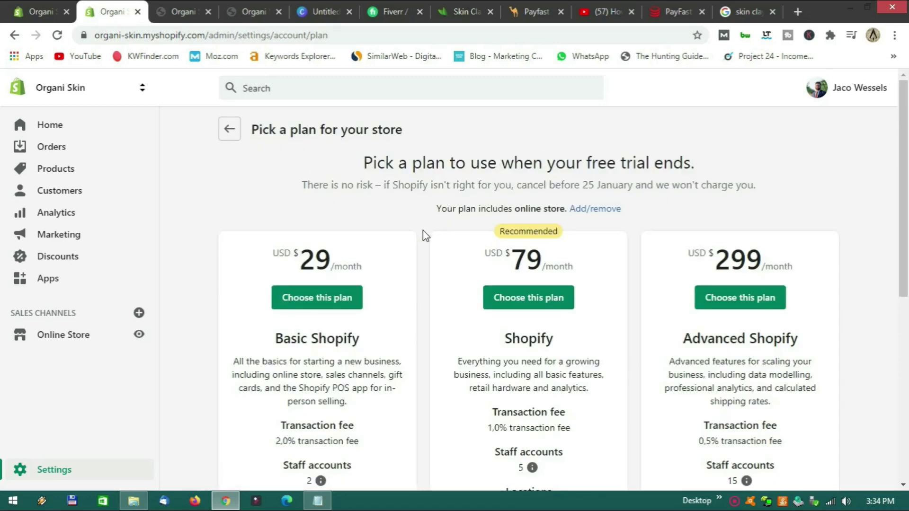
scroll(423, 231, down, 1)
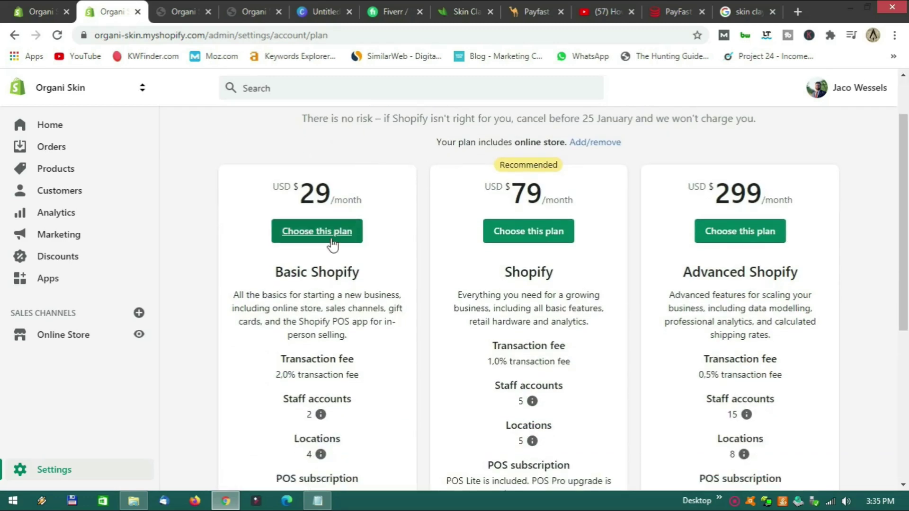
scroll(410, 246, down, 1)
scroll(410, 247, down, 1)
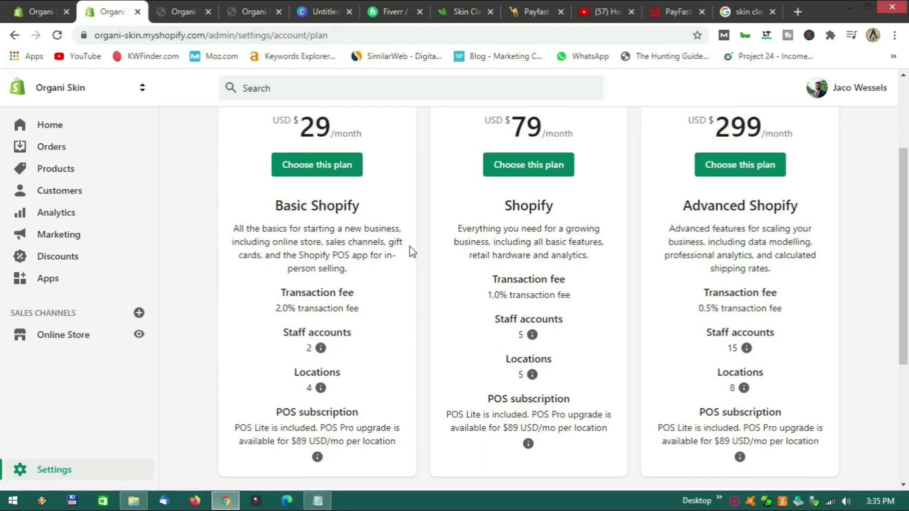
scroll(413, 245, down, 1)
scroll(415, 246, down, 3)
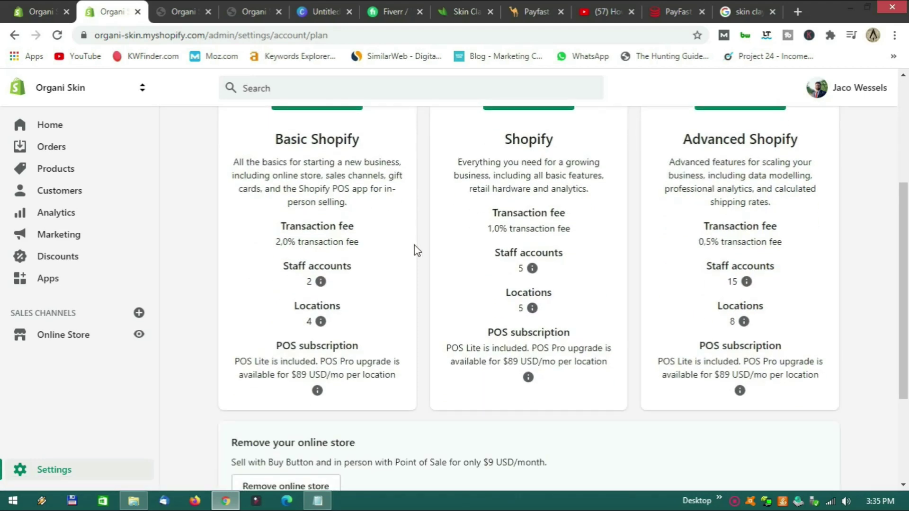
scroll(415, 245, up, 5)
scroll(414, 245, up, 1)
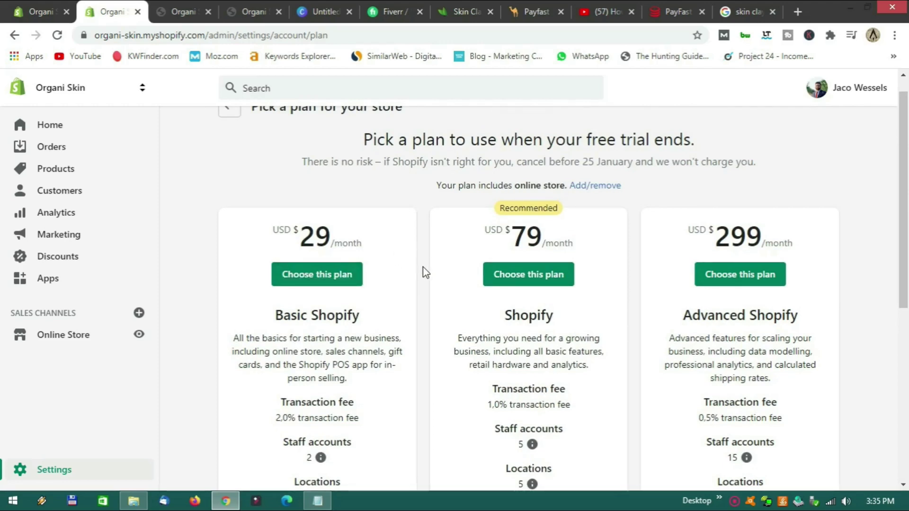
scroll(423, 266, down, 2)
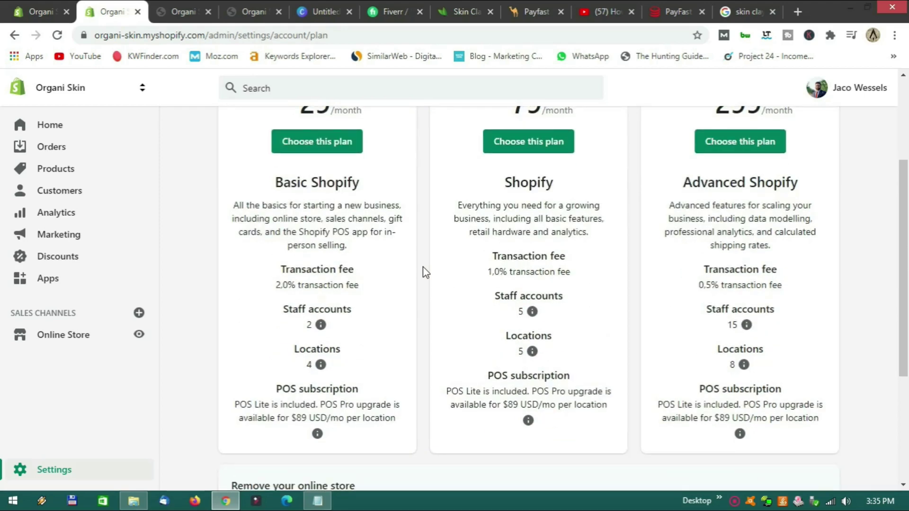
scroll(422, 268, down, 4)
scroll(422, 268, up, 5)
scroll(422, 266, up, 1)
scroll(423, 266, down, 1)
scroll(422, 266, up, 1)
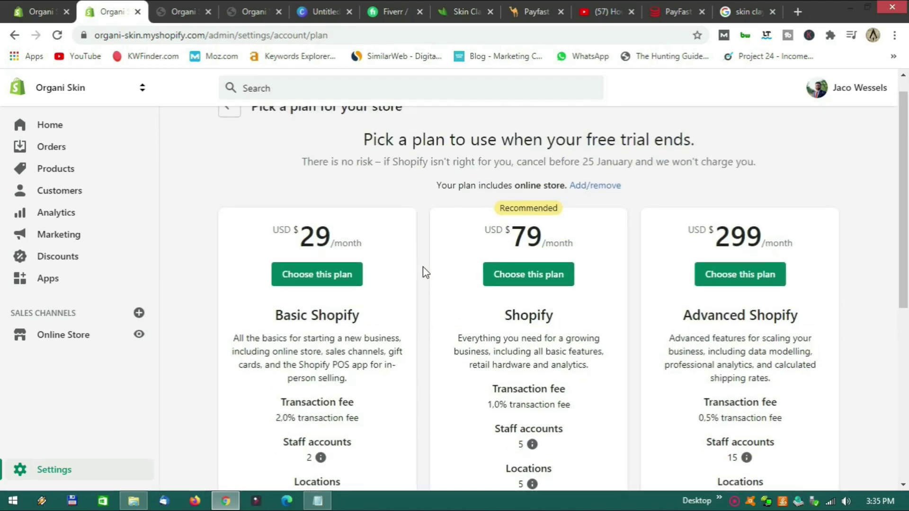
scroll(422, 266, down, 1)
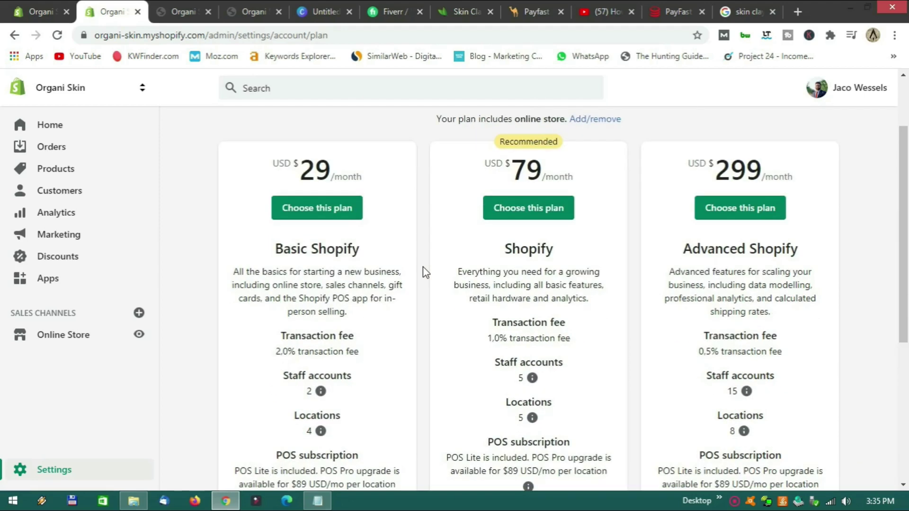
scroll(422, 266, down, 3)
scroll(422, 266, up, 3)
scroll(418, 298, down, 3)
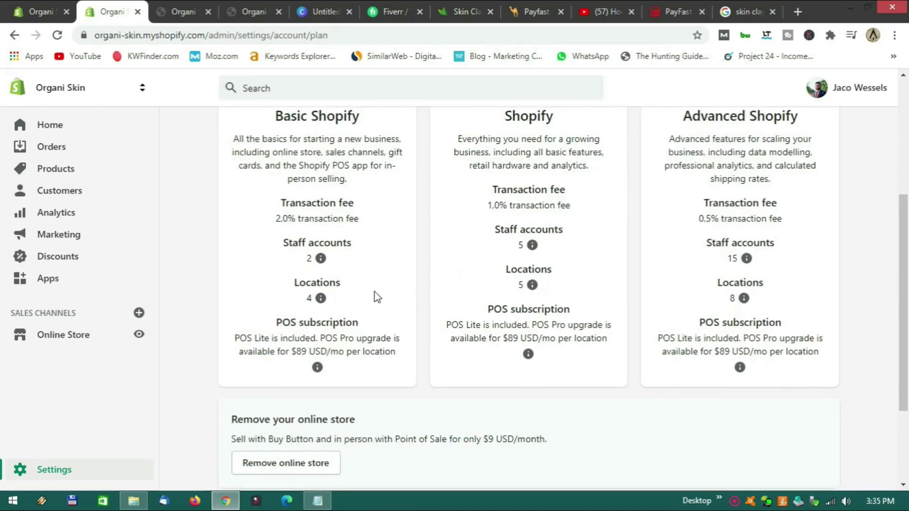
scroll(424, 287, up, 2)
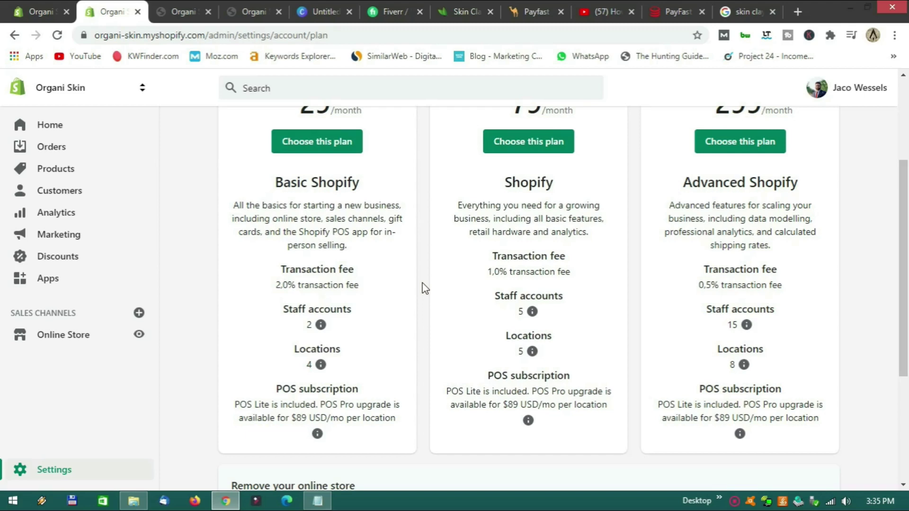
scroll(424, 287, up, 4)
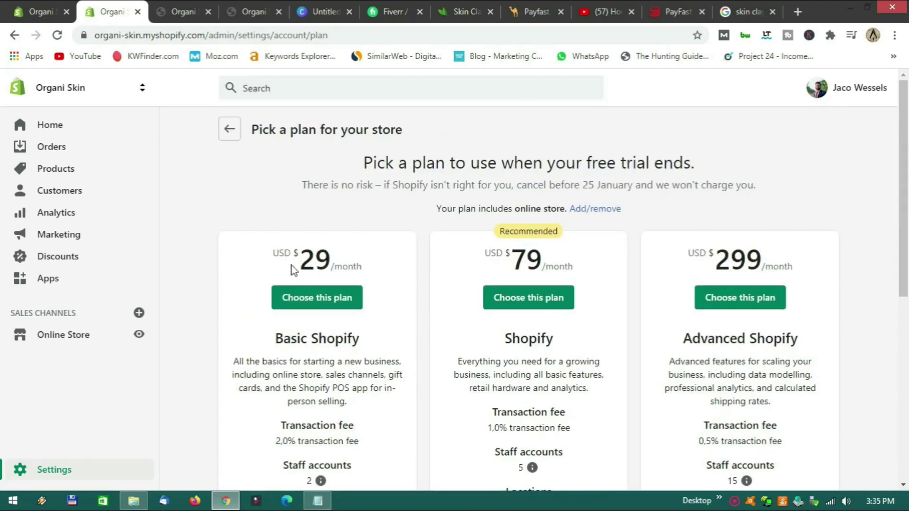
Convert 29 US dollars to rand on Google (451,13 ZAR), then return to the Shopify plans.
click(744, 12)
triple_click(174, 96)
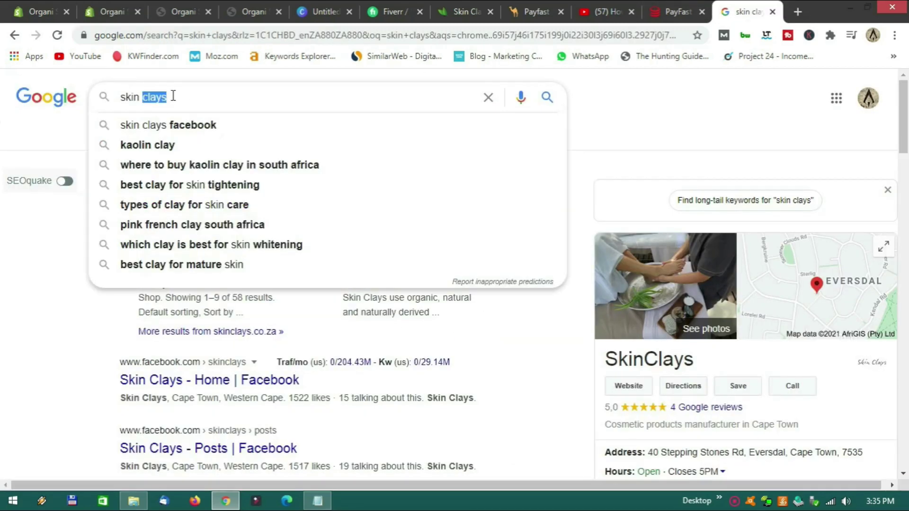
text(29)
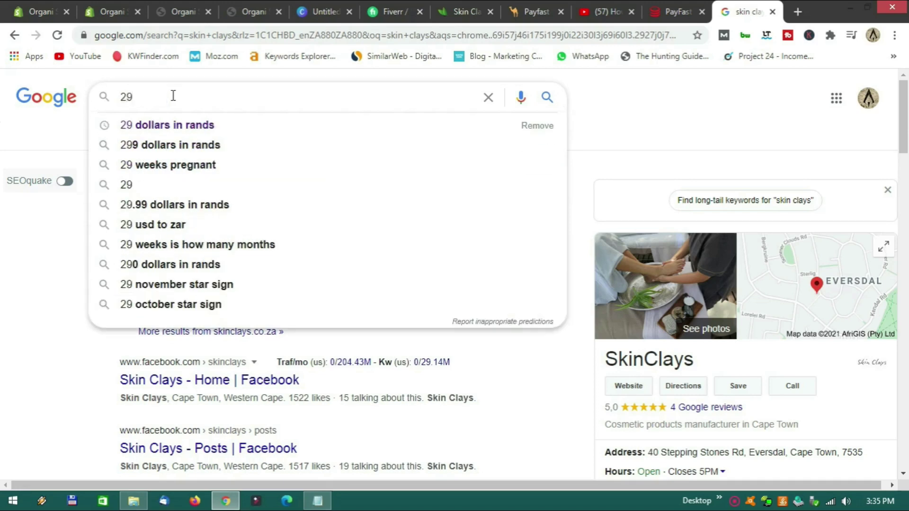
click(170, 125)
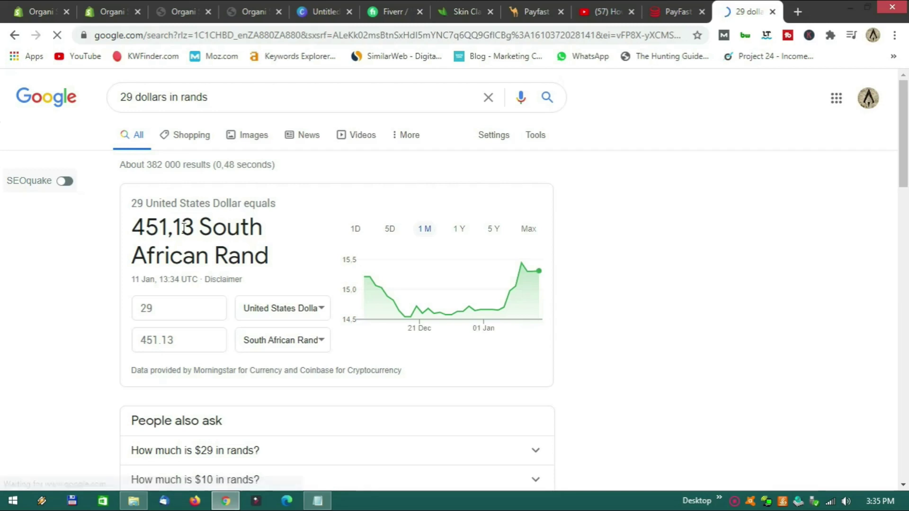
drag(132, 228, 194, 228)
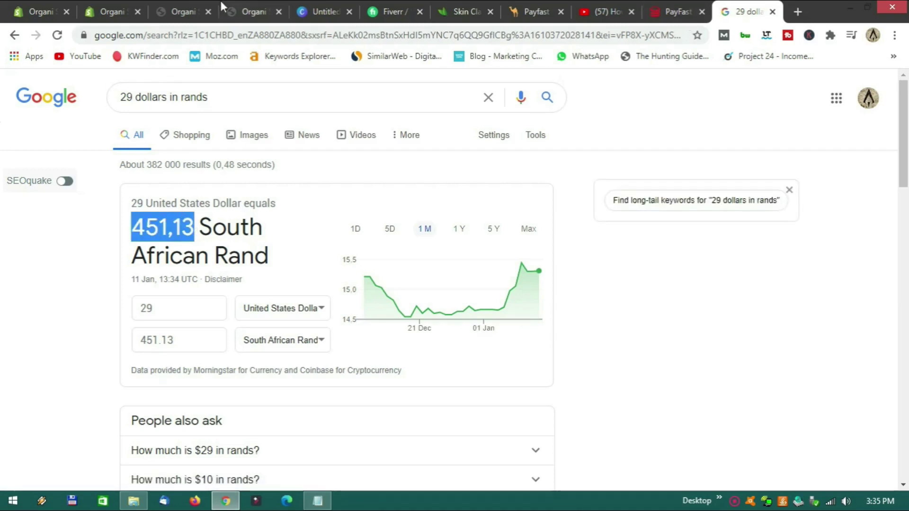
click(106, 9)
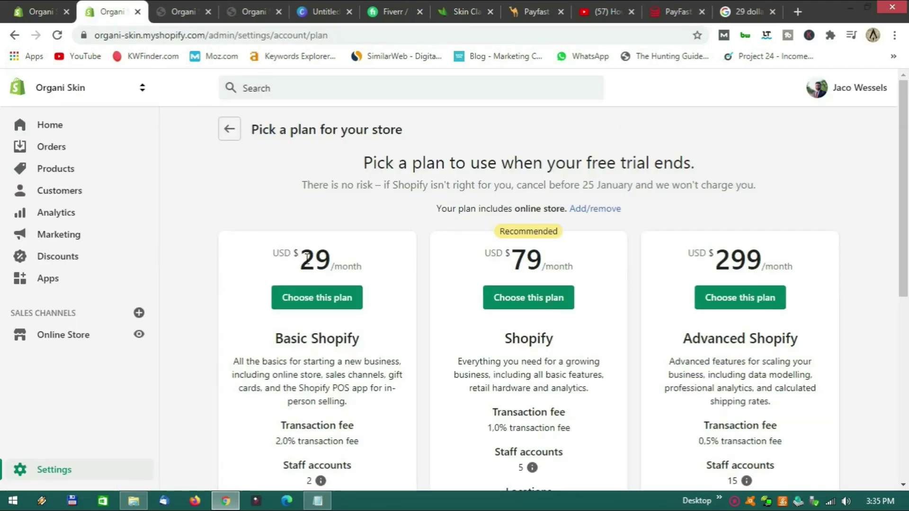
scroll(422, 286, down, 1)
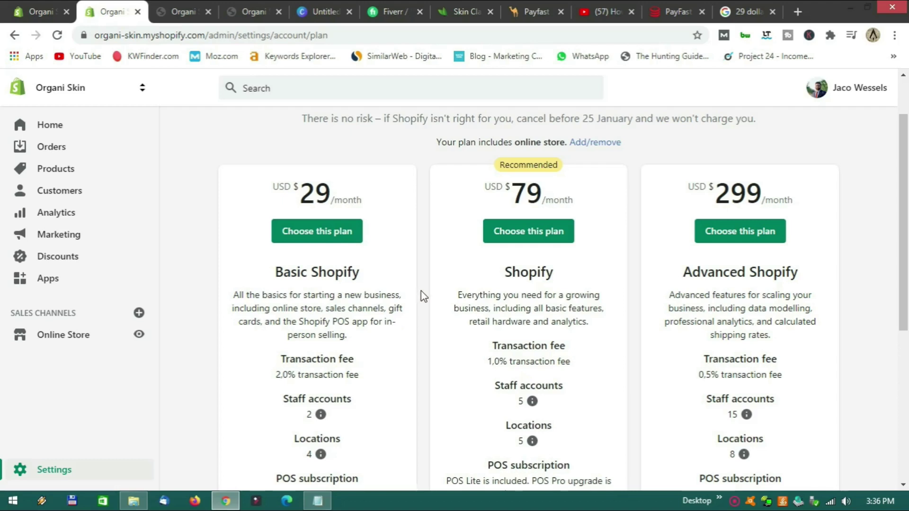
scroll(421, 291, up, 2)
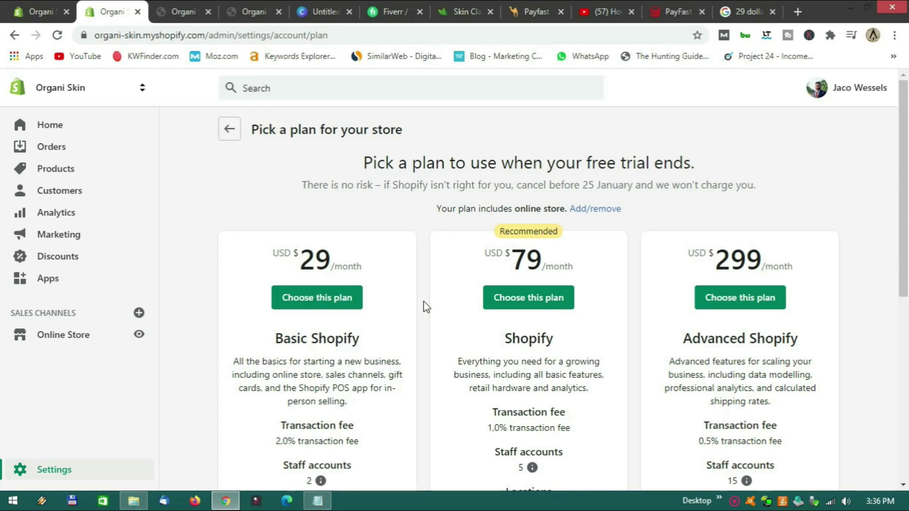
scroll(425, 306, down, 7)
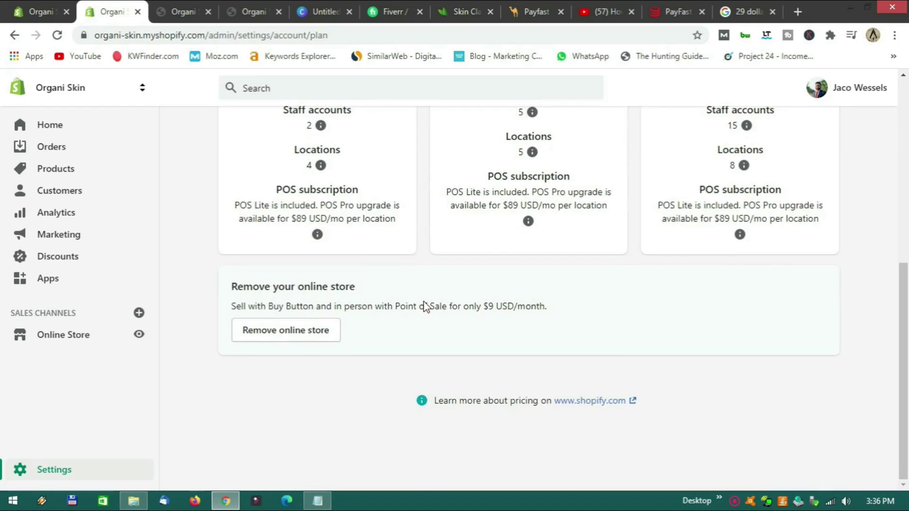
scroll(425, 307, up, 7)
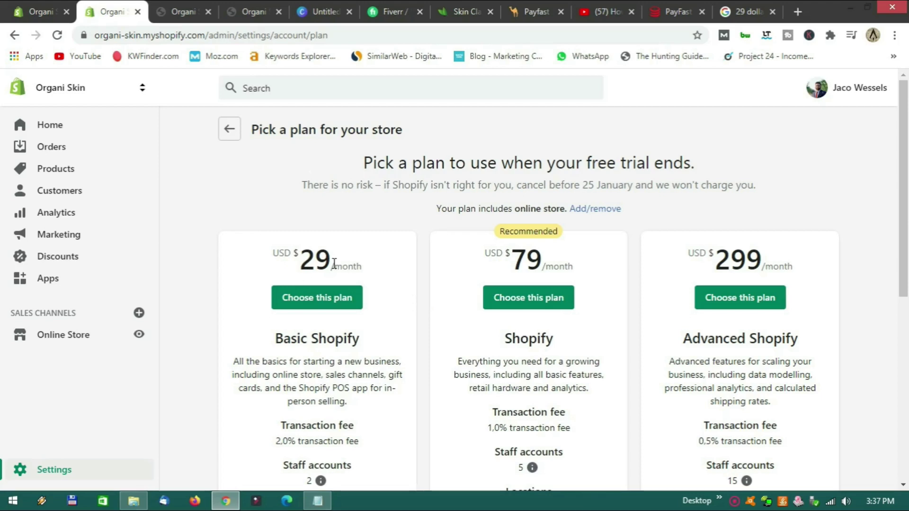
scroll(421, 291, down, 5)
scroll(423, 291, up, 5)
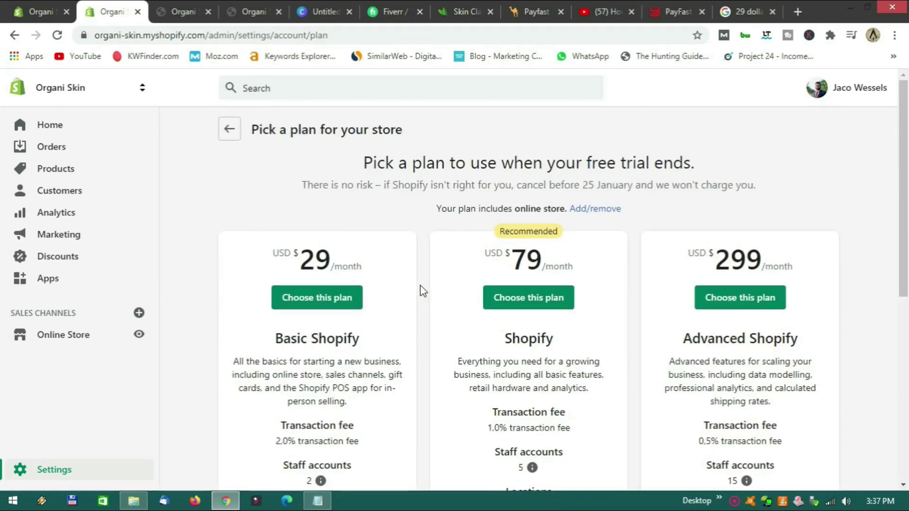